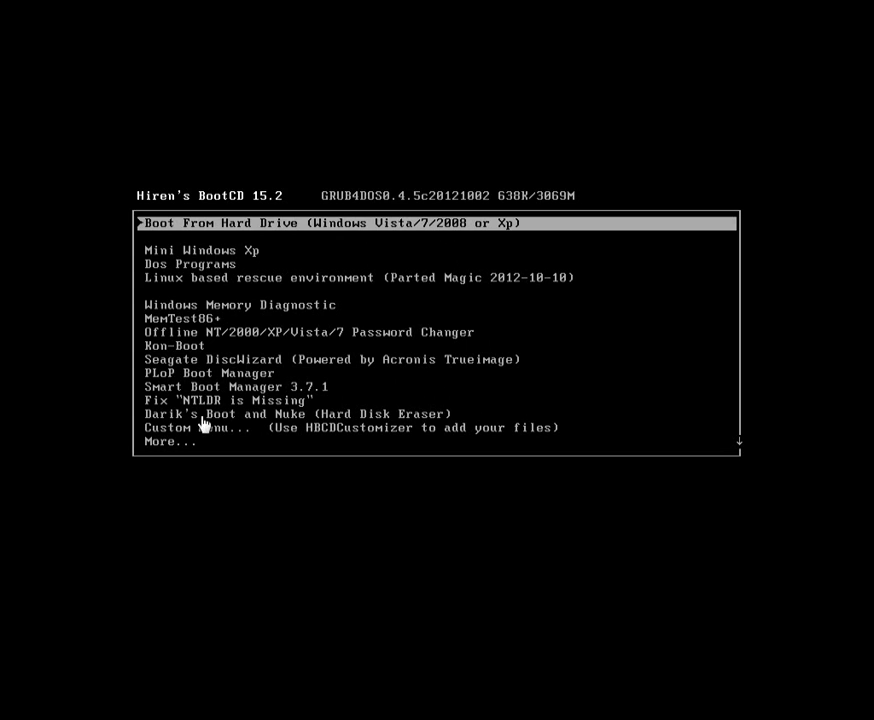
Boot into Mini Windows Xp from the boot menu.
key("Down")
key("Down")
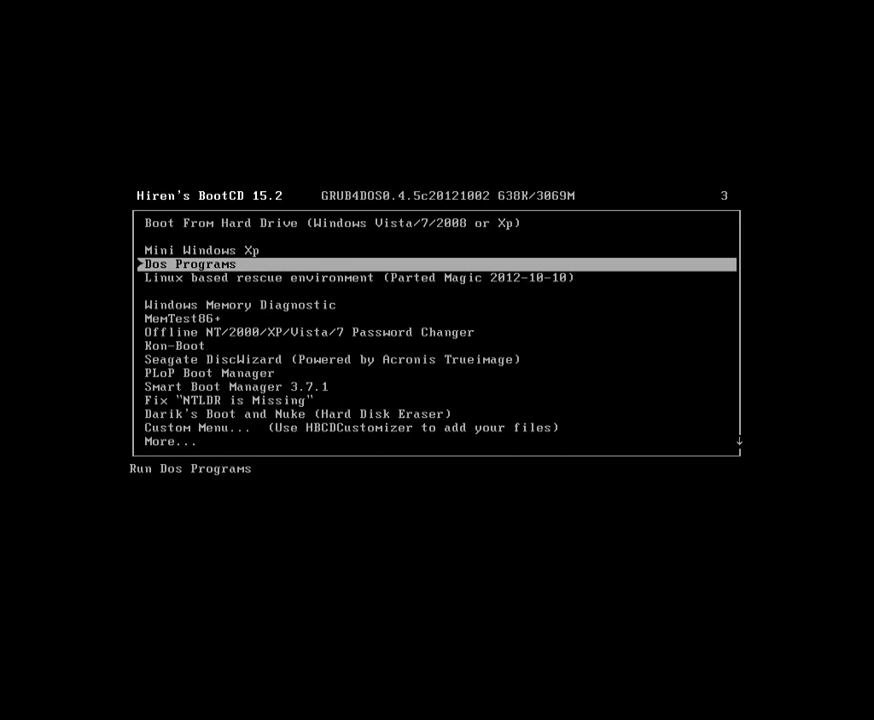
key("Up")
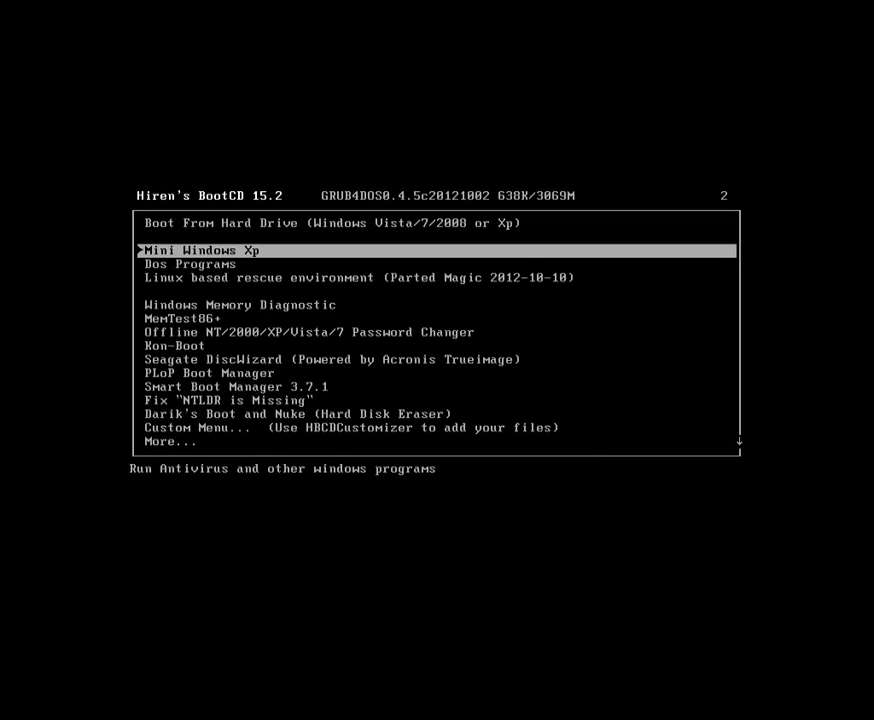
key("Return")
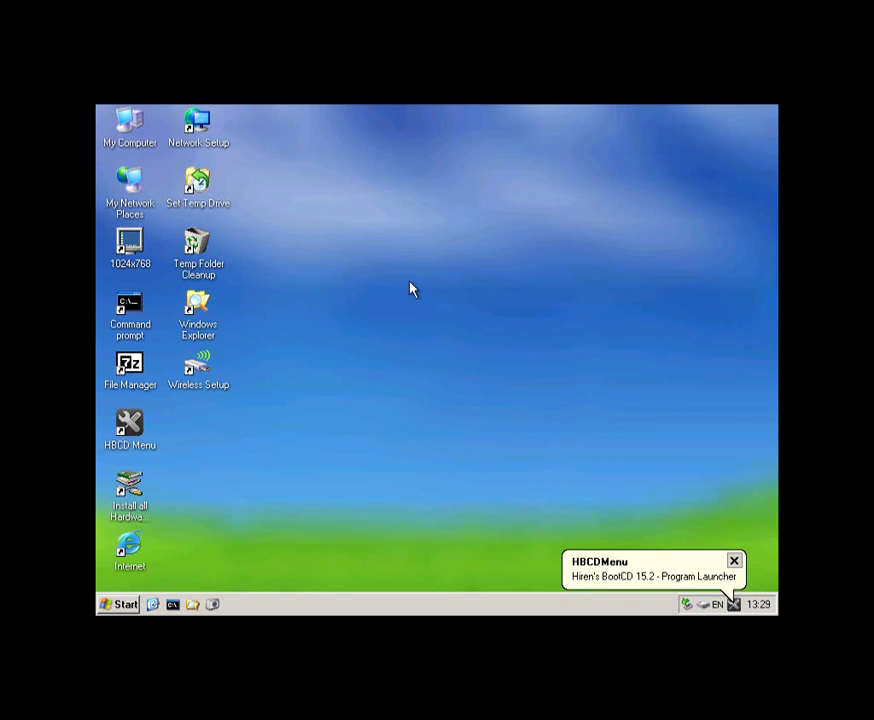
Inspect the target command in the properties of the 1024x768 desktop shortcut, leaving them unchanged.
right_click(126, 248)
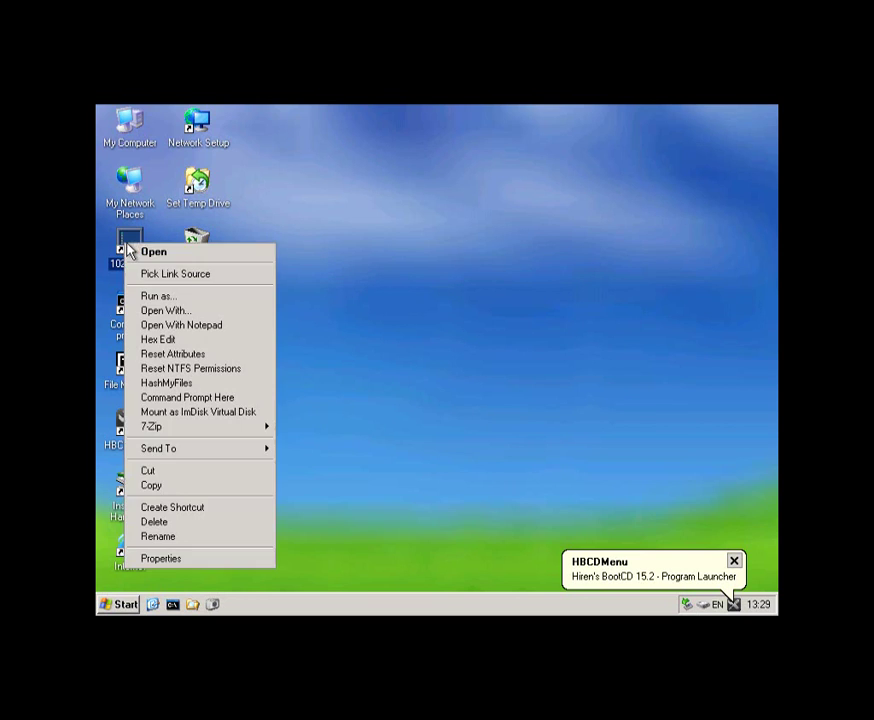
left_click(155, 560)
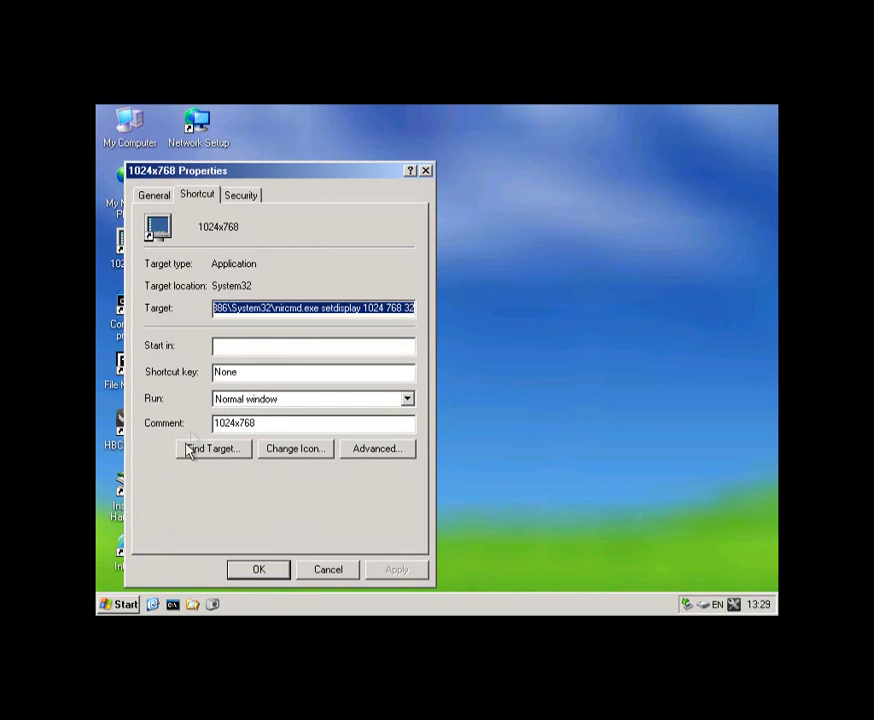
left_click_drag(254, 307, 420, 310)
left_click(322, 572)
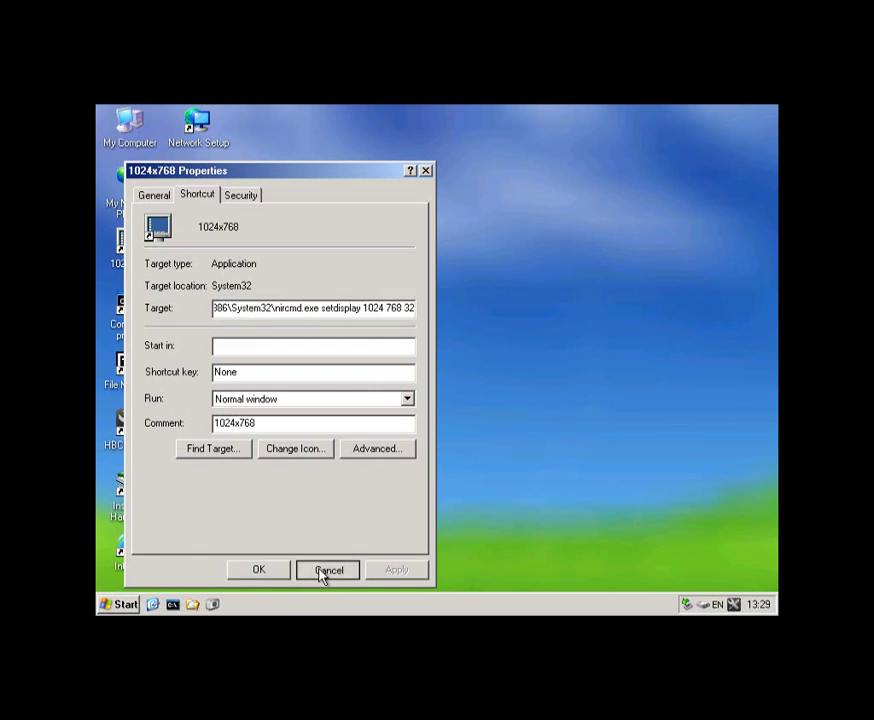
Switch the screen resolution to 1024x768 with the desktop shortcut and check it in the display settings.
double_click(141, 250)
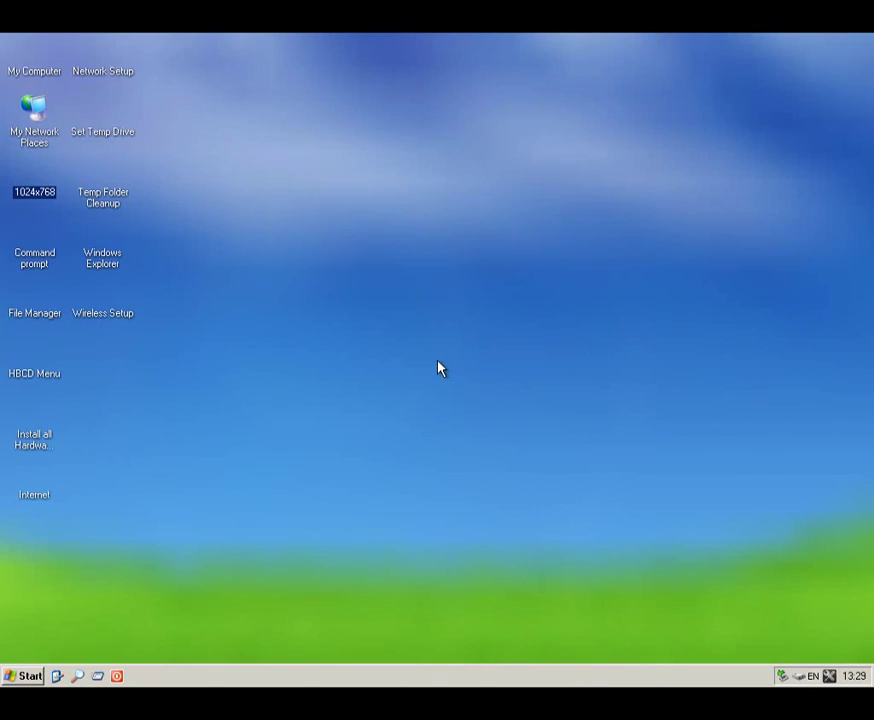
right_click(367, 304)
left_click(392, 405)
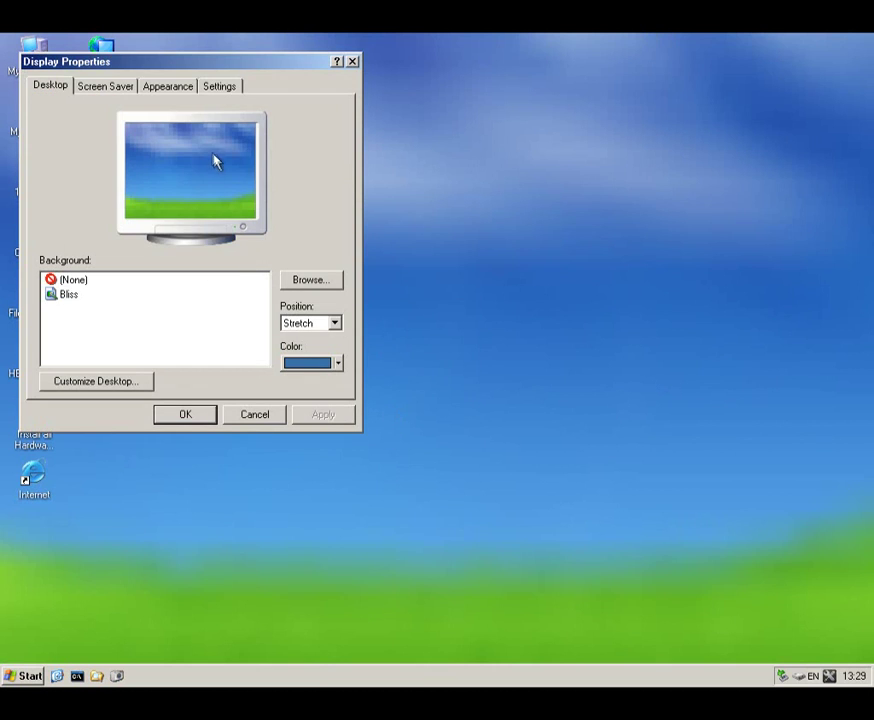
left_click(218, 87)
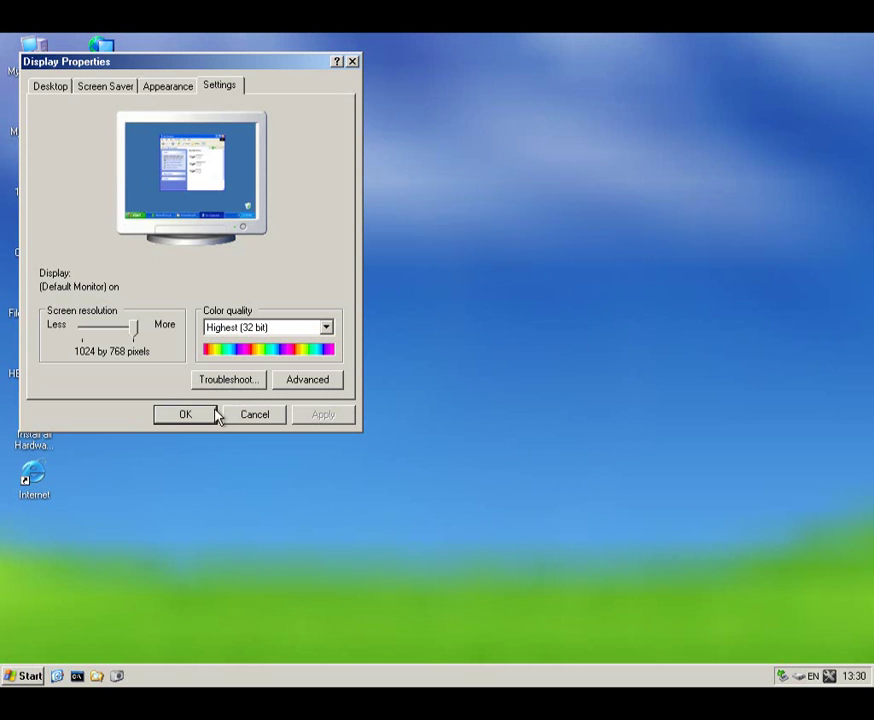
left_click(252, 414)
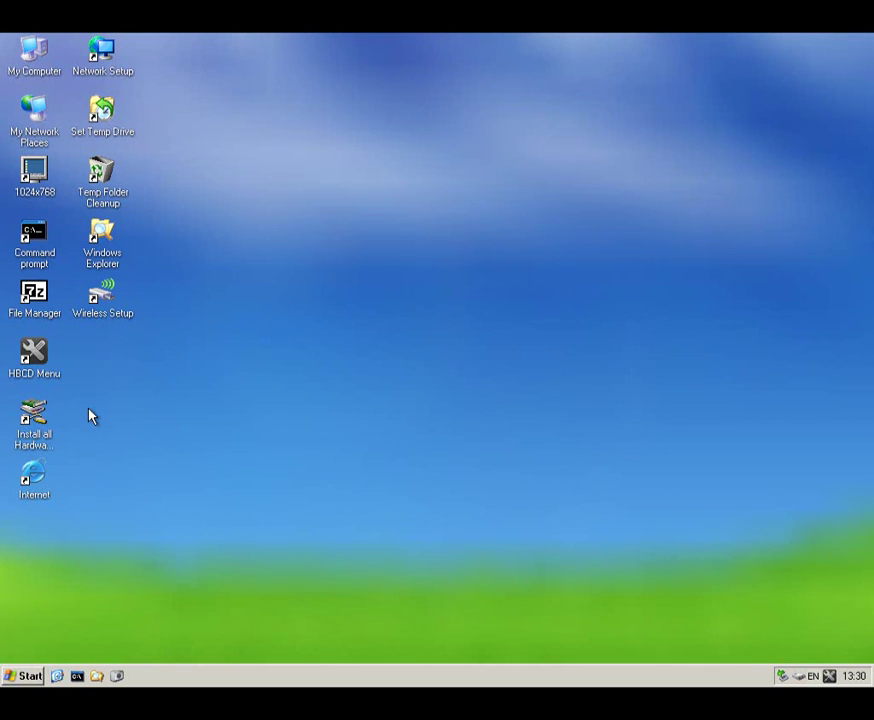
Run the date command in a command prompt to check the system date, without setting a new one.
double_click(33, 252)
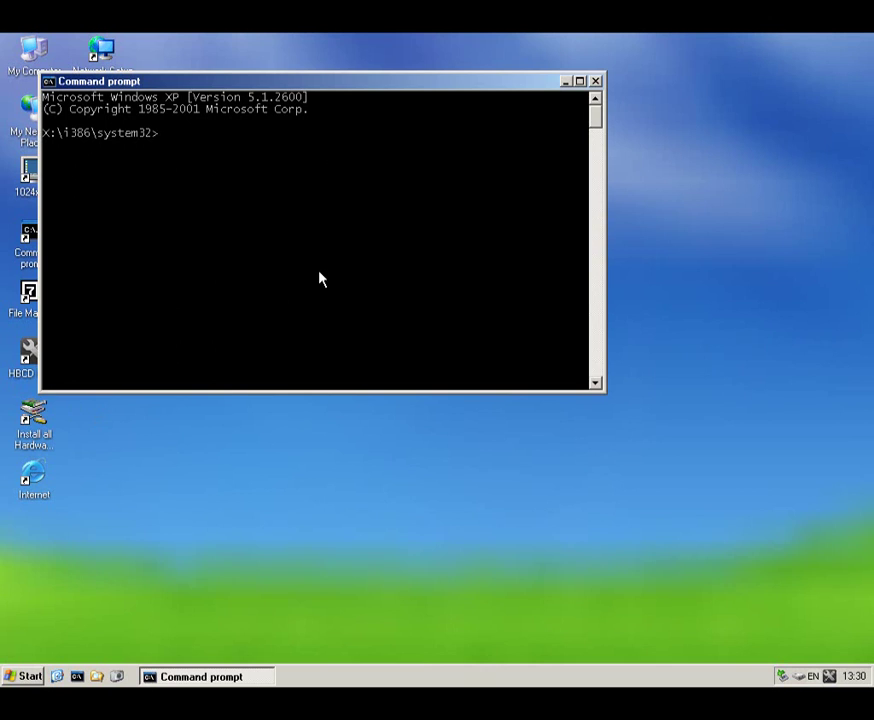
type("e")
key("BackSpace")
type("date")
key("Return")
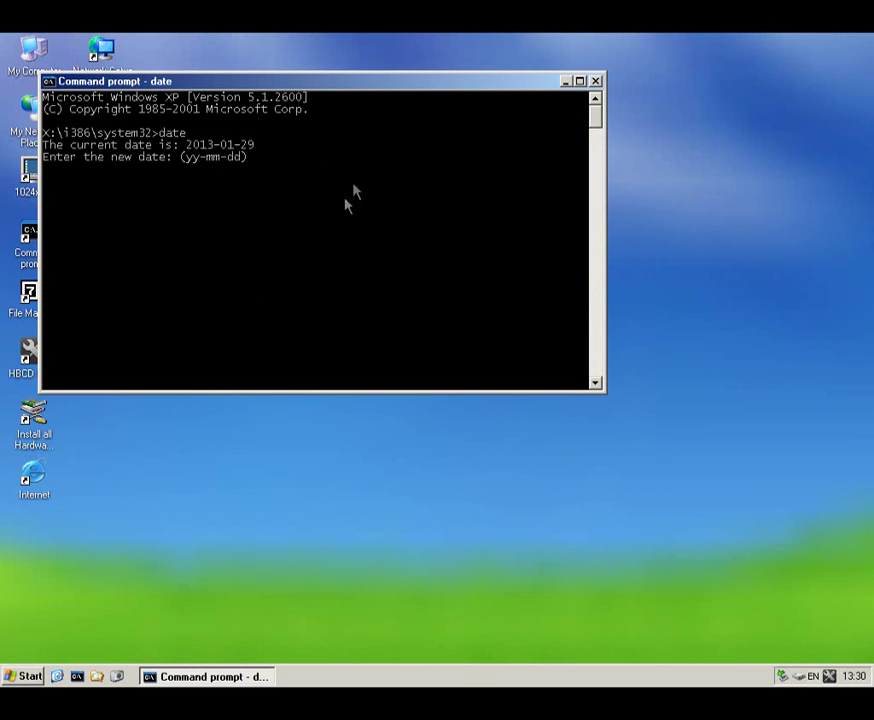
left_click(595, 81)
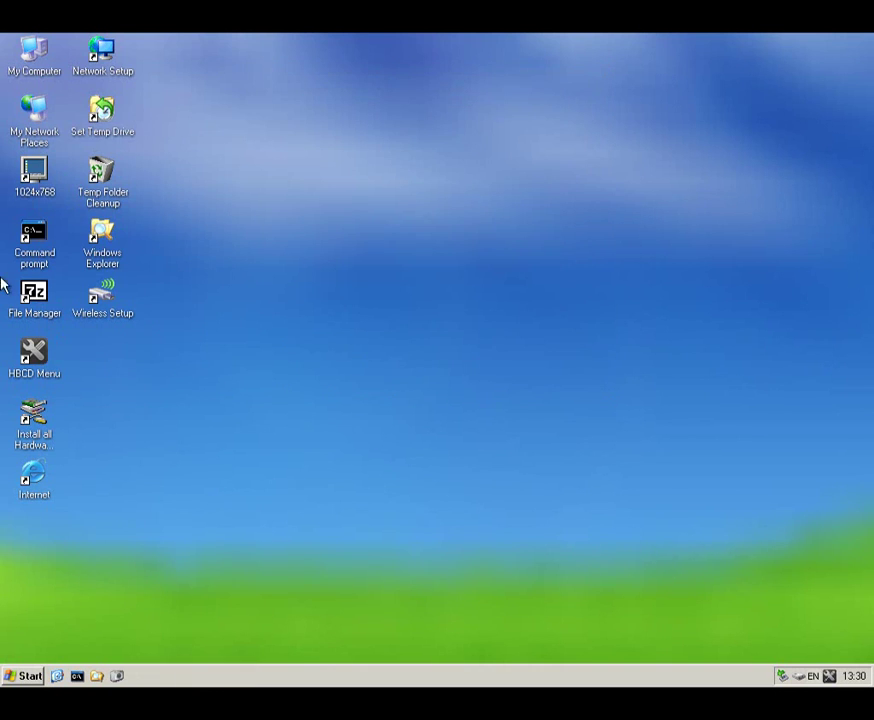
Open the File Manager and look through the listed drives from A: to E:, then close it.
left_click(37, 302)
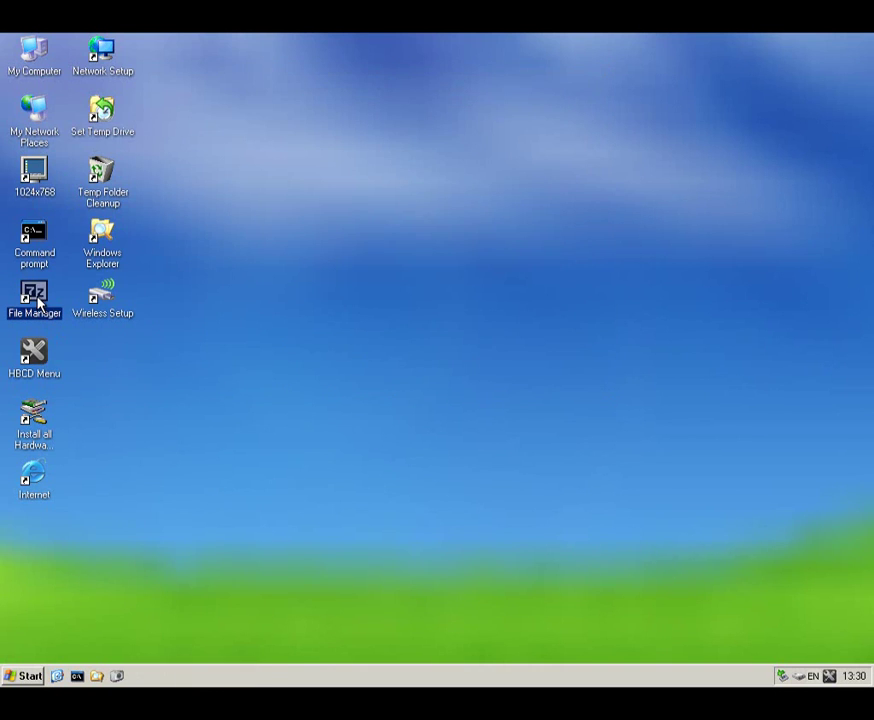
double_click(37, 302)
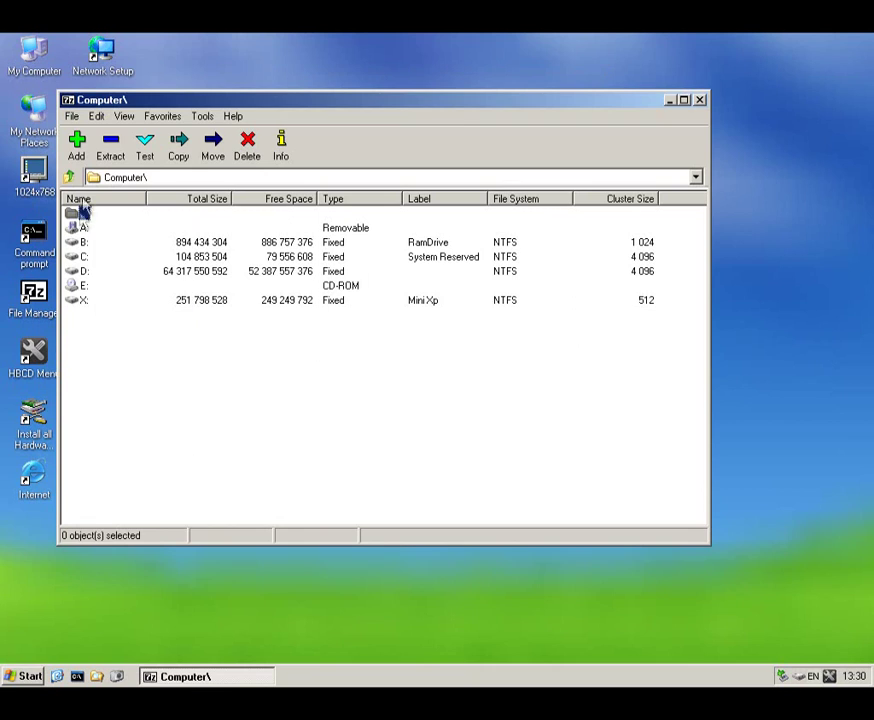
key("Down")
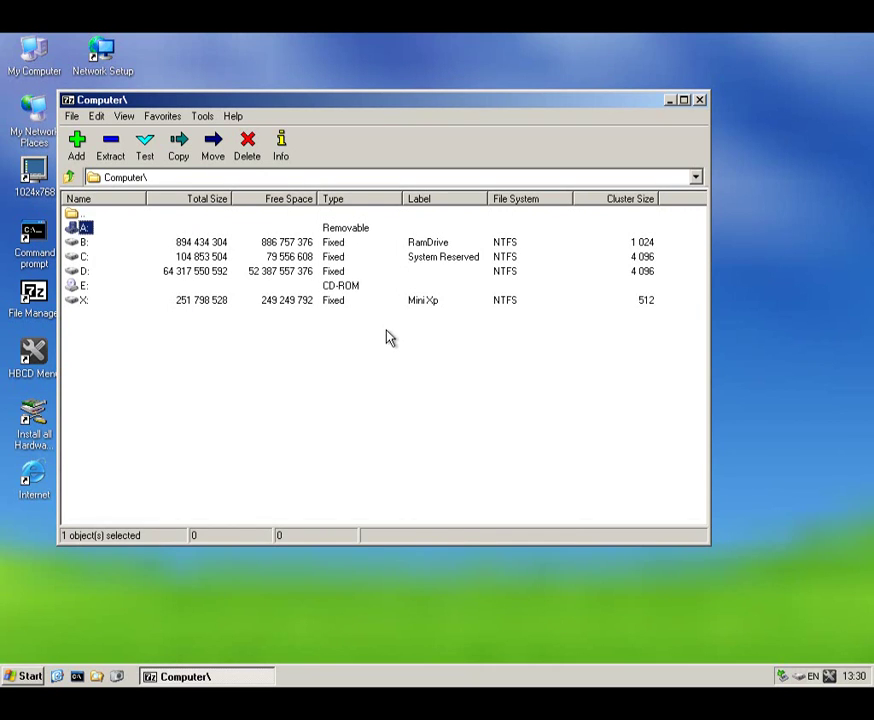
key("Down")
key("Down")
key("Down")
key("Down")
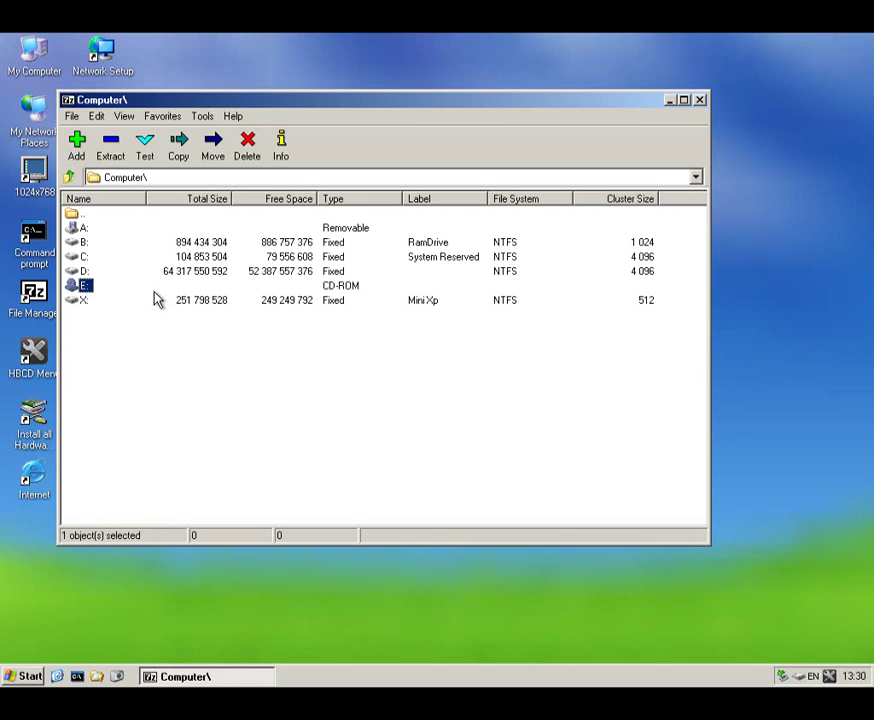
left_click(700, 100)
Run Install all Hardware (HWPnP) from the desktop and dismiss the resulting notification.
left_click(33, 347)
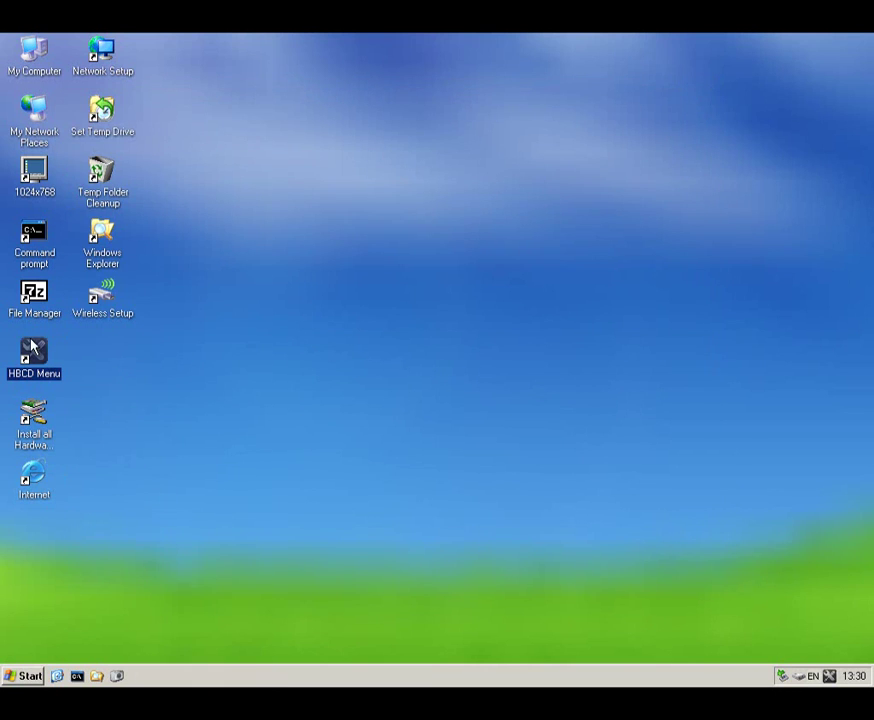
left_click(33, 422)
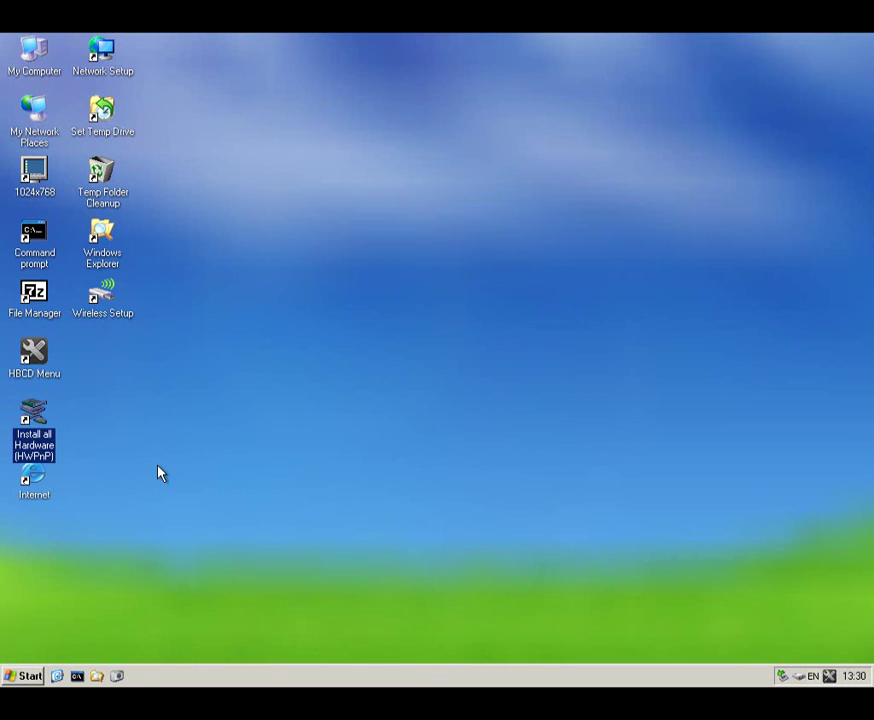
key("Return")
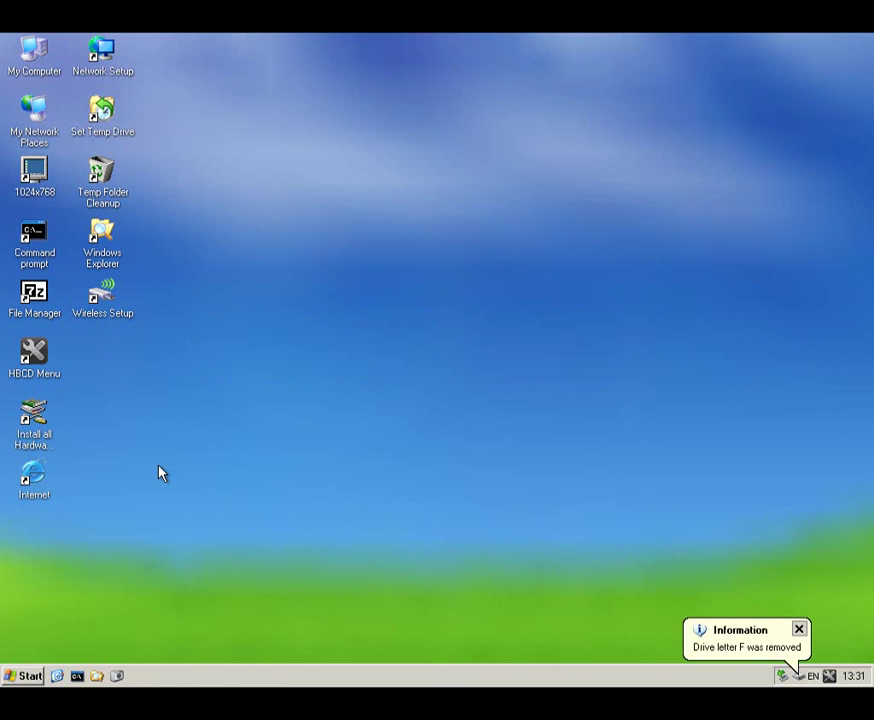
left_click(766, 650)
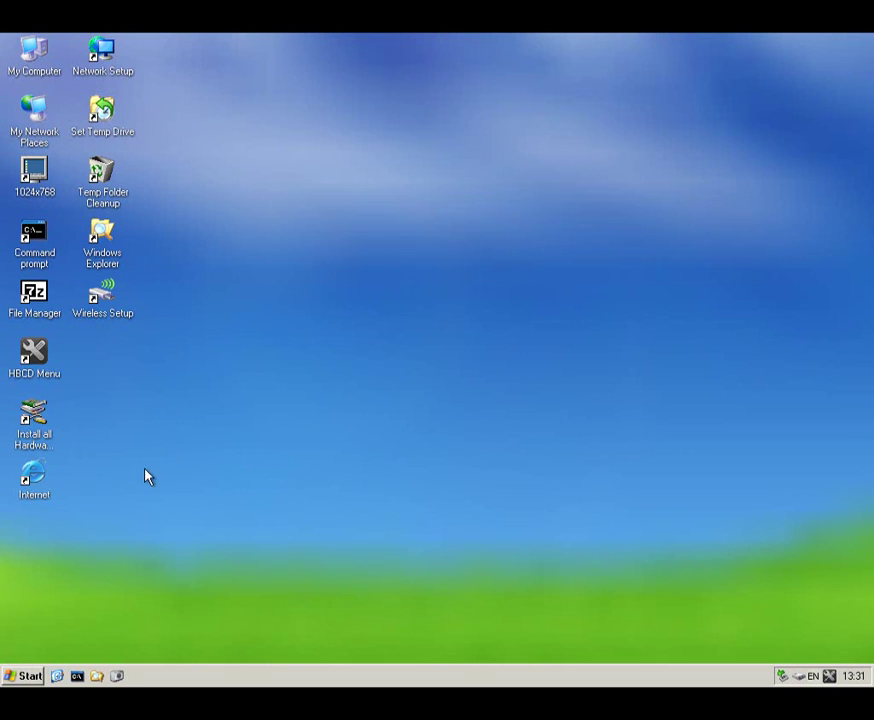
left_click(40, 486)
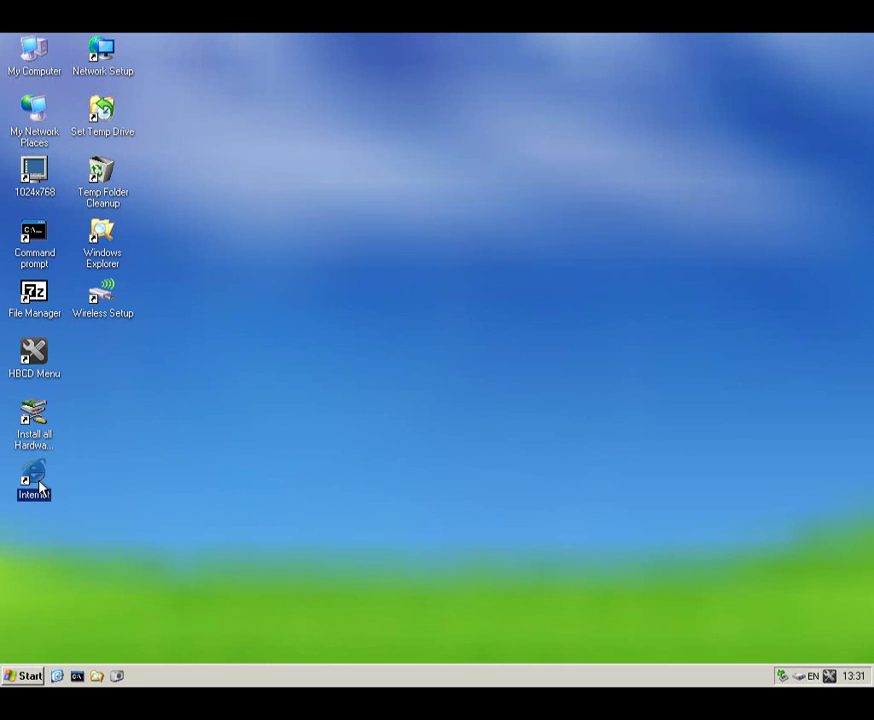
left_click(206, 386)
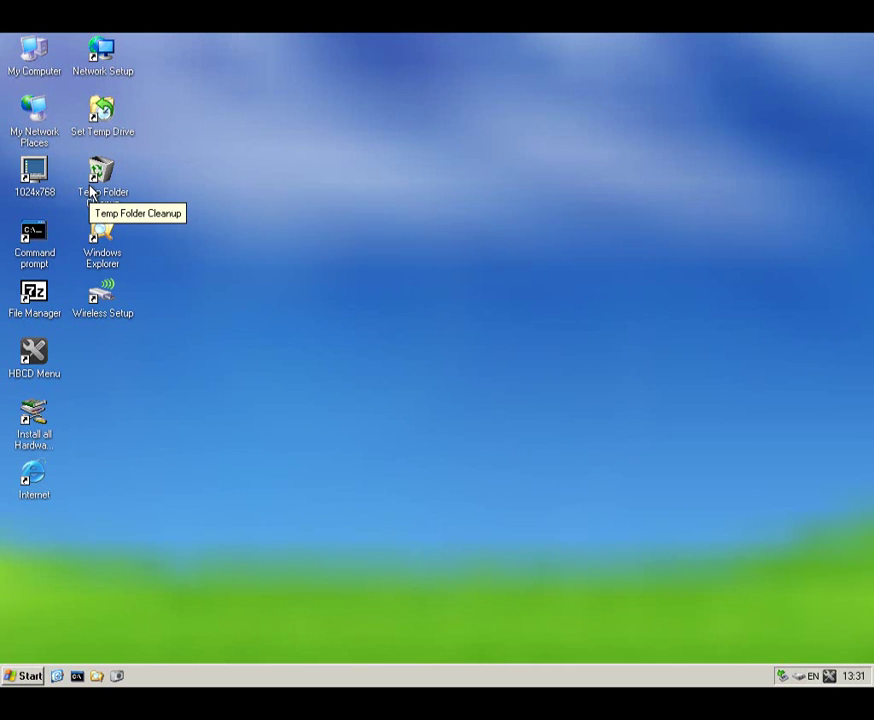
Run Network Setup and review the Intel(R) PRO/1000 MT adapter's properties in PE Network Manager, leaving the settings unchanged.
double_click(103, 58)
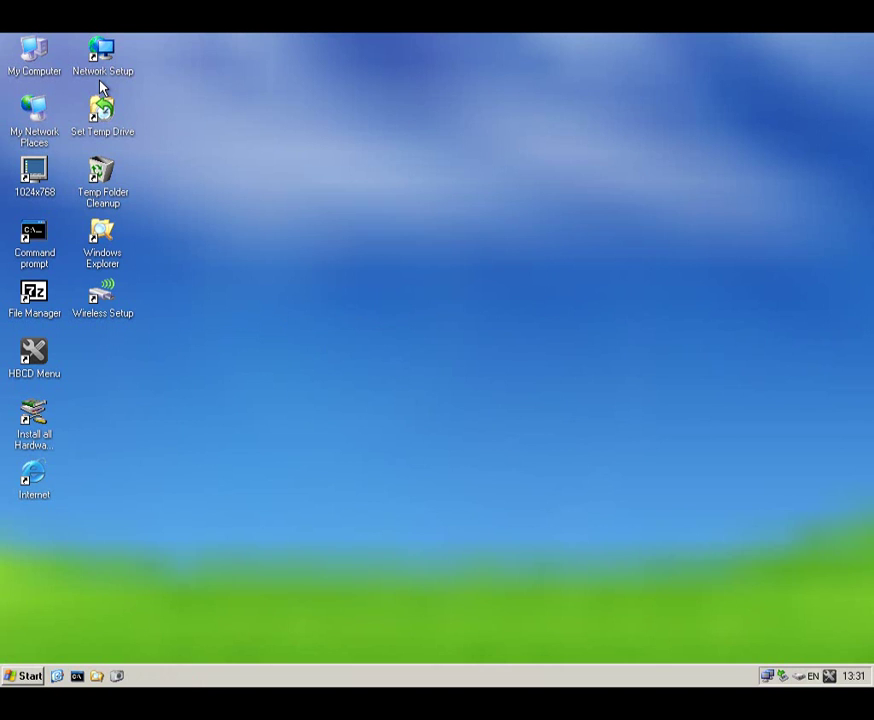
double_click(767, 678)
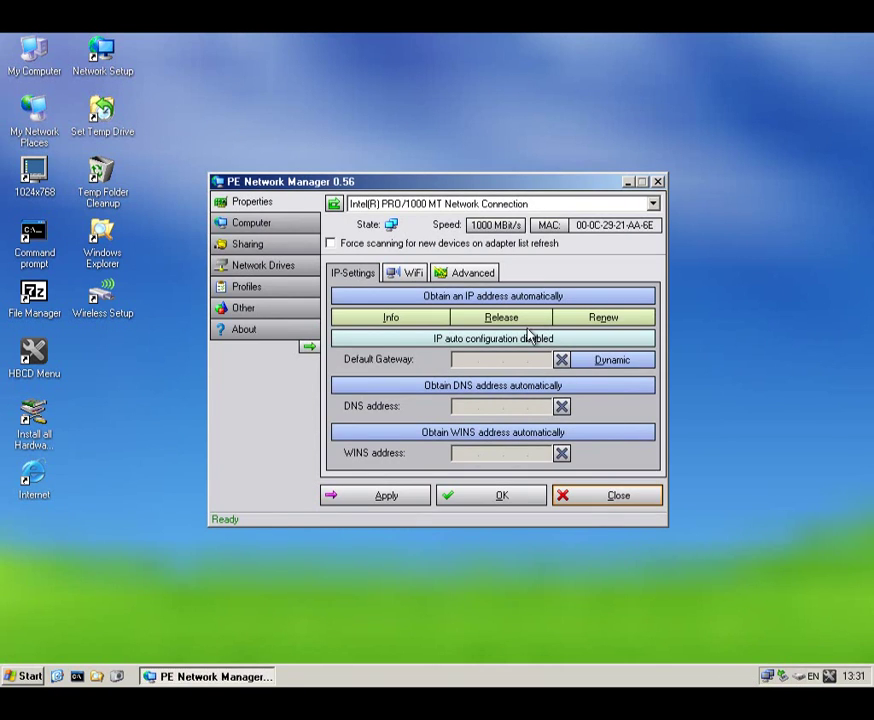
left_click(257, 225)
left_click(252, 203)
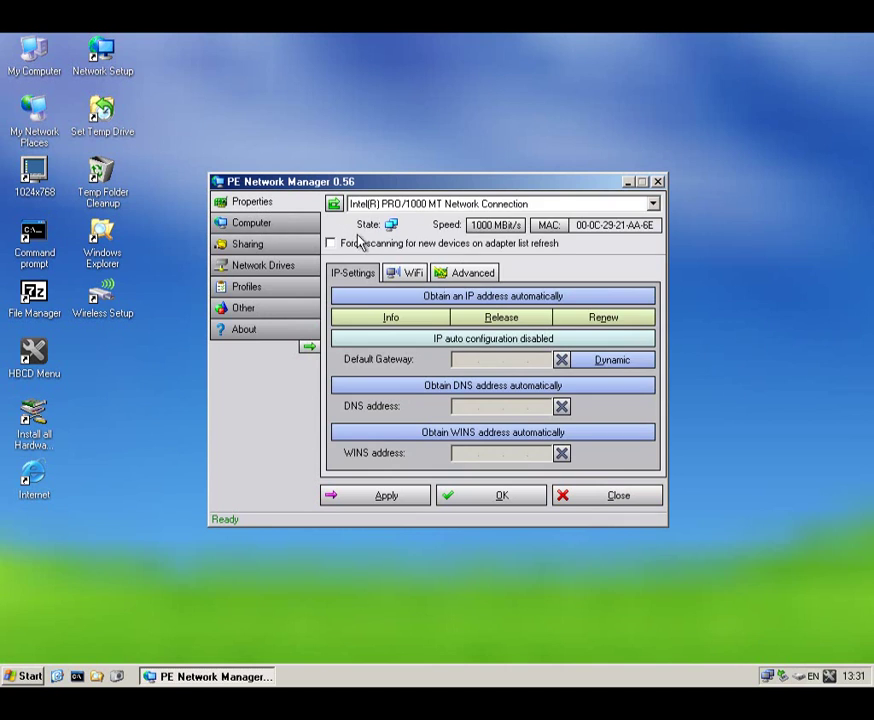
left_click(410, 204)
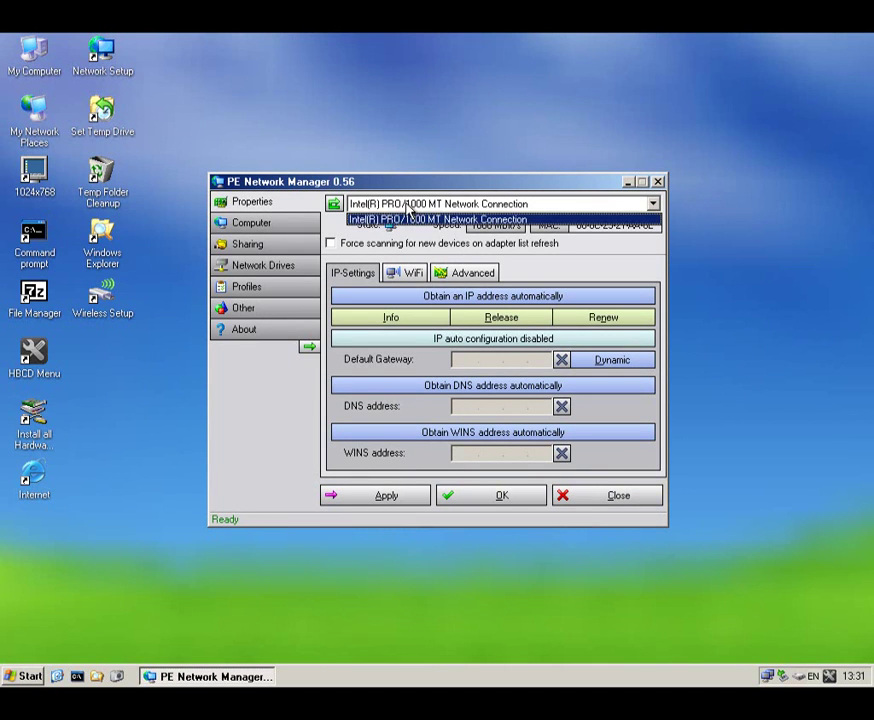
left_click(412, 218)
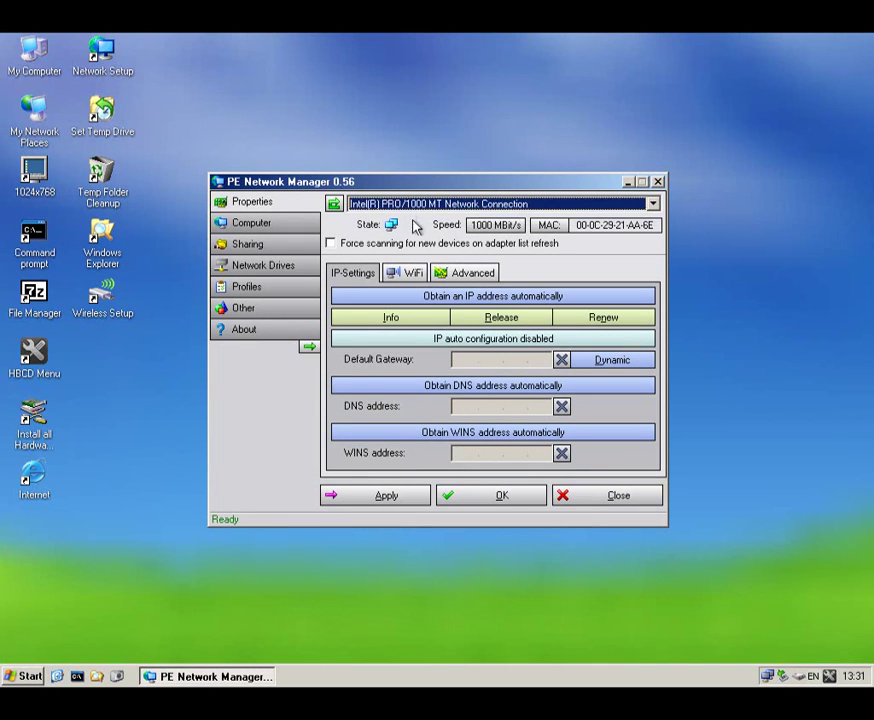
left_click(658, 182)
View the drive choices in Set Temp Drive and close it without choosing a drive.
double_click(111, 120)
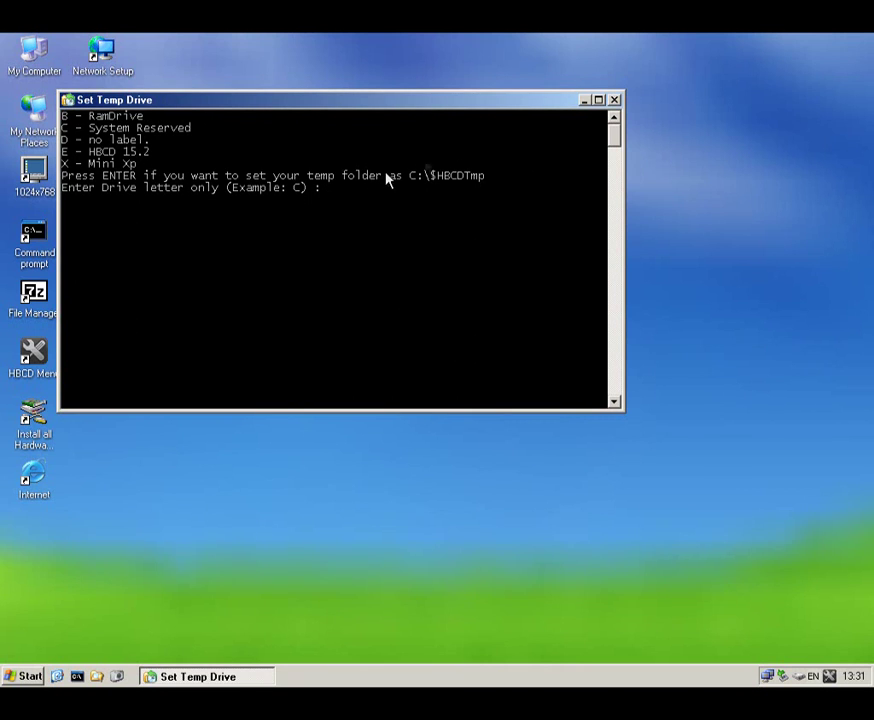
left_click(614, 100)
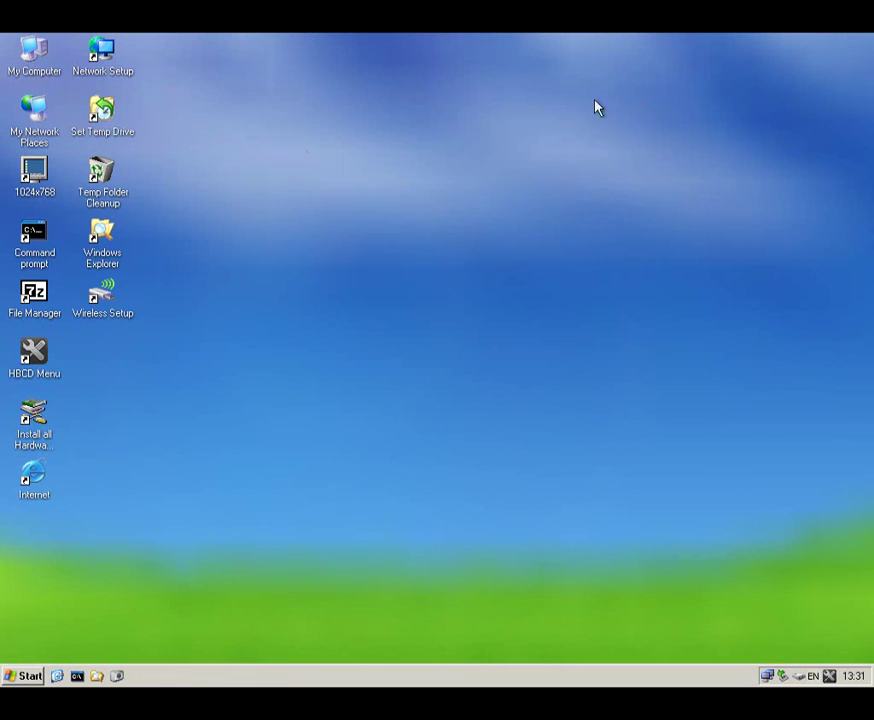
left_click(101, 172)
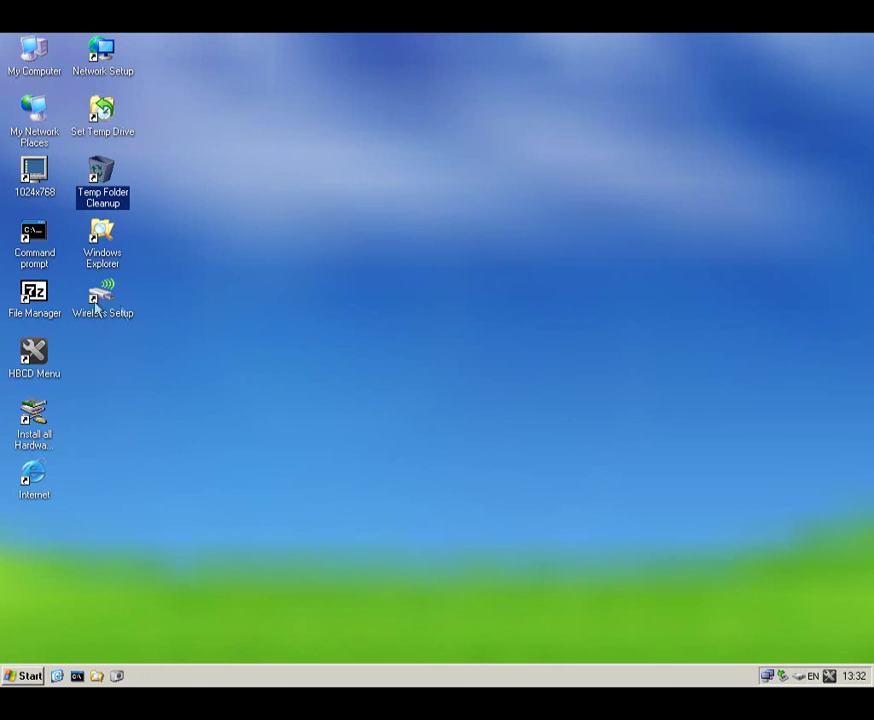
key("Down")
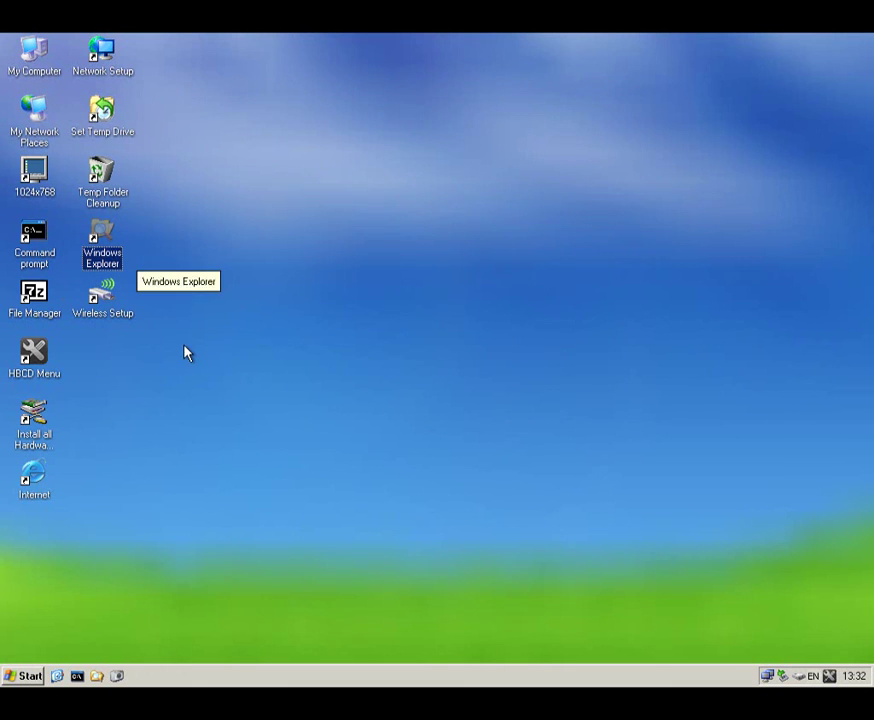
left_click(112, 318)
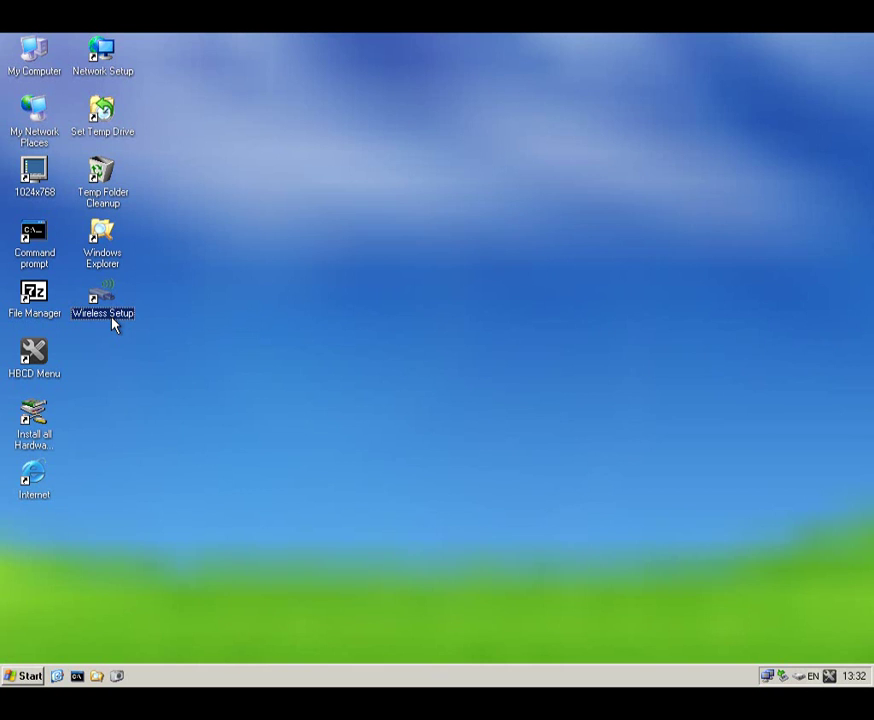
Open the Opera web browser from the desktop and search Google for "sdlkjsdlkf" to test the internet connection.
left_click(35, 481)
double_click(35, 481)
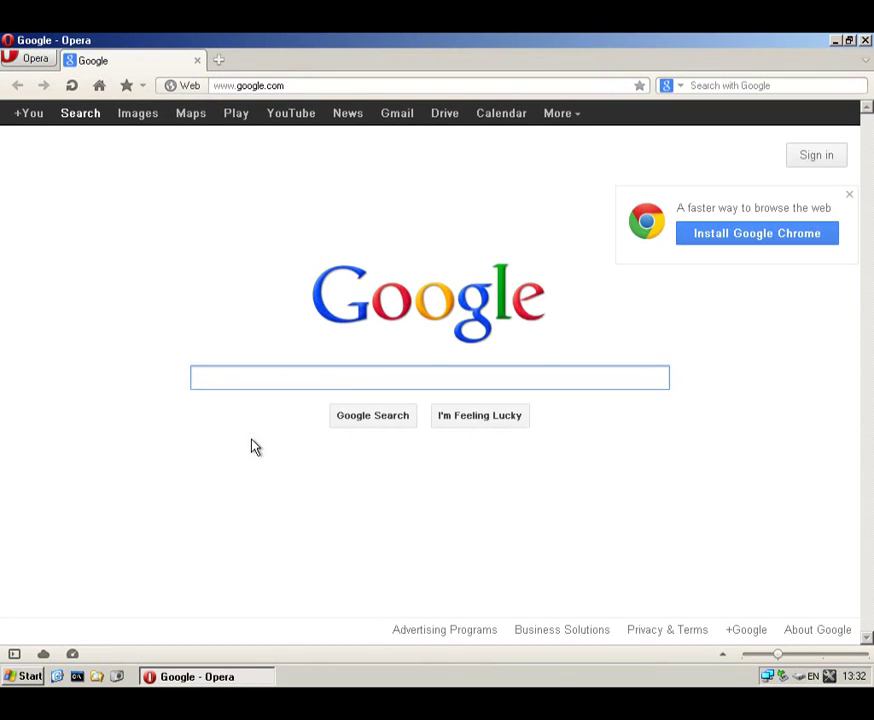
type("sdlkjsdlkf")
key("Return")
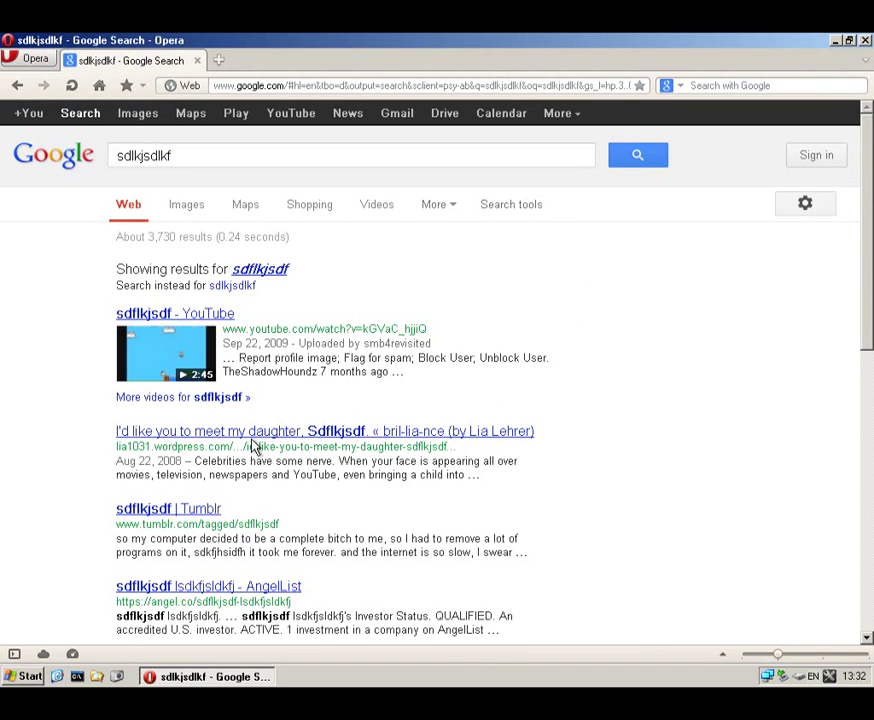
View Opera's version, path and licence information on the About Opera page, close that page and exit the browser.
left_click(43, 62)
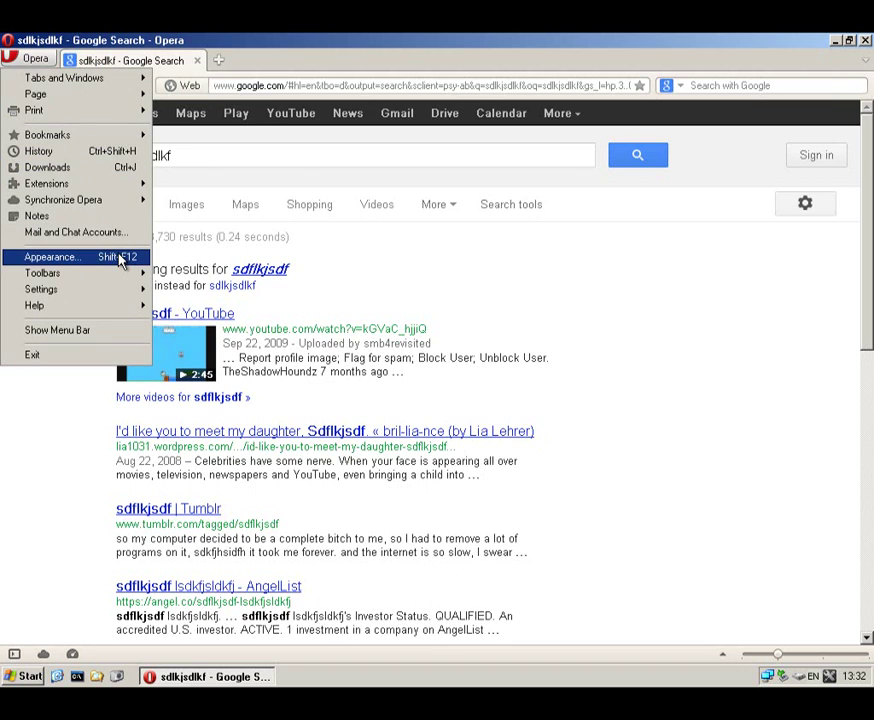
mouse_move(140, 306)
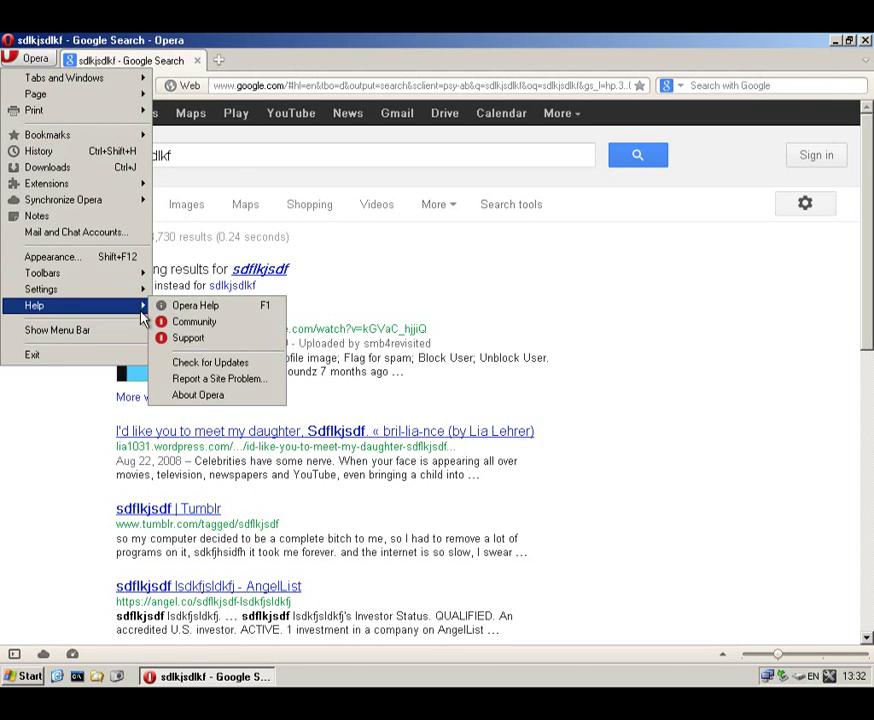
left_click(193, 398)
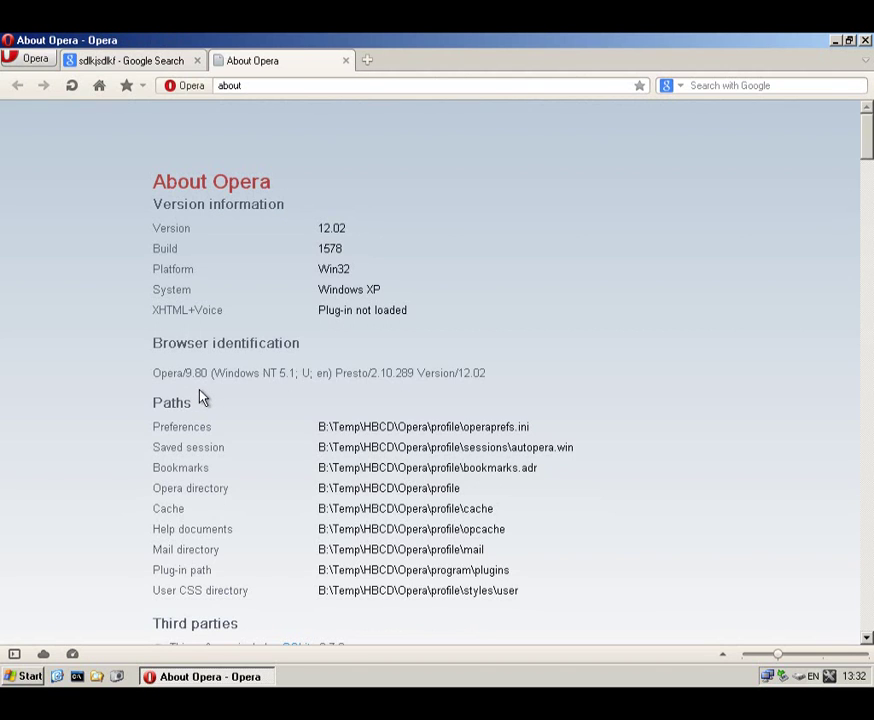
scroll(270, 305, "down", 6)
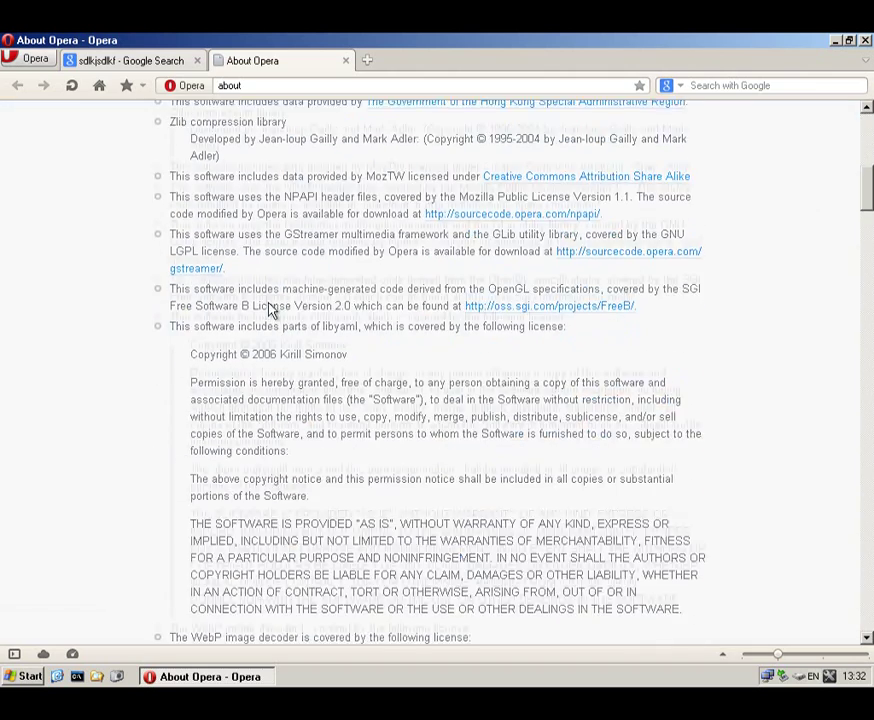
scroll(272, 310, "up", 6)
middle_click(270, 62)
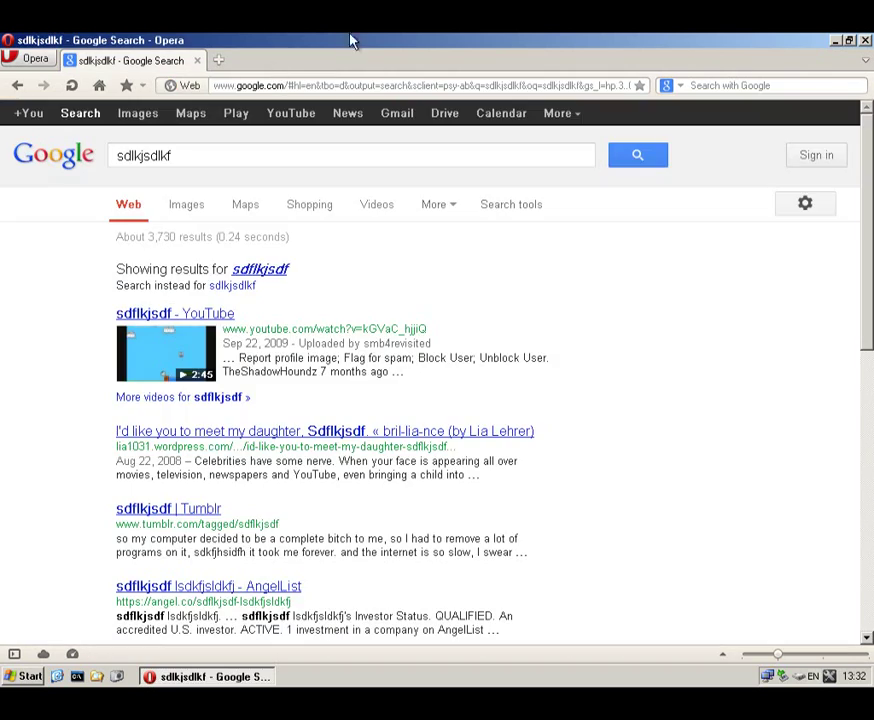
left_click(865, 44)
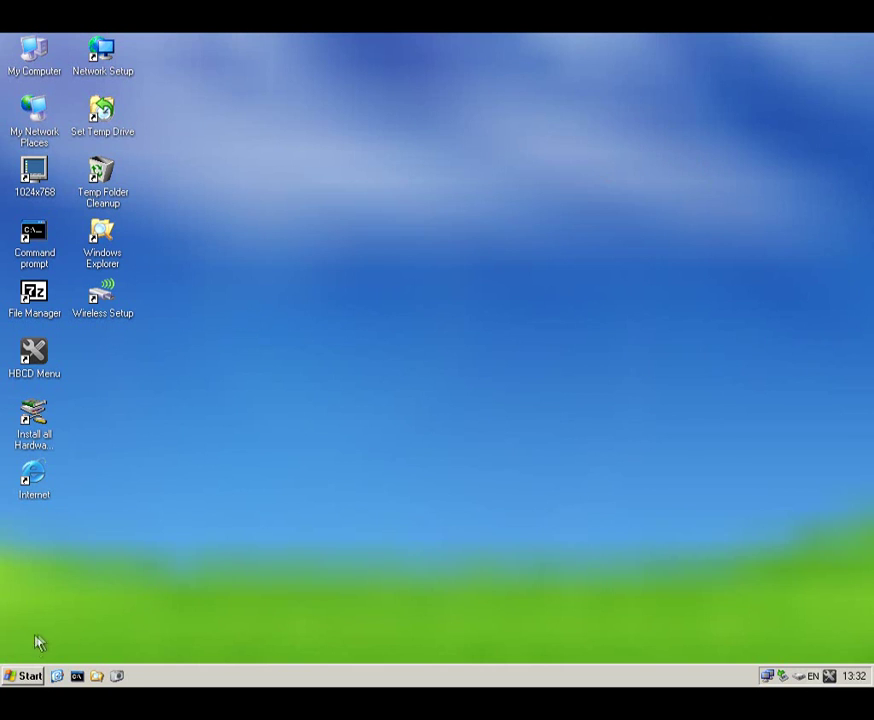
Look through the Devices and Games program groups on the Start menu and launch Solitaire.
left_click(30, 676)
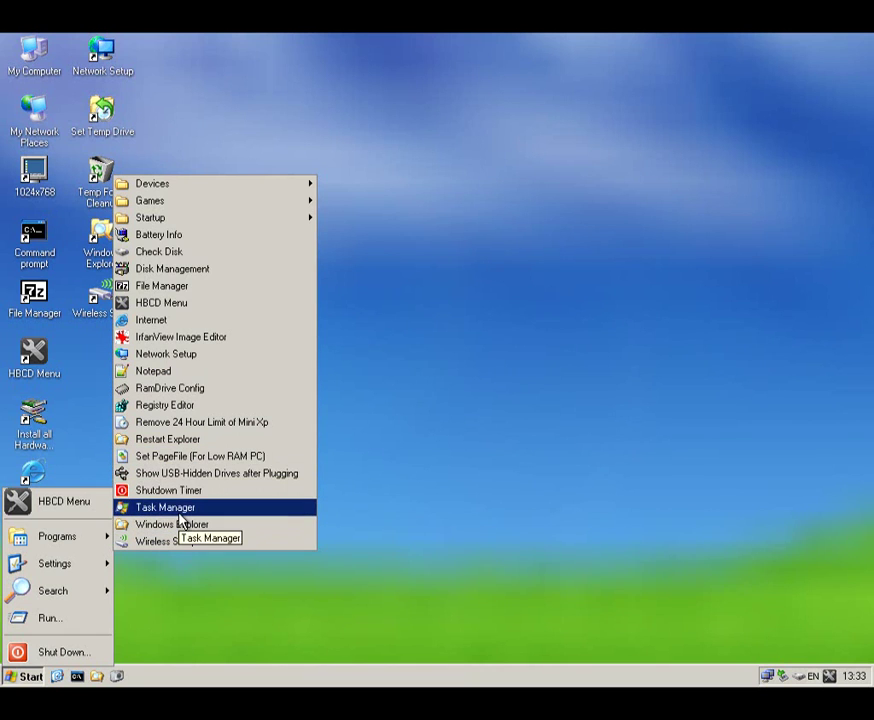
mouse_move(195, 189)
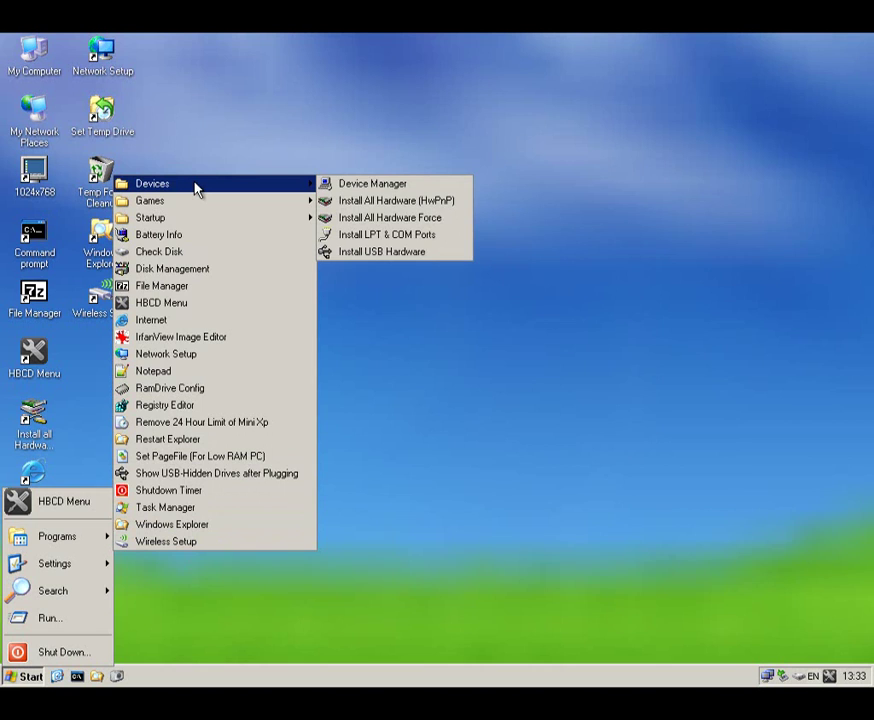
left_click(327, 216)
mouse_move(277, 205)
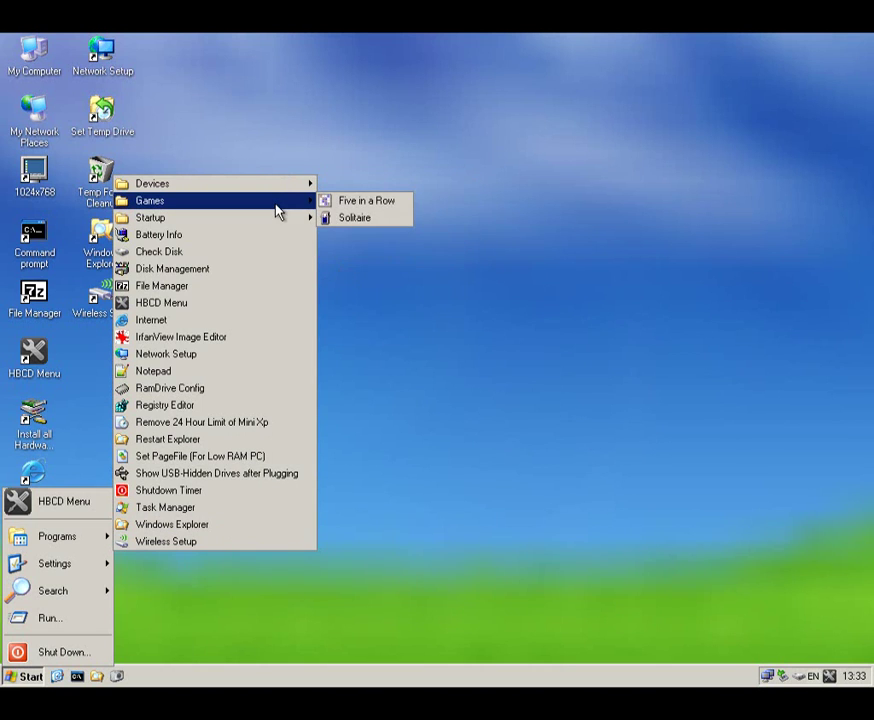
left_click(329, 218)
Play the ace and two of clubs and the ace of hearts to the foundations, and fill the emptied column with the king of clubs.
double_click(195, 254)
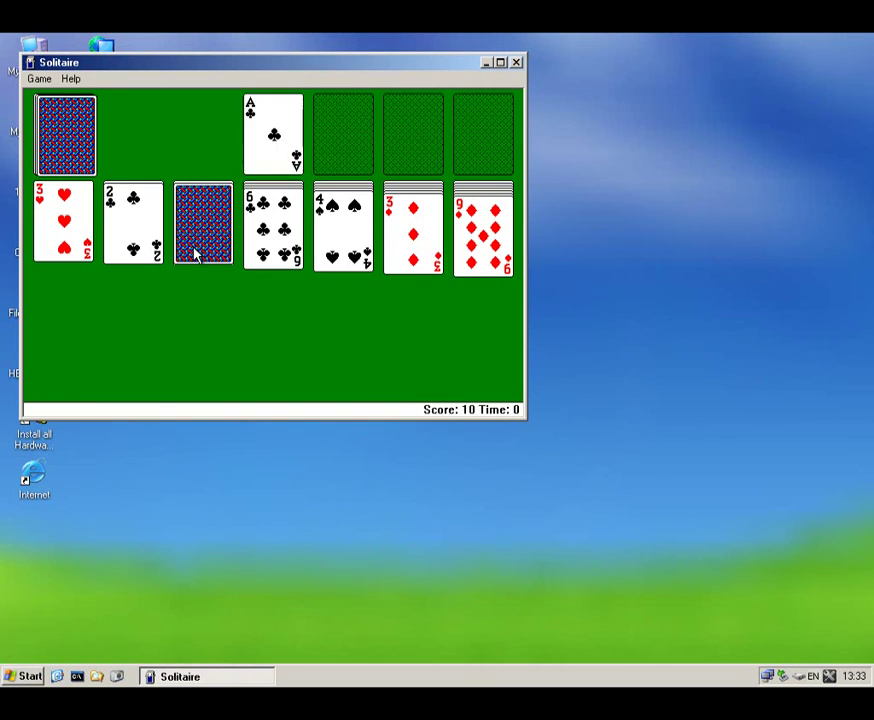
double_click(158, 245)
left_click(203, 225)
left_click(134, 225)
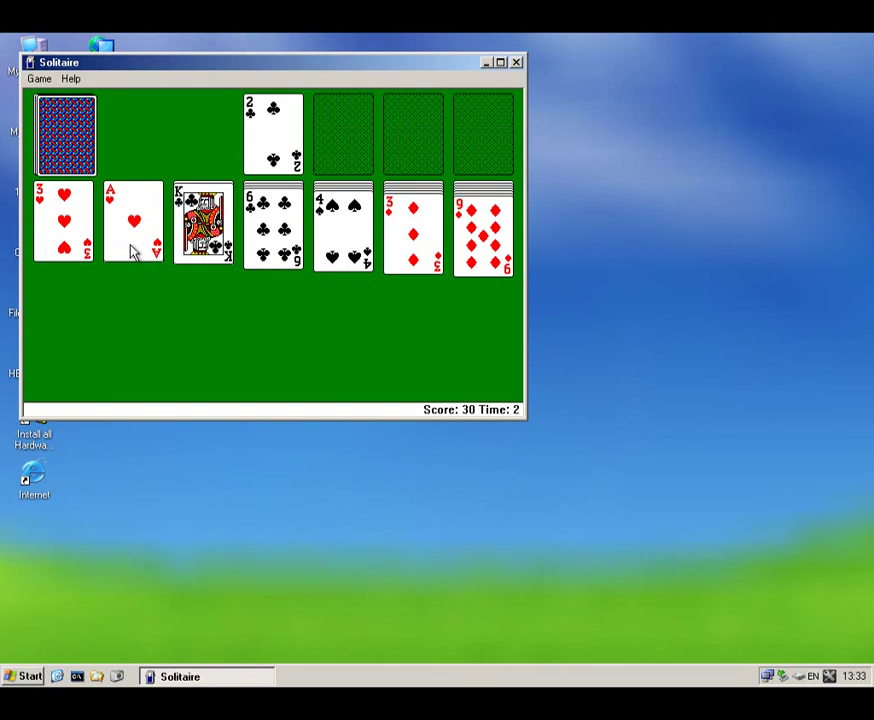
double_click(133, 249)
left_click_drag(182, 240, 112, 240)
left_click(178, 236)
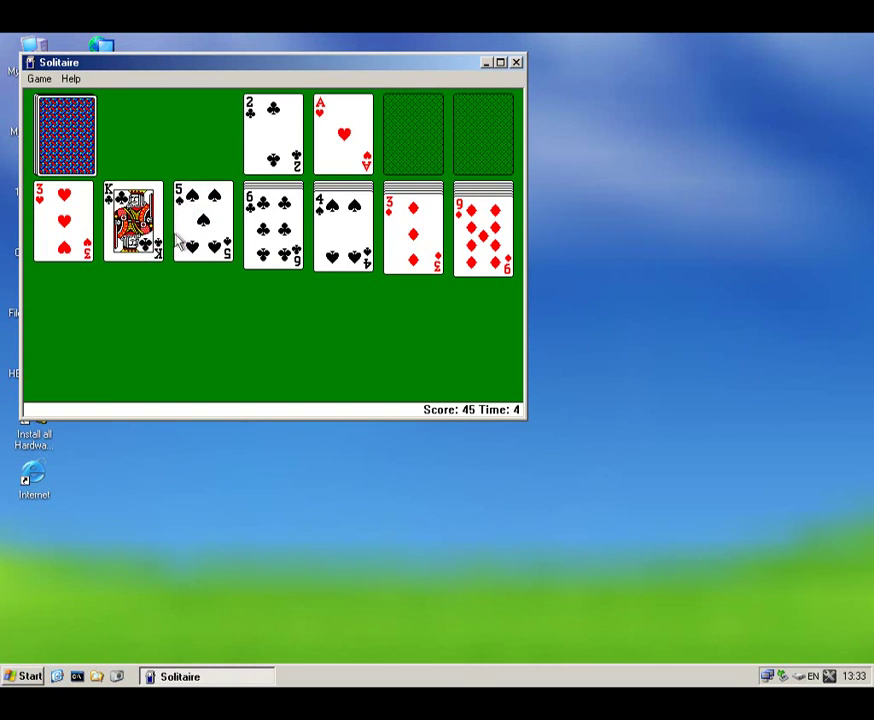
Stack the three of diamonds on the four of spades and the four of hearts on the five of spades, then close Solitaire.
left_click_drag(401, 244, 331, 254)
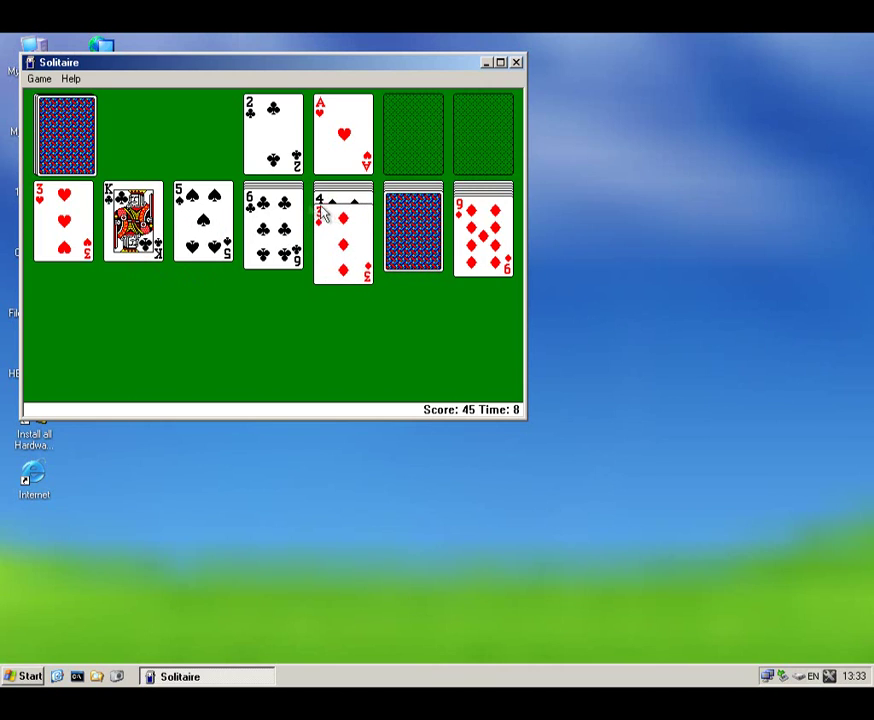
left_click(404, 228)
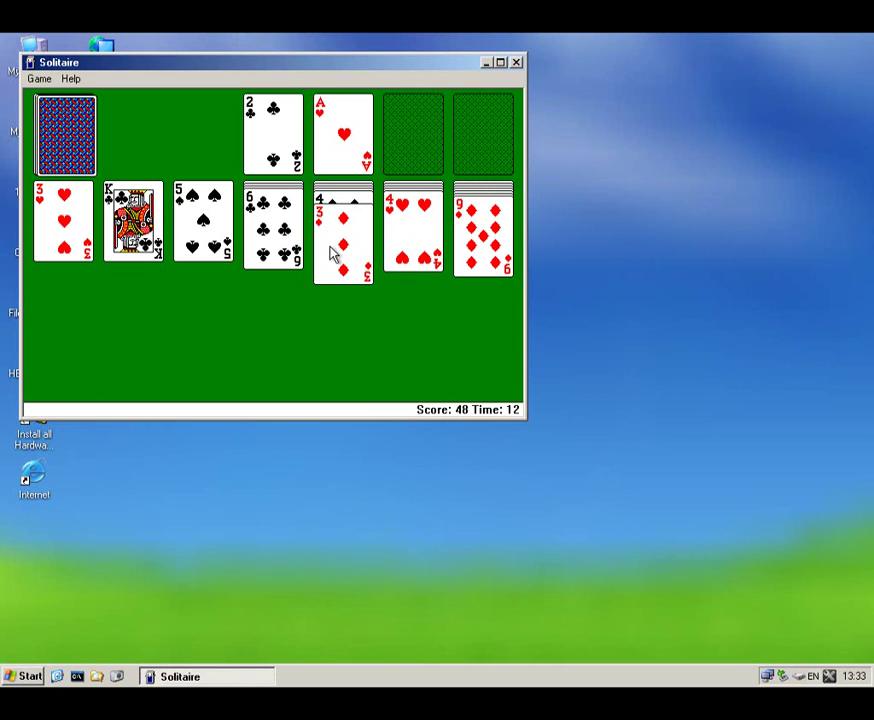
left_click_drag(401, 206, 205, 232)
left_click(416, 228)
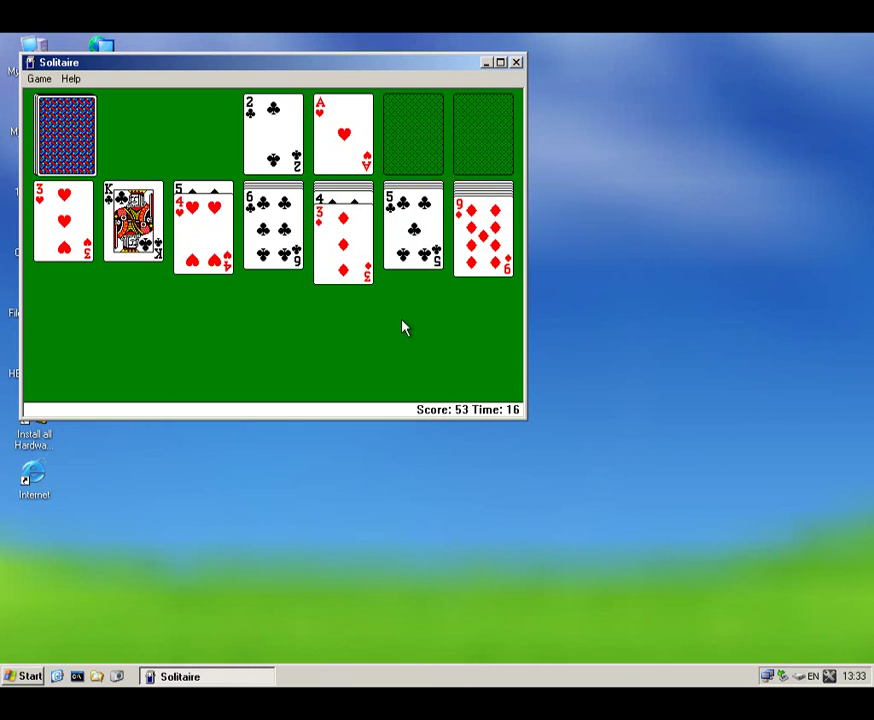
left_click(516, 62)
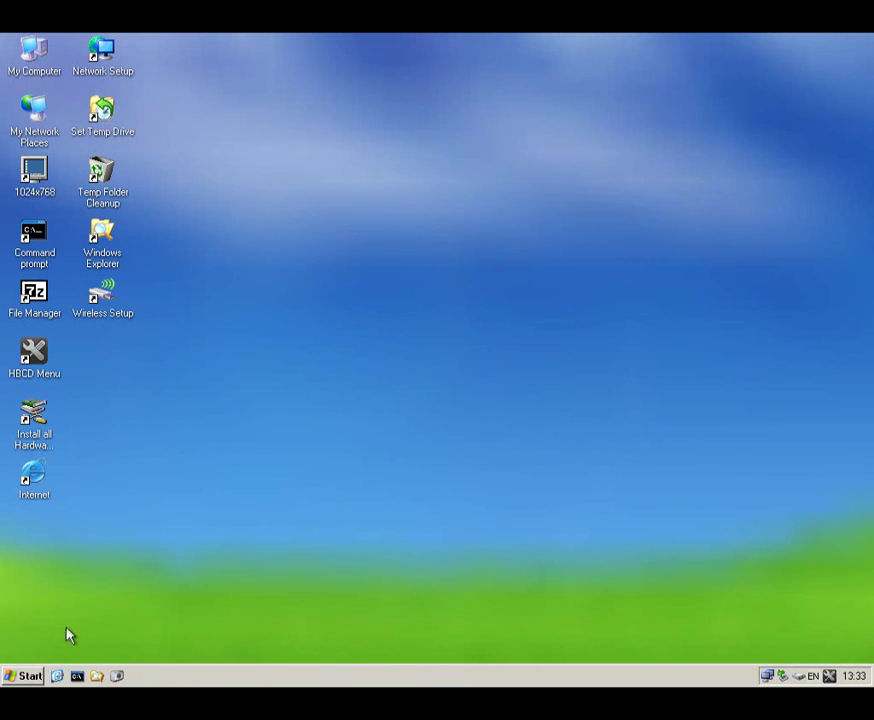
Open the HBCD Menu program launcher and start Avira AntiVir Personal from the AntiVirus/Spyware programs.
double_click(33, 355)
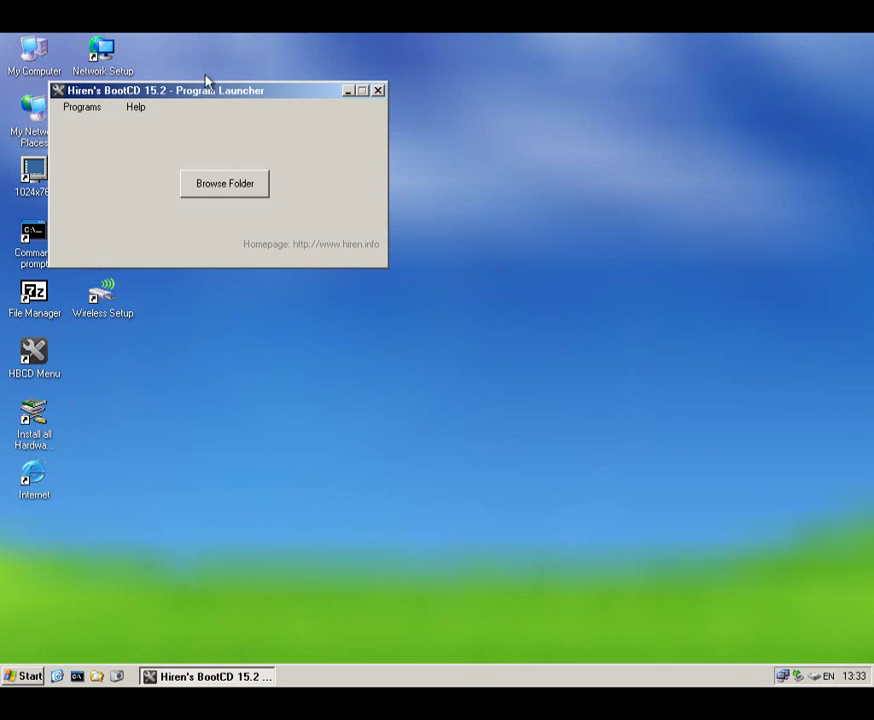
left_click_drag(201, 92, 327, 60)
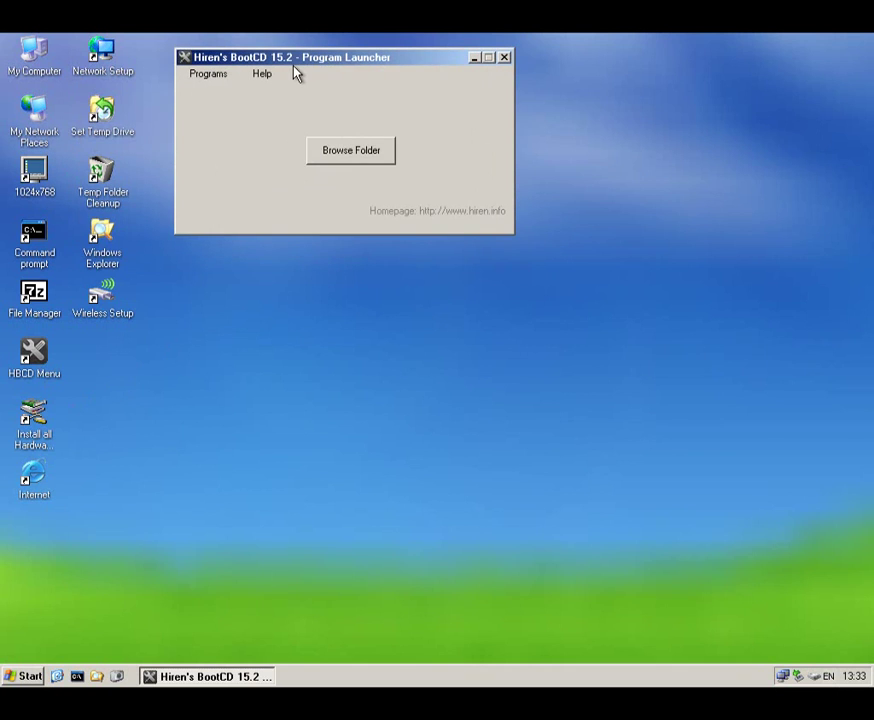
left_click(222, 76)
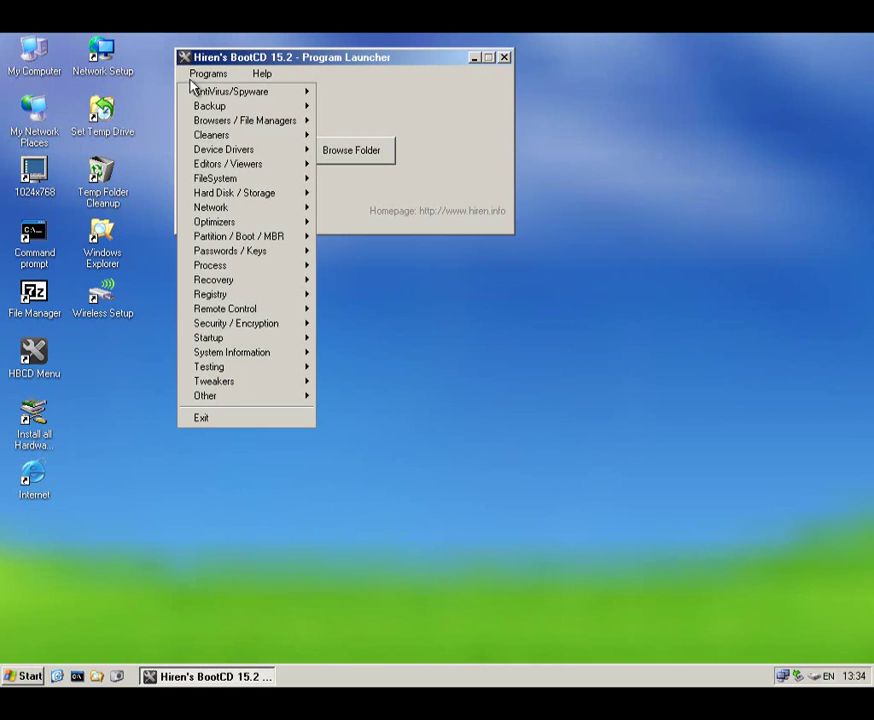
mouse_move(207, 95)
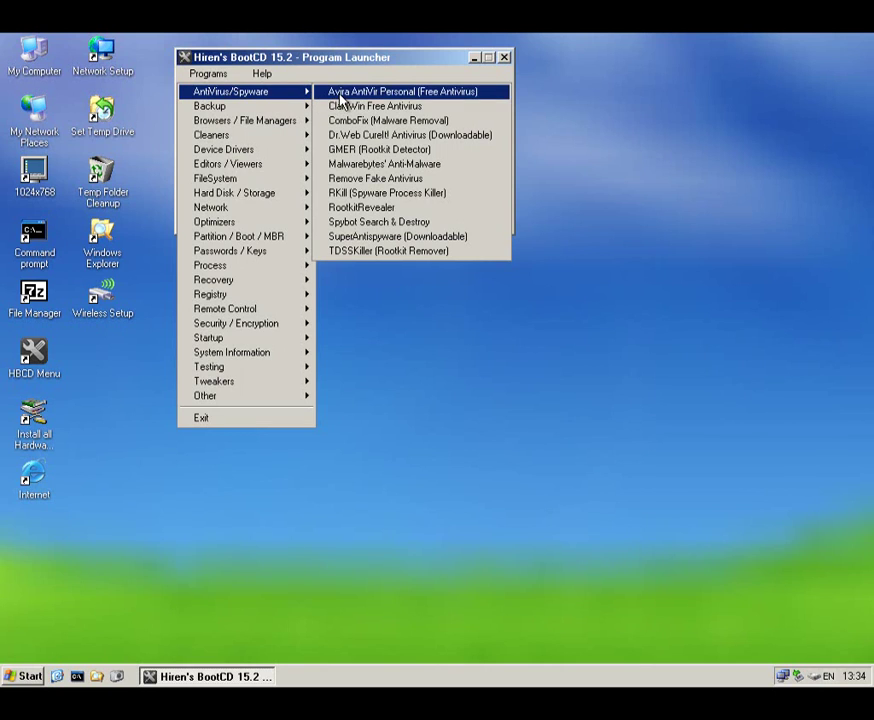
left_click(421, 95)
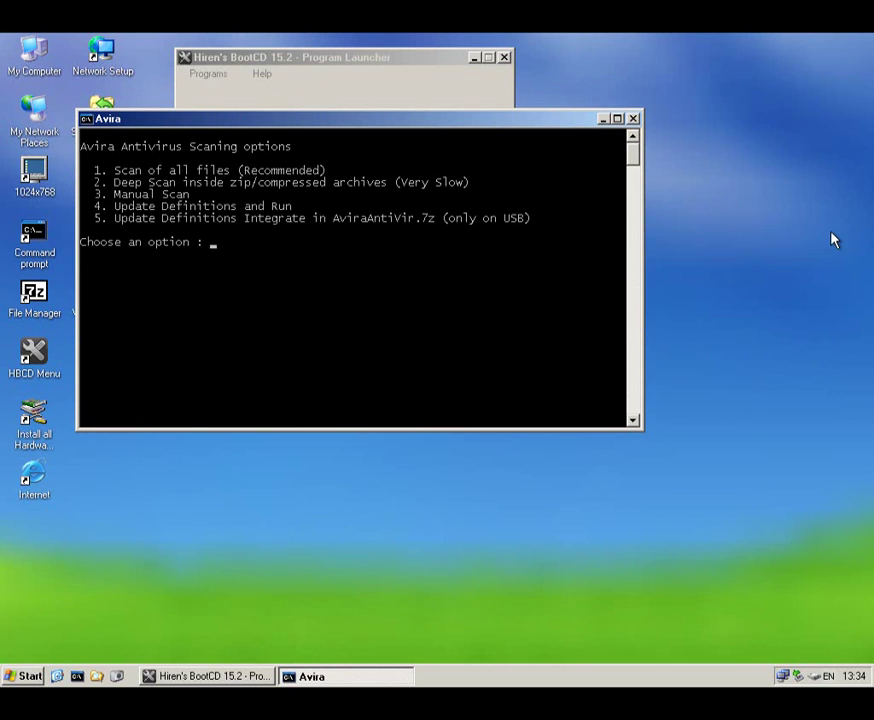
Try Avira's option 4, Update Definitions and Run, and choose option 3, Manual Scan.
type("4")
key("Return")
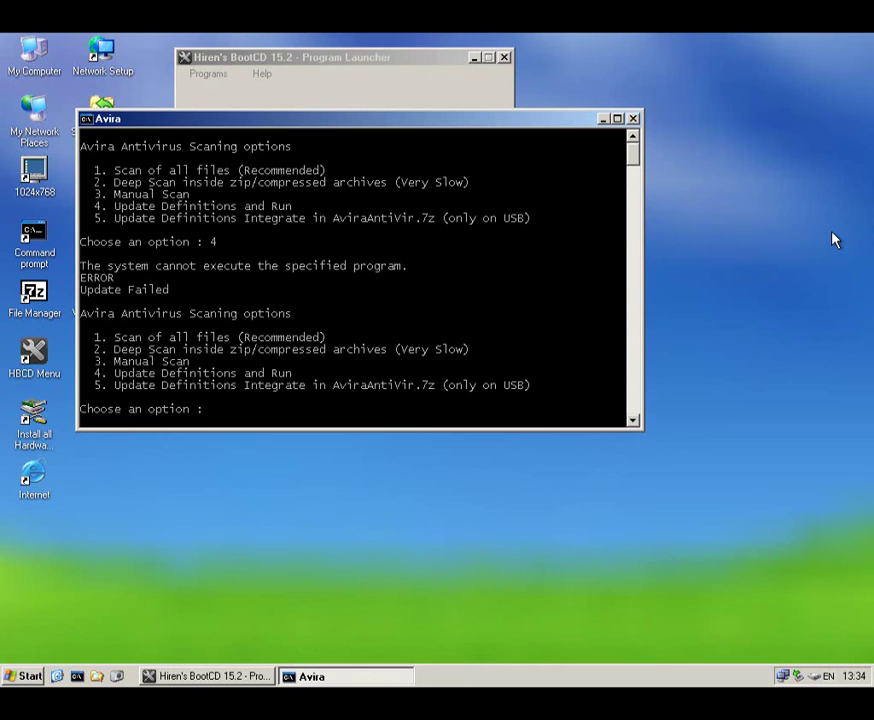
type("3")
key("Return")
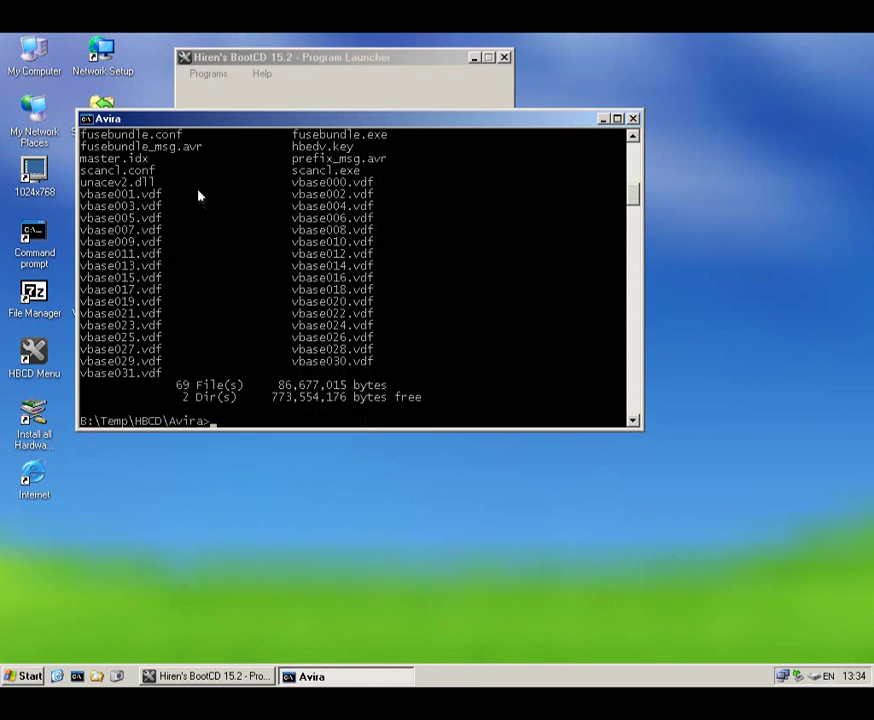
Look through the file listing of the Avira folder and run AviraScan.cmd at its command prompt.
scroll(199, 201, "up", 3)
scroll(199, 199, "up", 3)
scroll(199, 196, "down", 8)
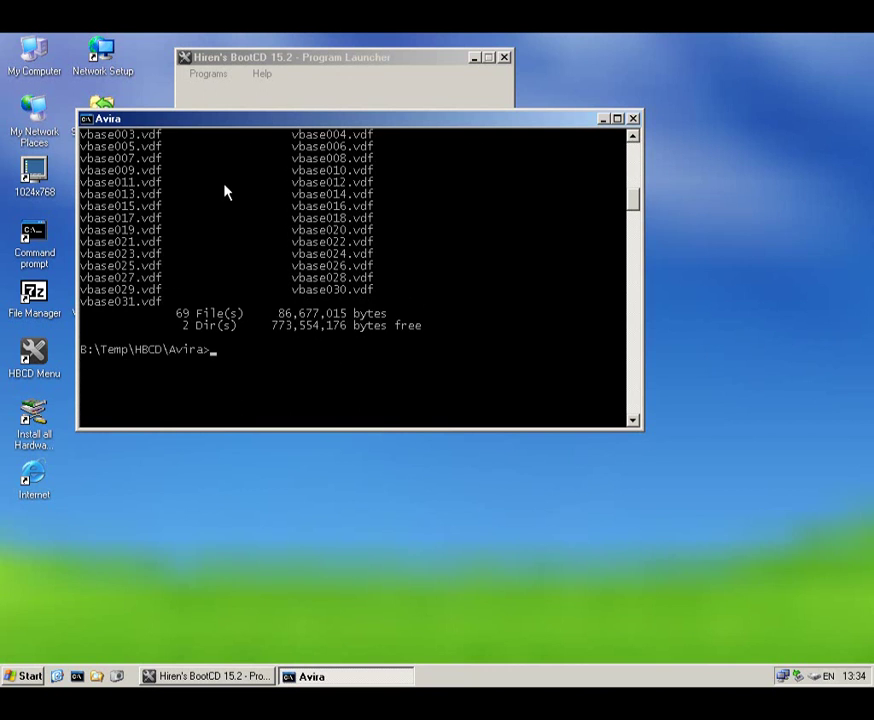
scroll(226, 192, "up", 8)
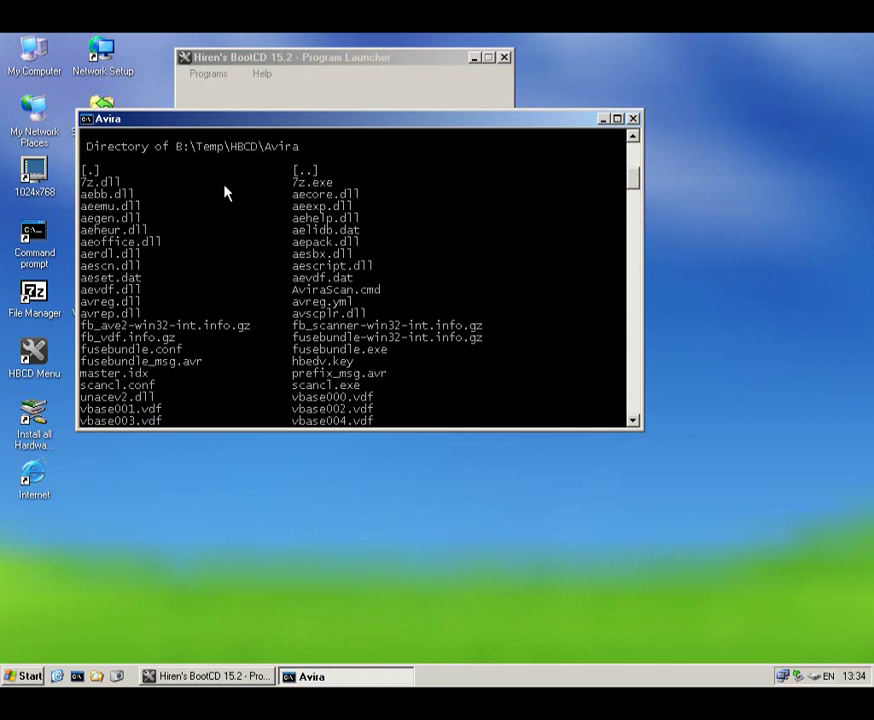
scroll(225, 192, "down", 1)
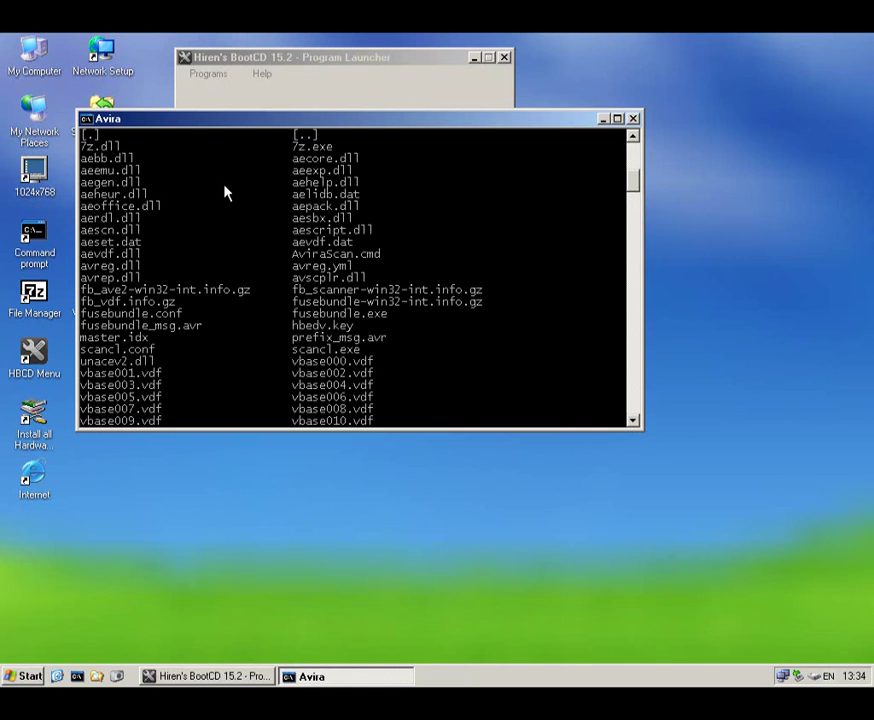
scroll(225, 192, "down", 1)
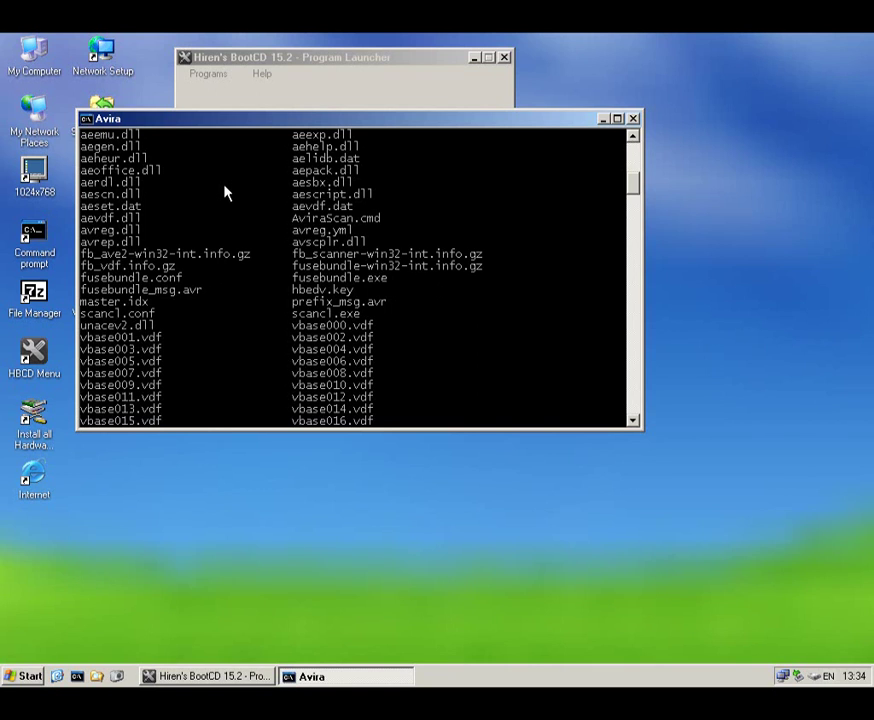
scroll(262, 223, "down", 3)
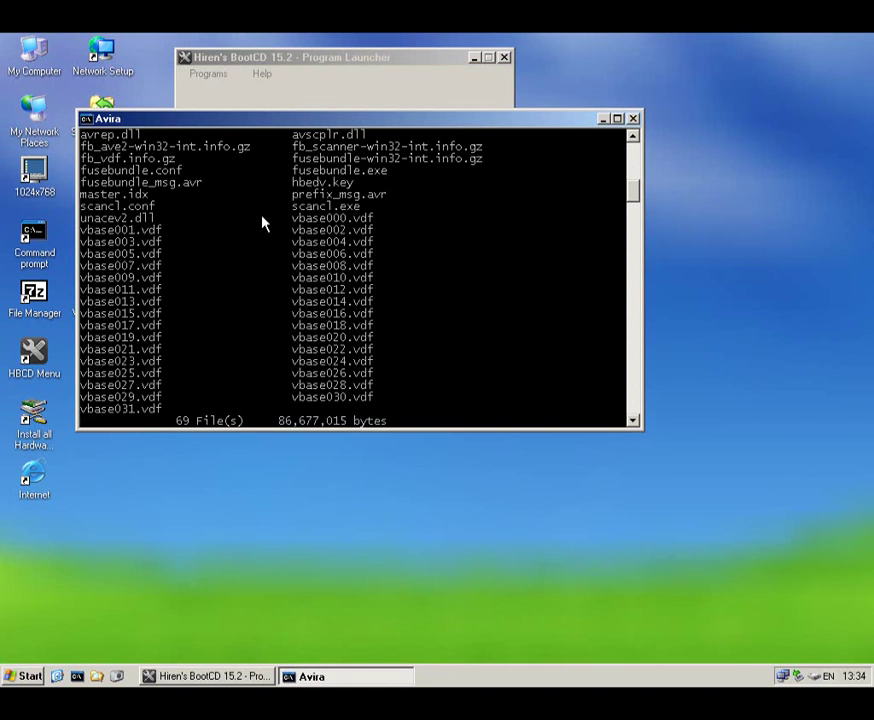
type("Avira")
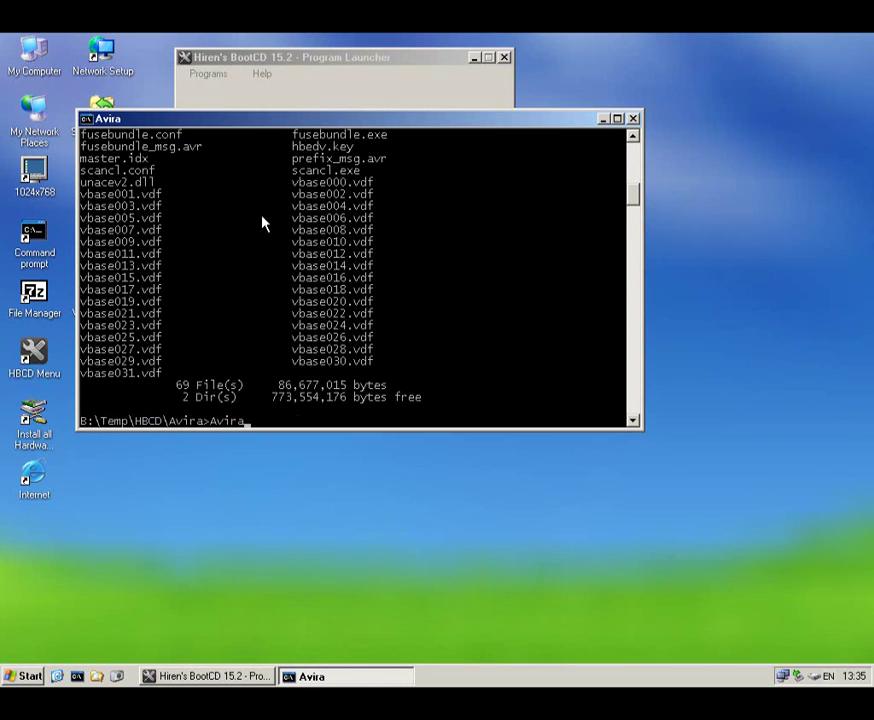
type("Scan.cmd")
key("Return")
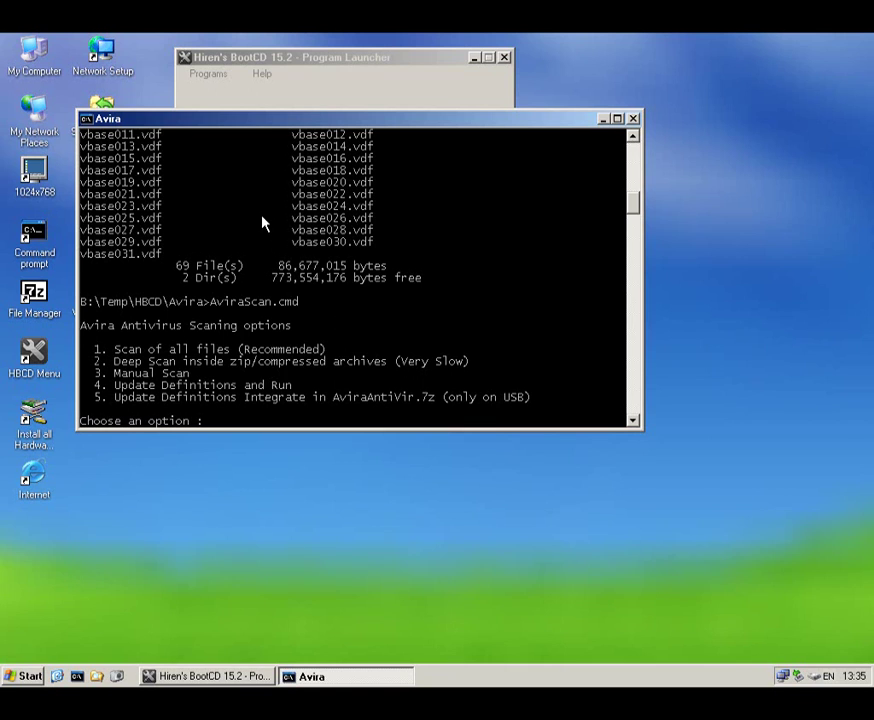
Try option 1, Scan of all files, on D:\ with option 6, Ask, for infected files, and dismiss the scan.log error.
type("1")
key("Return")
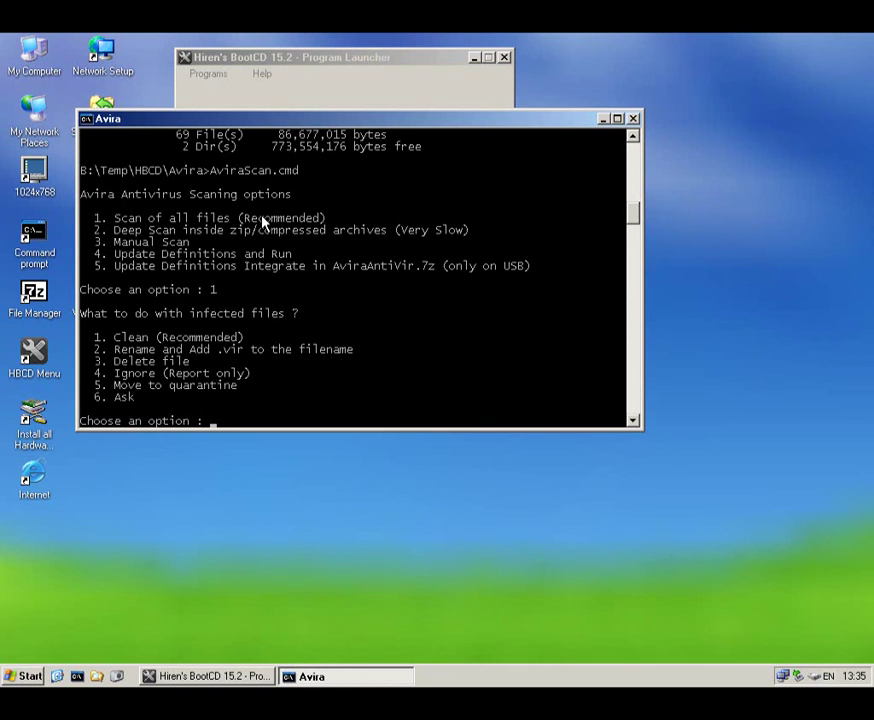
type("6")
key("Return")
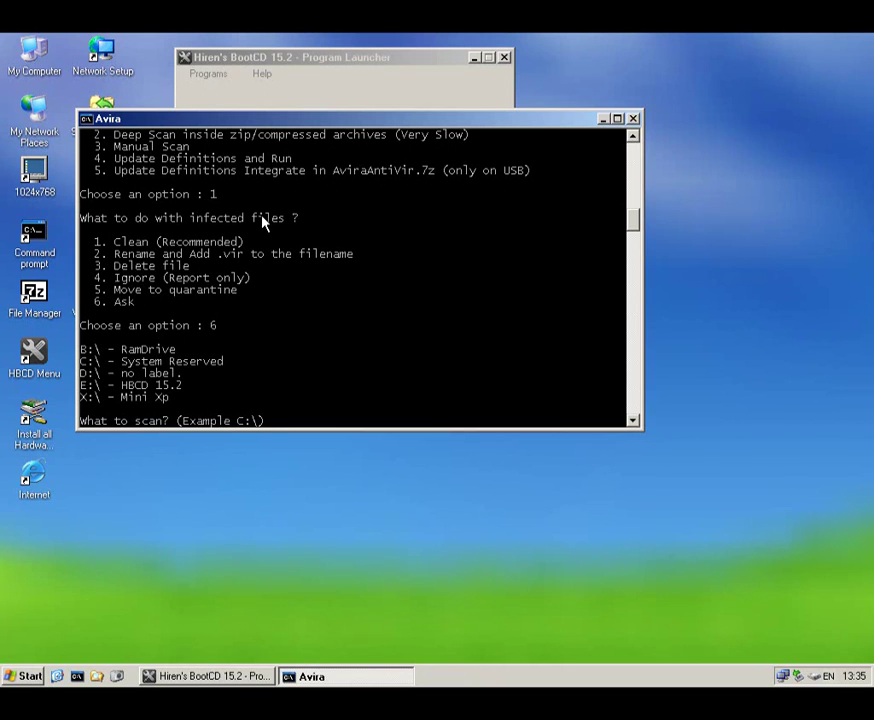
type("D:\\")
key("Return")
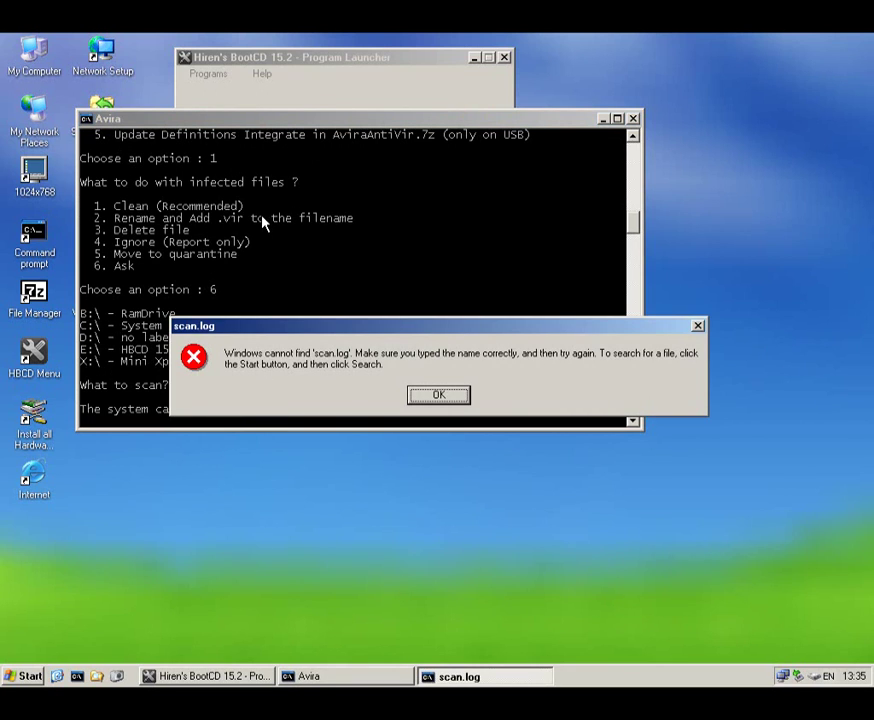
key("Return")
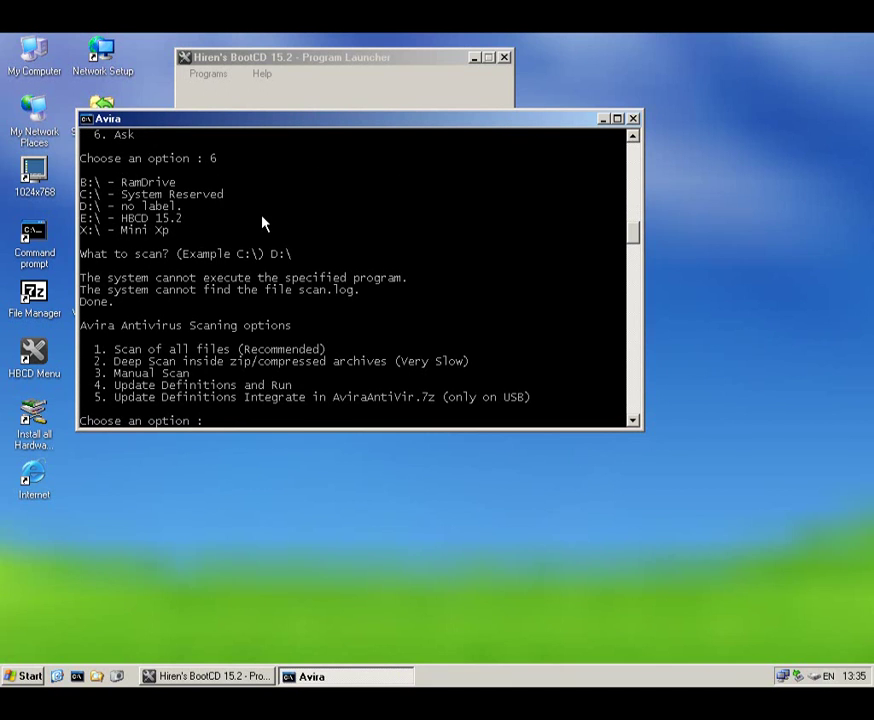
Try option 1, Scan of all files, on C:\ with option 6, Ask, for infected files, and close the Avira window.
type("1")
key("Return")
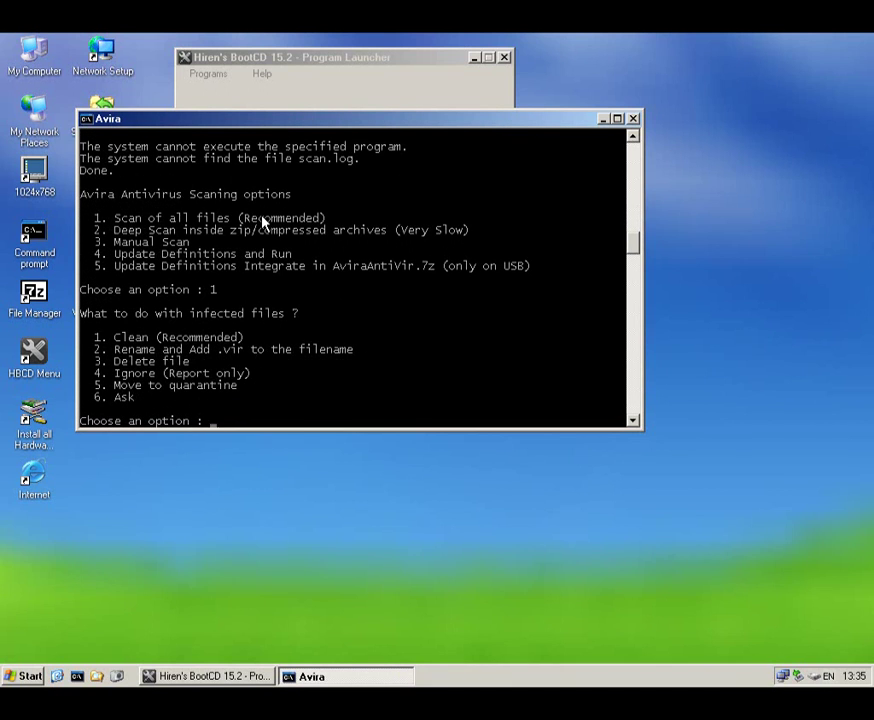
type("6")
key("Return")
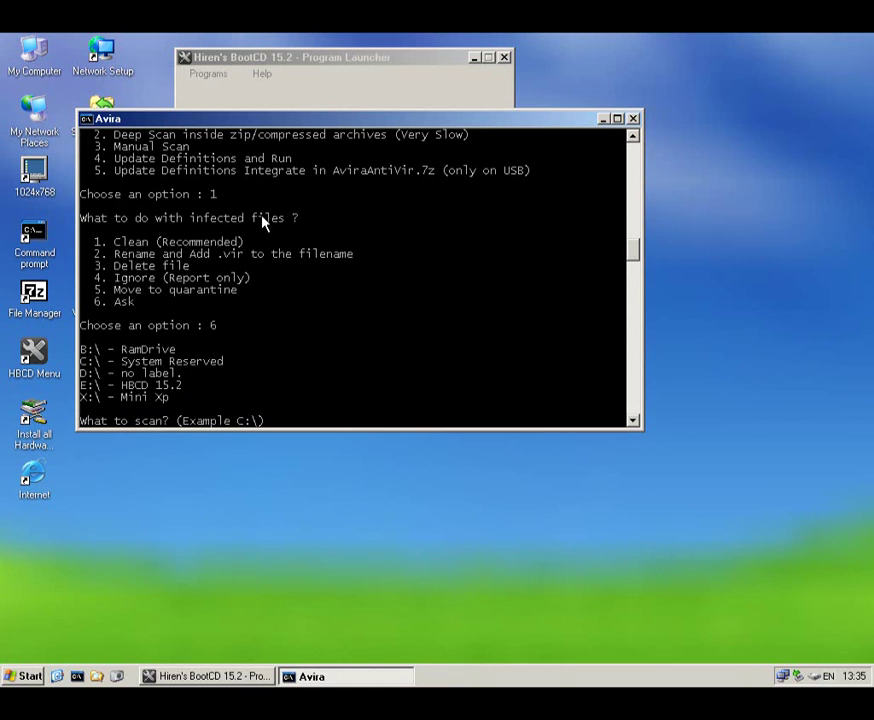
type("C:\\")
key("Return")
key("Return")
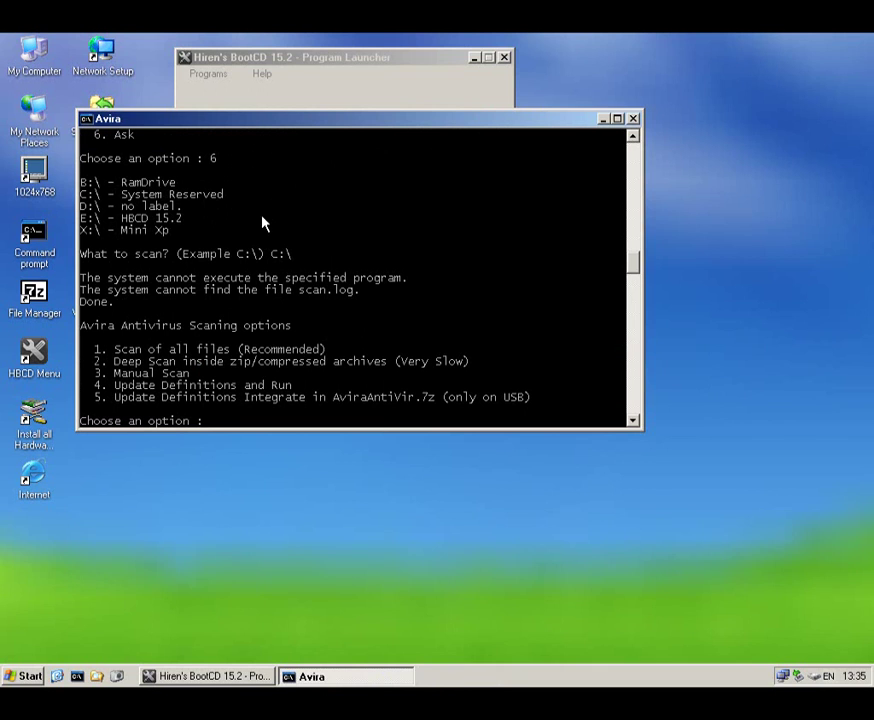
left_click(634, 119)
Start ClamWin Free Antivirus with option 2, Update Definitions and Run, and end the program during the download.
left_click(207, 74)
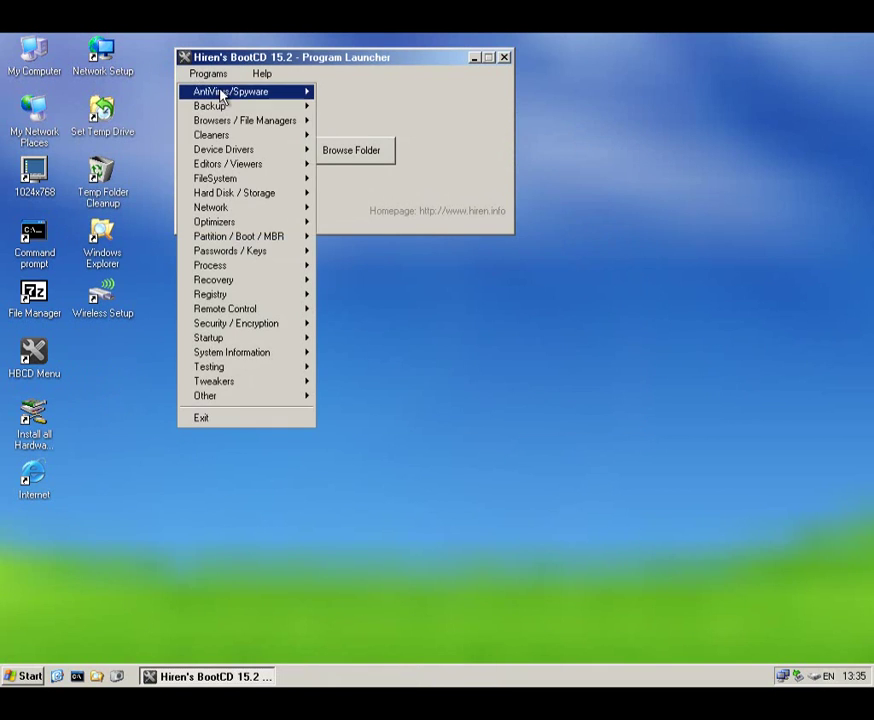
mouse_move(221, 91)
left_click(350, 106)
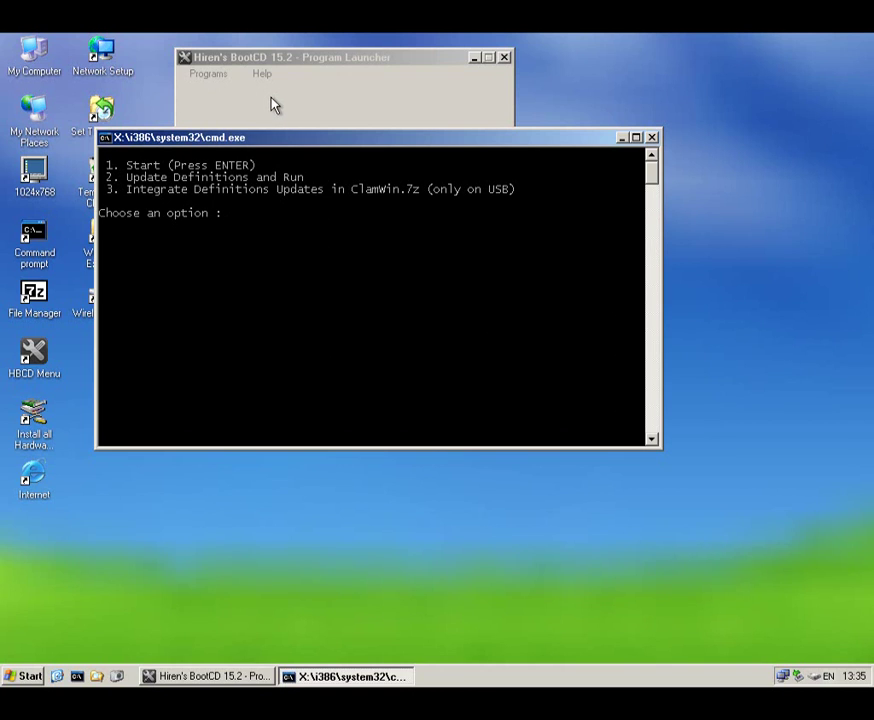
type("2")
key("Return")
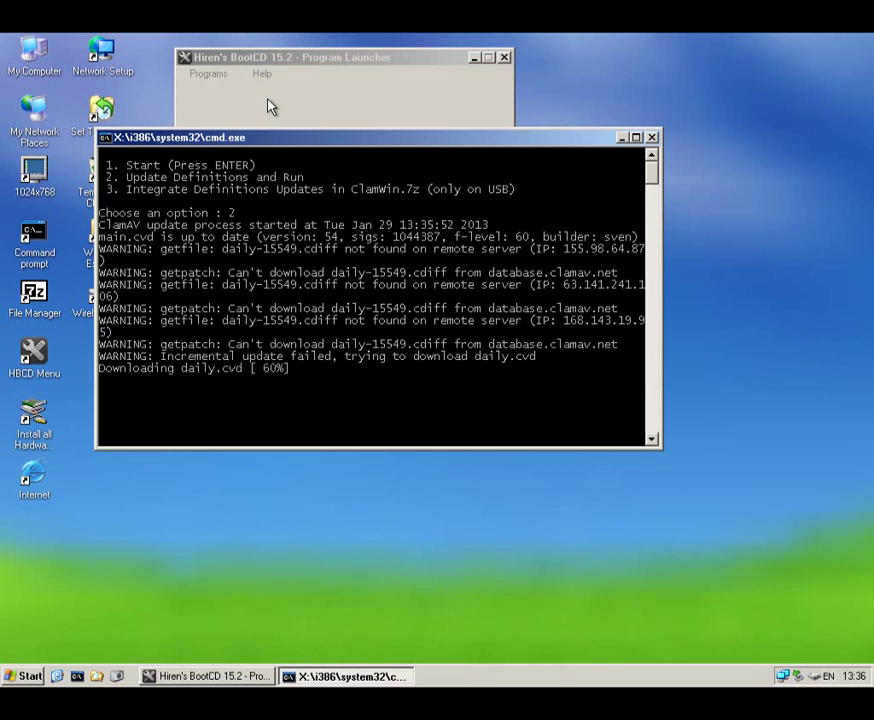
left_click(651, 138)
left_click(476, 427)
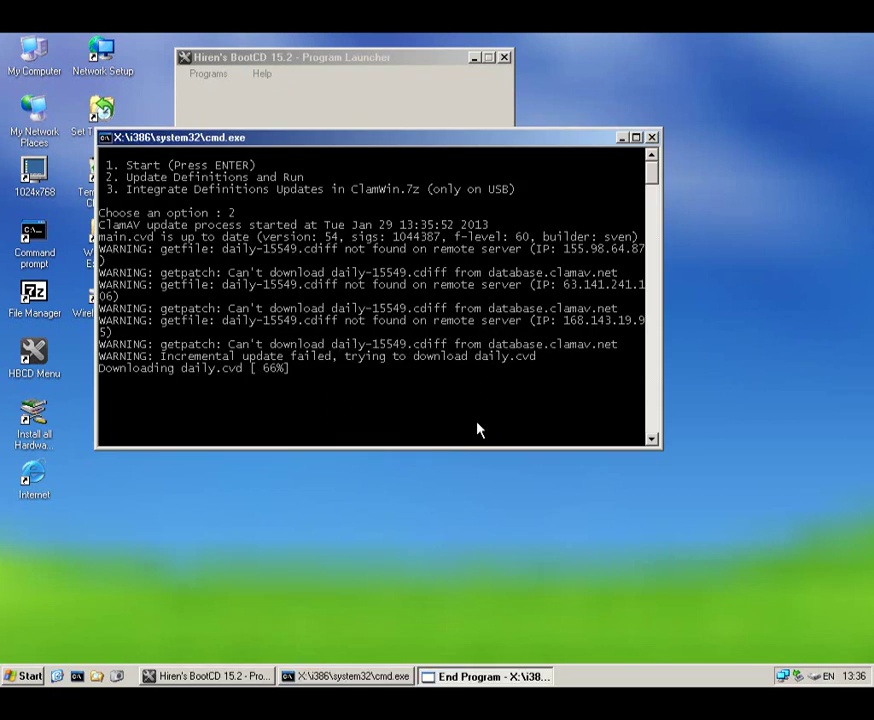
Start ComboFix from the AntiVirus/Spyware programs, continue past the MiniXP warning and cancel at the disclaimer.
left_click(192, 76)
mouse_move(220, 92)
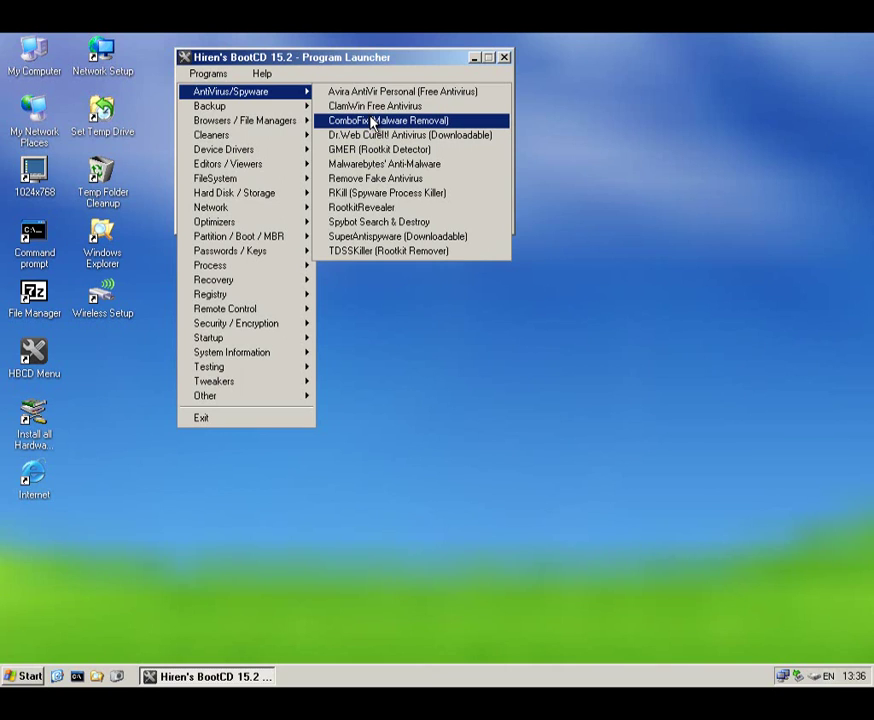
left_click(373, 121)
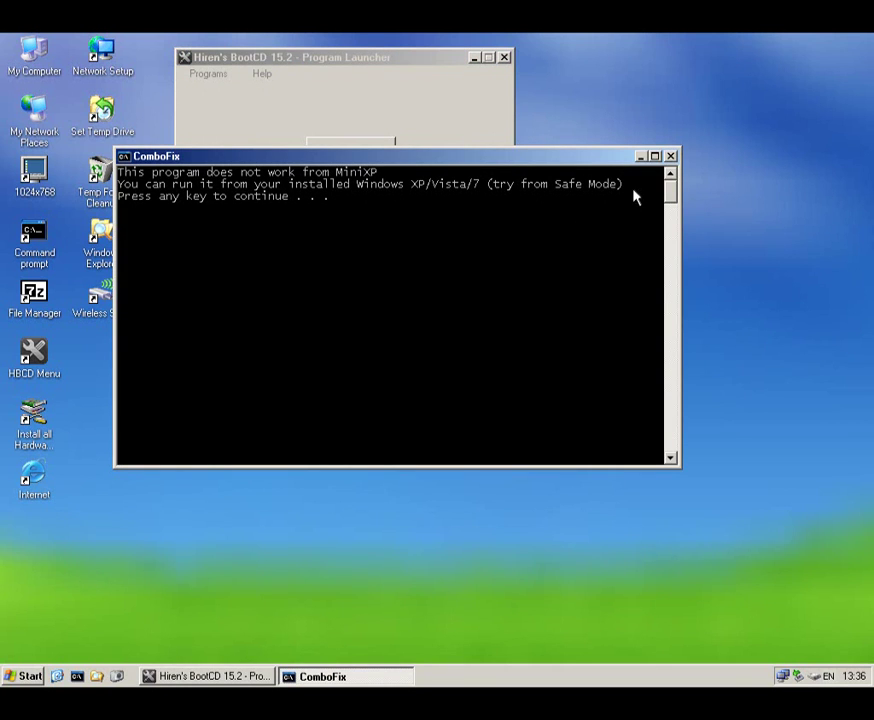
key("Return")
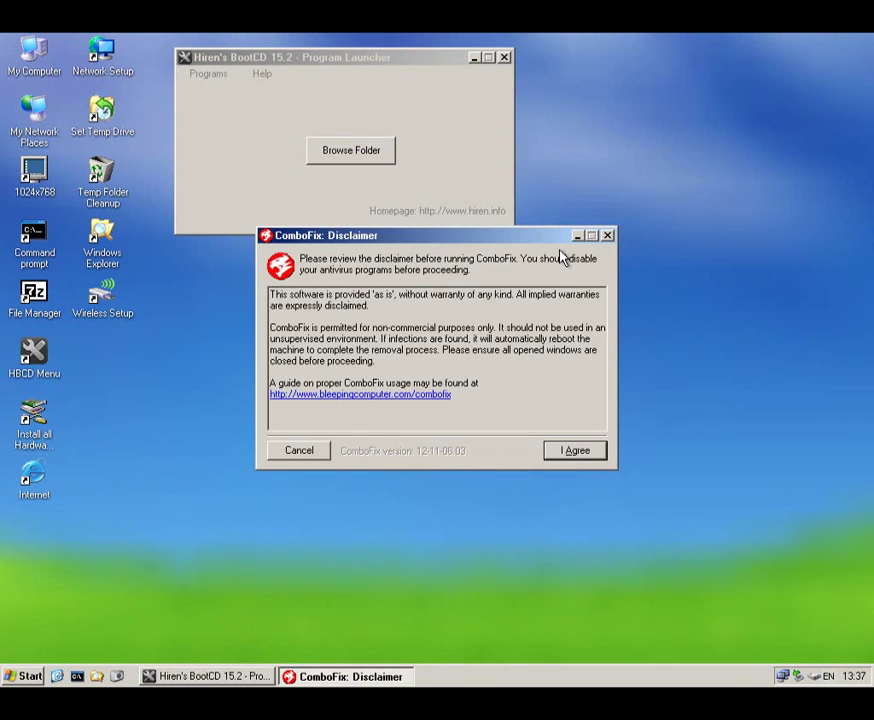
left_click(300, 451)
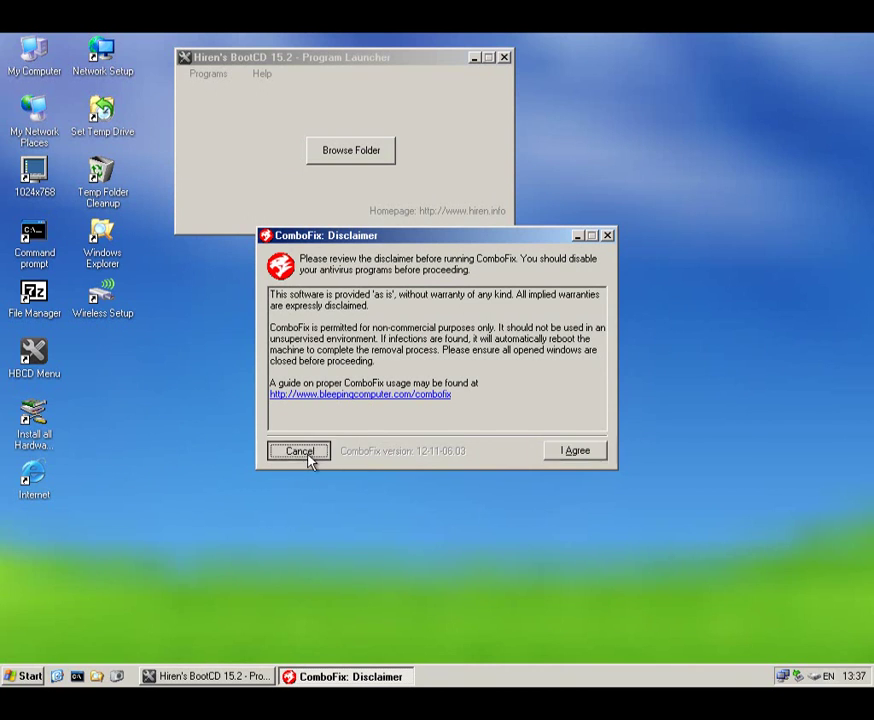
Start Dr.Web CureIt! Antivirus from the AntiVirus/Spyware programs and close its window.
left_click(199, 83)
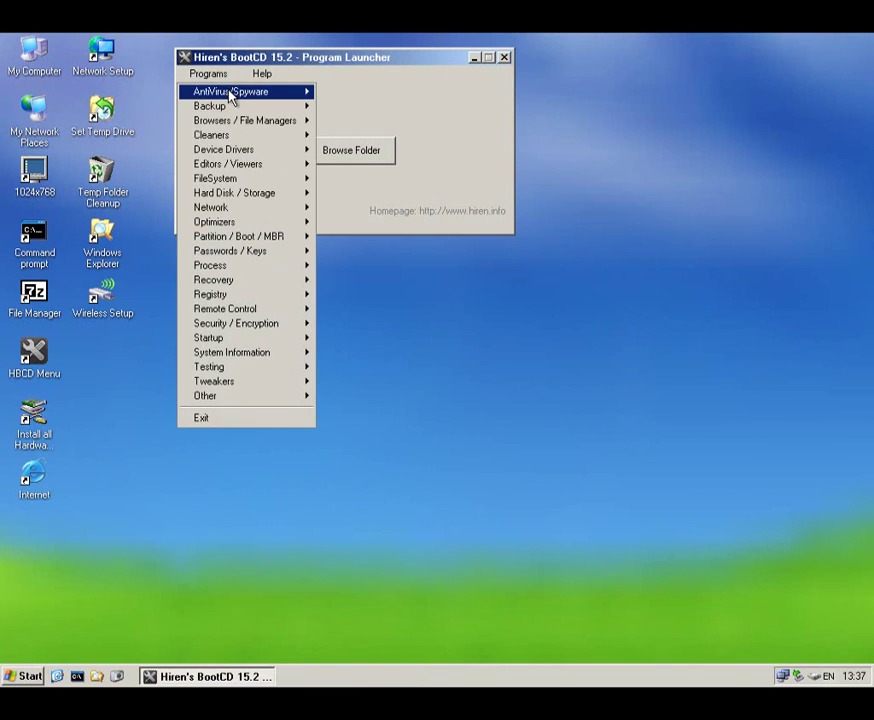
mouse_move(232, 92)
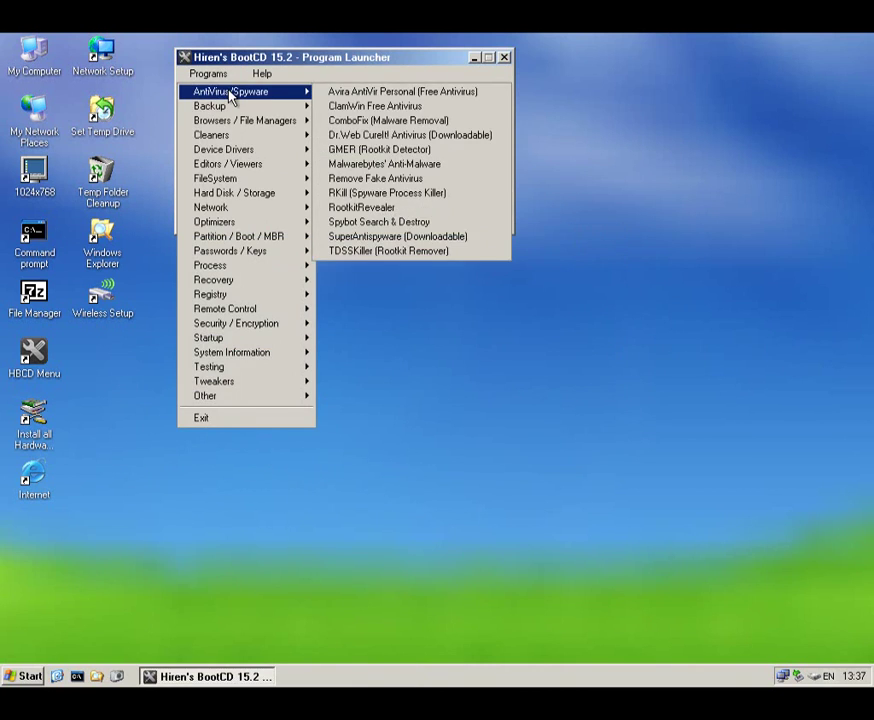
left_click(412, 136)
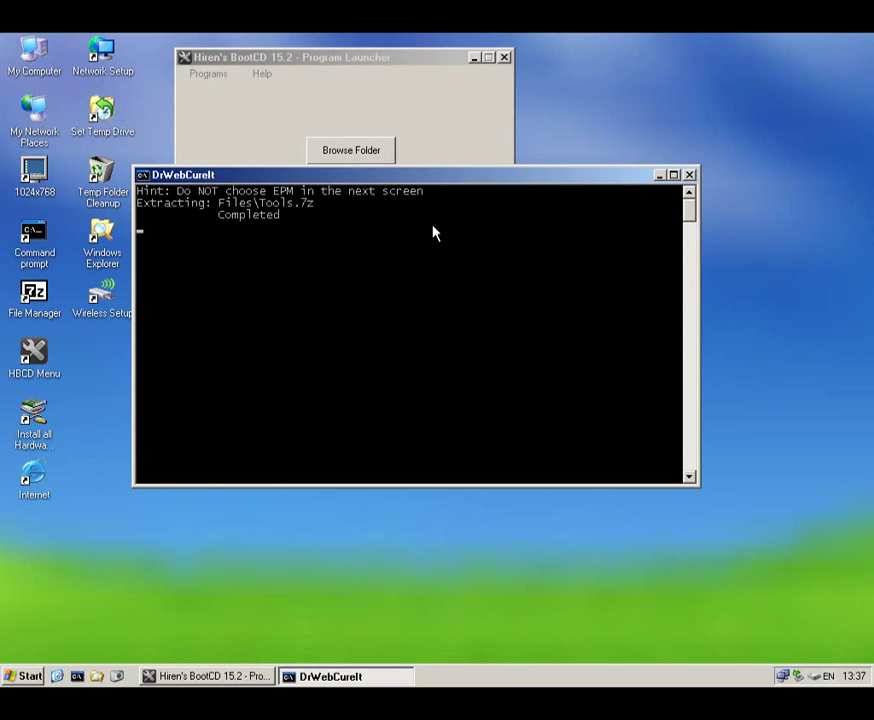
left_click(690, 176)
Start the GMER rootkit detector, dismiss its error message, view the listed findings and close it.
left_click(206, 75)
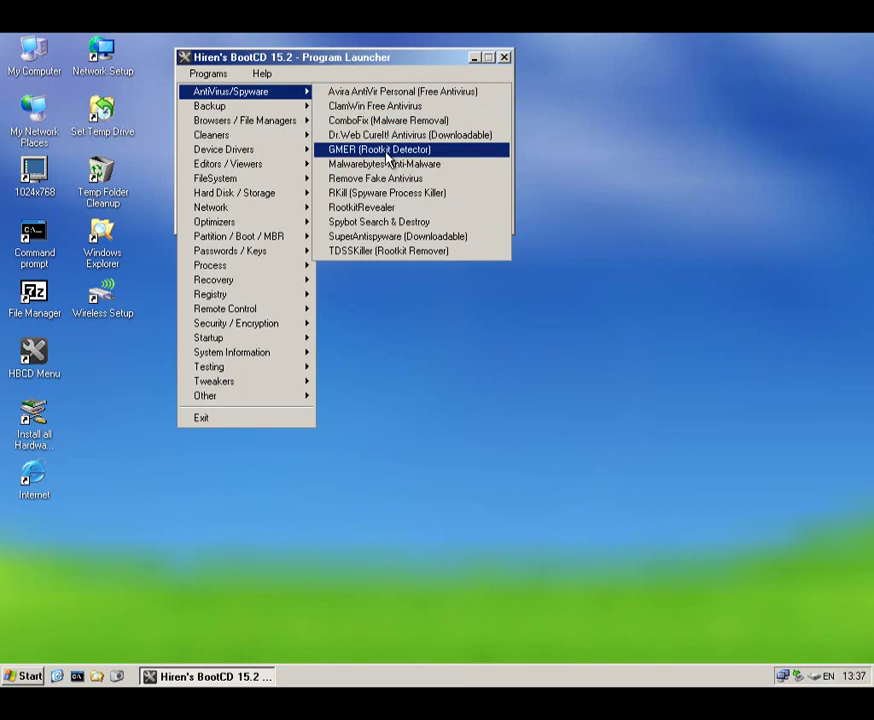
left_click(386, 154)
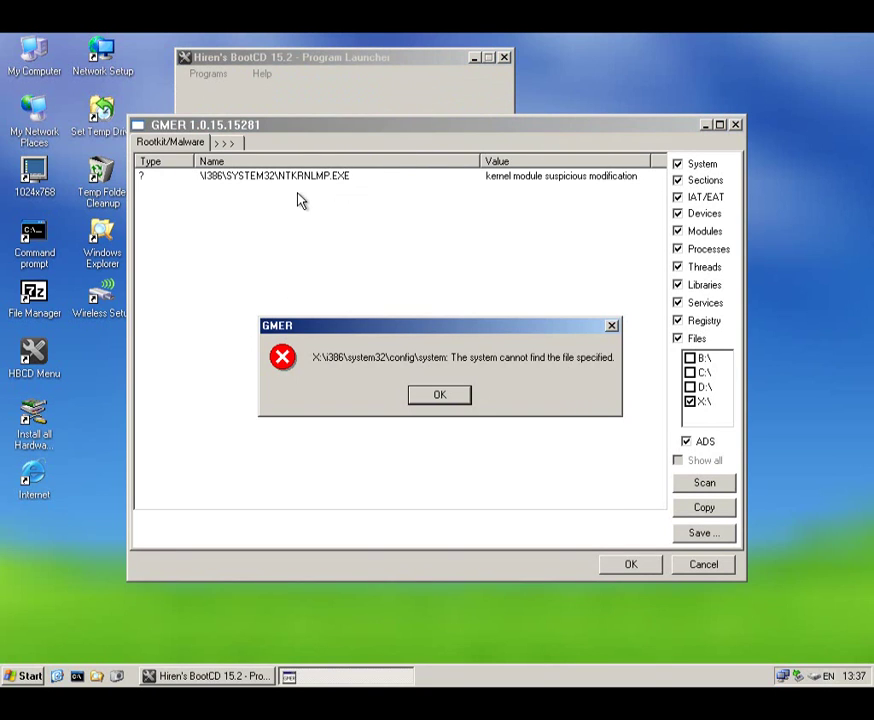
left_click(437, 403)
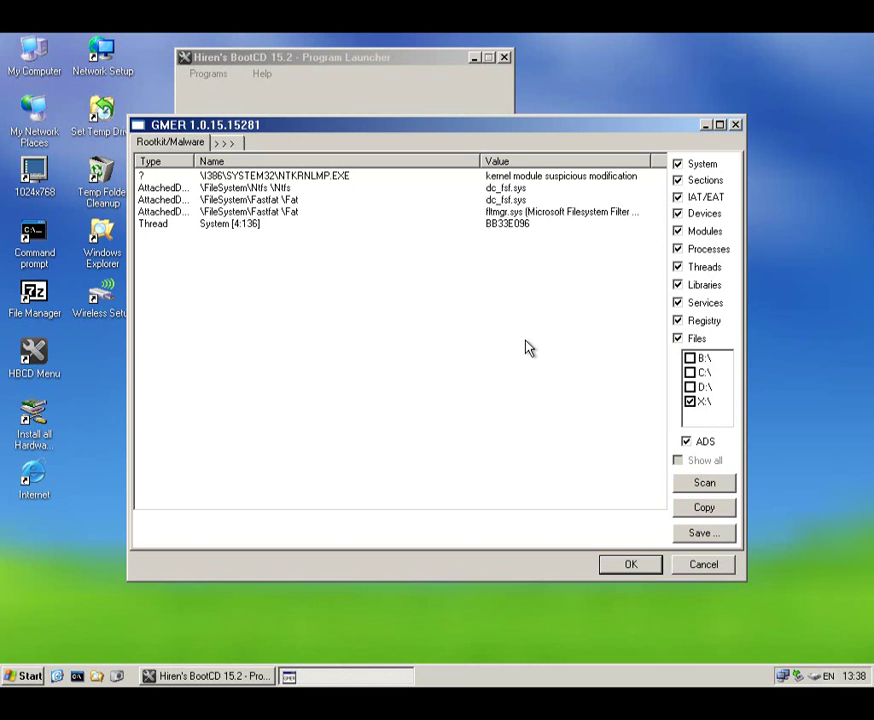
left_click(703, 564)
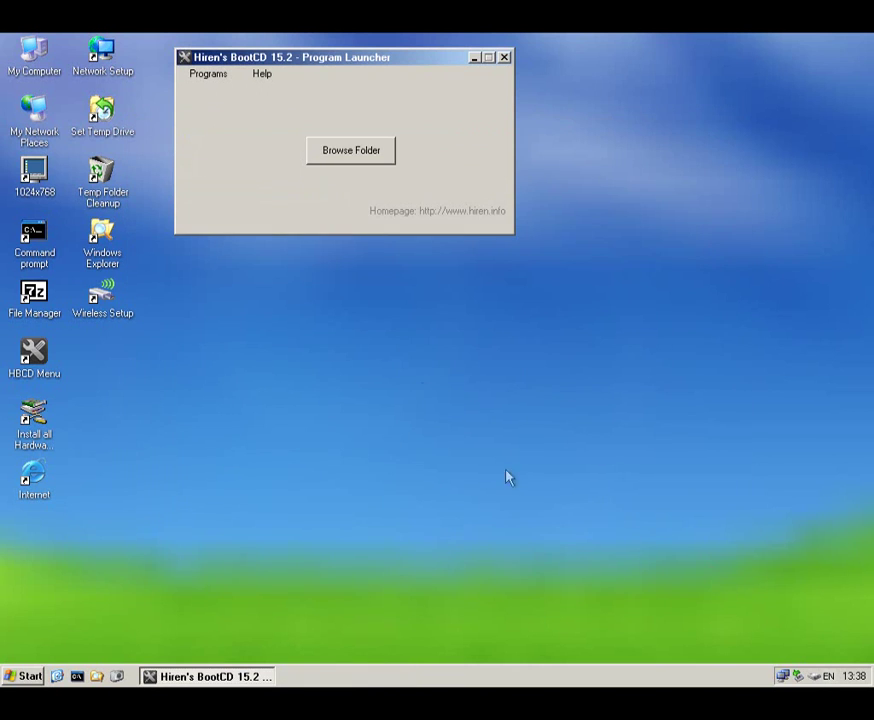
Start Malwarebytes' Anti-Malware from the AntiVirus/Spyware programs and update its database.
left_click(210, 75)
mouse_move(231, 93)
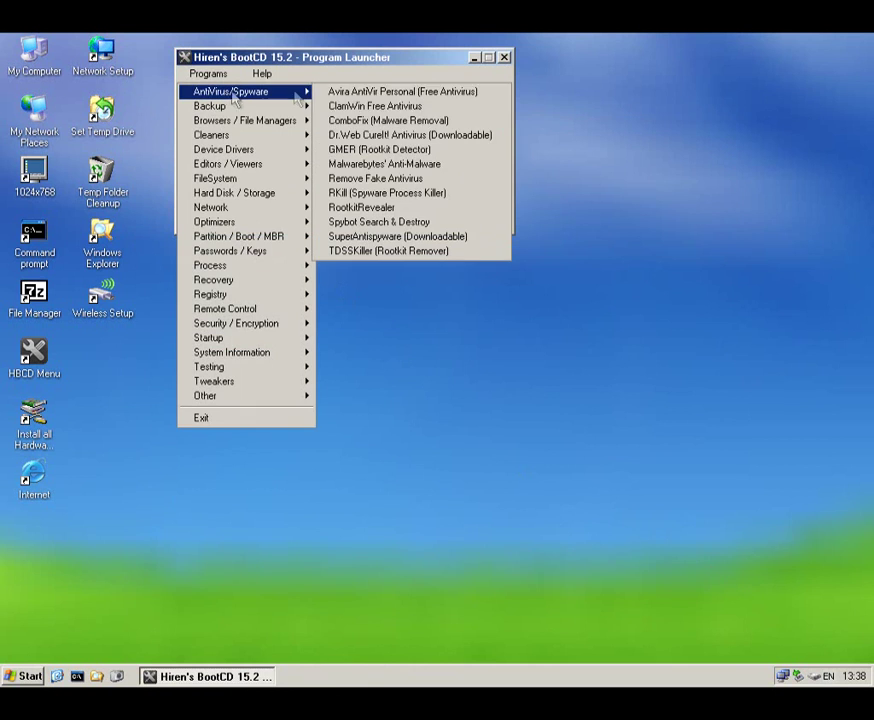
left_click(389, 165)
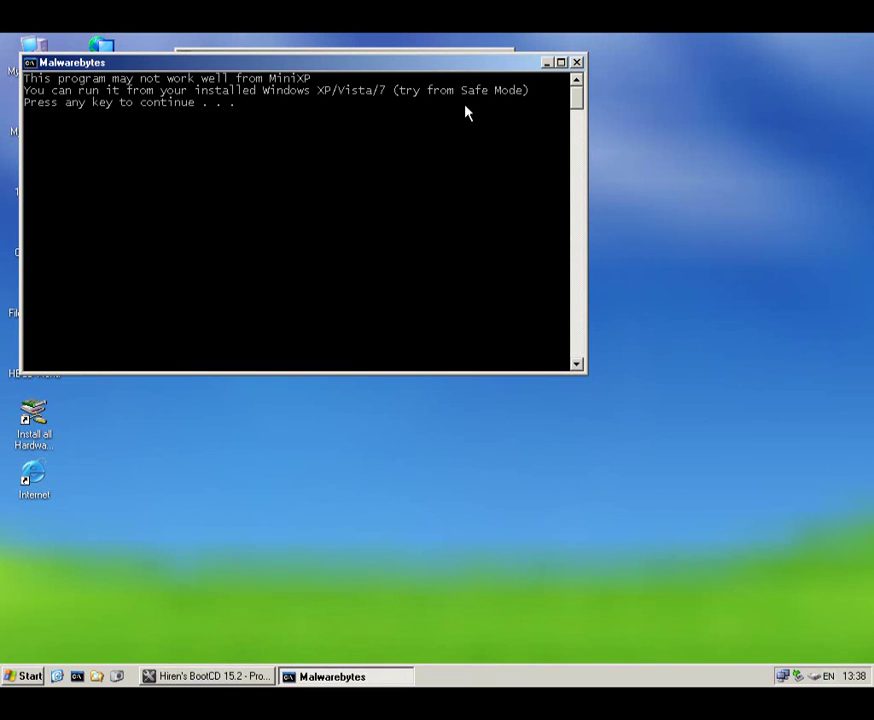
key("Return")
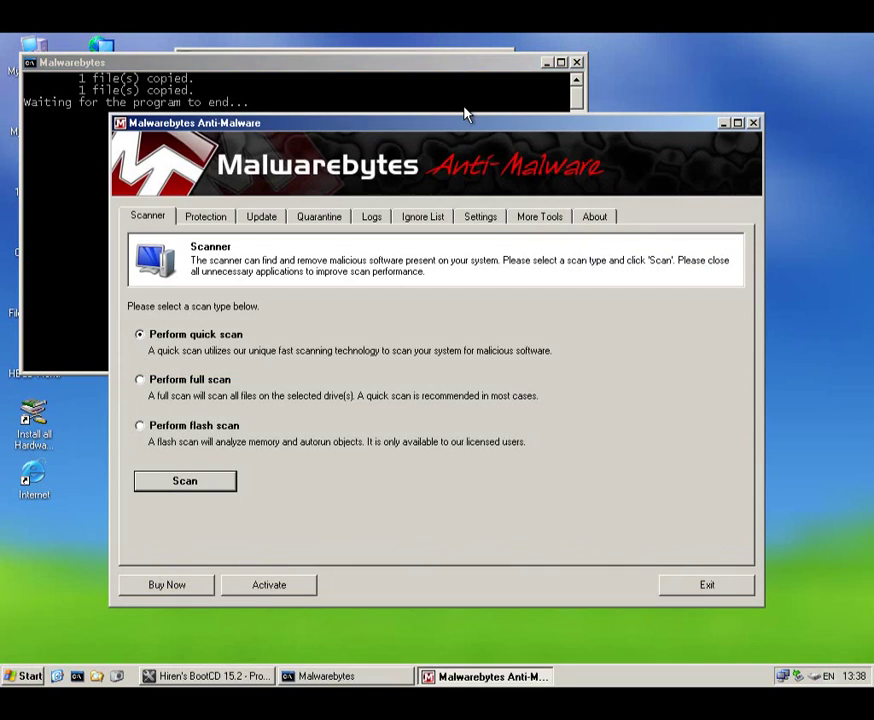
left_click(262, 218)
left_click(206, 386)
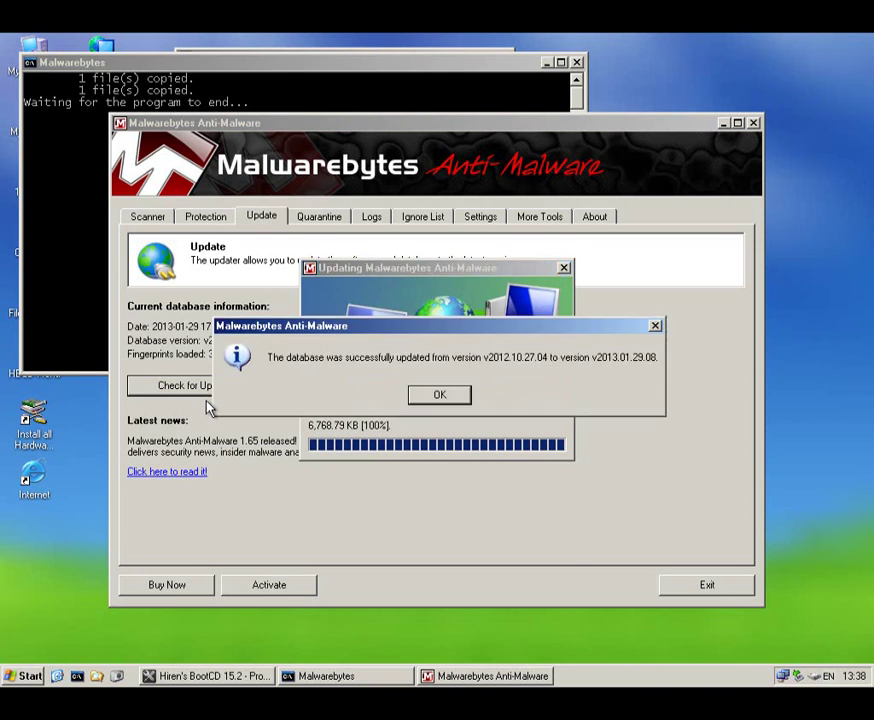
key("Return")
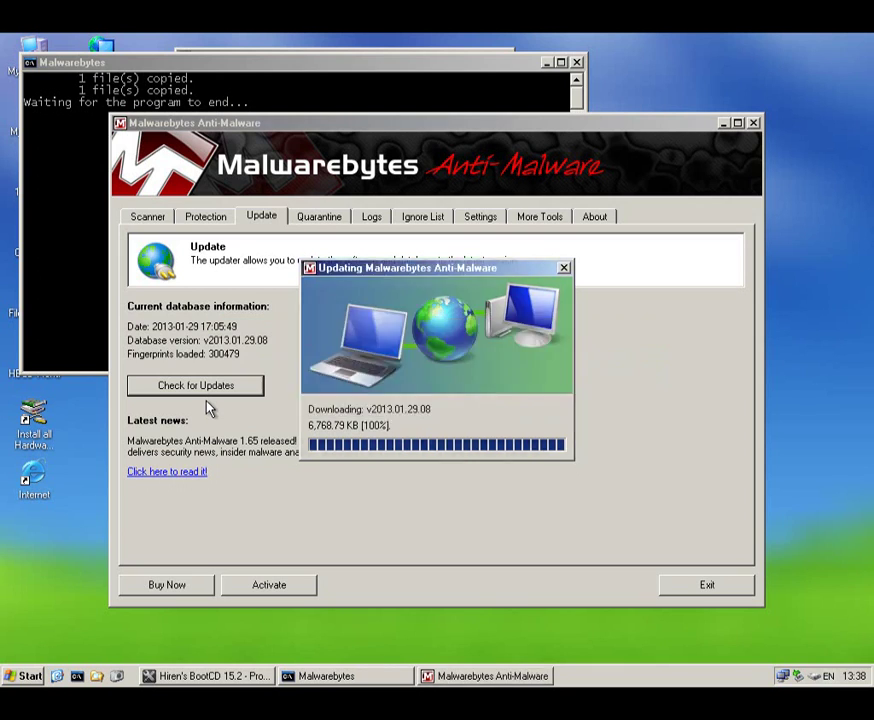
Set up a full scan in Malwarebytes Anti-Malware and exclude the X:\ drive.
left_click(140, 217)
left_click(145, 379)
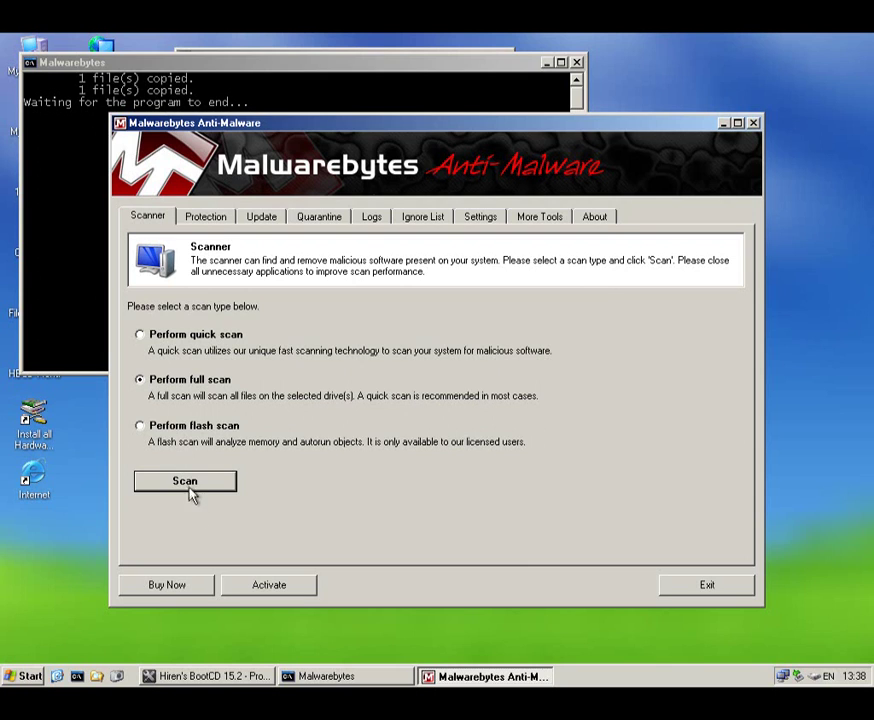
left_click(189, 490)
left_click(288, 423)
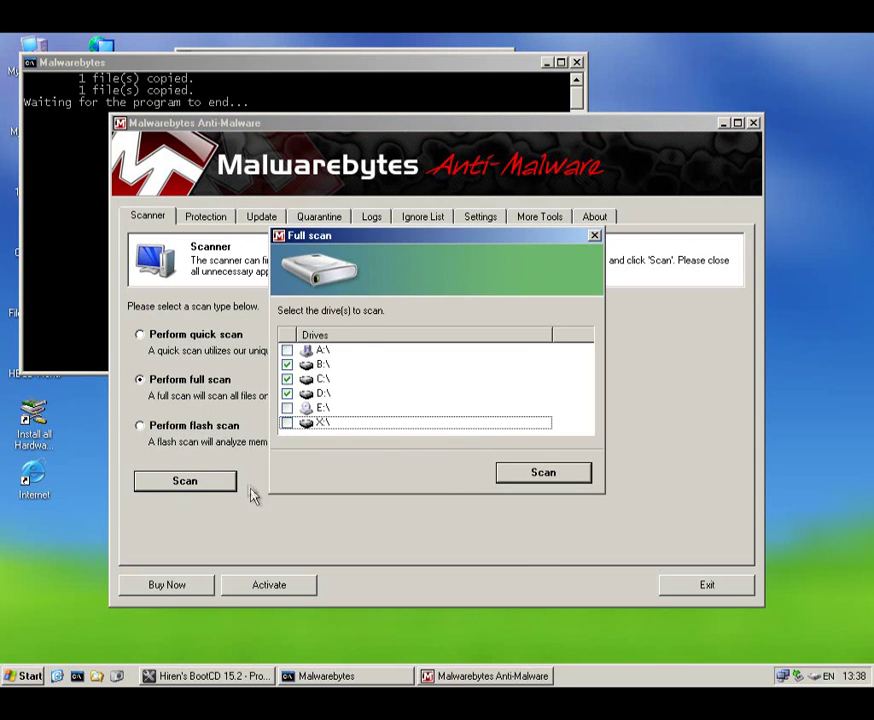
Check the available drives and the D: Local Disk in My Computer, and close the window.
left_click(97, 676)
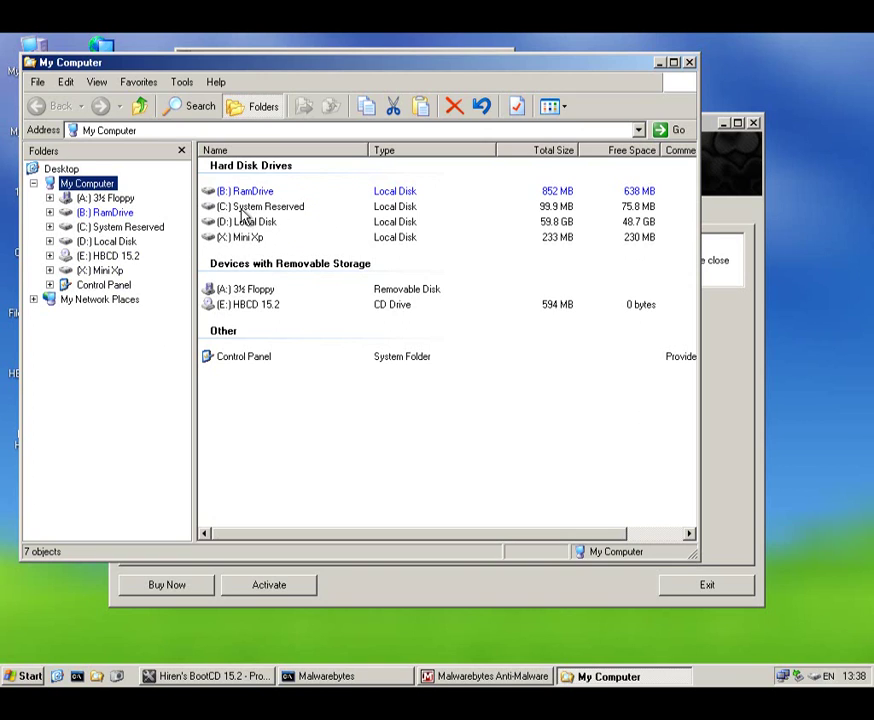
left_click(265, 223)
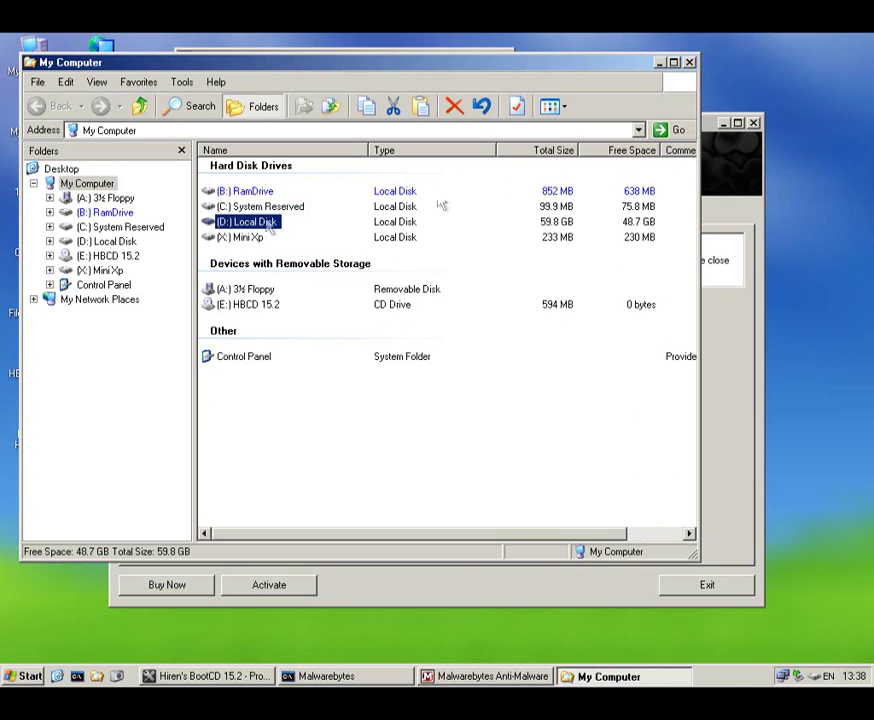
left_click(690, 63)
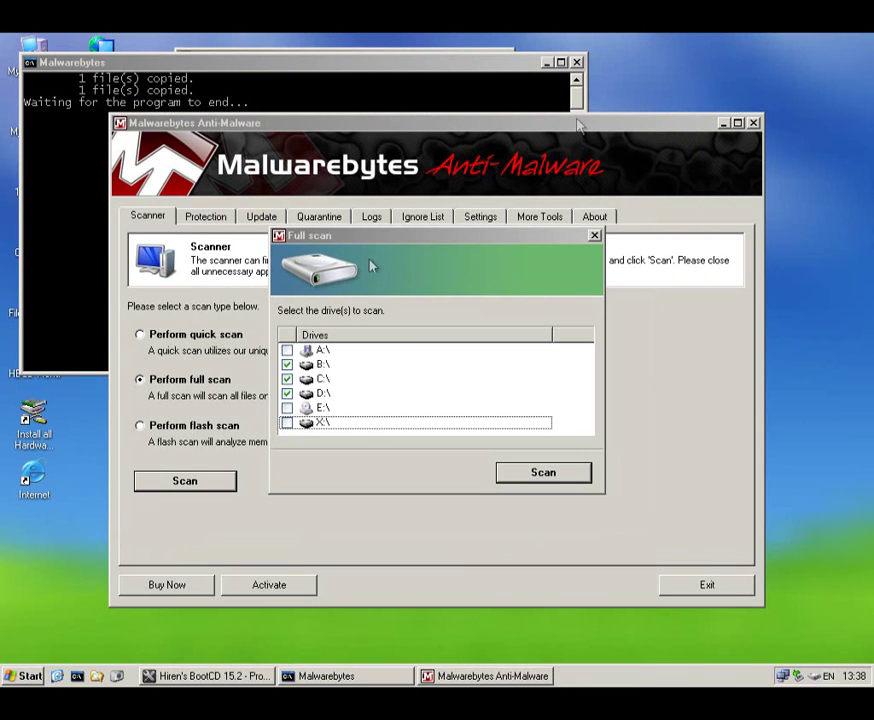
Exclude the B:\ drive, run the full scan on C:\ and D:\, and abort it partway.
left_click(287, 364)
left_click(543, 478)
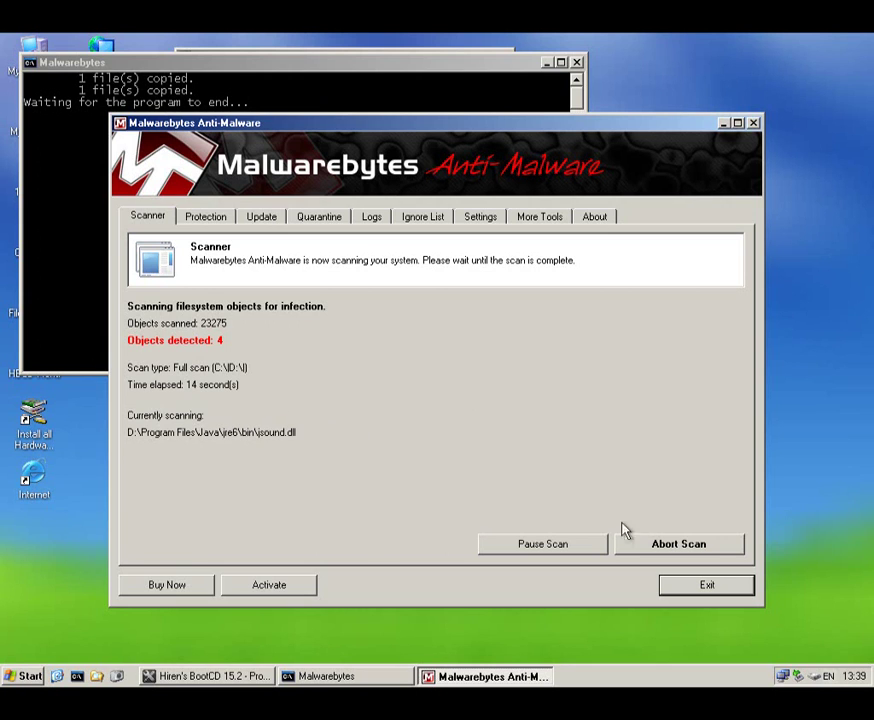
left_click(670, 543)
left_click(403, 394)
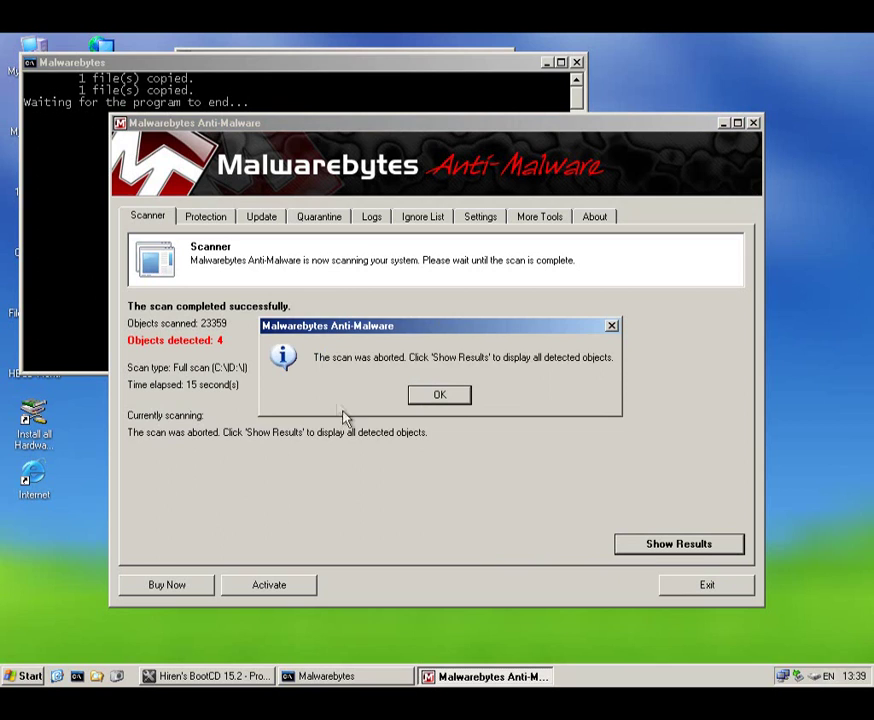
Show the objects detected by the aborted scan and widen the Item column of the results.
left_click(420, 399)
left_click(617, 548)
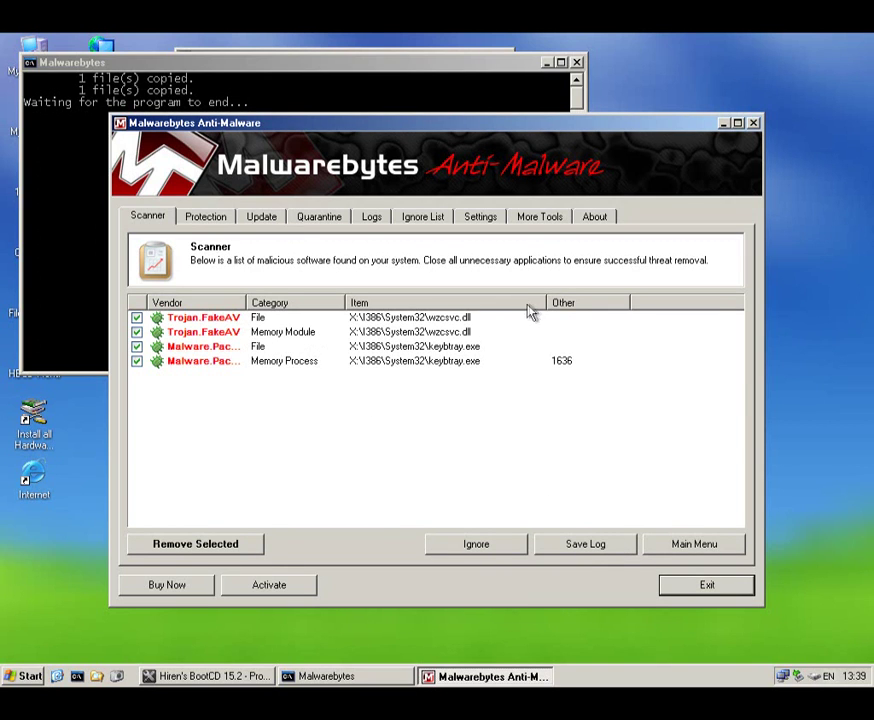
left_click_drag(545, 302, 594, 303)
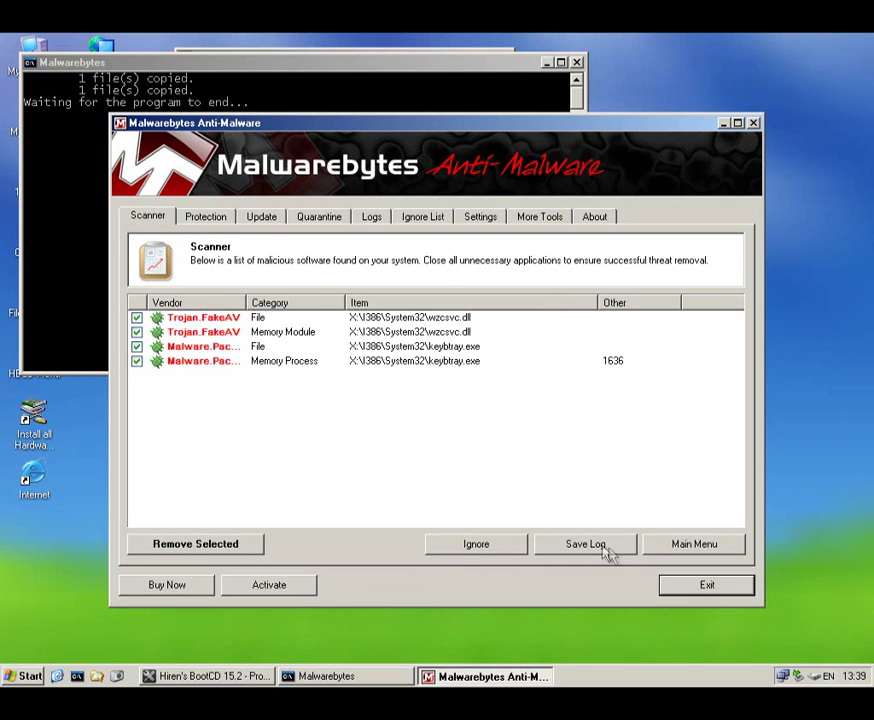
Exit Malwarebytes Anti-Malware with its console window and open the program list of the HBCD launcher.
left_click(718, 592)
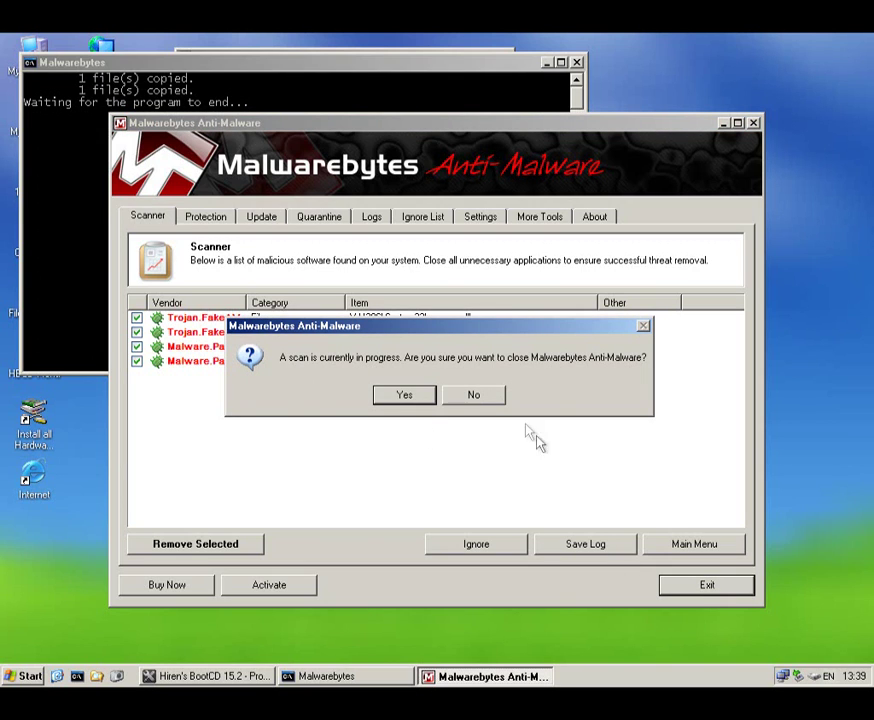
left_click(406, 397)
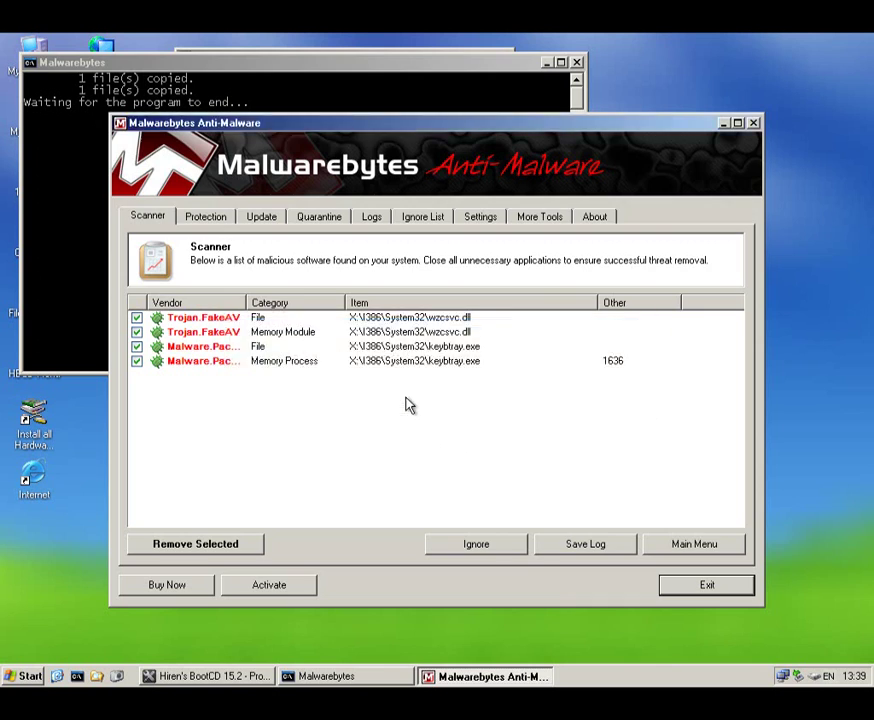
left_click(577, 63)
left_click(233, 78)
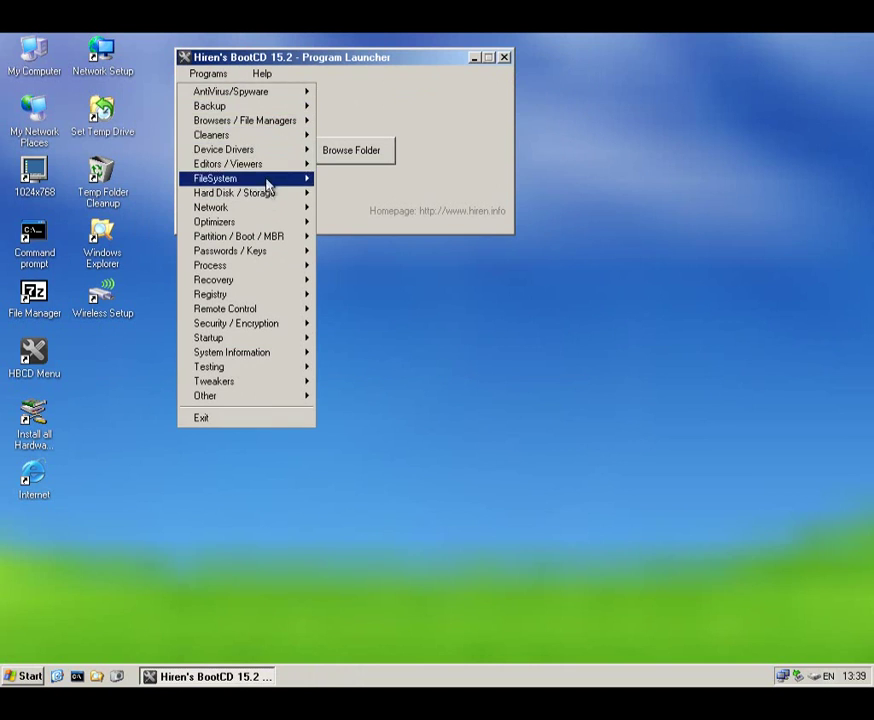
Launch Remove Fake Antivirus from the AntiVirus/Spyware programs, run its cleanup, and close the tool.
mouse_move(274, 94)
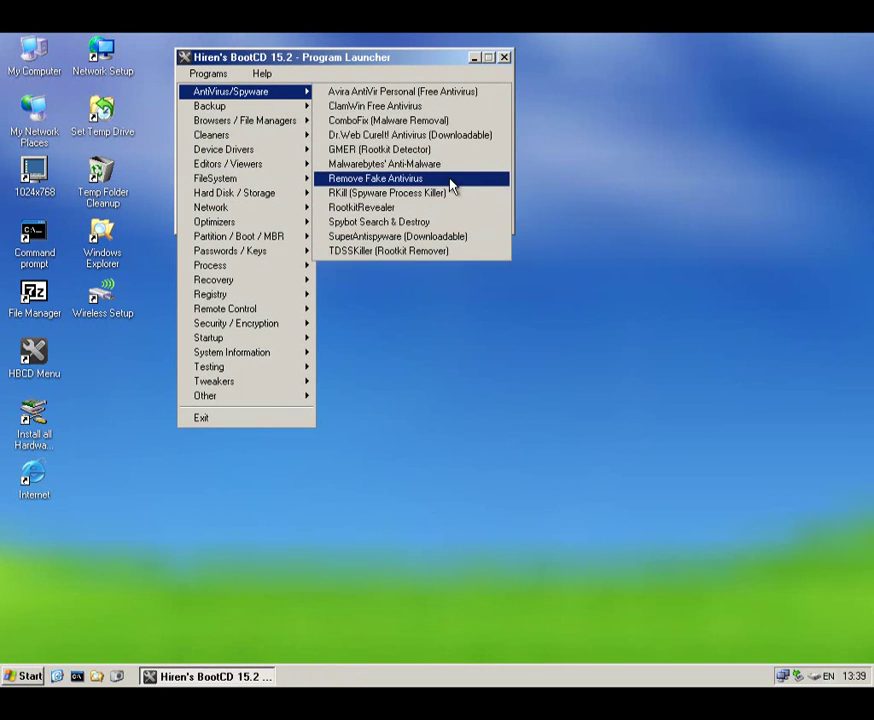
left_click(449, 181)
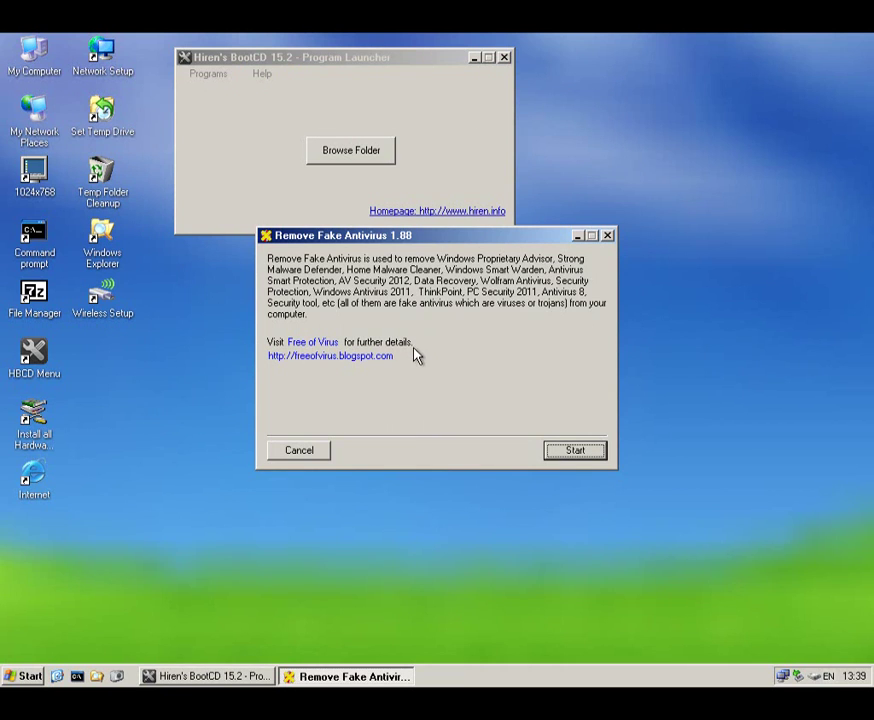
left_click(573, 454)
left_click(475, 388)
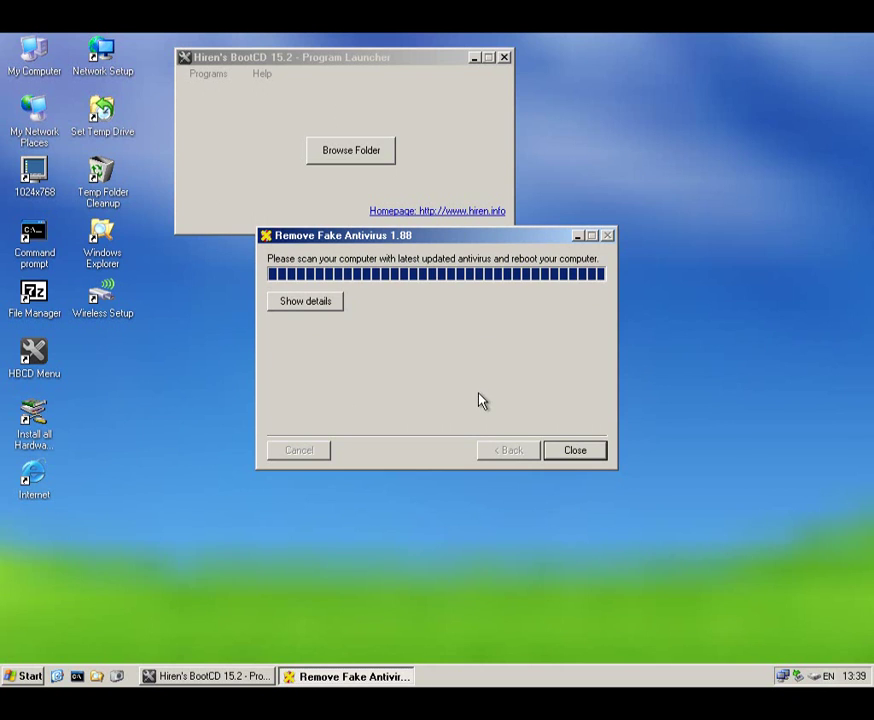
left_click(572, 452)
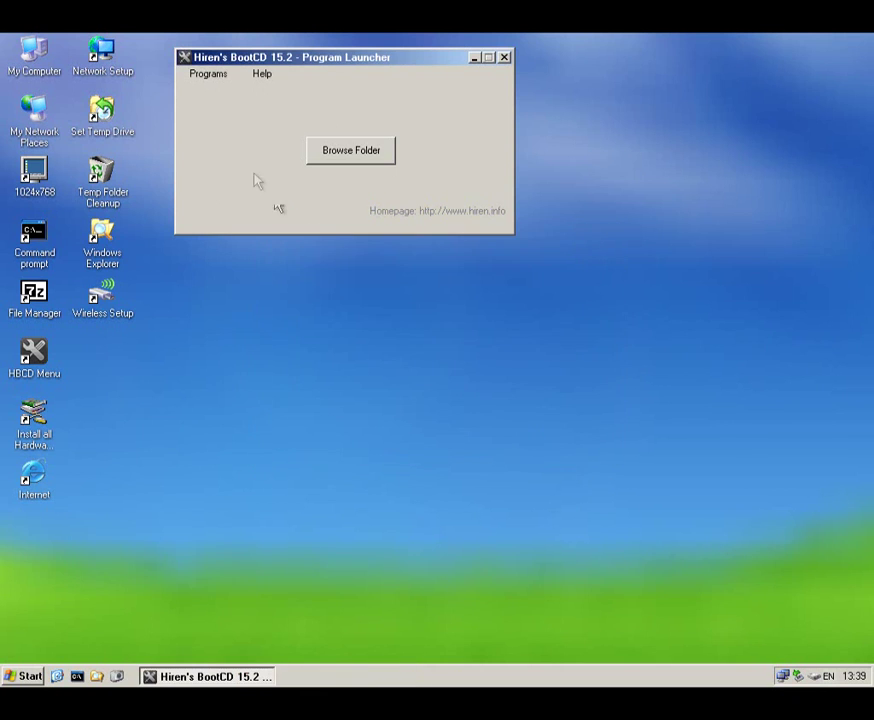
Try to launch RootkitRevealer from the AntiVirus/Spyware programs.
left_click(213, 75)
mouse_move(240, 91)
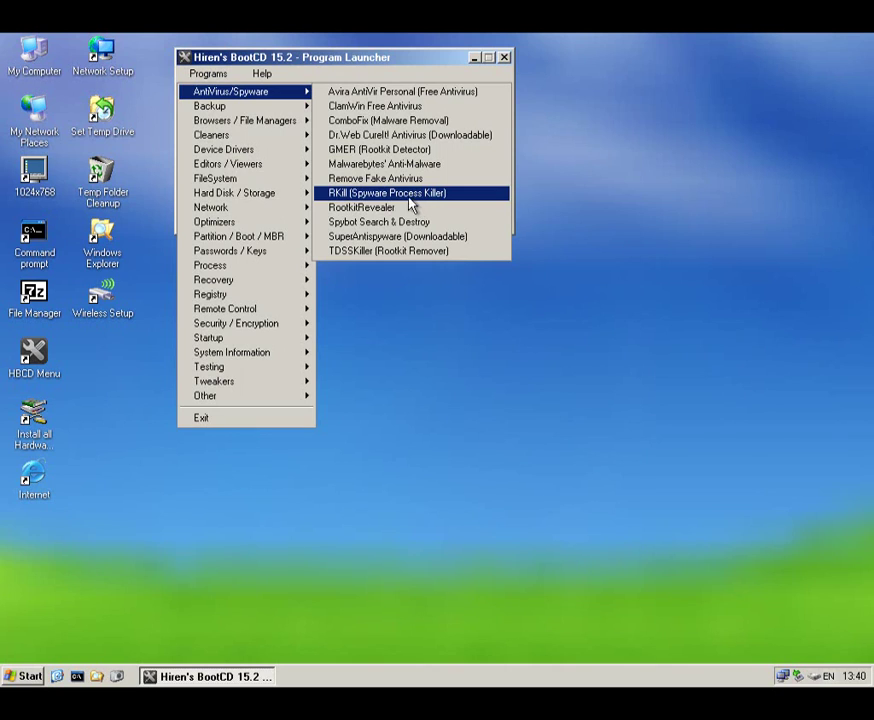
left_click(398, 209)
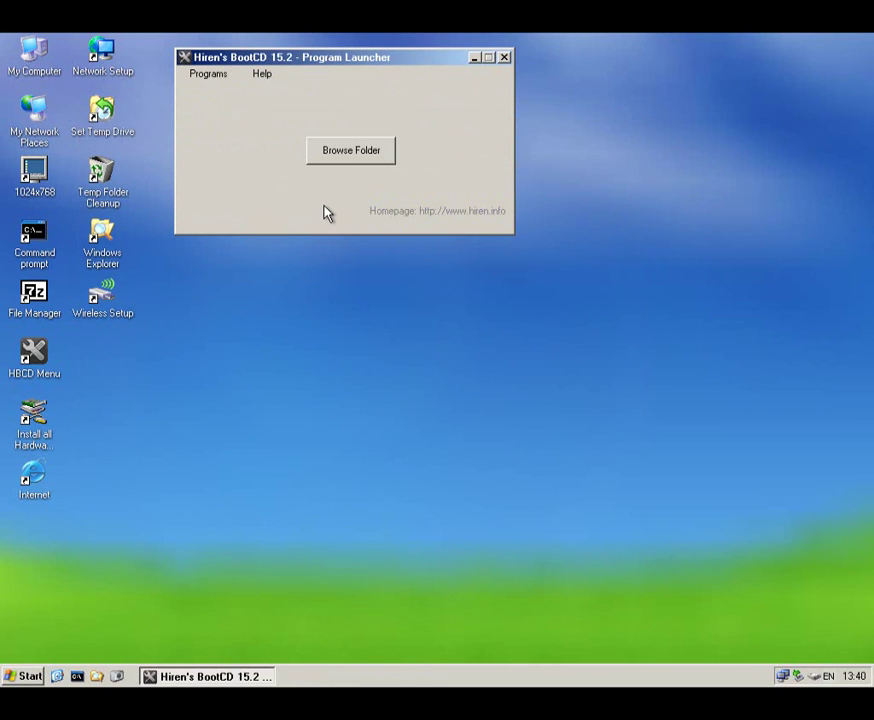
Launch TDSSKiller, try adding Loaded modules to the objects to scan, decline the reboot, and close the utility.
left_click(212, 77)
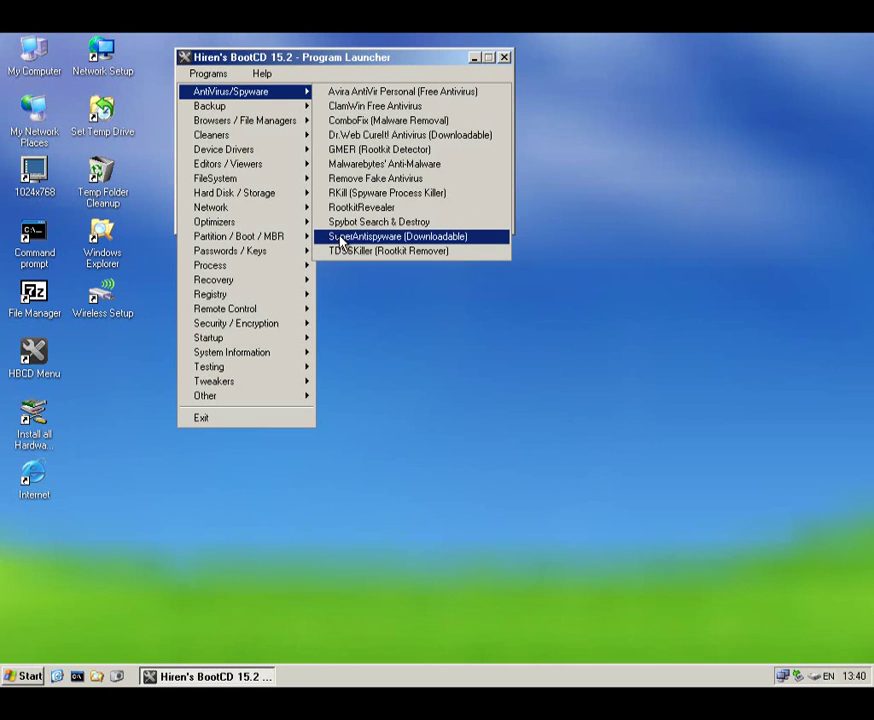
left_click(388, 250)
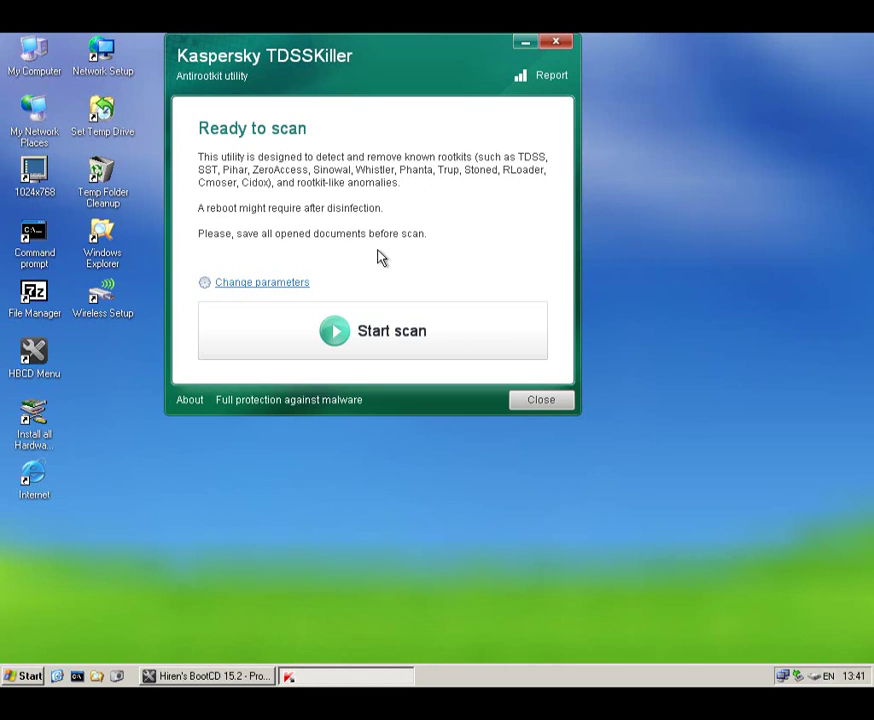
left_click(265, 283)
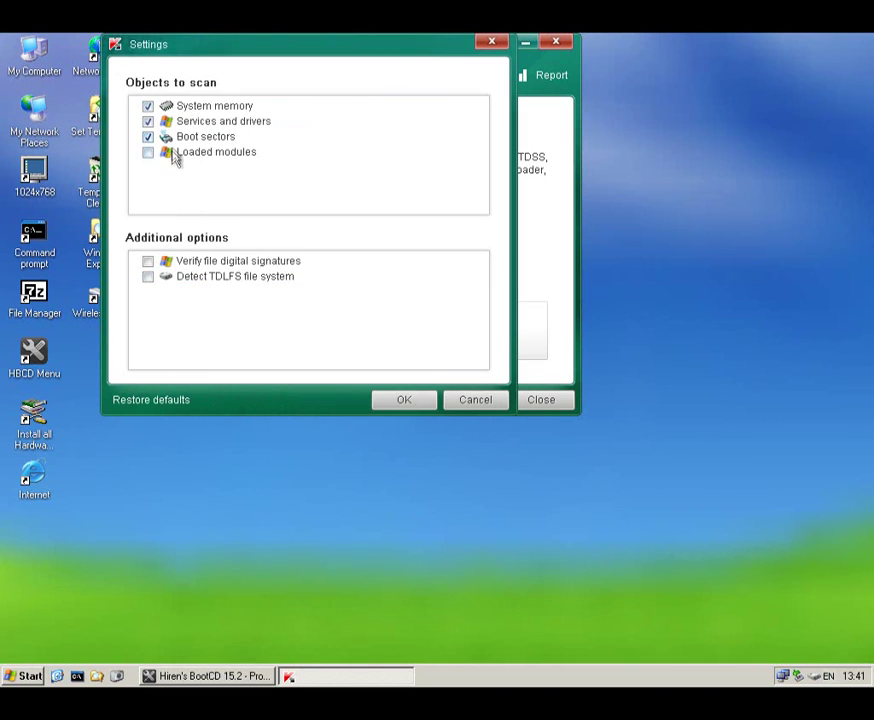
left_click(148, 154)
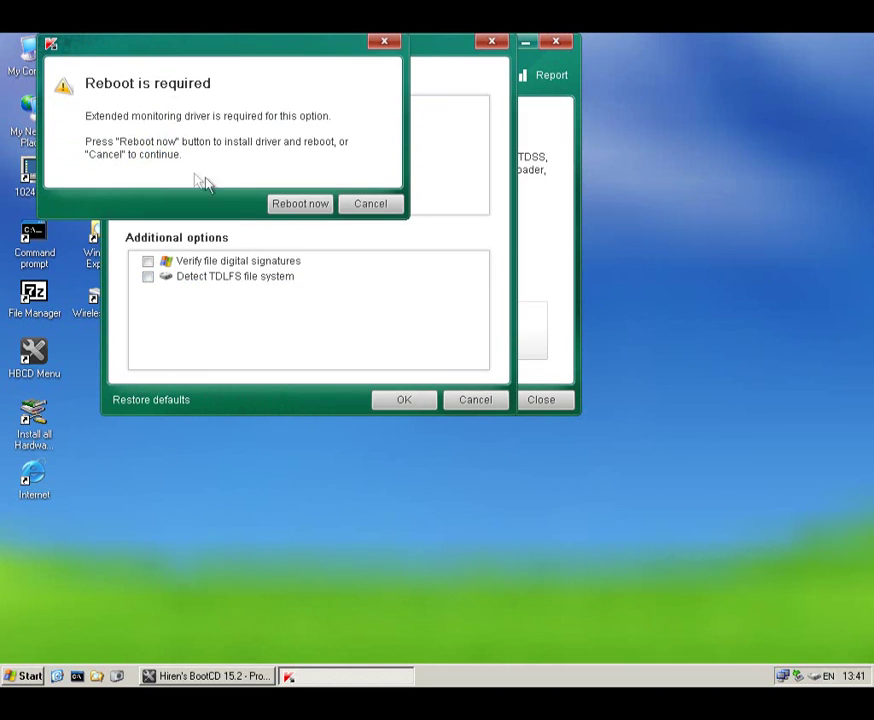
left_click(366, 205)
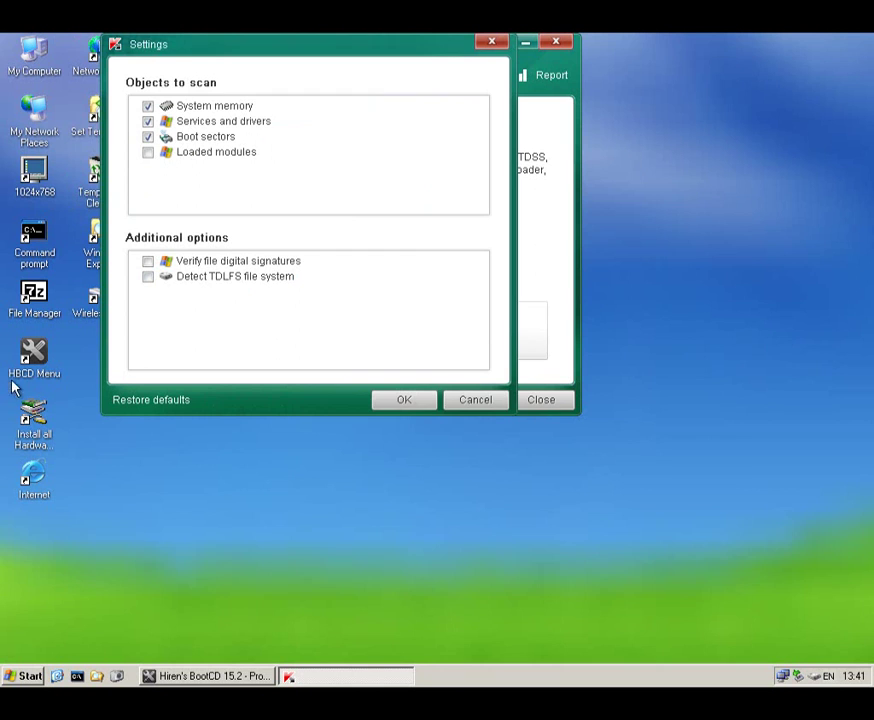
left_click(478, 404)
left_click(527, 402)
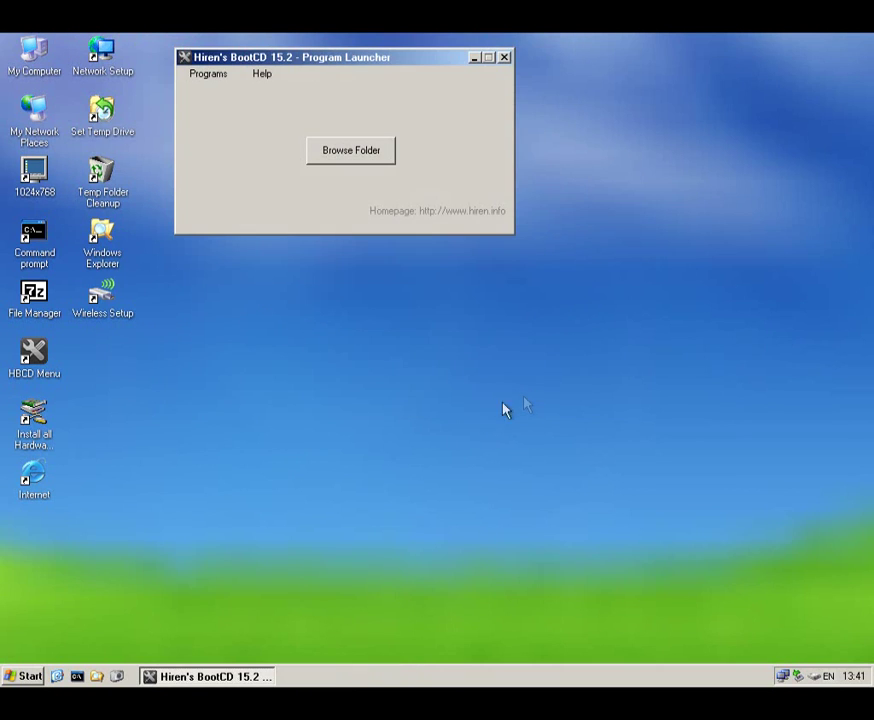
Launch DoubleDriver from the Backup driver programs and show its Backup view.
left_click(200, 81)
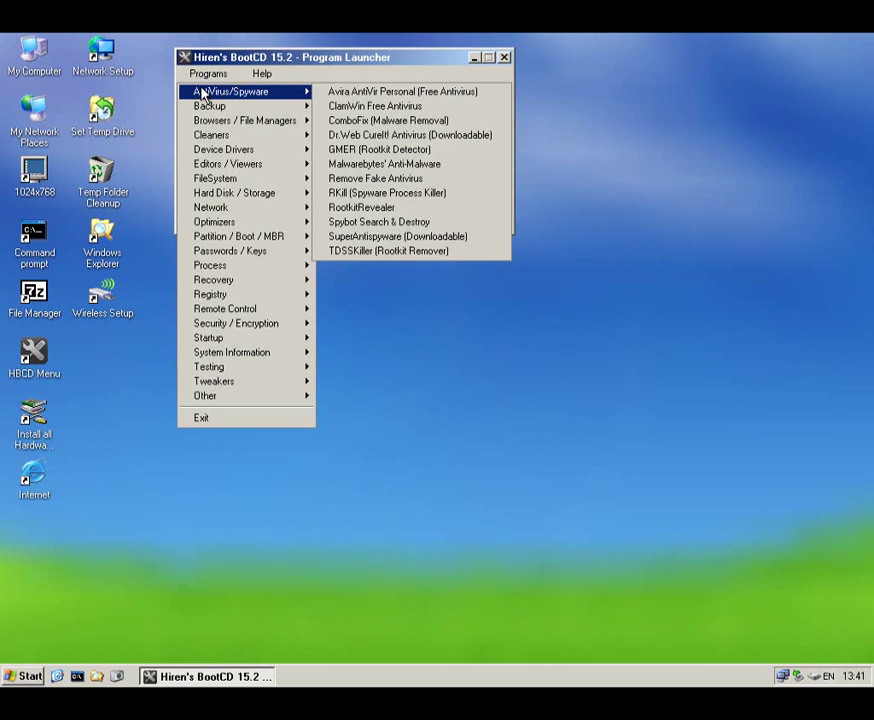
mouse_move(220, 114)
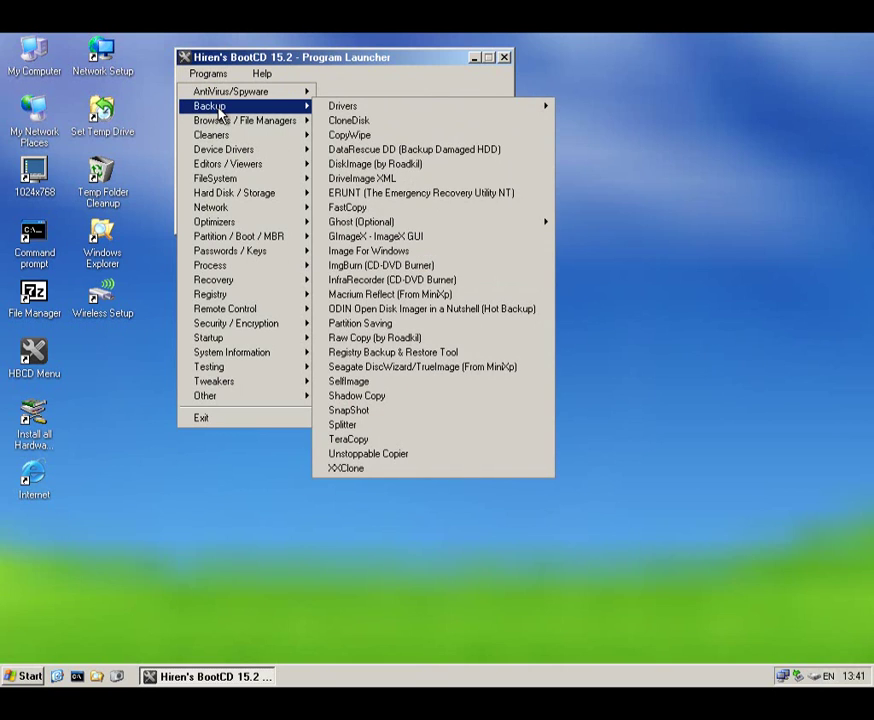
mouse_move(355, 110)
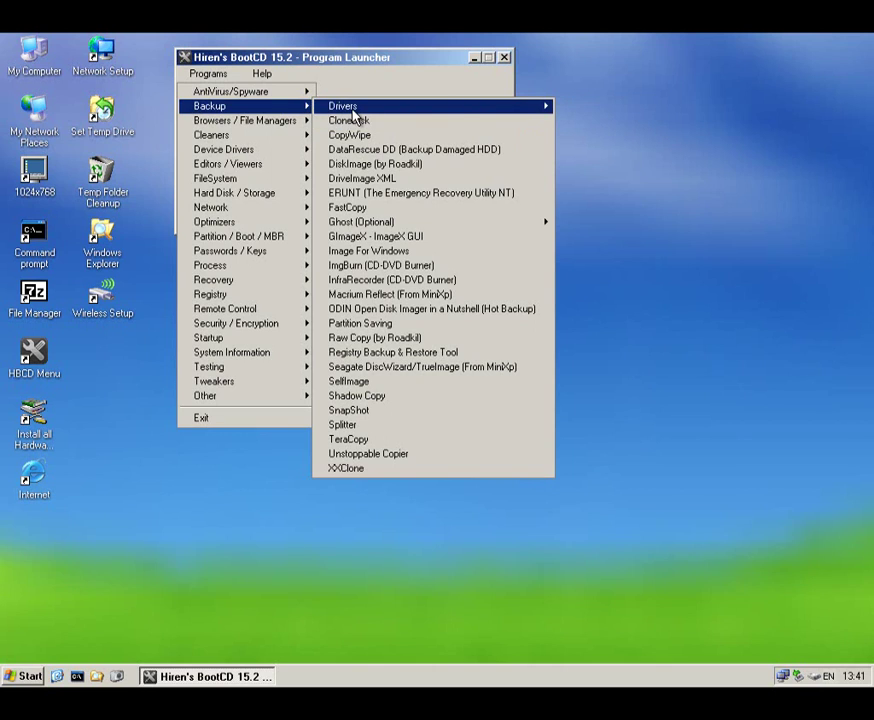
mouse_move(471, 112)
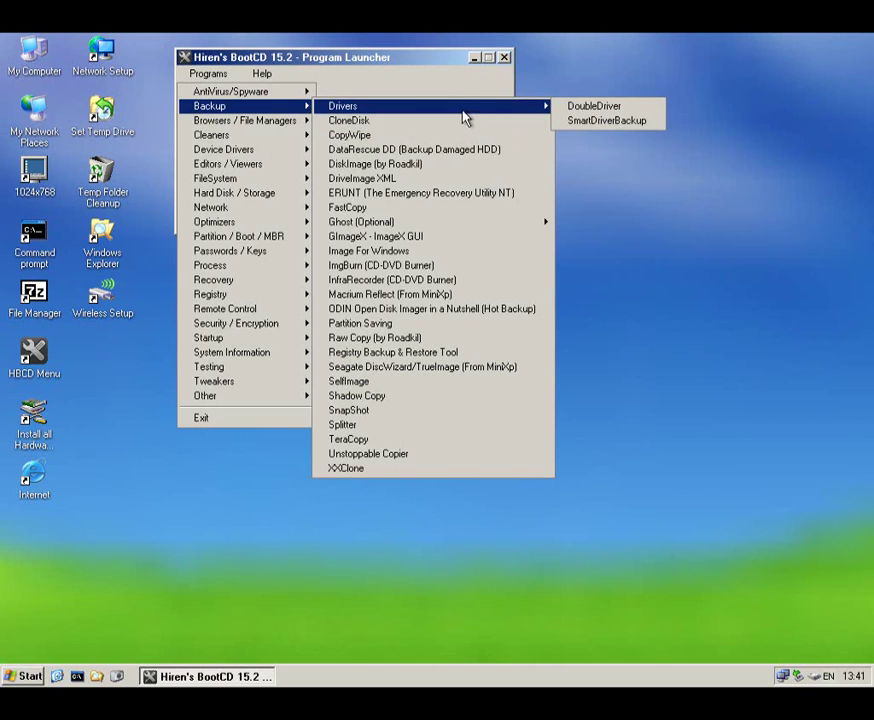
left_click(570, 110)
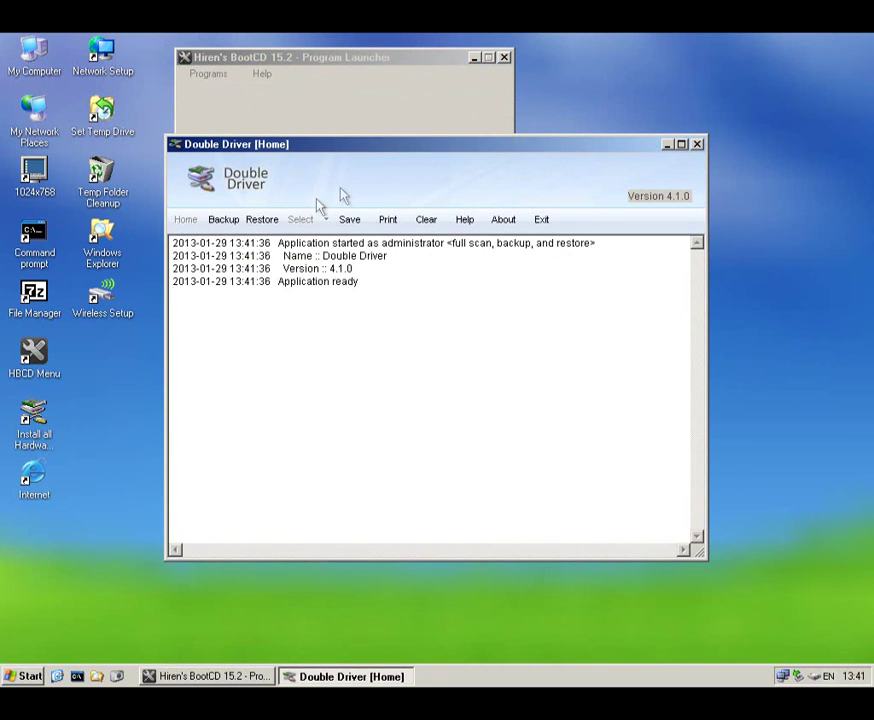
left_click(223, 221)
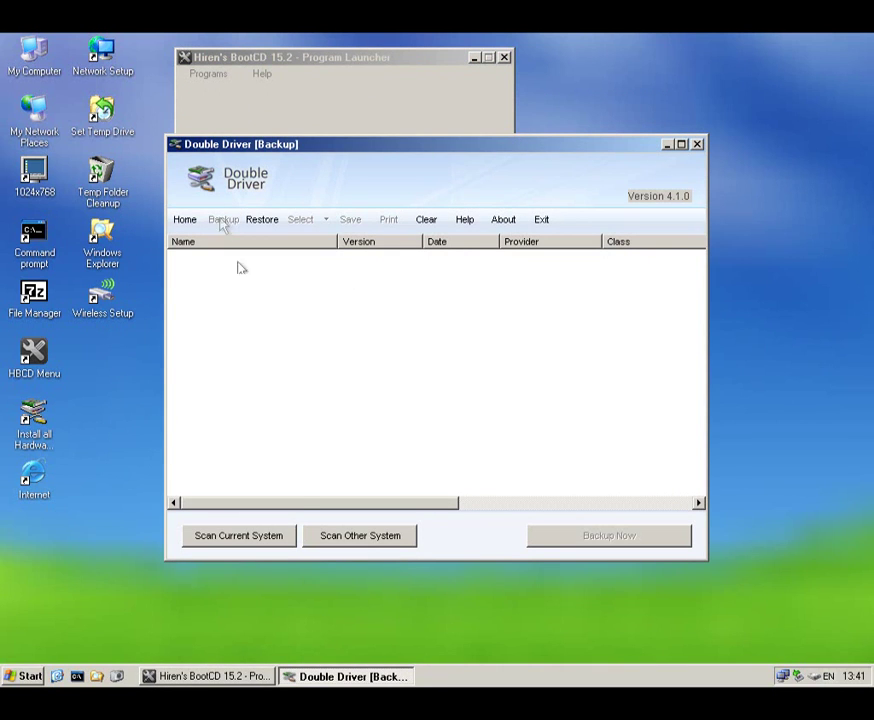
Try to scan the other Windows system on the D: Local Disk for drivers.
left_click(320, 540)
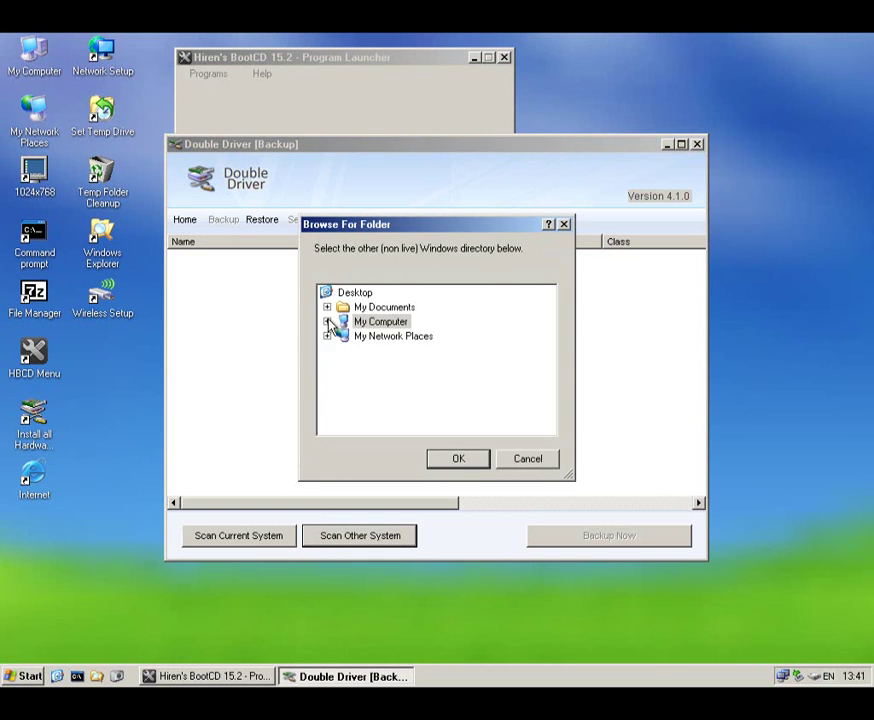
left_click(328, 322)
double_click(350, 380)
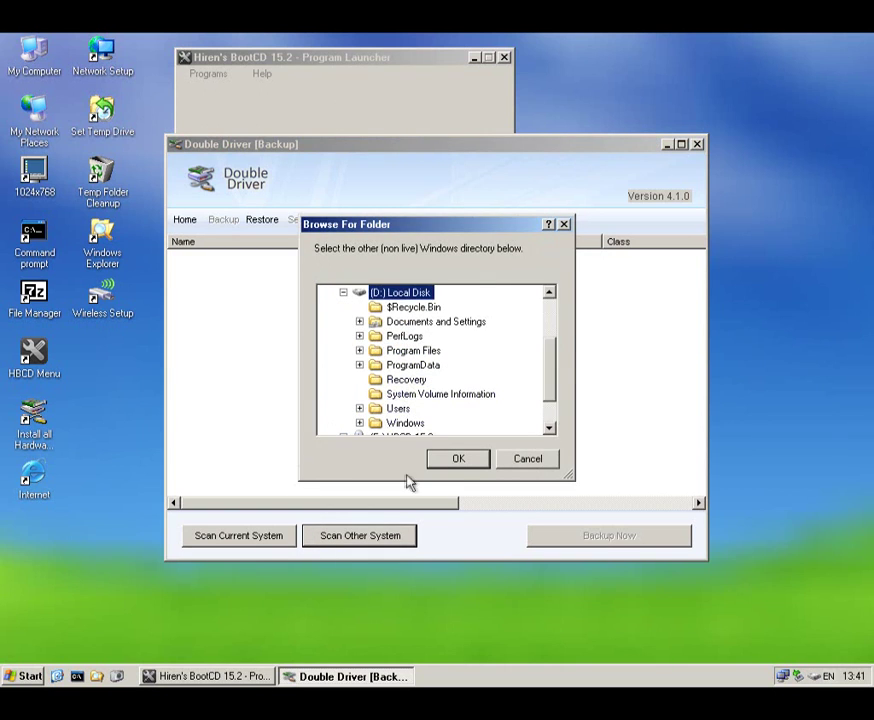
left_click(460, 462)
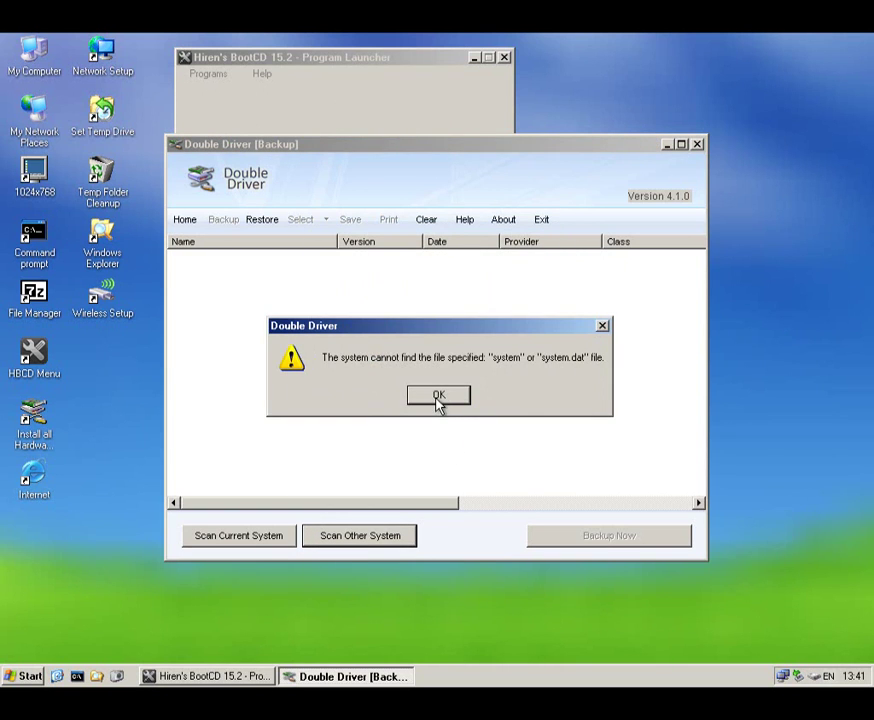
left_click(438, 400)
Scan the current system's drivers, check the backup destination and output options without backing up, and close Double Driver.
left_click(267, 538)
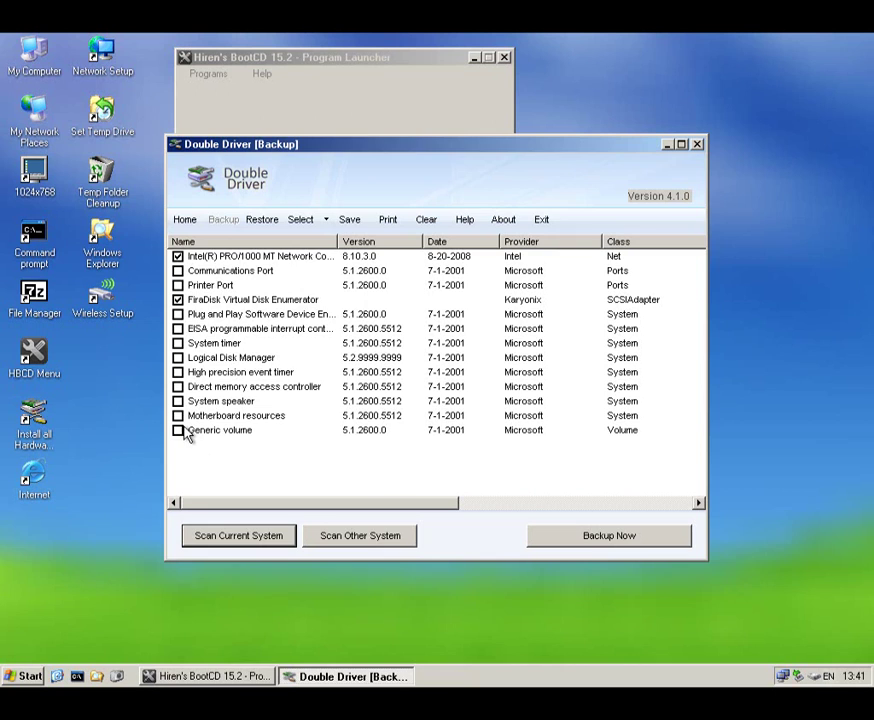
left_click(549, 536)
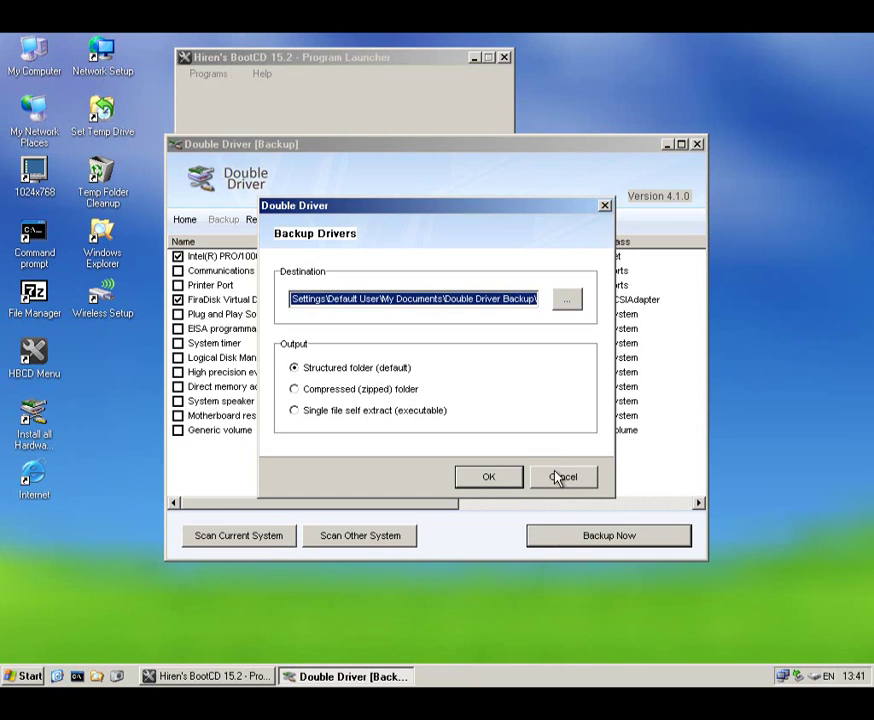
left_click(558, 482)
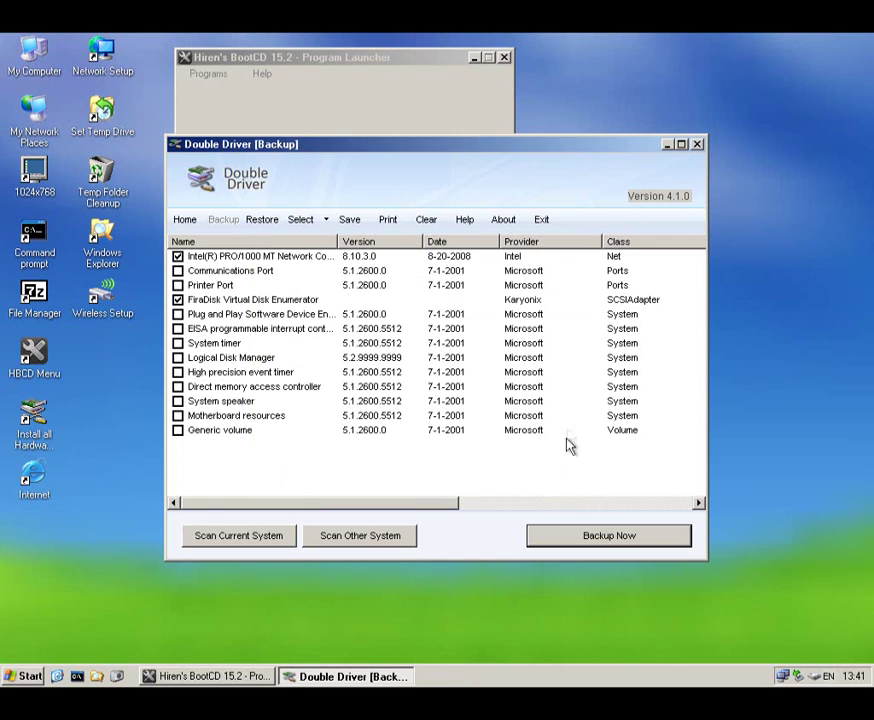
left_click(697, 144)
Launch SmartDriverBackup from the Backup driver programs.
left_click(208, 74)
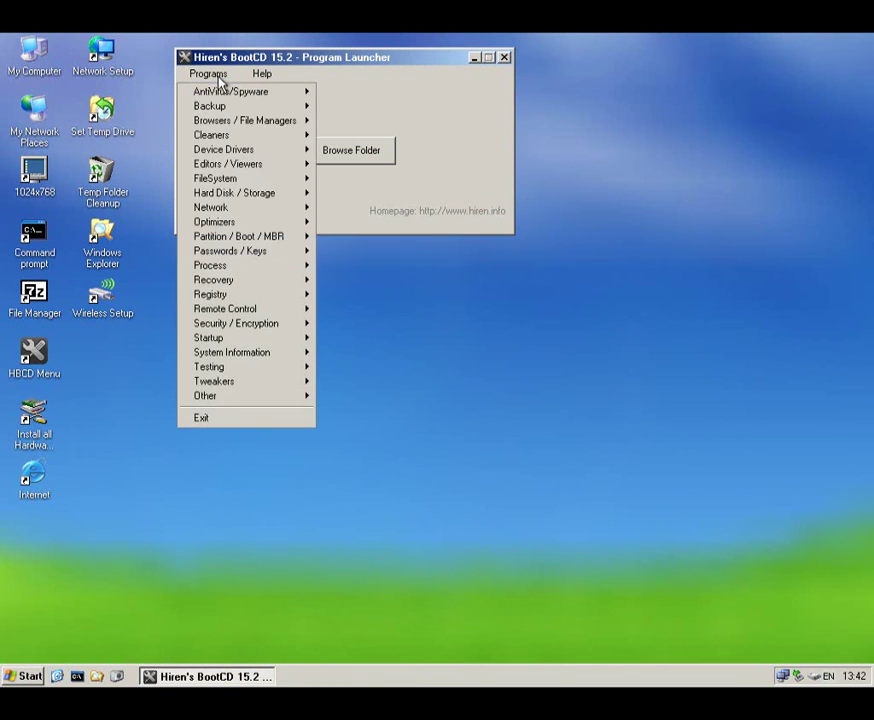
mouse_move(300, 108)
mouse_move(513, 121)
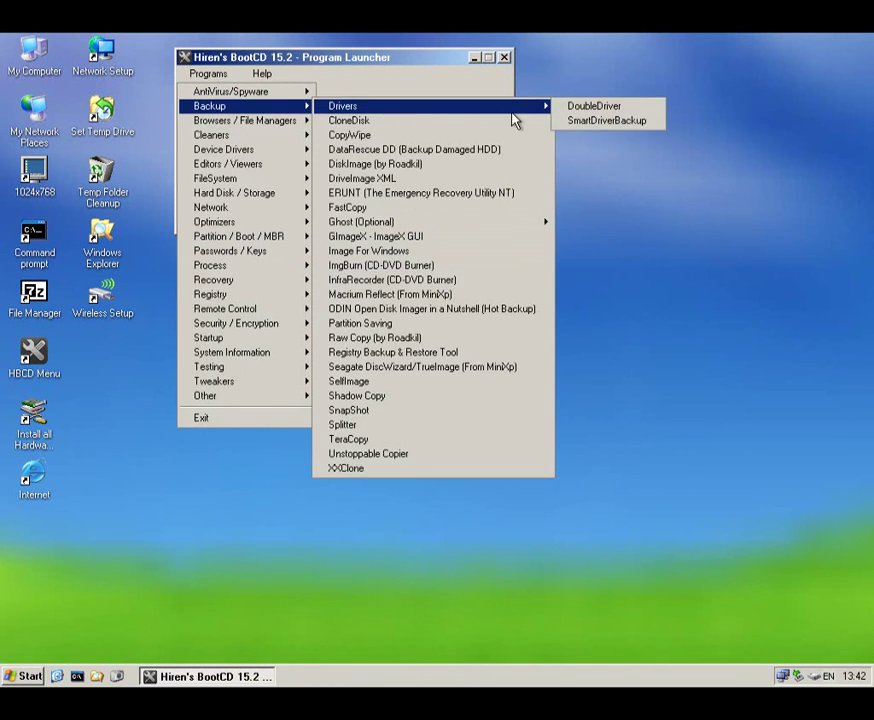
left_click(605, 123)
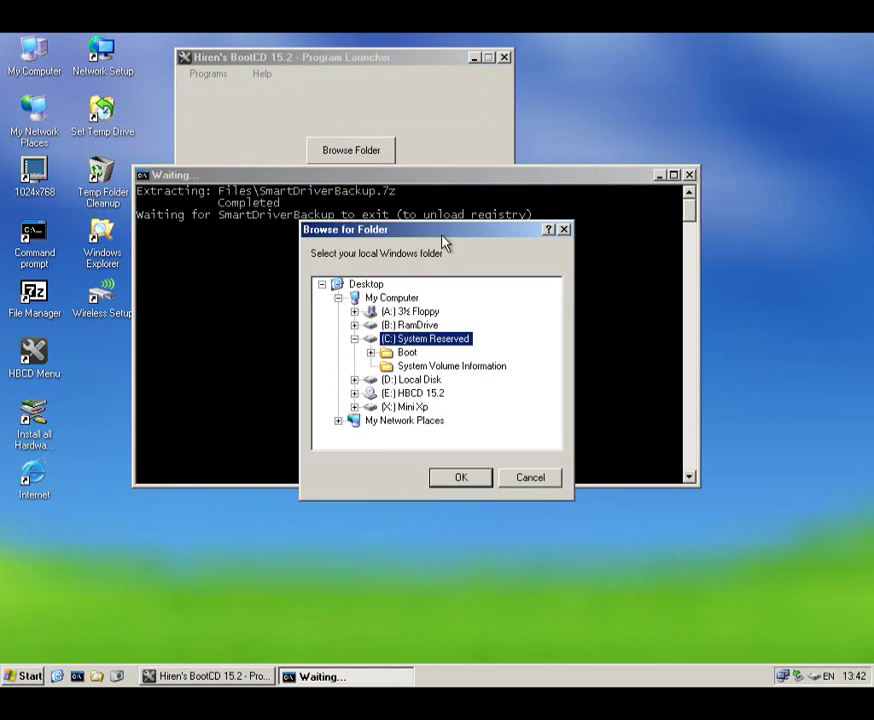
Cancel the first Windows folder prompt, retry, and try the X: Mini Xp drive as the local Windows folder.
left_click(513, 479)
left_click(382, 395)
left_click(446, 470)
left_click(408, 388)
left_click(406, 325)
left_click(405, 407)
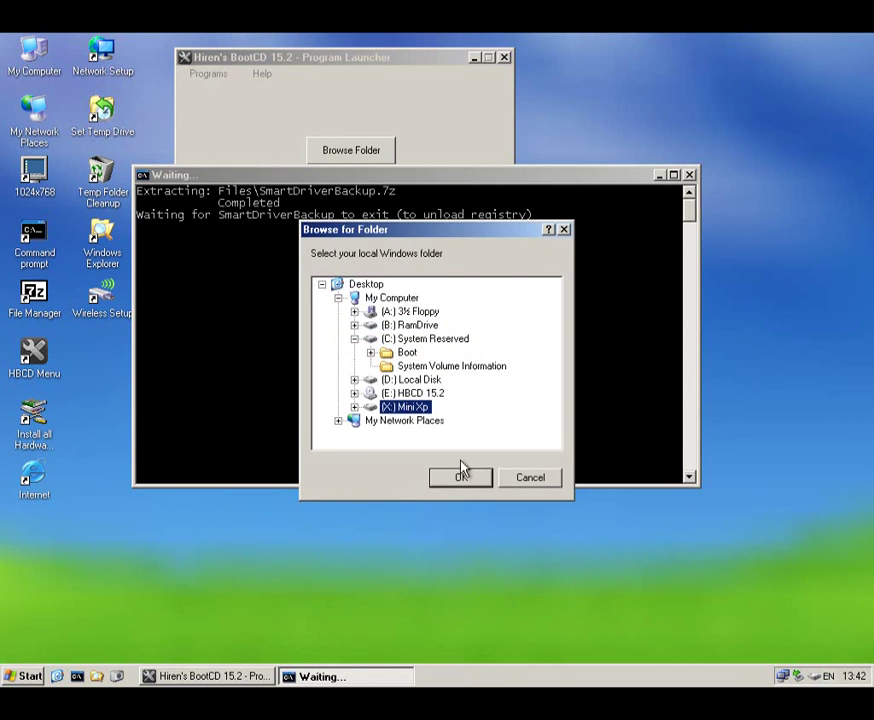
left_click(460, 479)
Try the E: HBCD 15.2 drive as the Windows folder, decline another retry, and close Smart Driver Backup.
left_click(405, 386)
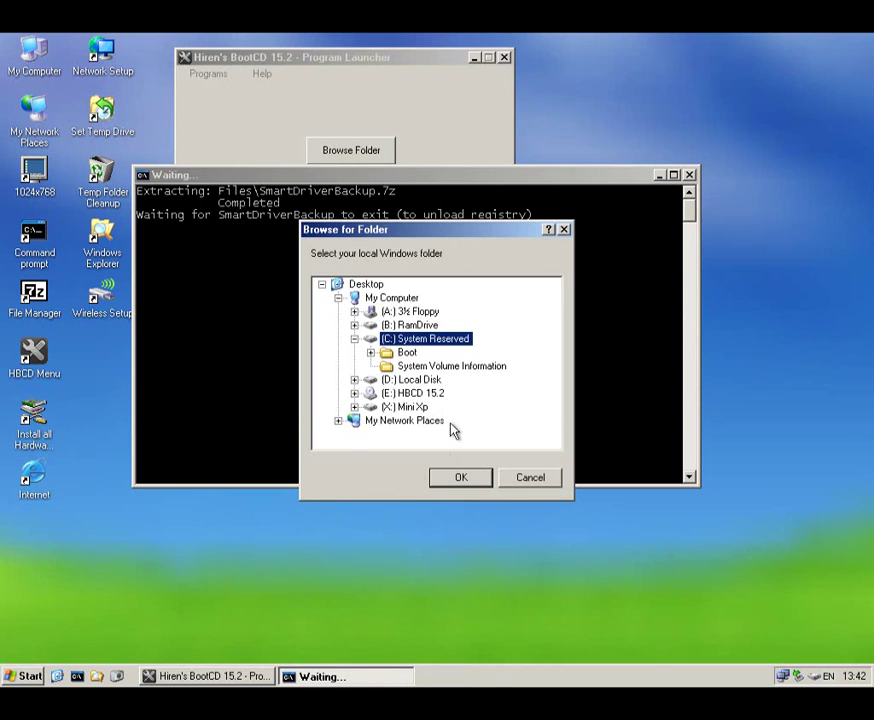
left_click(410, 394)
left_click(455, 477)
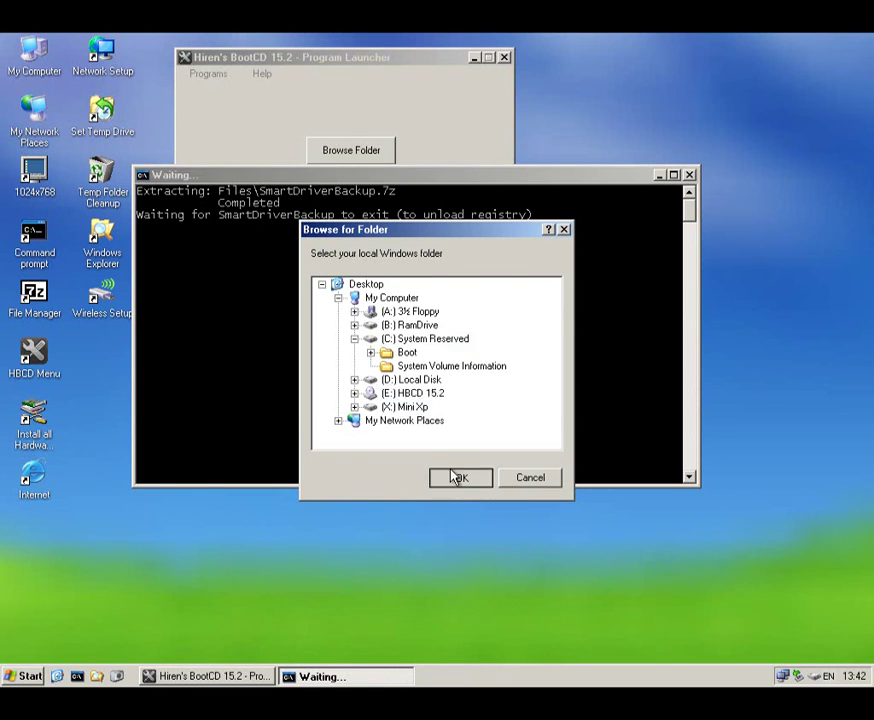
left_click(486, 390)
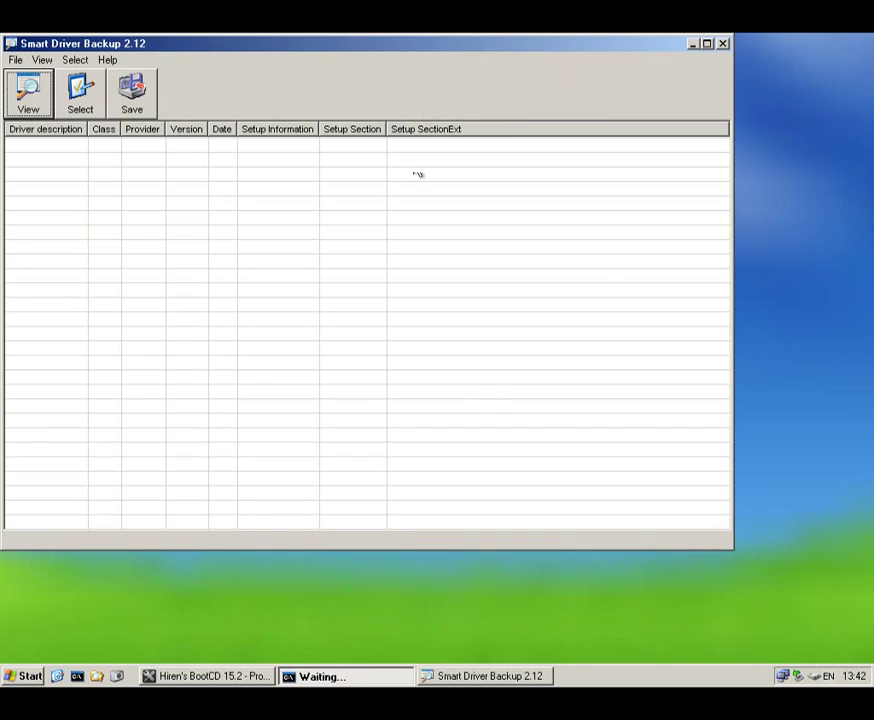
left_click(722, 44)
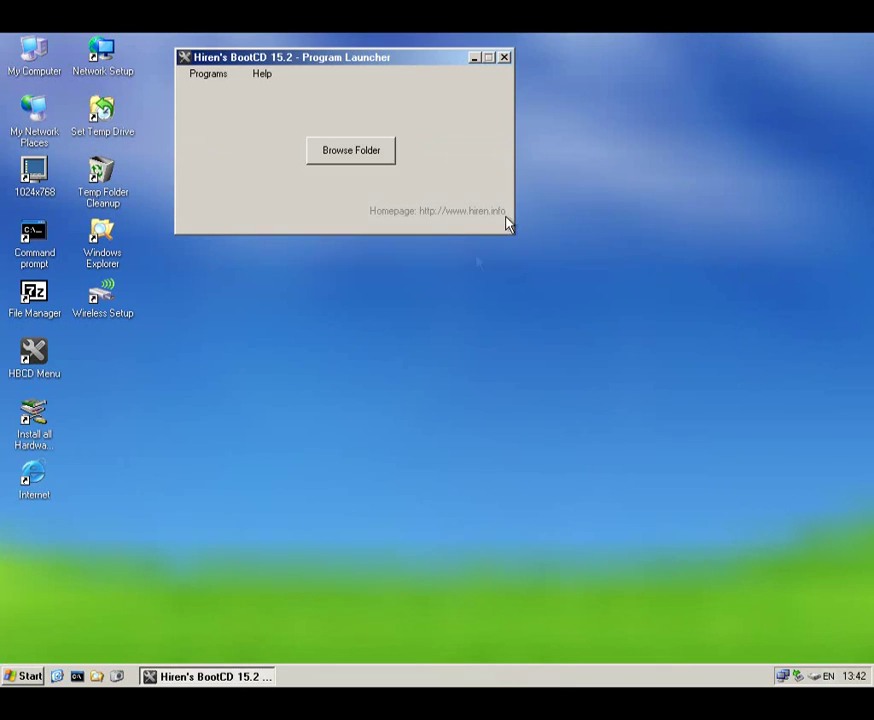
Launch CloneDisk from the Backup programs.
left_click(222, 80)
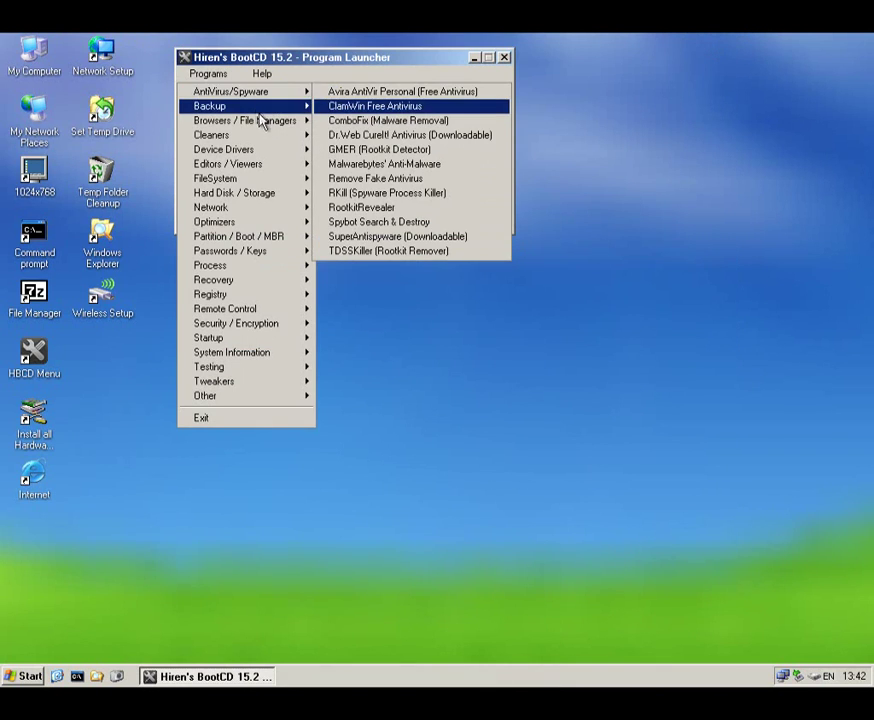
mouse_move(292, 110)
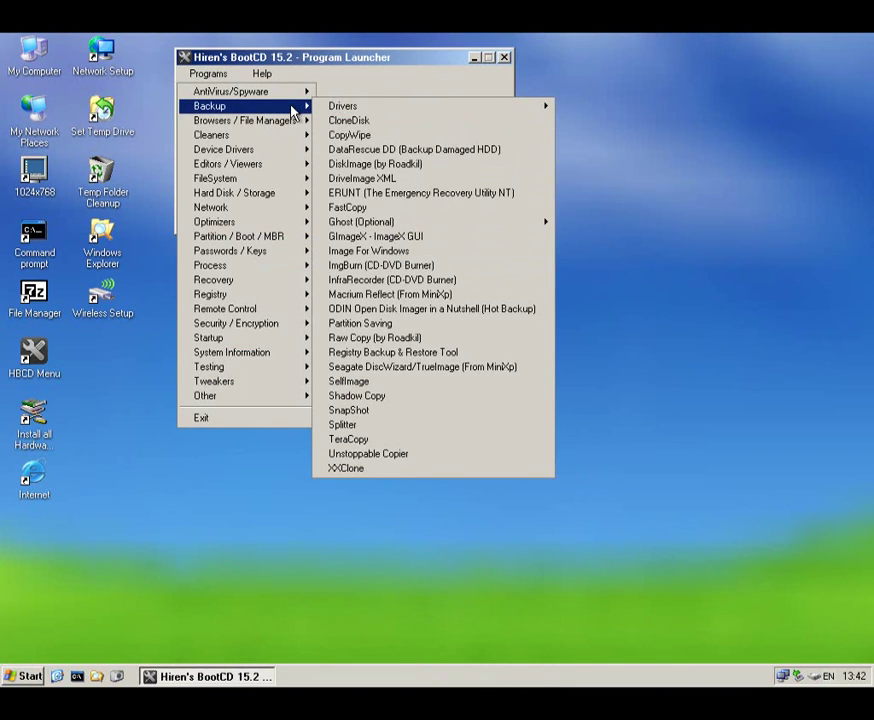
left_click(345, 121)
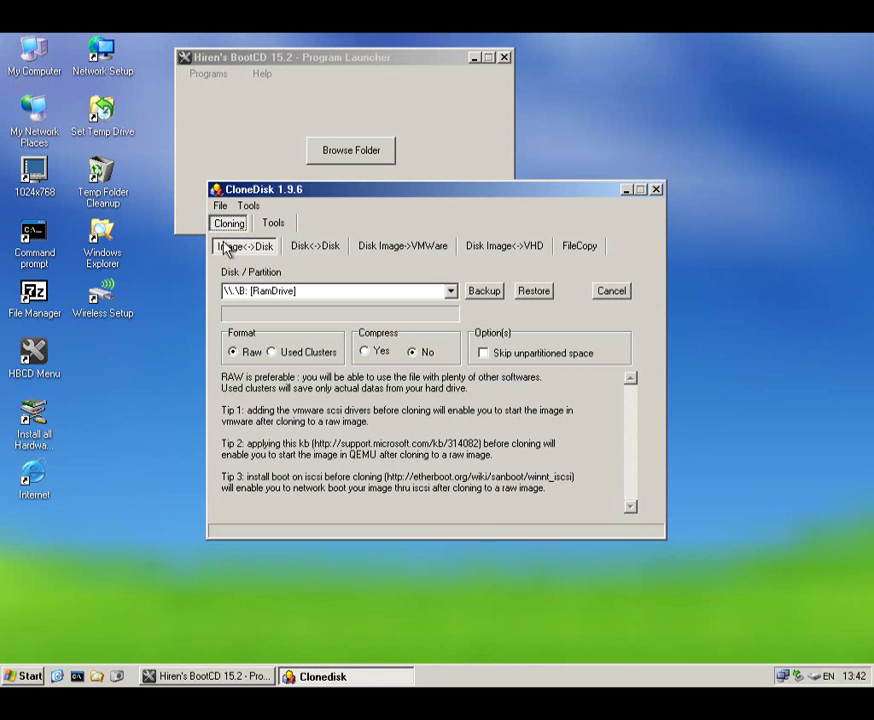
Examine CloneDisk's Disk<->Disk, Disk Image->VMWare, Disk Image<->VHD and FileCopy cloning modes.
left_click(310, 248)
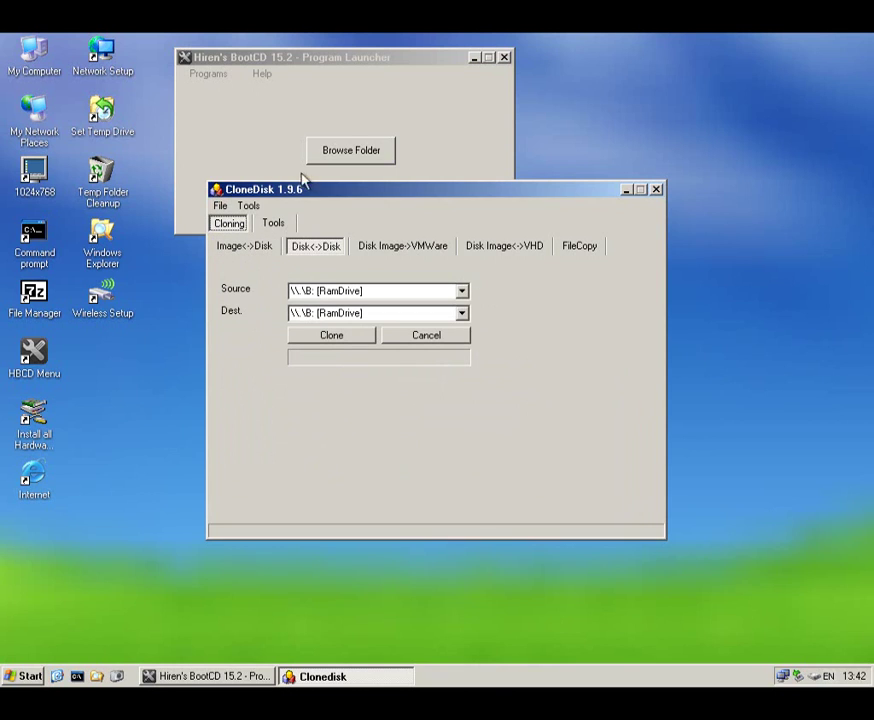
left_click(366, 254)
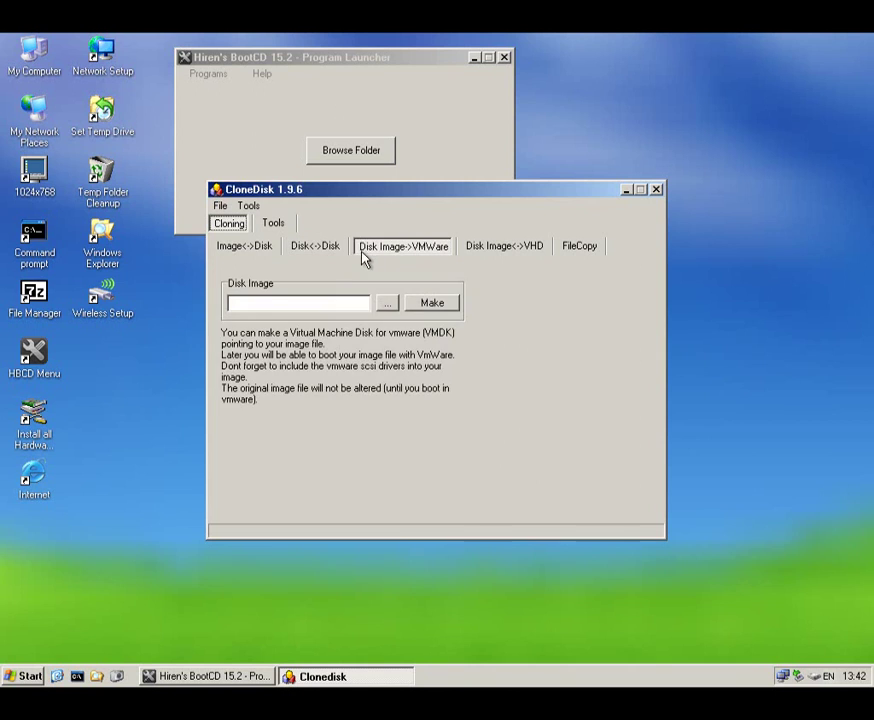
left_click(510, 250)
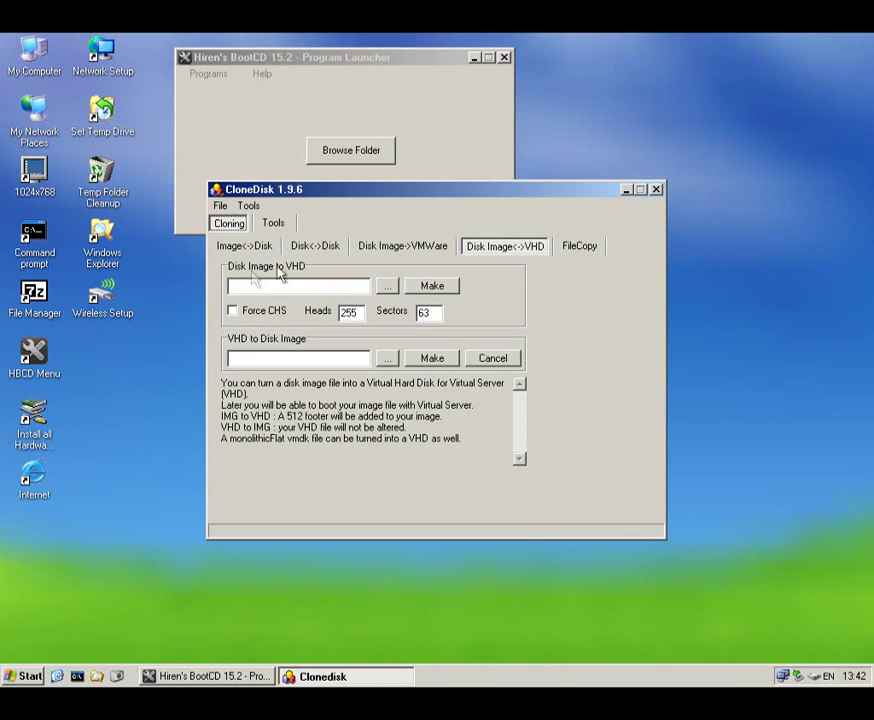
left_click(578, 247)
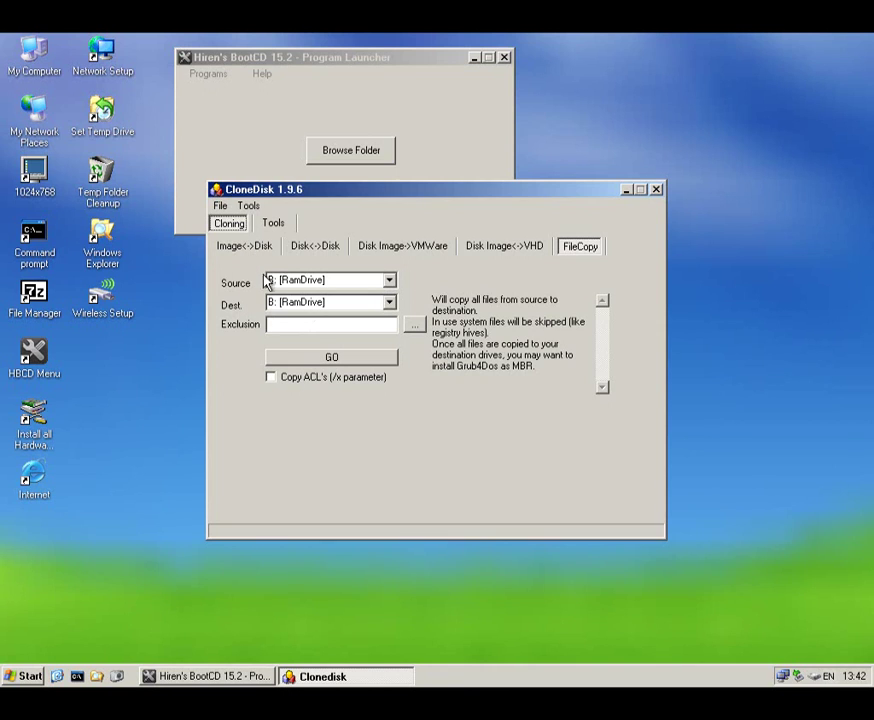
Examine CloneDisk's tools for the partition table, boot sector, raw image, registry, speed test and device names.
left_click(273, 224)
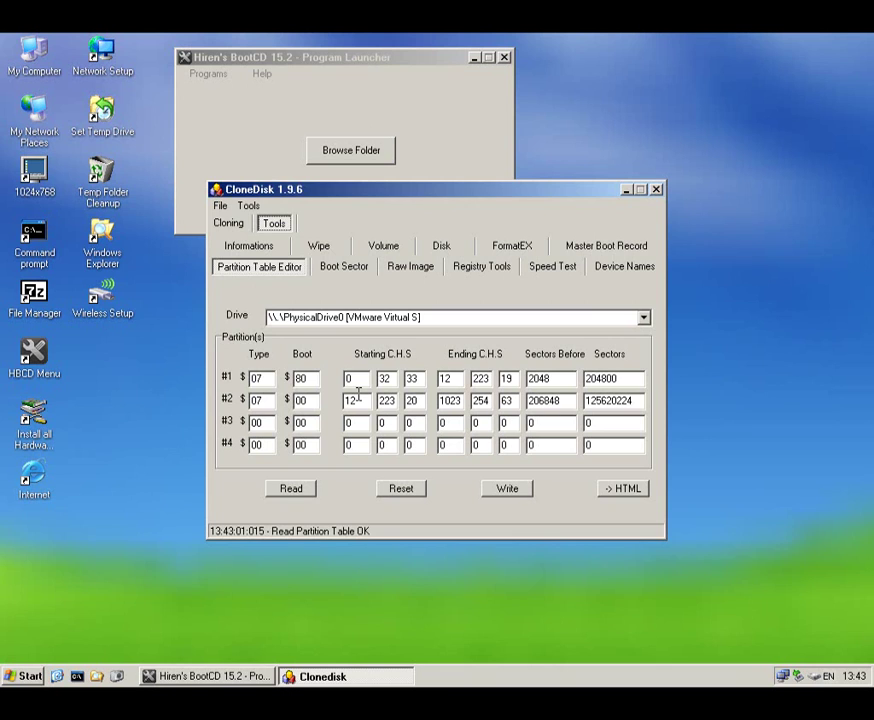
left_click(339, 273)
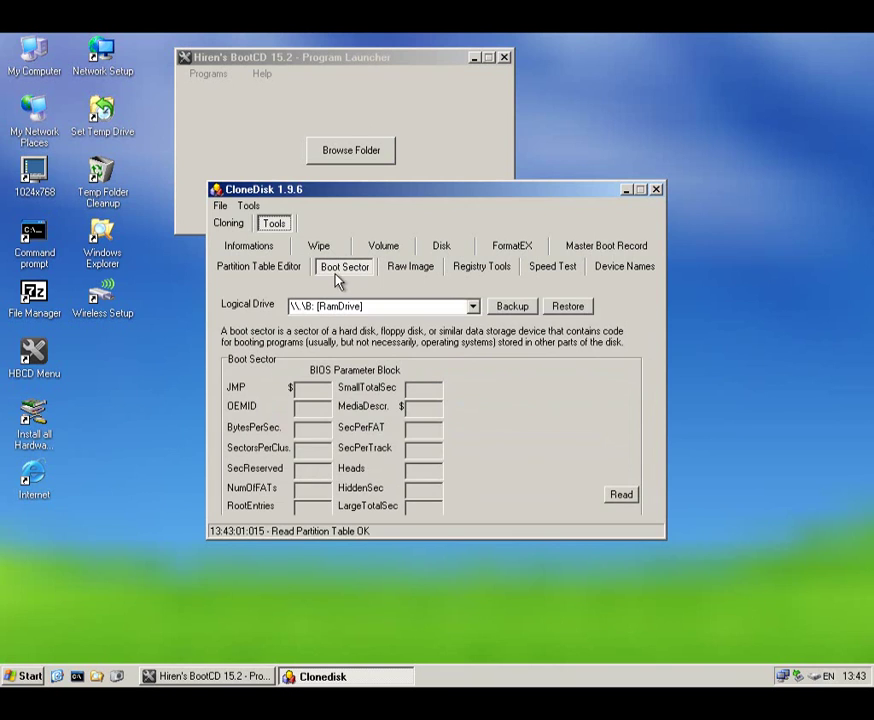
left_click(408, 271)
left_click(467, 272)
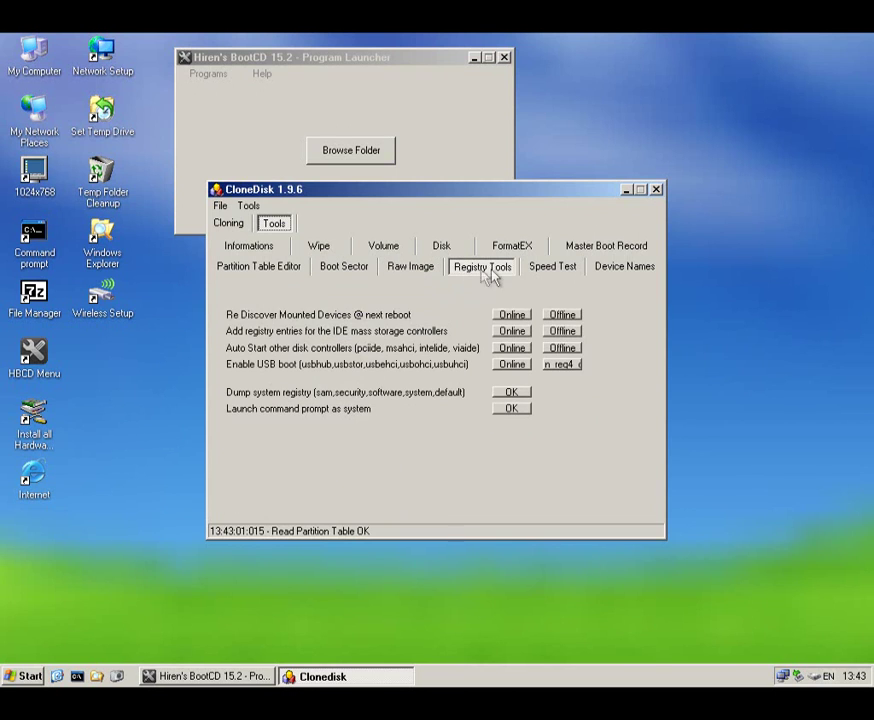
left_click(546, 274)
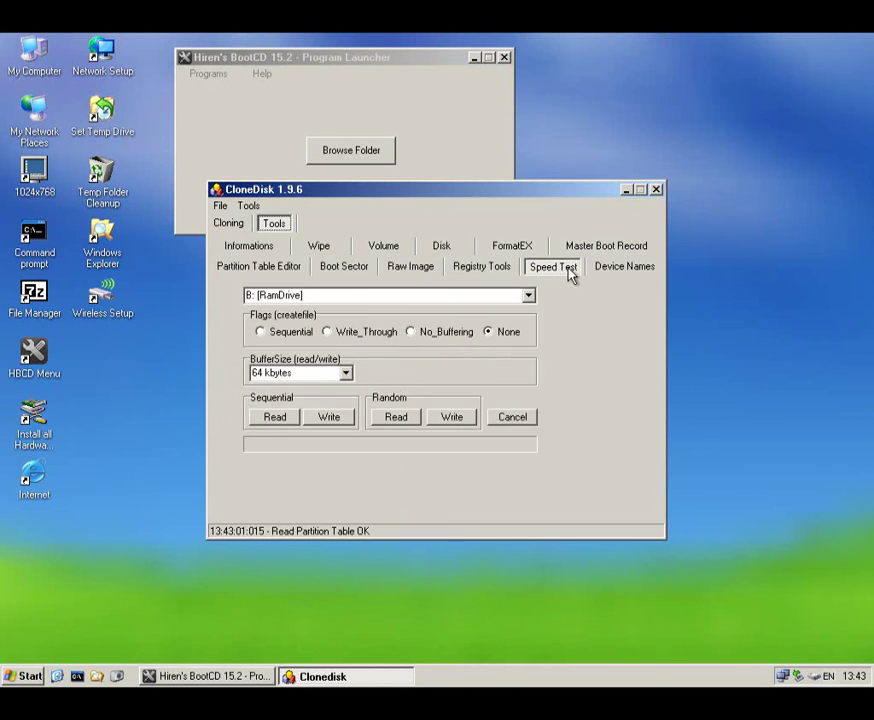
left_click(602, 270)
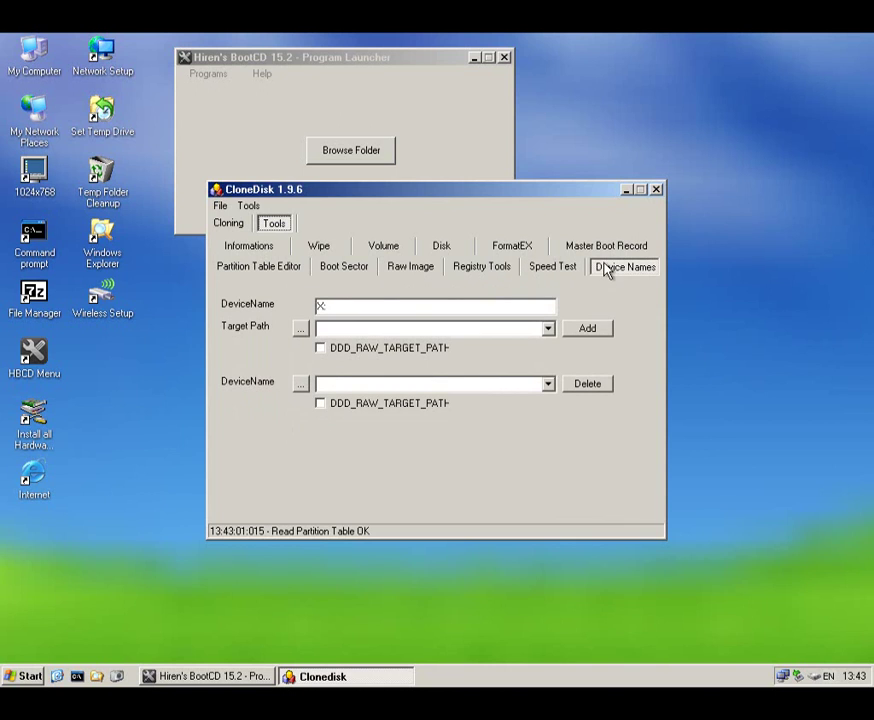
Examine CloneDisk's Master Boot Record, FormatEX, Disk, Volume, Wipe and Informations tools.
left_click(591, 247)
left_click(515, 247)
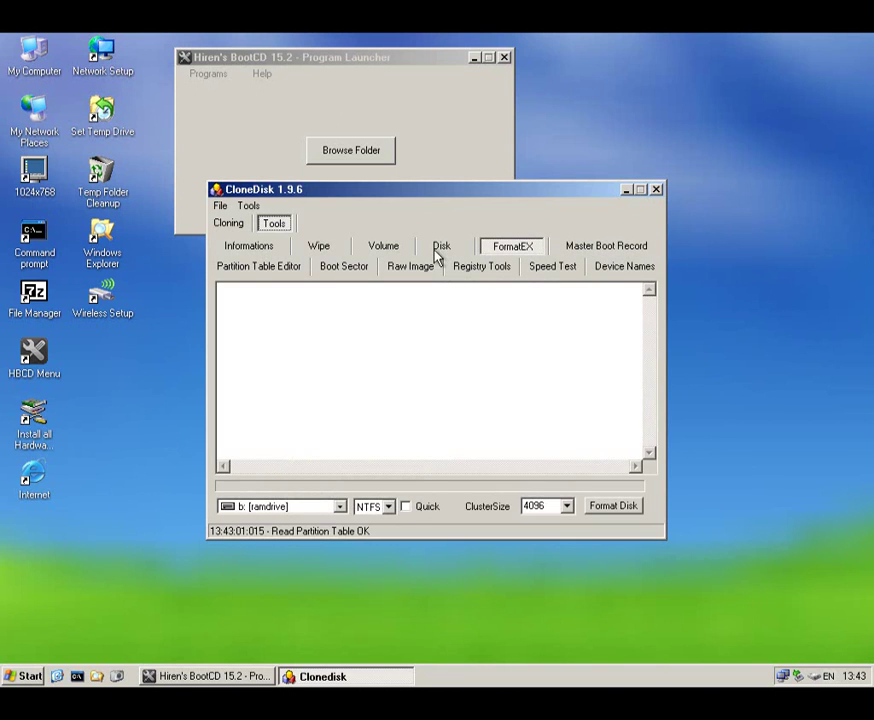
left_click(437, 252)
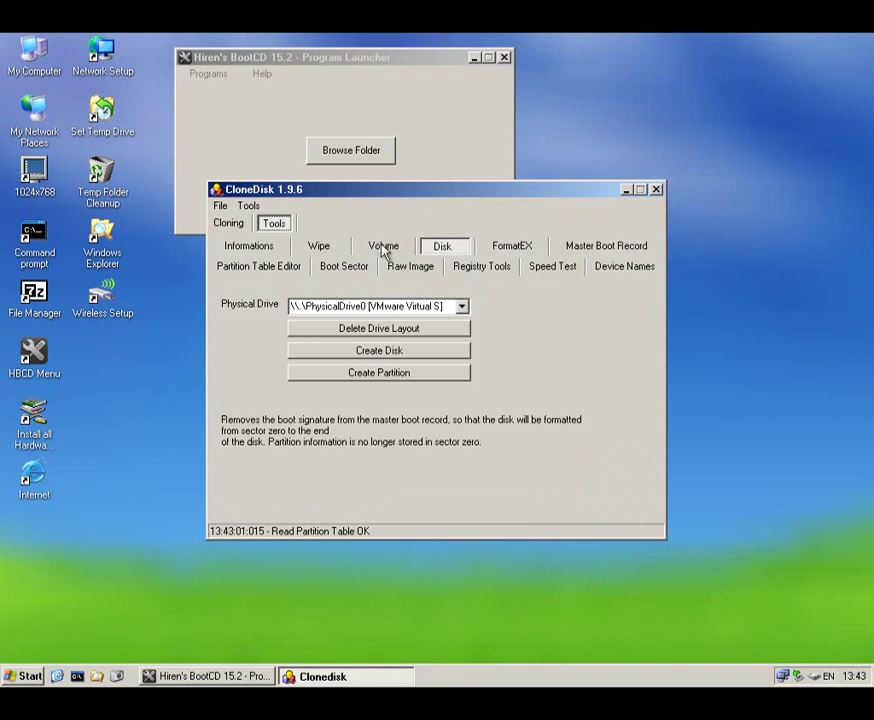
left_click(384, 250)
left_click(313, 252)
left_click(250, 250)
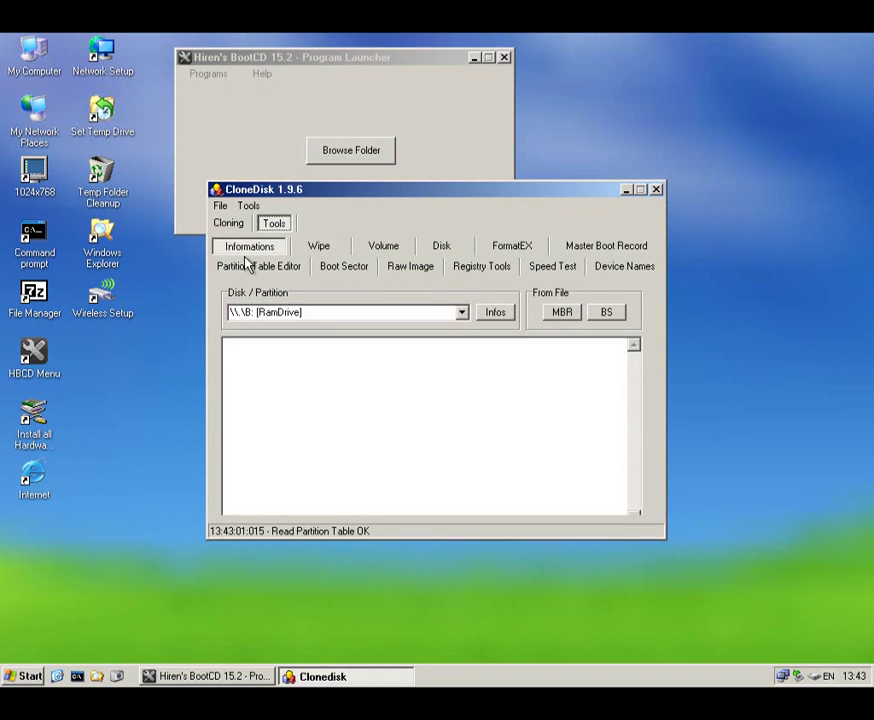
Bring up the image file choosers for reading MBR and BS information from file, and cancel each one.
left_click(576, 313)
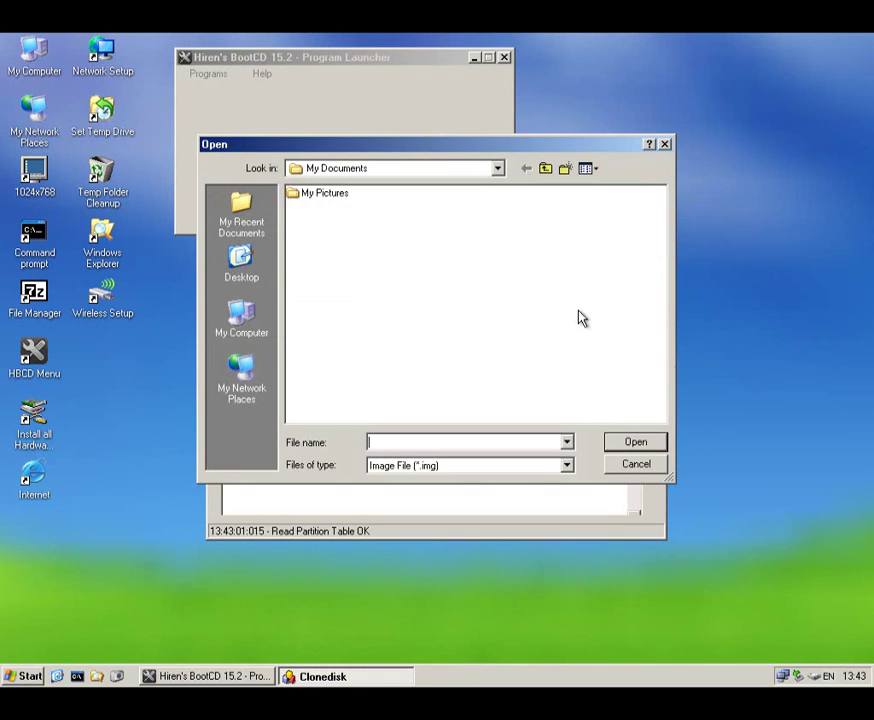
left_click(634, 465)
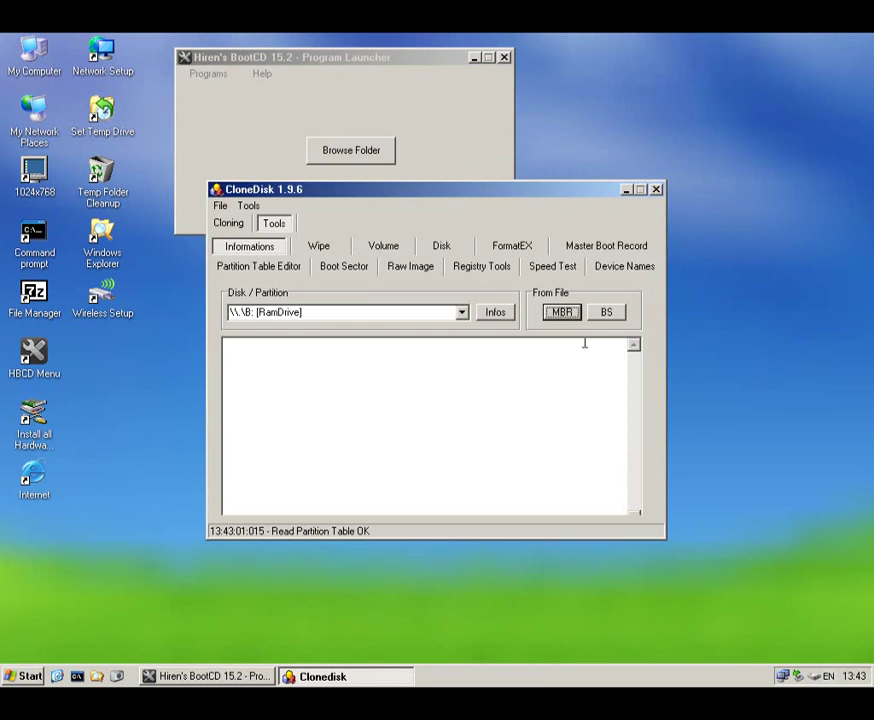
left_click(612, 316)
left_click(632, 465)
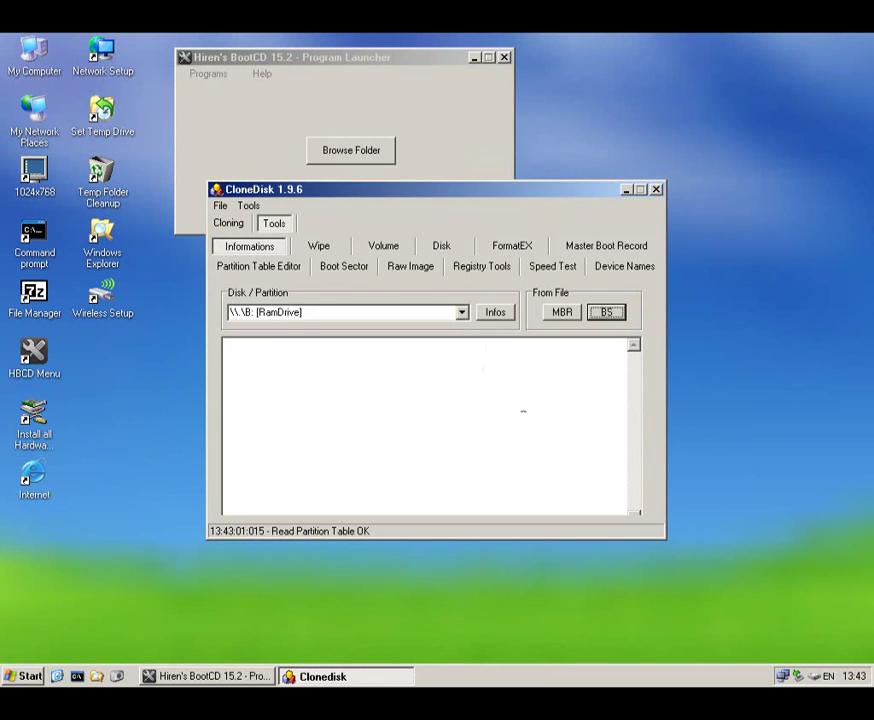
Read the disk information for B: RamDrive and for C: System Reserved, and close CloneDisk.
left_click(484, 316)
left_click(355, 387)
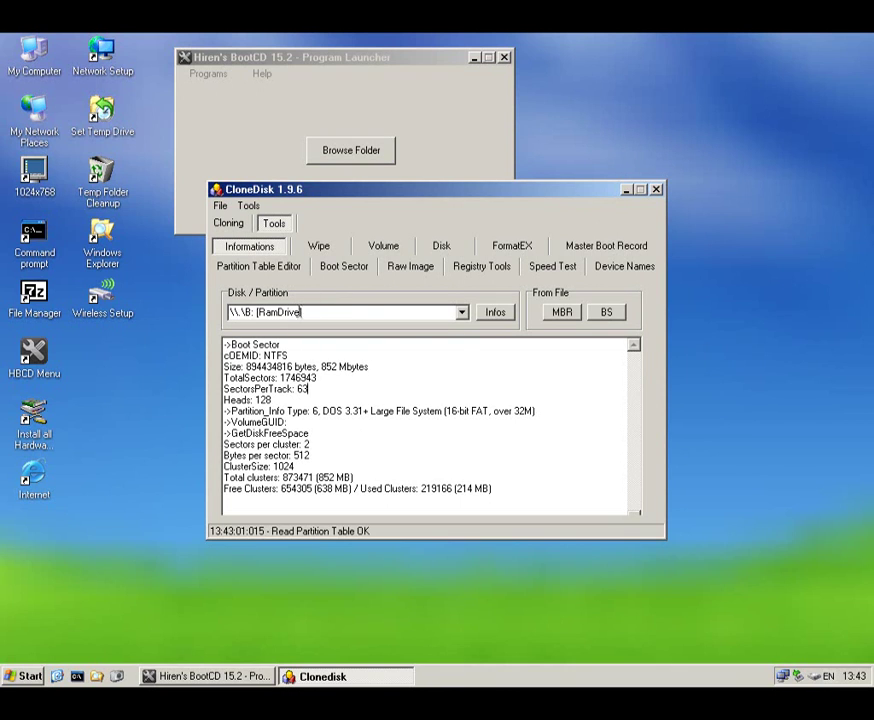
left_click(461, 313)
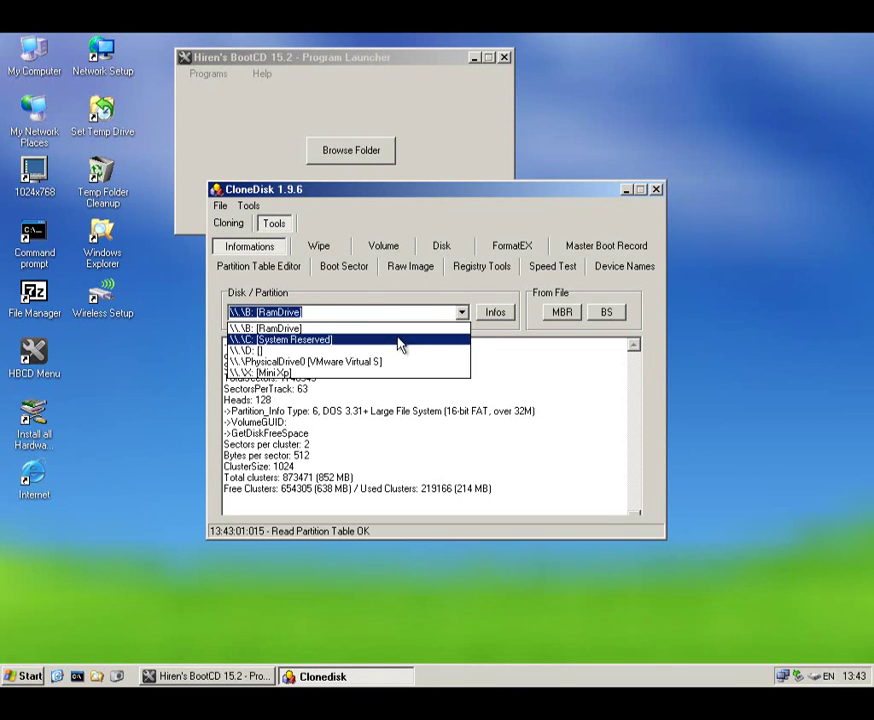
left_click(400, 343)
left_click(489, 318)
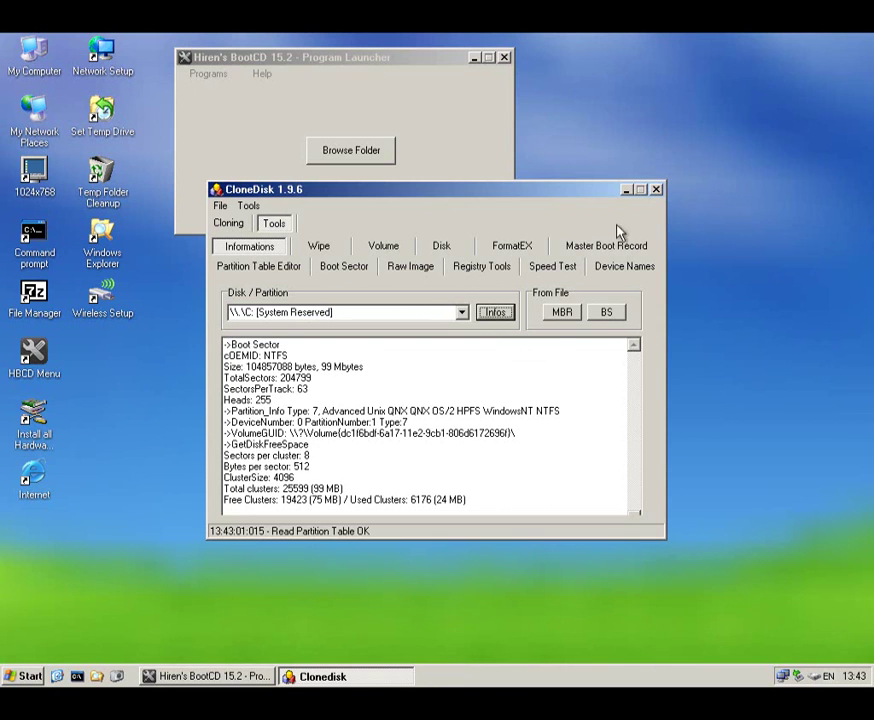
left_click(656, 190)
Launch CopyWipe from the Backup programs, maximize it to view its operations, and close it.
left_click(208, 73)
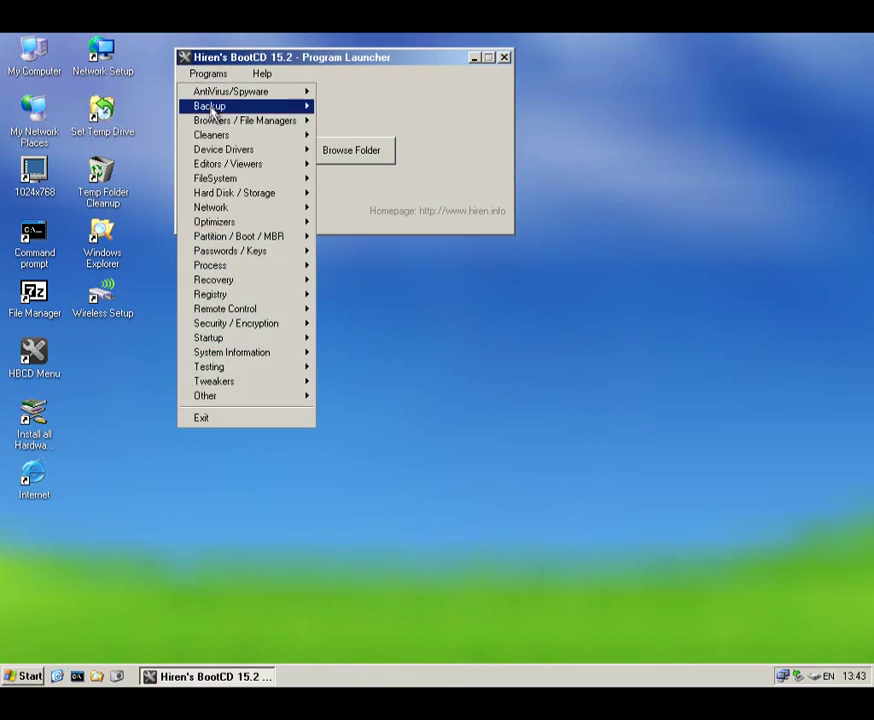
mouse_move(300, 106)
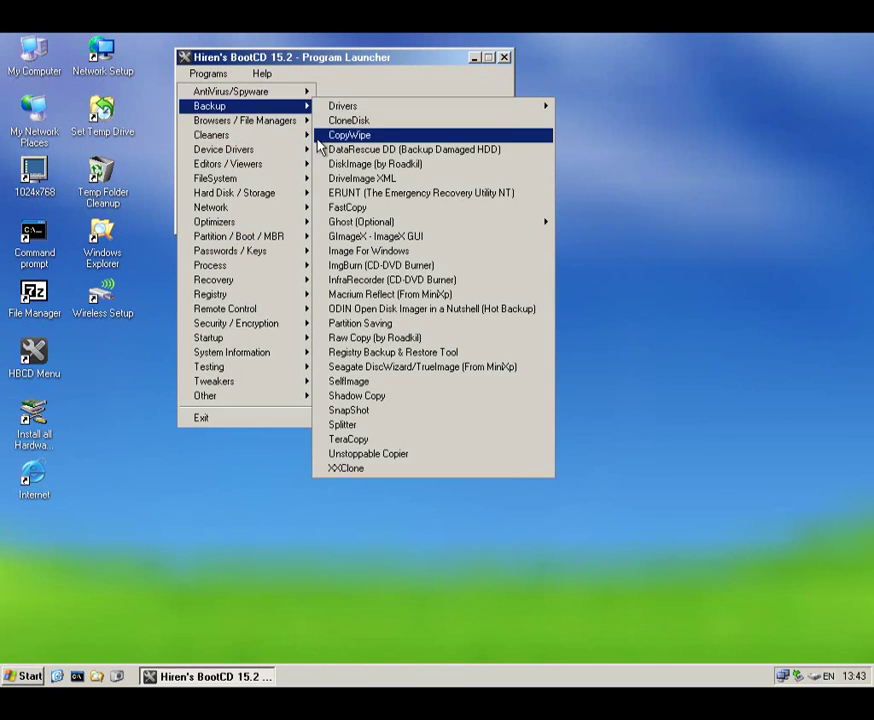
left_click(334, 140)
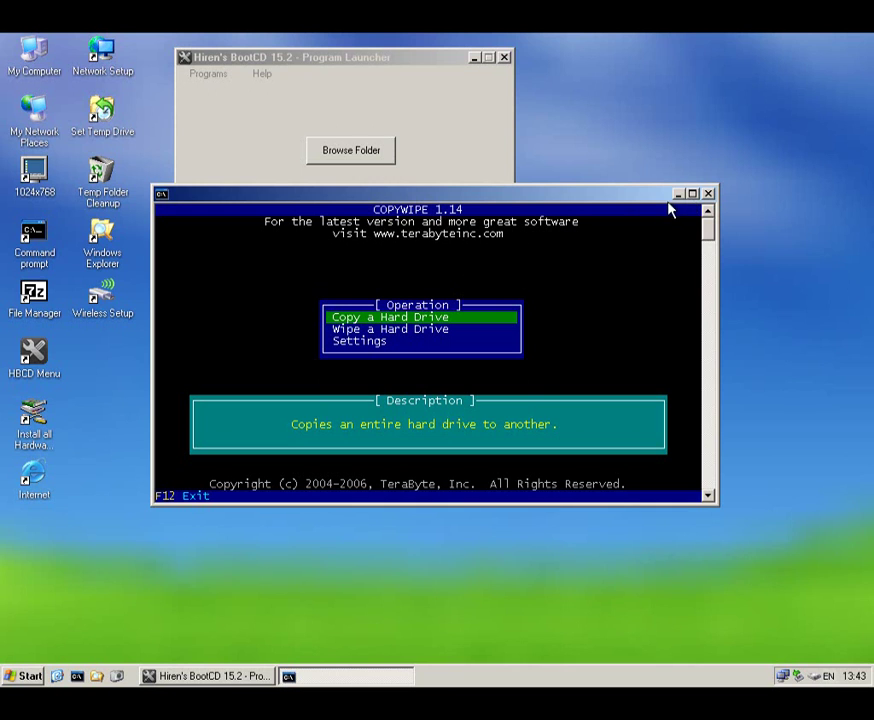
left_click(693, 194)
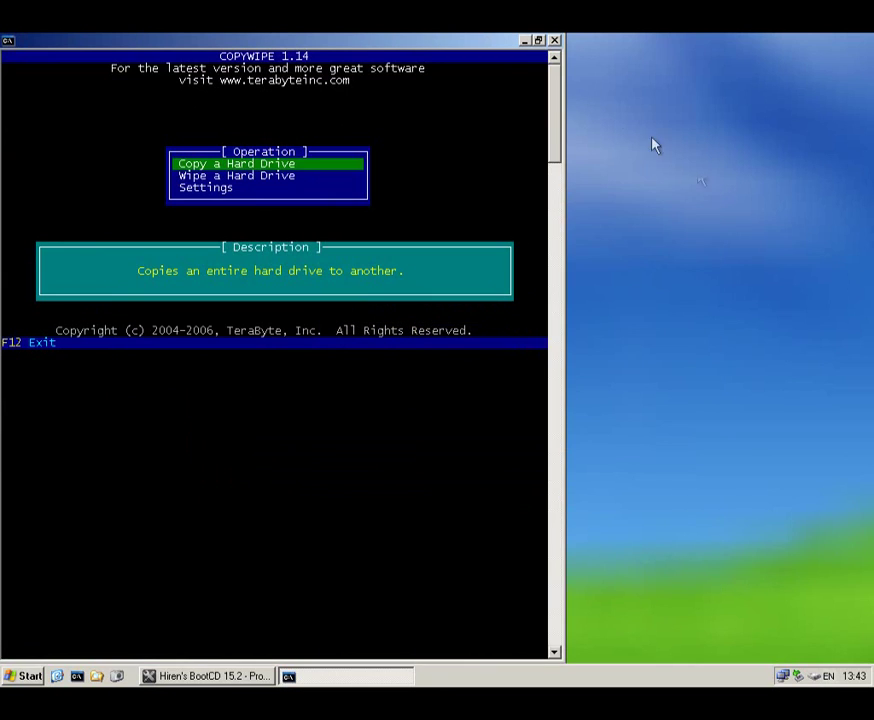
left_click(554, 39)
Launch DataRescue DD (Backup Damaged HDD) from the Backup programs.
left_click(208, 73)
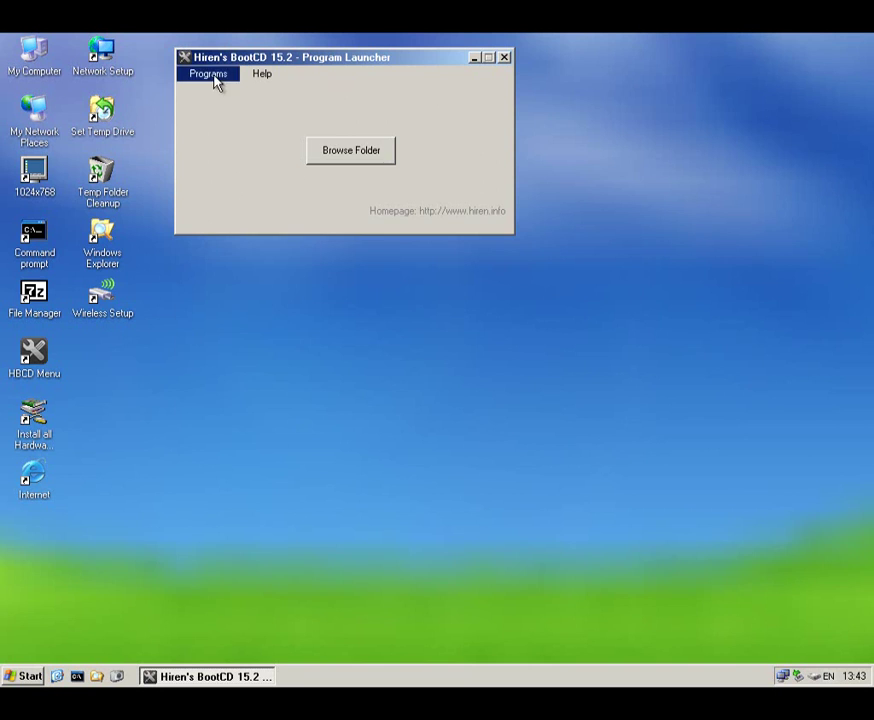
mouse_move(240, 106)
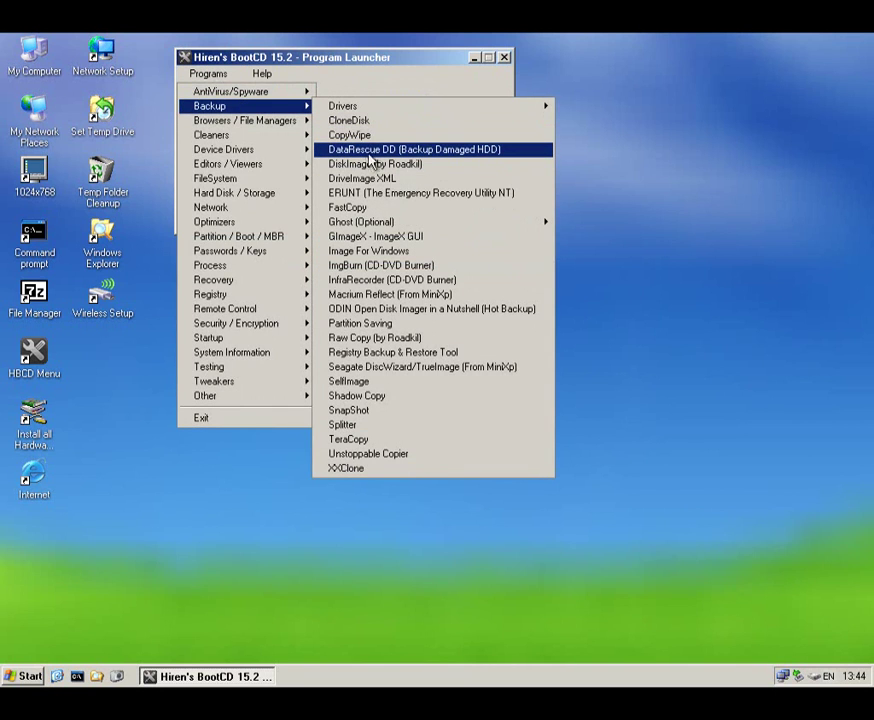
left_click(372, 155)
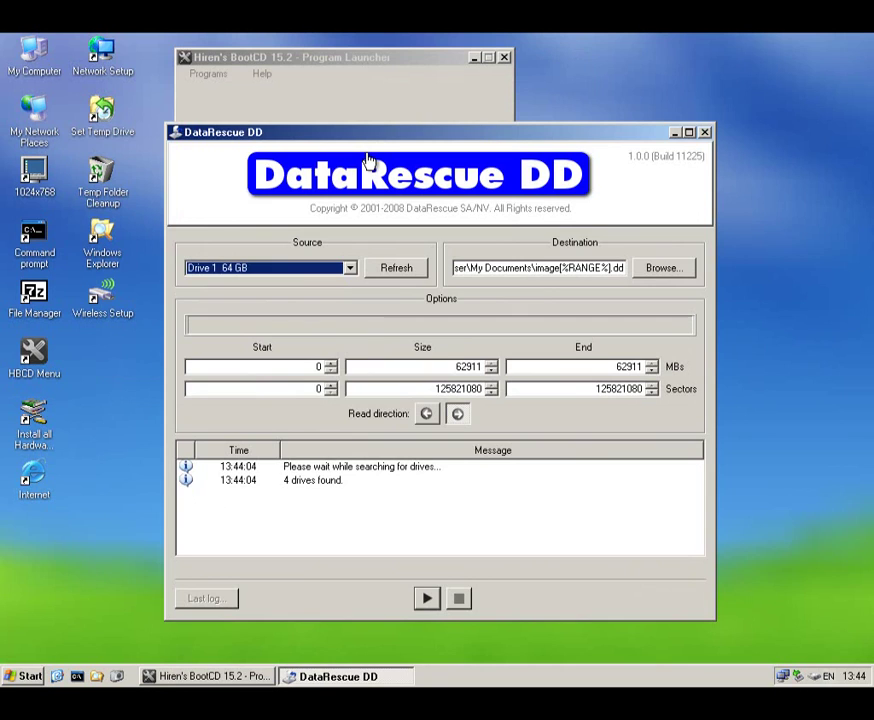
Check DataRescue DD's source drives and destination chooser, cancel choosing a destination, and close the program.
left_click(337, 270)
left_click(337, 271)
left_click(655, 280)
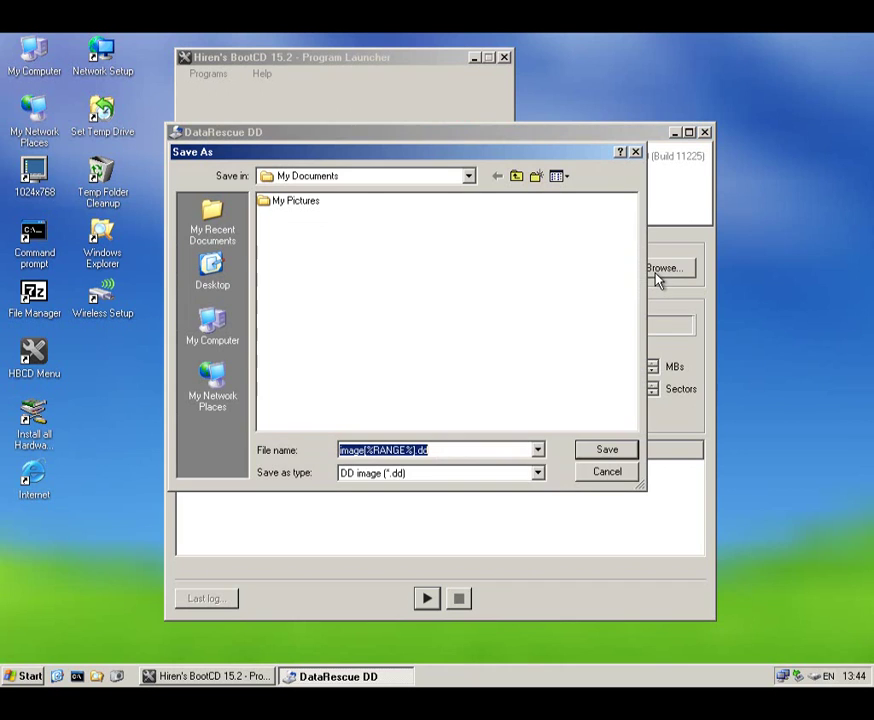
left_click(596, 478)
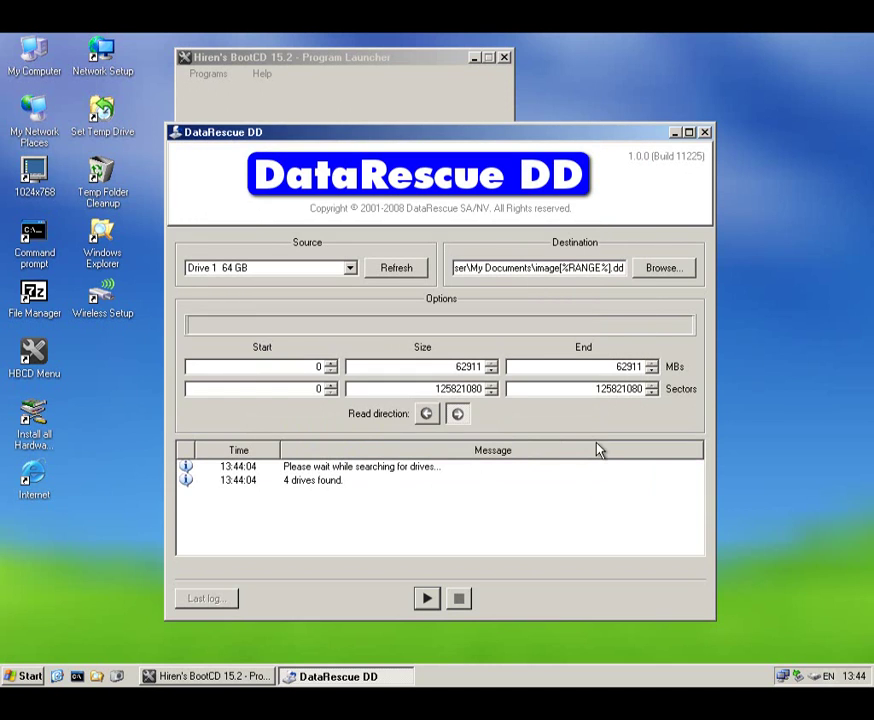
left_click(705, 133)
Launch DiskImage (by Roadkil) from the Backup programs and accept its license agreement.
left_click(212, 74)
mouse_move(252, 108)
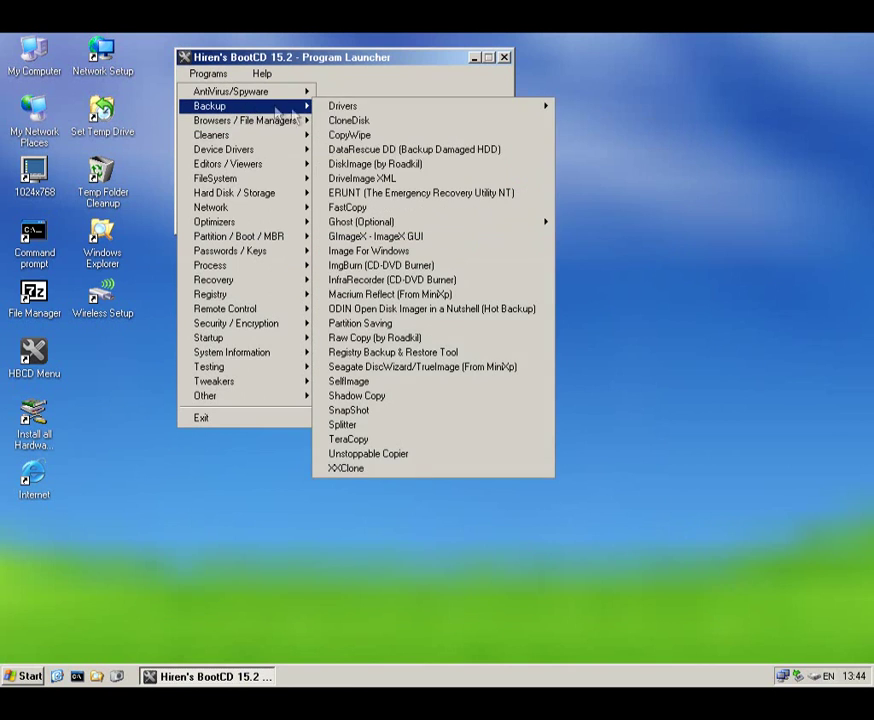
left_click(398, 170)
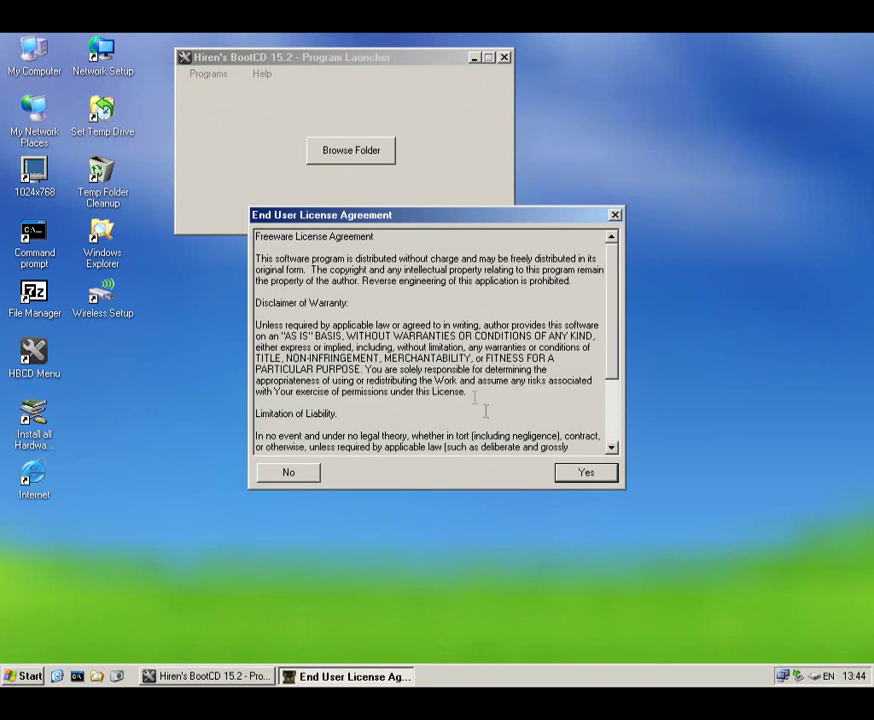
left_click(580, 473)
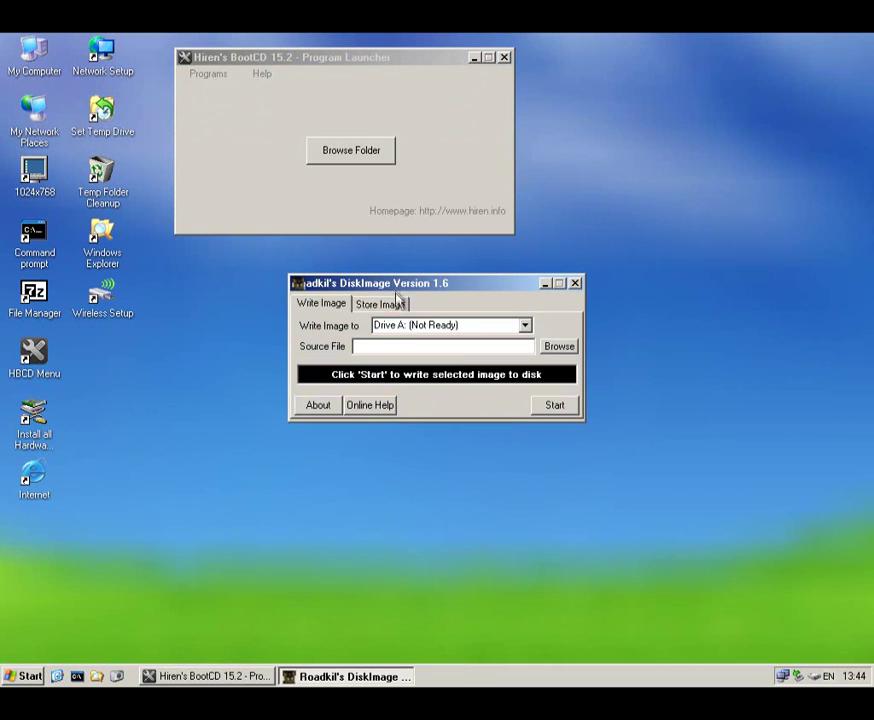
Compare DiskImage's Write Image and Store Image options, check the drive choices for reading an image, and close the program.
left_click(365, 304)
left_click(336, 305)
left_click(365, 305)
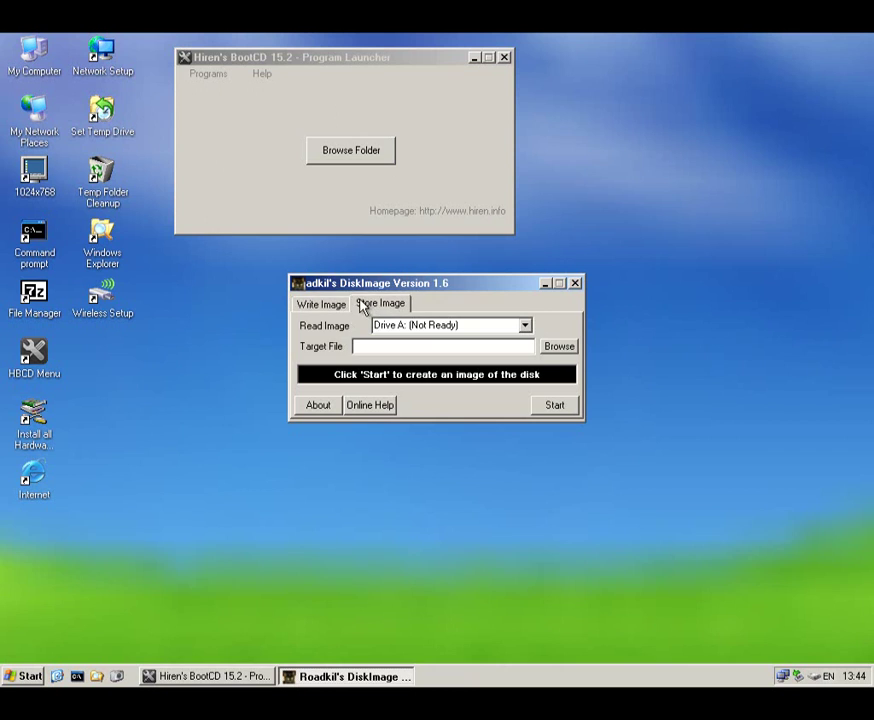
double_click(403, 325)
left_click(523, 328)
left_click(524, 328)
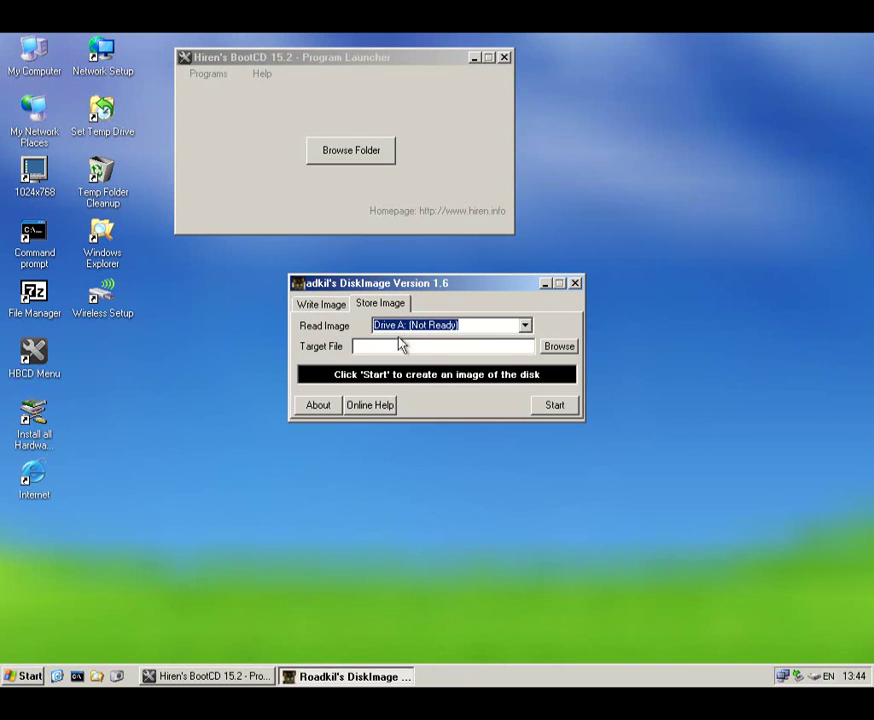
left_click(335, 306)
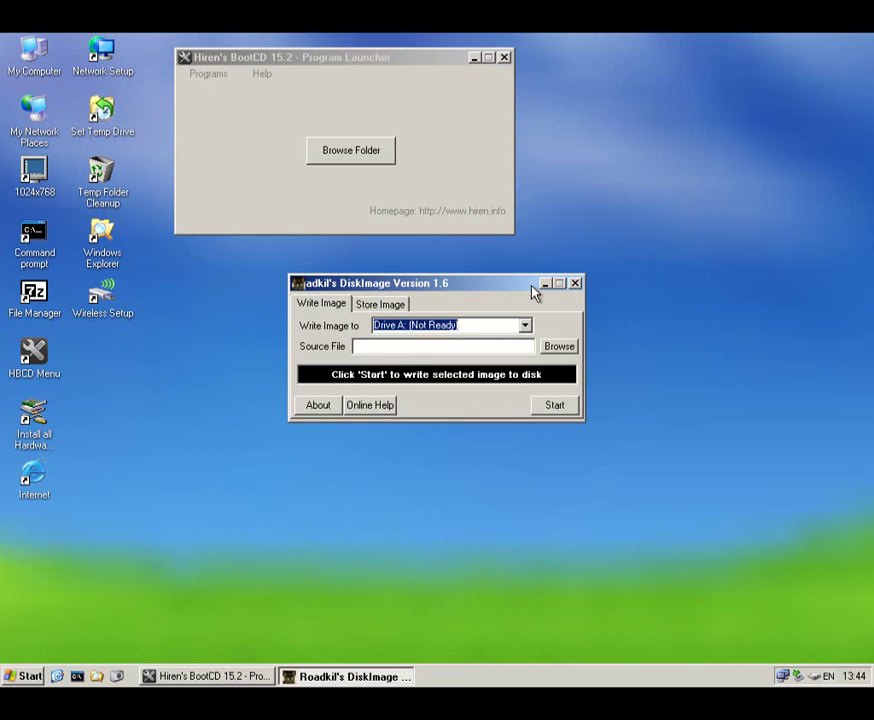
left_click(575, 283)
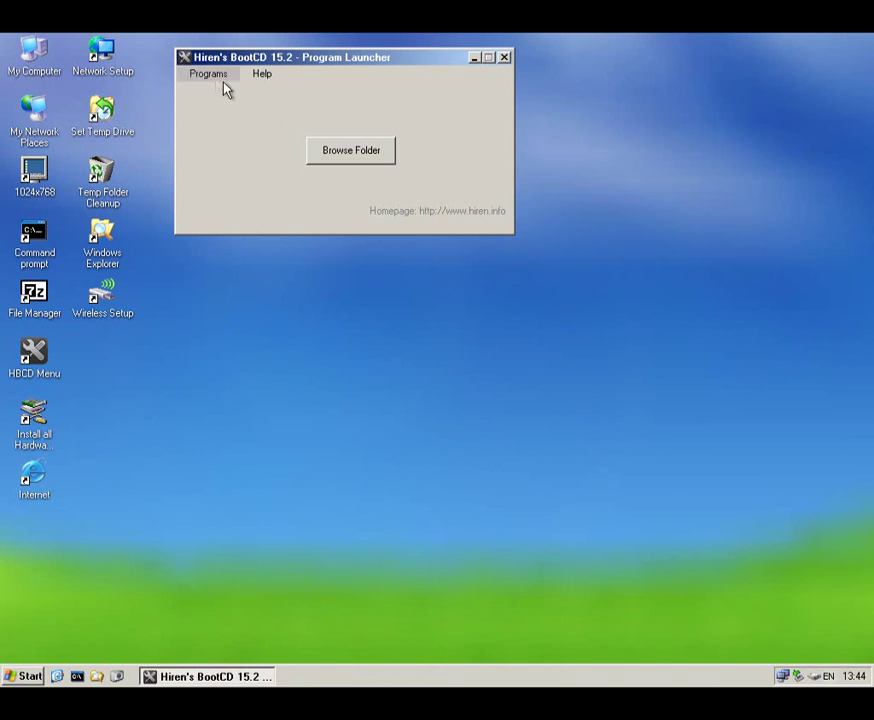
Launch DriveImage XML from the Backup programs.
left_click(216, 75)
mouse_move(230, 107)
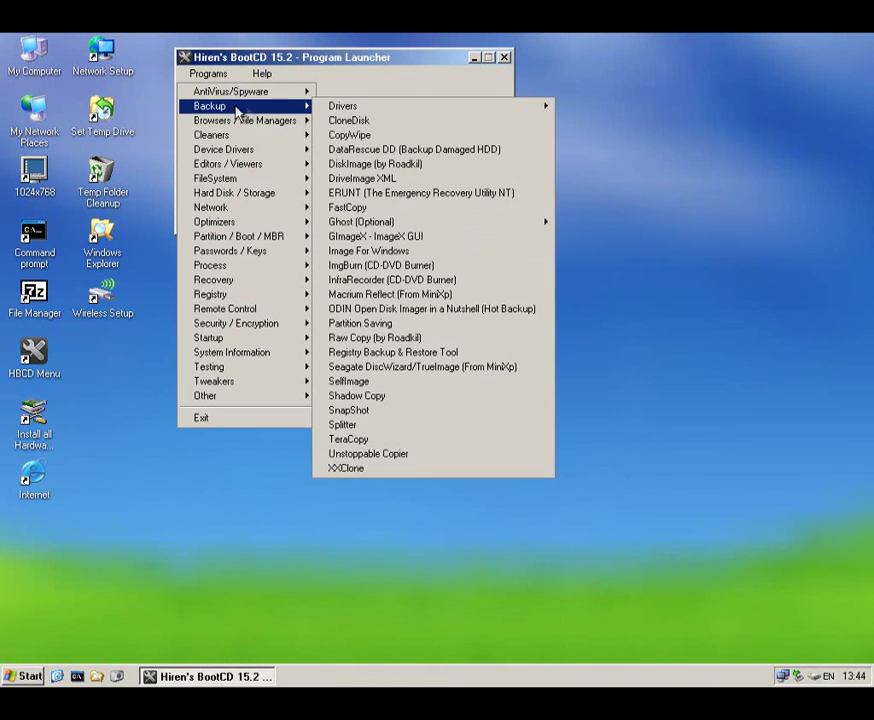
left_click(377, 180)
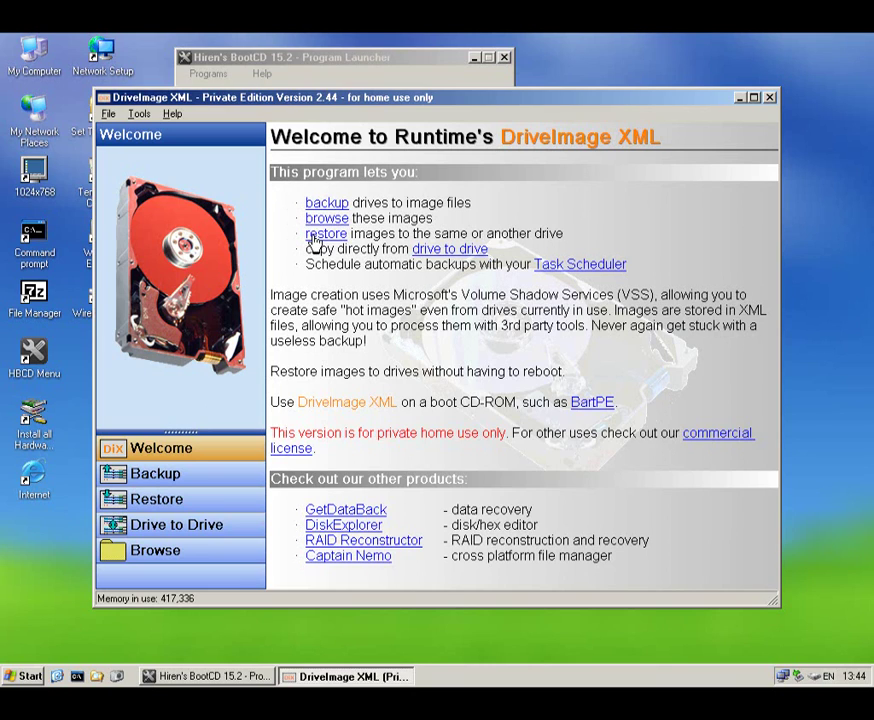
Examine DriveImage XML's Backup, Restore, Drive to Drive and Browse functions, cancel loading a backup image, and close the program.
left_click(210, 480)
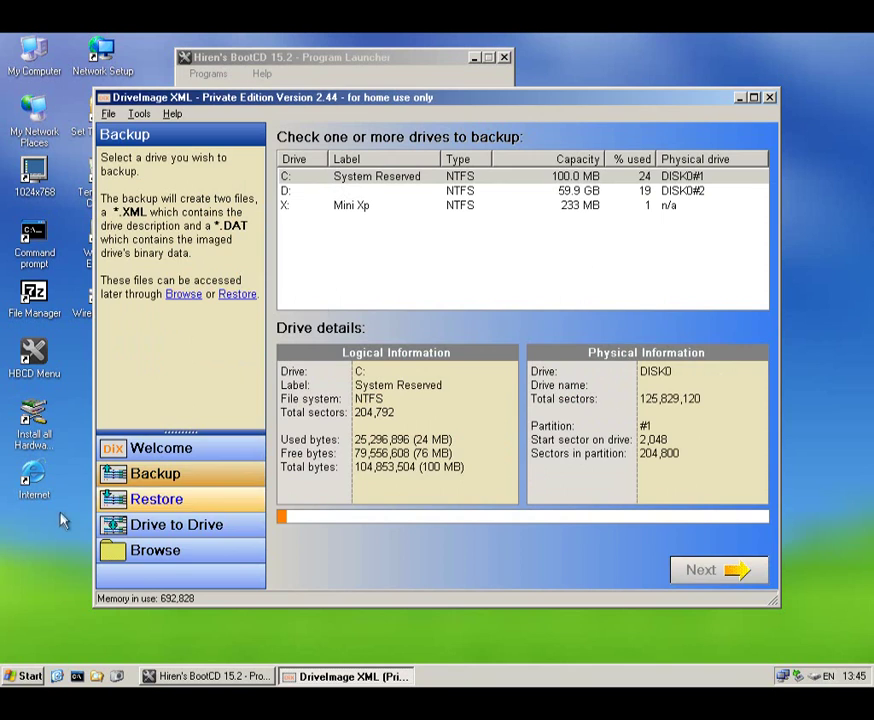
left_click(145, 500)
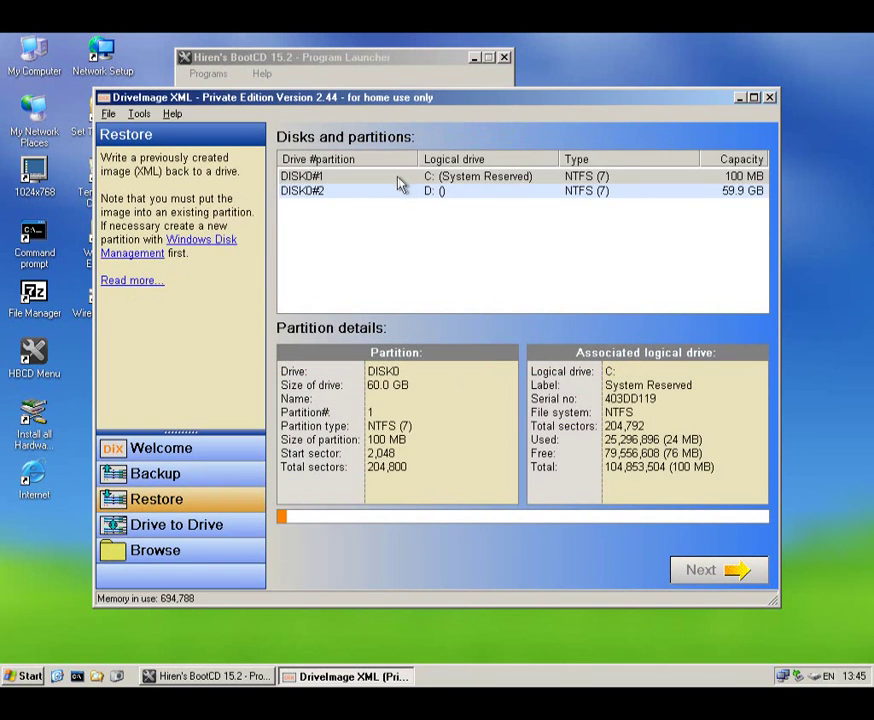
left_click(184, 527)
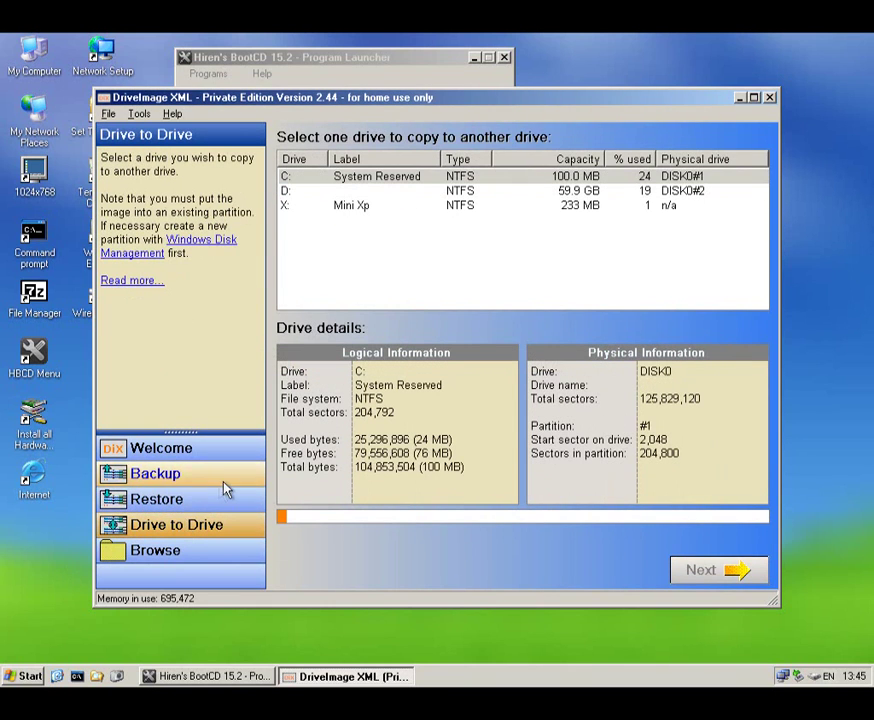
left_click(174, 568)
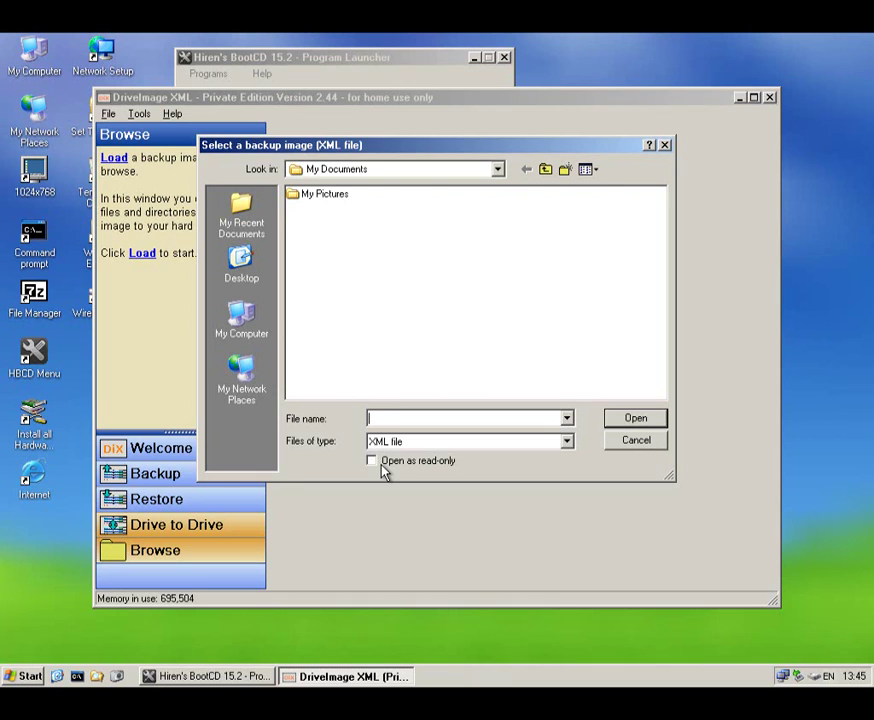
left_click(624, 441)
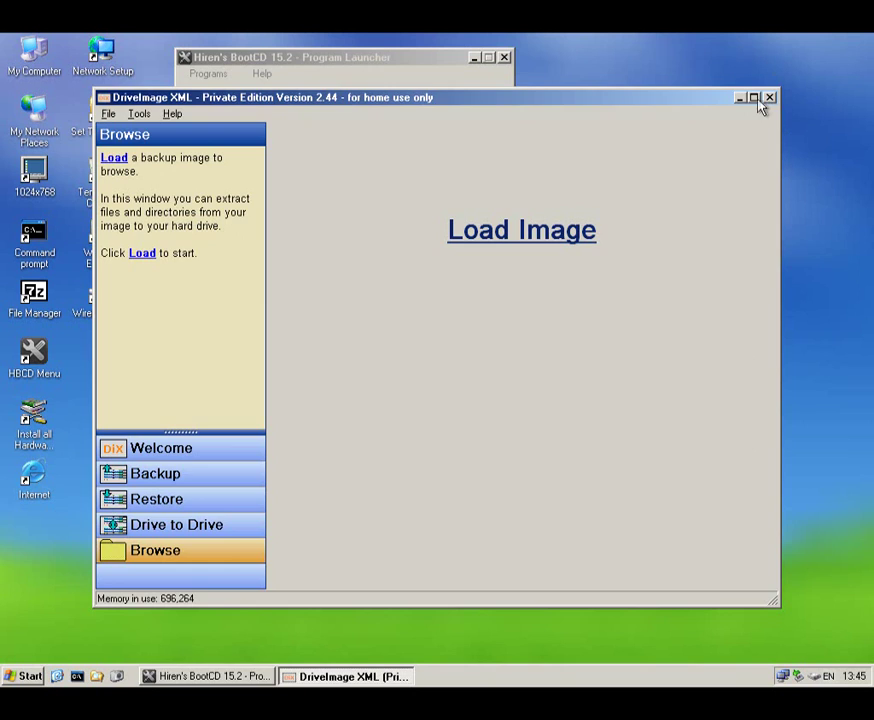
left_click(768, 97)
Launch ERUNT (The Emergency Recovery Utility NT) from the Backup programs, check its registry backup folder and options, and cancel the backup.
left_click(208, 74)
mouse_move(230, 105)
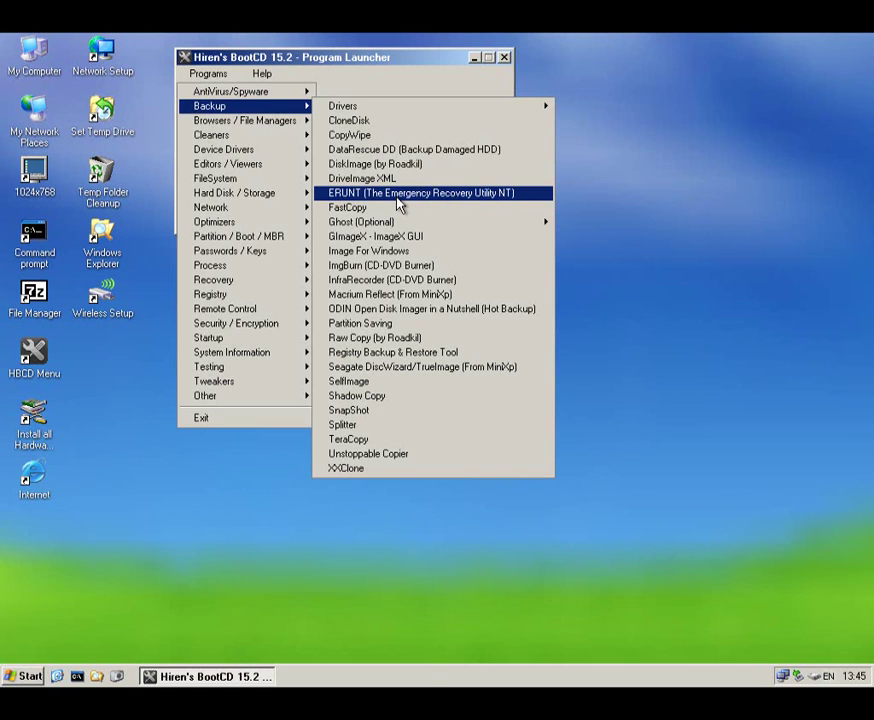
left_click(392, 199)
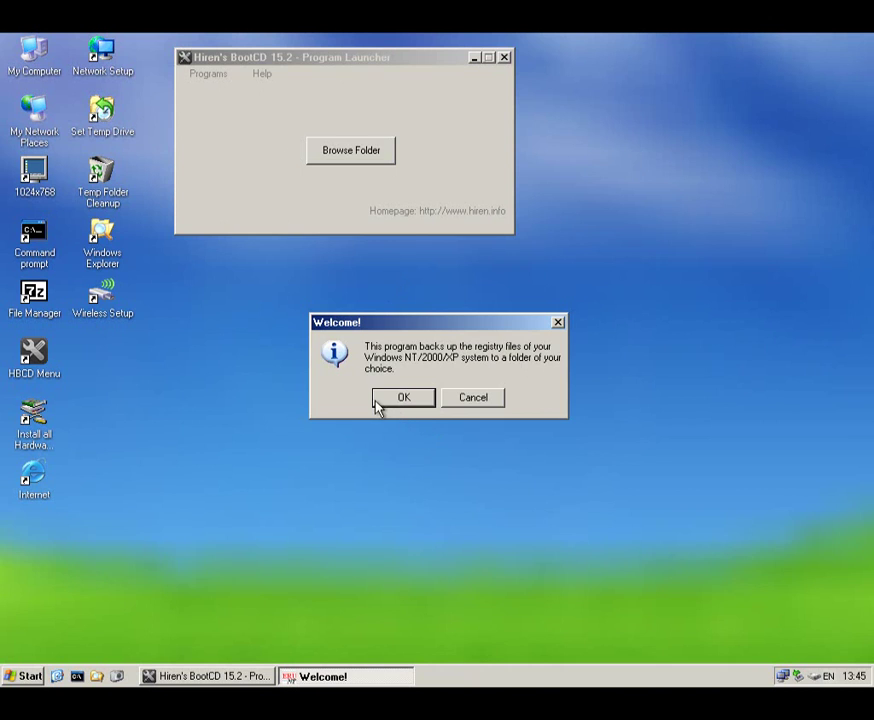
left_click(400, 398)
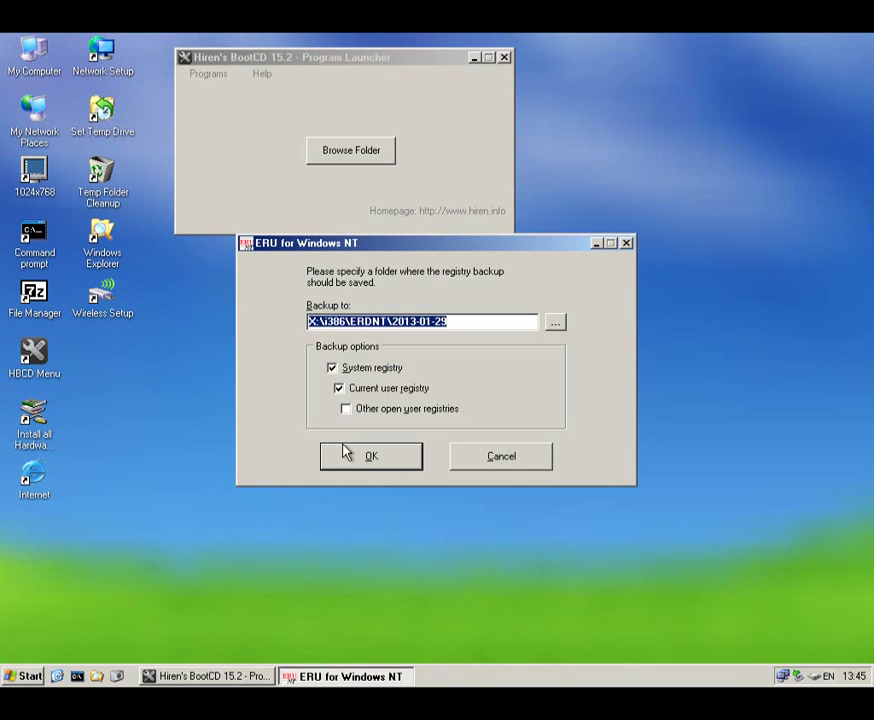
left_click(472, 462)
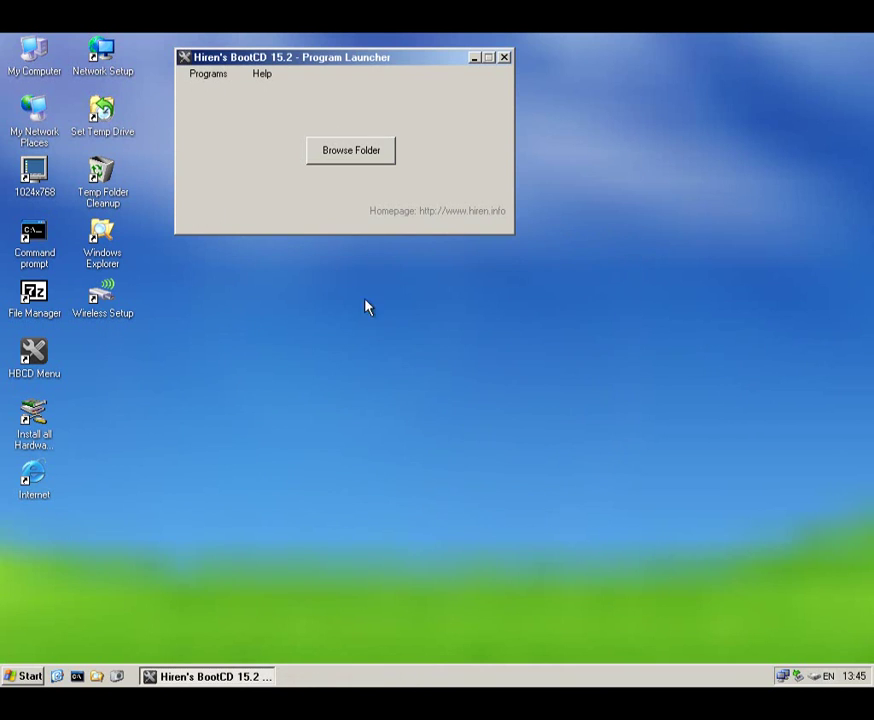
Launch FastCopy from the Backup programs, check its source and destination folder choosers without selecting a folder, and close it.
left_click(213, 77)
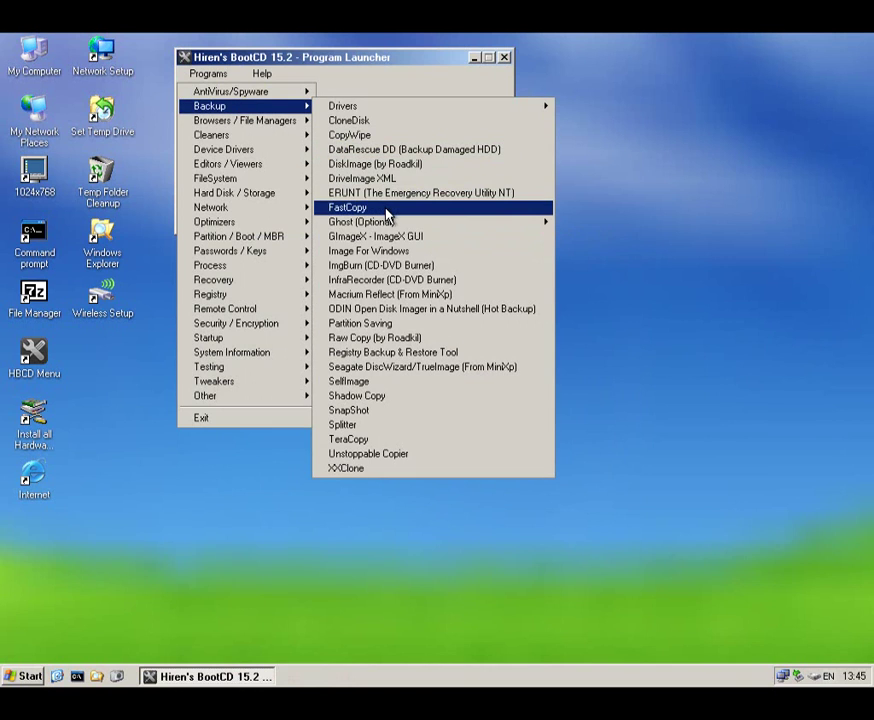
left_click(387, 216)
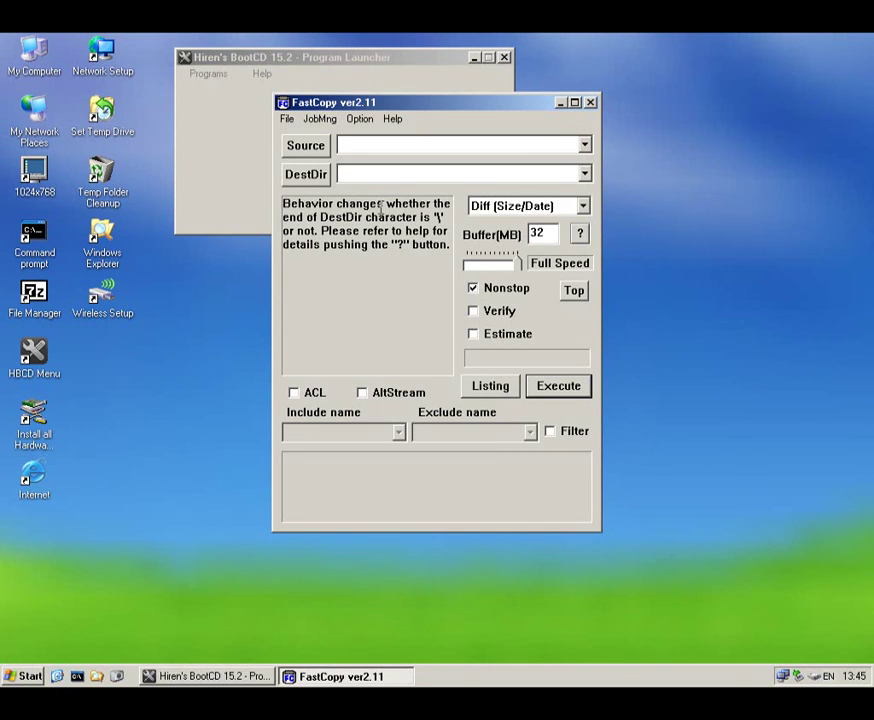
left_click(585, 146)
left_click(585, 147)
left_click(297, 145)
left_click(510, 459)
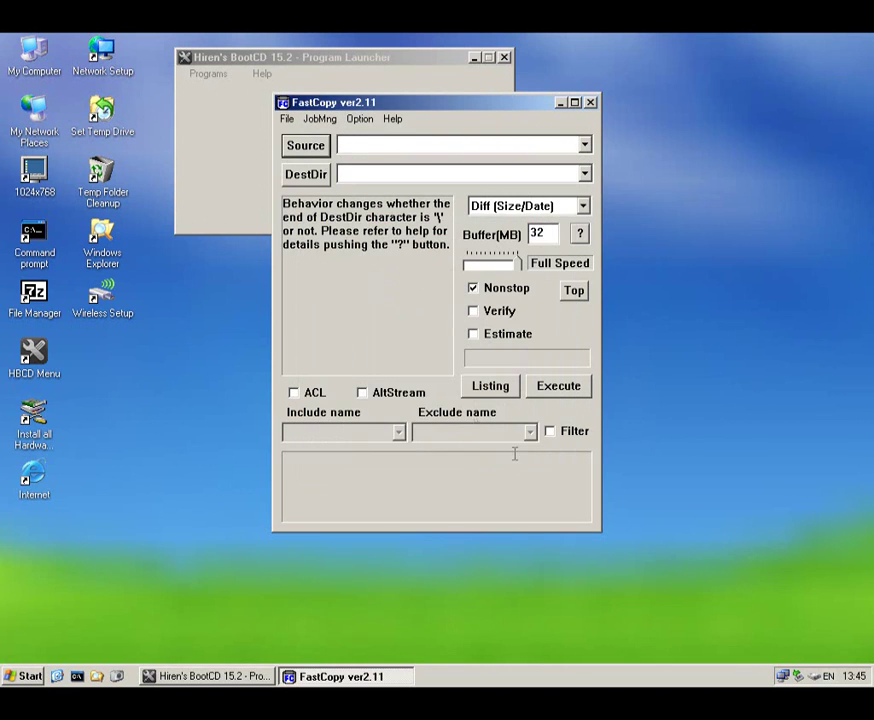
left_click(294, 174)
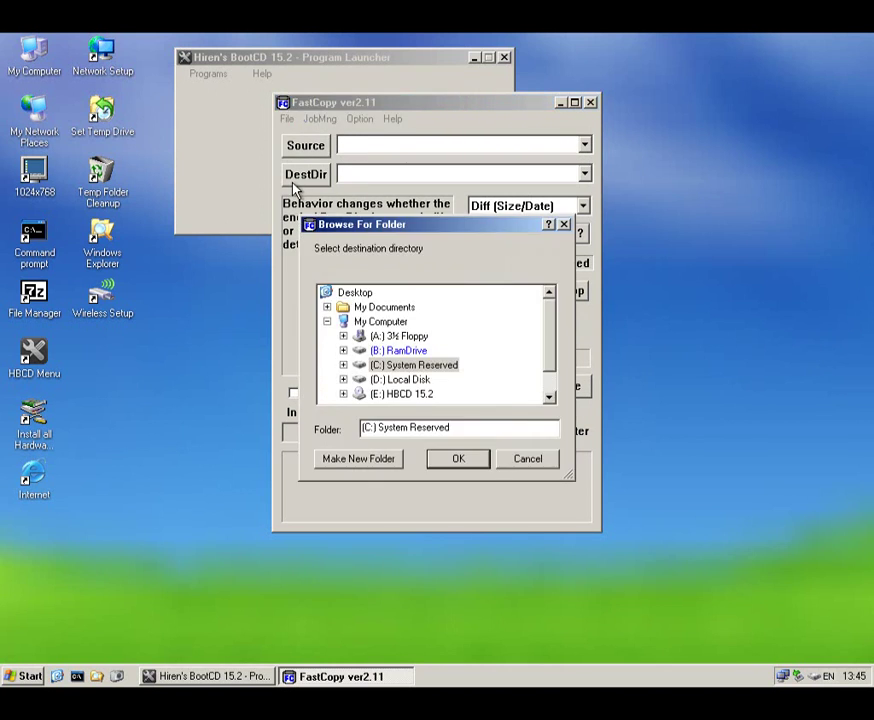
left_click(500, 459)
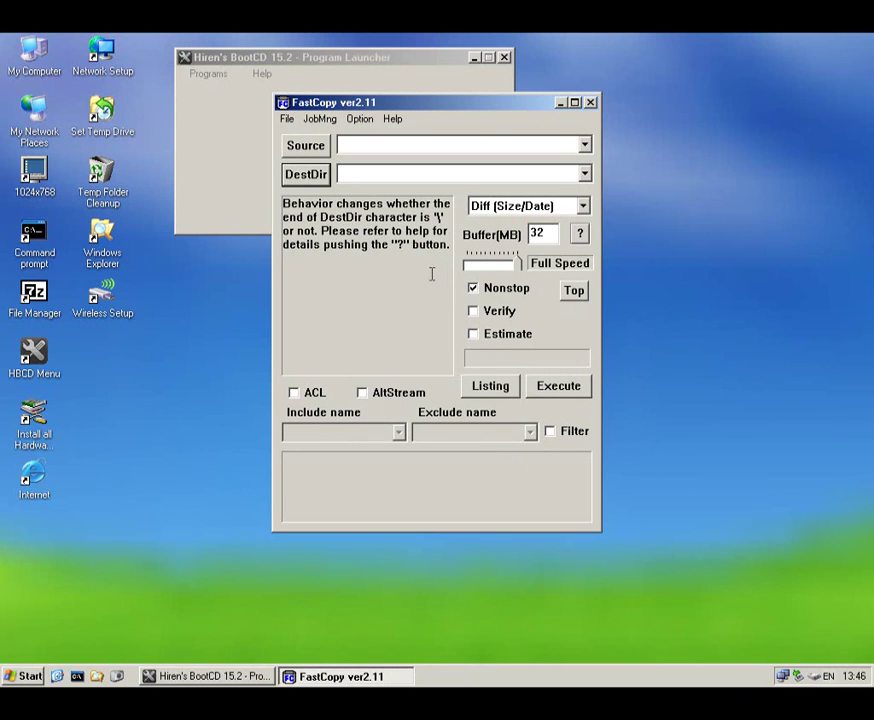
left_click(591, 102)
Try to launch Ghost32 from the optional Ghost group of the Backup programs.
left_click(186, 75)
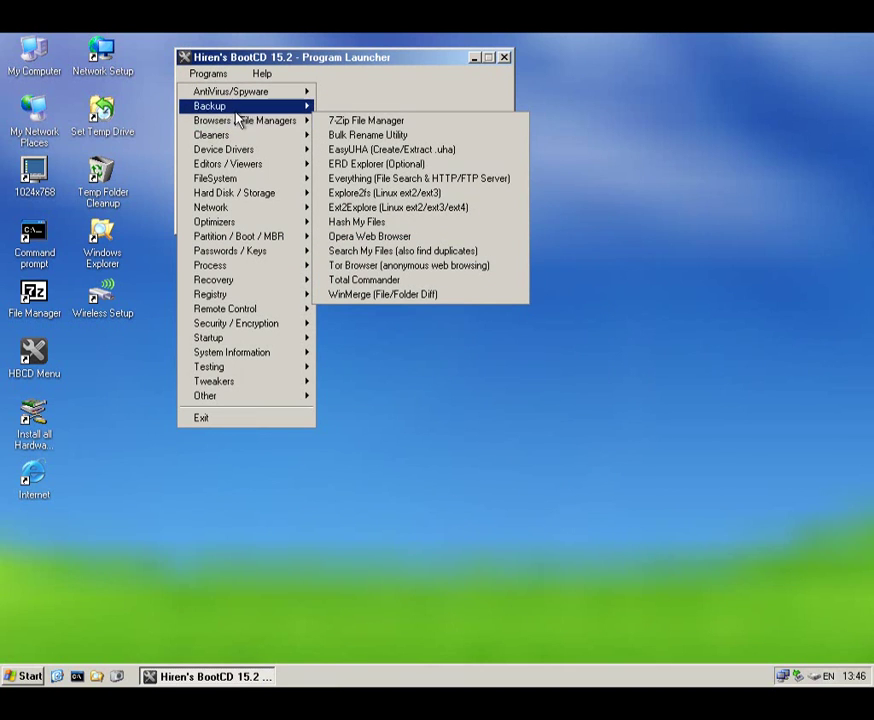
mouse_move(420, 223)
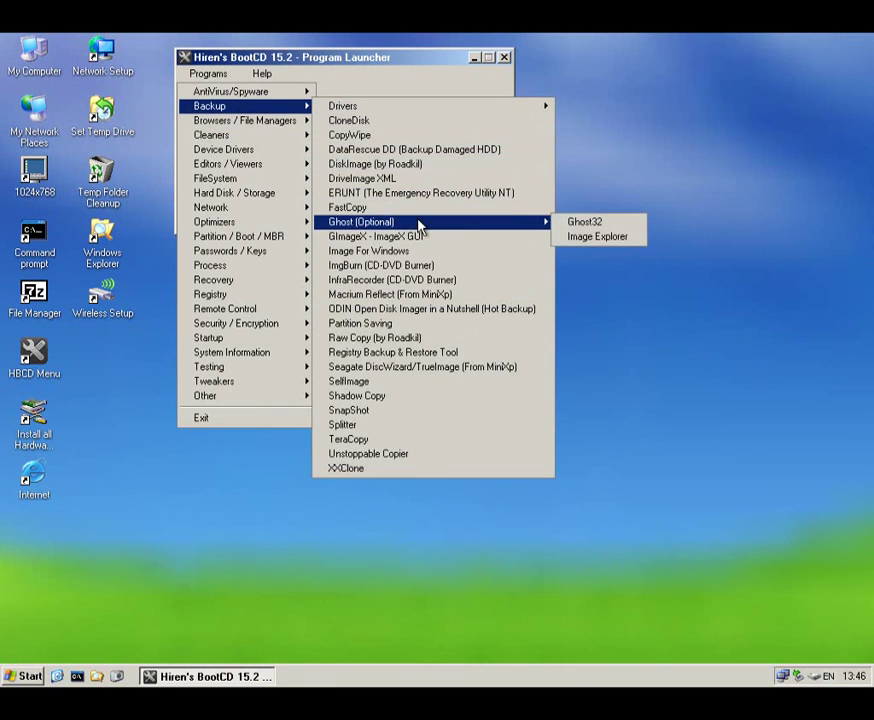
left_click(583, 222)
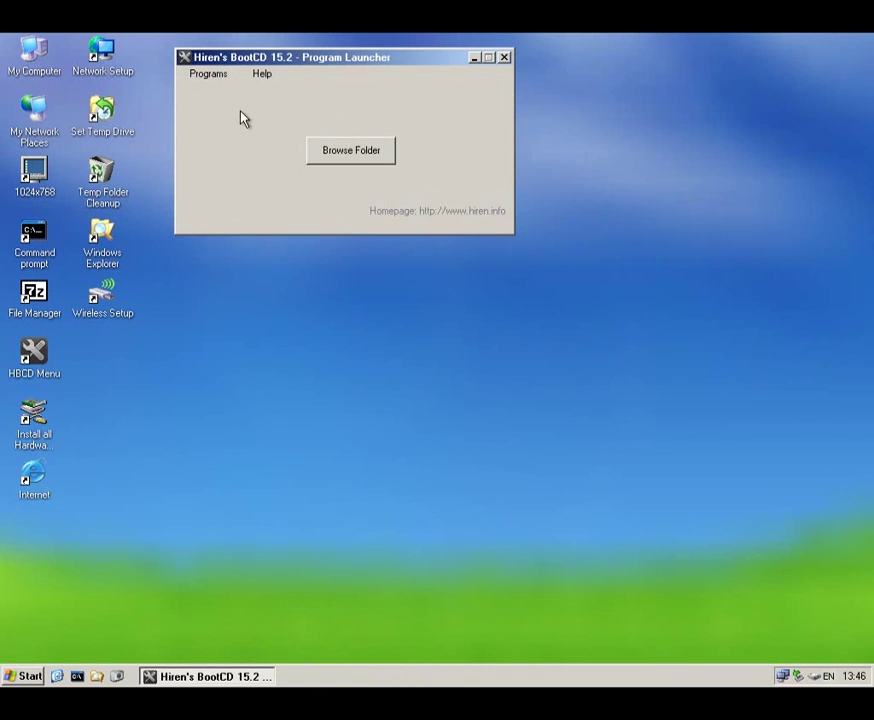
Try to launch Image Explorer from the optional Ghost group of the Backup programs.
left_click(210, 76)
mouse_move(273, 112)
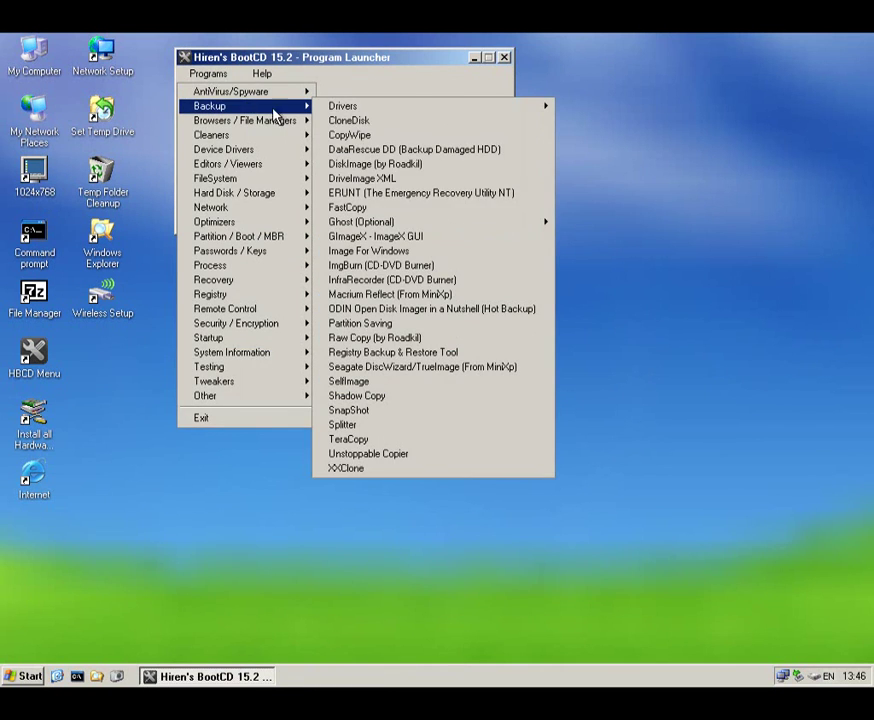
mouse_move(536, 224)
left_click(577, 239)
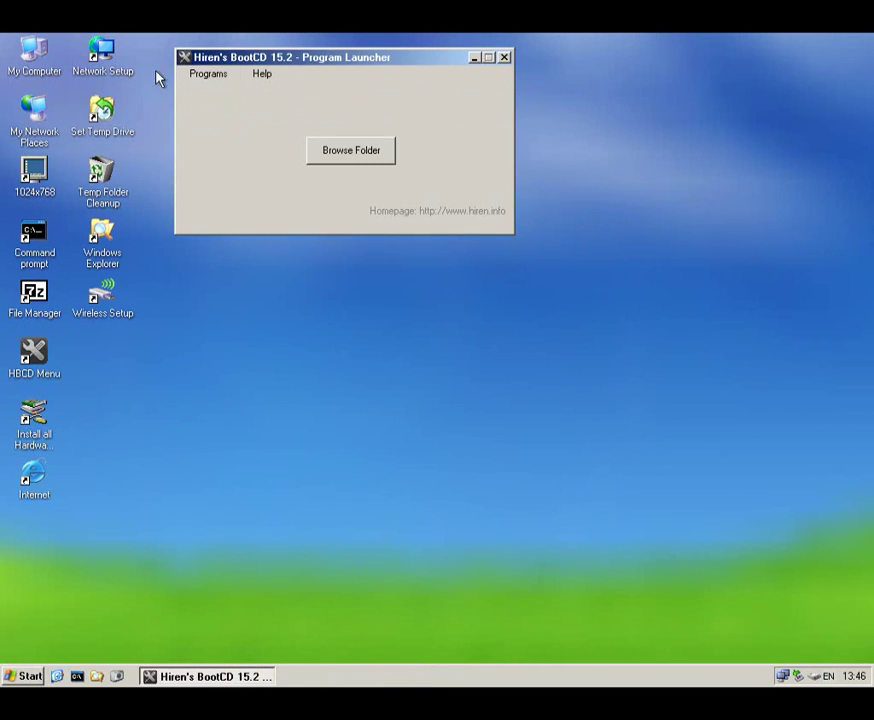
Launch GImageX - ImageX GUI from the Backup programs and check the capture source chooser without selecting a folder.
left_click(208, 74)
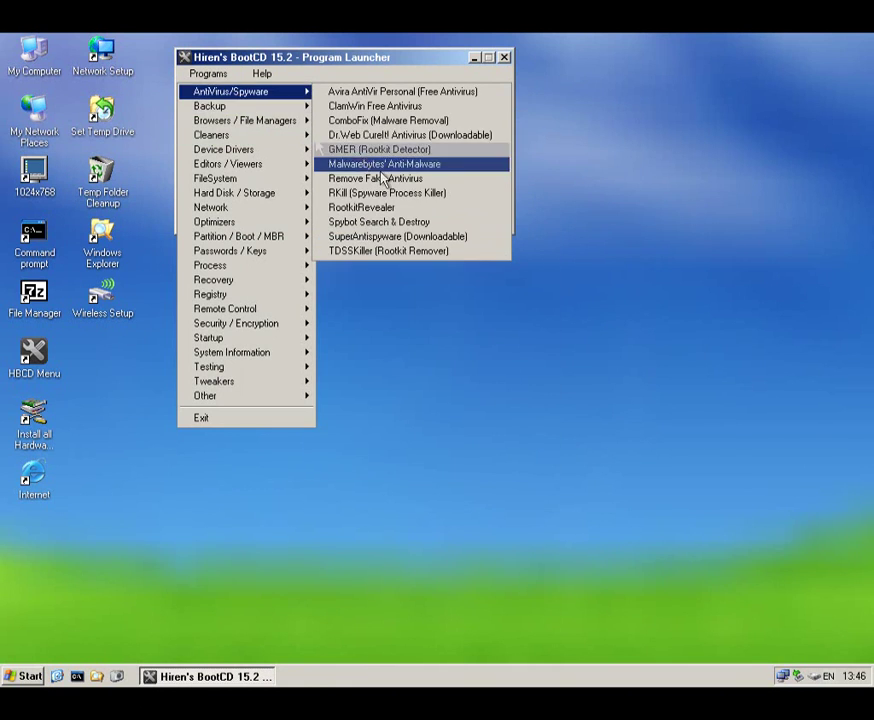
mouse_move(214, 109)
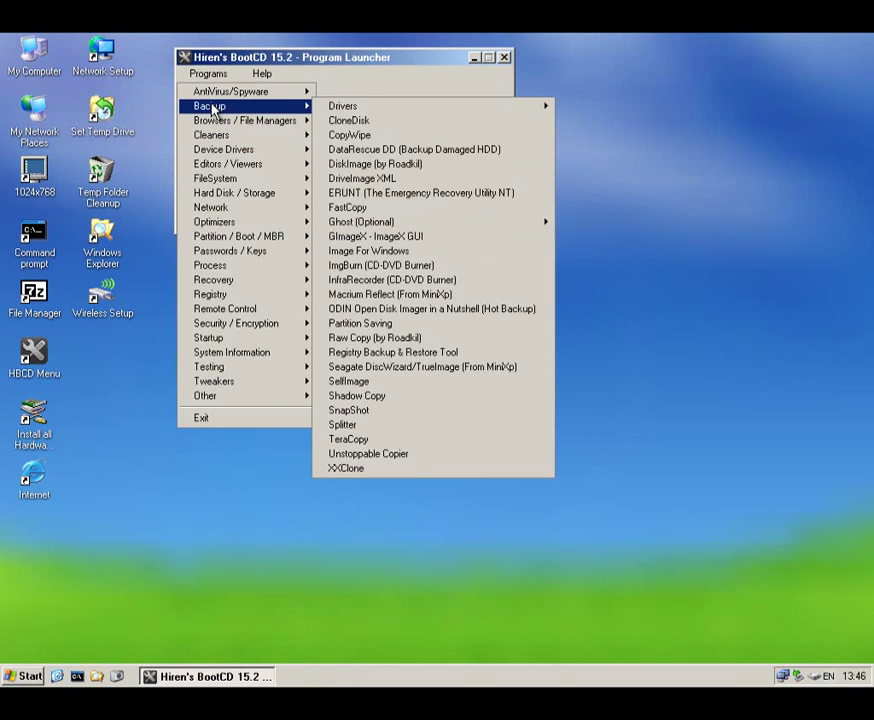
left_click(434, 245)
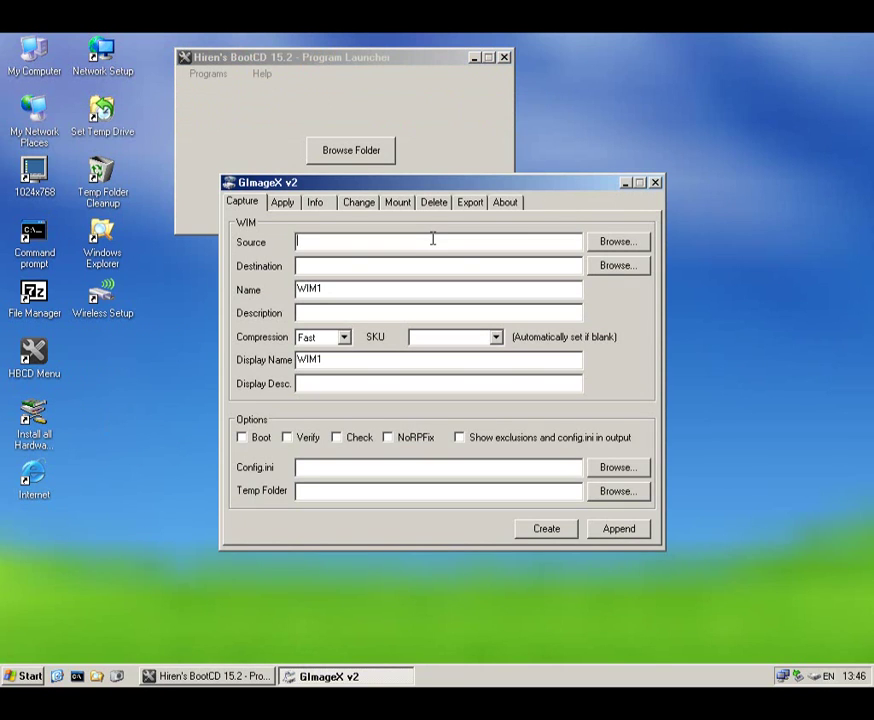
left_click(628, 246)
left_click(490, 482)
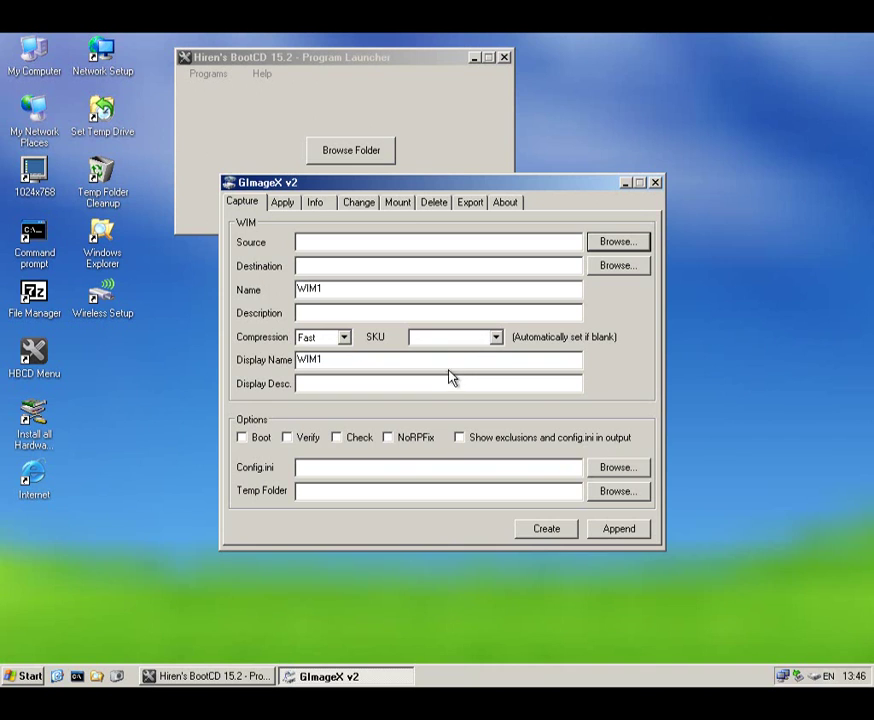
Examine GImageX's Apply, Info, Change, Mount, Delete, Export and About pages, and close the program.
left_click(284, 205)
left_click(313, 204)
left_click(357, 206)
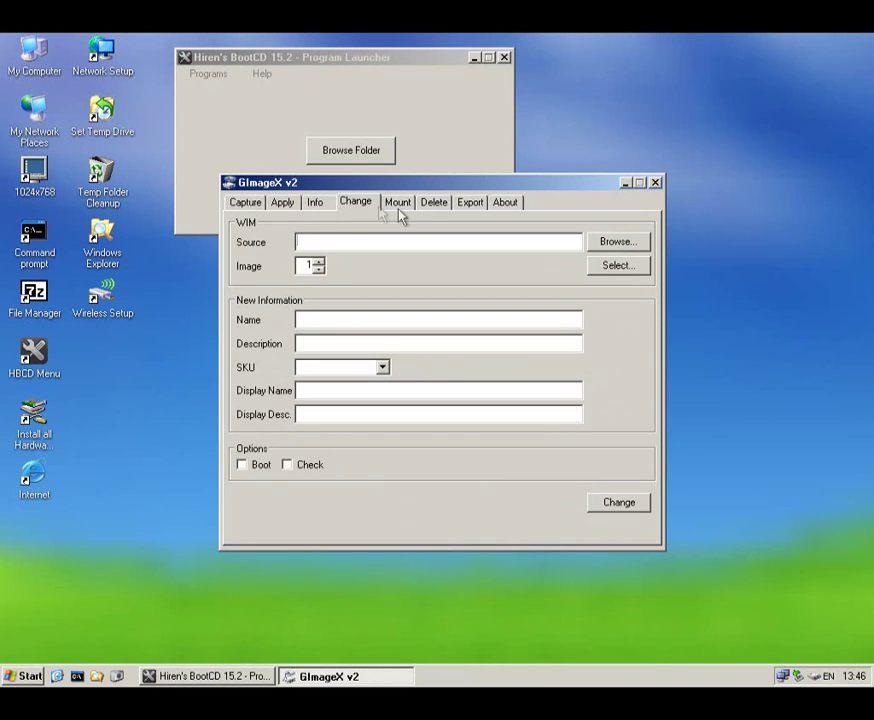
left_click(505, 206)
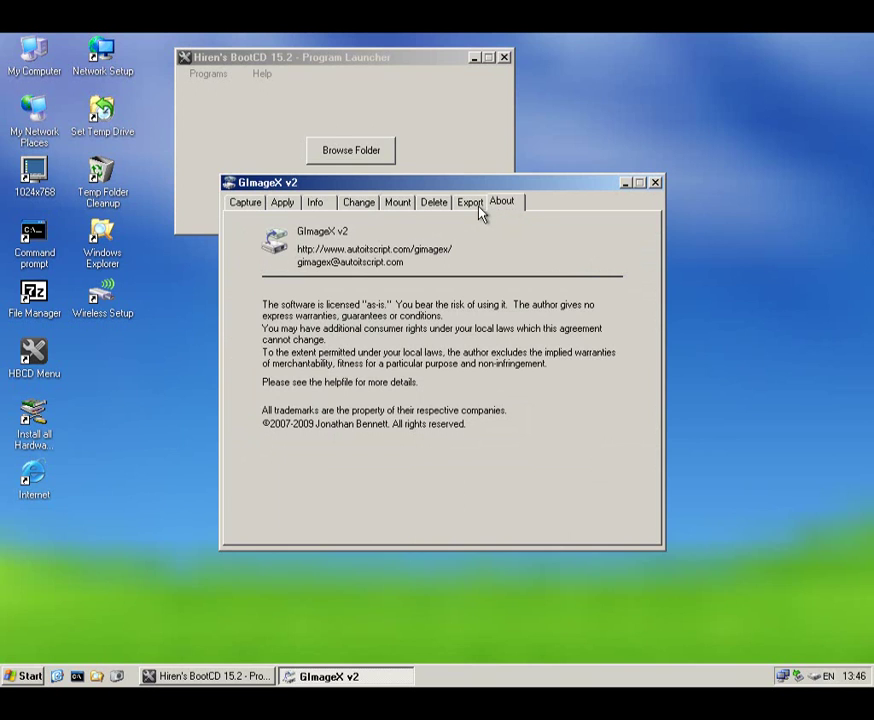
left_click(476, 210)
left_click(434, 207)
left_click(398, 208)
left_click(326, 206)
left_click(357, 204)
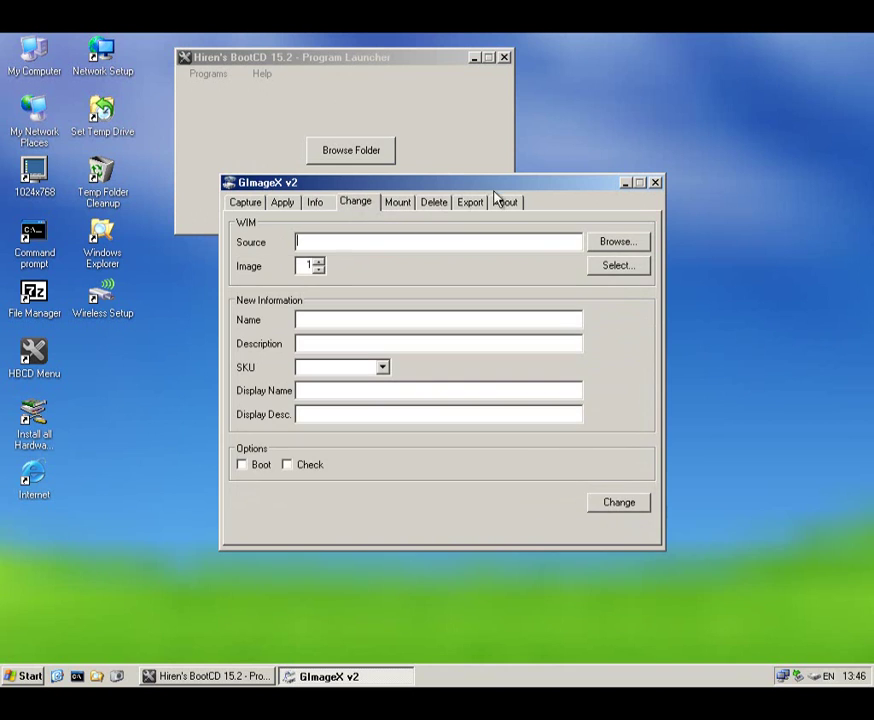
left_click(654, 184)
Launch Image For Windows from the Backup programs and dismiss its trial reminder.
left_click(207, 74)
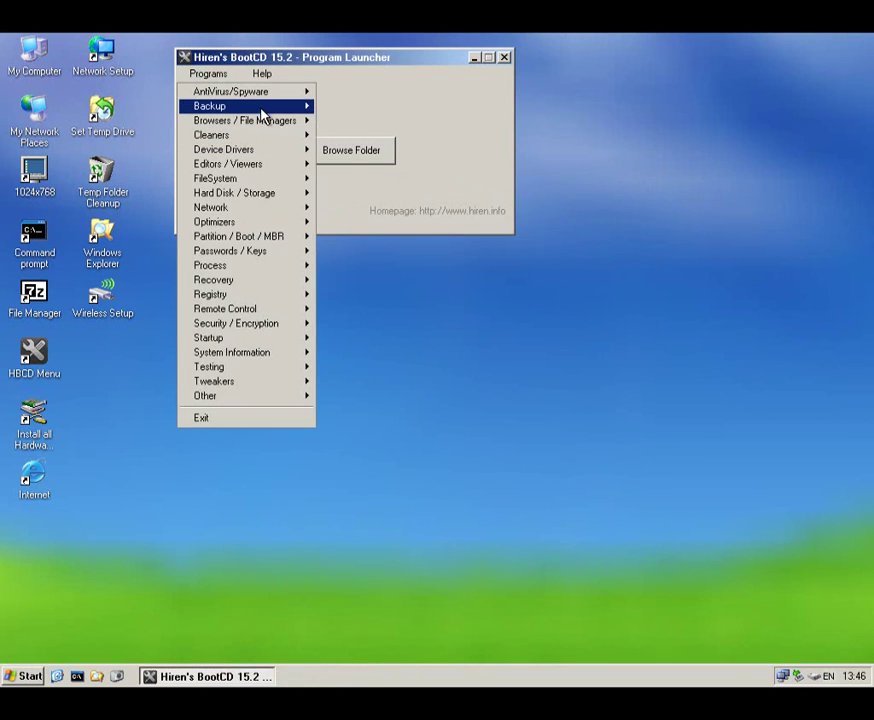
mouse_move(262, 110)
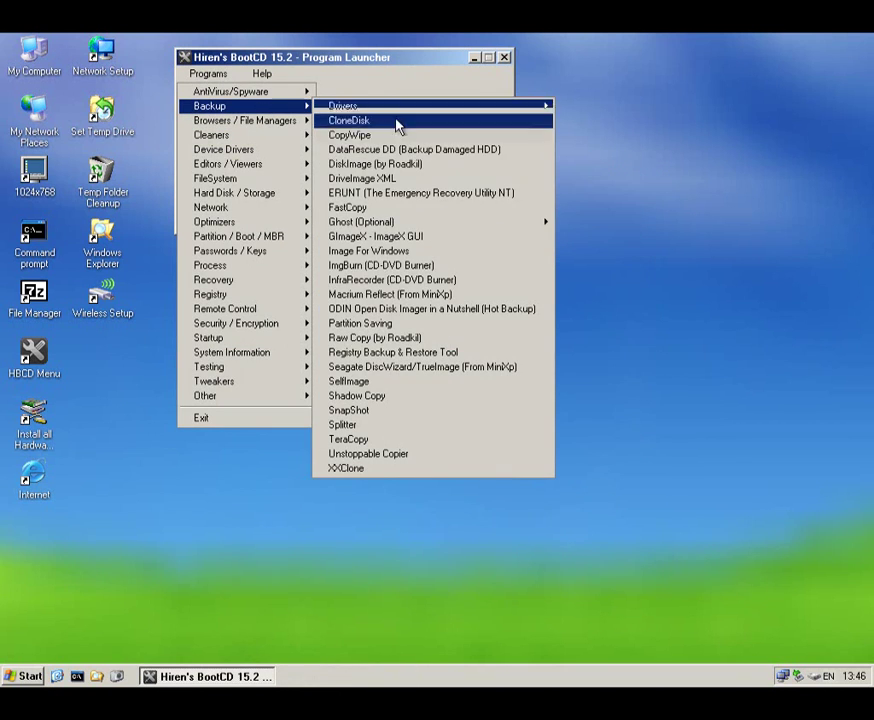
left_click(369, 256)
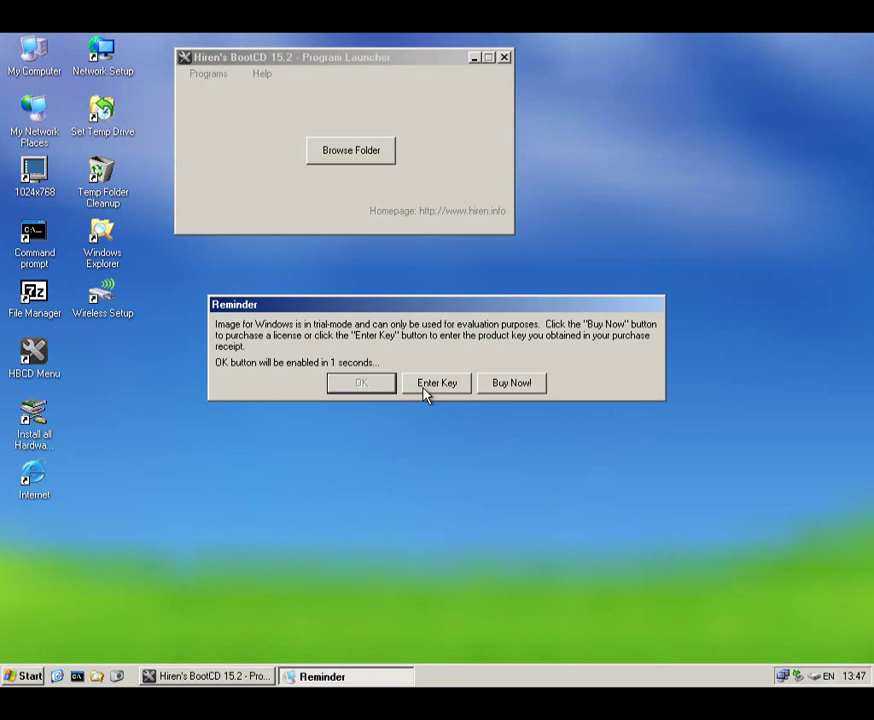
left_click(361, 383)
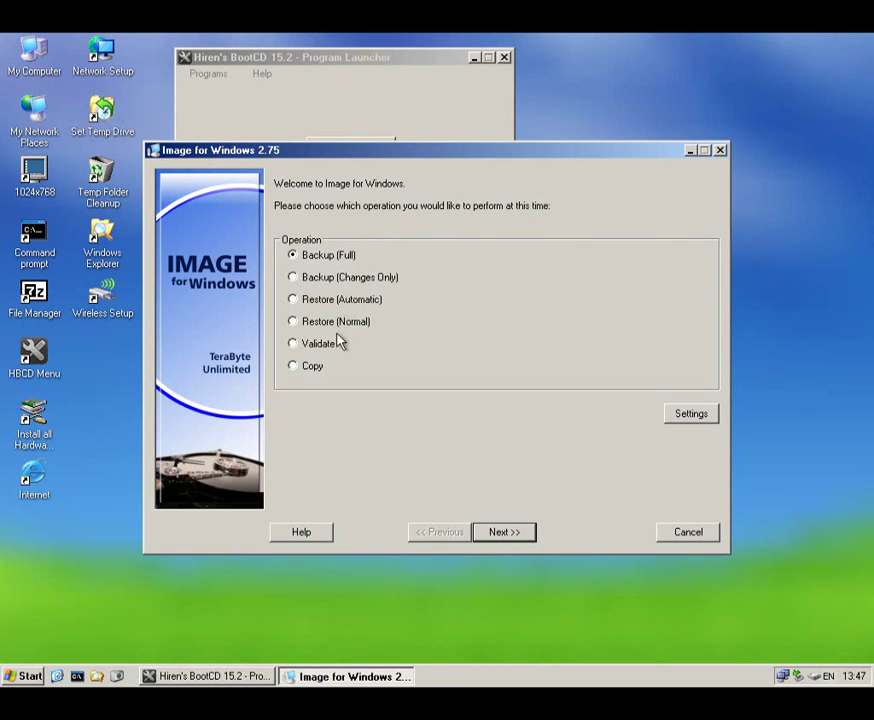
Choose the Backup (Full) operation, check the Image for Windows settings without changing them, and continue to the drive and partition selection.
left_click(293, 345)
left_click(293, 256)
left_click(691, 418)
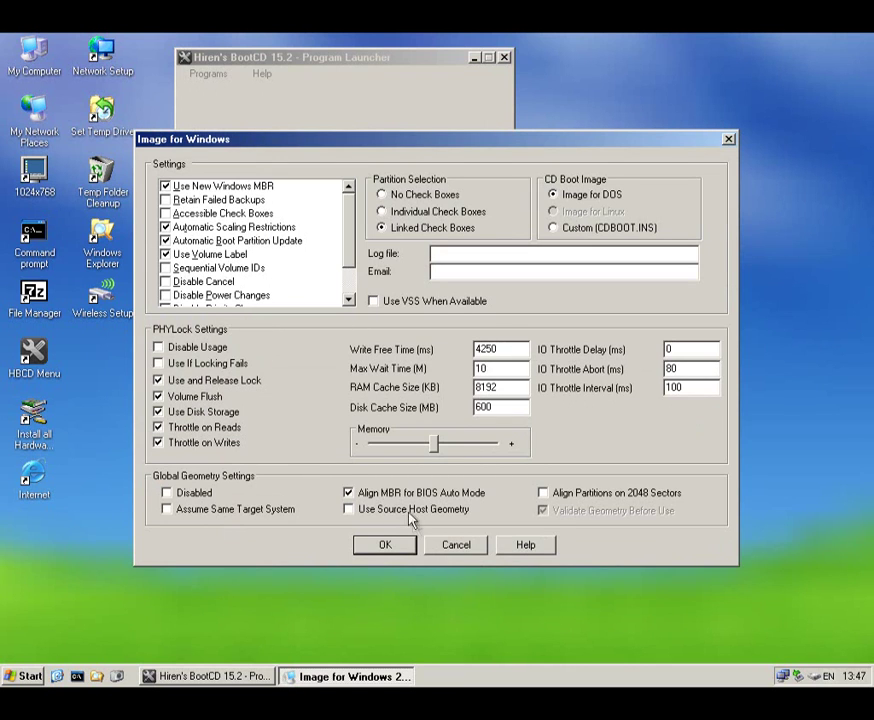
left_click(466, 547)
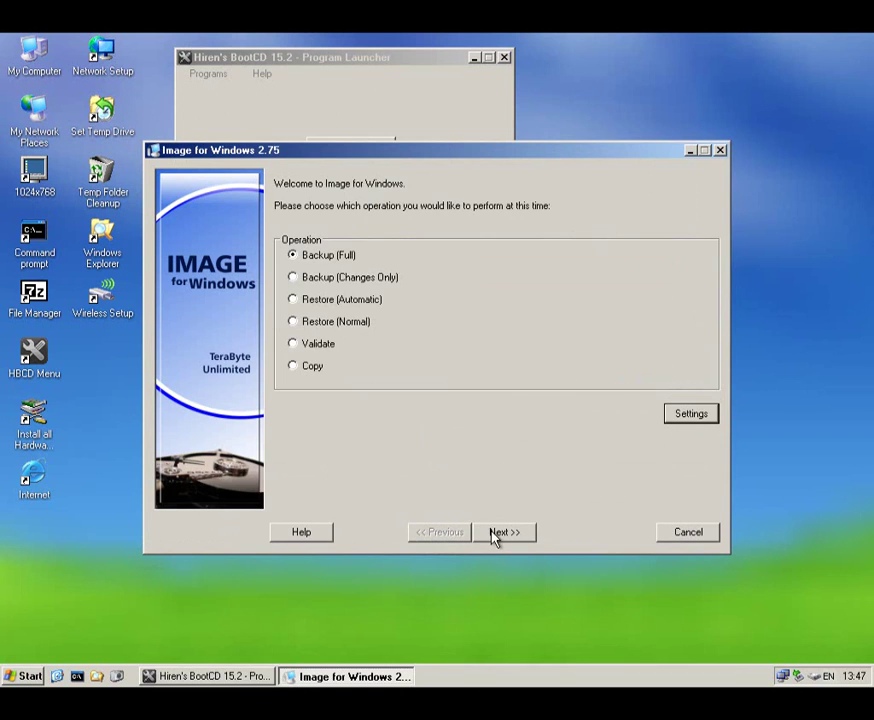
left_click(494, 535)
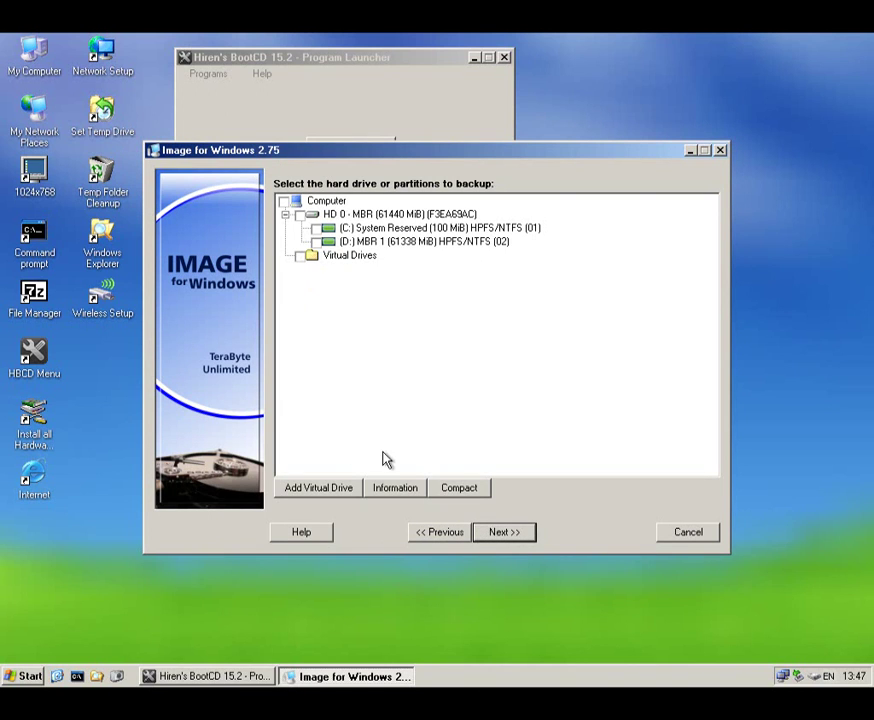
Select the (D:) MBR 1 partition for the full backup and continue to the choice of where to save it.
left_click(502, 537)
left_click(452, 398)
left_click(316, 242)
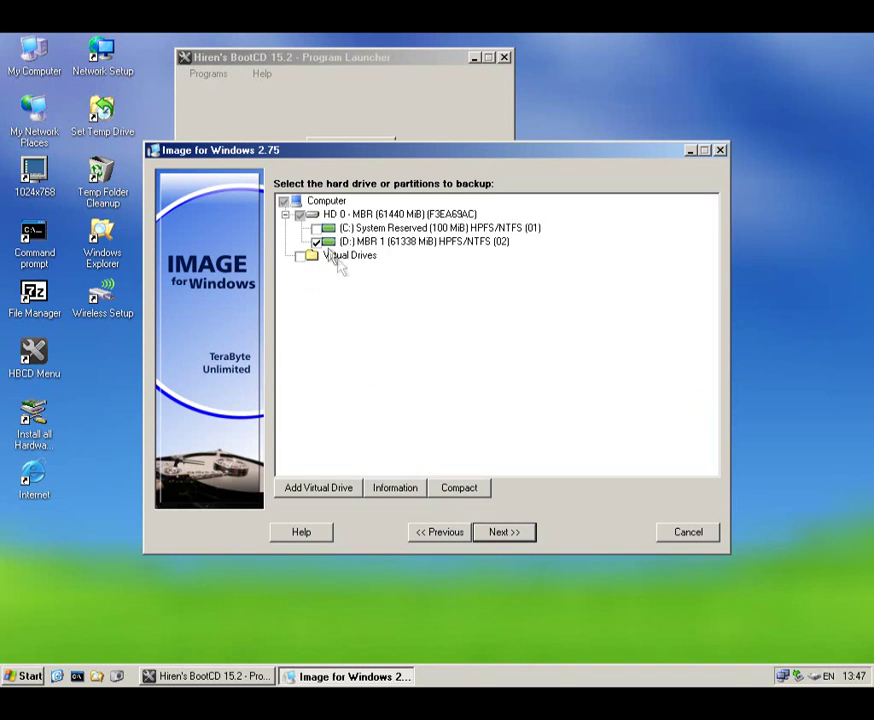
left_click(492, 534)
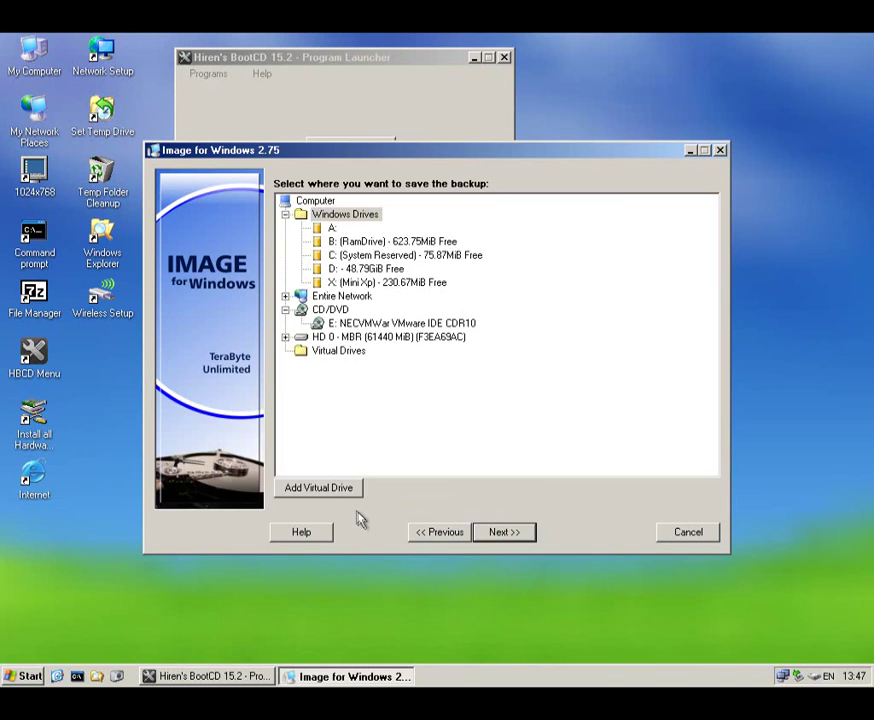
Check the virtual drive file chooser without adding a drive, and cancel the Image for Windows backup wizard.
left_click(330, 489)
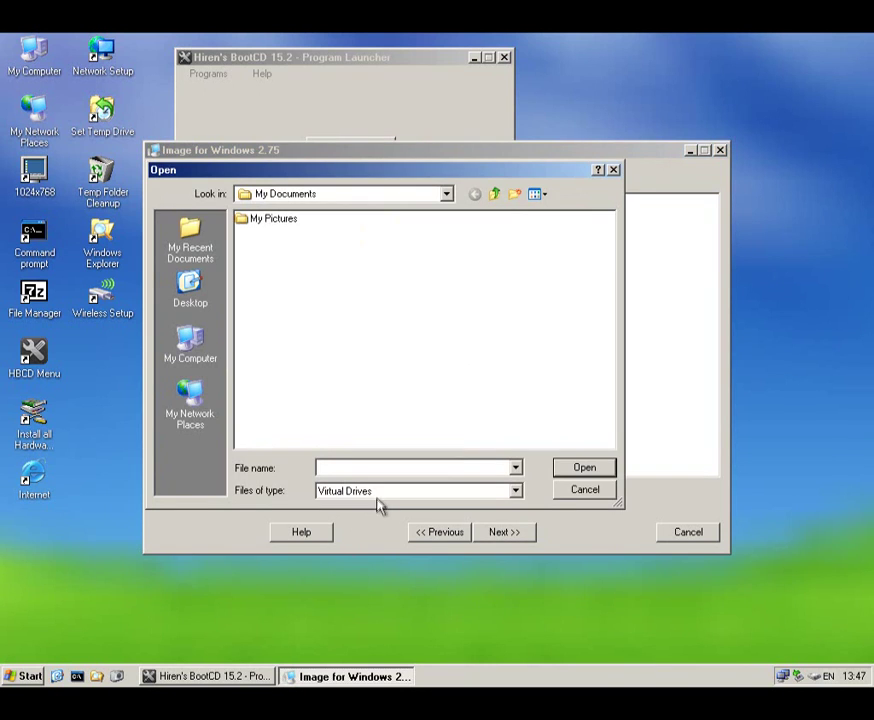
left_click(575, 492)
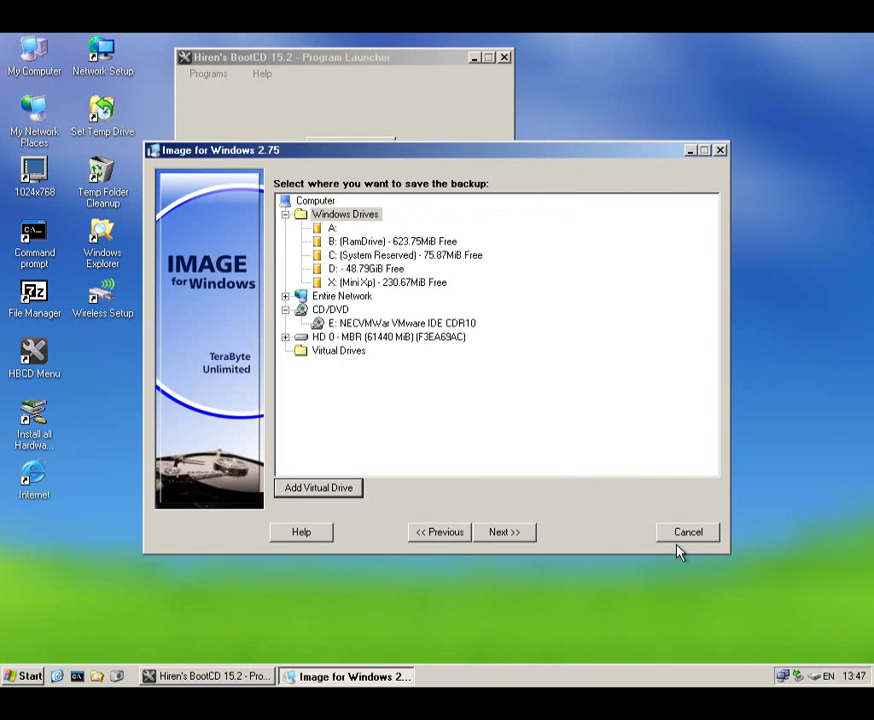
left_click(686, 533)
Launch ImgBurn (CD-DVD Burner) from the Backup programs, view its disc and image operations, and close it.
left_click(208, 74)
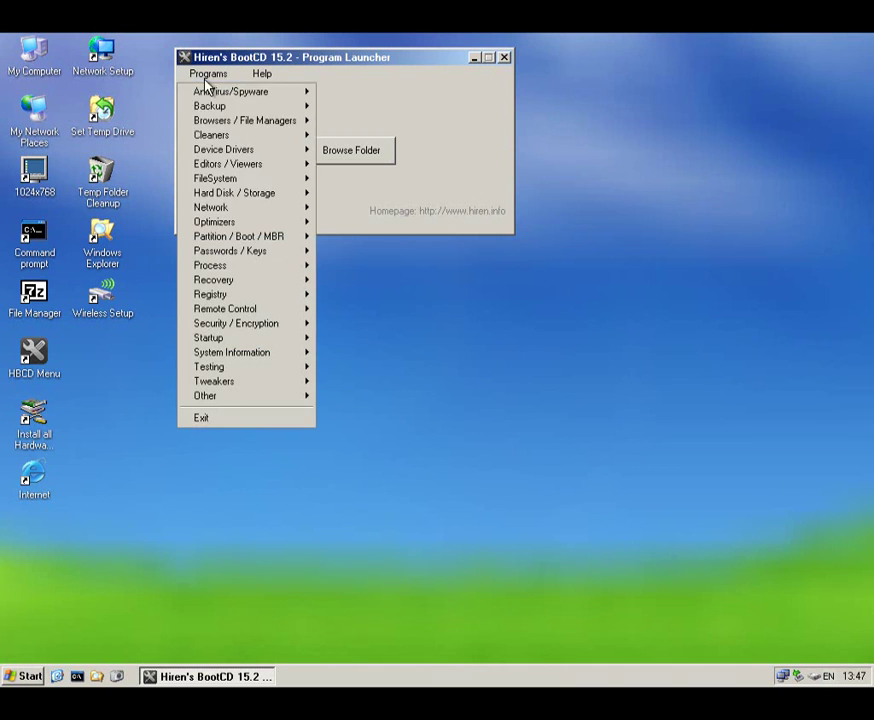
mouse_move(250, 106)
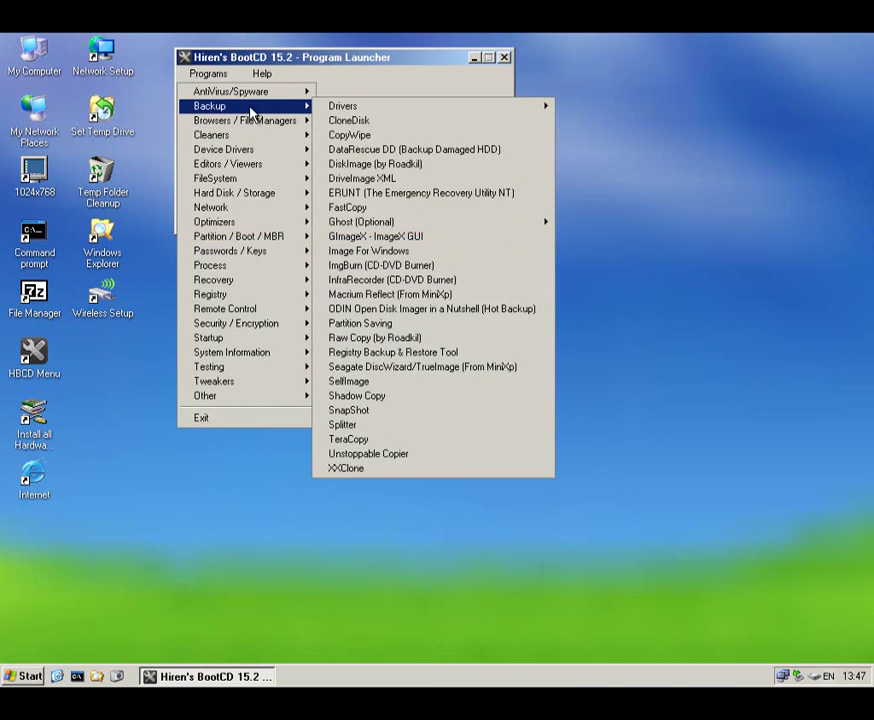
left_click(406, 268)
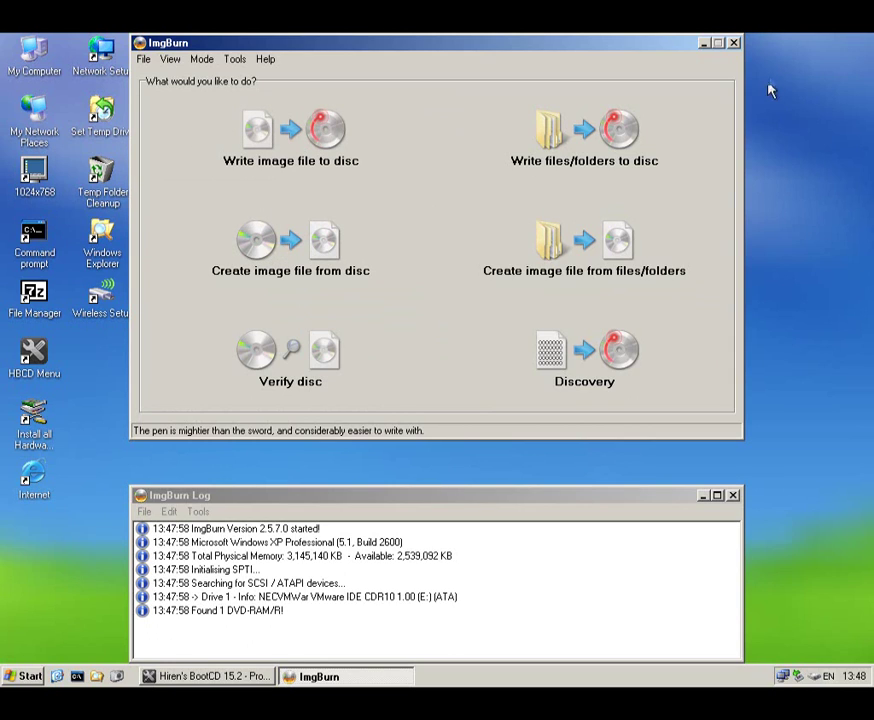
left_click(733, 43)
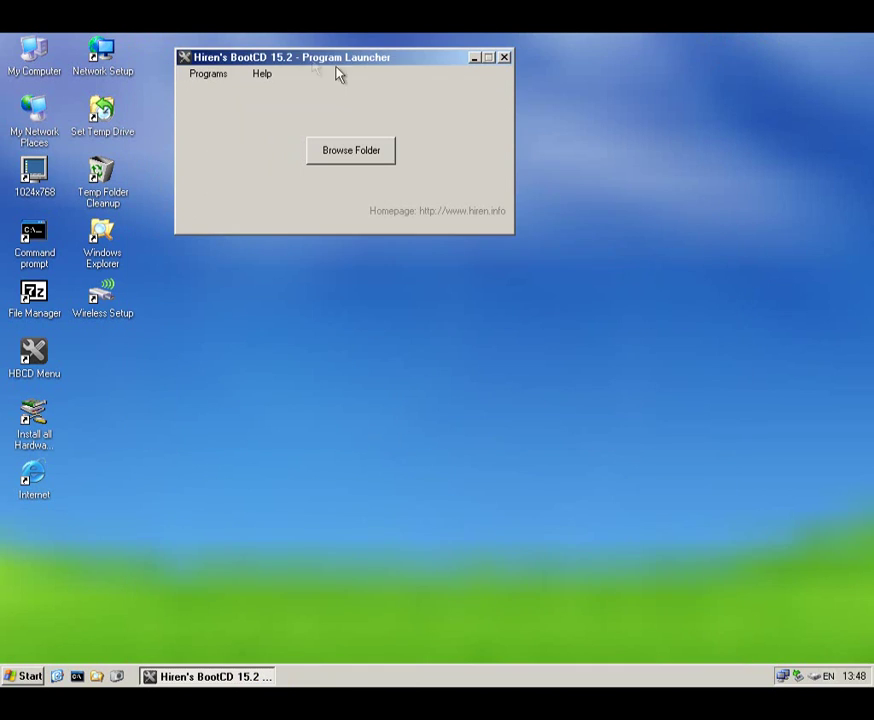
Launch InfraRecorder (CD-DVD Burner) from the Backup programs, look through its disc actions, and close it.
left_click(190, 72)
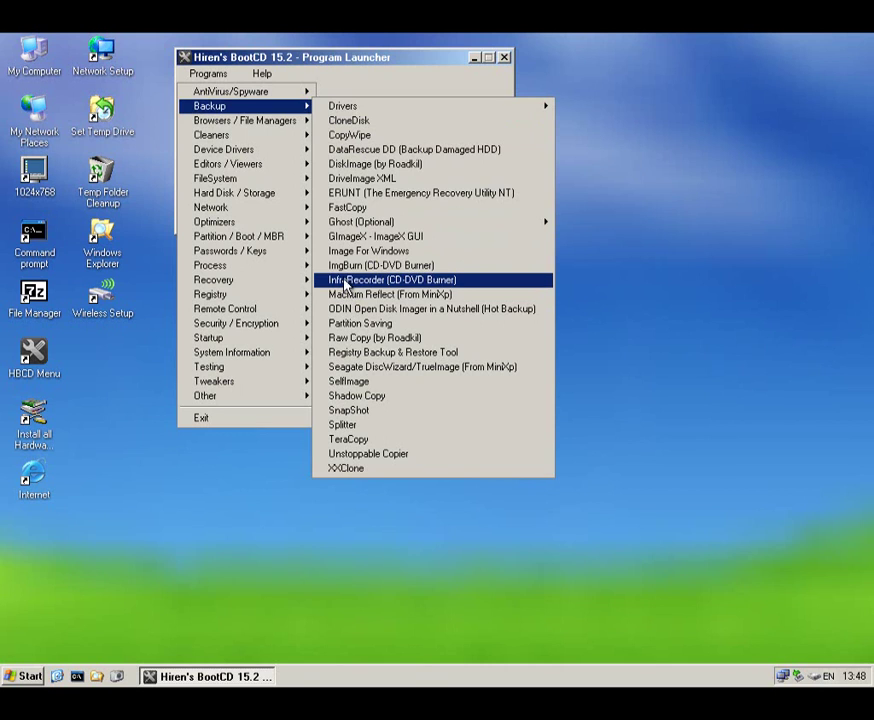
left_click(355, 280)
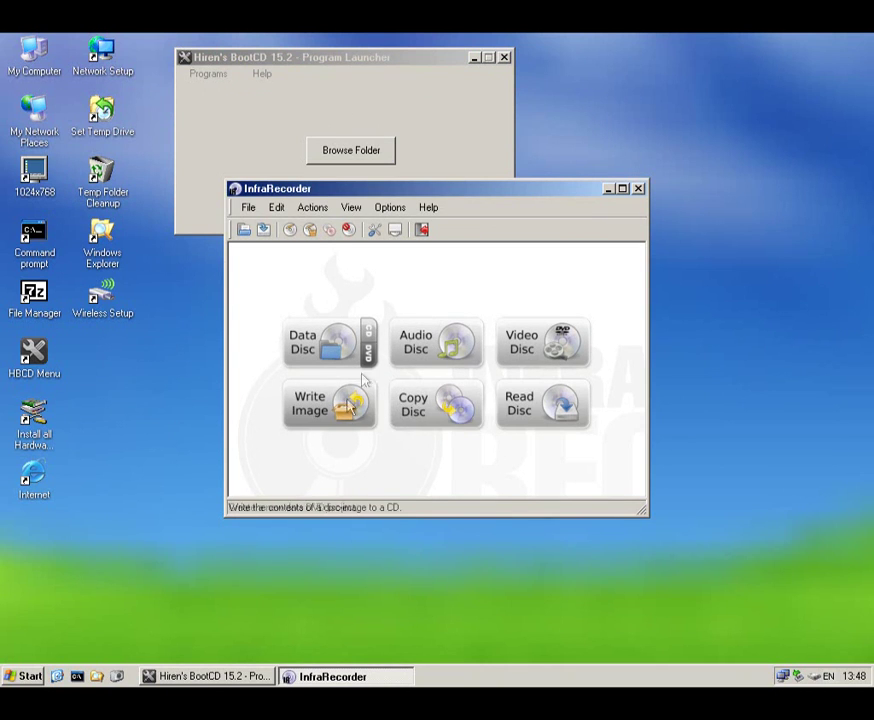
left_click(312, 208)
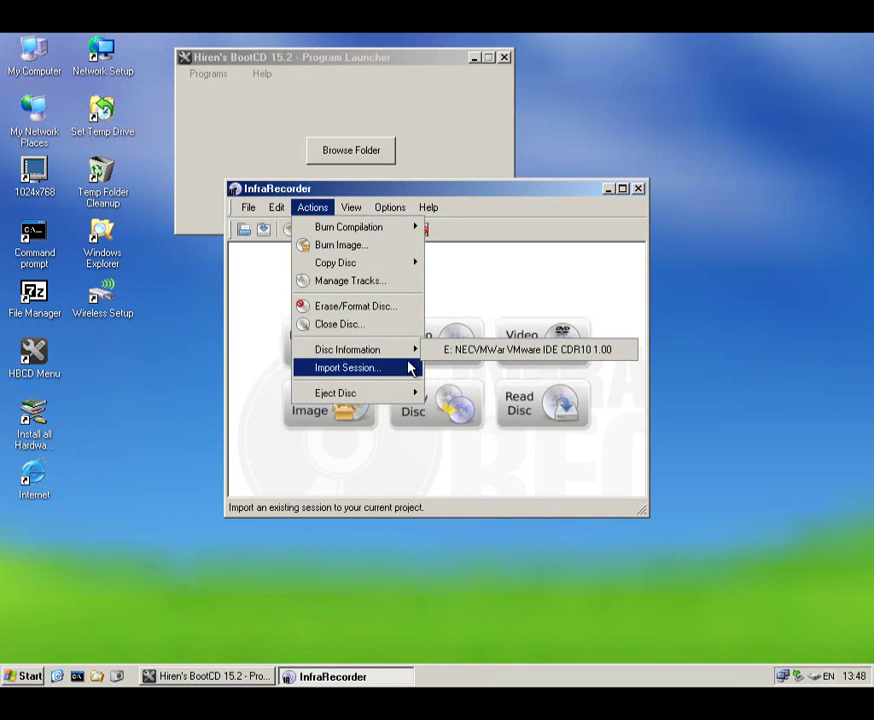
left_click(457, 288)
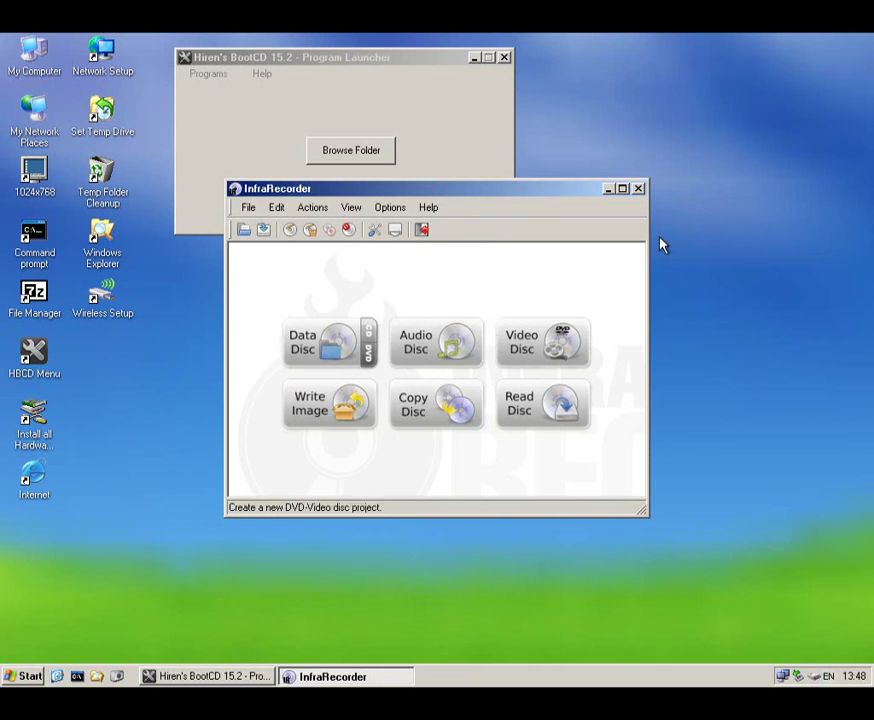
left_click(638, 190)
Launch Macrium Reflect (From MiniXp) from the Backup programs, look over its imaging and network options, and close it.
left_click(212, 76)
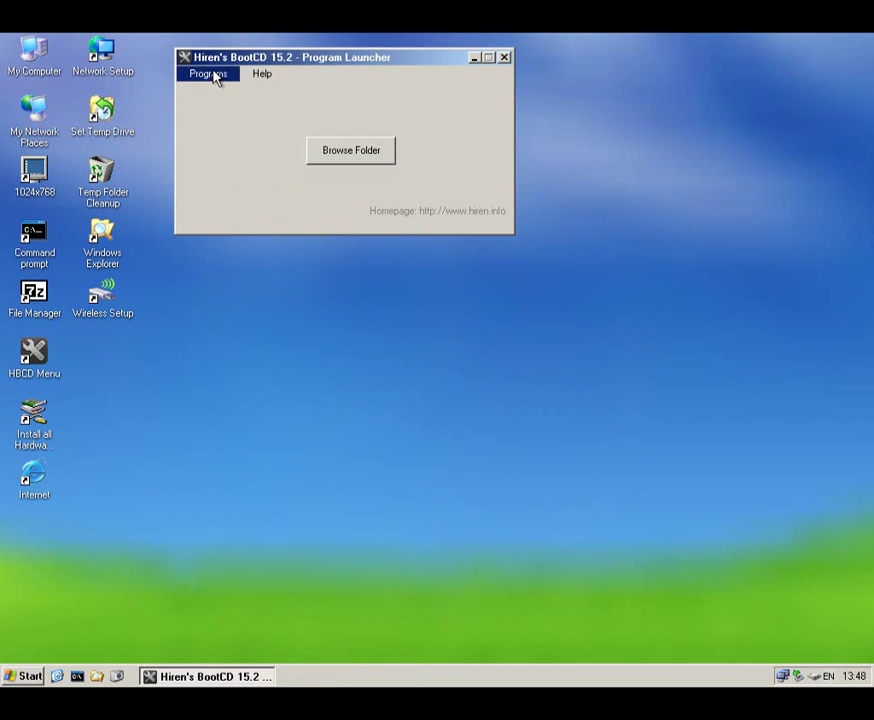
mouse_move(268, 110)
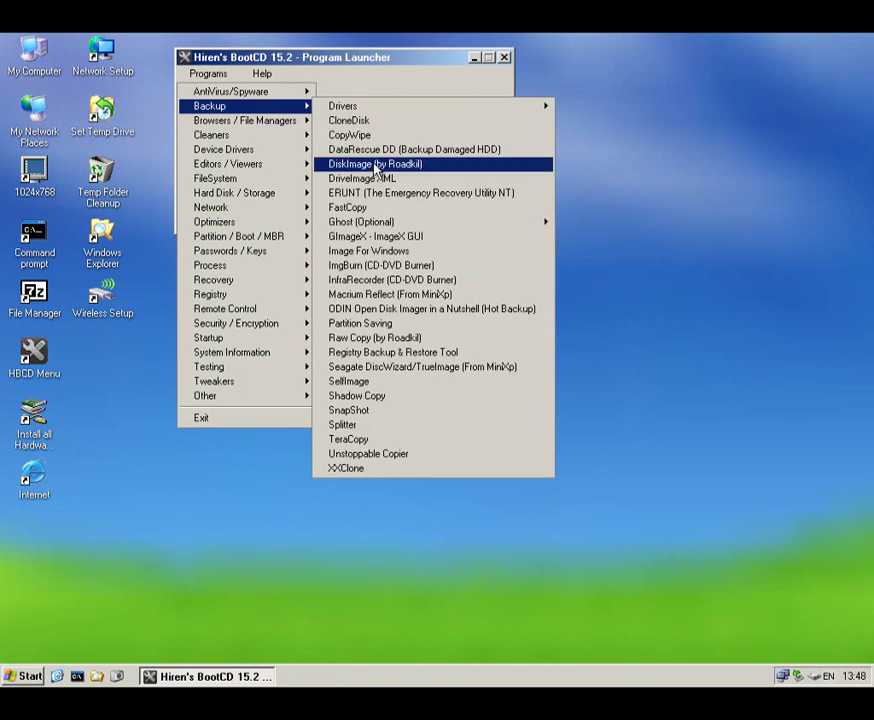
left_click(429, 299)
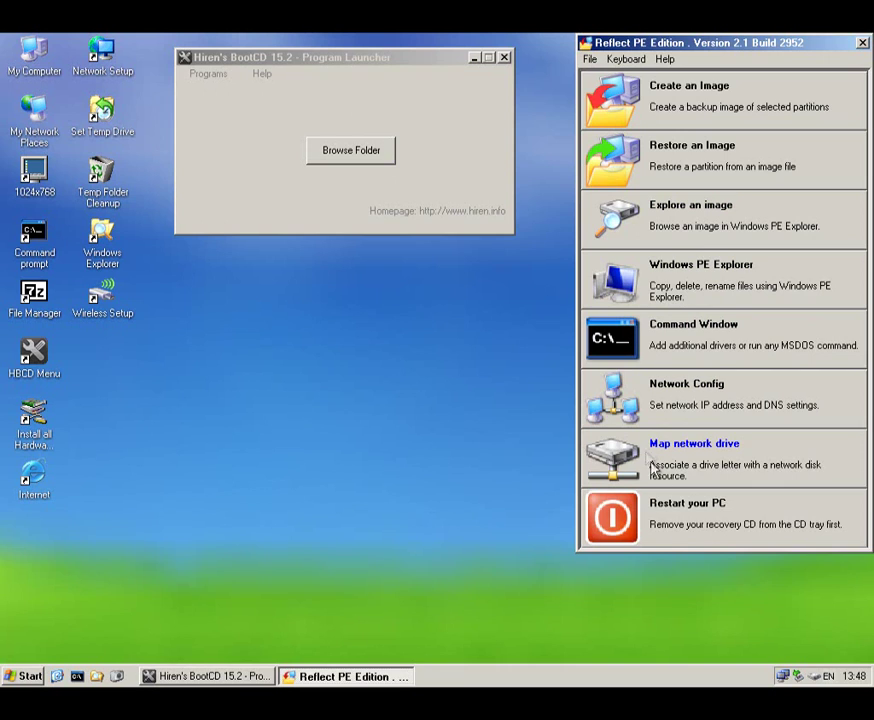
left_click(590, 59)
left_click(731, 45)
left_click(864, 45)
Launch ODIN Open Disk Imager in a Nutshell (Hot Backup) from the Backup programs.
left_click(208, 74)
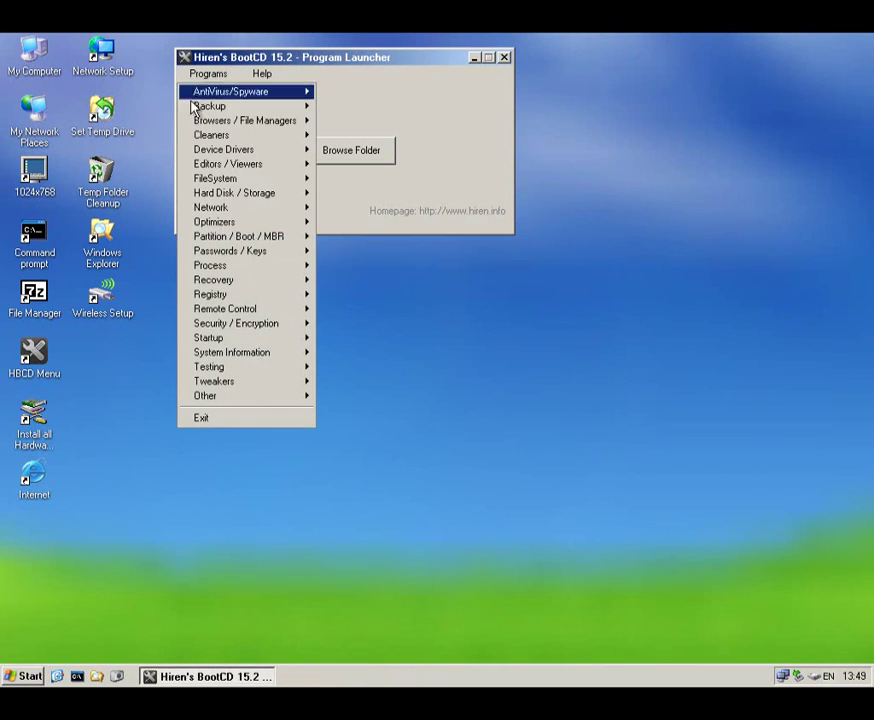
mouse_move(224, 110)
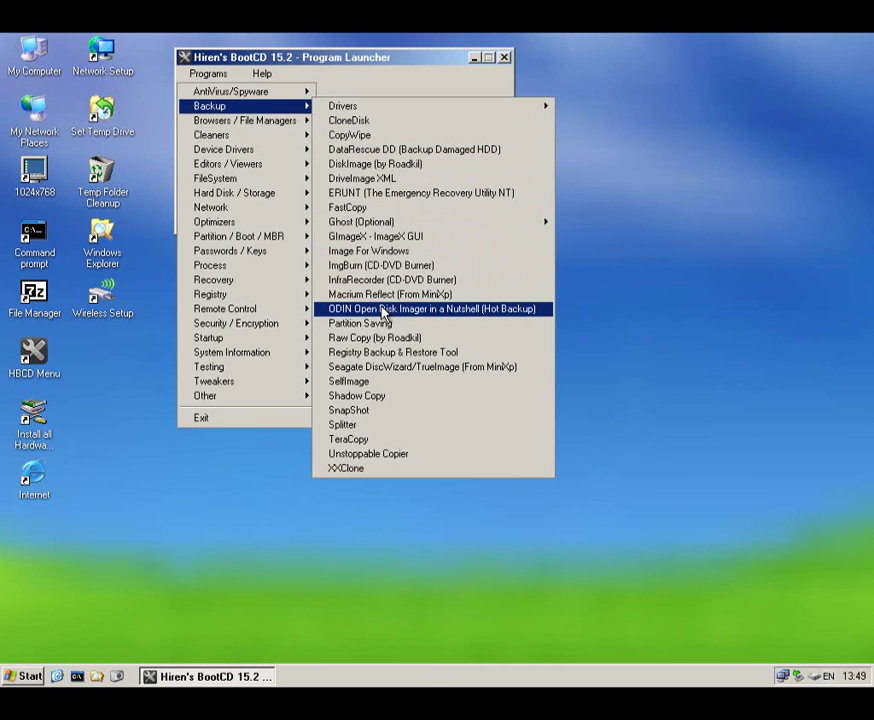
left_click(383, 312)
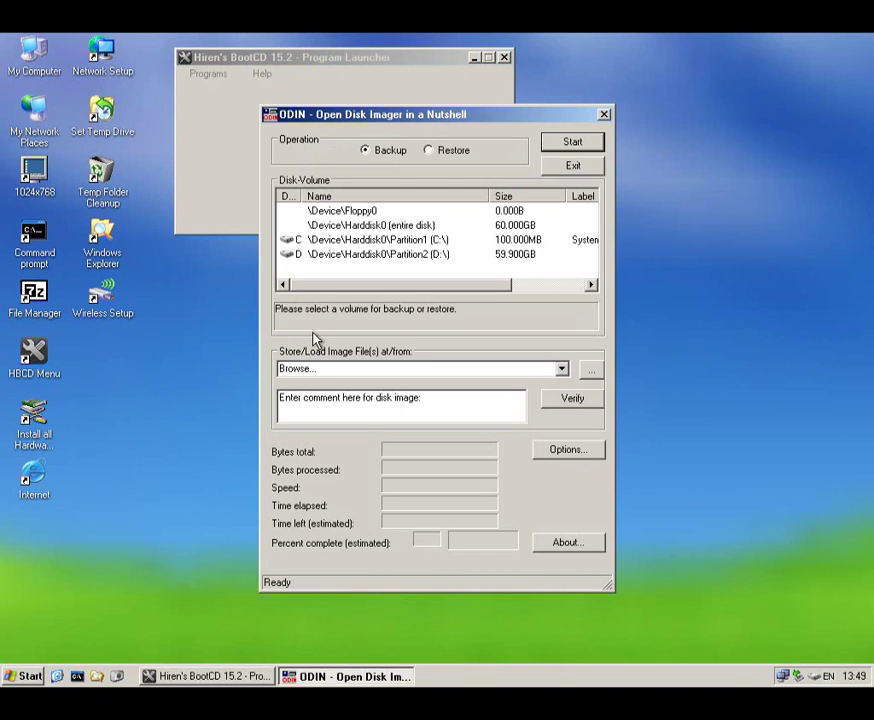
Select the \Device\Floppy0 volume in ODIN, compare the Backup and Restore operations, and close the program.
left_click(351, 216)
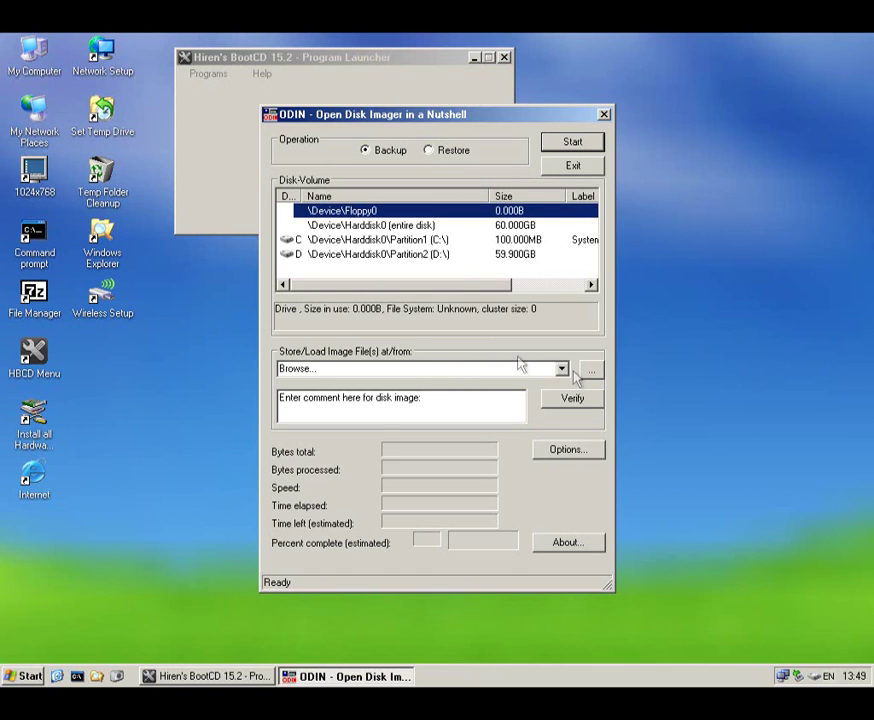
left_click(428, 151)
left_click(378, 149)
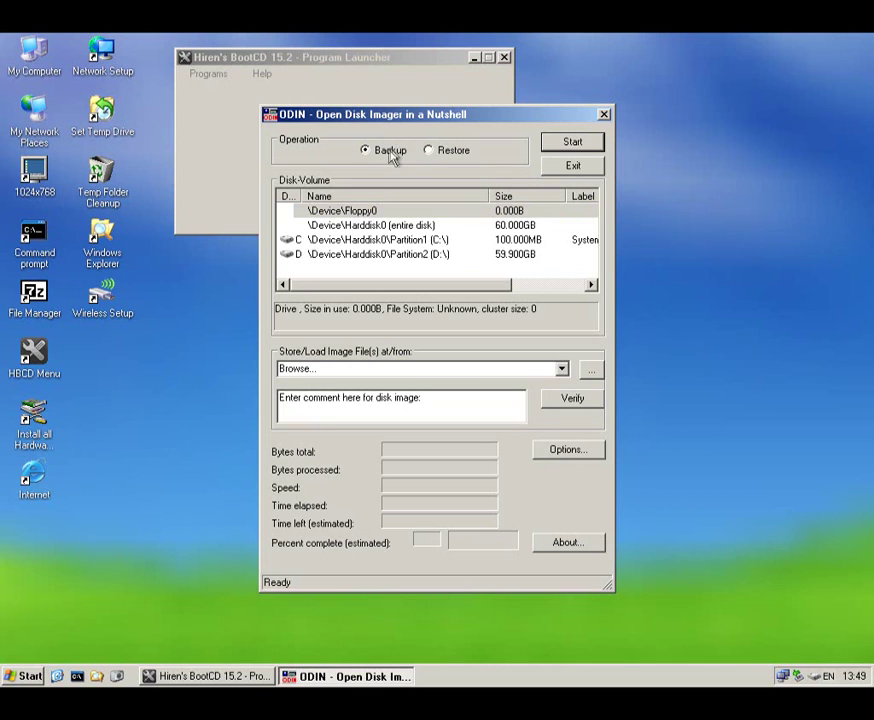
left_click(428, 151)
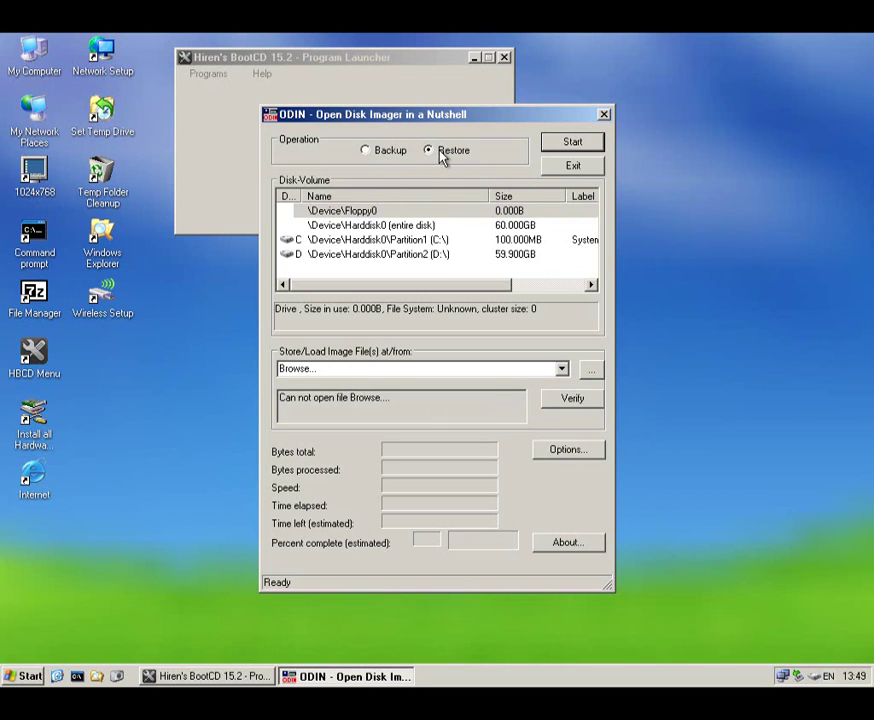
left_click(604, 114)
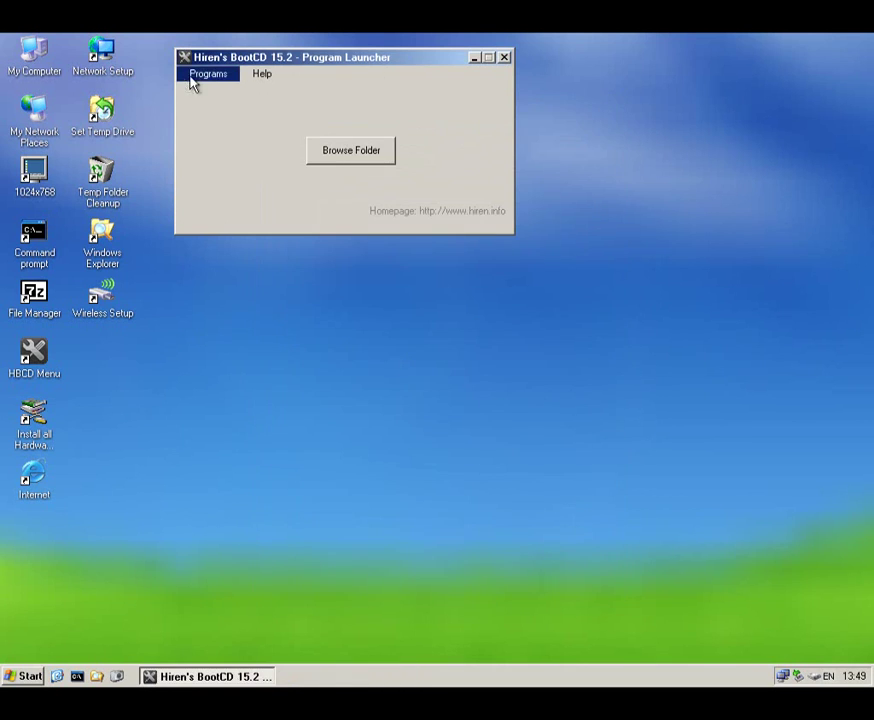
Launch Partition Saving from the Backup programs, view its list of actions, and close it.
left_click(196, 78)
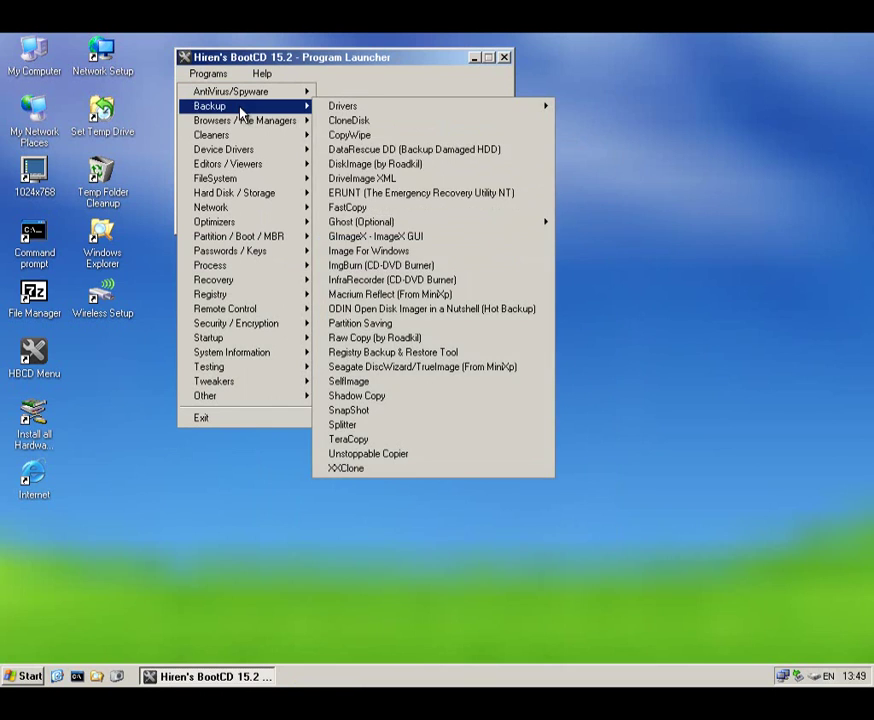
left_click(391, 326)
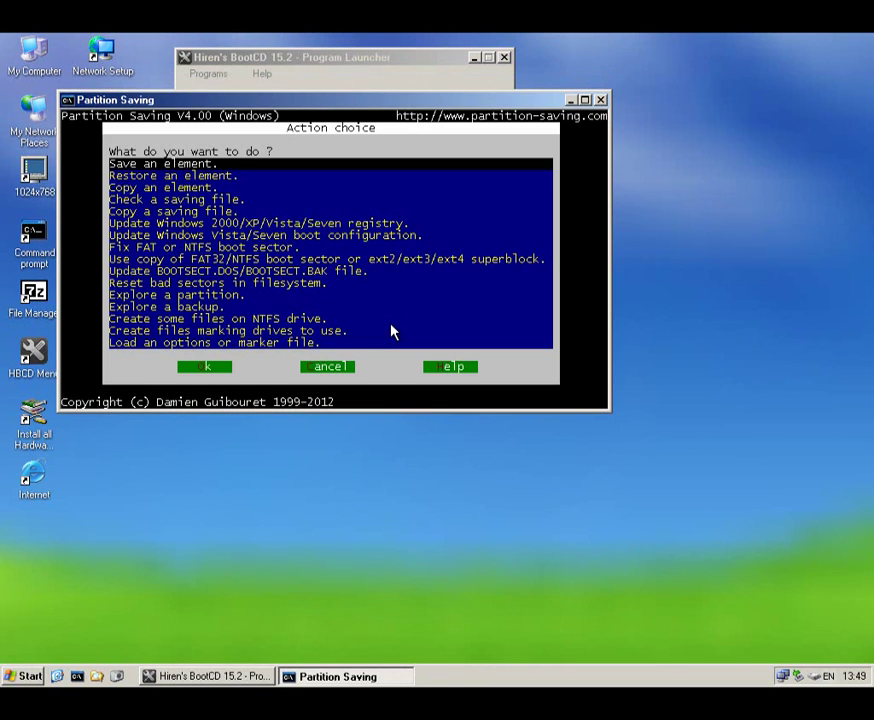
left_click(601, 100)
Launch Raw Copy (by Roadkil) from the Backup programs, accept its license agreement, view the copy options, and close it.
left_click(216, 76)
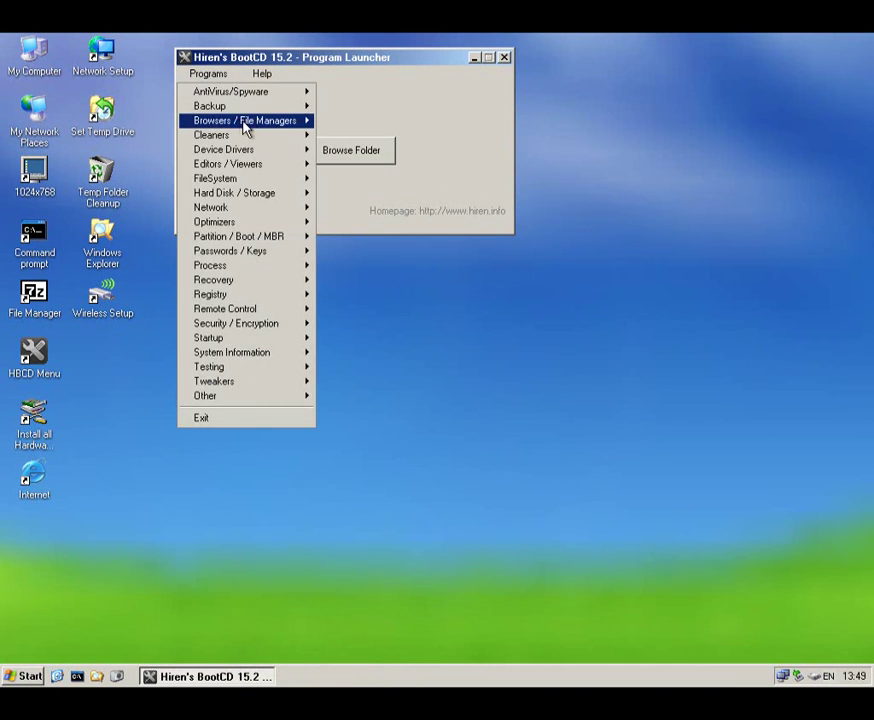
mouse_move(262, 107)
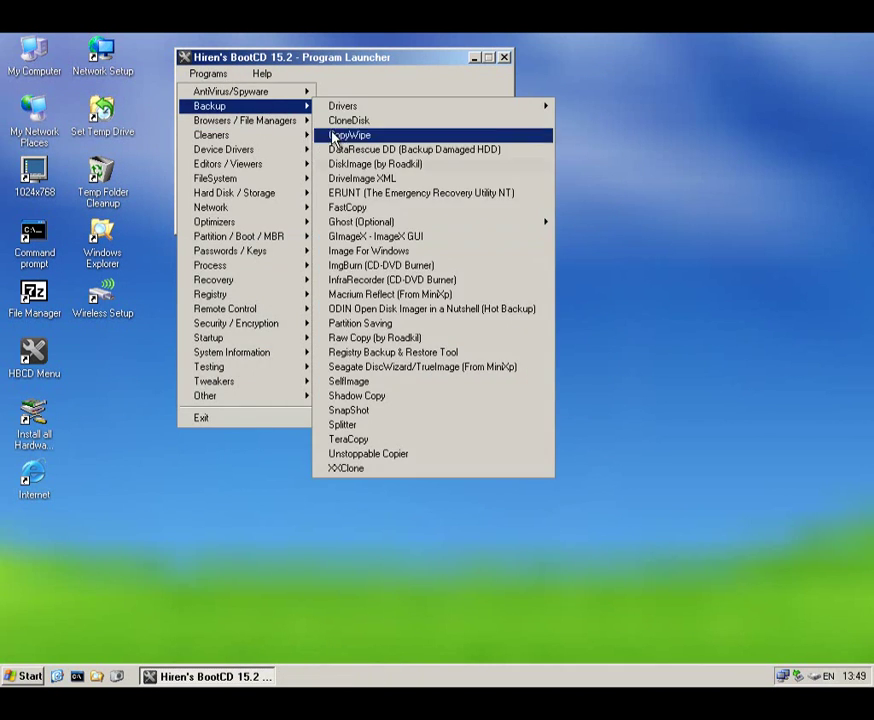
left_click(414, 340)
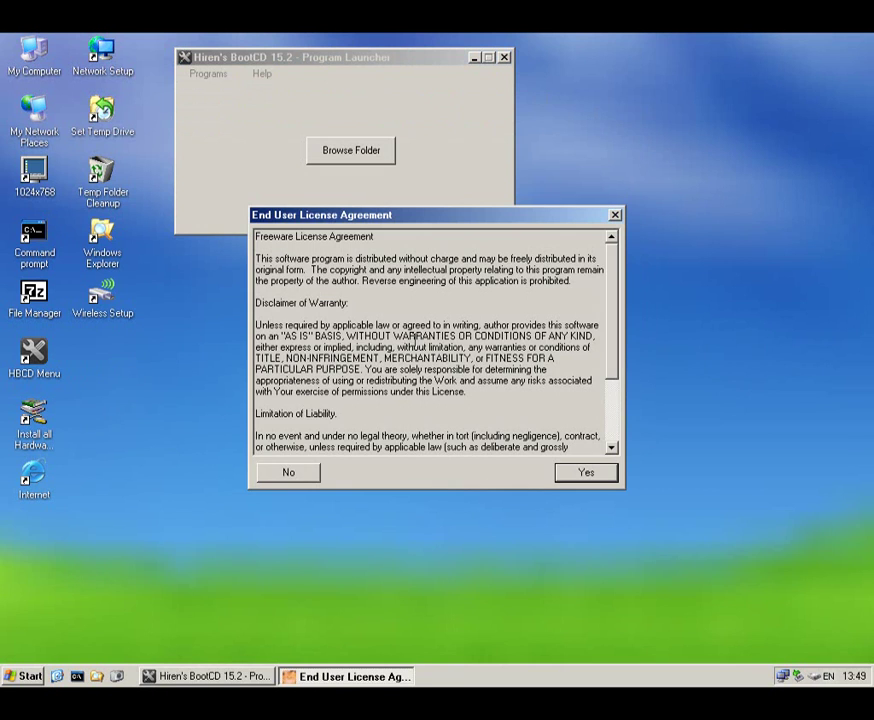
left_click(584, 477)
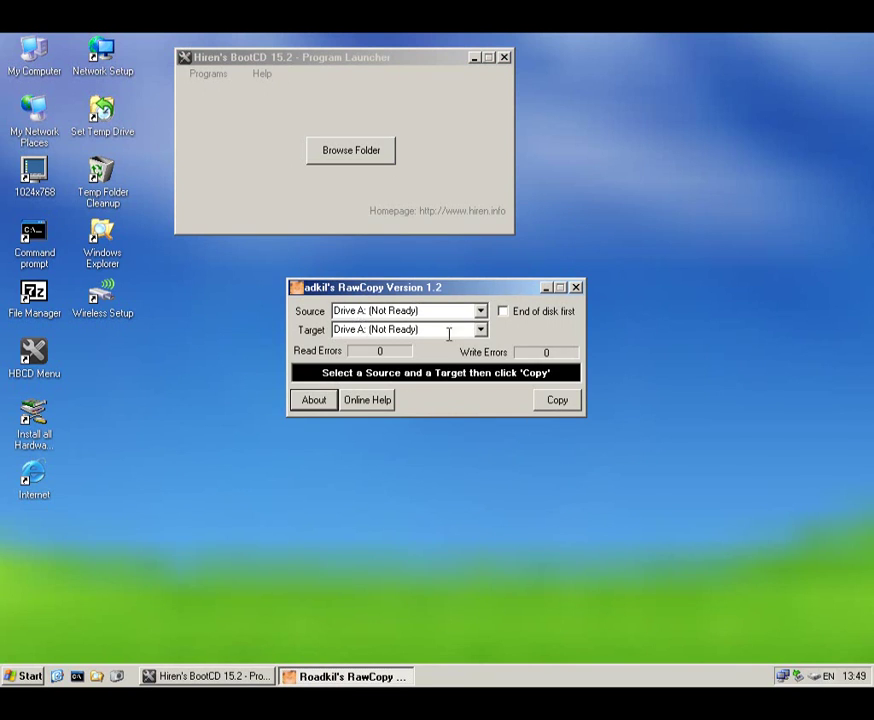
left_click(576, 287)
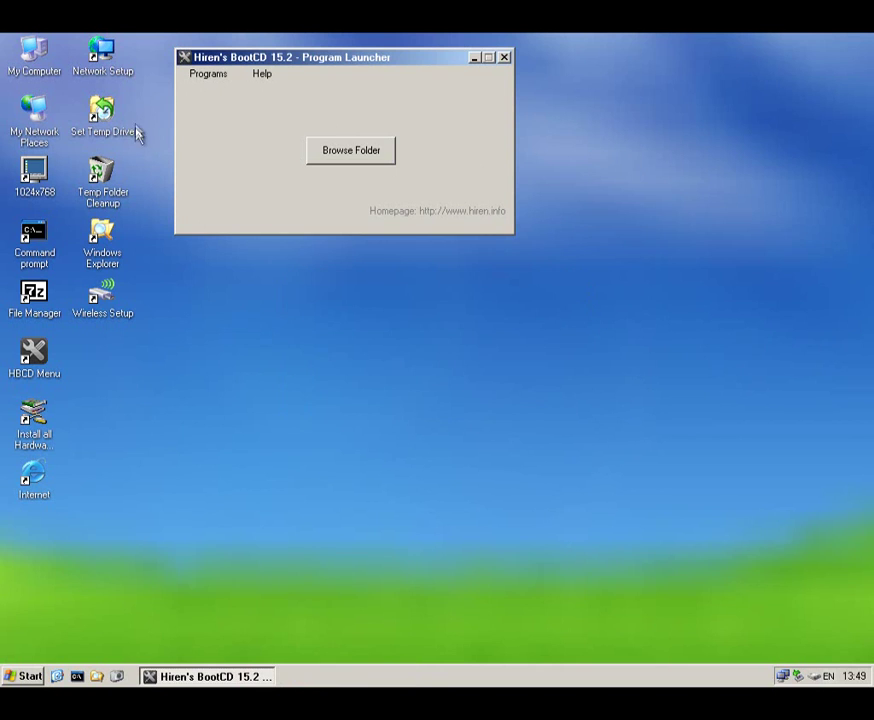
Launch the Registry Backup & Restore Tool from the Backup programs.
left_click(208, 74)
mouse_move(238, 111)
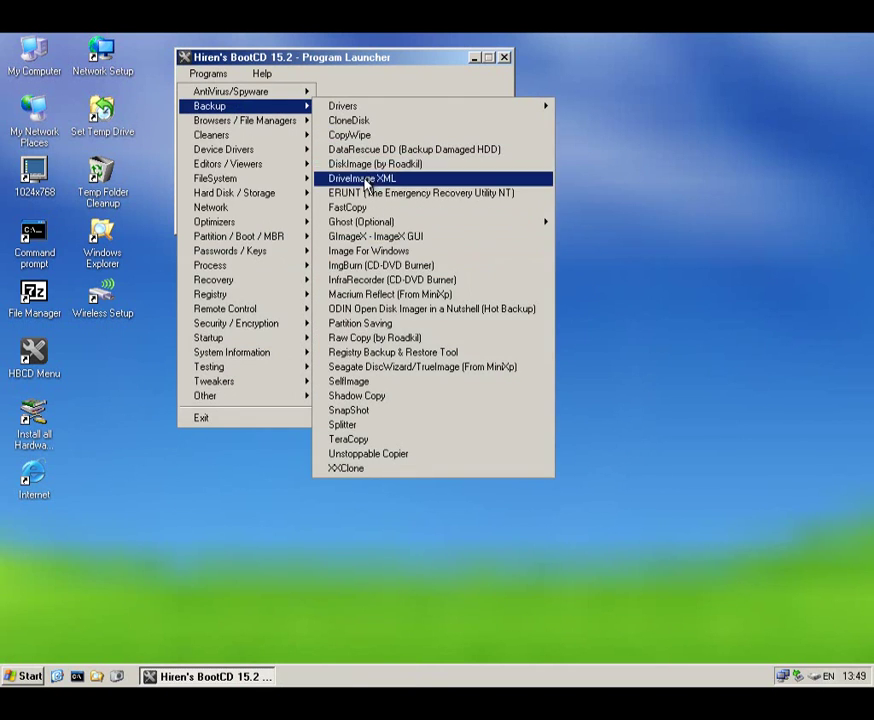
left_click(358, 353)
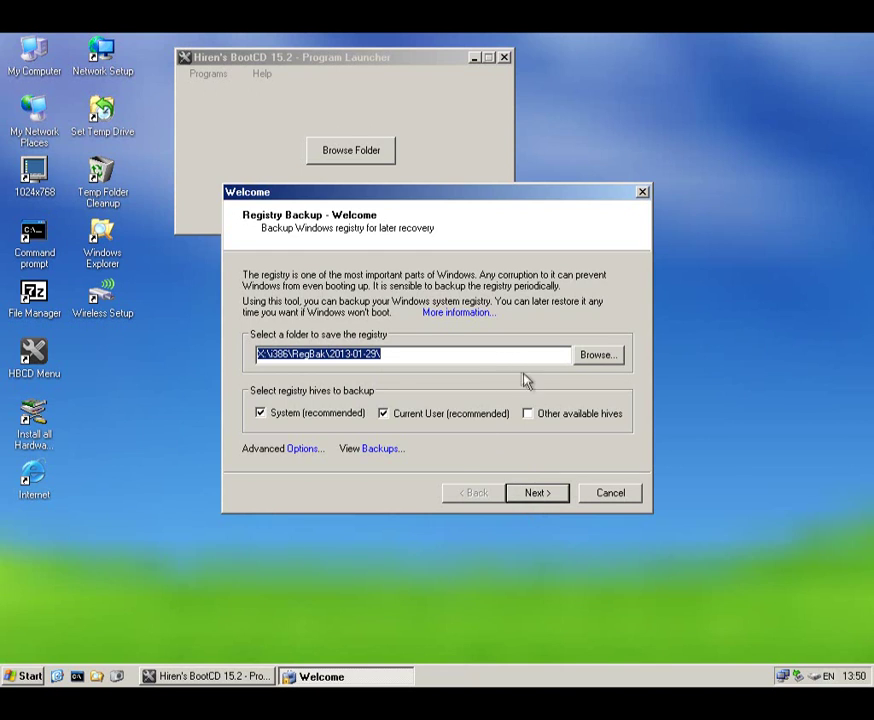
Try to back up the System and Current User registry hives to a new X:\i386\RegBak\2013-01-29\ folder, and show the progress log.
left_click(538, 494)
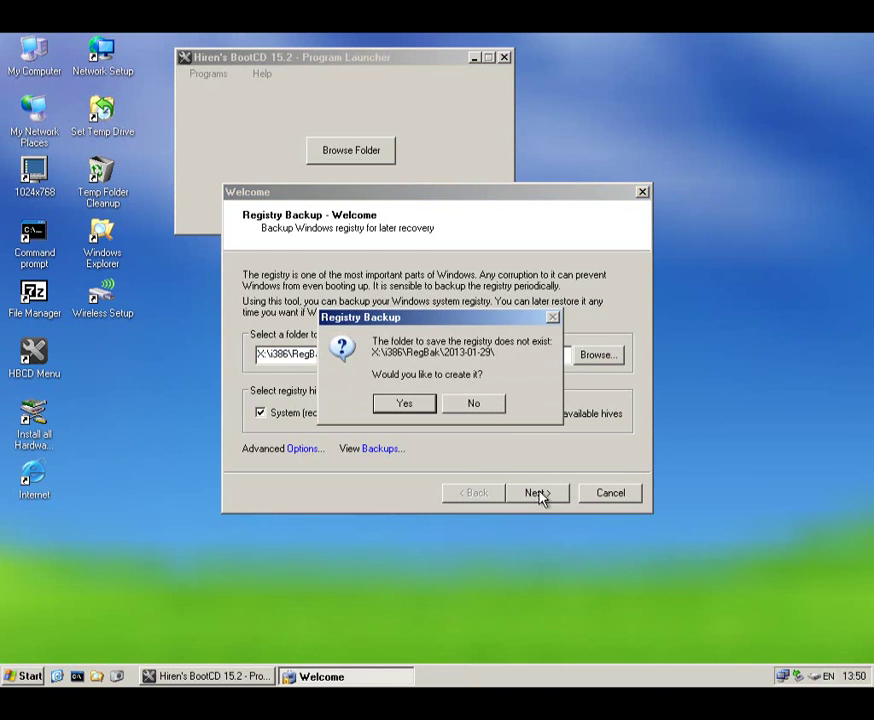
left_click(420, 402)
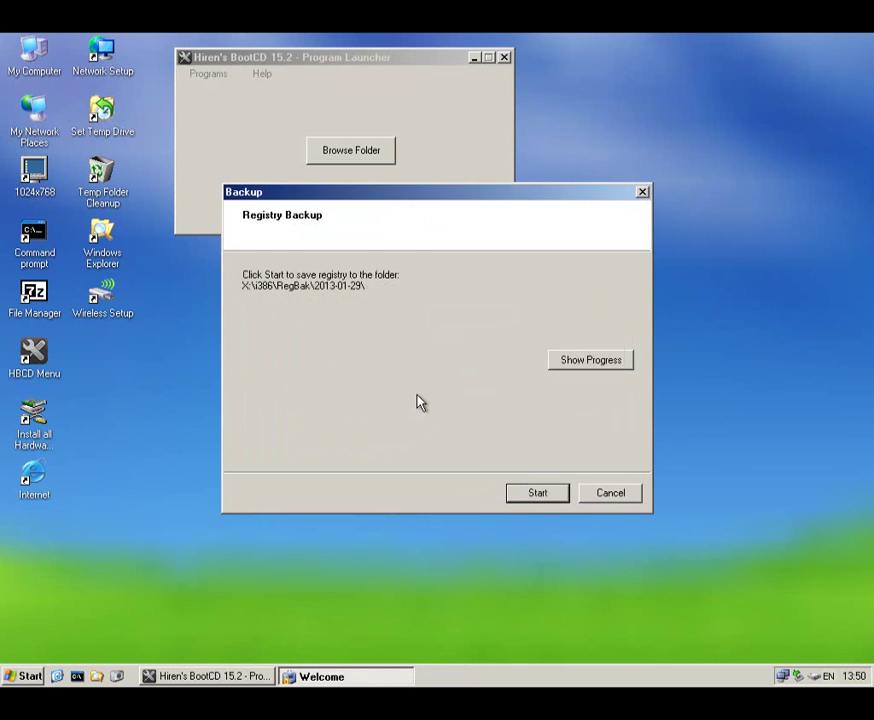
left_click(522, 504)
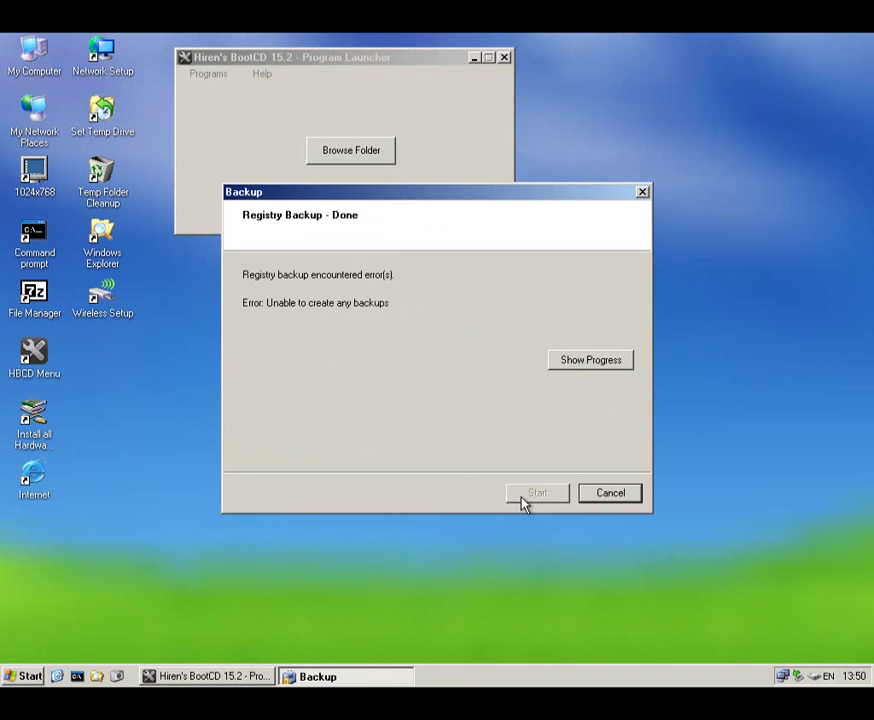
left_click(578, 361)
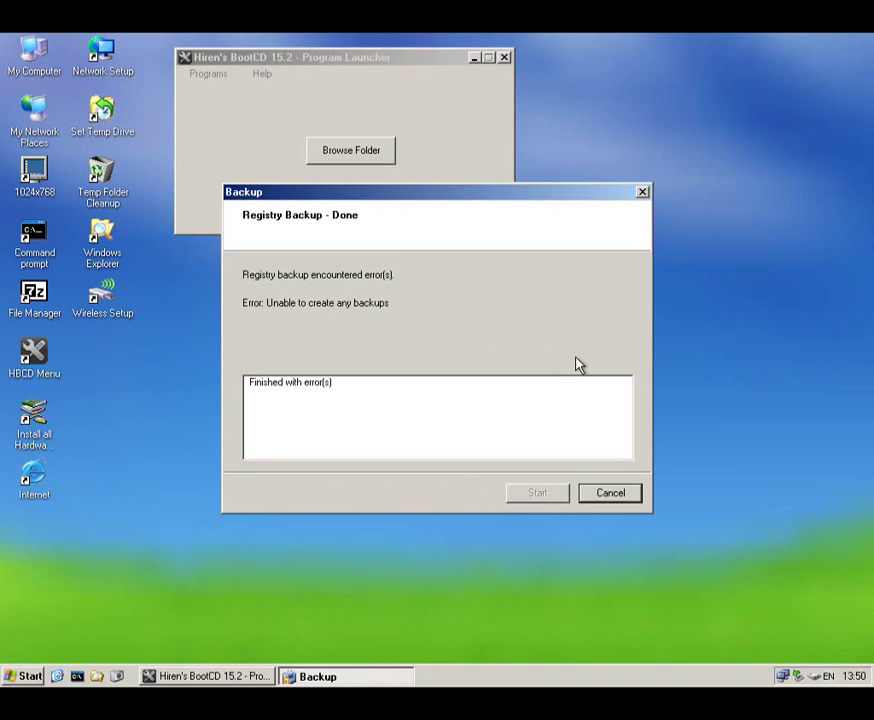
Close the registry backup and launch Seagate DiscWizard/TrueImage (From MiniXp) from the Backup programs, dismissing the device error.
left_click(613, 494)
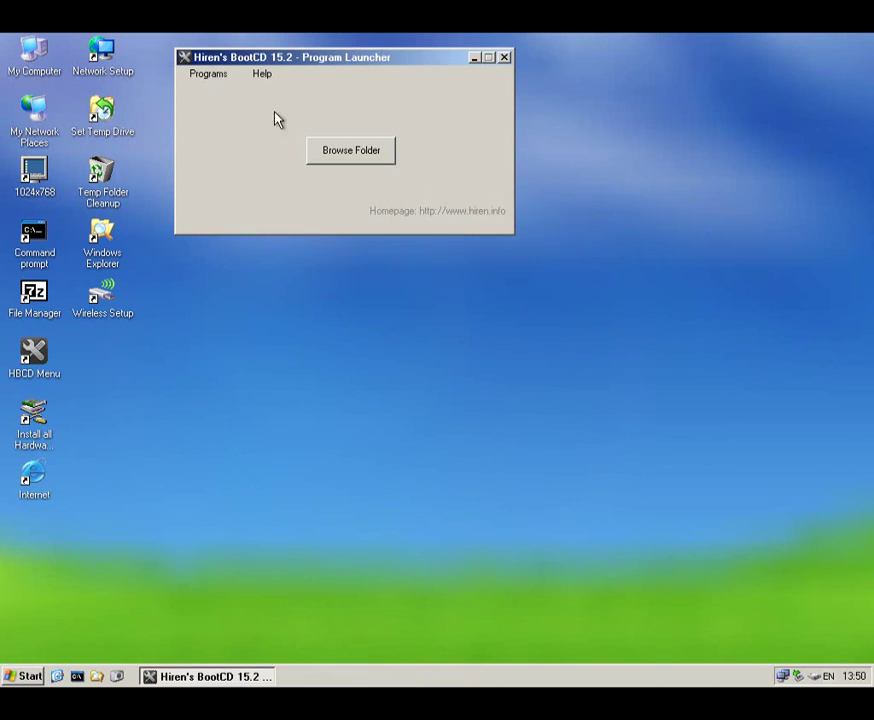
left_click(204, 76)
mouse_move(232, 108)
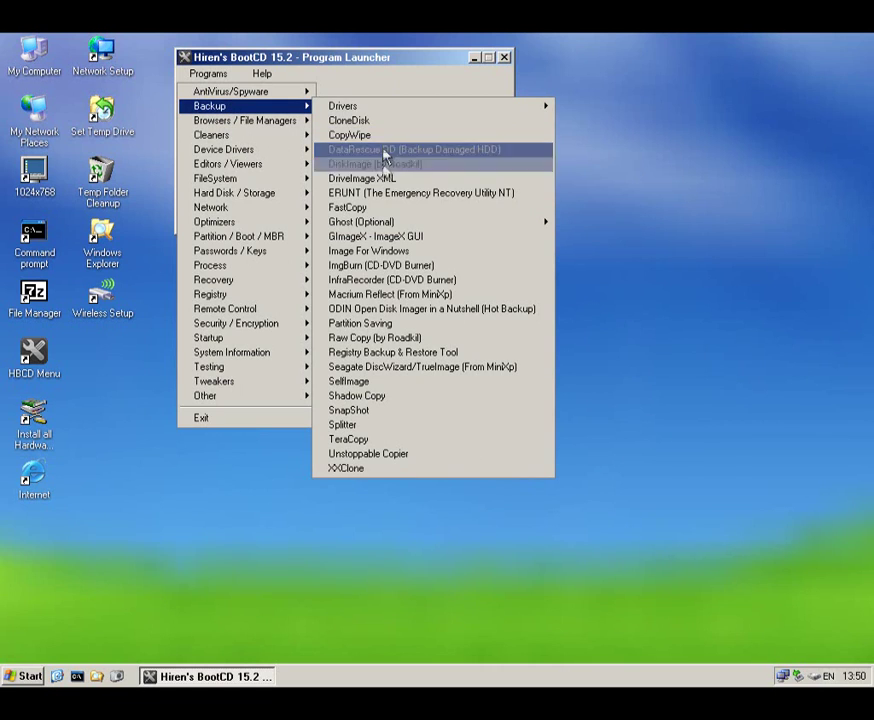
left_click(404, 370)
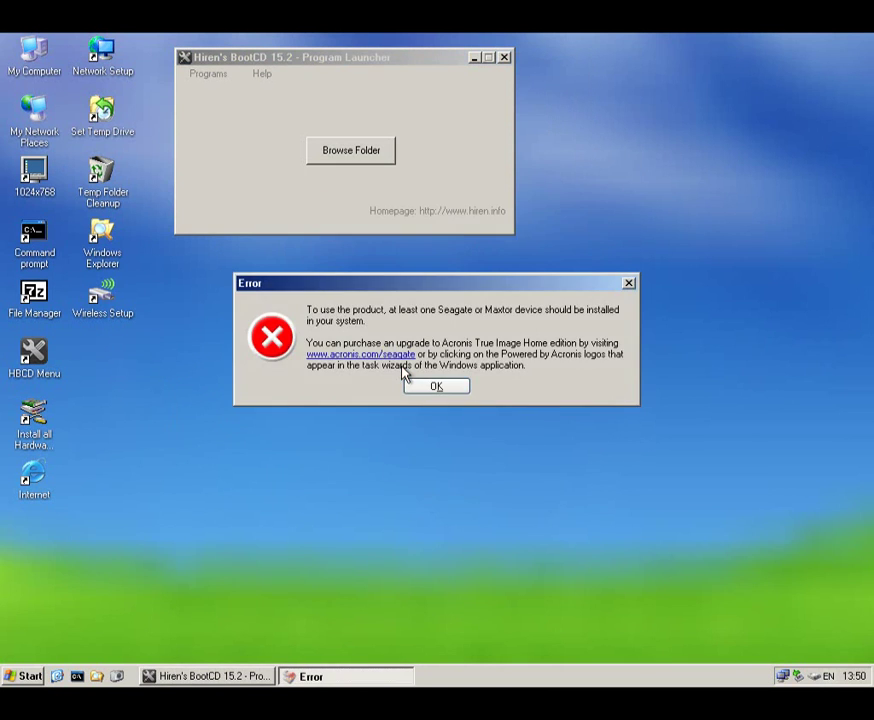
key("Return")
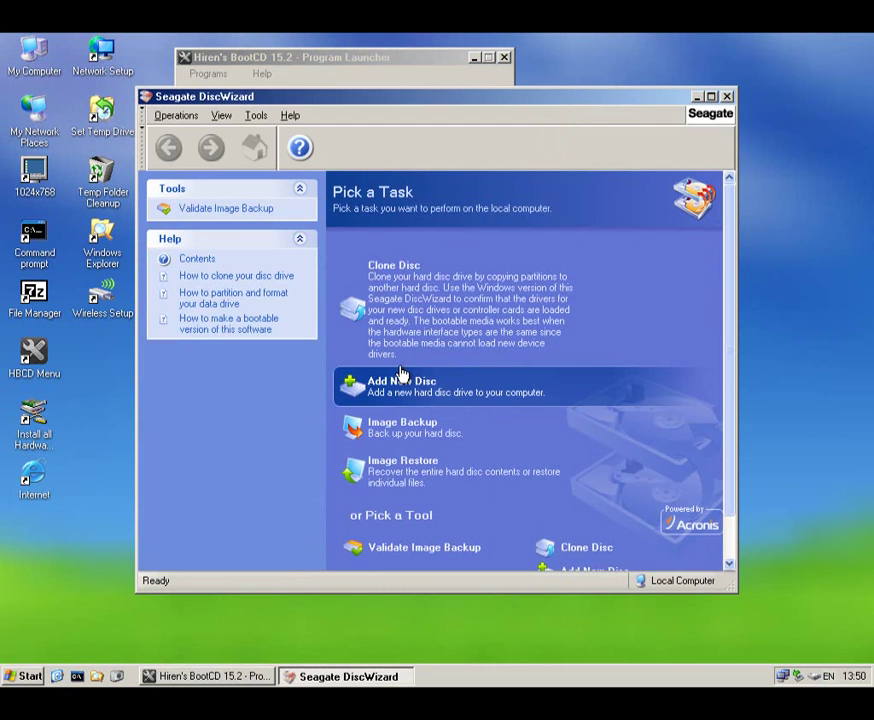
Look through the Seagate DiscWizard task list and its available tools, and close the program.
mouse_move(479, 105)
left_mouse_down()
mouse_move(472, 531)
mouse_move(447, 571)
mouse_move(435, 568)
mouse_move(417, 501)
mouse_move(472, 95)
left_mouse_up()
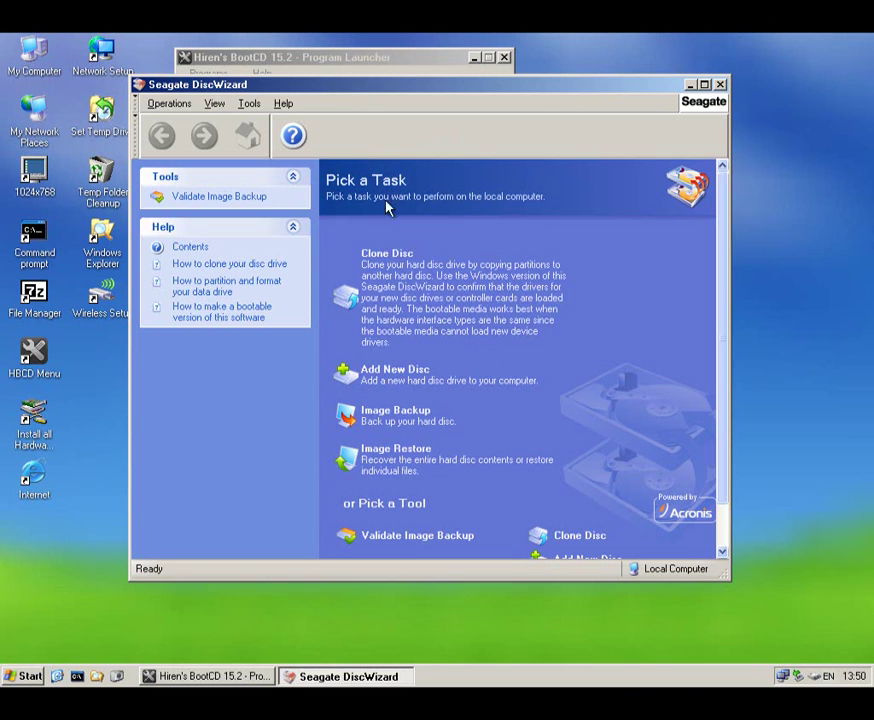
scroll(548, 298, "down", 2)
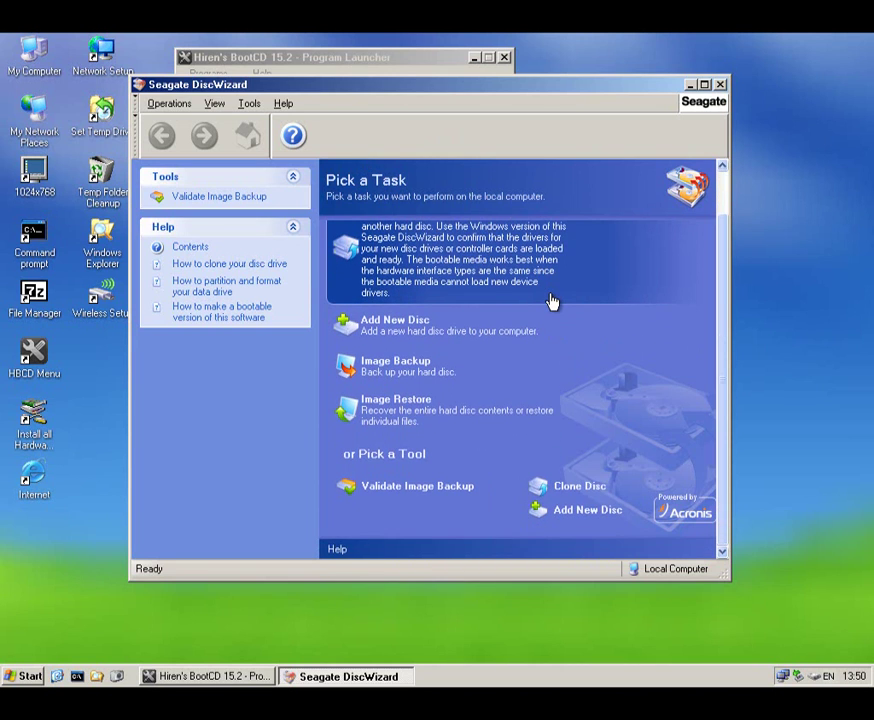
scroll(550, 298, "up", 2)
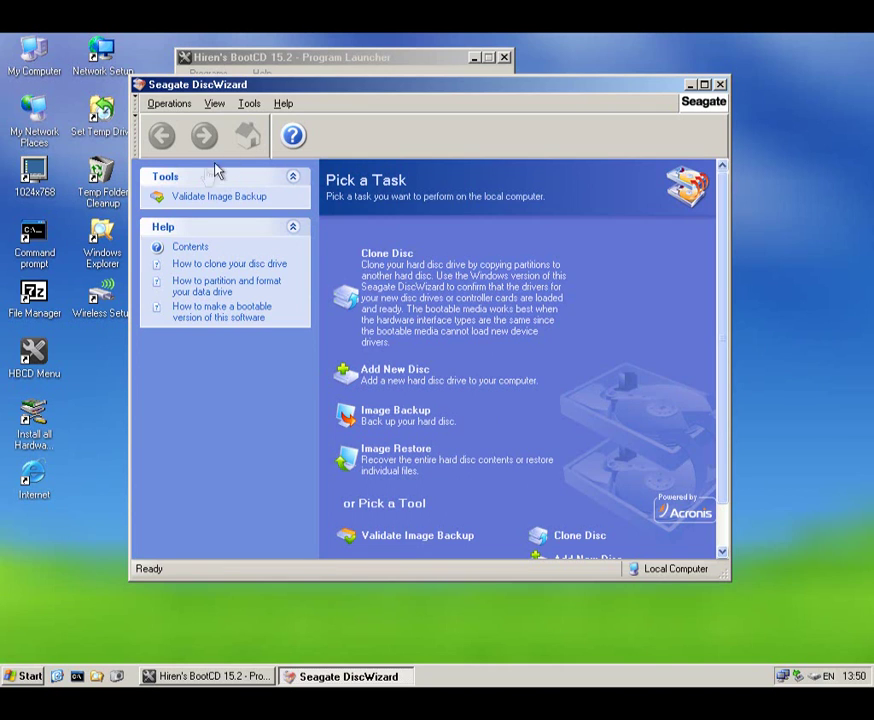
left_click(251, 106)
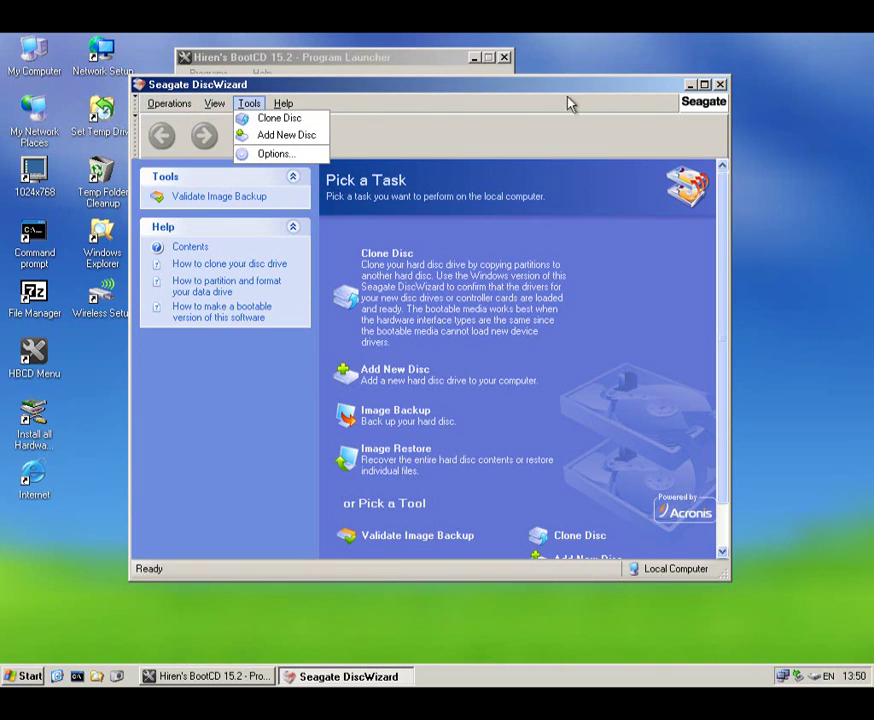
left_click(720, 84)
left_click(720, 84)
Launch SelfImage from the Backup programs, view its input, processing and output options, and exit it.
left_click(199, 72)
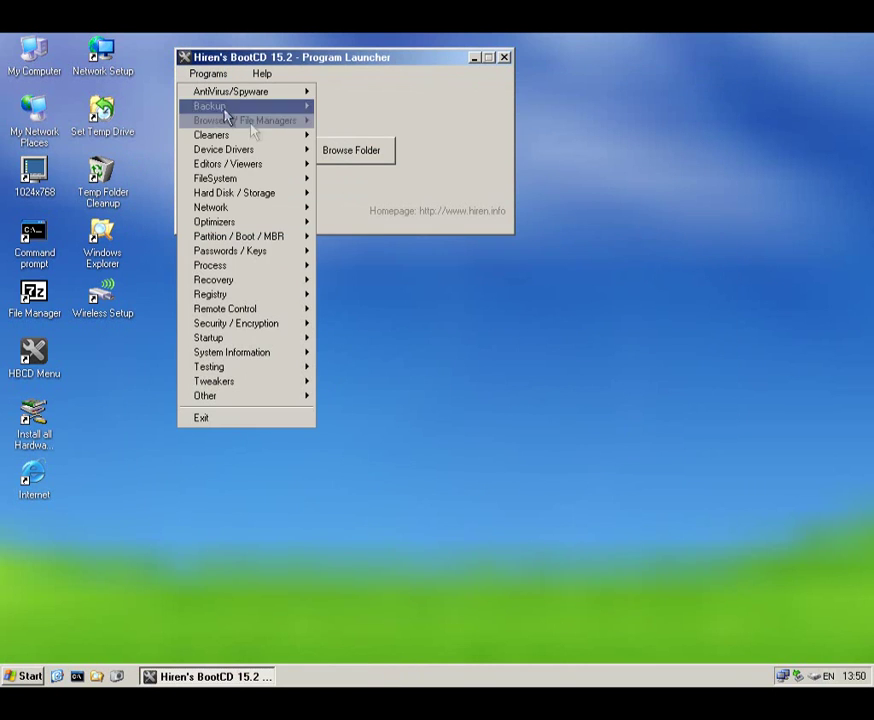
mouse_move(275, 107)
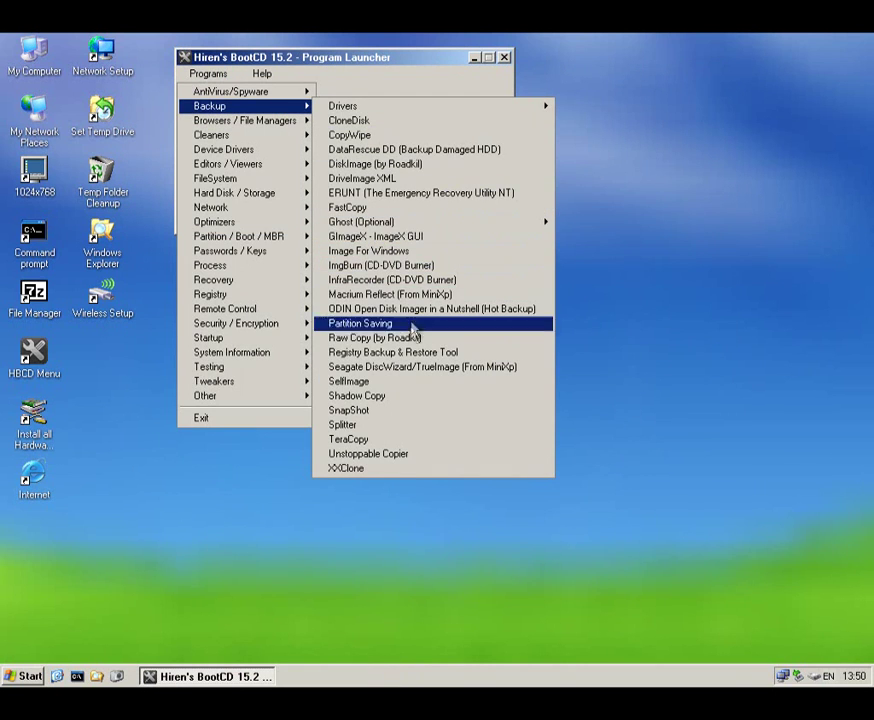
left_click(408, 386)
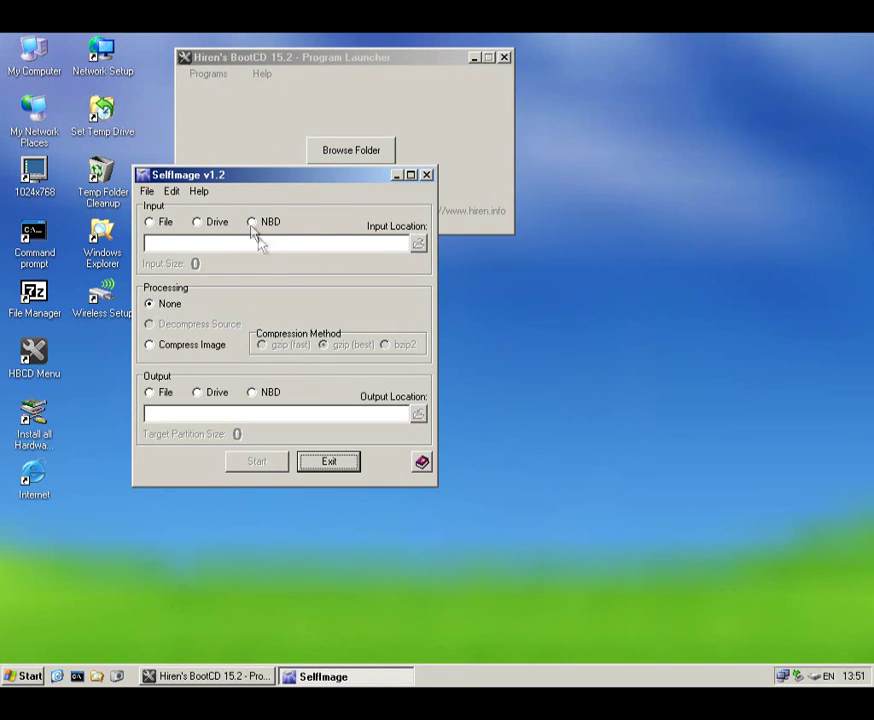
left_click(329, 462)
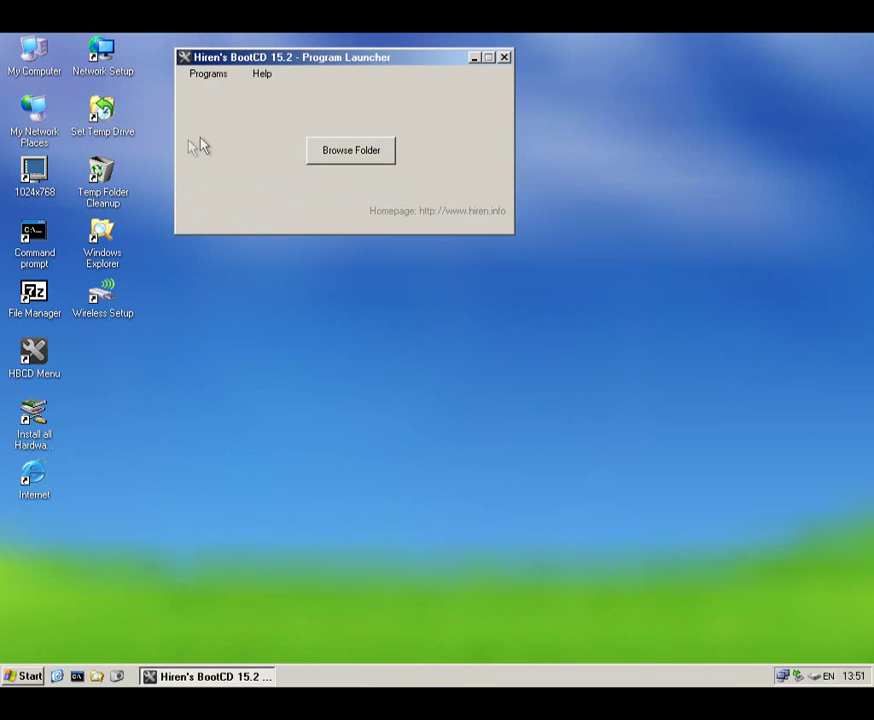
Launch Shadow Copy from the Backup programs, view its copy paths and options, and close it.
left_click(210, 74)
mouse_move(240, 106)
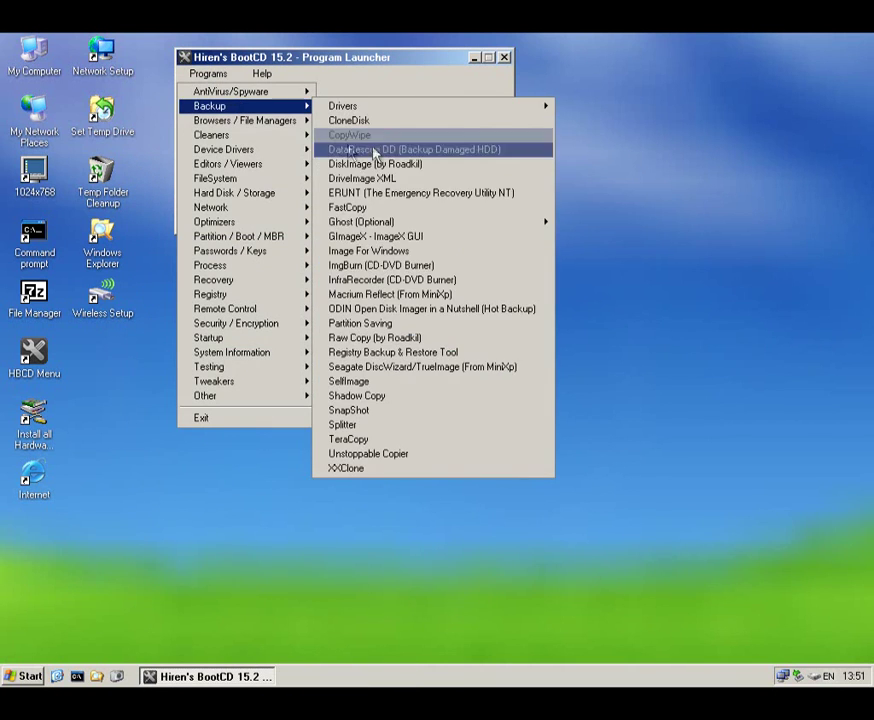
left_click(461, 398)
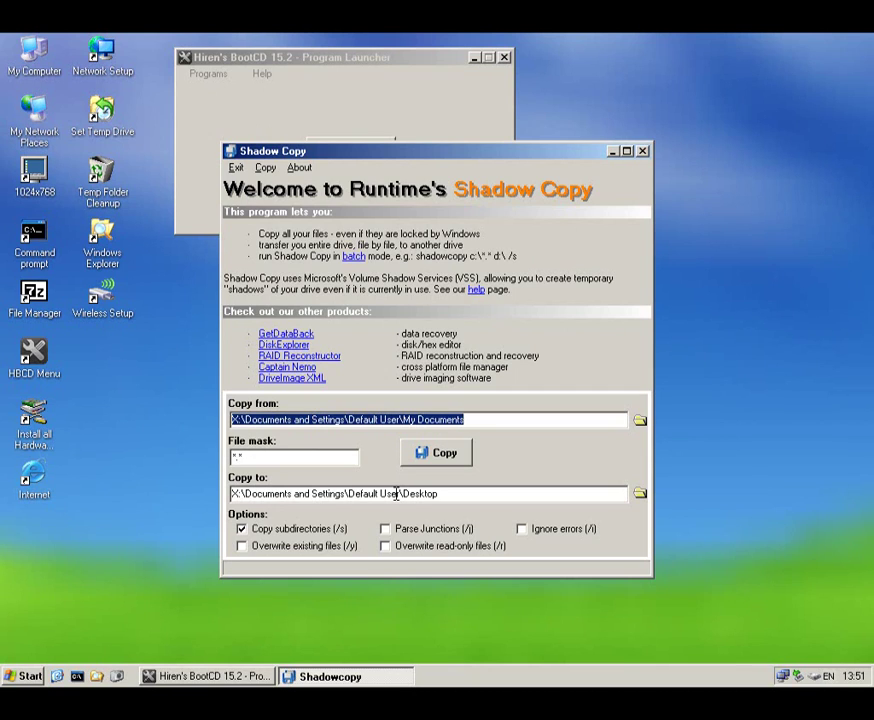
left_click(643, 152)
Launch SnapShot from the Backup programs, view its startup screen, and exit it.
left_click(214, 75)
mouse_move(267, 110)
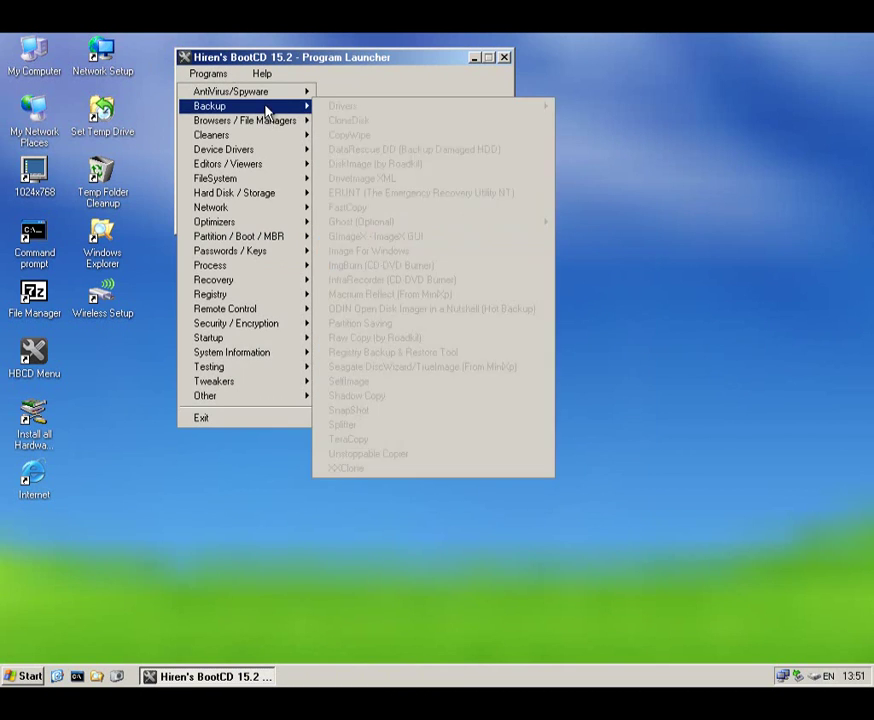
left_click(452, 422)
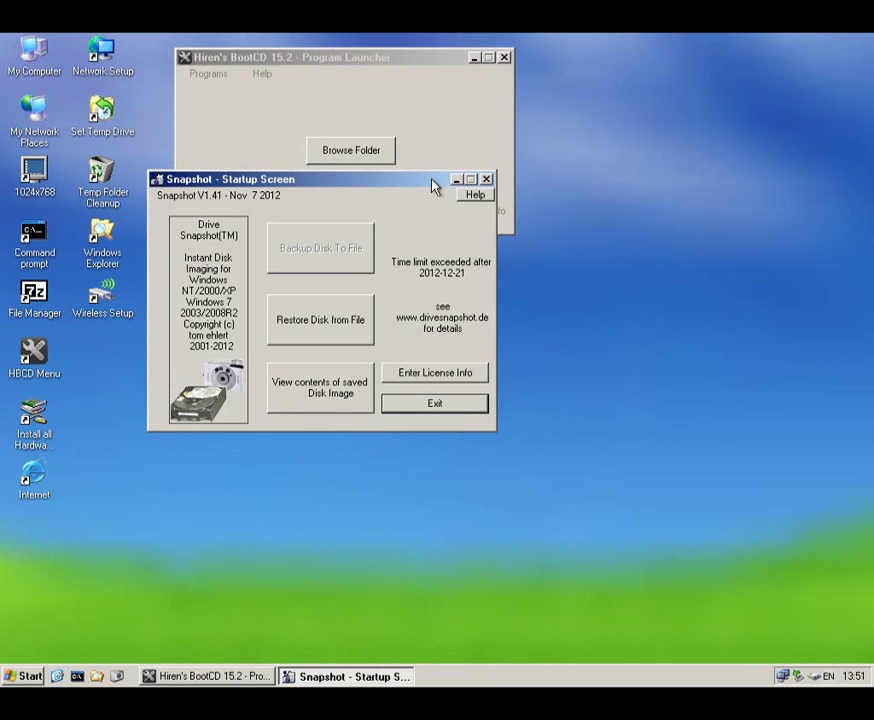
left_click(424, 407)
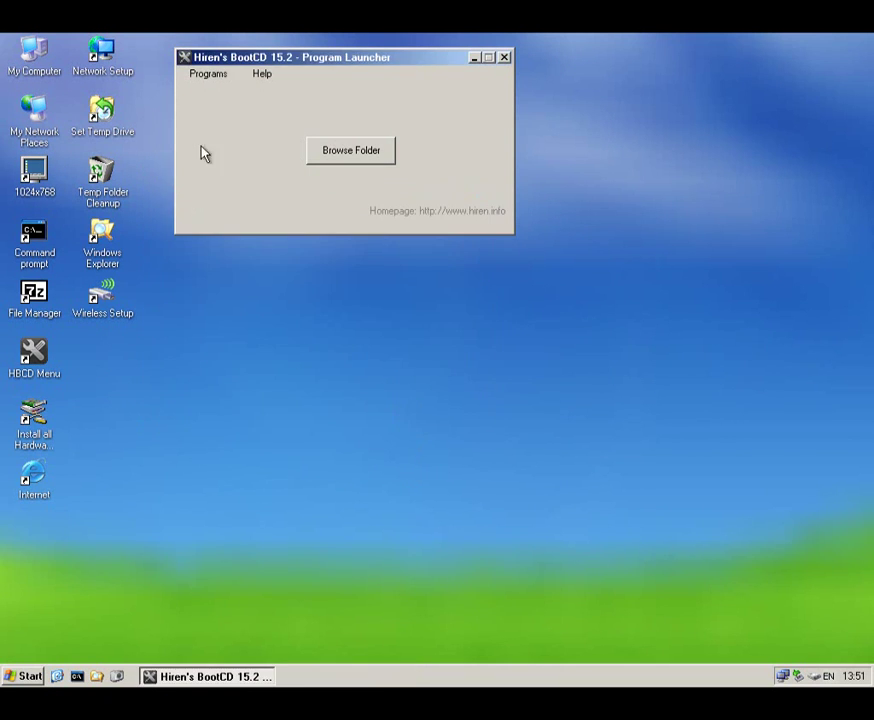
Launch Splitter from the Backup programs.
left_click(219, 79)
mouse_move(248, 106)
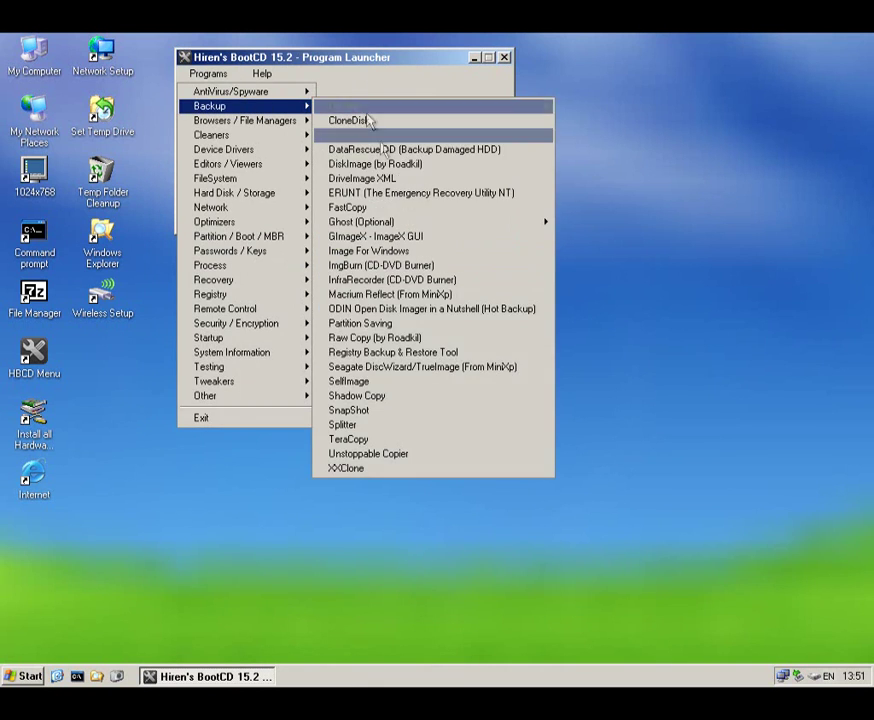
left_click(386, 429)
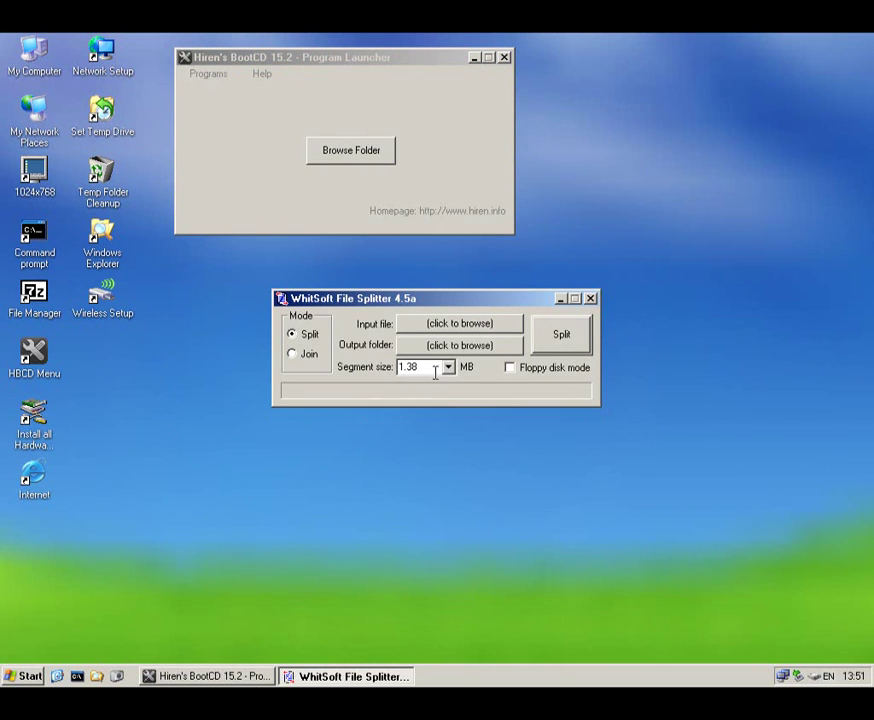
Choose Solitaire.exe from the Program Files\Microsoft Games\Solitaire folder on drive D: as the input file to split.
left_click(459, 324)
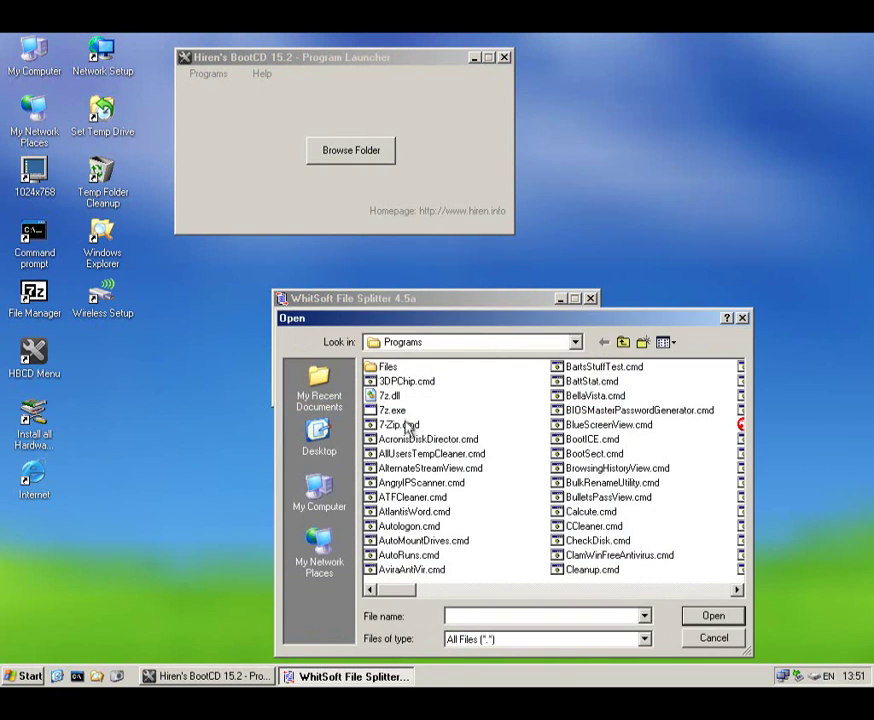
left_click(340, 510)
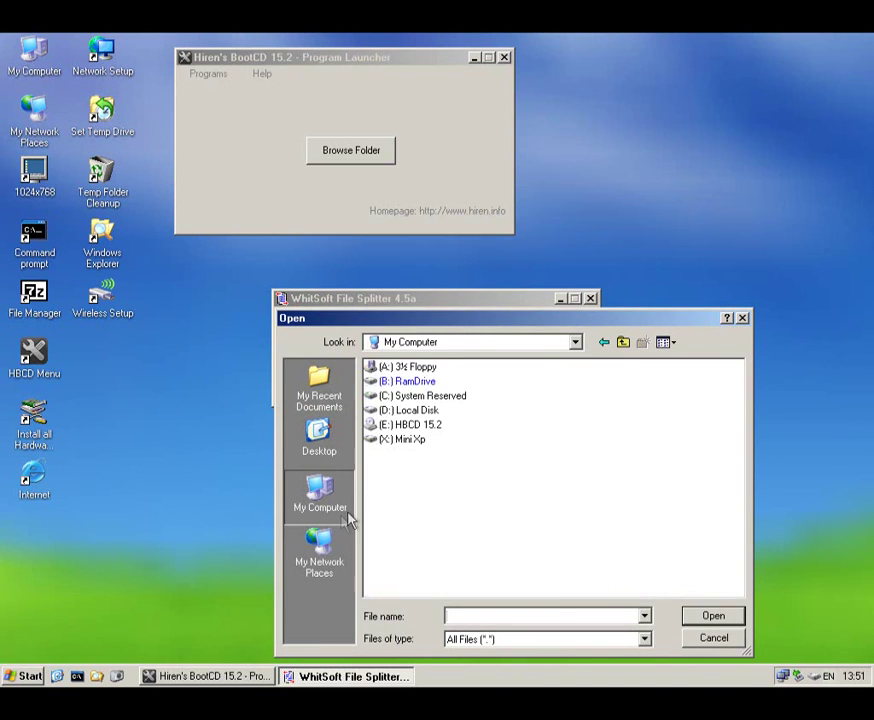
double_click(397, 419)
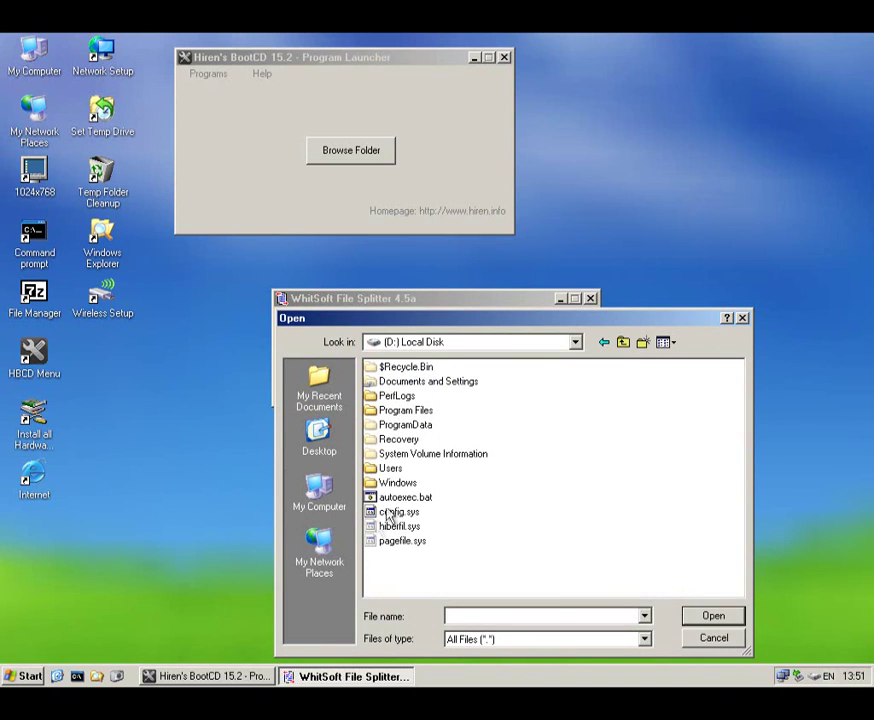
double_click(397, 412)
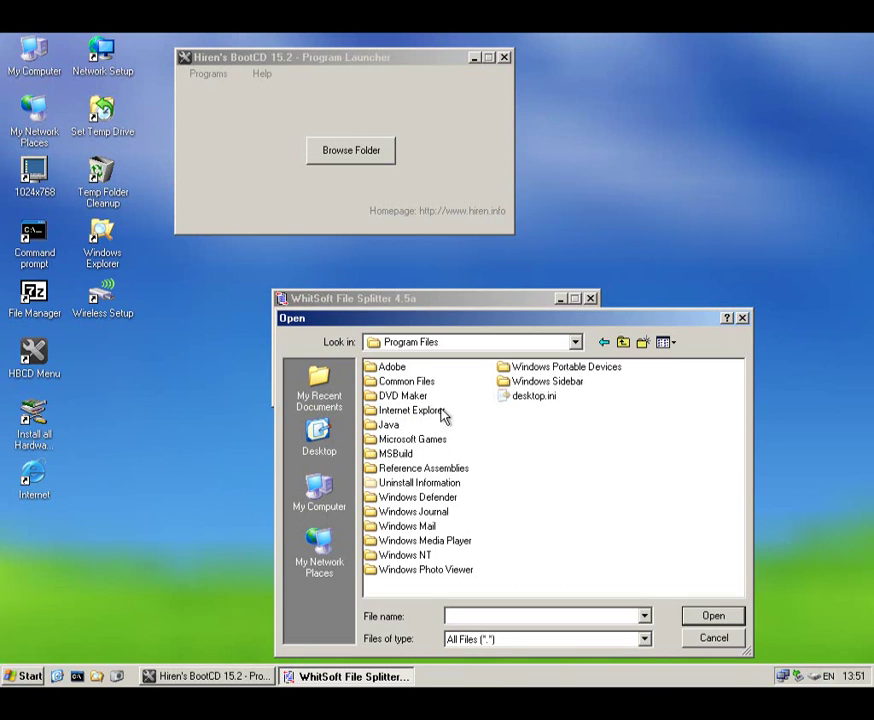
double_click(409, 440)
double_click(394, 482)
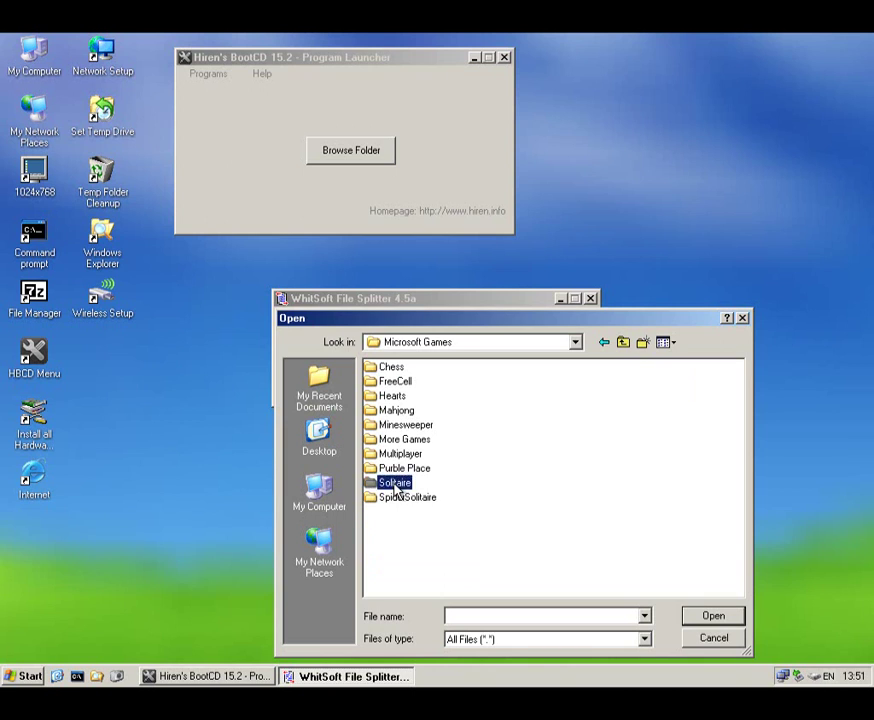
double_click(400, 397)
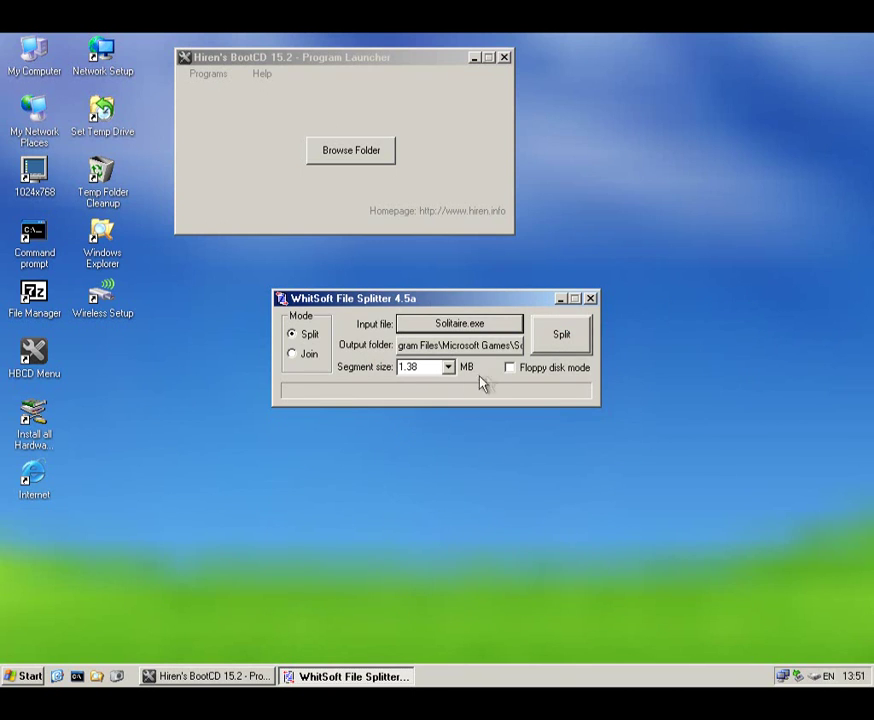
Review the available segment sizes and keep 1.38 MB selected.
left_click(448, 367)
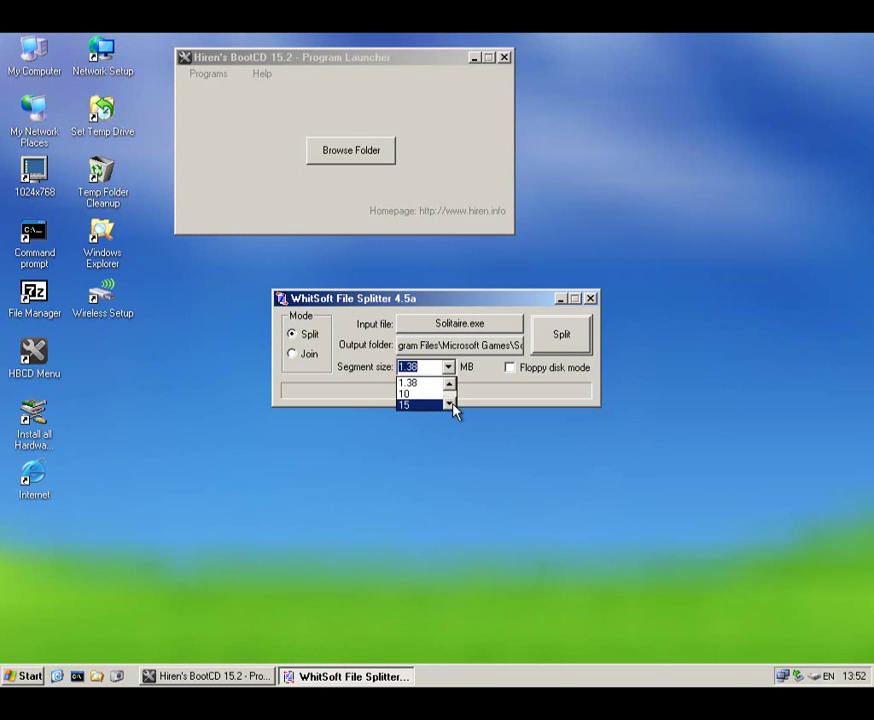
left_click(450, 403)
left_click(450, 385)
left_click(418, 384)
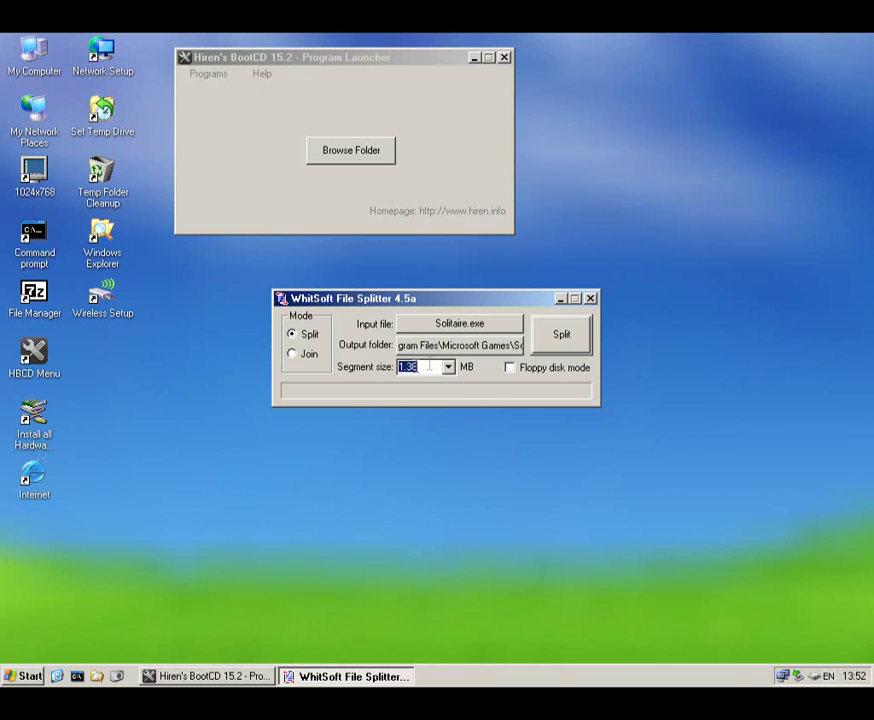
left_click(448, 368)
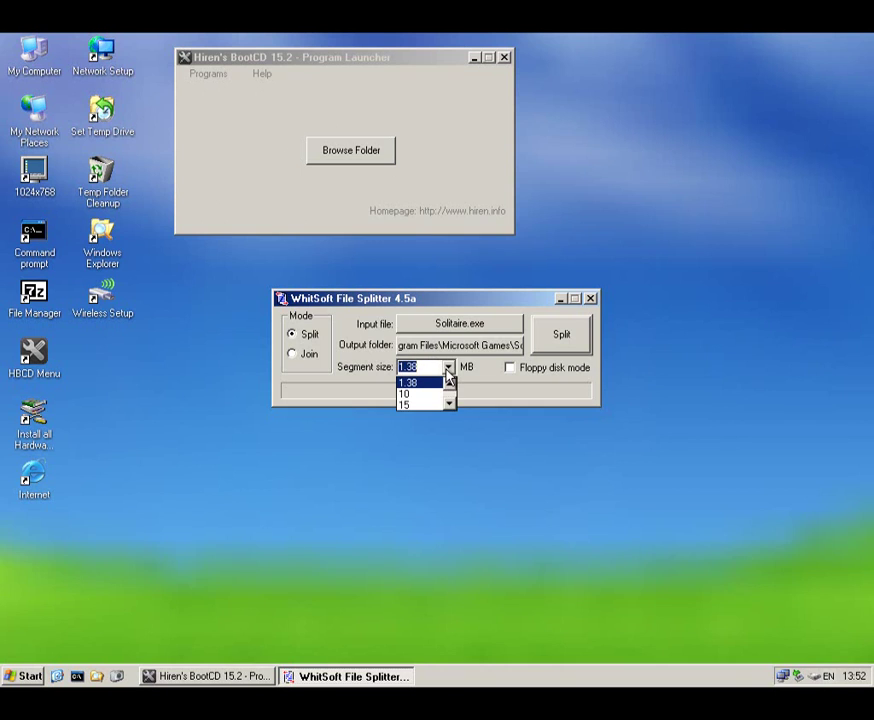
left_click(486, 380)
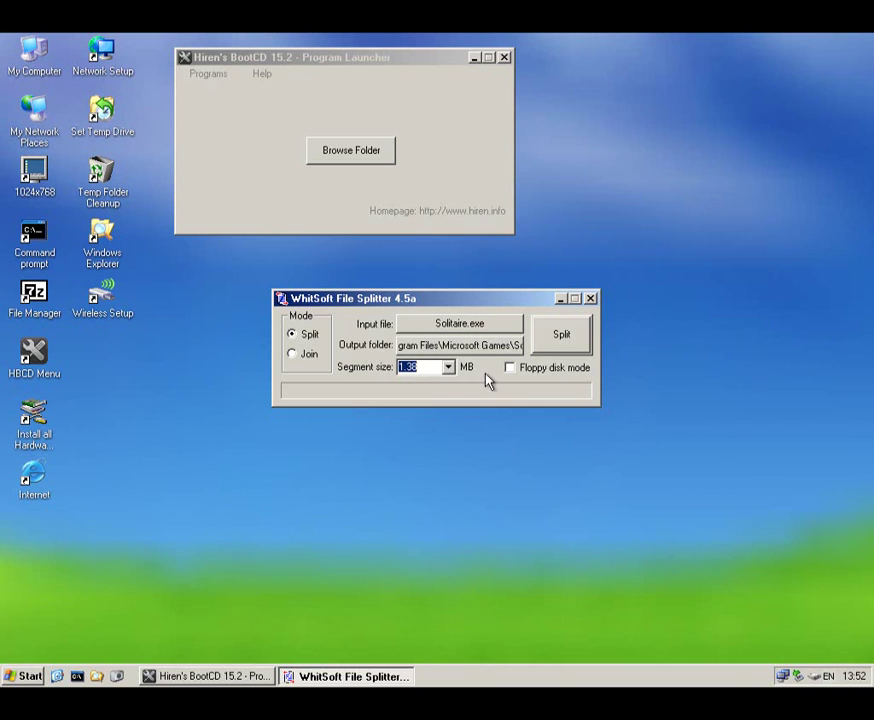
Try floppy disk mode for the split and turn it off again.
left_click(510, 369)
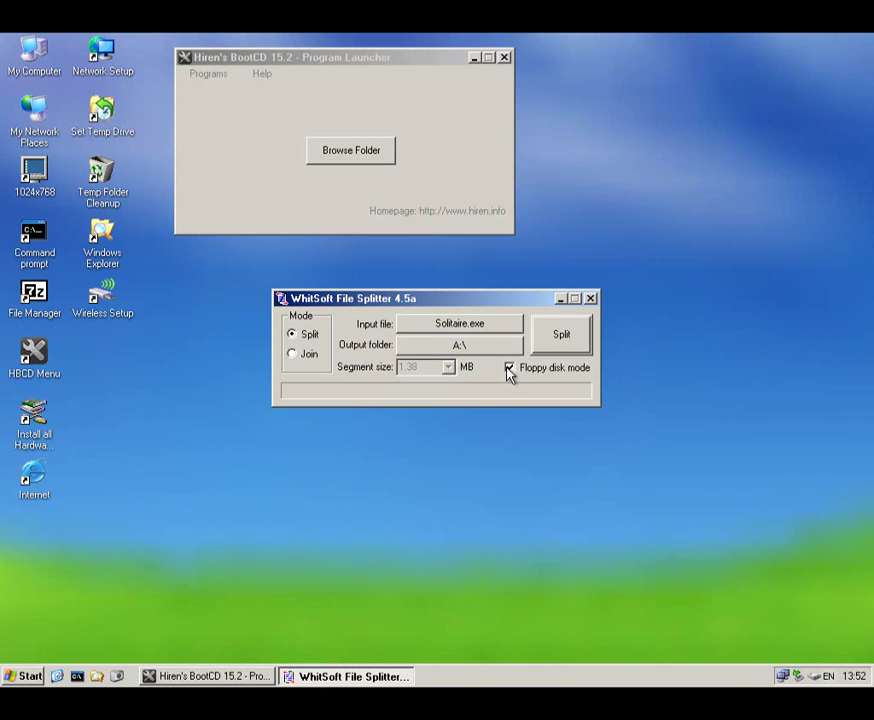
left_click(509, 369)
left_click(447, 370)
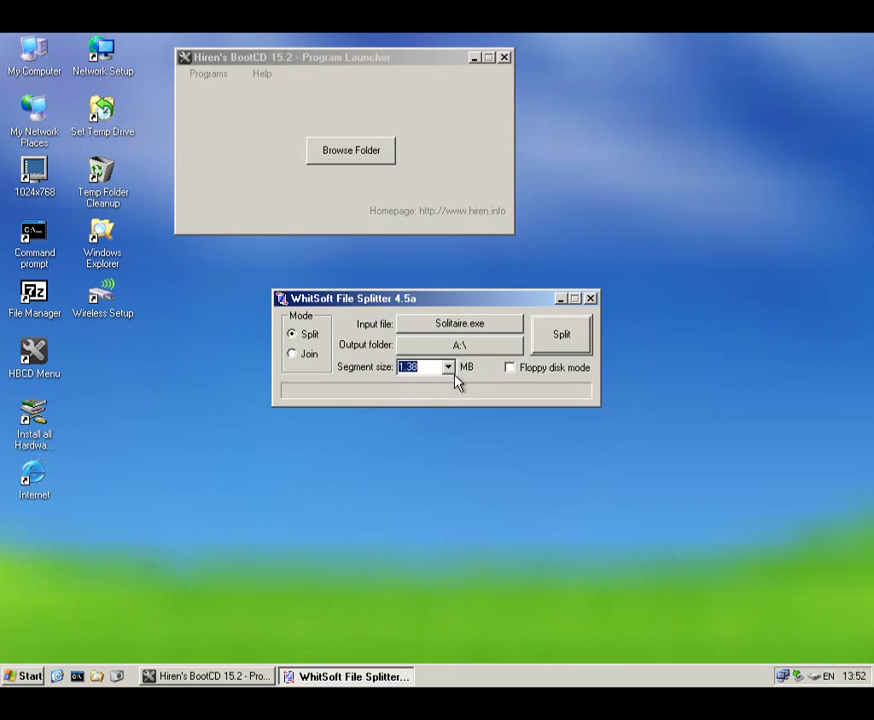
Set the output folder to the Desktop, split Solitaire.exe, and select the resulting Solitaire.exe.001 file on the desktop.
left_click(451, 346)
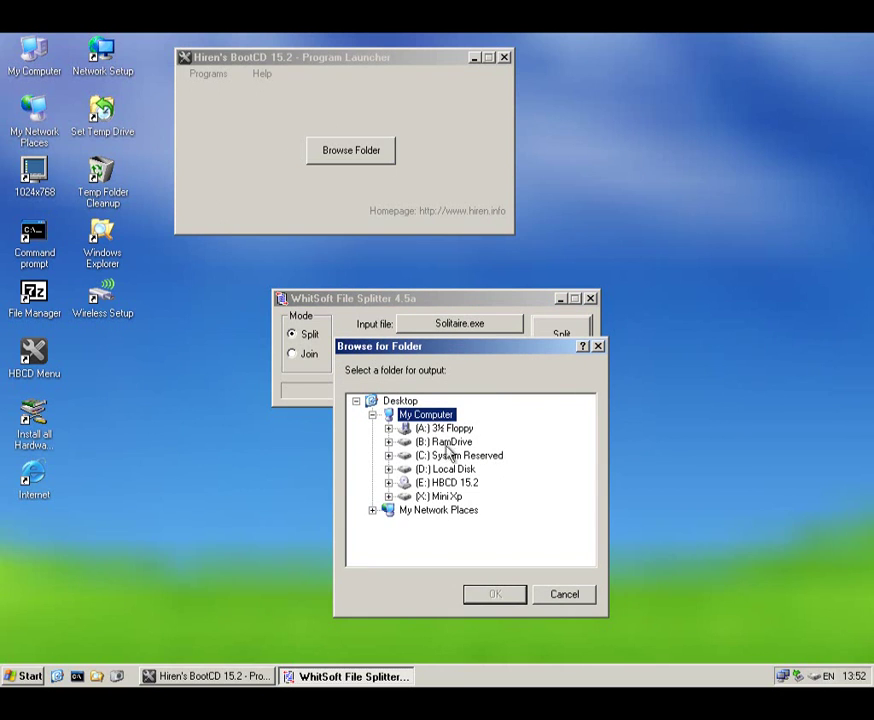
left_click(405, 401)
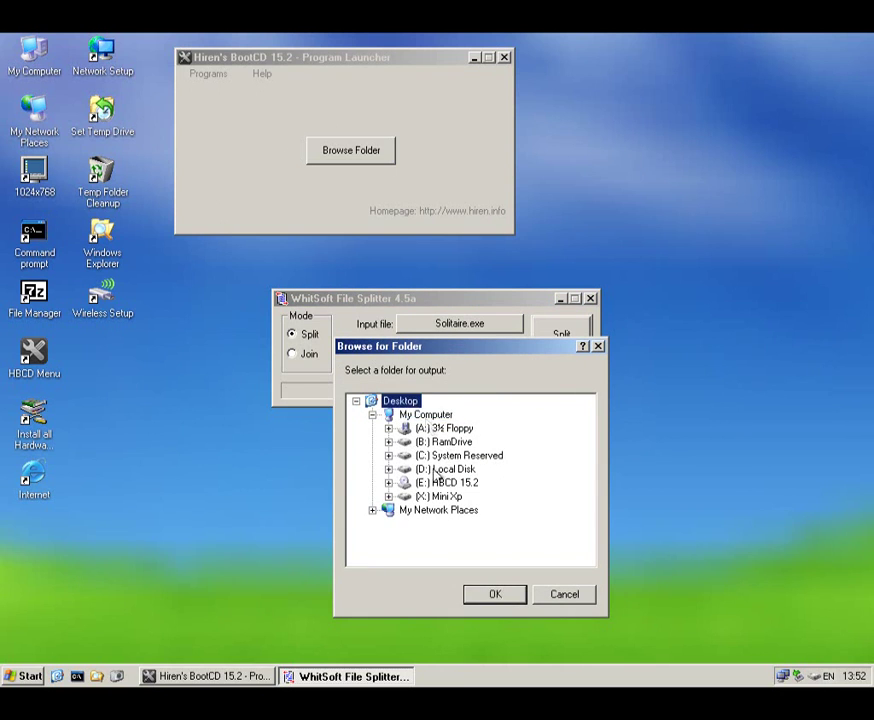
left_click(505, 596)
left_click(561, 337)
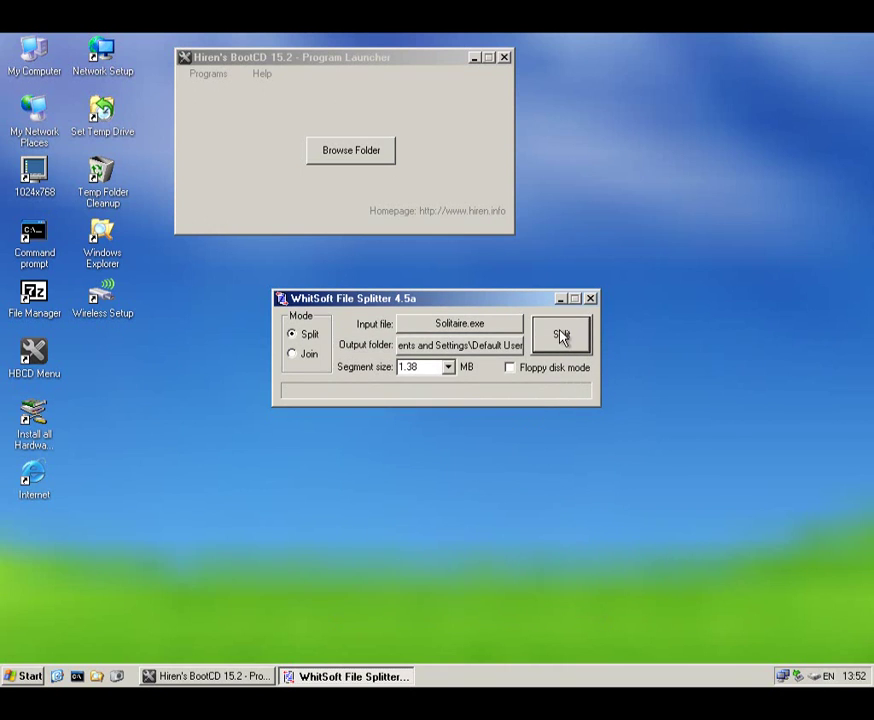
left_click(105, 370)
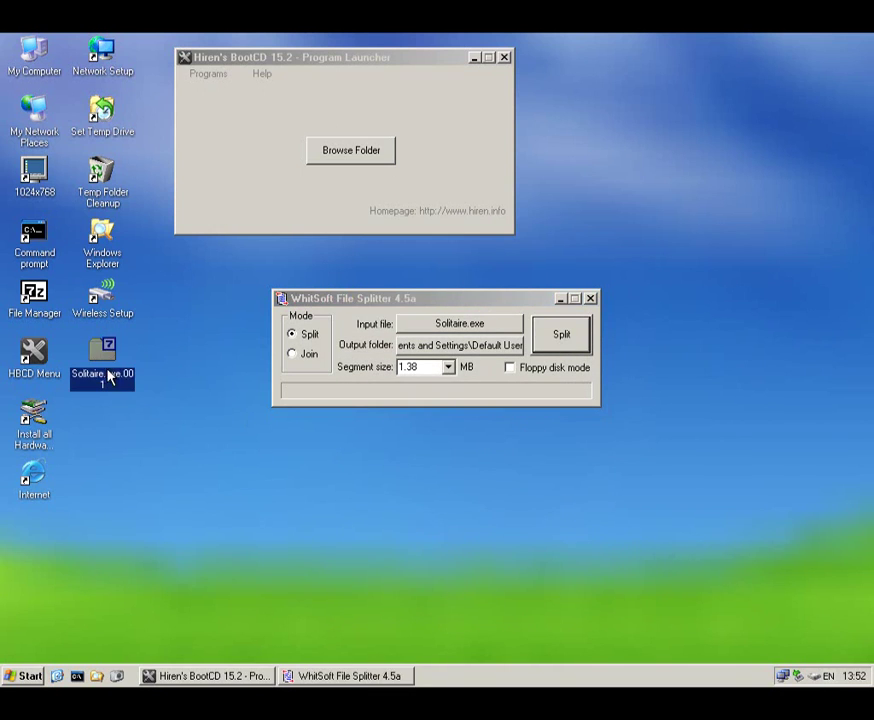
Set the segment size to .5 MB, split Solitaire.exe again, and select the second segment on the desktop.
left_click(405, 368)
left_click_drag(398, 373, 363, 373)
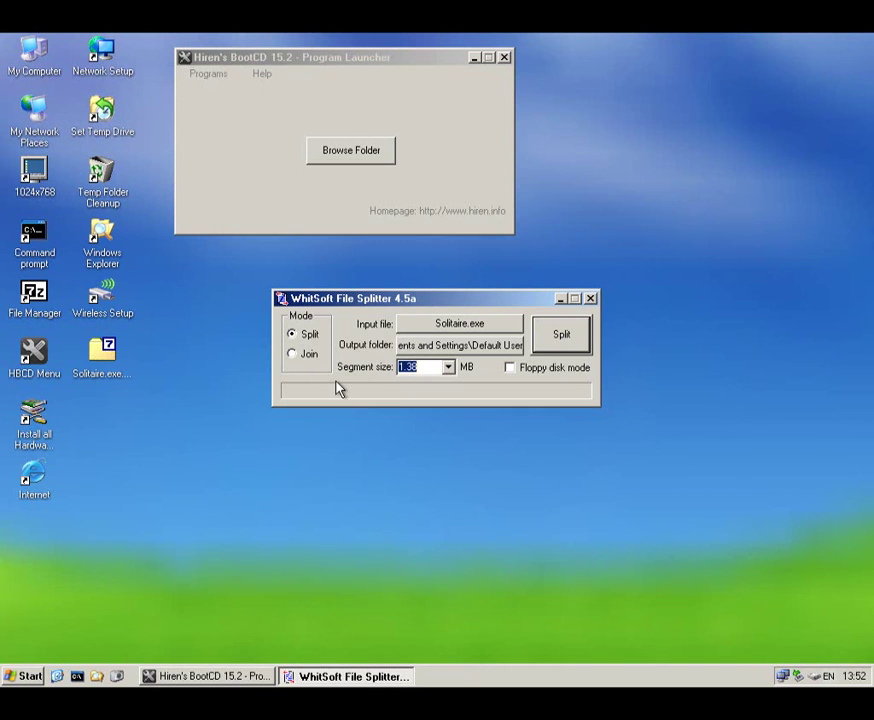
key("BackSpace")
type(".5")
left_click(558, 350)
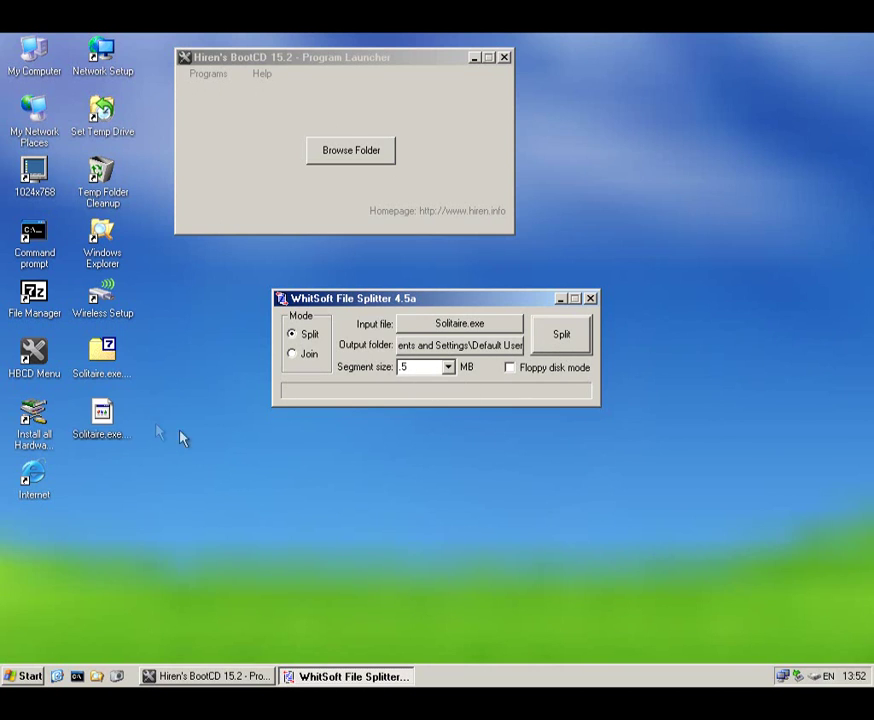
left_click(103, 415)
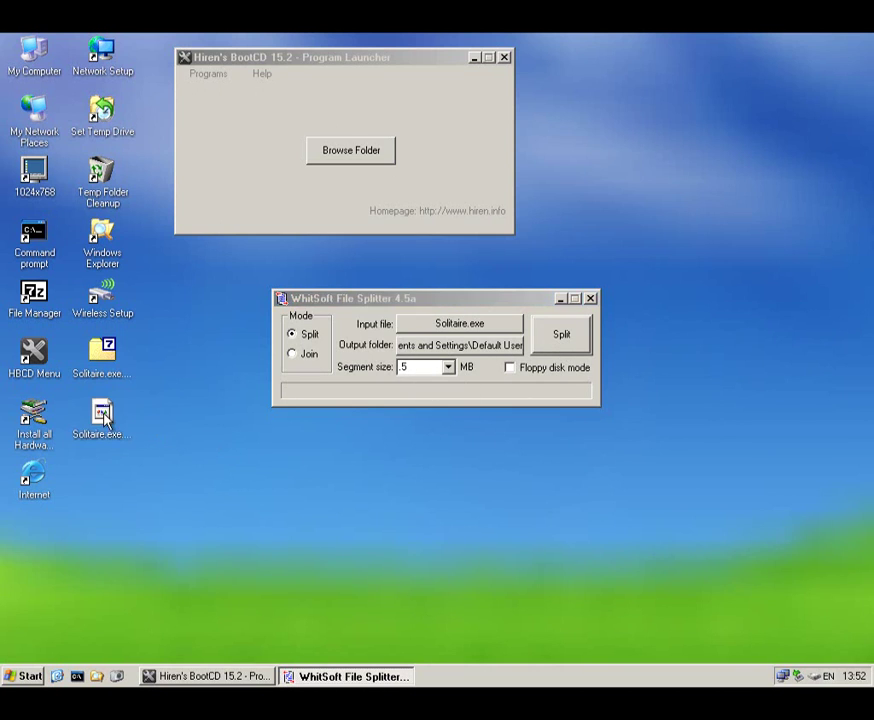
Delete the two Solitaire.exe segment files, .001 and .002, from the desktop.
left_click(155, 416)
left_click_drag(157, 437, 108, 372)
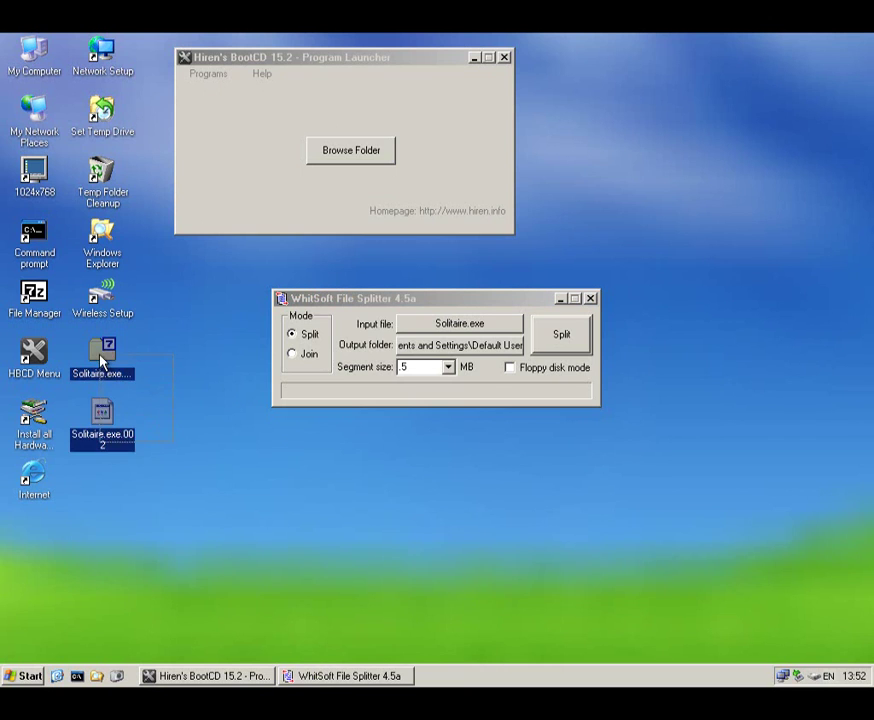
key("Delete")
key("Return")
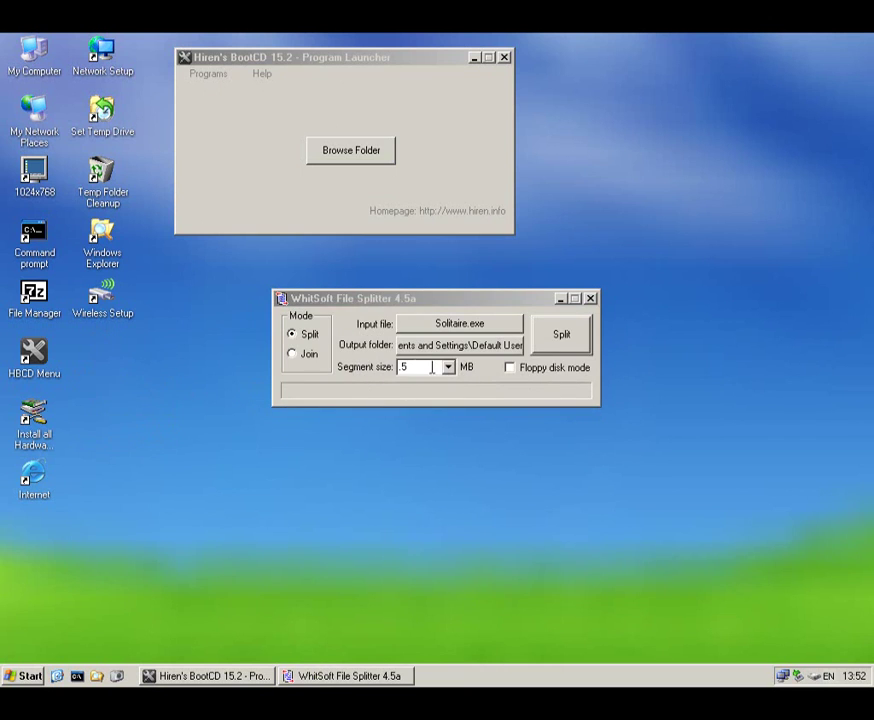
Set the segment size to .15 MB and split Solitaire.exe onto the desktop.
left_click(362, 378)
key("BackSpace")
type("15")
left_click(560, 340)
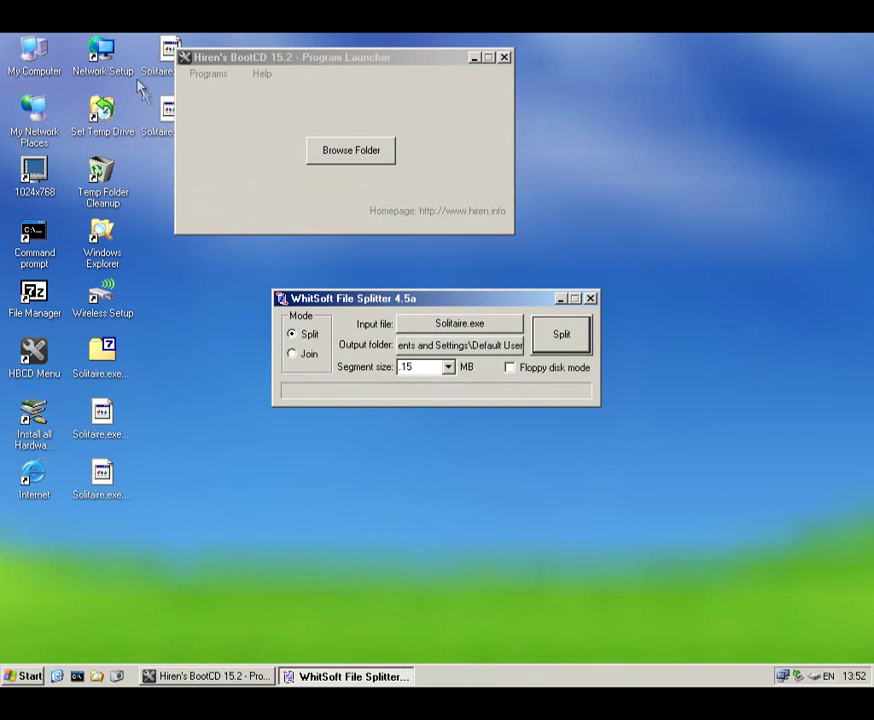
Switch the splitter to Join mode and rebuild the file from Solitaire.exe.001 on the Desktop.
left_click(291, 354)
left_click(418, 323)
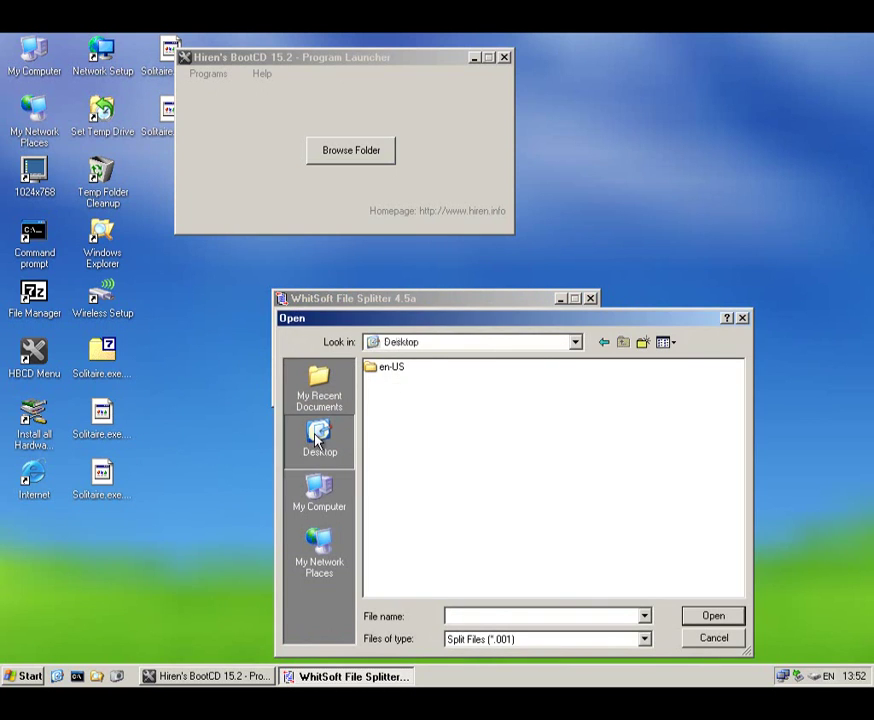
left_click(319, 432)
double_click(402, 396)
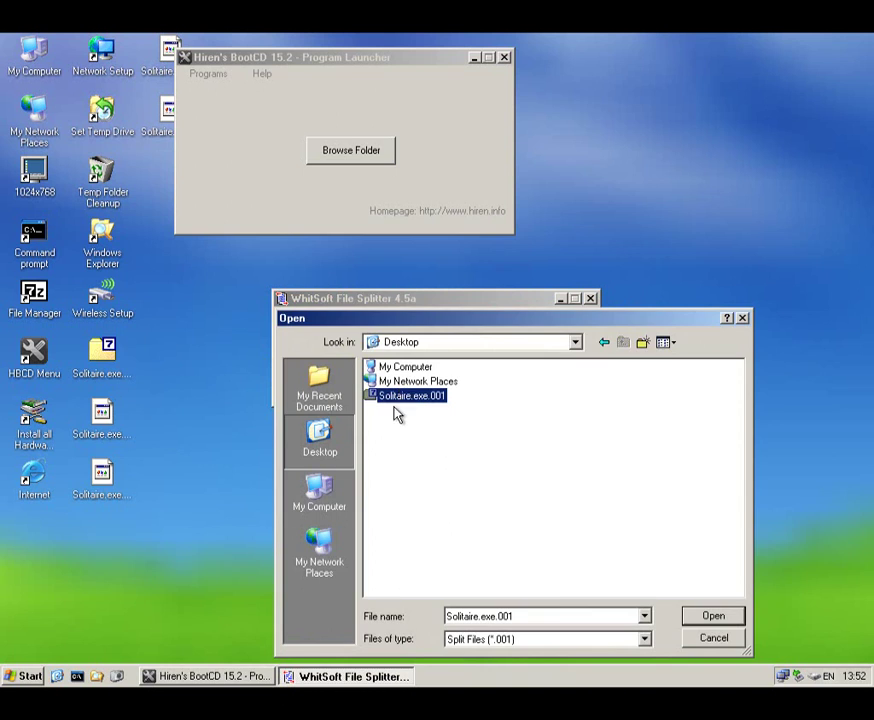
left_click(558, 340)
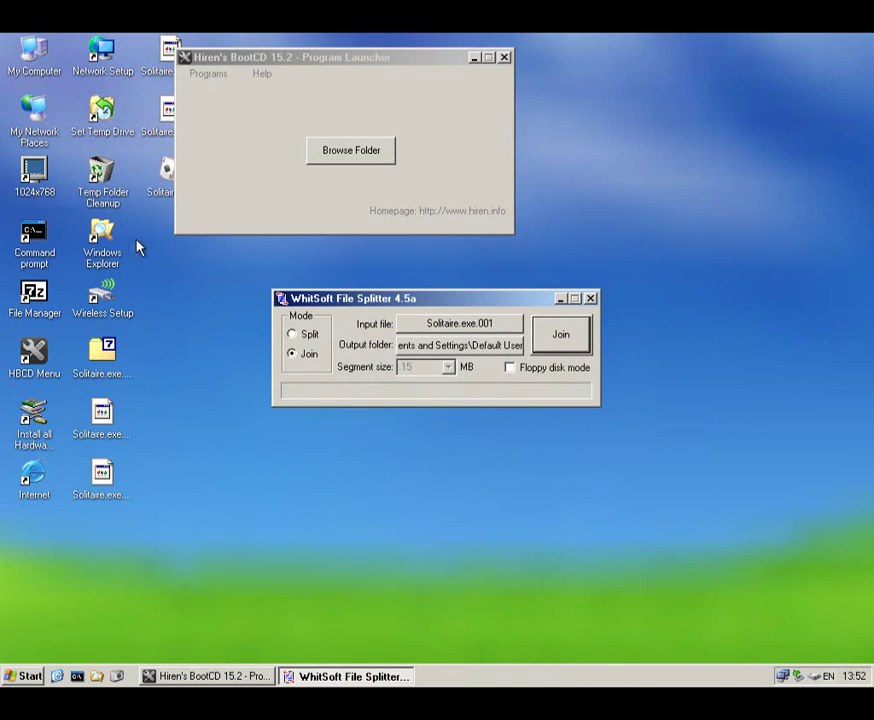
Move the joined Solitaire.exe beside the segment files on the desktop and close the file splitter.
left_click_drag(166, 176, 172, 406)
left_click(228, 440)
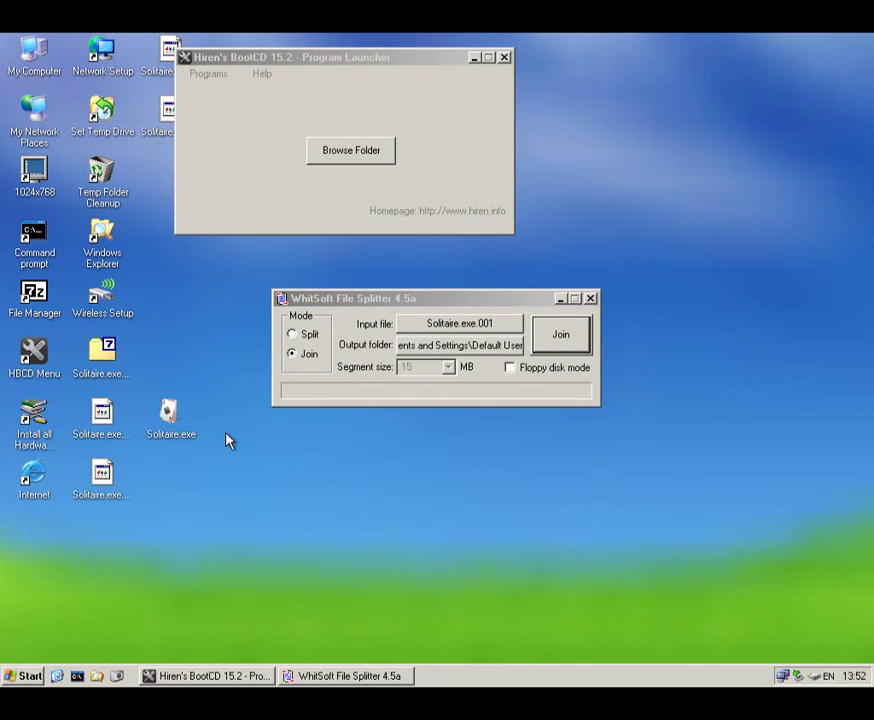
left_click(589, 299)
Launch TeraCopy from the Backup programs, view its window, and close it.
left_click(210, 75)
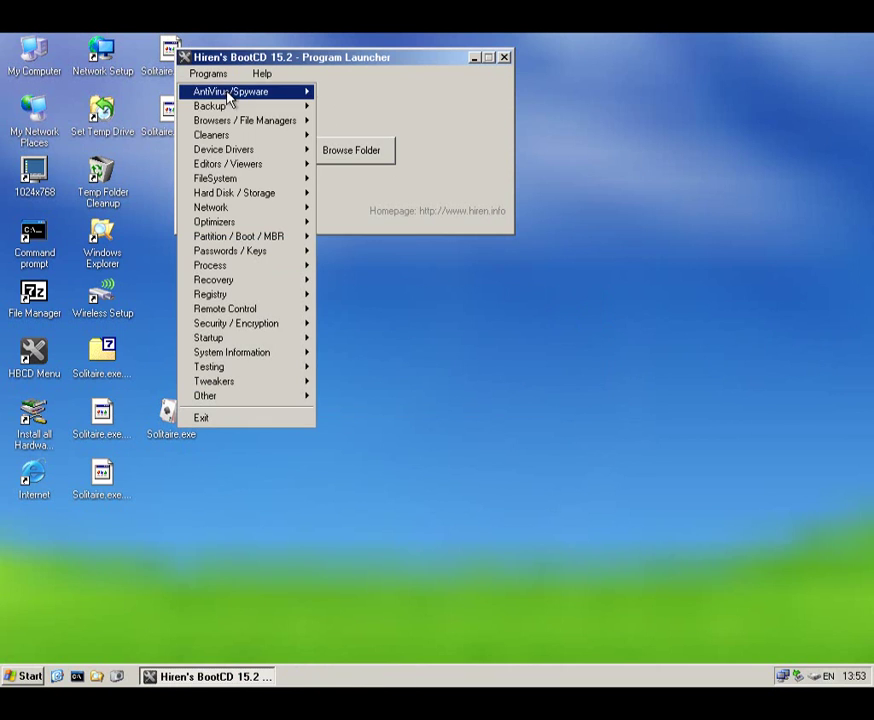
mouse_move(230, 107)
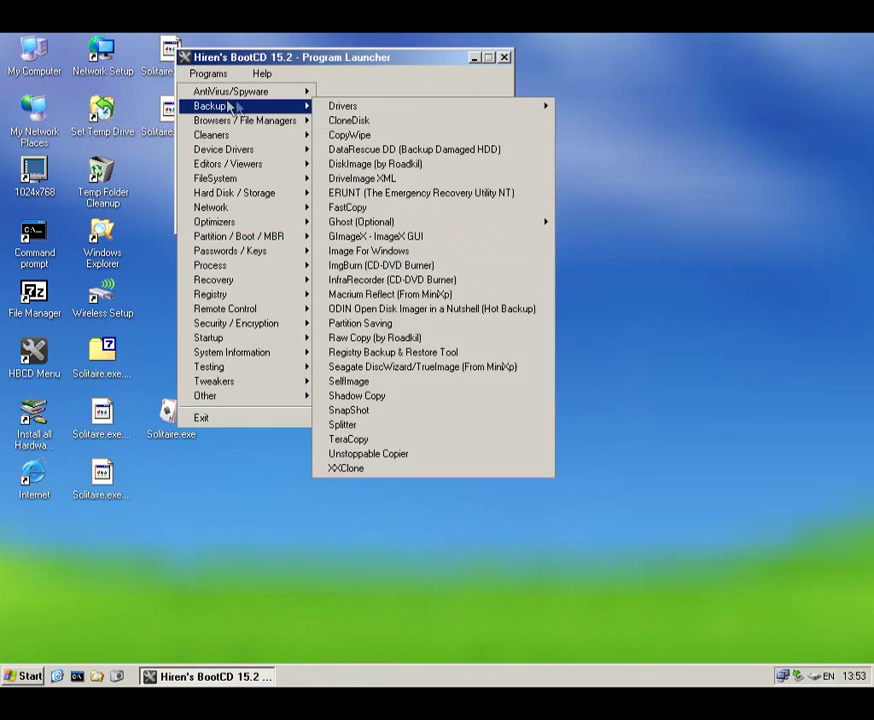
left_click(366, 443)
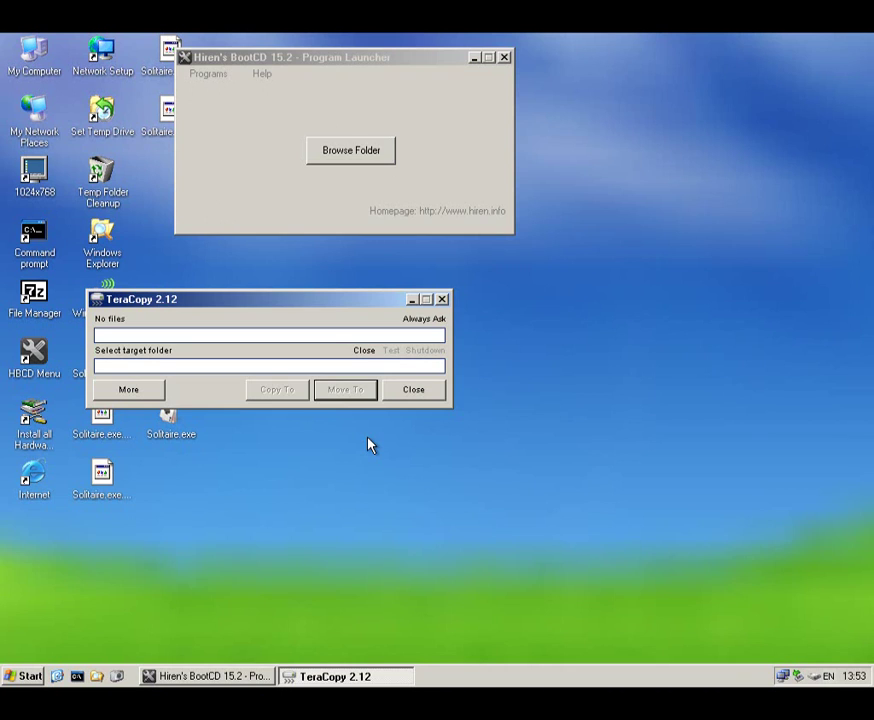
left_click(404, 400)
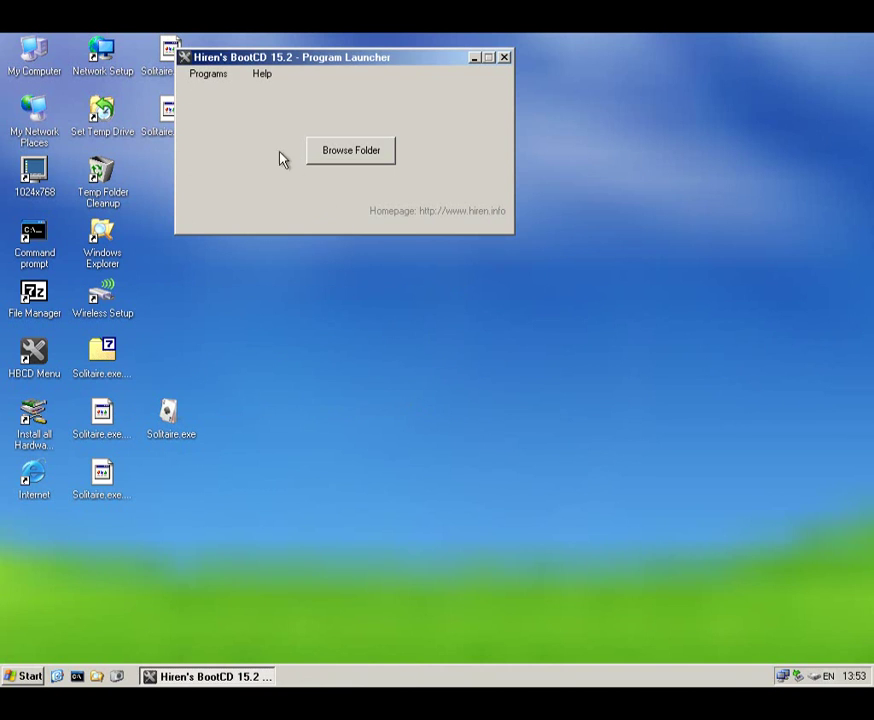
Launch Unstoppable Copier, accept its license agreement, view its batch mode and settings, and close it.
left_click(210, 76)
mouse_move(262, 107)
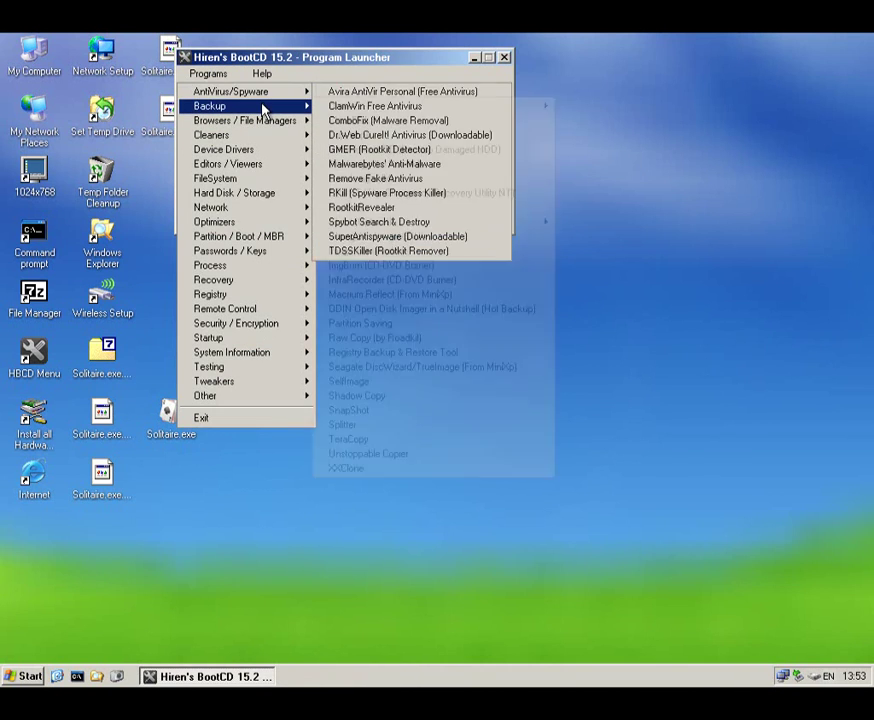
left_click(398, 455)
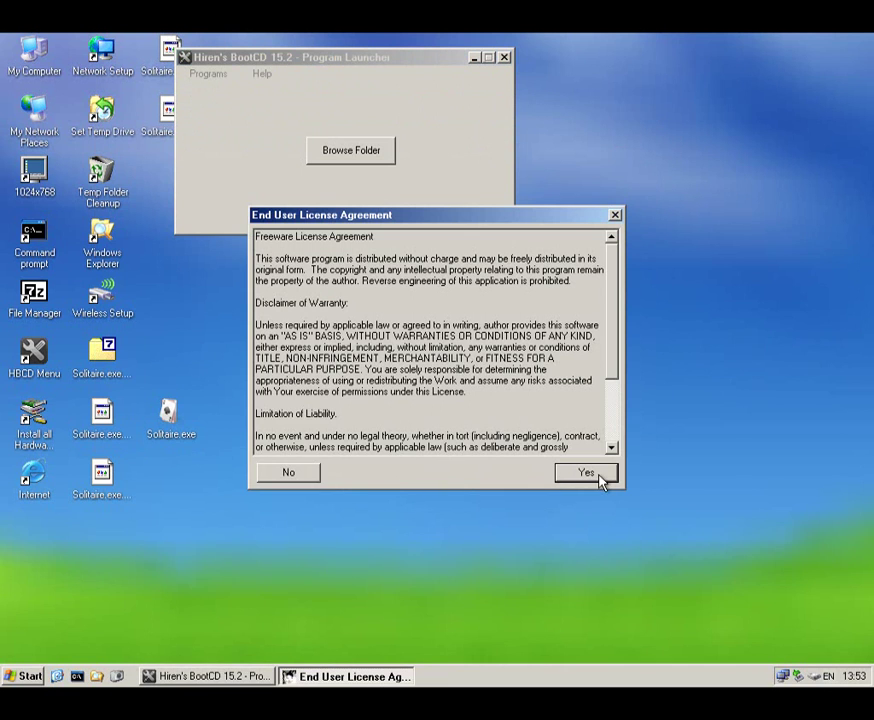
left_click(598, 474)
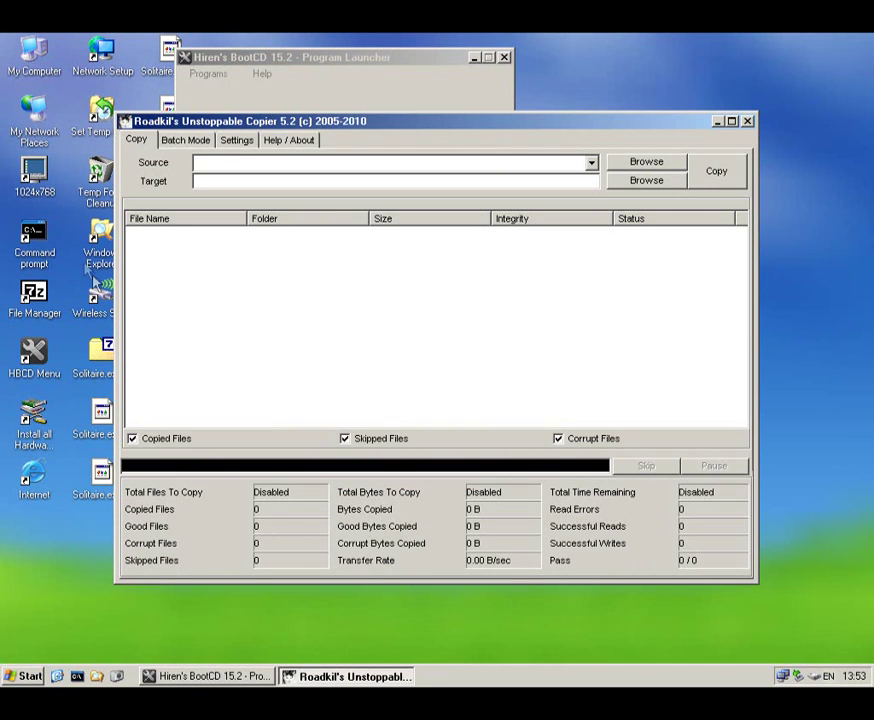
left_click(195, 143)
left_click(226, 146)
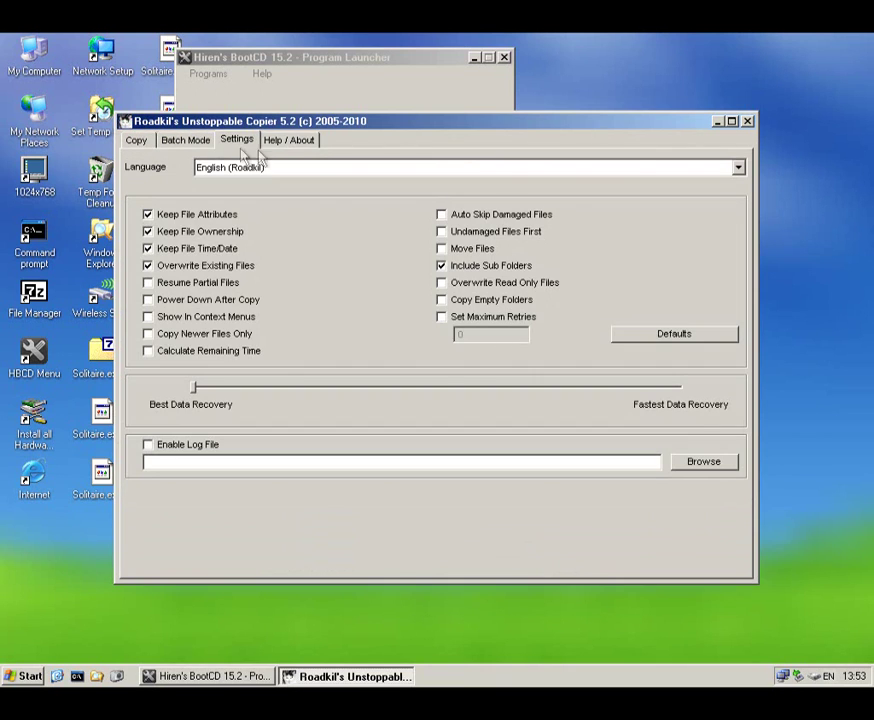
left_click(747, 121)
Launch XXClone, view its advanced settings and cool tools, and cancel out without cloning.
left_click(209, 74)
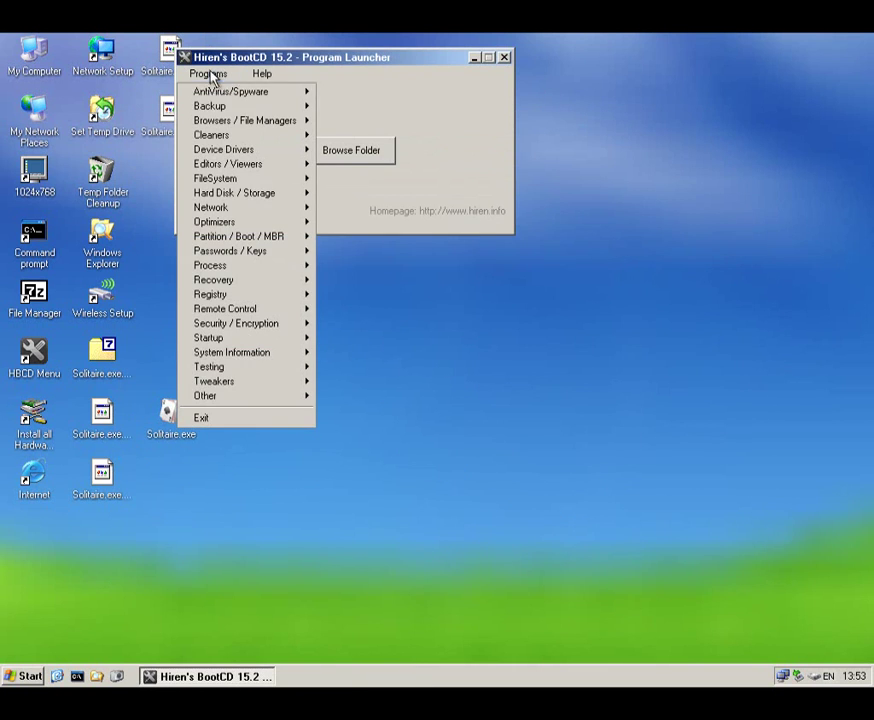
left_click(348, 468)
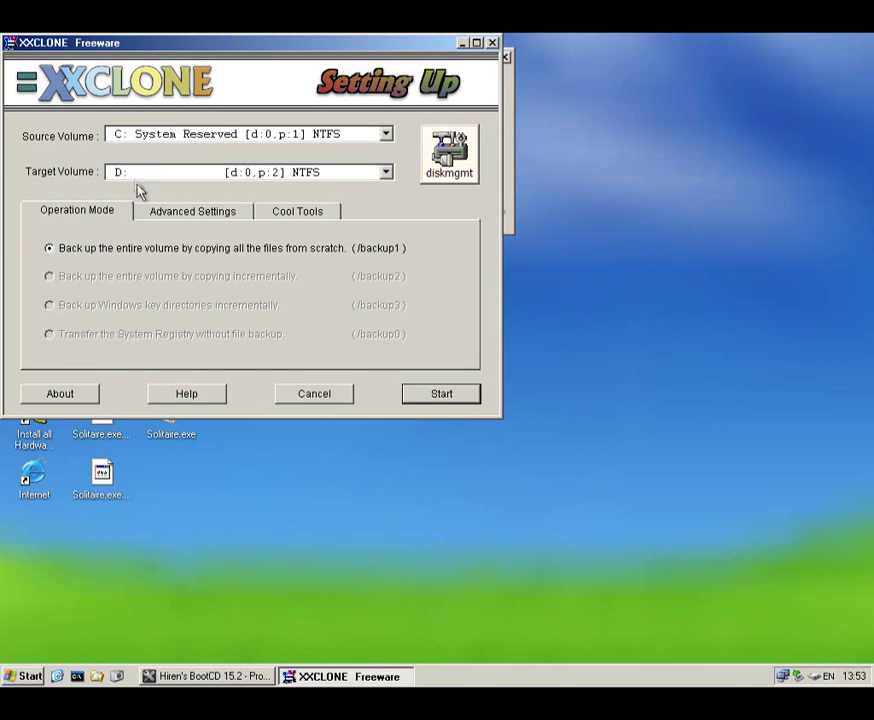
left_click(160, 213)
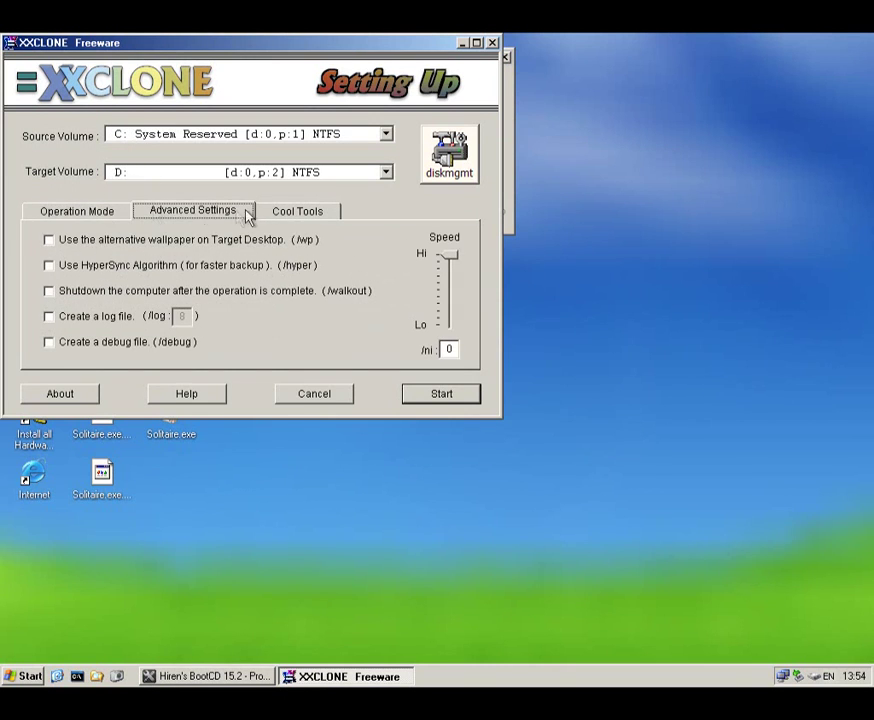
left_click(297, 219)
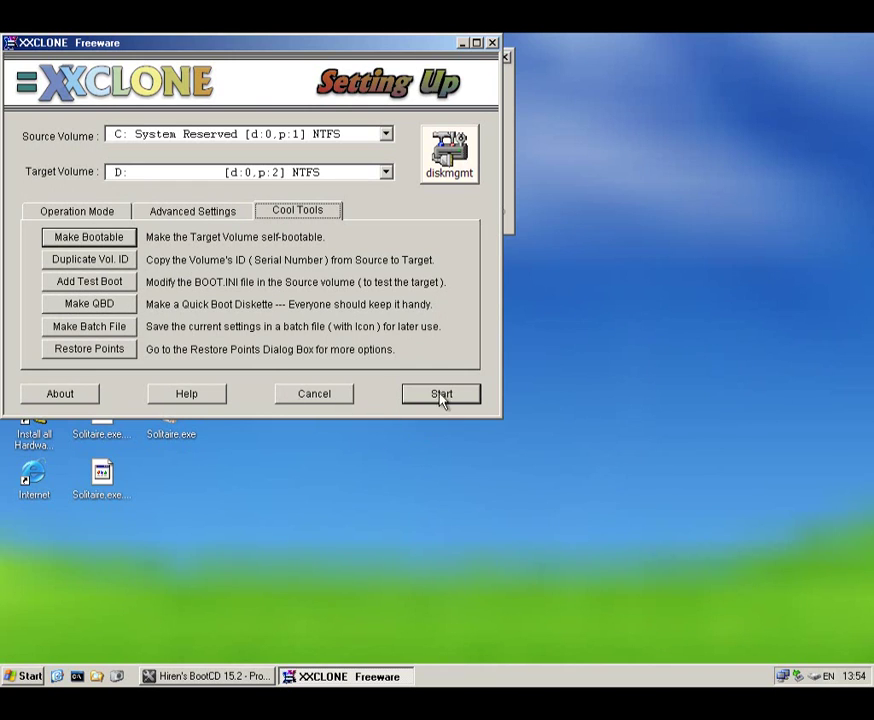
left_click(335, 400)
Launch Bulk Rename Utility from the Browsers / File Managers programs and maximize its window.
left_click(205, 76)
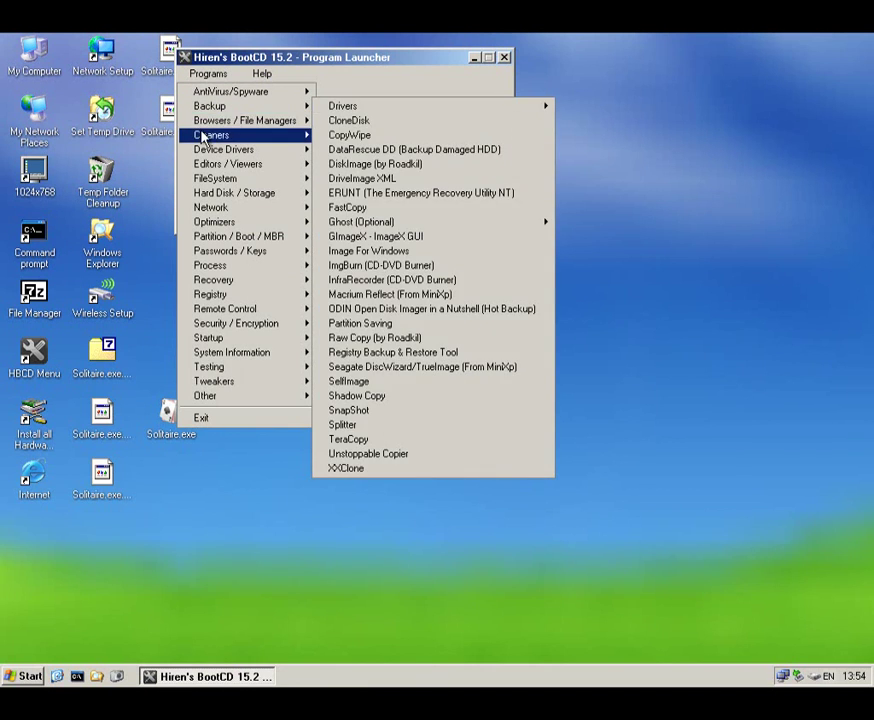
mouse_move(202, 128)
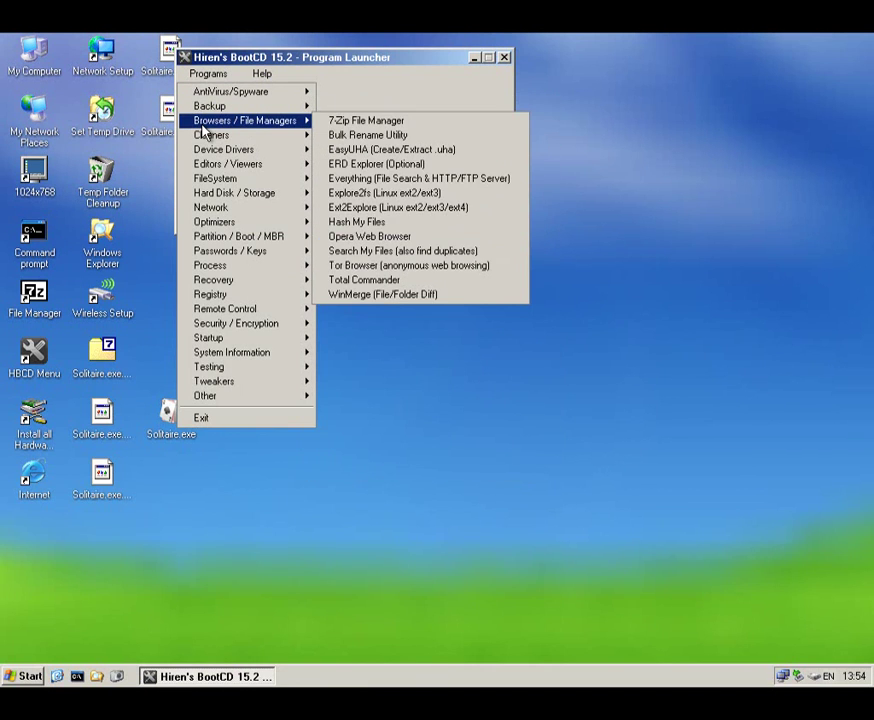
left_click(420, 138)
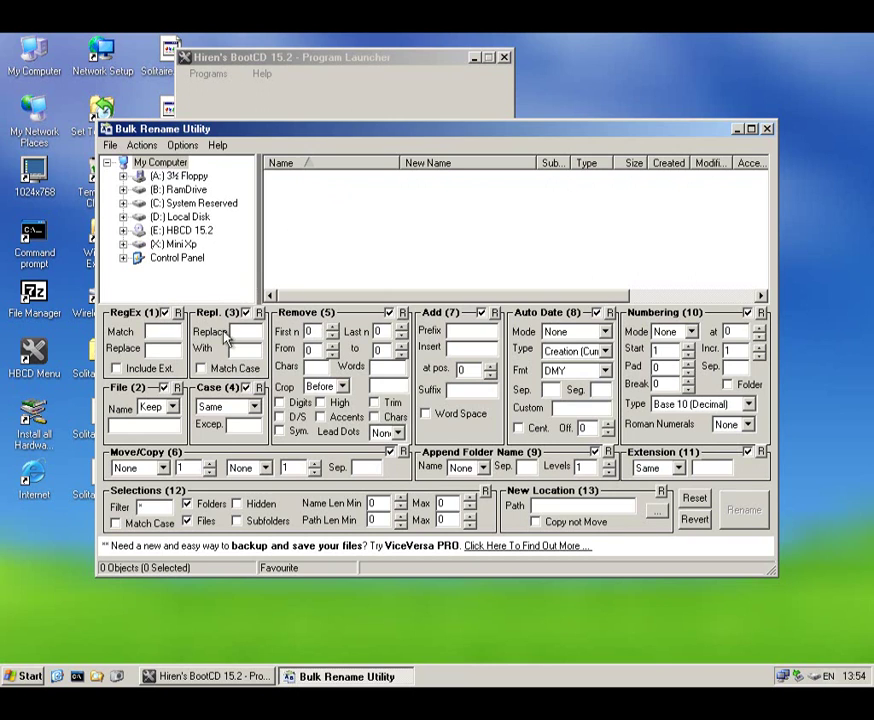
double_click(299, 138)
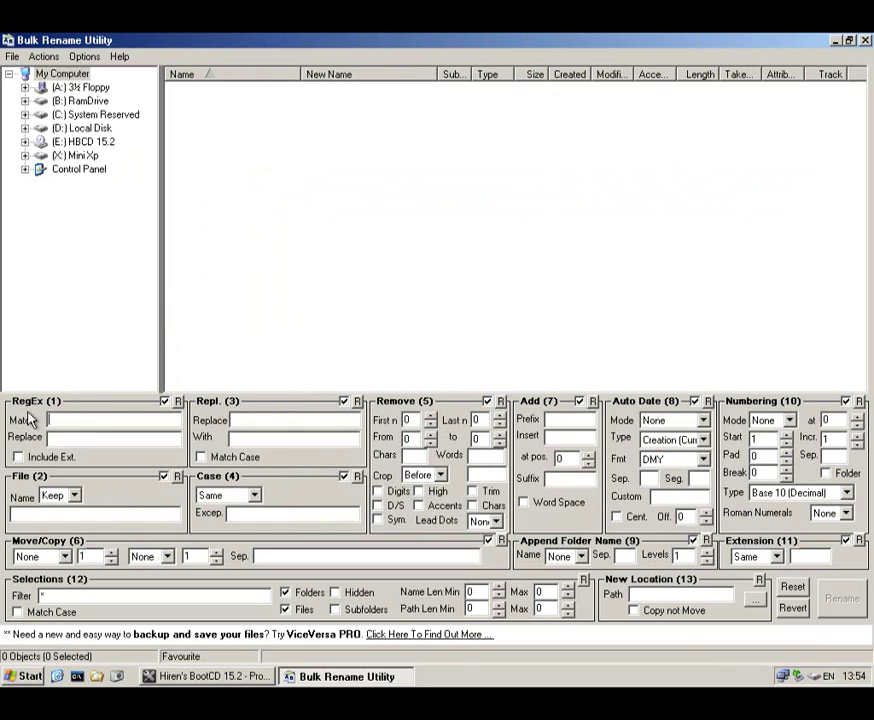
Review the extension renaming options and set the extension mode to Upper.
left_click(57, 420)
left_click(776, 557)
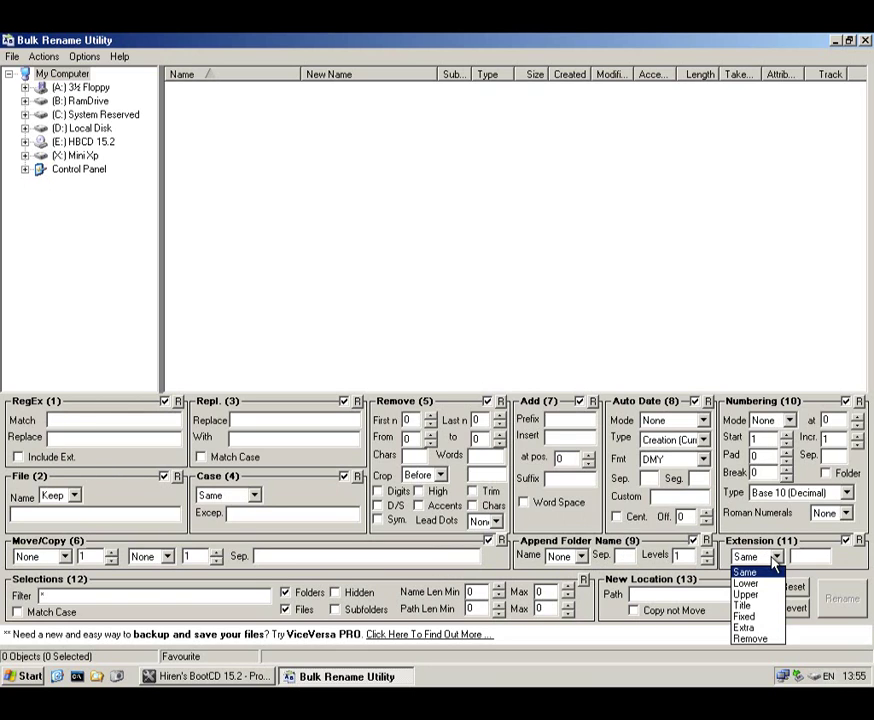
left_click(776, 570)
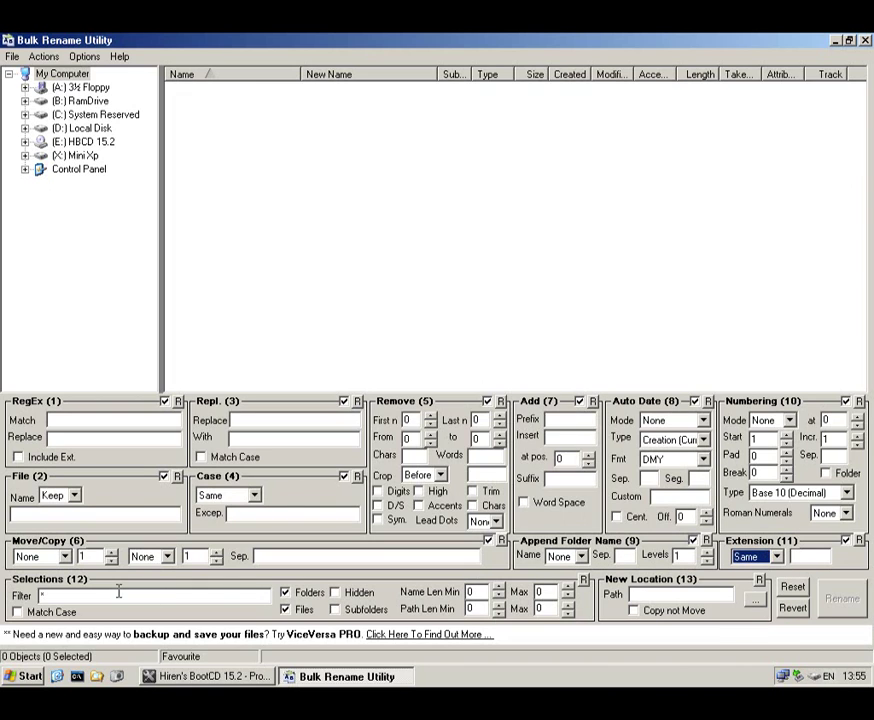
key("Down")
key("Down")
Browse to the Program Files folder on the B: RamDrive and close Bulk Rename Utility.
left_click(66, 101)
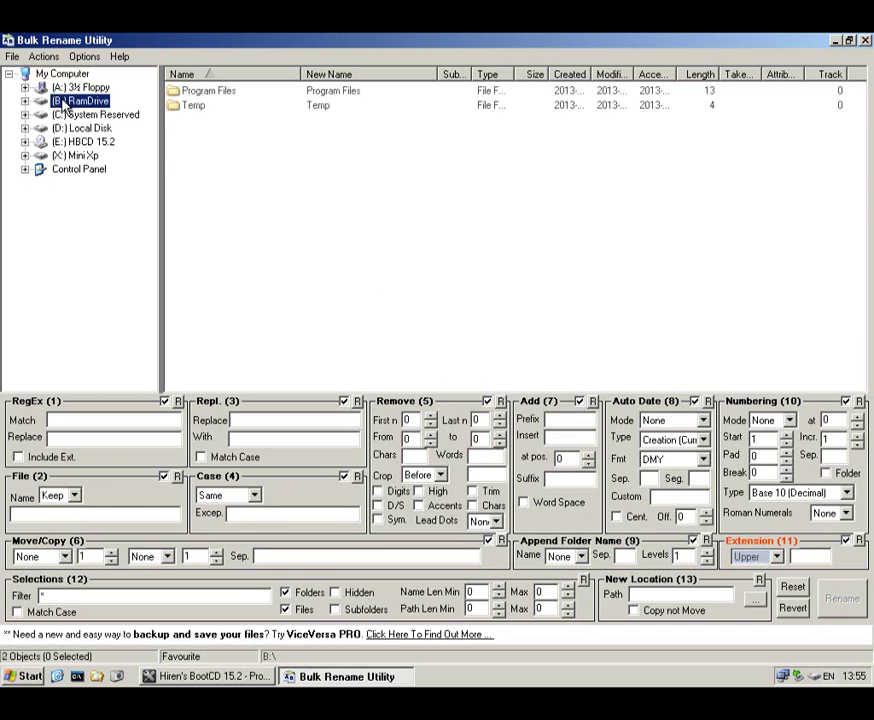
double_click(205, 92)
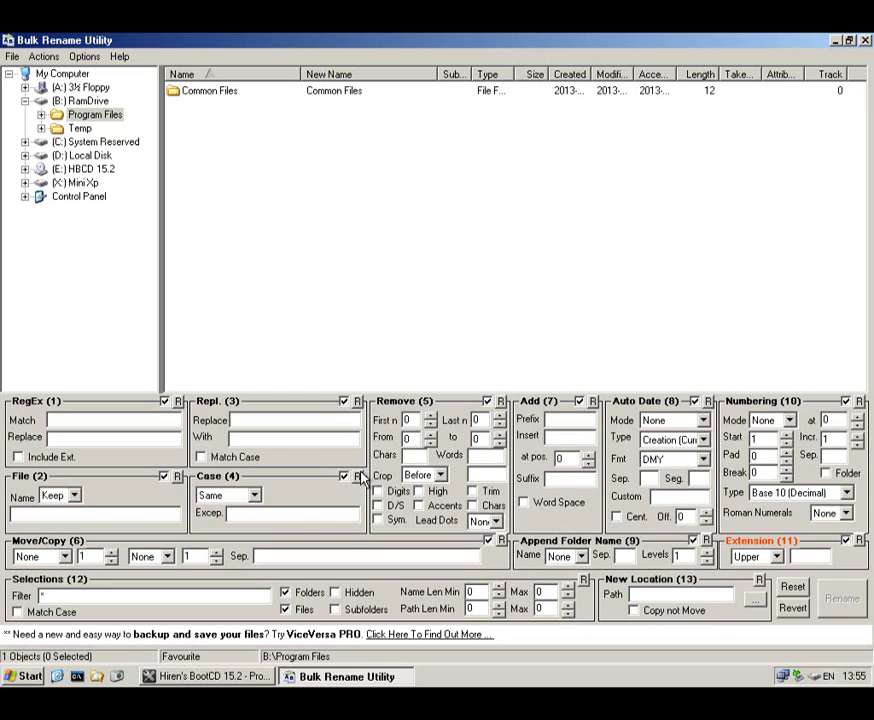
left_click(865, 41)
Launch EasyUHA for creating and extracting .uha archives, view its window, and close it.
left_click(206, 74)
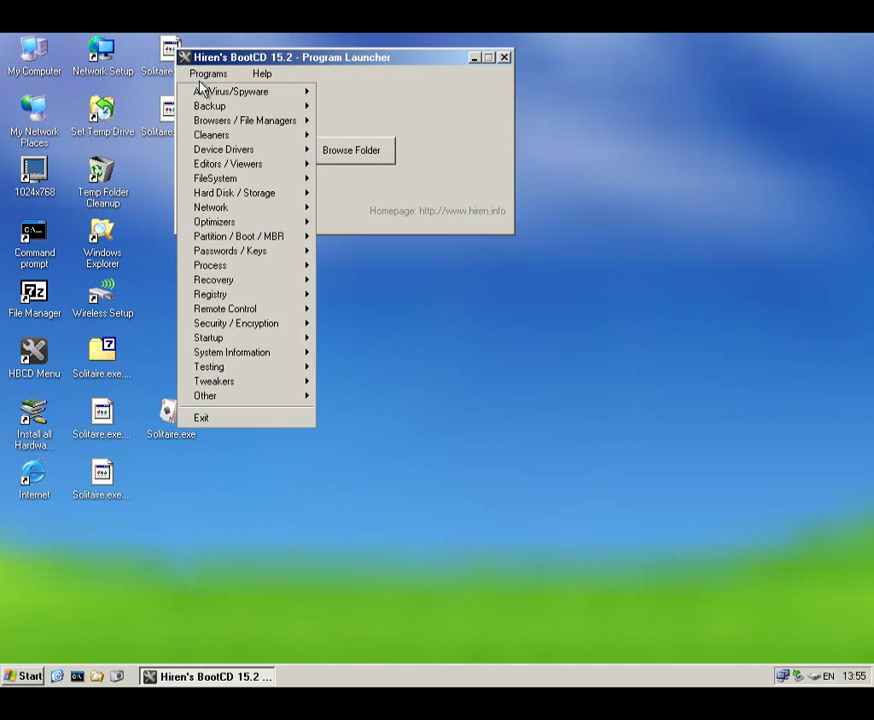
mouse_move(244, 121)
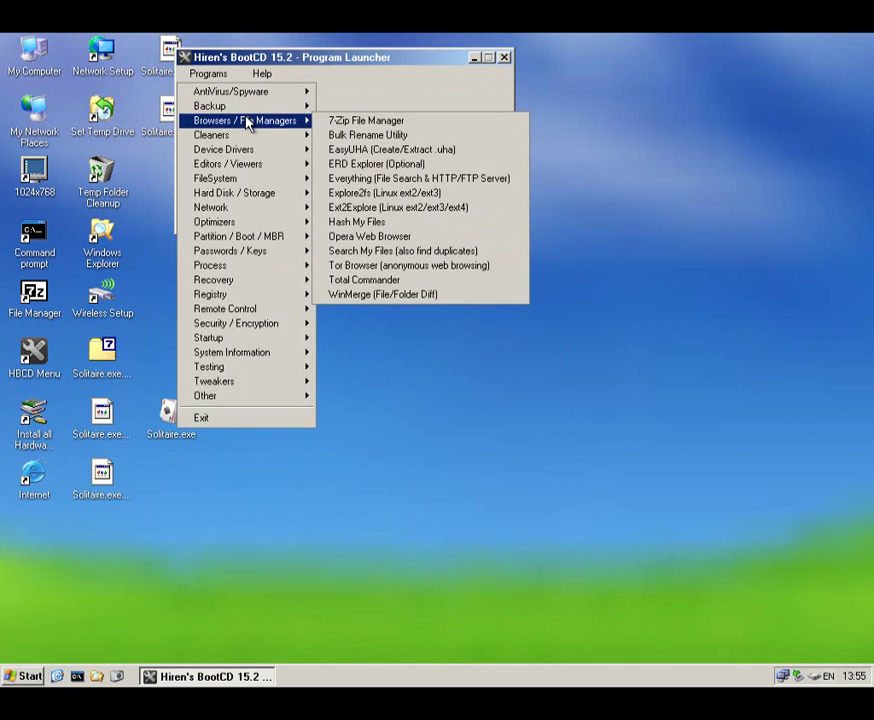
left_click(382, 157)
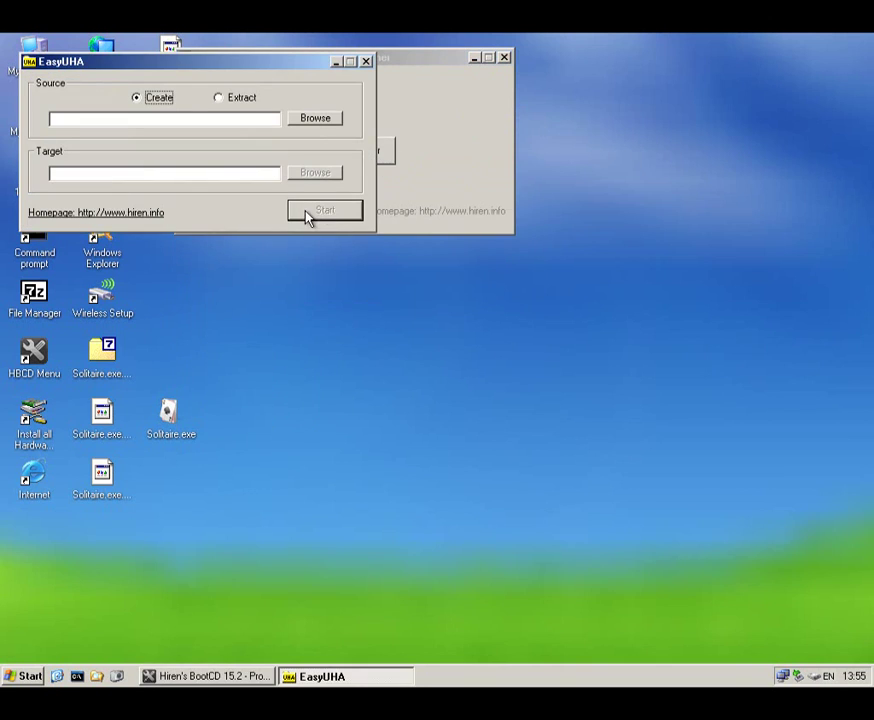
left_click(363, 63)
Try to launch ERD Explorer (Optional) from the Browsers / File Managers programs.
left_click(210, 76)
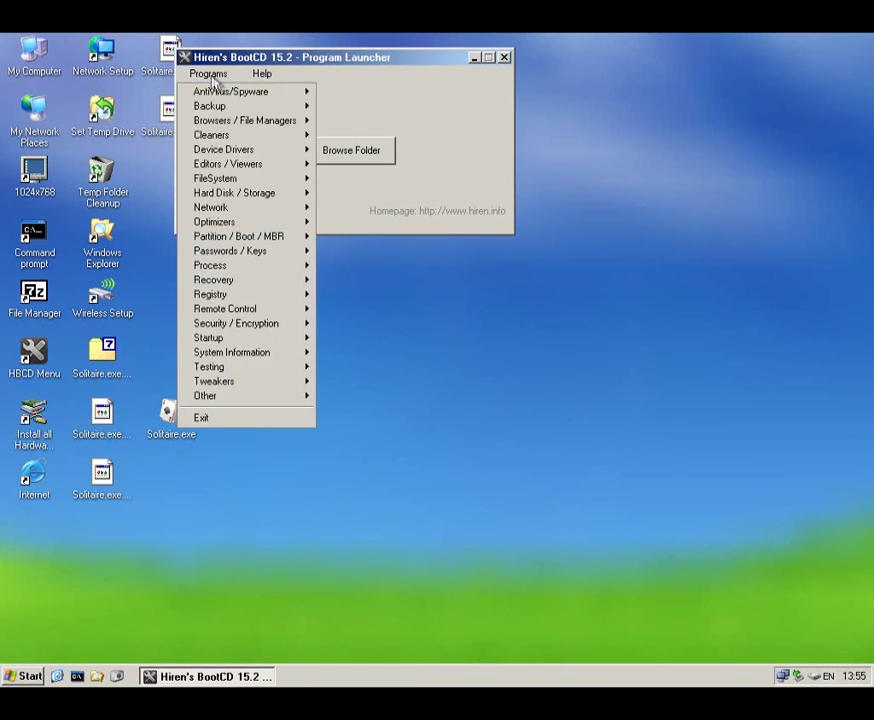
mouse_move(272, 120)
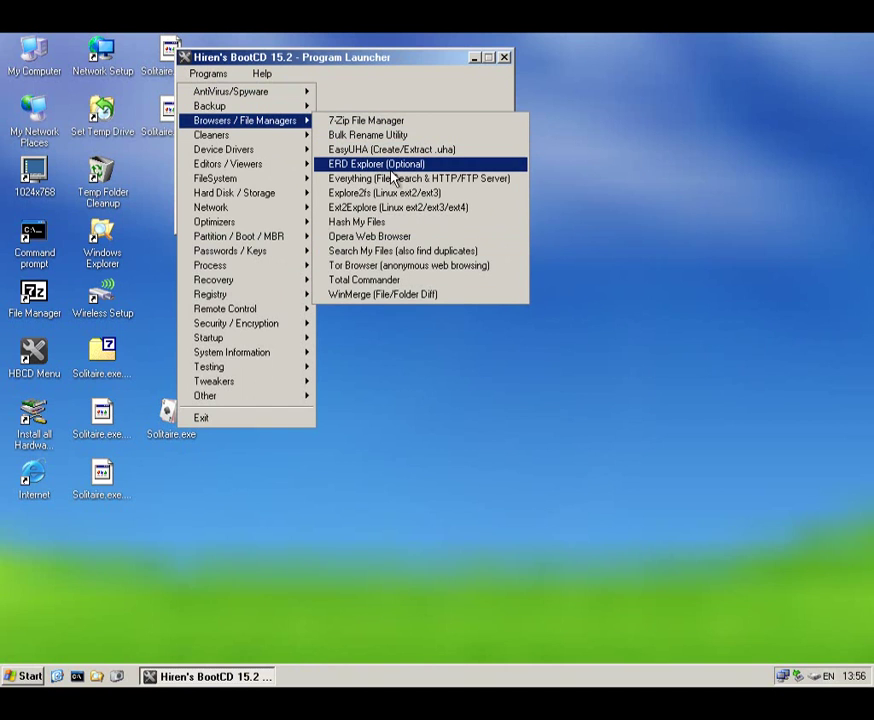
left_click(380, 164)
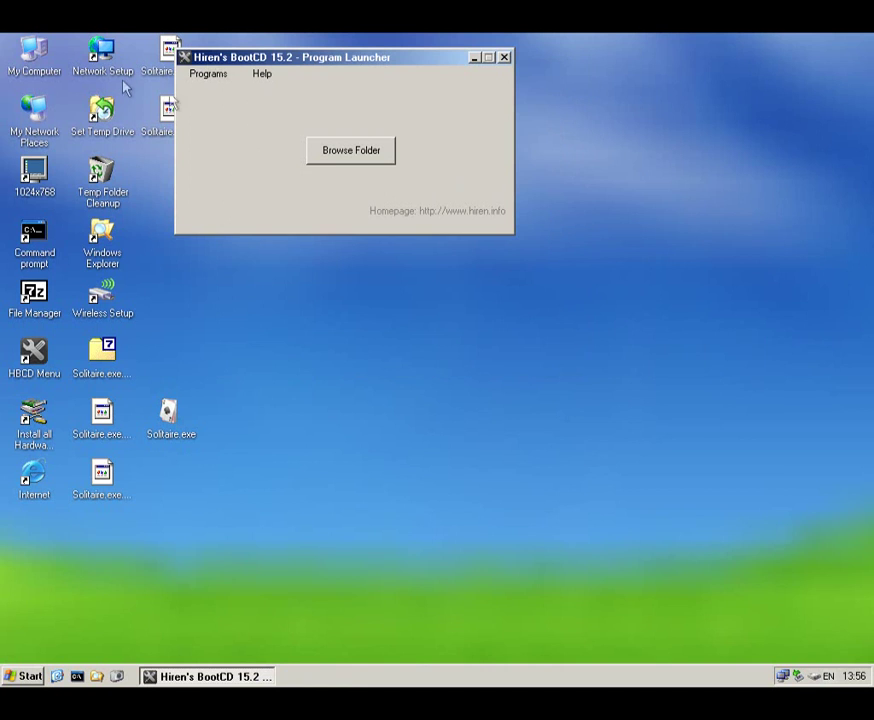
Launch the Everything file search tool from the Browsers / File Managers programs and view its search matching toggles.
left_click(207, 77)
mouse_move(238, 122)
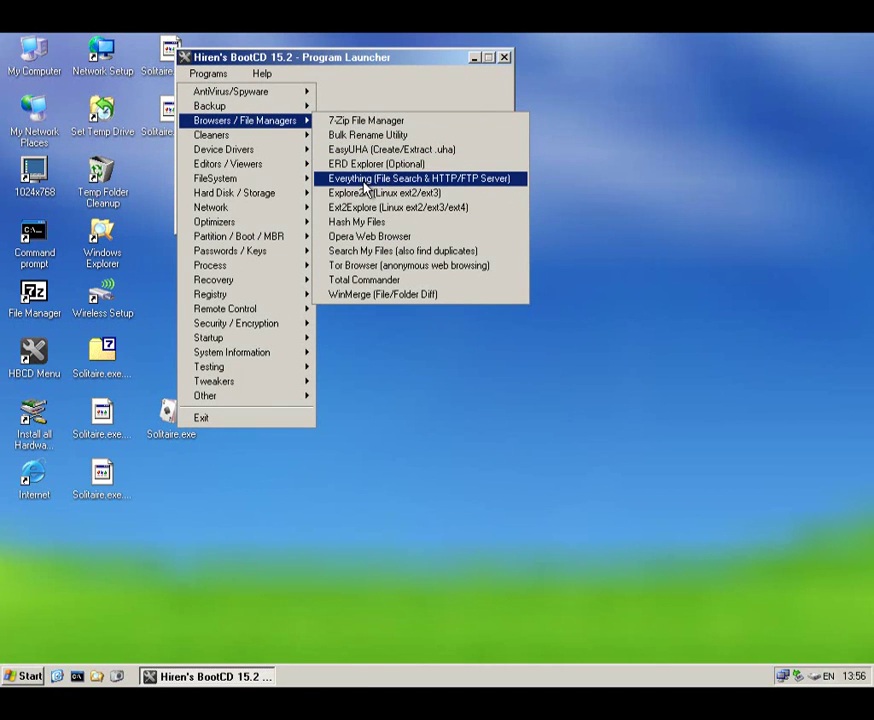
left_click(364, 183)
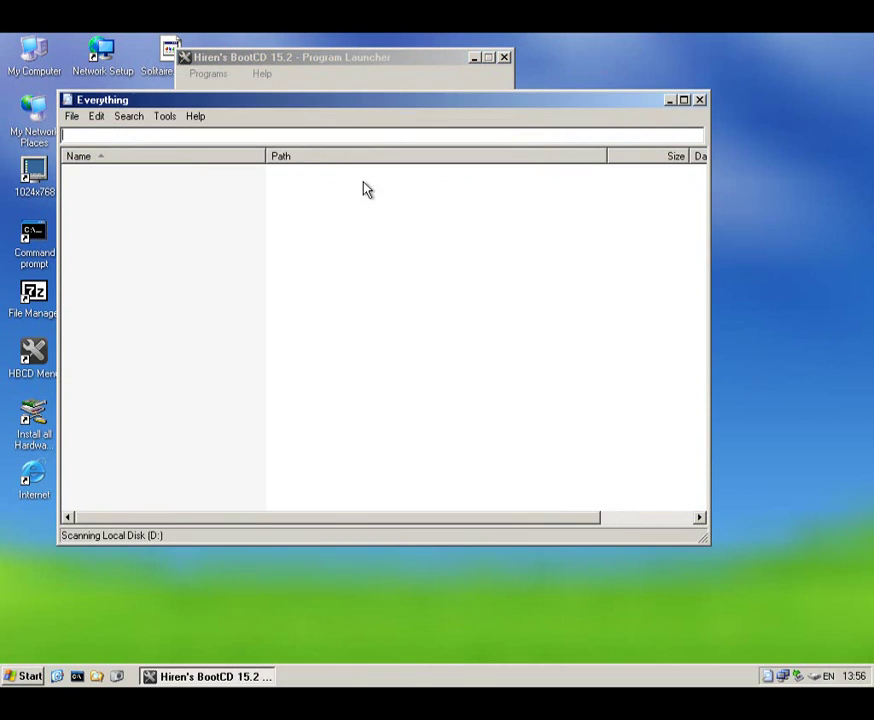
left_click(71, 116)
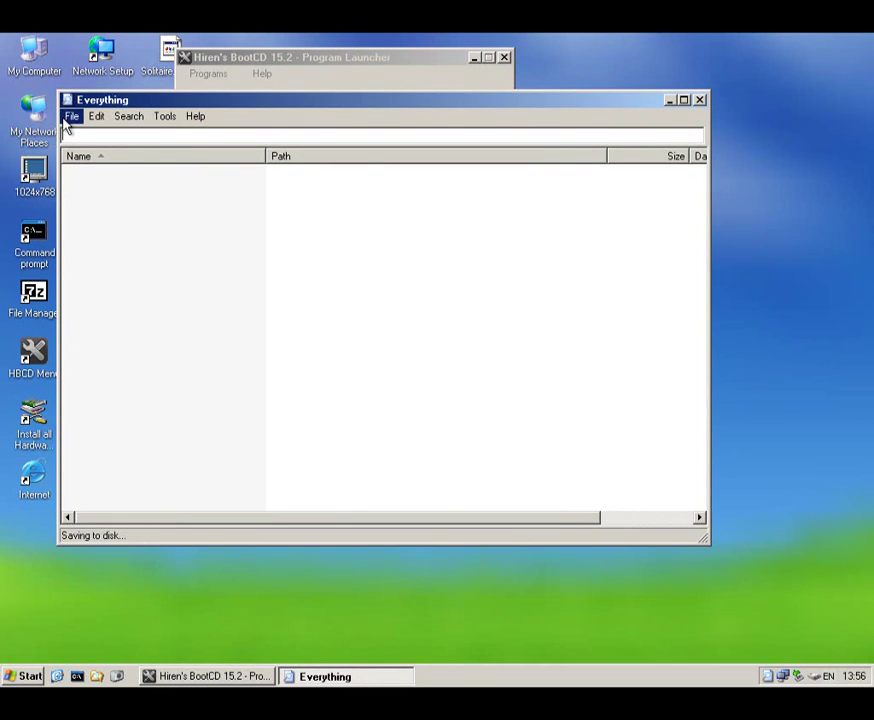
left_click(71, 116)
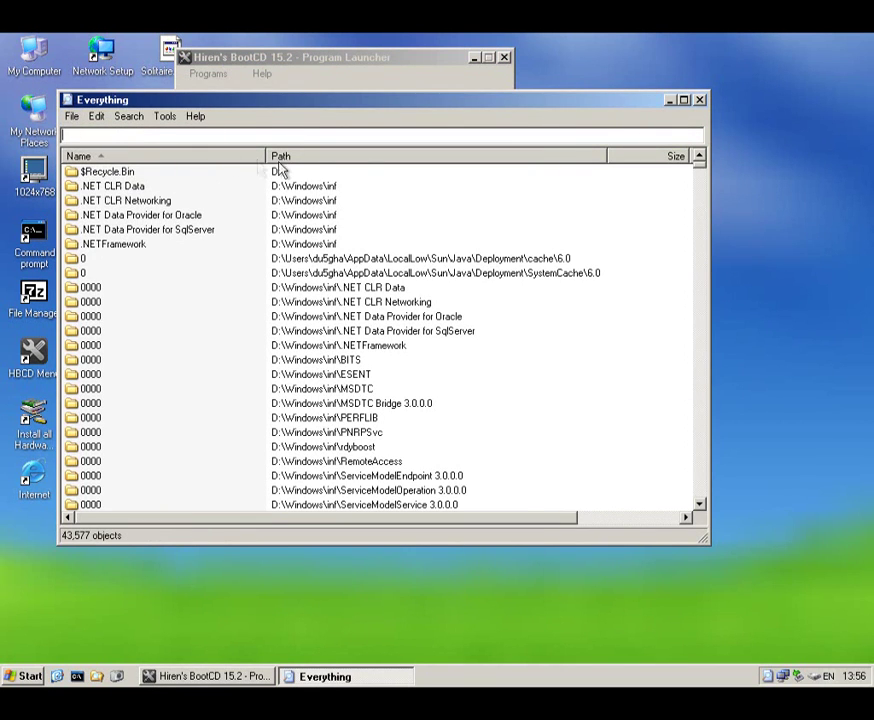
left_click(104, 119)
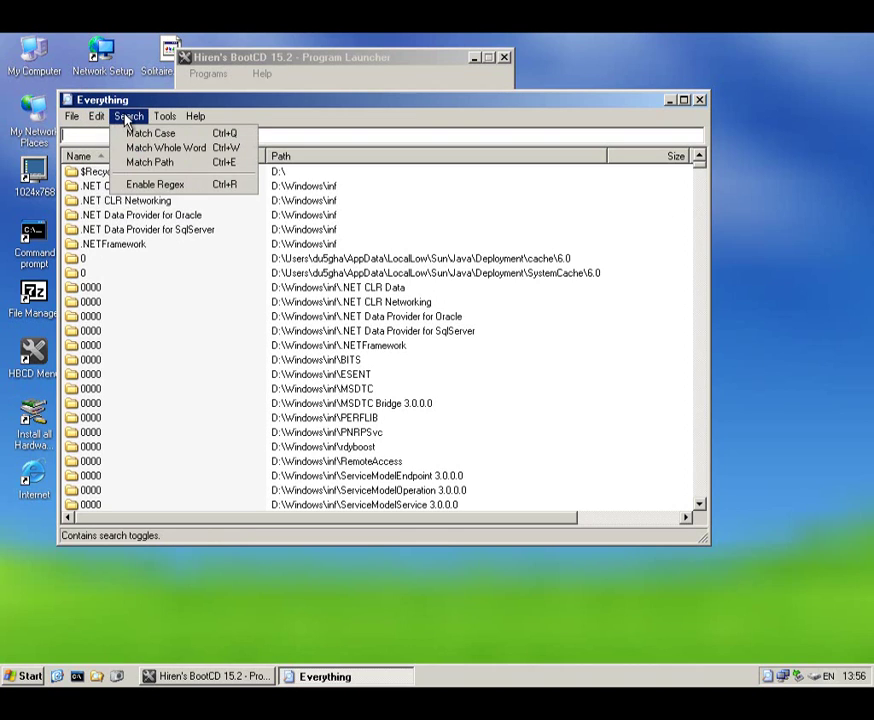
Open the Everything options and review the General, View and Volumes settings.
mouse_move(158, 120)
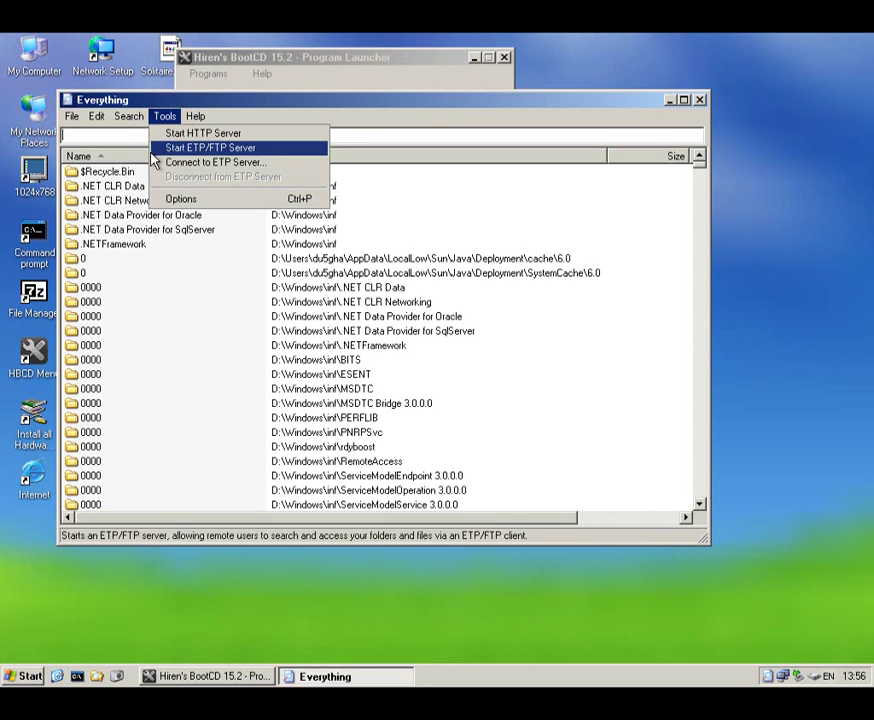
left_click(157, 198)
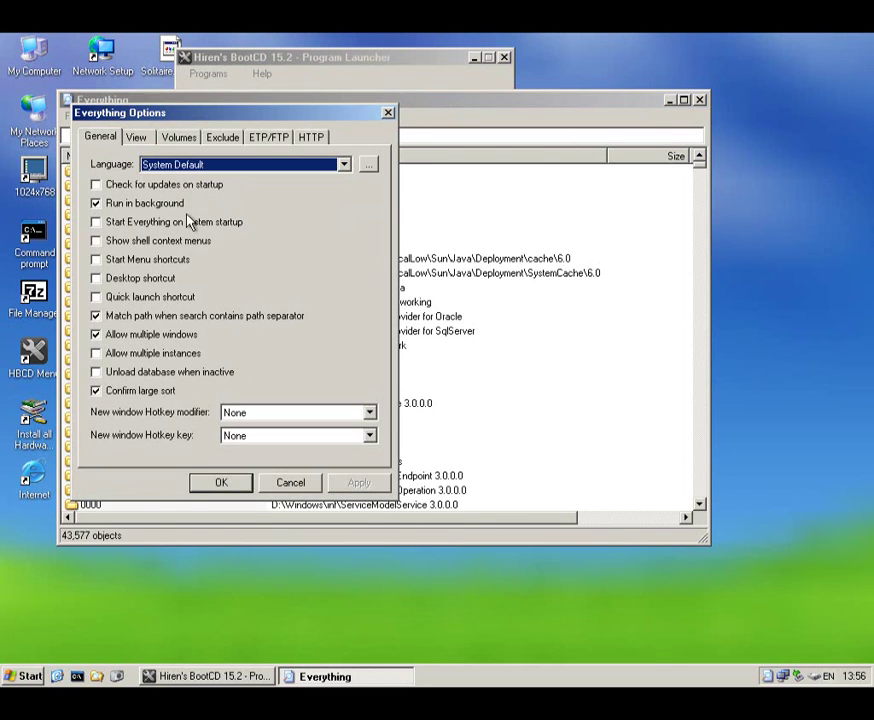
left_click(137, 142)
left_click(174, 139)
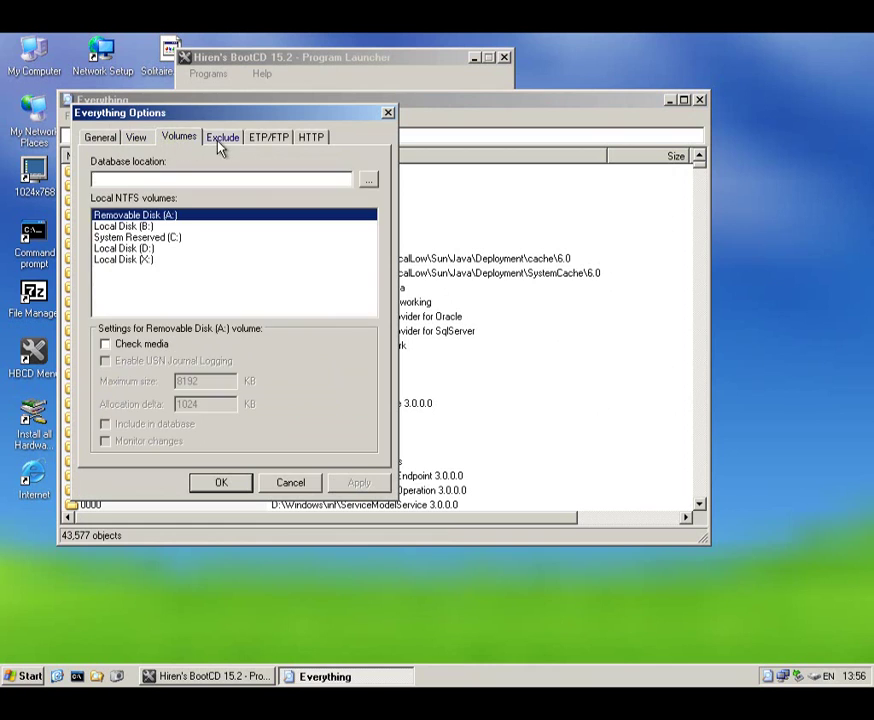
Review the Exclude, ETP/FTP and HTTP settings in Everything's options, and close the program without changes.
left_click(221, 142)
left_click(253, 142)
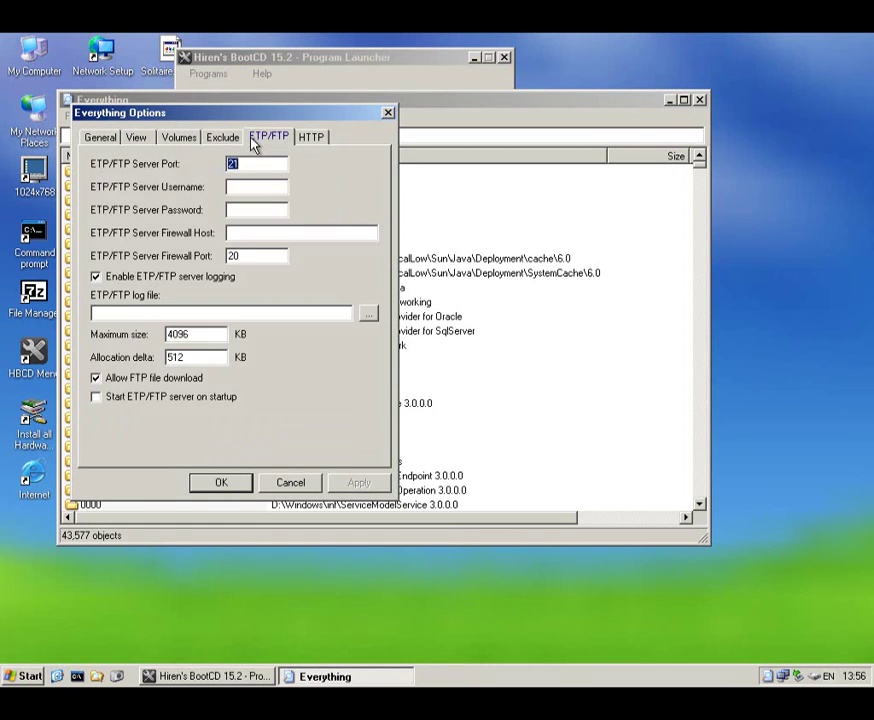
left_click(305, 150)
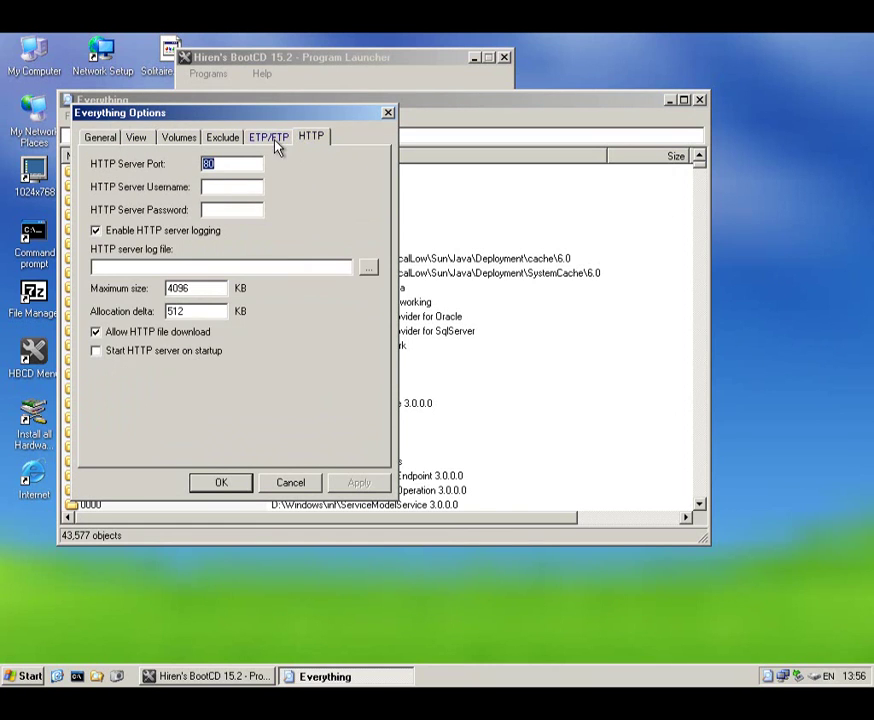
left_click(387, 112)
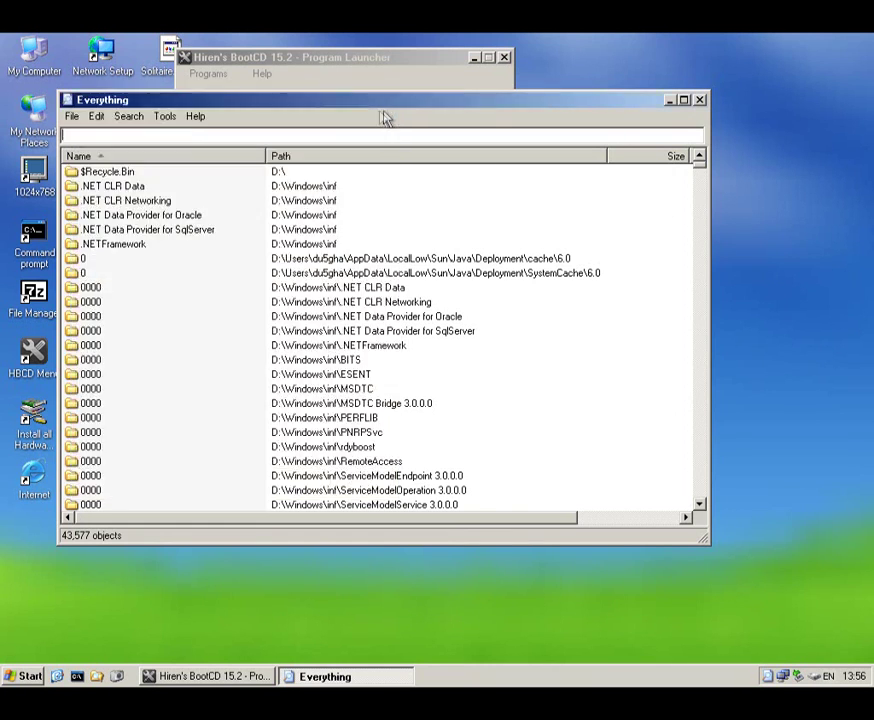
left_click(700, 101)
Launch Explore2fs (Linux ext2/ext3) from the Browsers / File Managers programs to view its window, and close it.
left_click(208, 73)
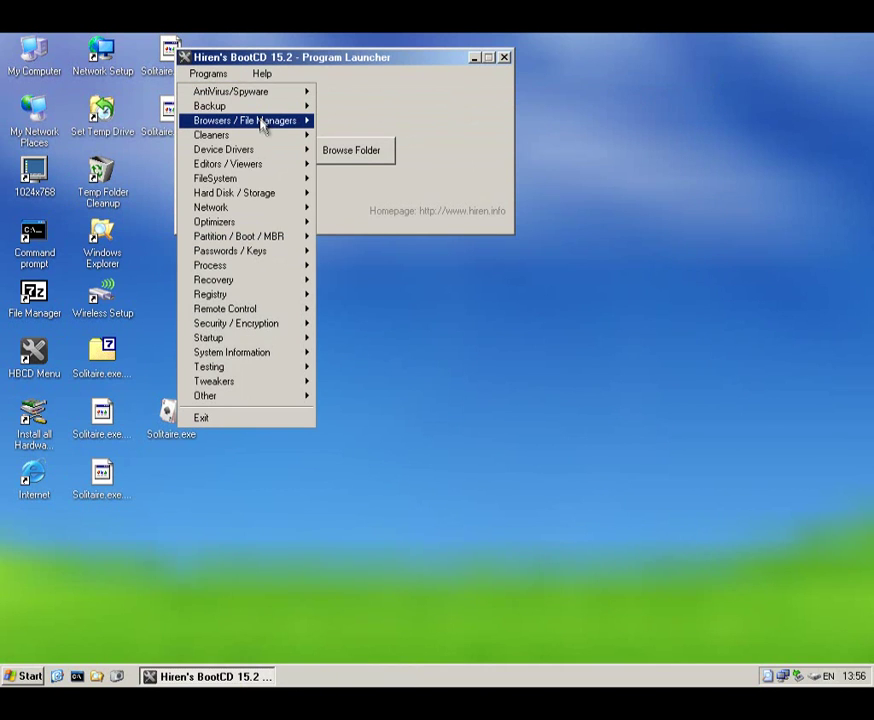
mouse_move(267, 121)
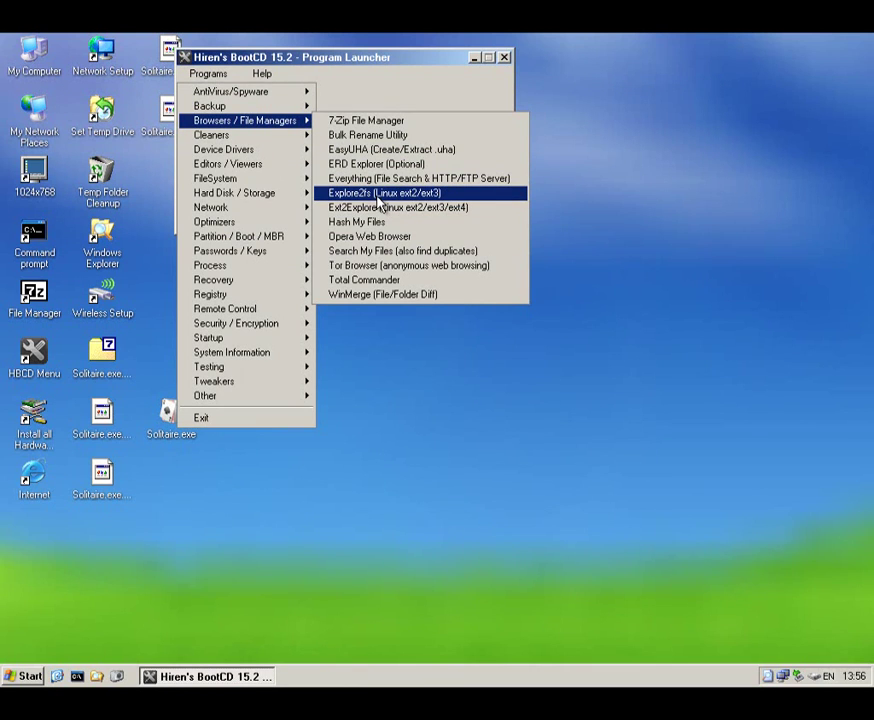
left_click(380, 198)
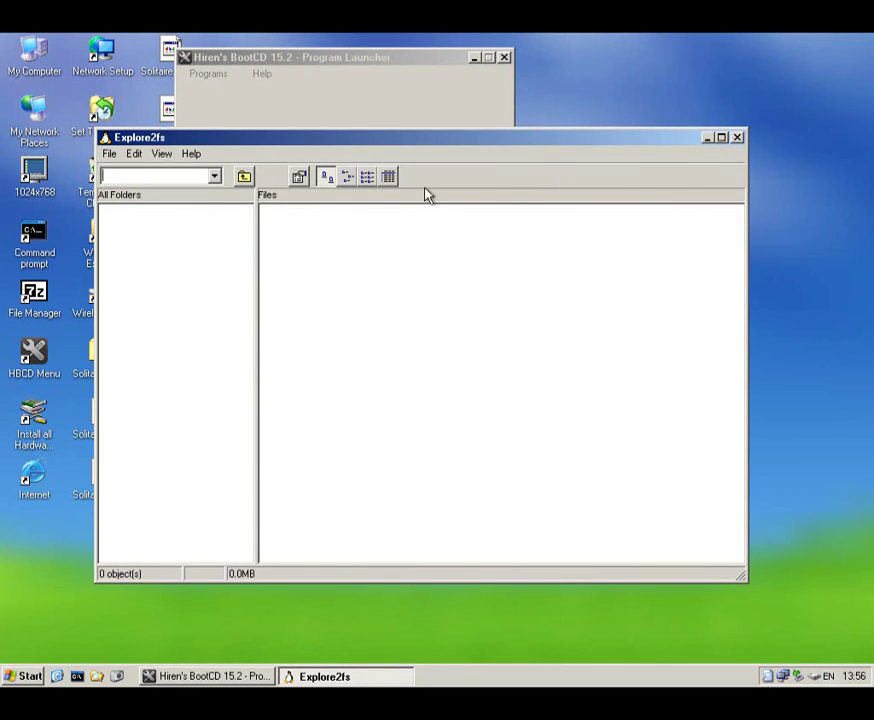
left_click(737, 138)
Launch Ext2Explore (Linux ext2/ext3/ext4) to view its window, and close it.
left_click(212, 75)
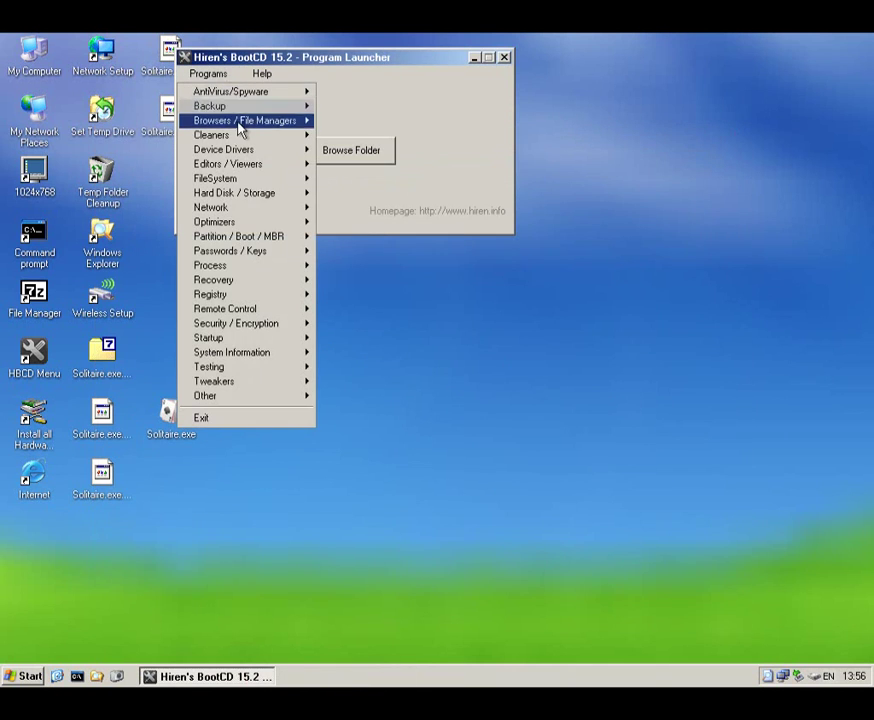
mouse_move(240, 122)
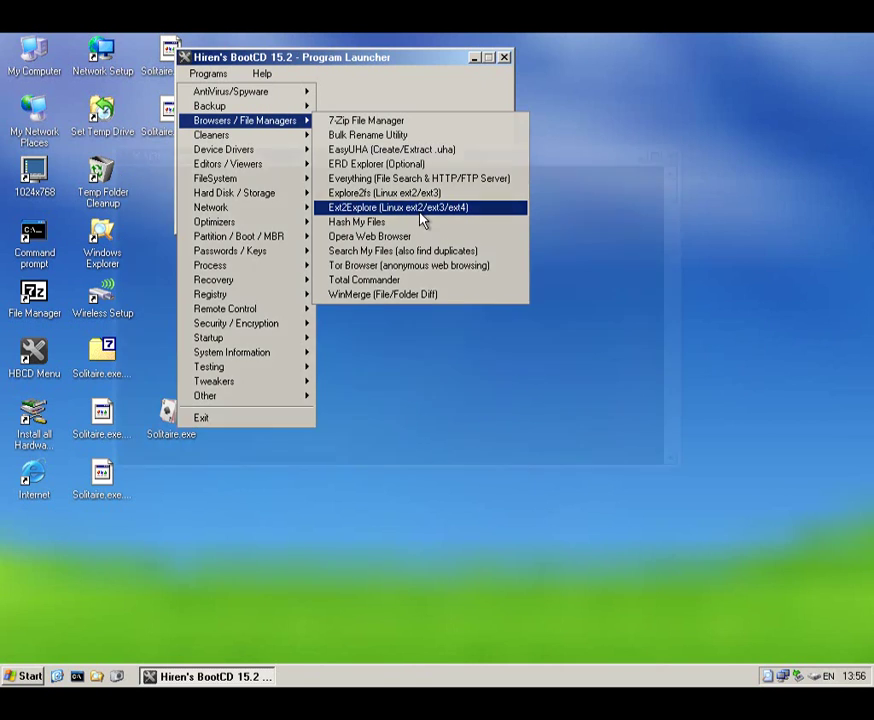
left_click(420, 212)
left_click_drag(441, 180, 375, 101)
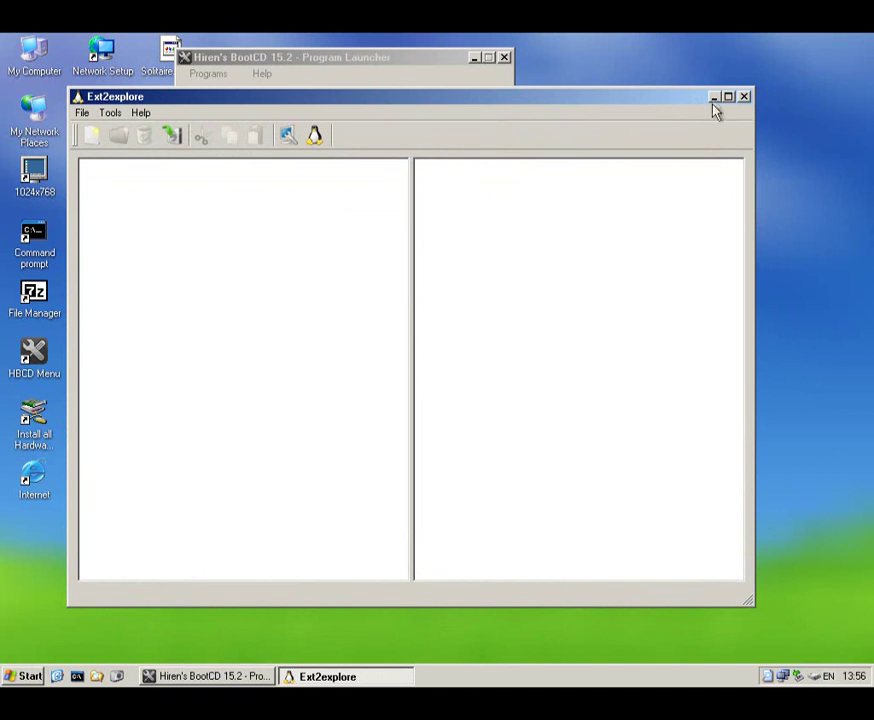
left_click(744, 97)
Launch Hash My Files and add Solitaire.exe from the Desktop to compute its hashes.
left_click(208, 75)
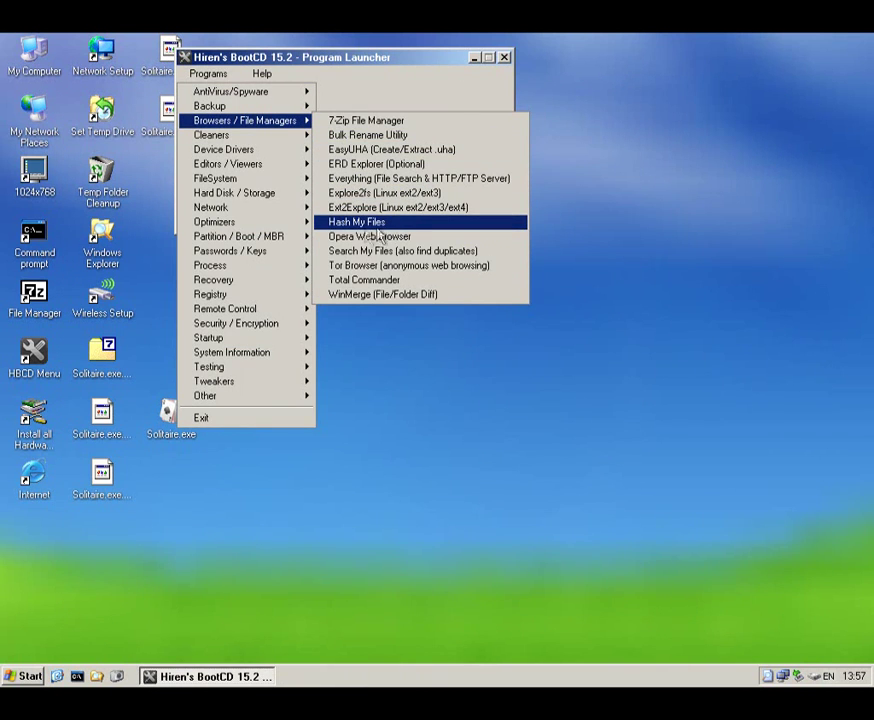
left_click(345, 226)
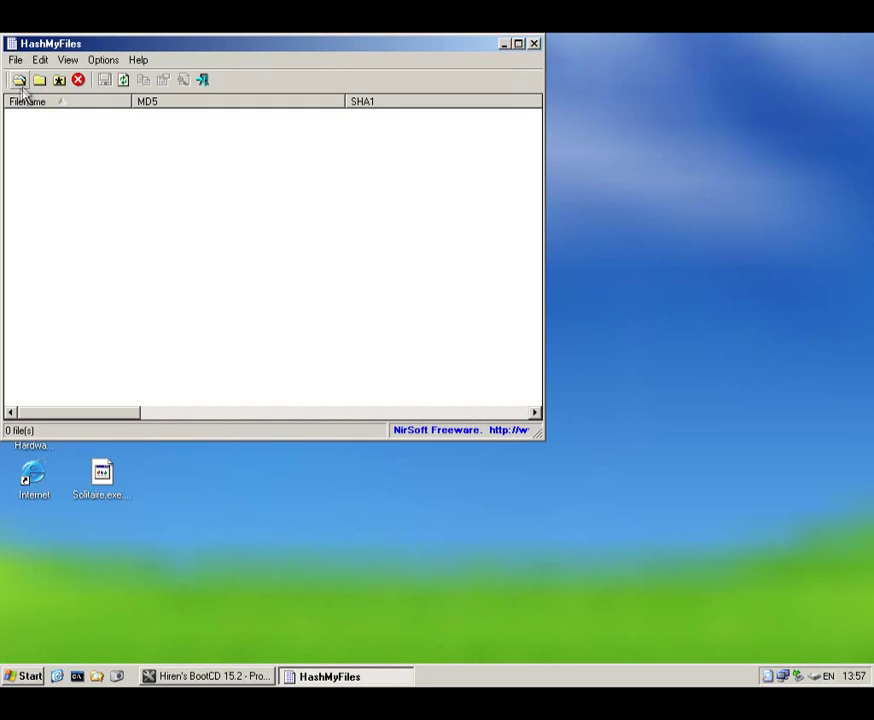
left_click(19, 81)
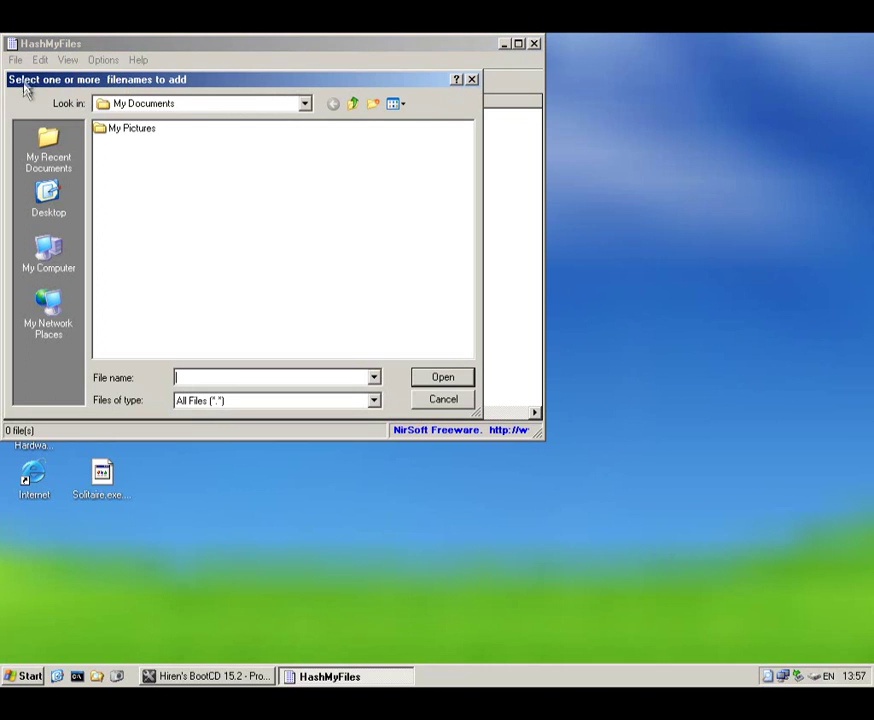
left_click(50, 198)
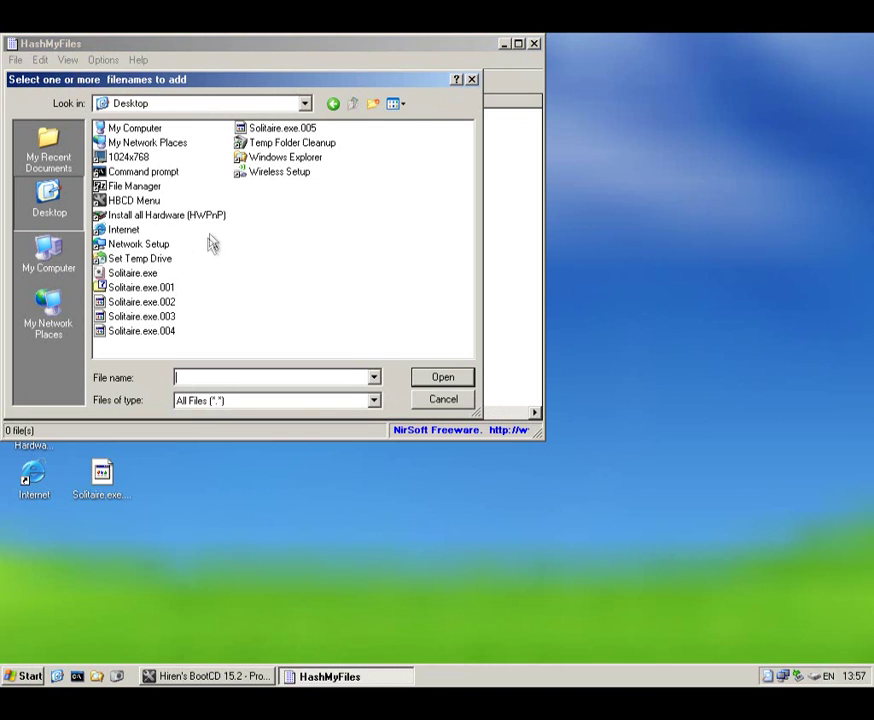
double_click(152, 275)
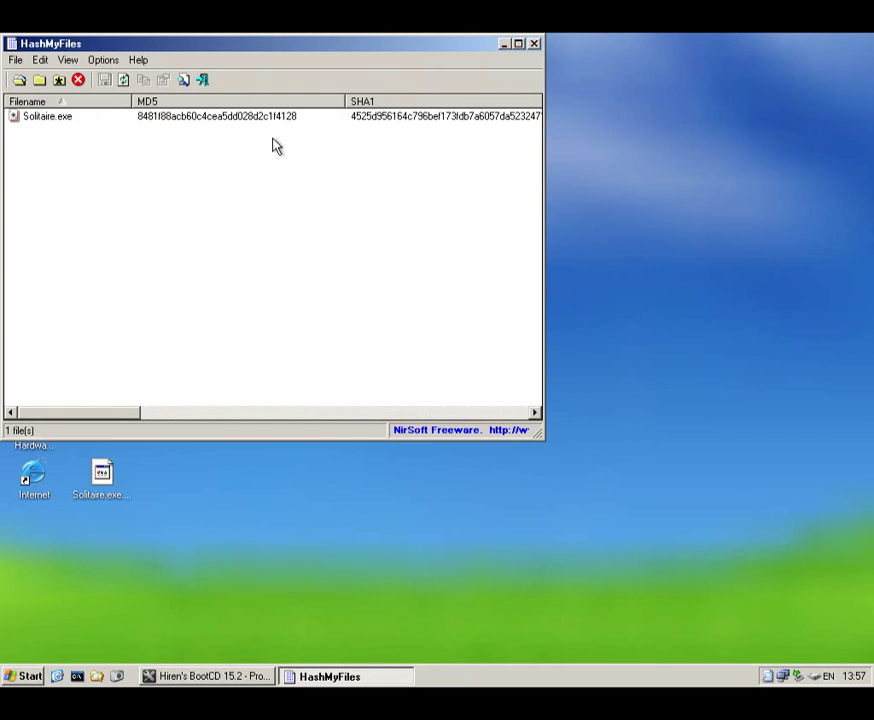
Examine all hash and file property columns for Solitaire.exe, and close HashMyFiles.
left_click_drag(74, 410, 193, 416)
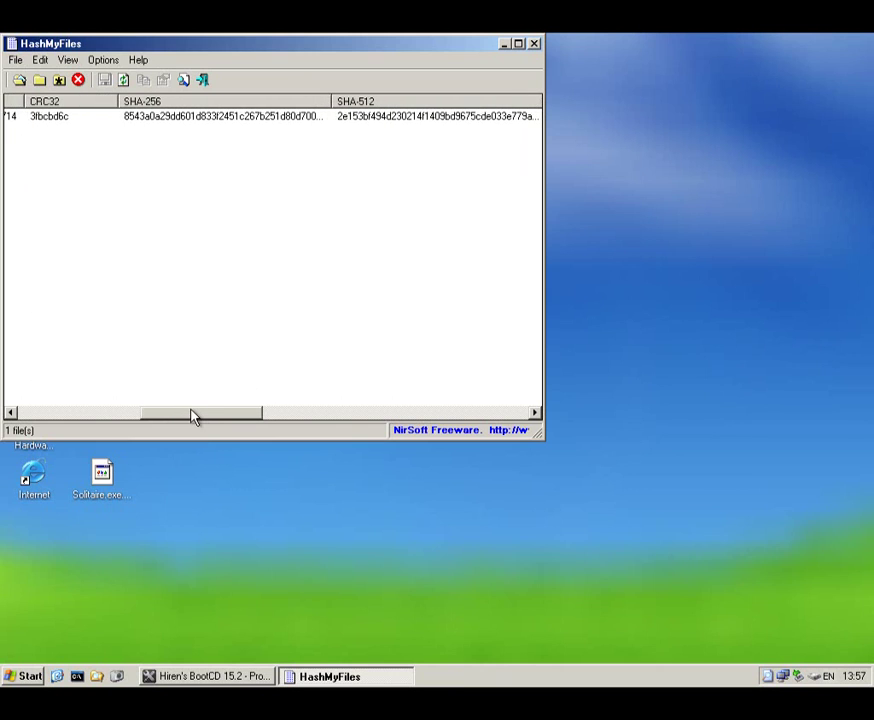
left_click_drag(193, 416, 463, 413)
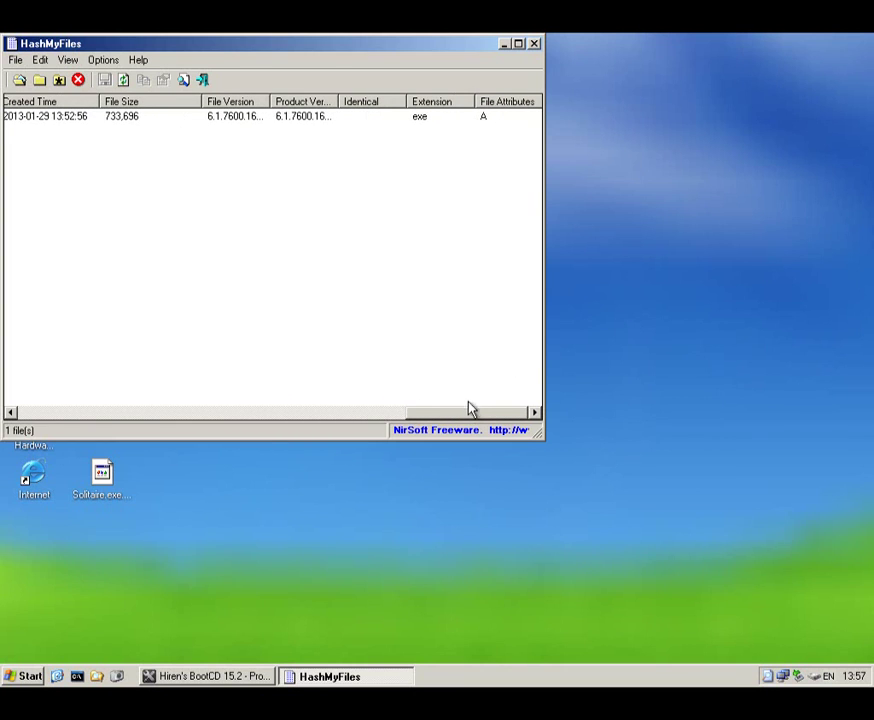
left_click(534, 43)
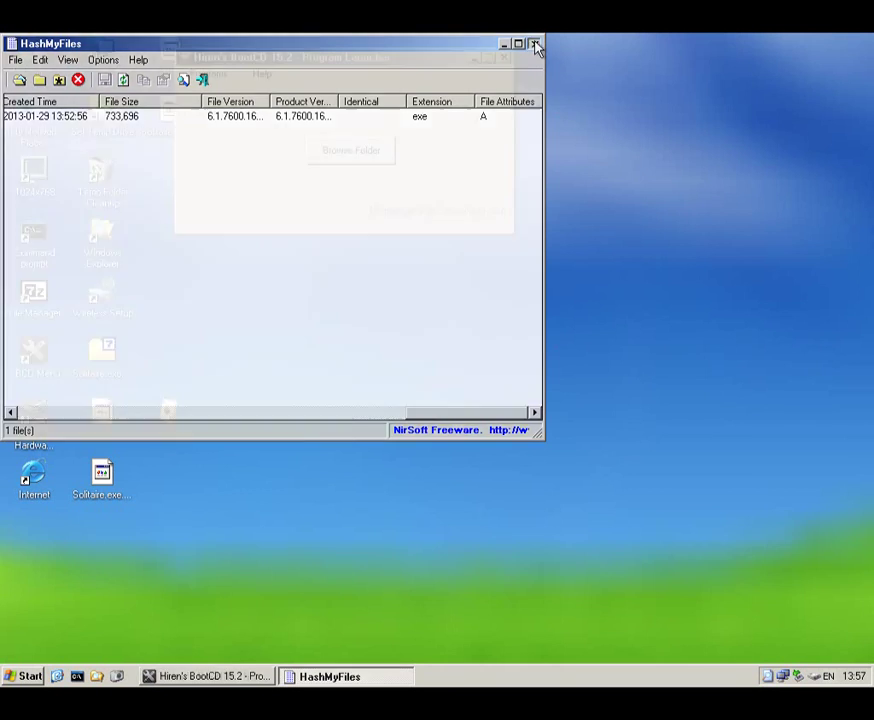
Launch Search My Files, examine the file-content choices in its search options, and close it without searching.
left_click(209, 74)
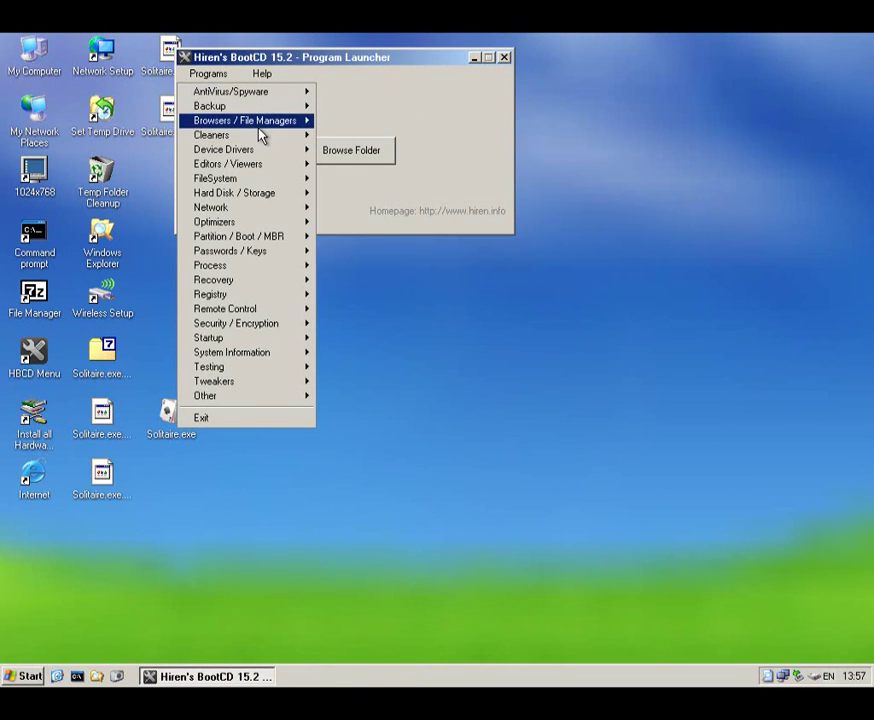
mouse_move(262, 121)
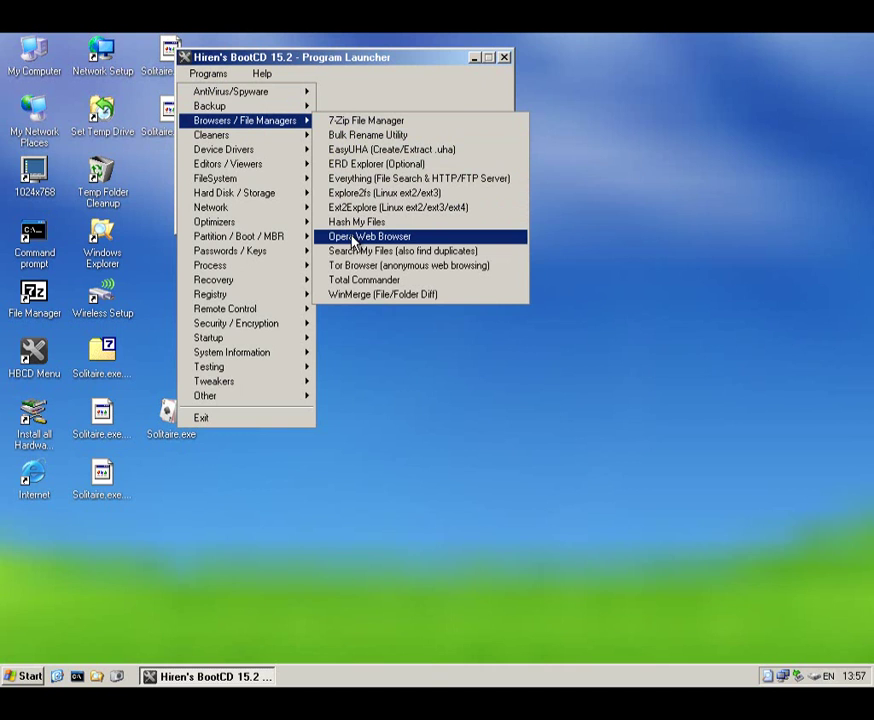
left_click(364, 252)
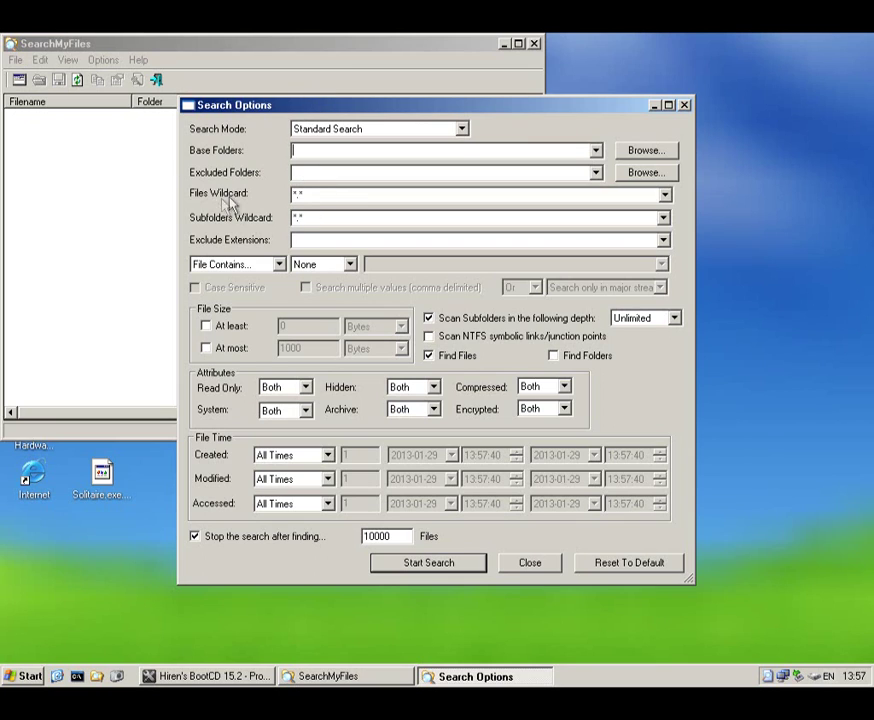
left_click(278, 266)
left_click(322, 266)
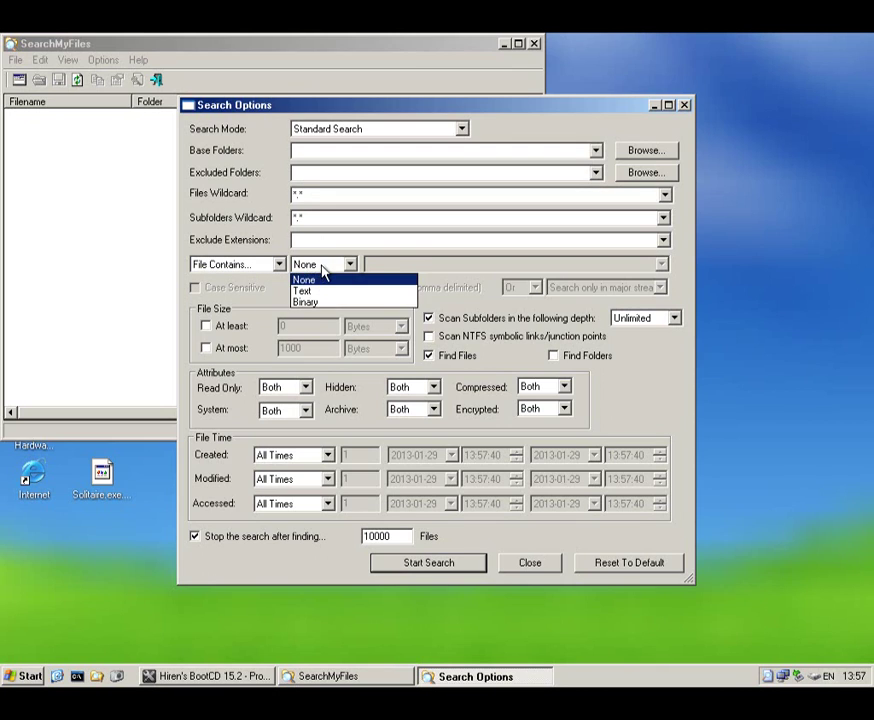
left_click(325, 270)
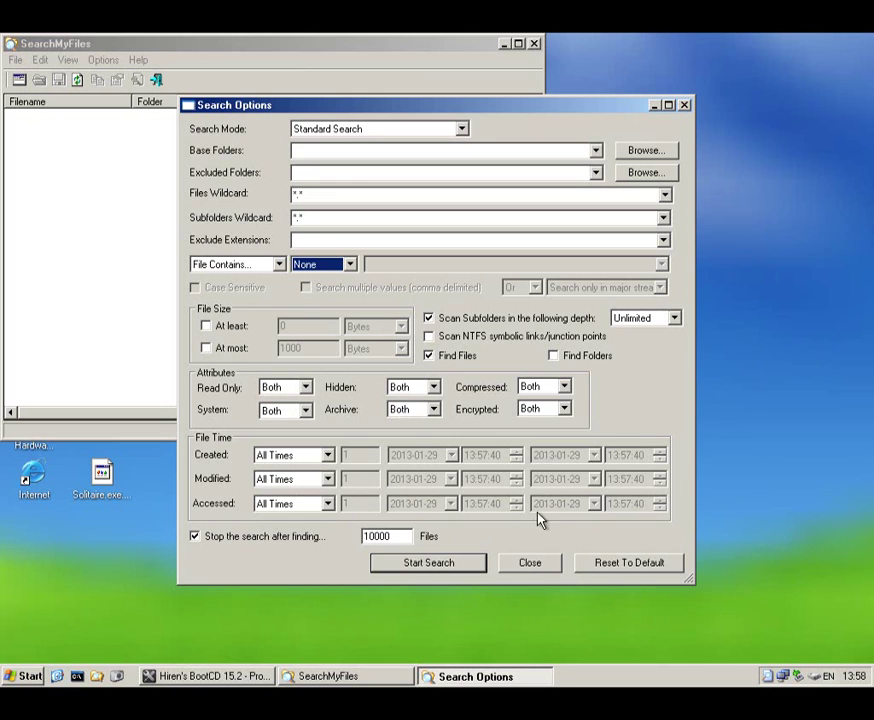
left_click(537, 564)
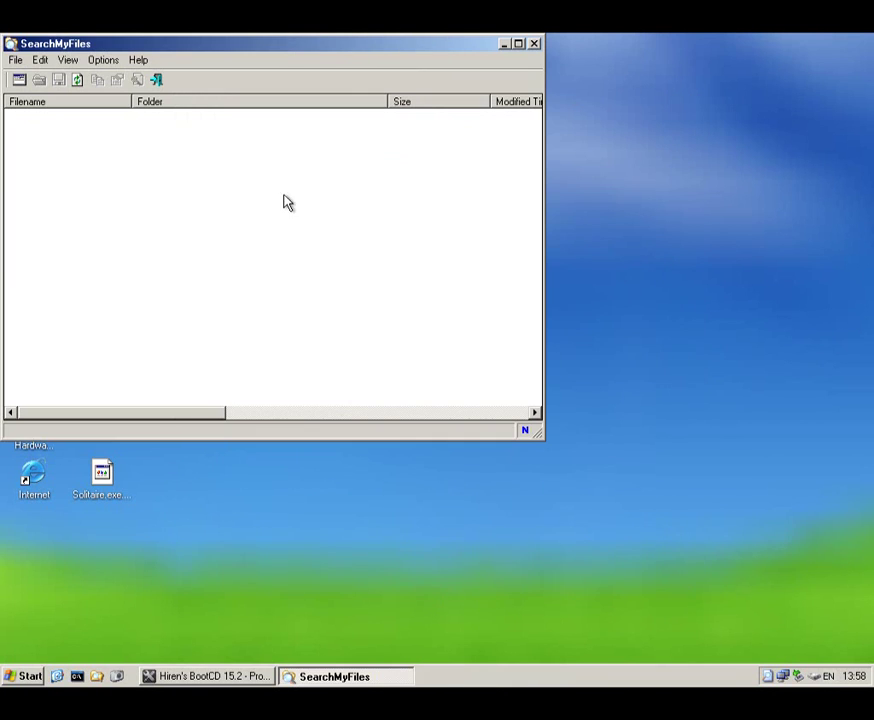
left_click(534, 43)
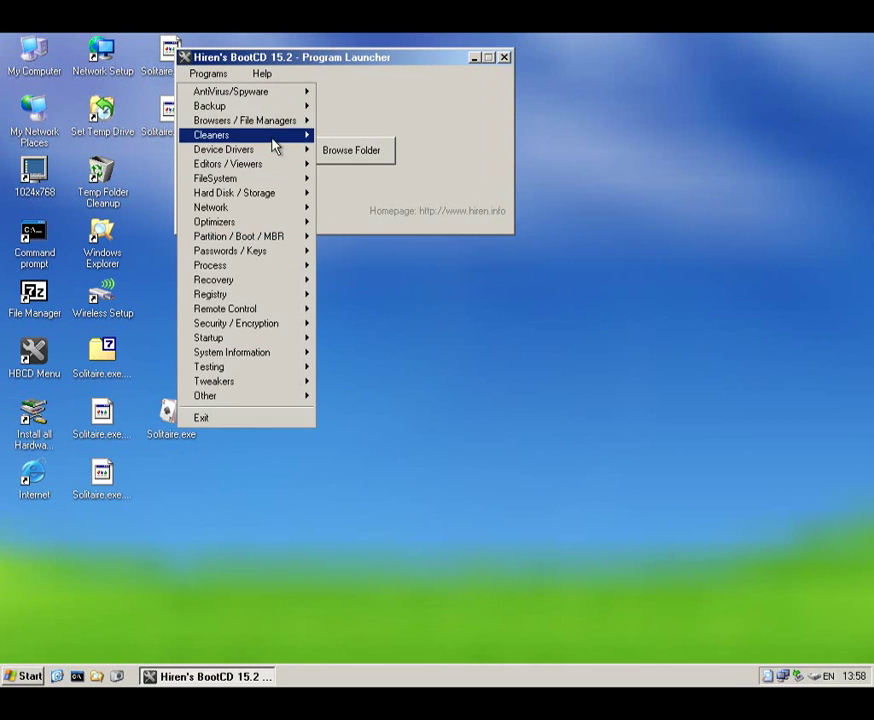
Launch Tor Browser (anonymous web browsing) and enlarge the Tor console window to read its log.
mouse_move(279, 125)
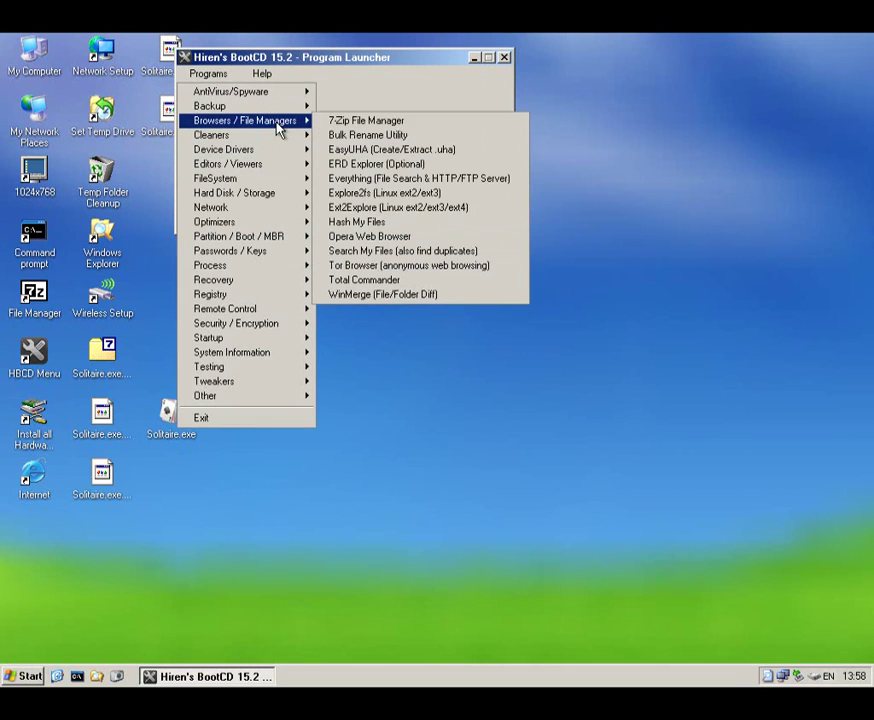
left_click(408, 268)
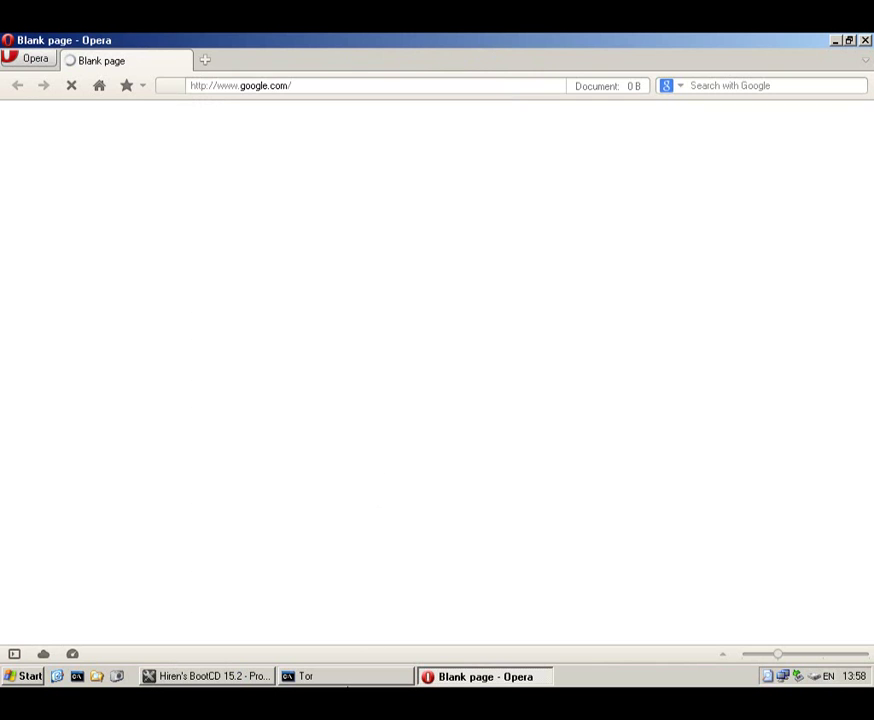
left_click(324, 682)
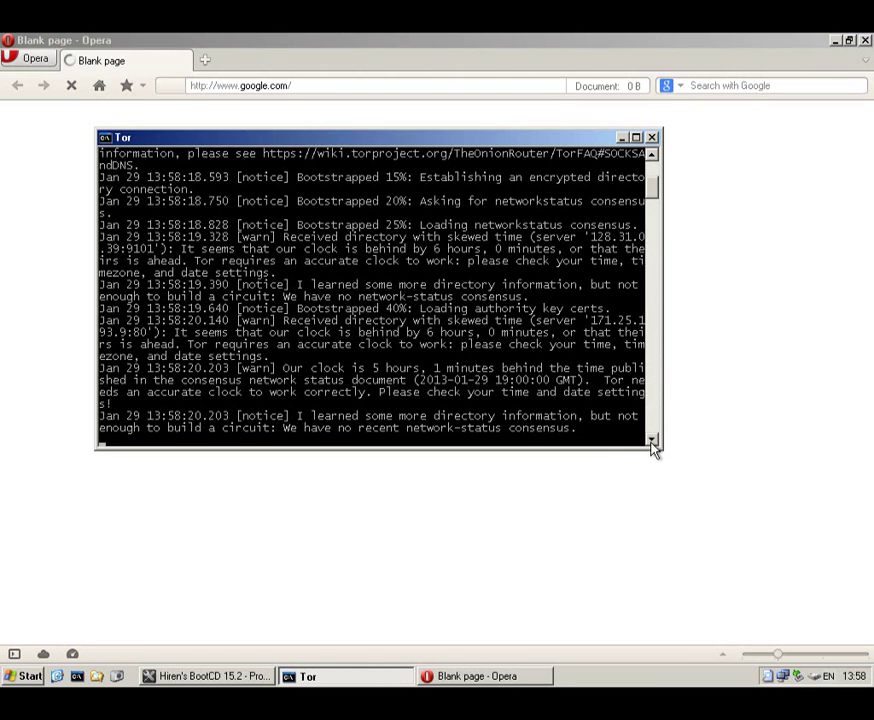
left_click_drag(659, 451, 783, 530)
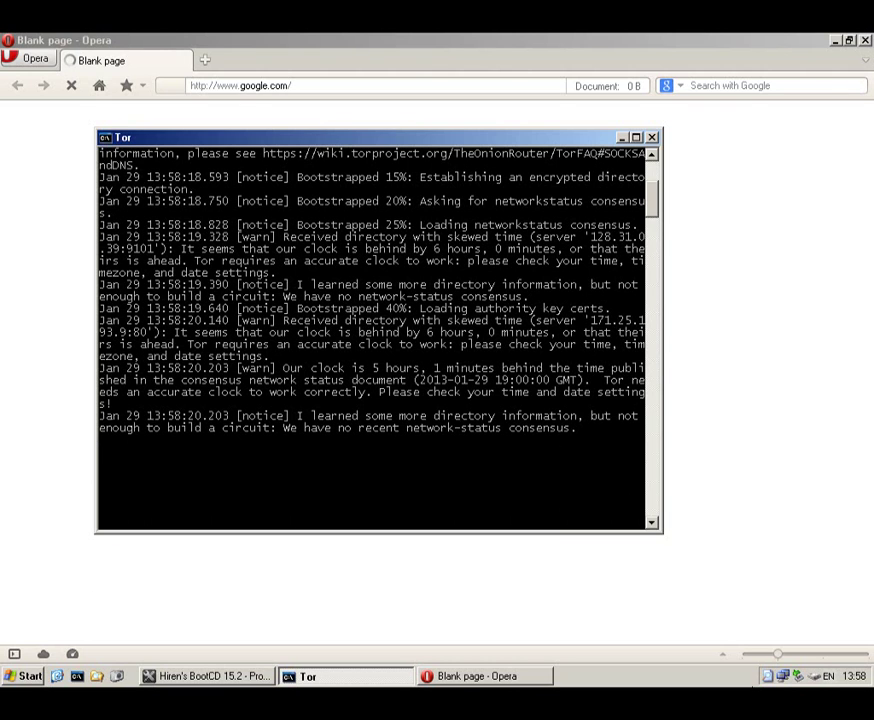
right_click(710, 676)
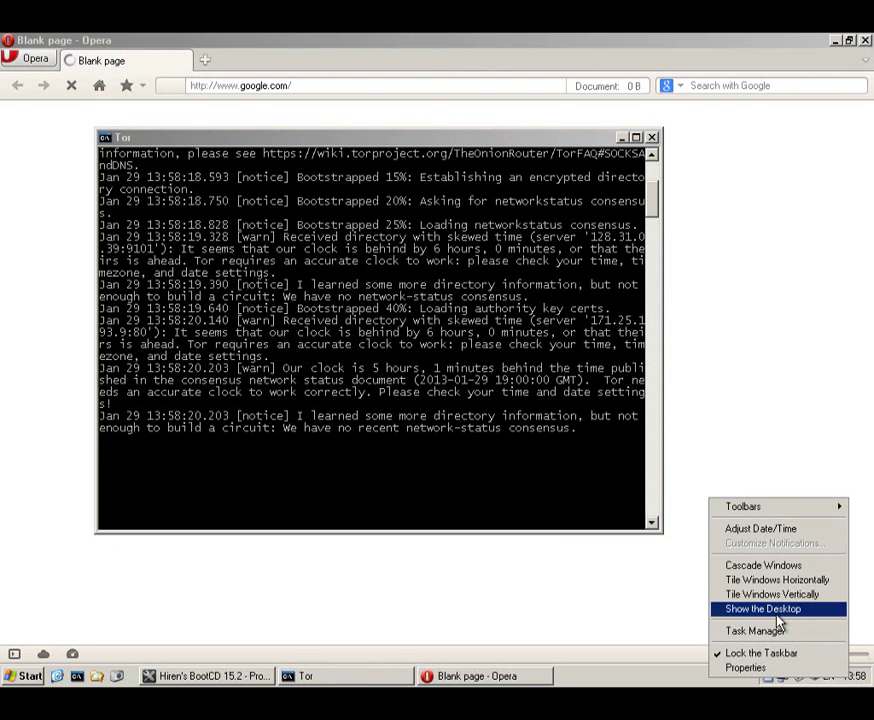
left_click(761, 529)
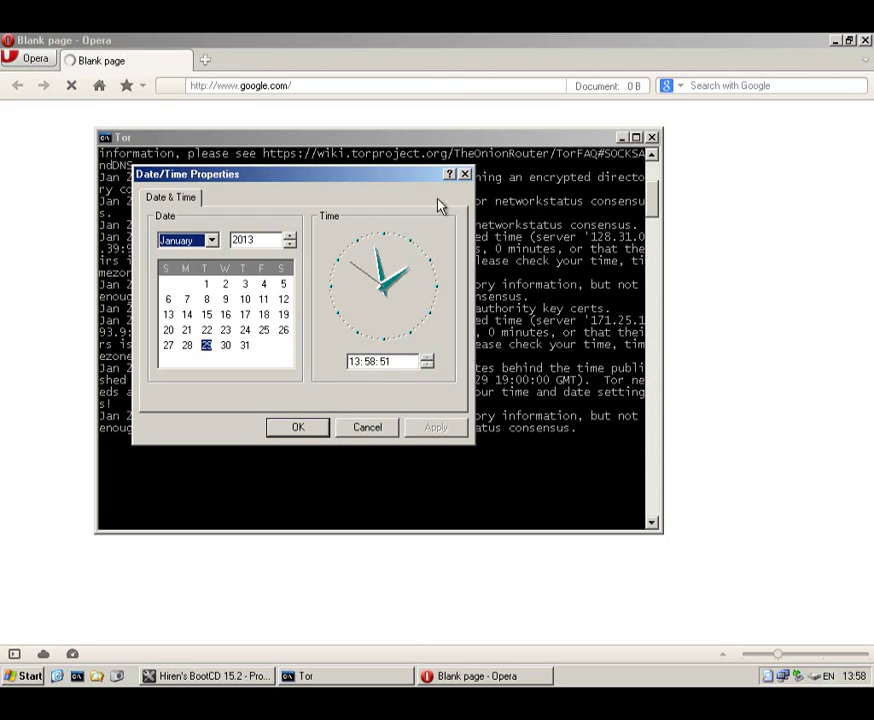
left_click(465, 175)
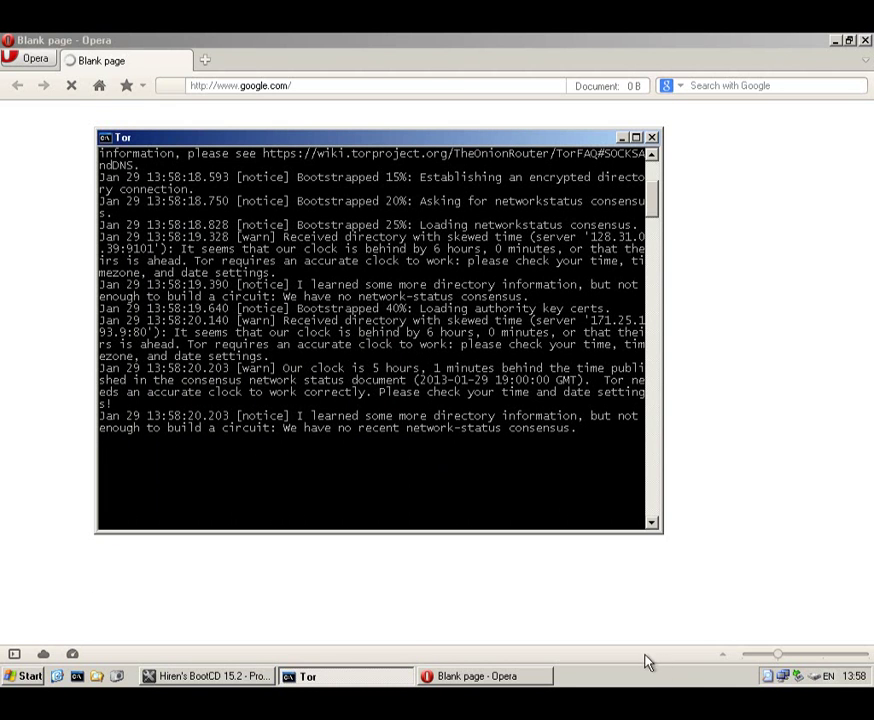
Move the system clock forward five hours by setting its hour to 18, keeping the date January 29, 2013.
right_click(846, 676)
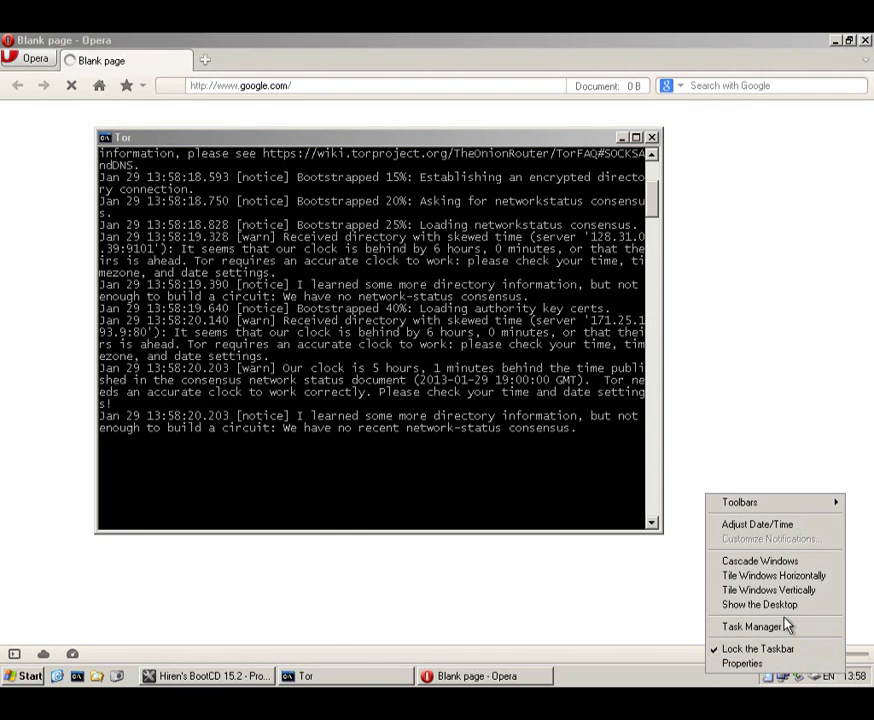
left_click(763, 533)
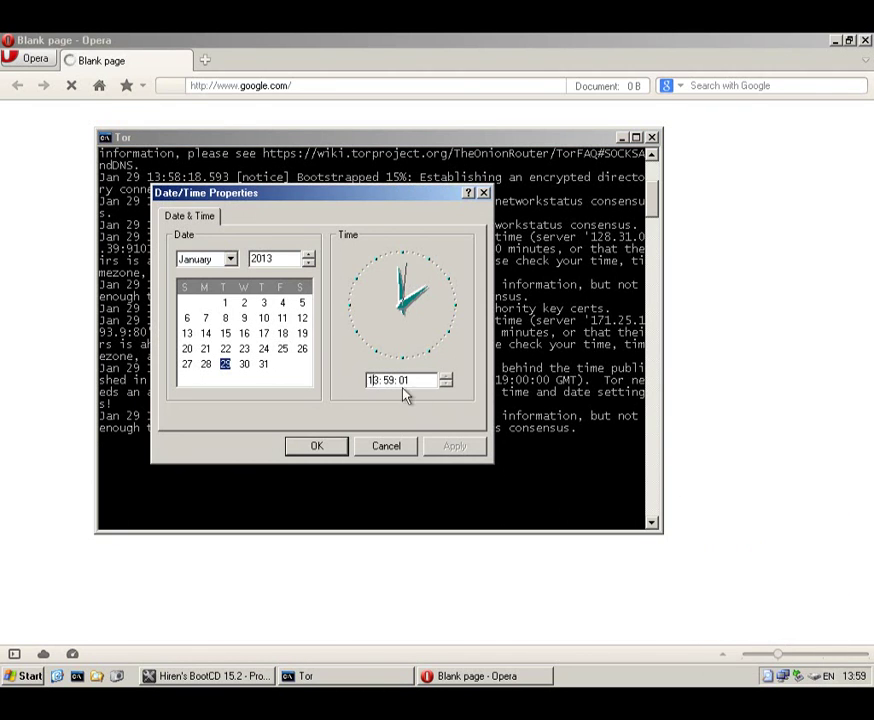
left_click(446, 377)
left_click(446, 377)
left_click(446, 376)
left_click(446, 376)
left_click(446, 376)
left_click(452, 446)
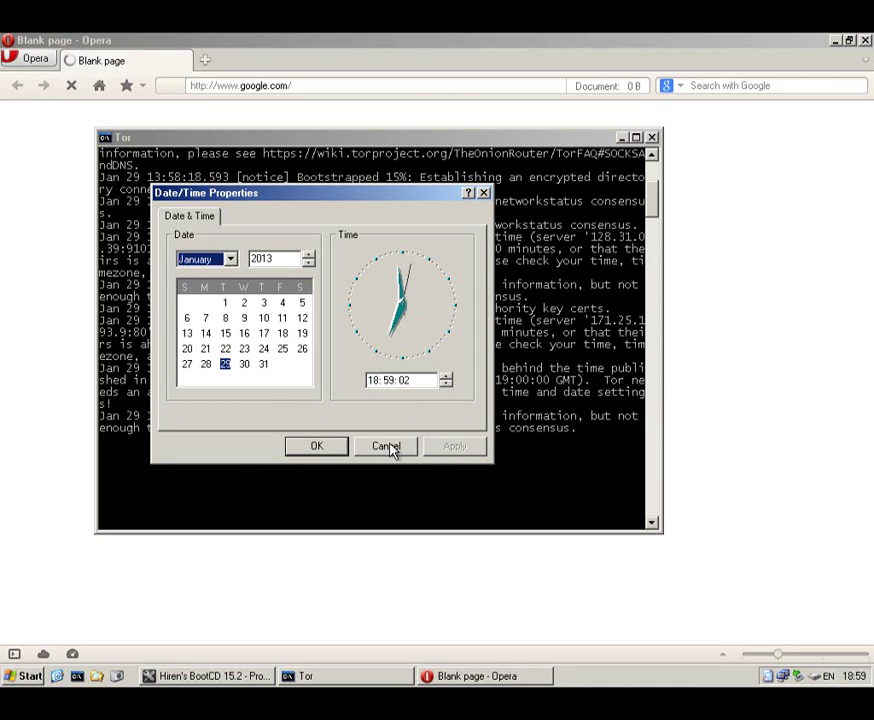
left_click(302, 452)
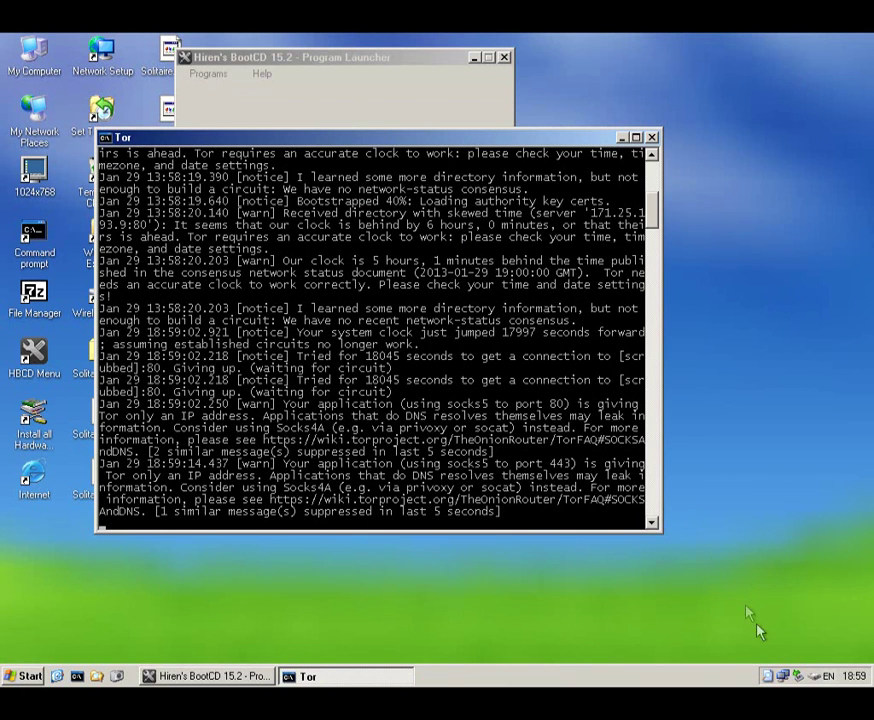
Move the system clock forward one hour by setting its hour to 19 in the date and time settings.
right_click(855, 678)
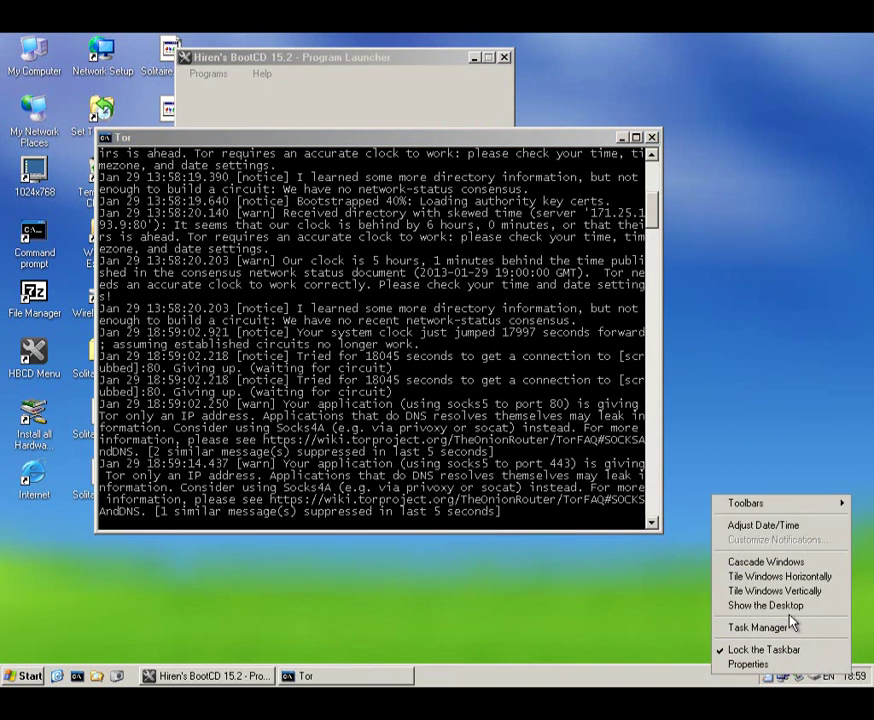
left_click(763, 525)
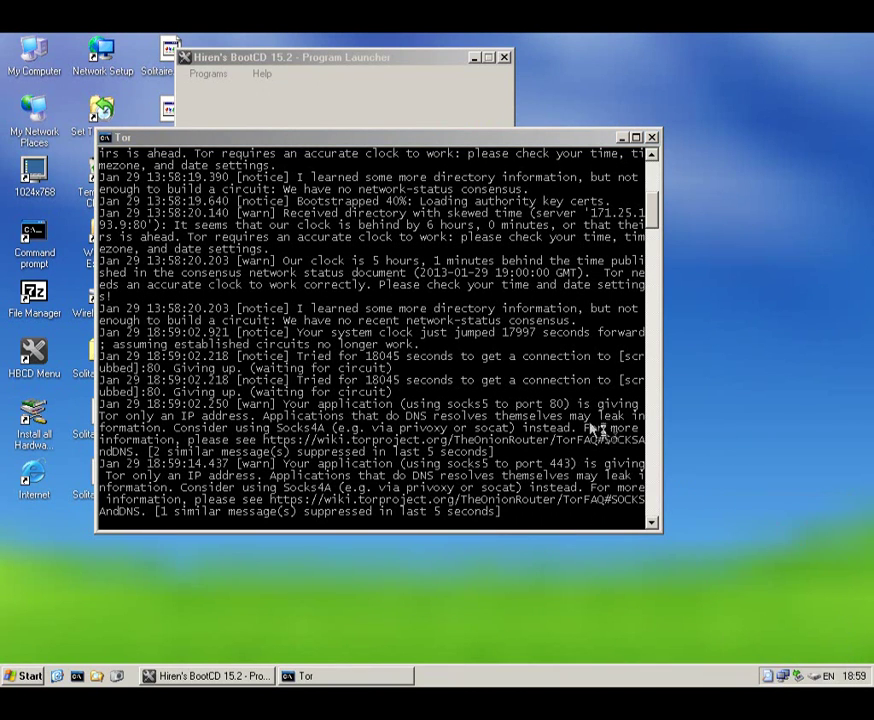
left_click(238, 248)
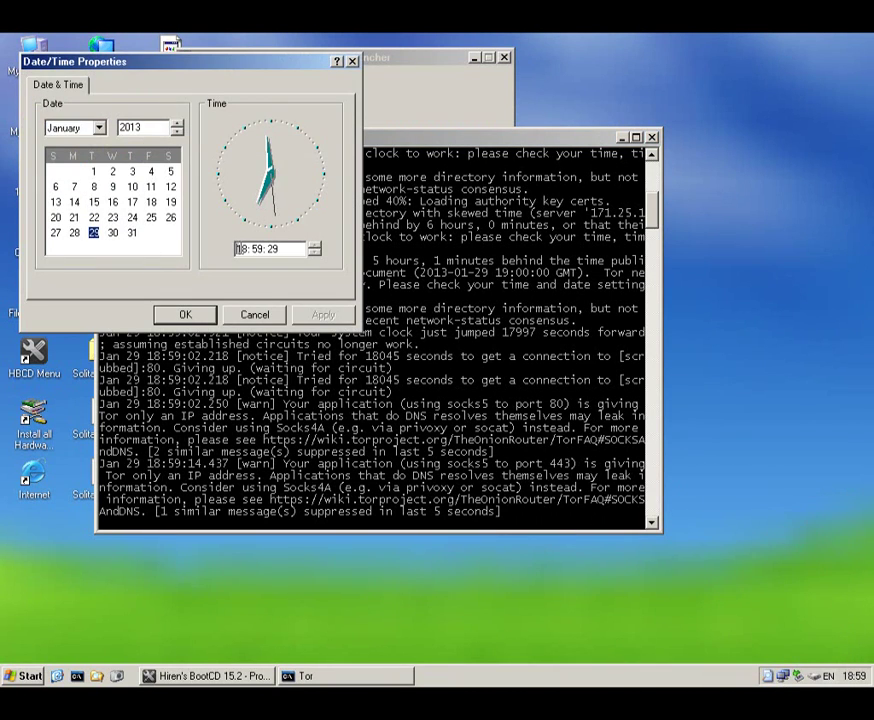
left_click(314, 248)
left_click(318, 315)
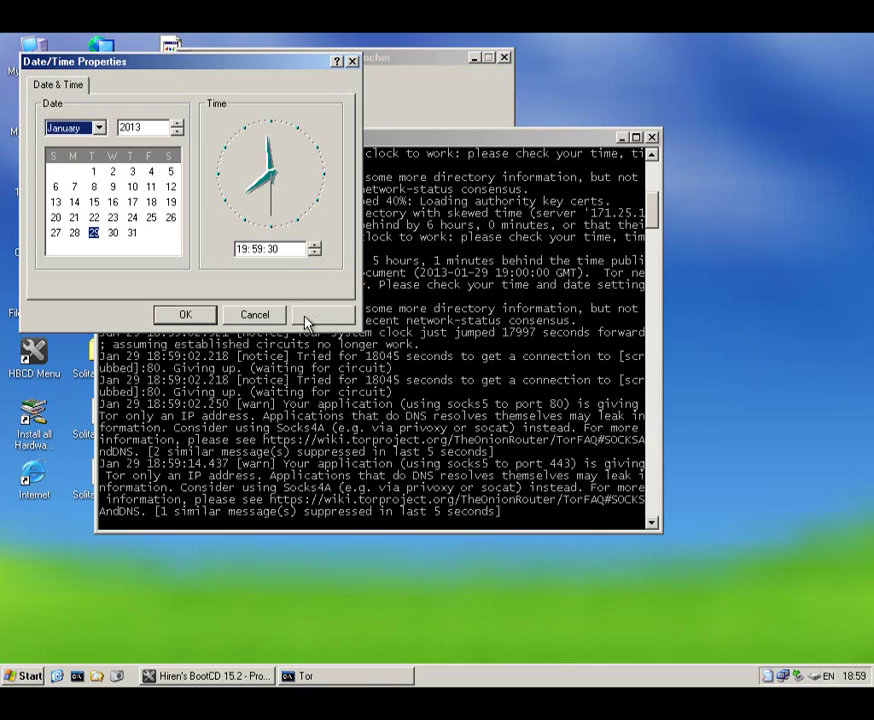
left_click(209, 316)
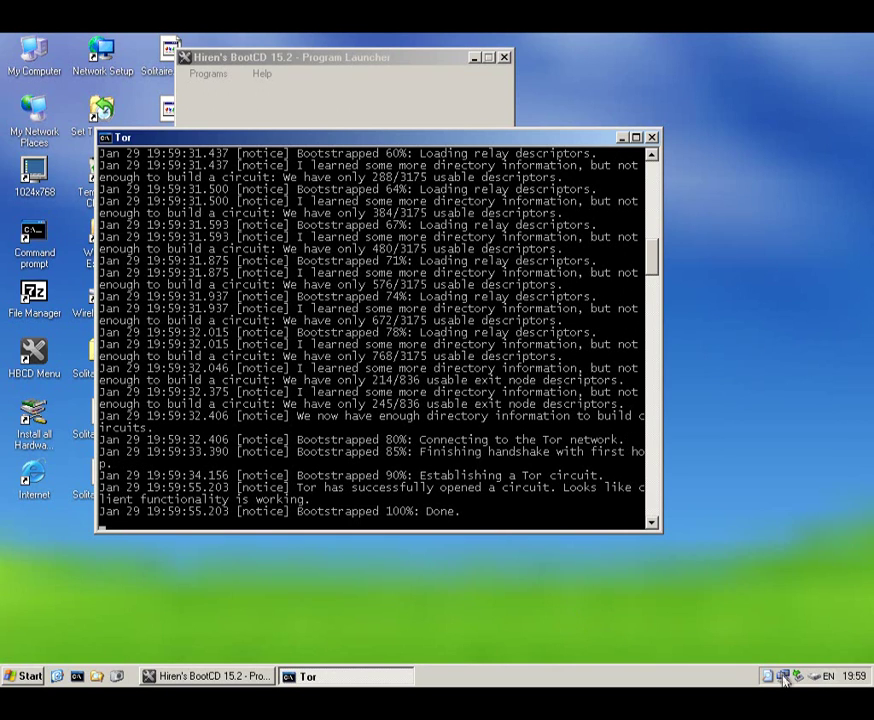
Launch the Internet browser from the desktop, check the Tor console log while the home page loads, and minimize the console.
mouse_move(784, 676)
left_click(33, 478)
double_click(33, 478)
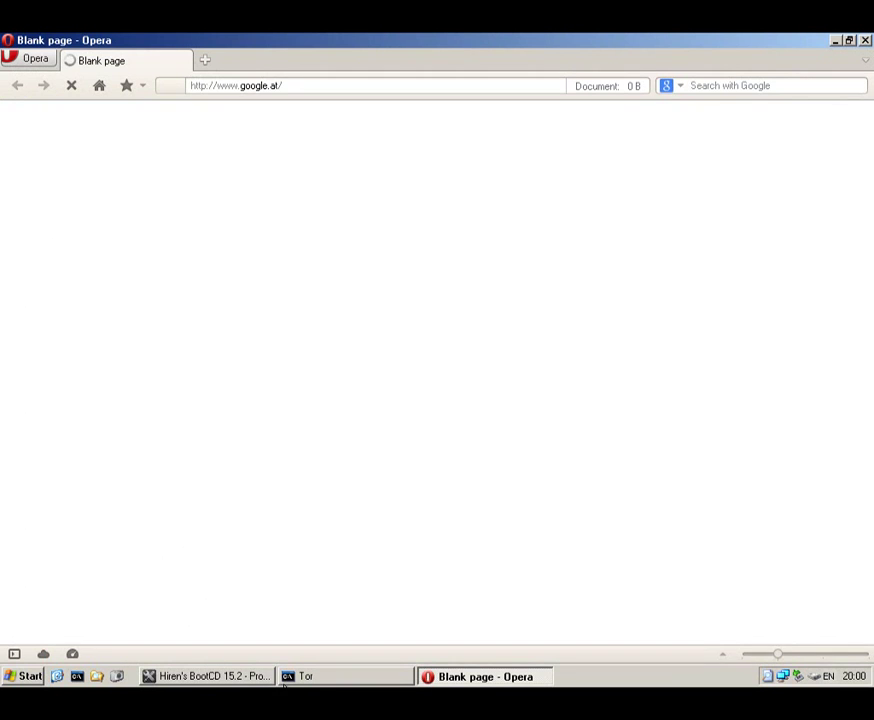
left_click(303, 678)
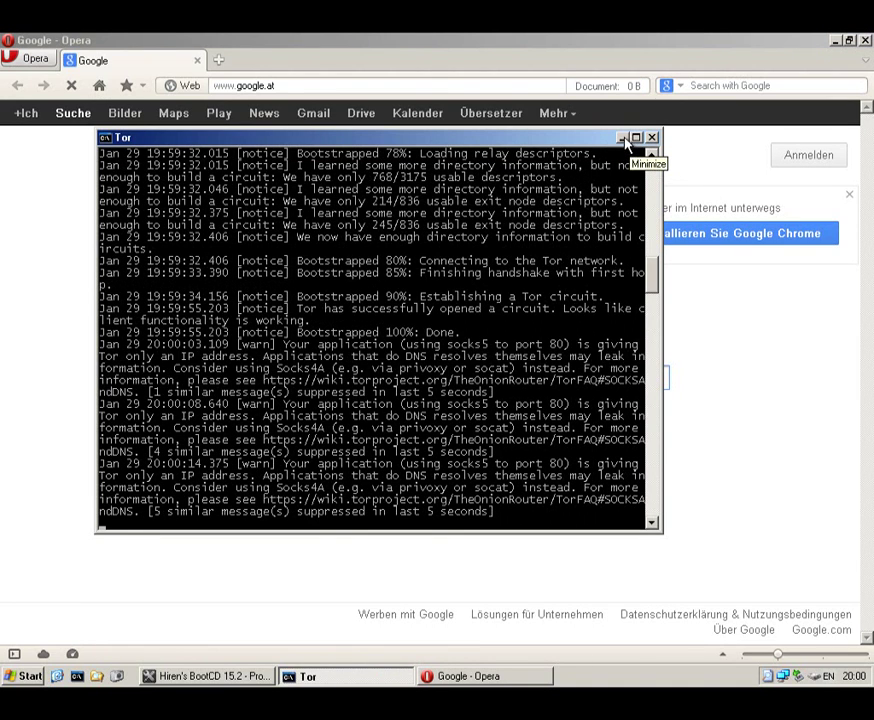
left_click(624, 140)
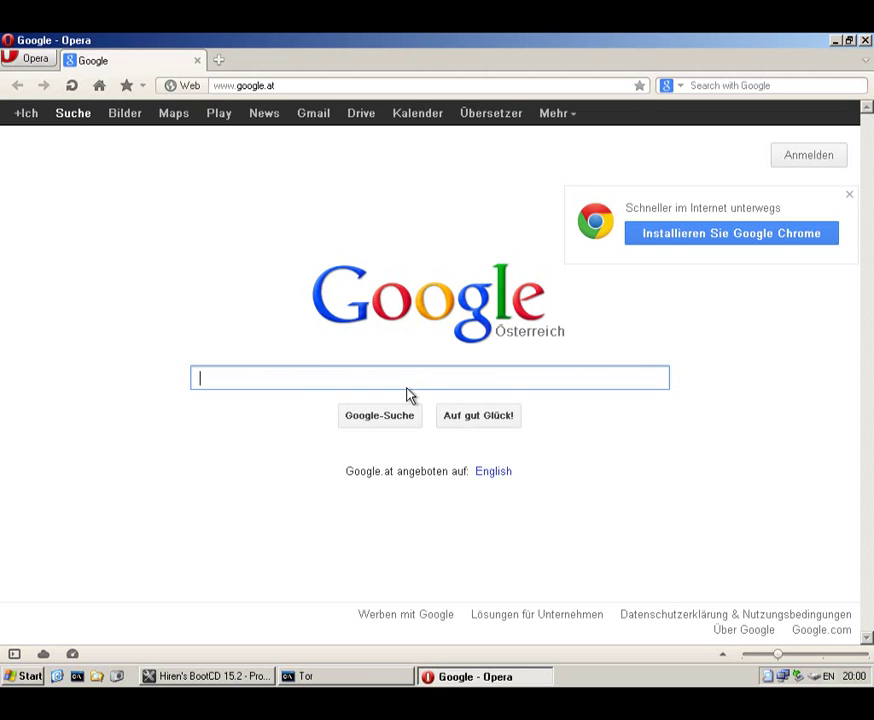
Search Google for "sdlkjsdlkj", replace the query with "tor", and open the Tor Project: Anonymity Online result.
type("sdlkjsdlkj")
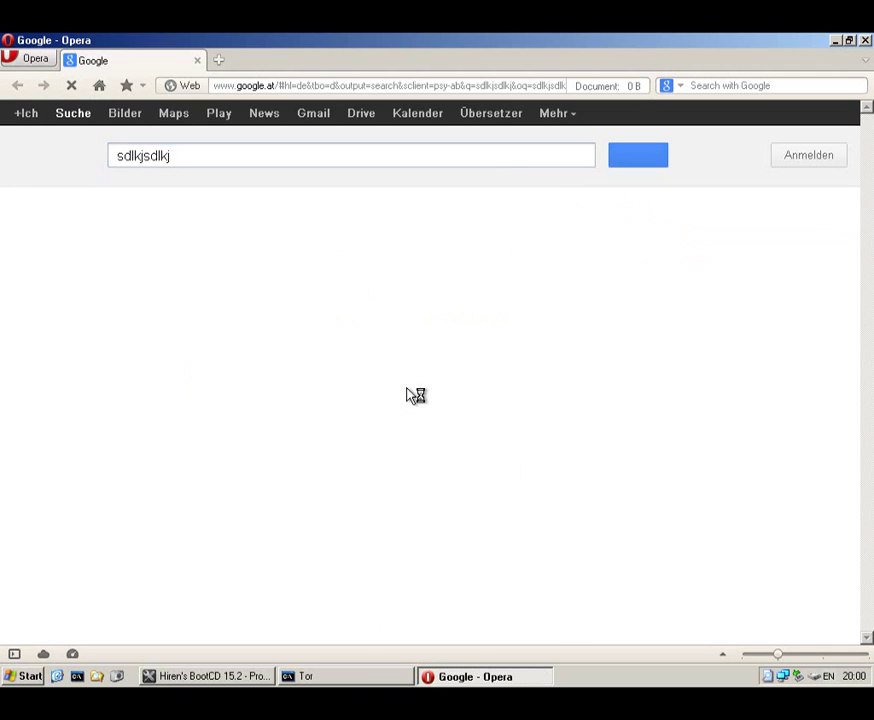
key("Return")
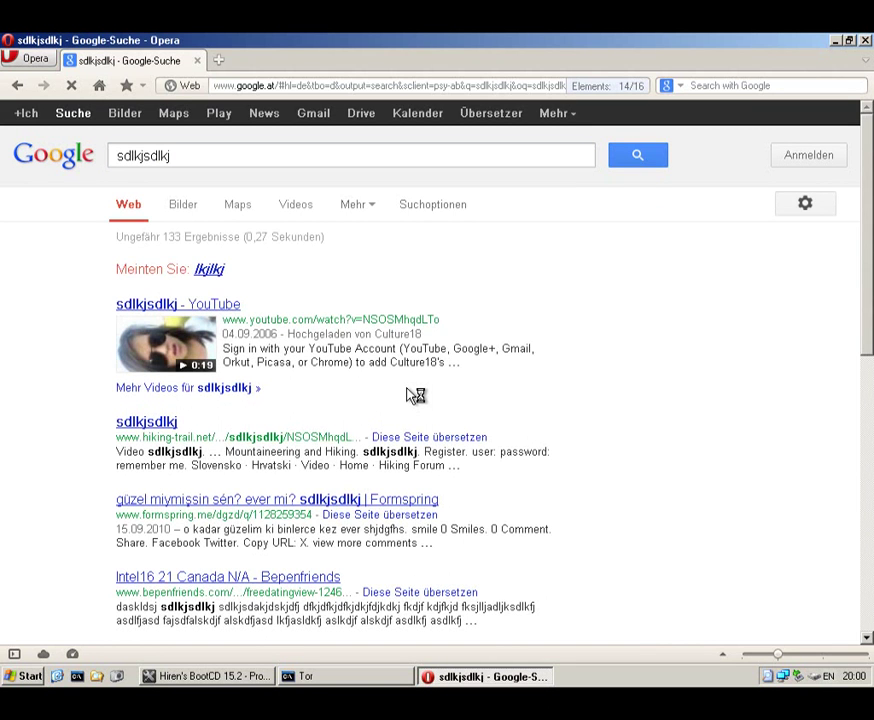
key("ctrl+a")
key("BackSpace")
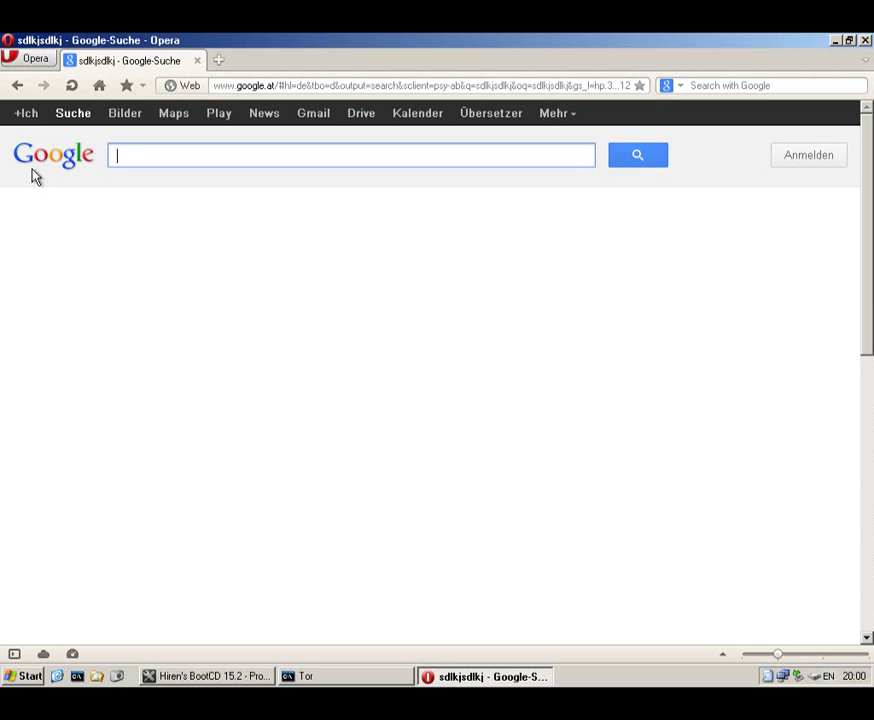
type("tor")
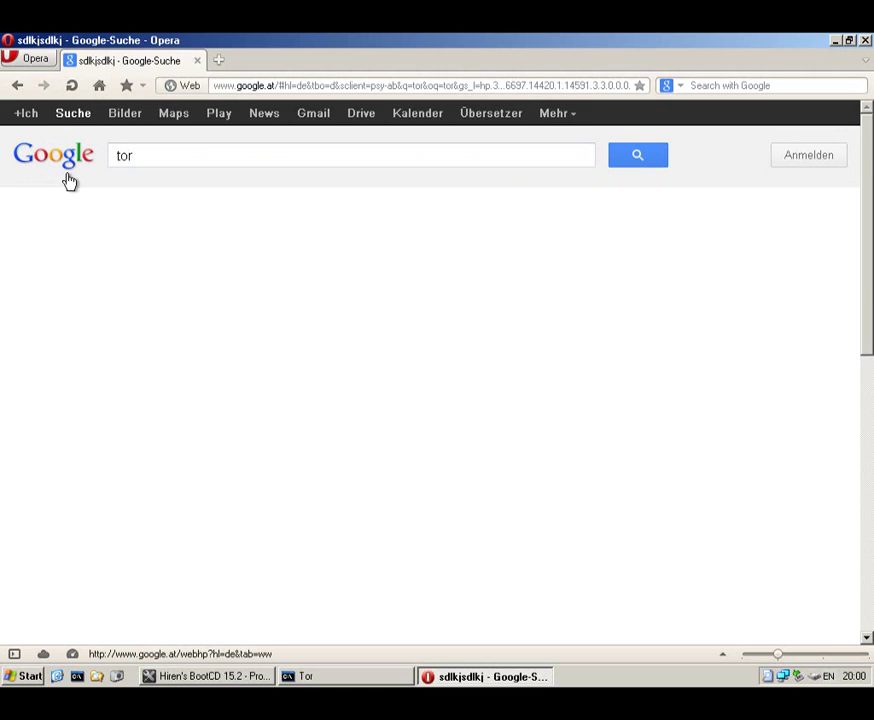
key("Return")
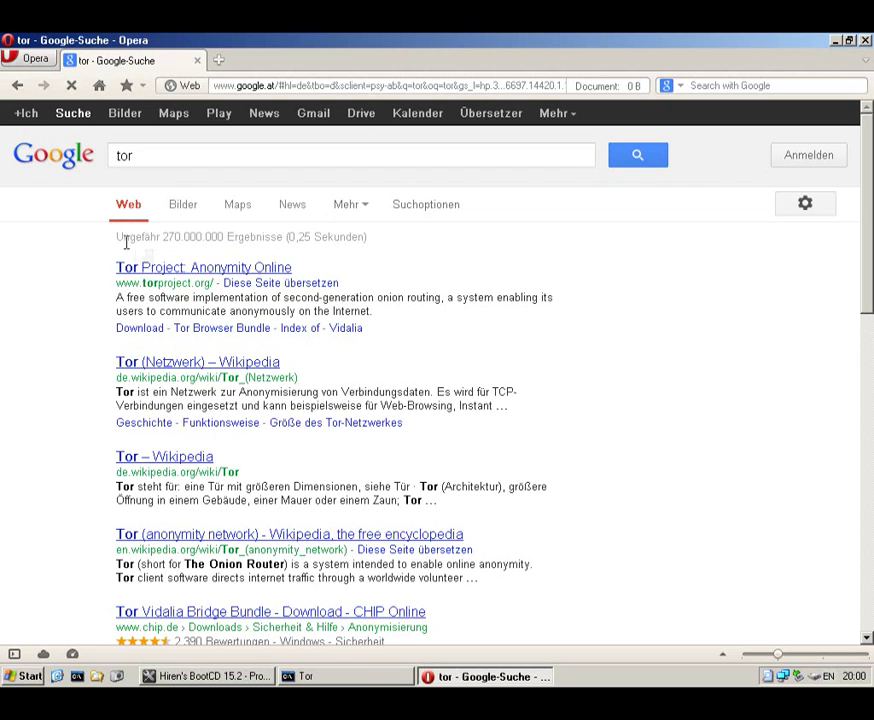
left_click(143, 268)
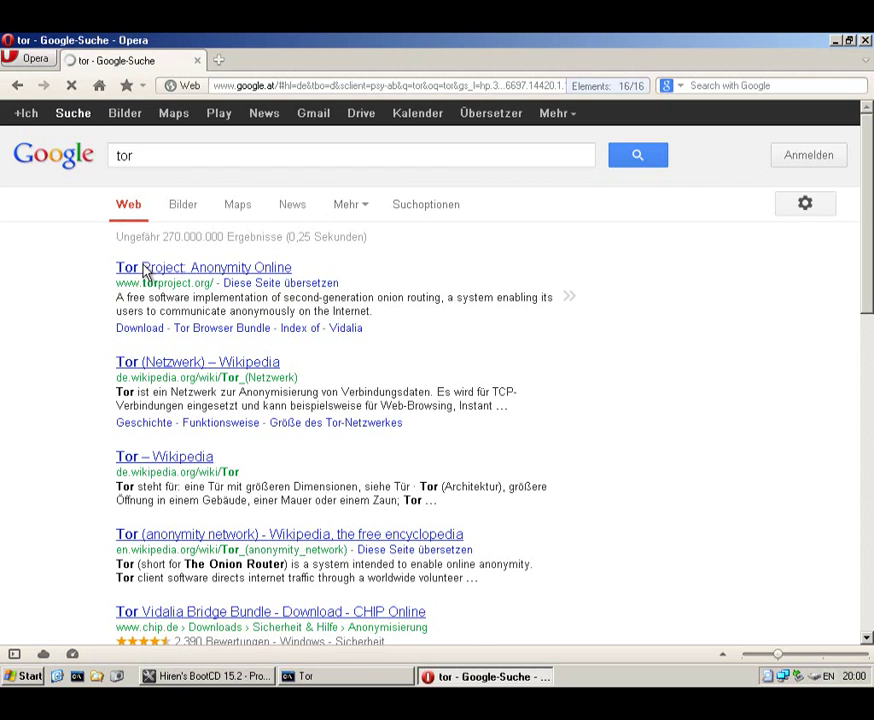
Load whatismyip.com in a new tab, discard the search tab, examine the reported IP address, and close the browser.
left_click(220, 61)
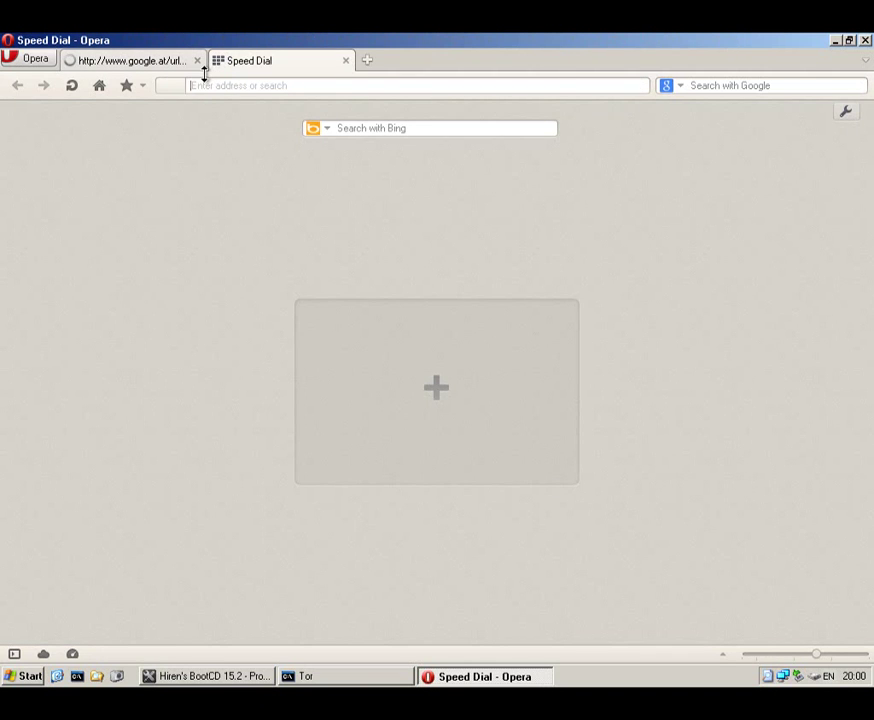
type("whatismyip")
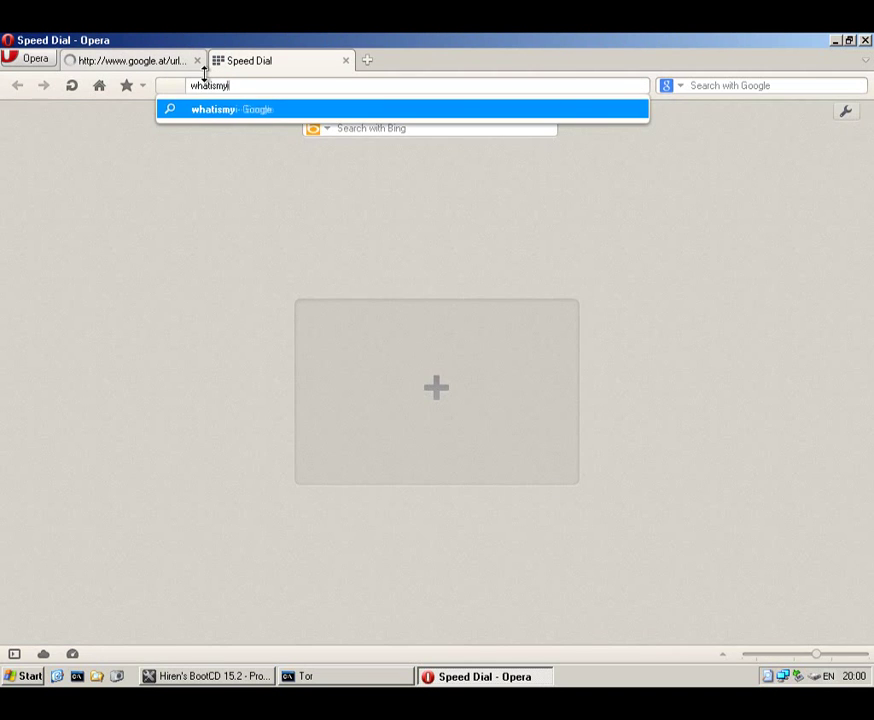
key("Return")
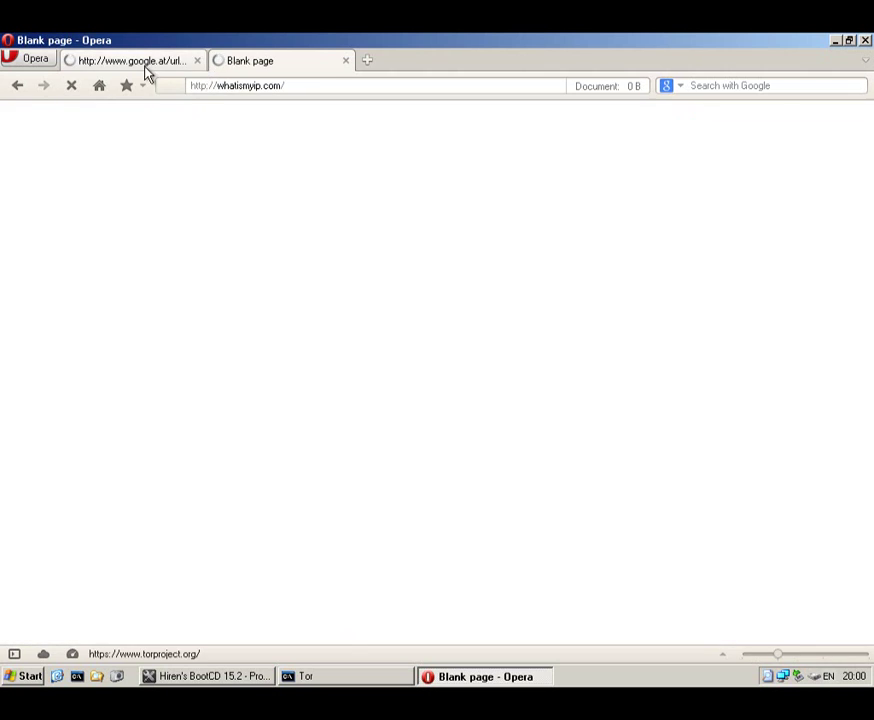
middle_click(146, 62)
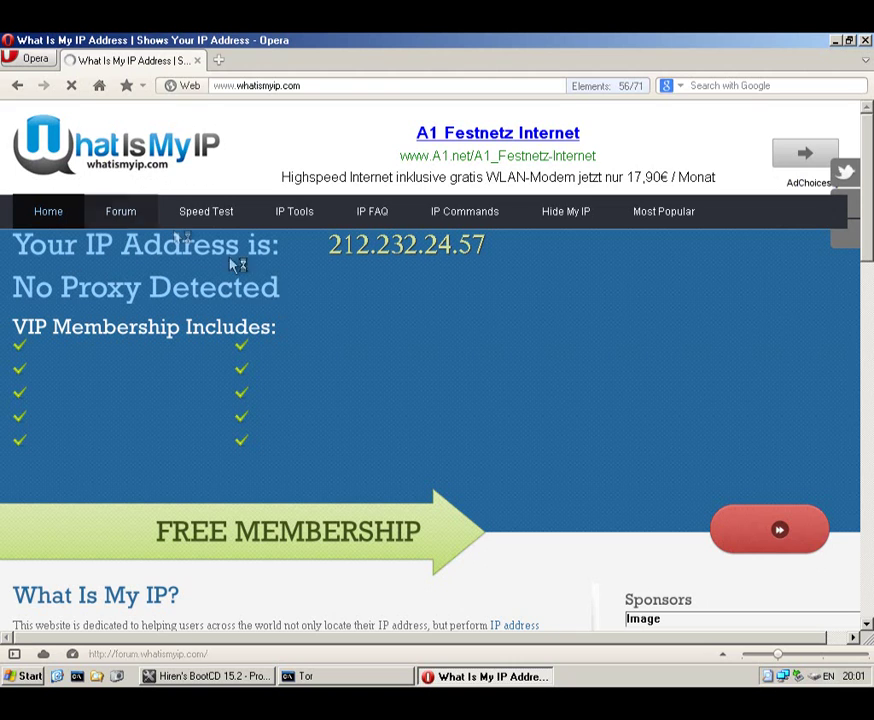
left_click_drag(328, 244, 521, 243)
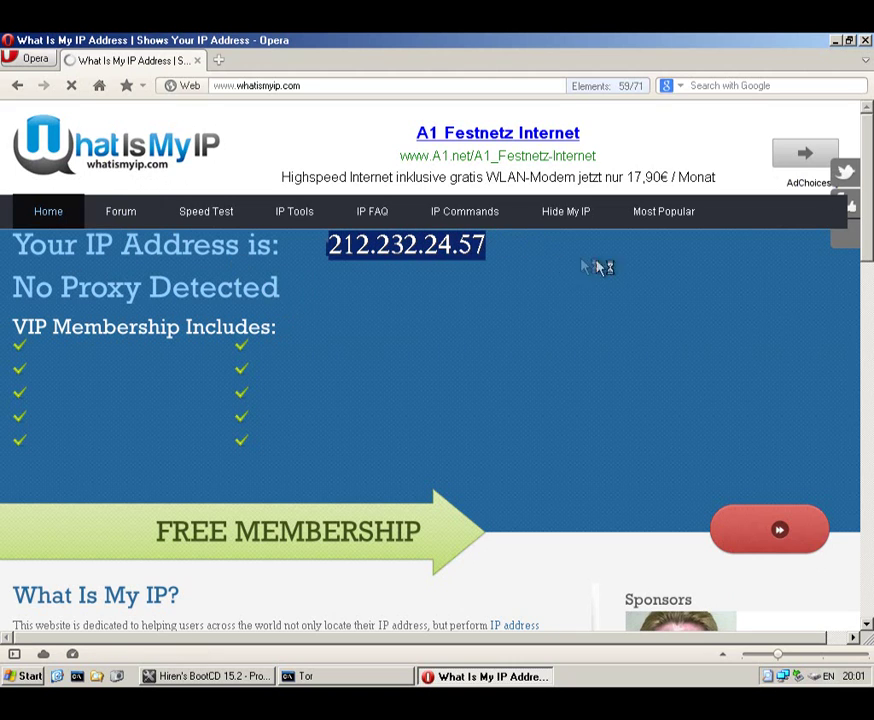
left_click(865, 42)
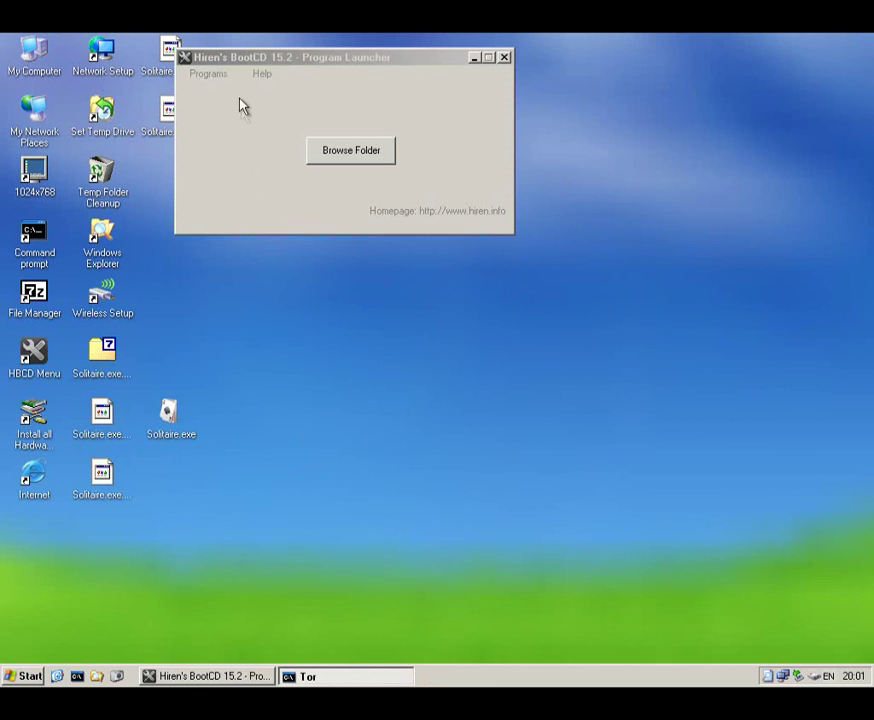
Bring the Tor console back up and terminate the running Tor process.
left_click(211, 89)
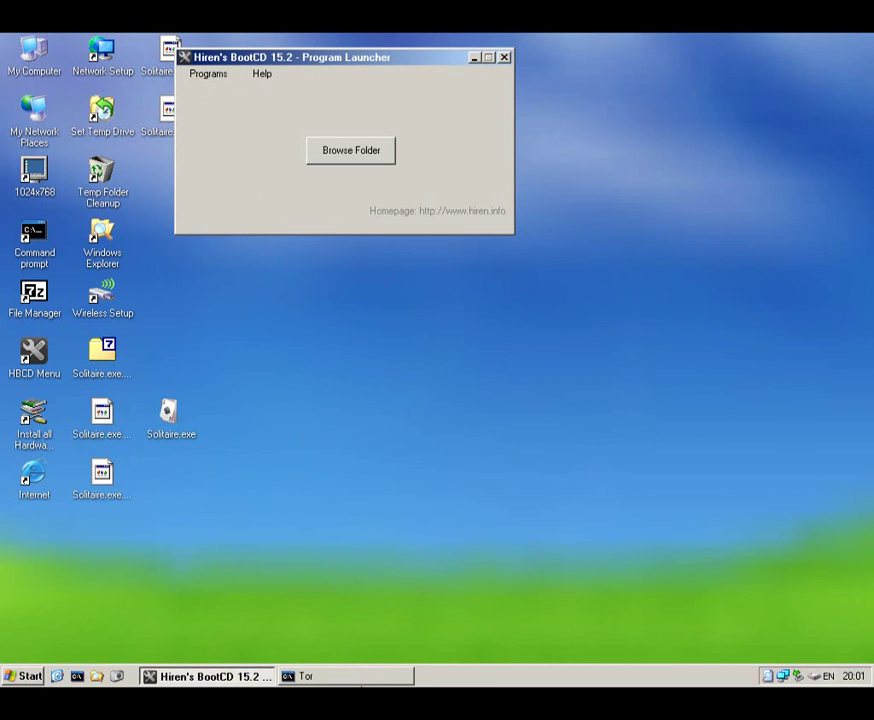
left_click(357, 677)
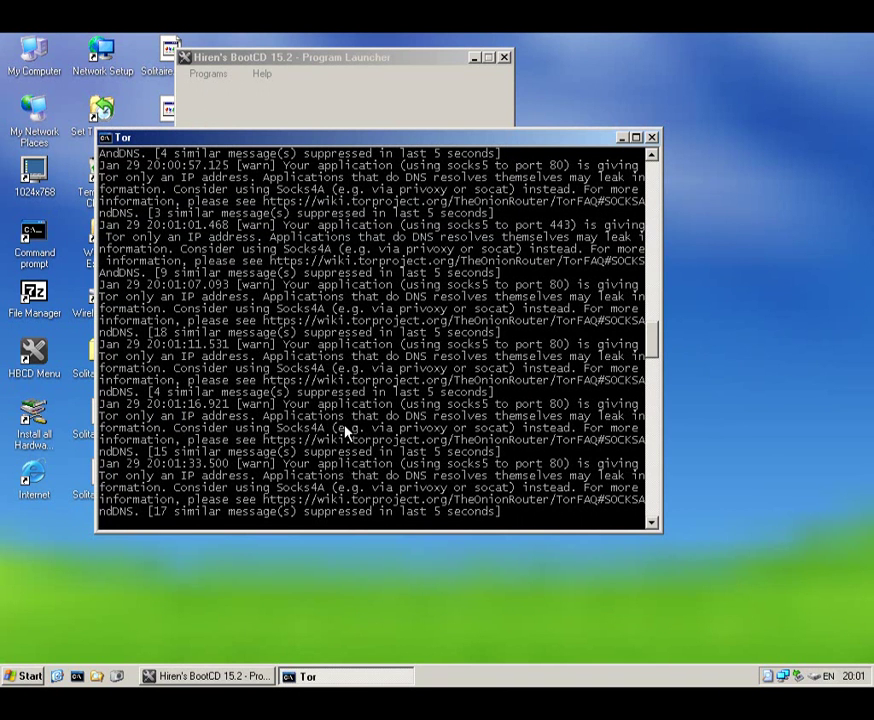
key("ctrl+c")
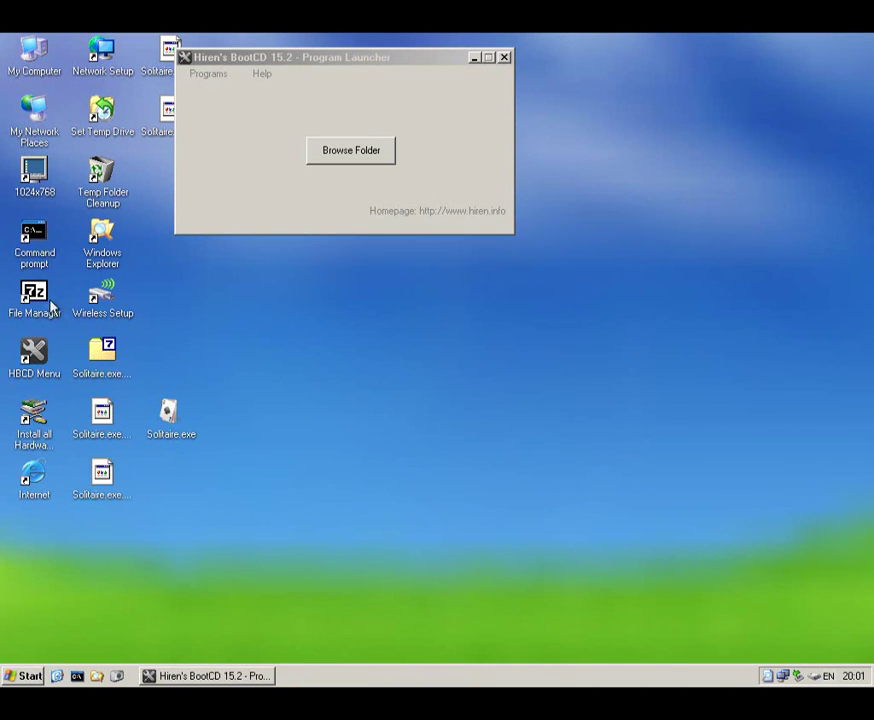
Try browsing without Tor by relaunching the Internet browser, close it, and check the PE Network Manager status.
double_click(27, 488)
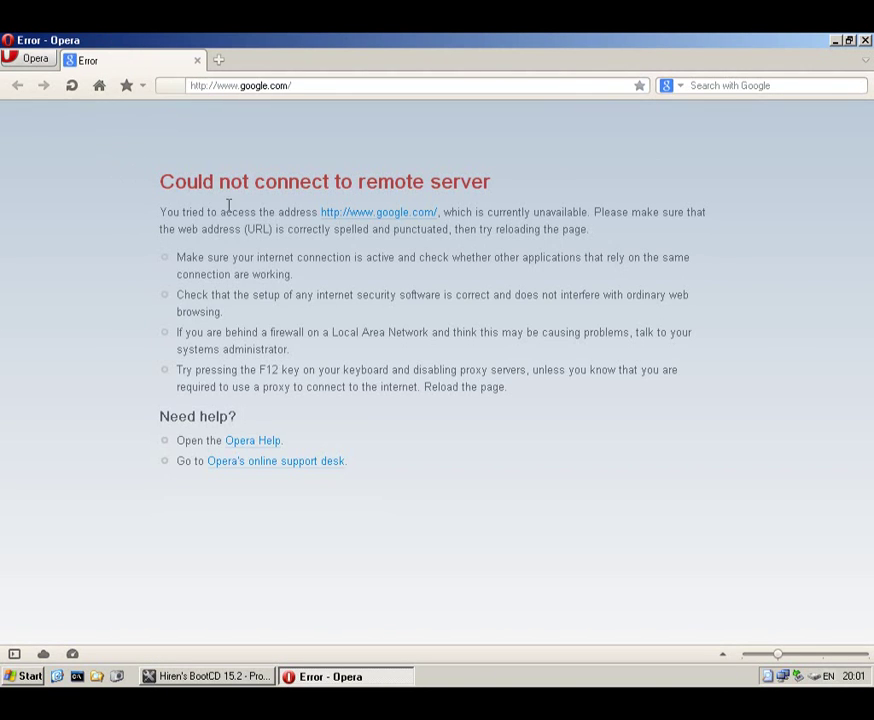
left_click(865, 41)
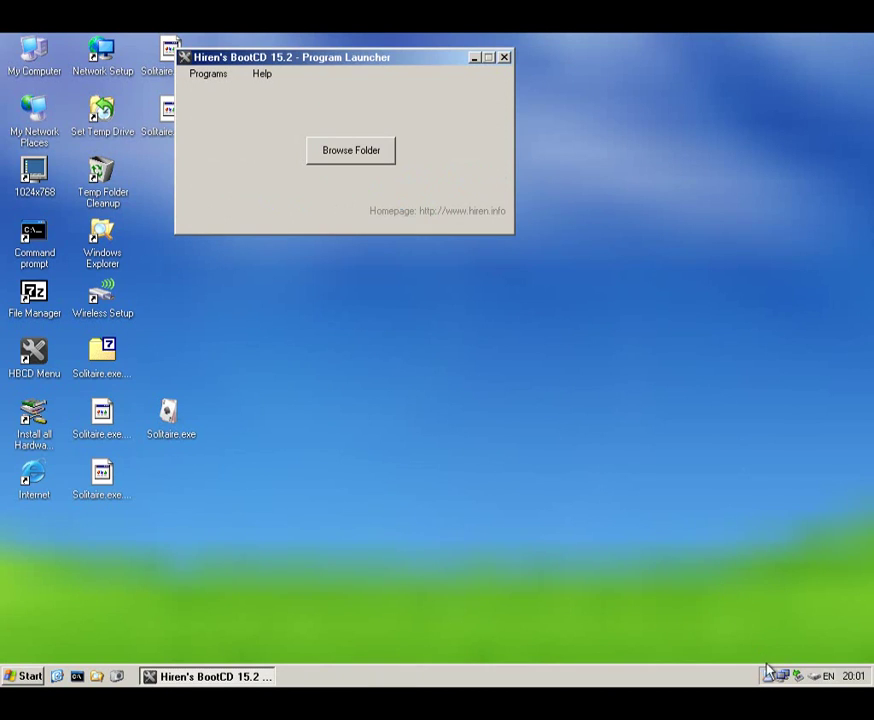
mouse_move(785, 678)
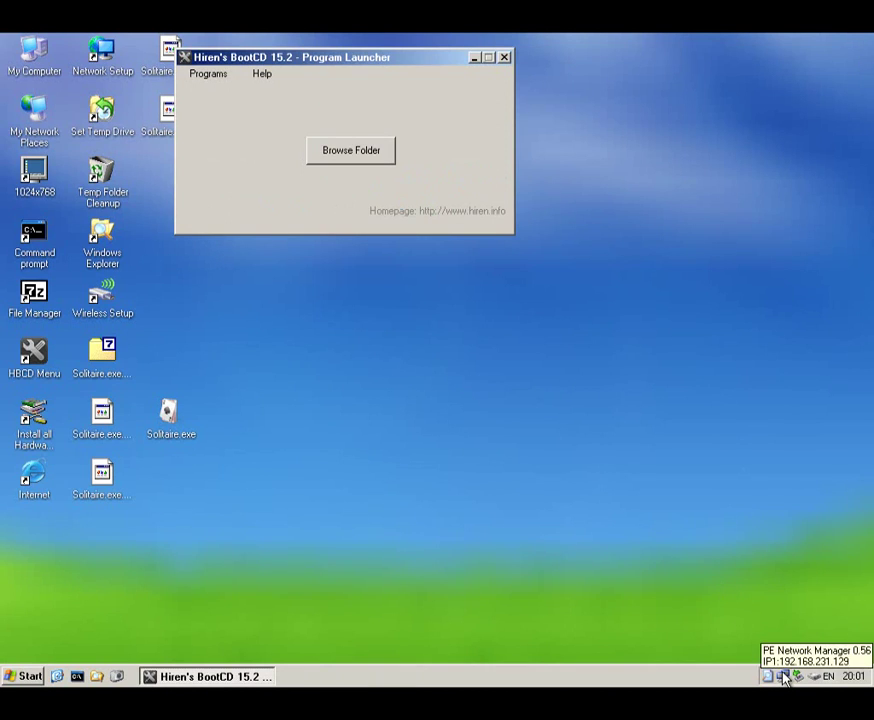
Launch Total Commander from the Browsers / File Managers programs, view its two file panes, and close it.
left_click(208, 74)
mouse_move(242, 121)
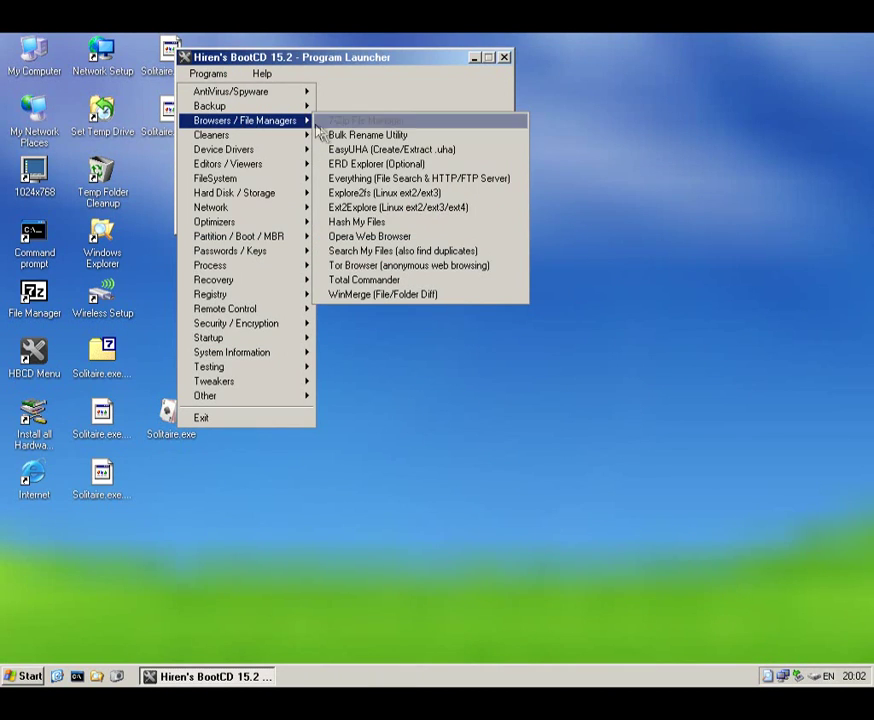
left_click(403, 283)
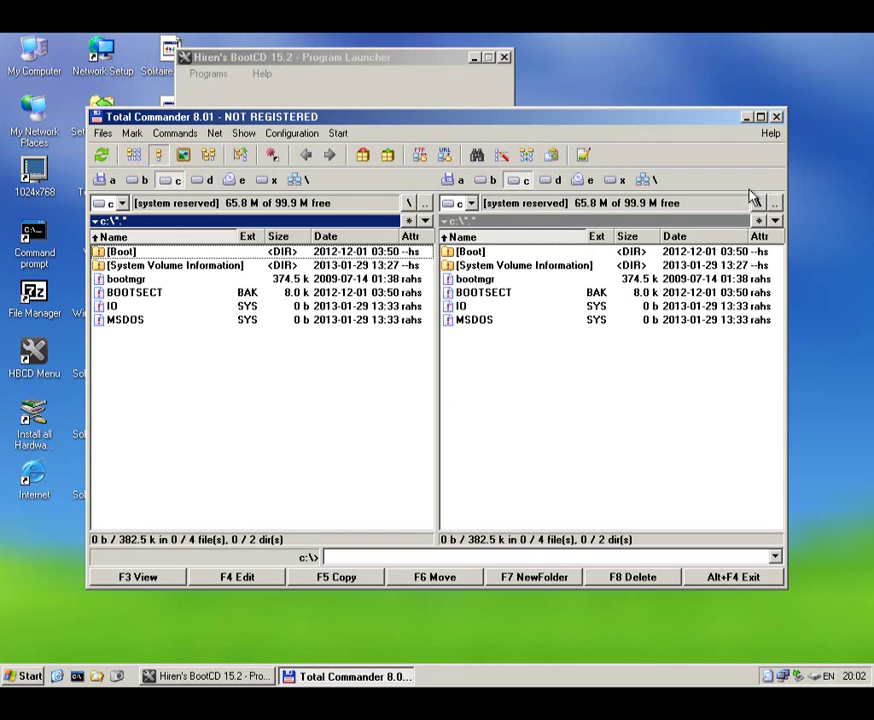
left_click(776, 117)
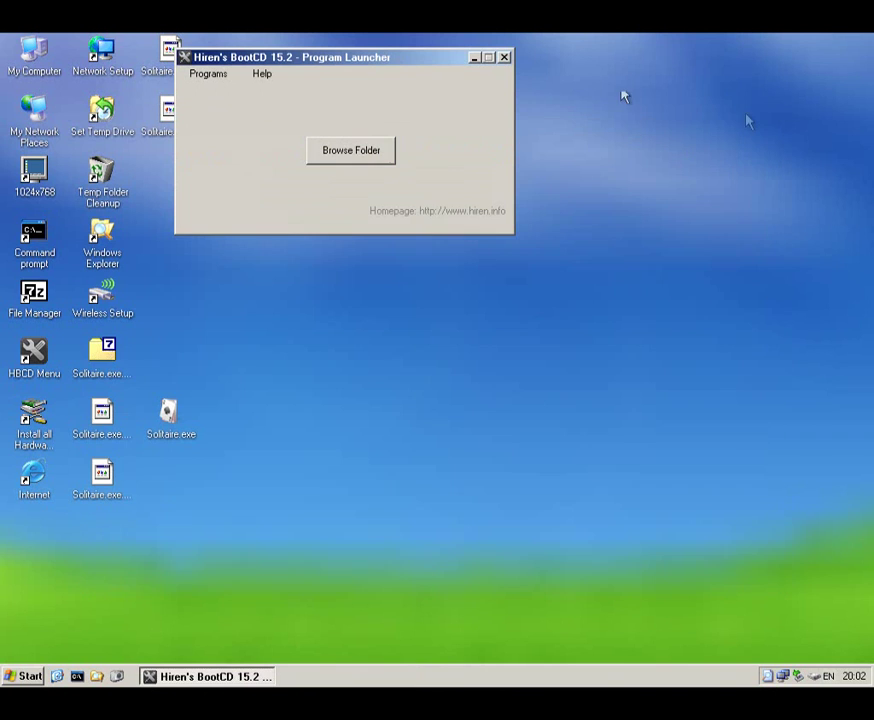
Launch WinMerge (File/Folder Diff), view its file and folder comparison choices, and close it without comparing anything.
left_click(208, 76)
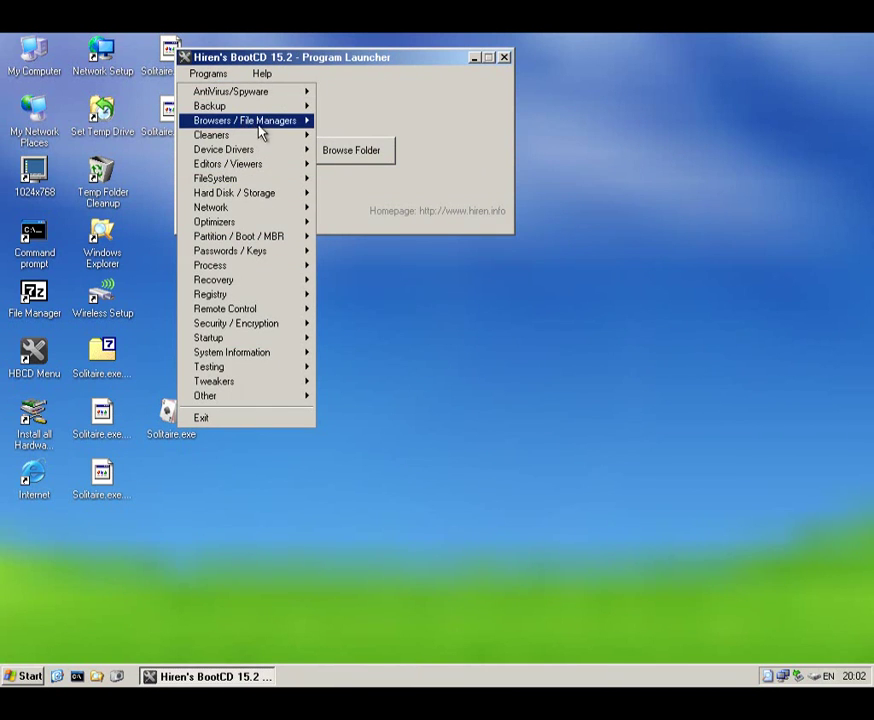
mouse_move(260, 122)
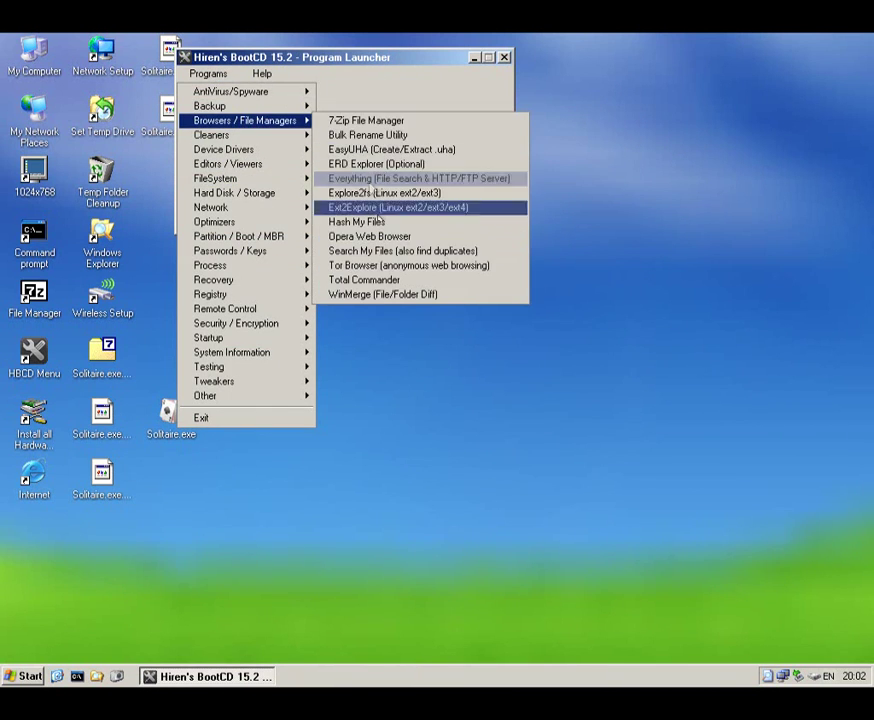
left_click(447, 296)
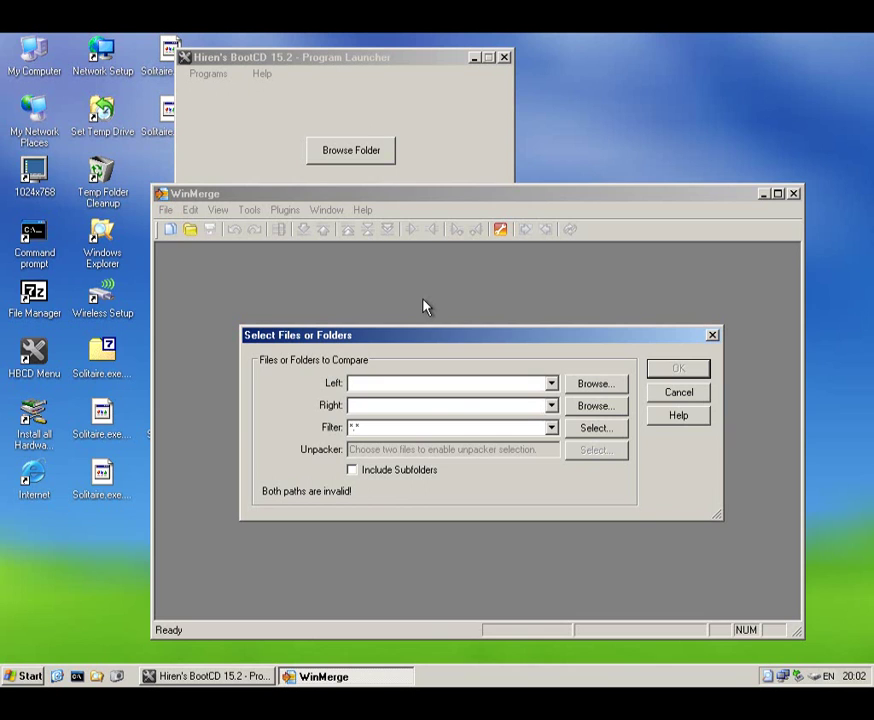
left_click(712, 335)
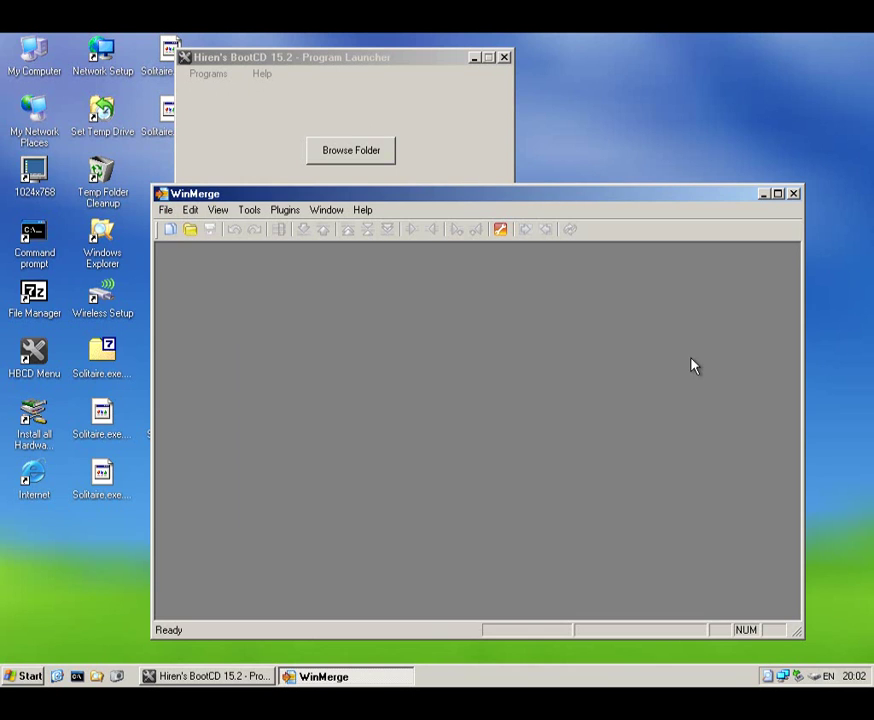
left_click(793, 193)
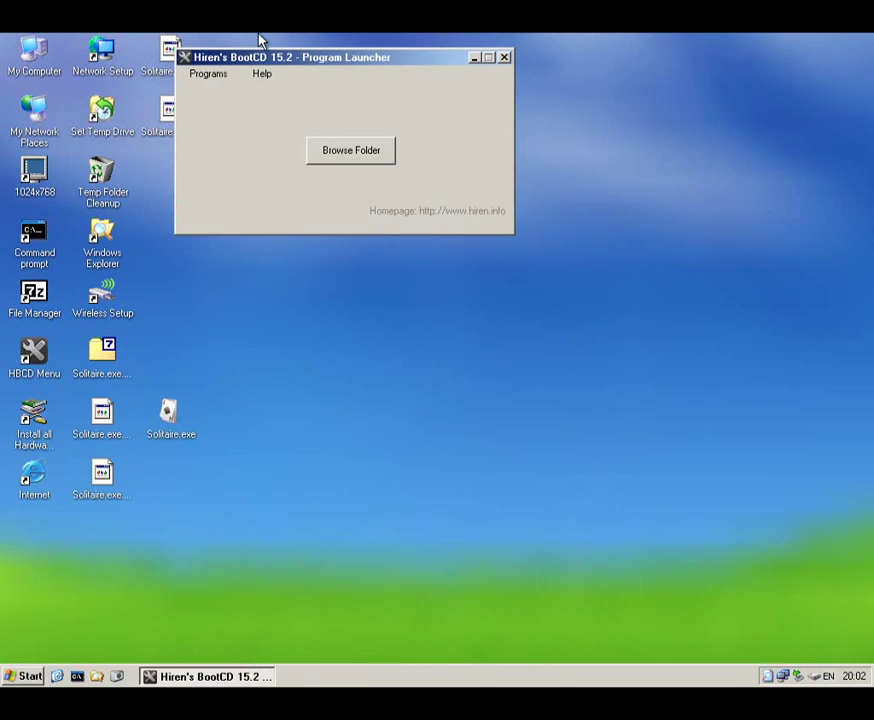
Launch ATF Cleaner from the Cleaners programs, view its list of file types to delete, and exit without emptying anything.
left_click(204, 76)
mouse_move(297, 127)
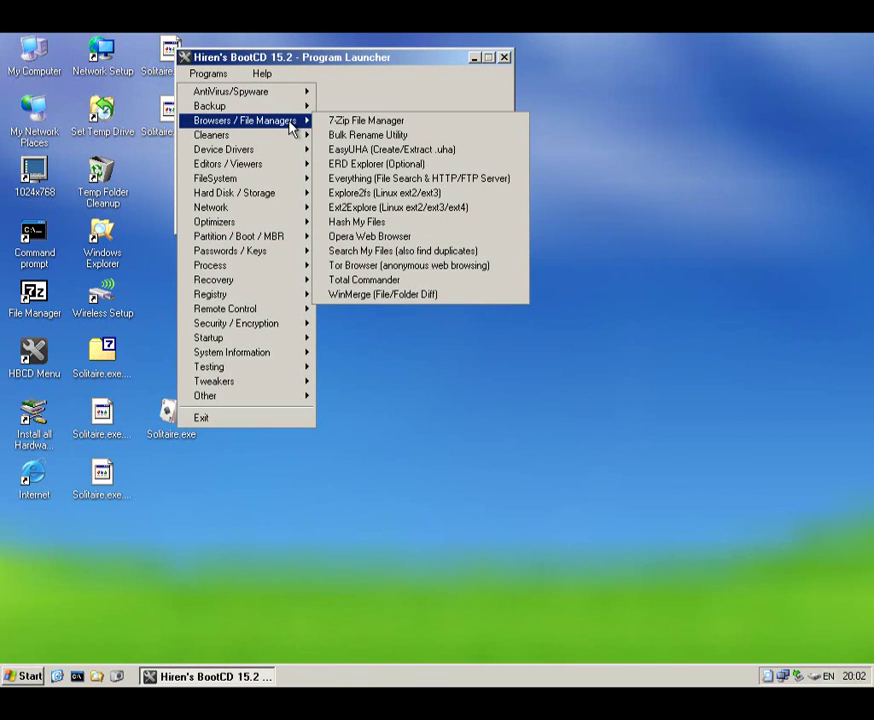
mouse_move(231, 138)
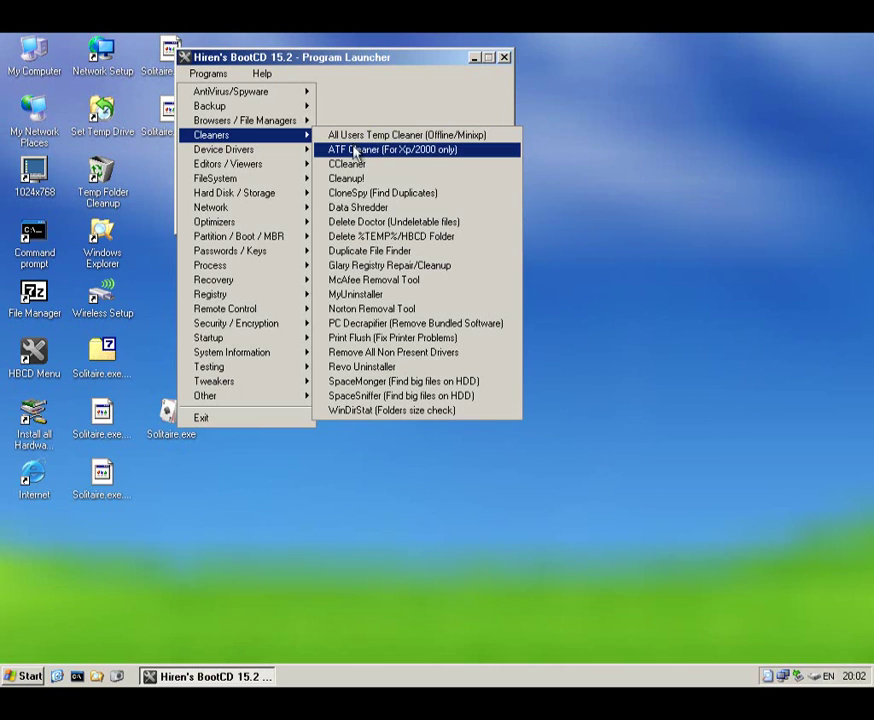
left_click(436, 152)
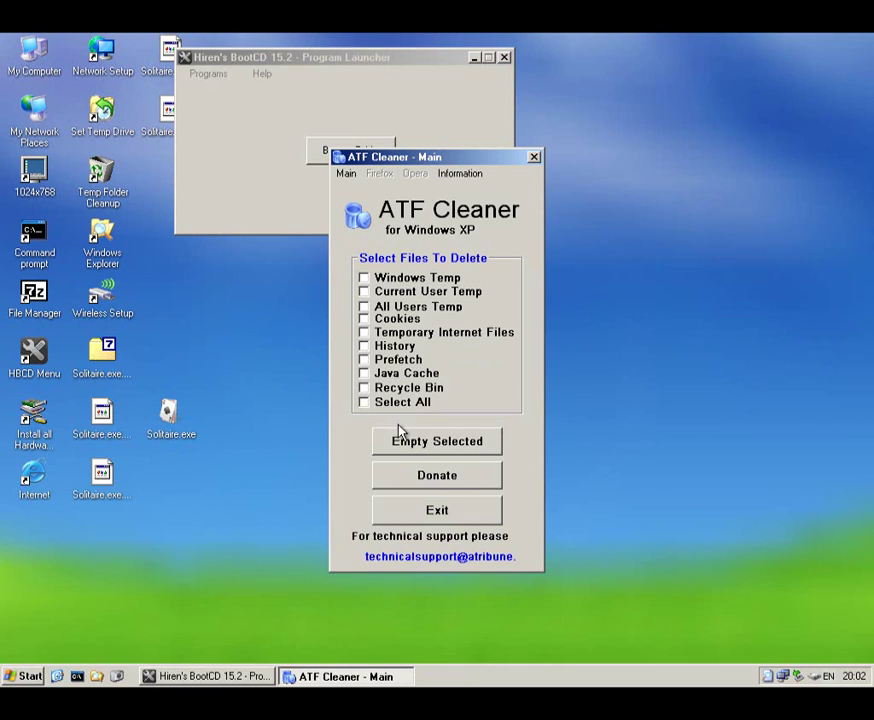
left_click(447, 512)
Run a standard Cleanup! pass with demonstration mode declined, refuse the donation, and close the program without logging off.
left_click(212, 75)
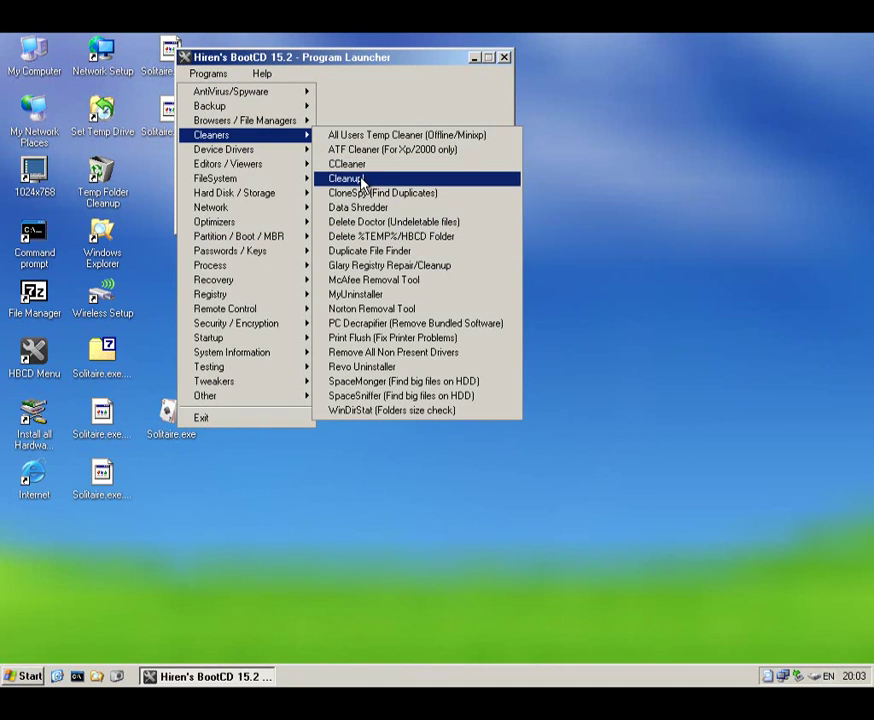
left_click(359, 181)
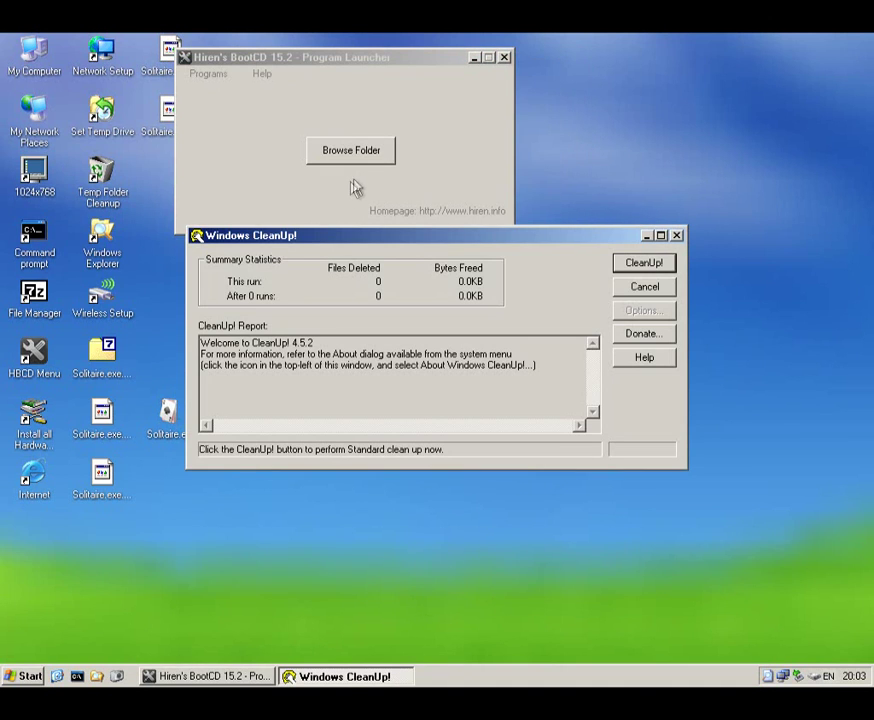
left_click(632, 265)
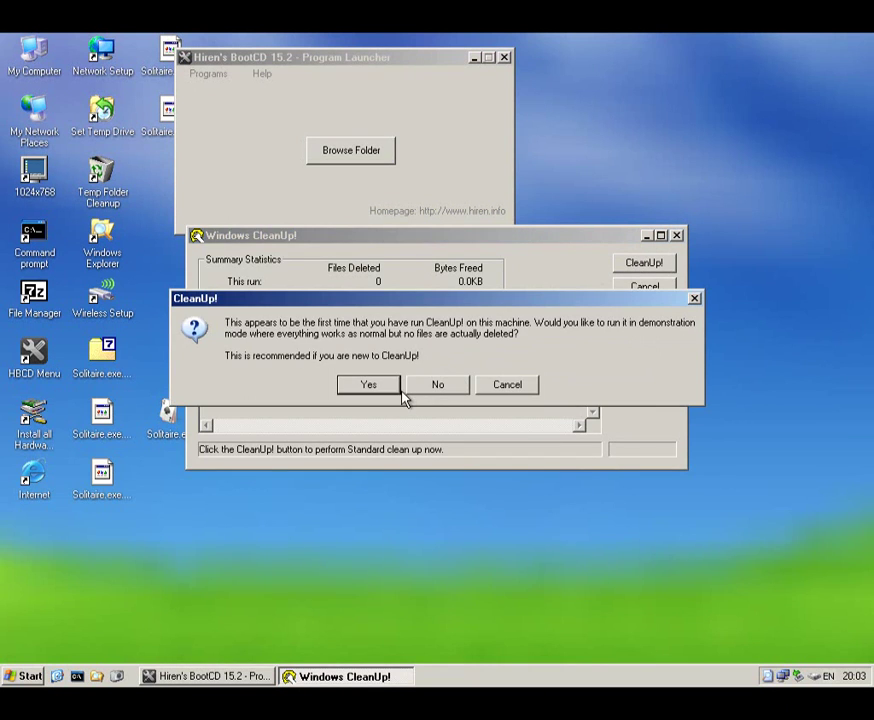
left_click(457, 394)
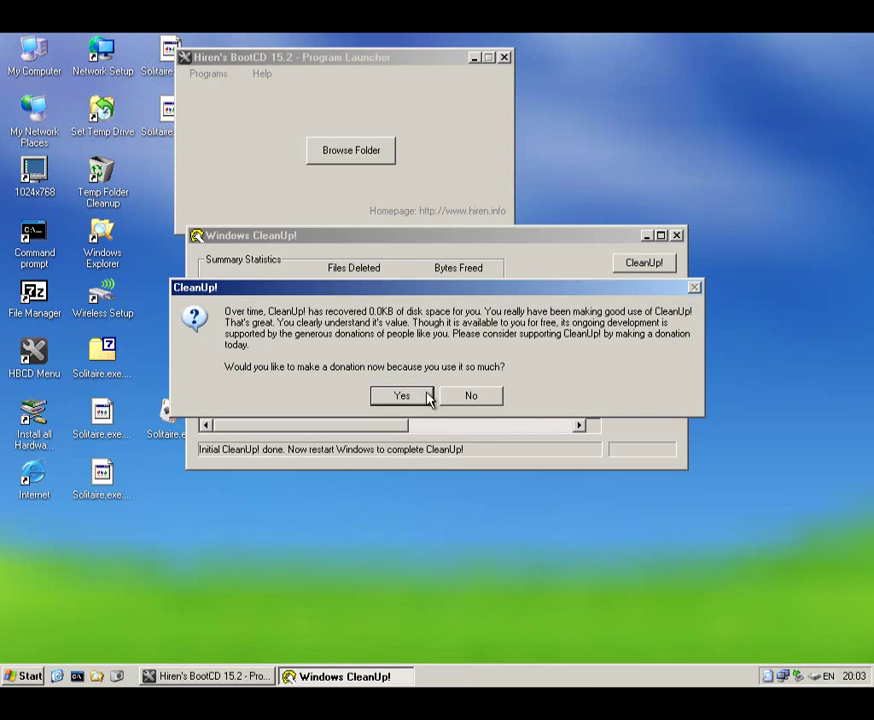
left_click(462, 400)
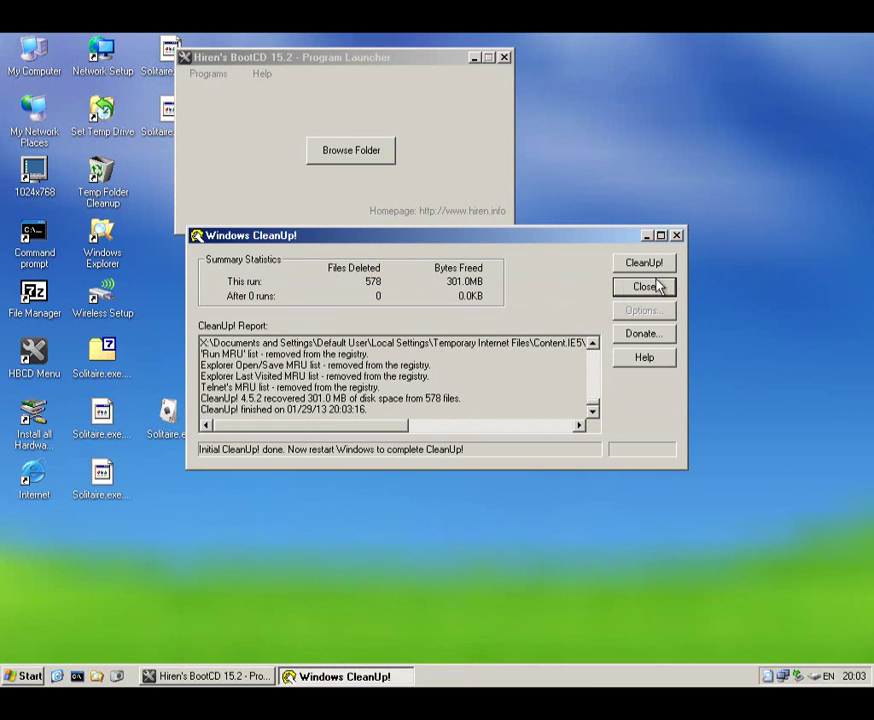
left_click(677, 235)
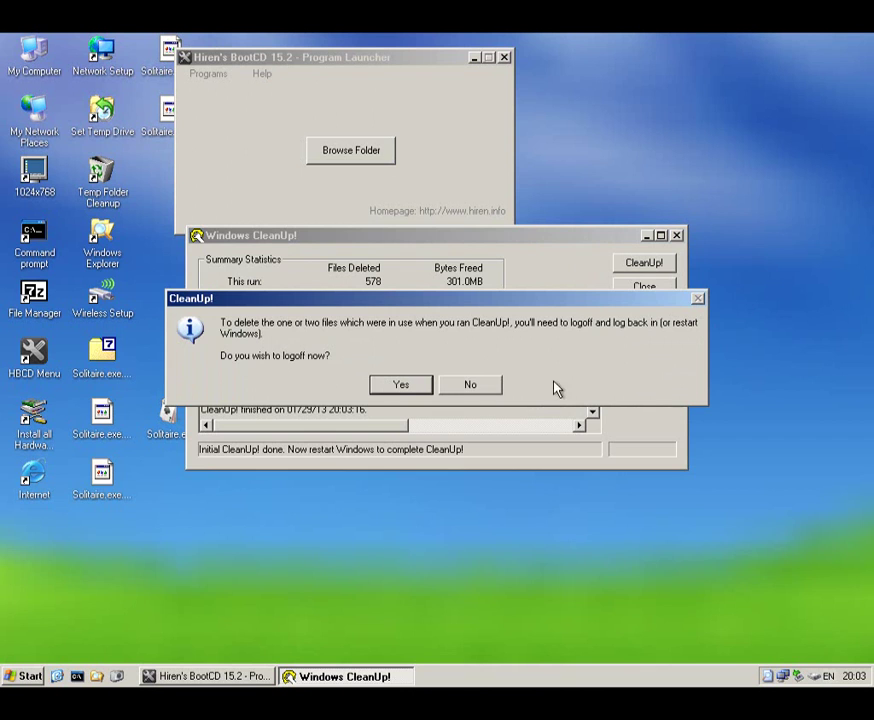
left_click(452, 390)
Launch CloneSpy (Find Duplicates), dismiss its startup message, view the pool and duplicate search options, and close it.
left_click(212, 73)
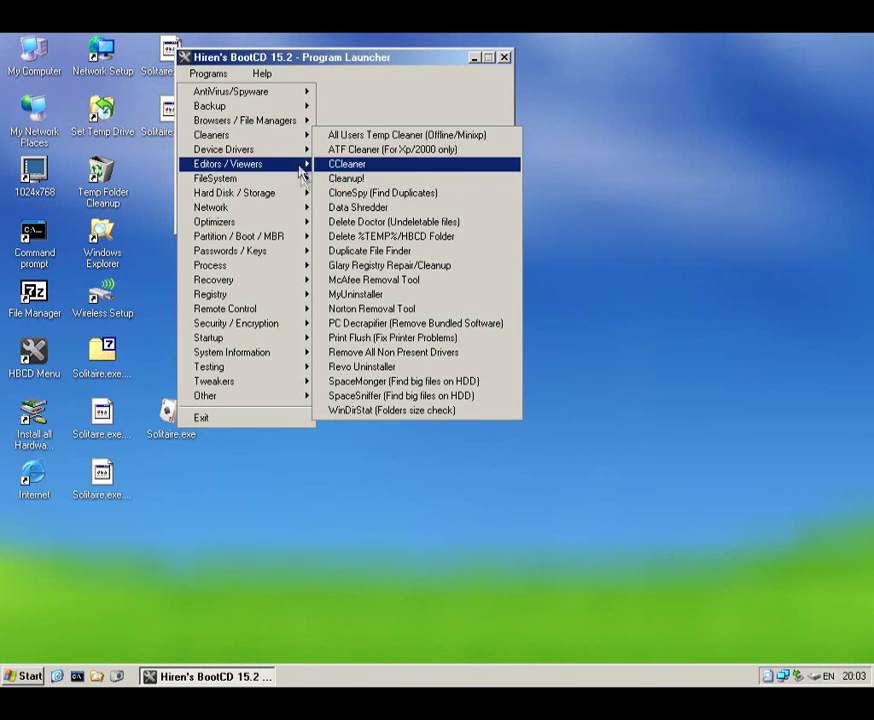
left_click(346, 194)
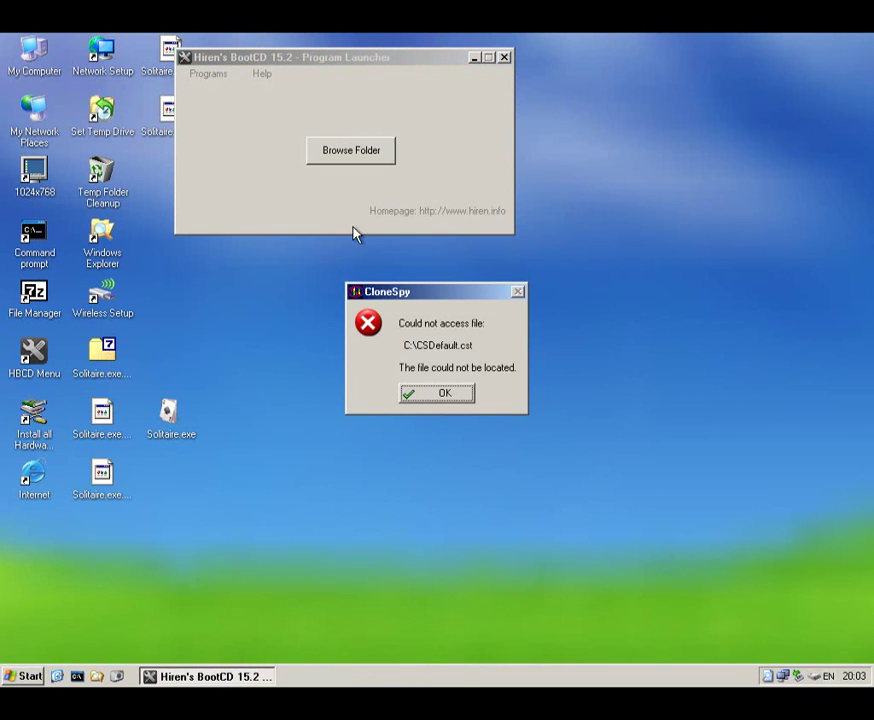
key("Return")
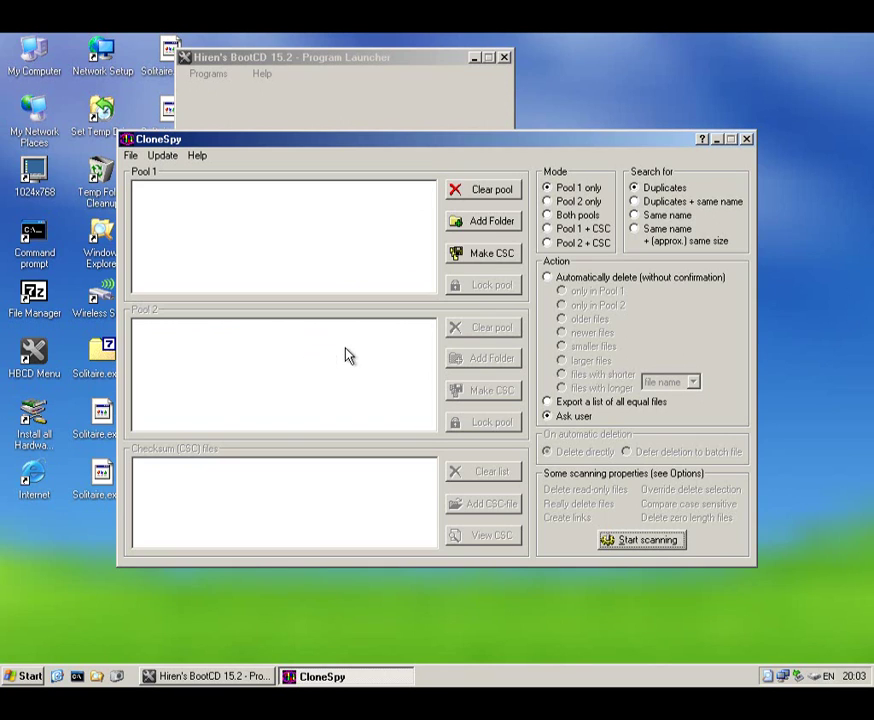
left_click(747, 139)
Launch Data Shredder, view the shredding types, continue with Shred files or directories, and cancel at the file selection.
left_click(208, 73)
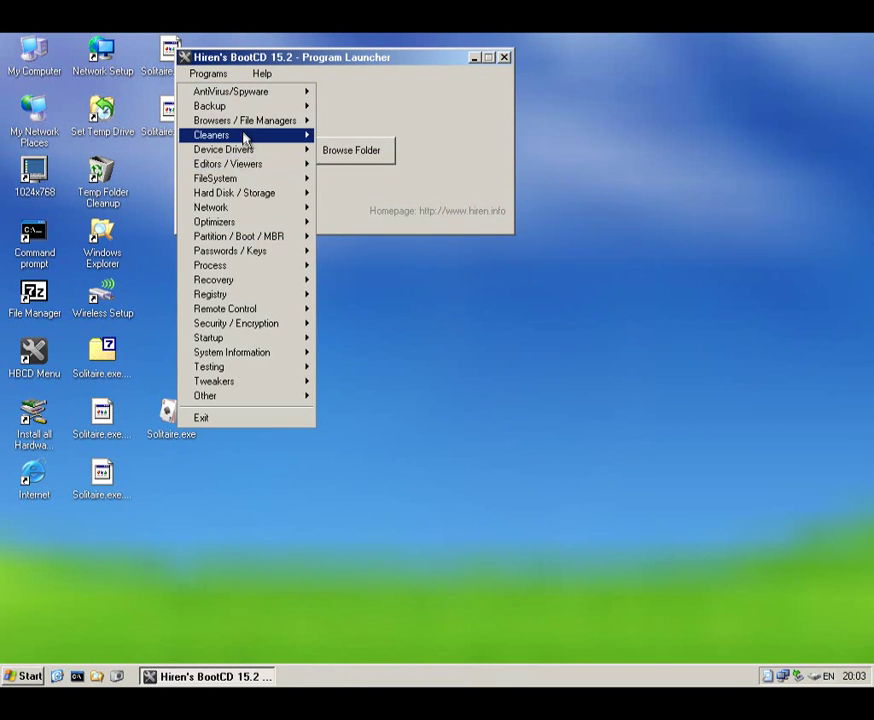
mouse_move(244, 137)
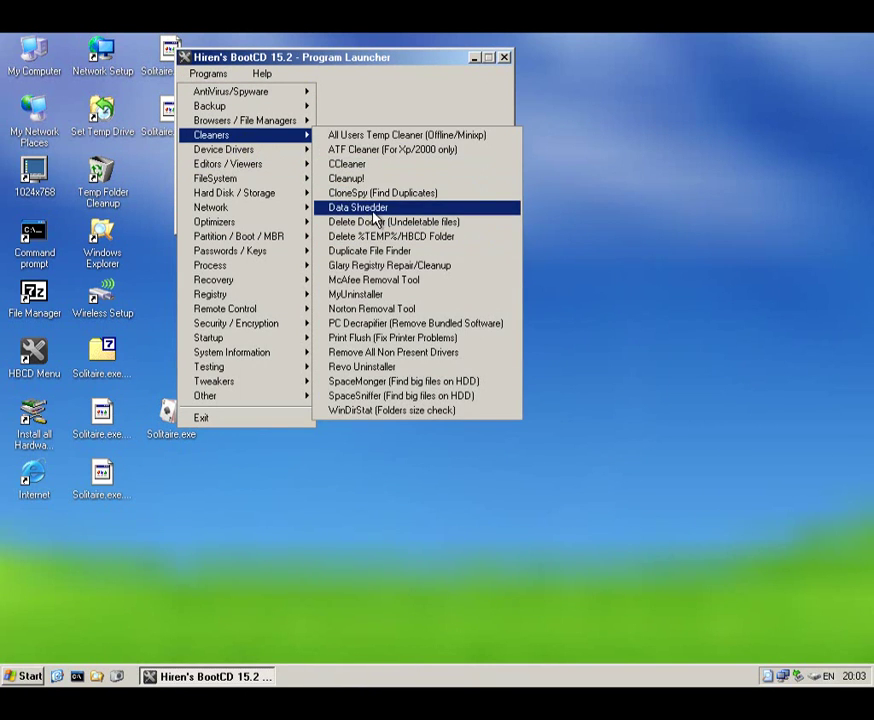
left_click(372, 210)
left_click(413, 439)
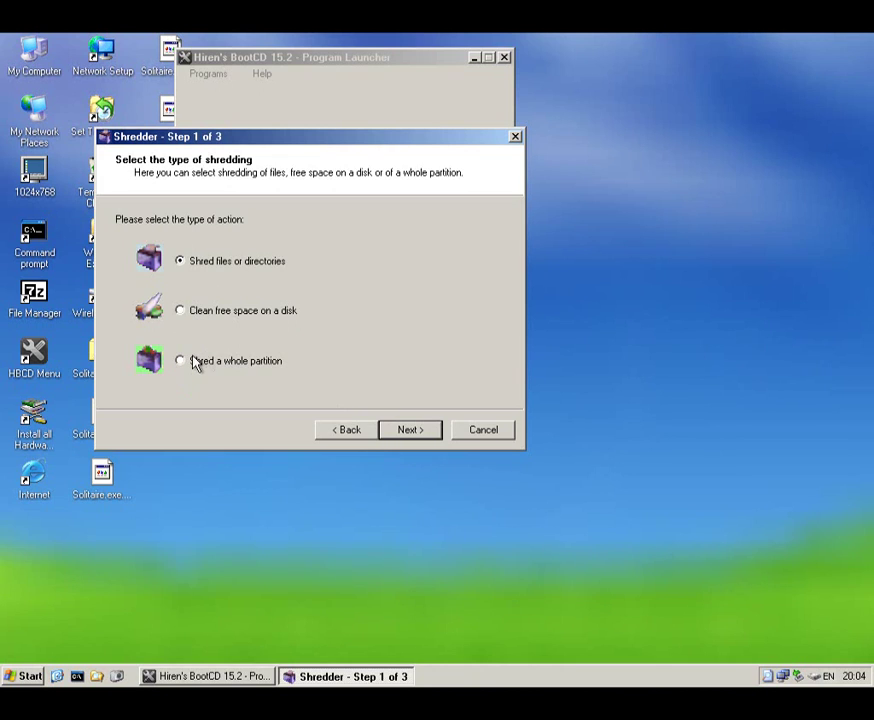
left_click(409, 430)
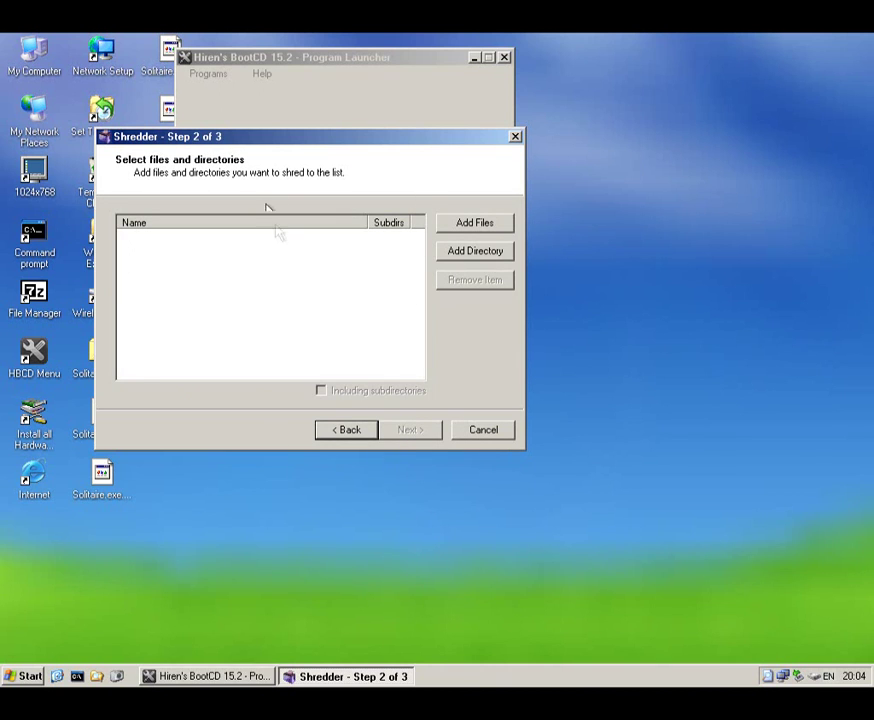
left_click(474, 434)
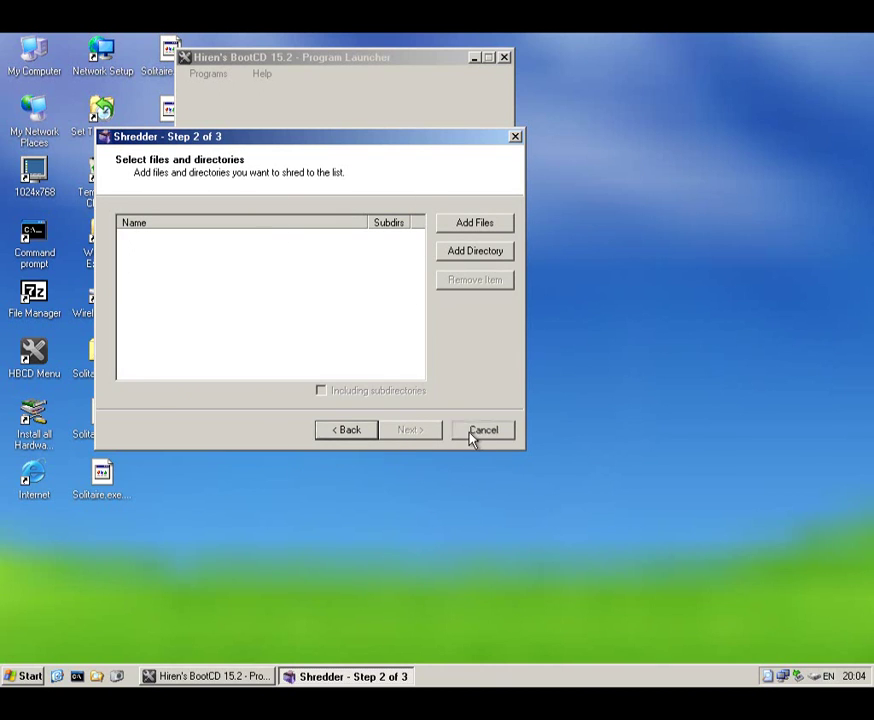
Launch Delete Doctor (Undeletable files), view its deletion methods, and close both the tool and its command window.
left_click(208, 74)
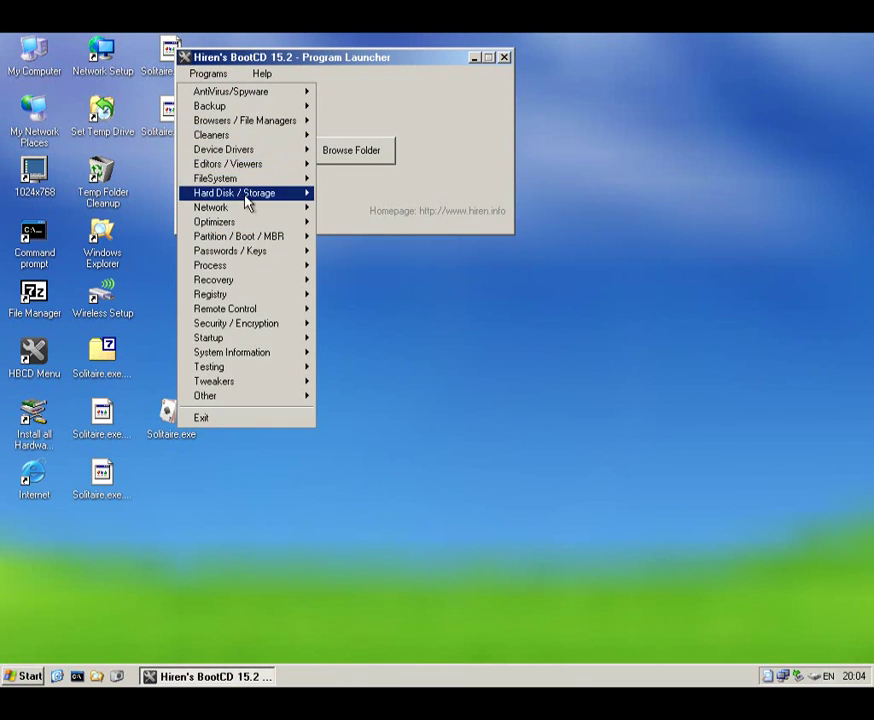
mouse_move(268, 158)
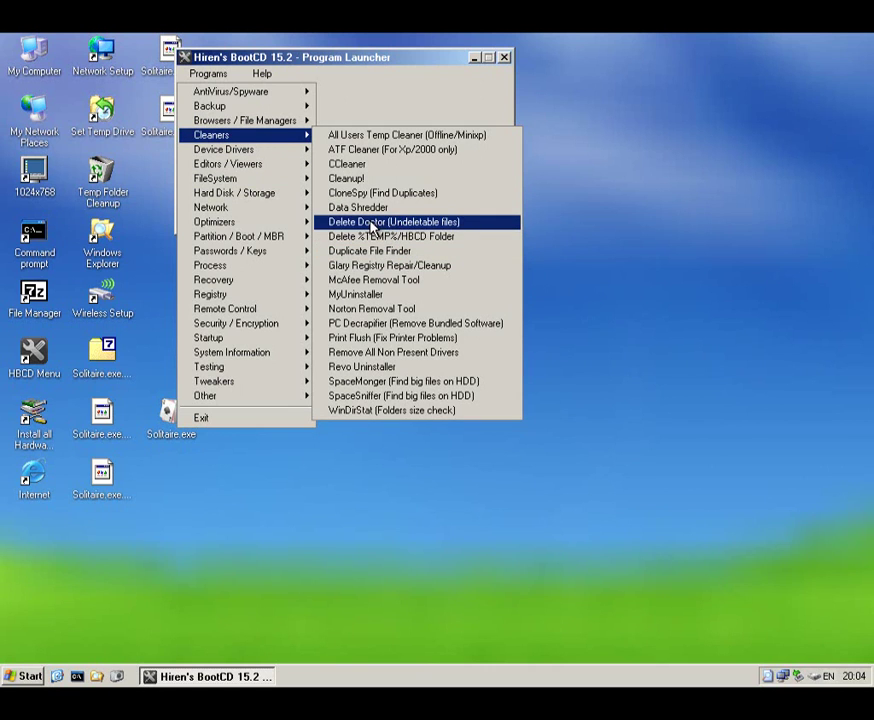
left_click(372, 223)
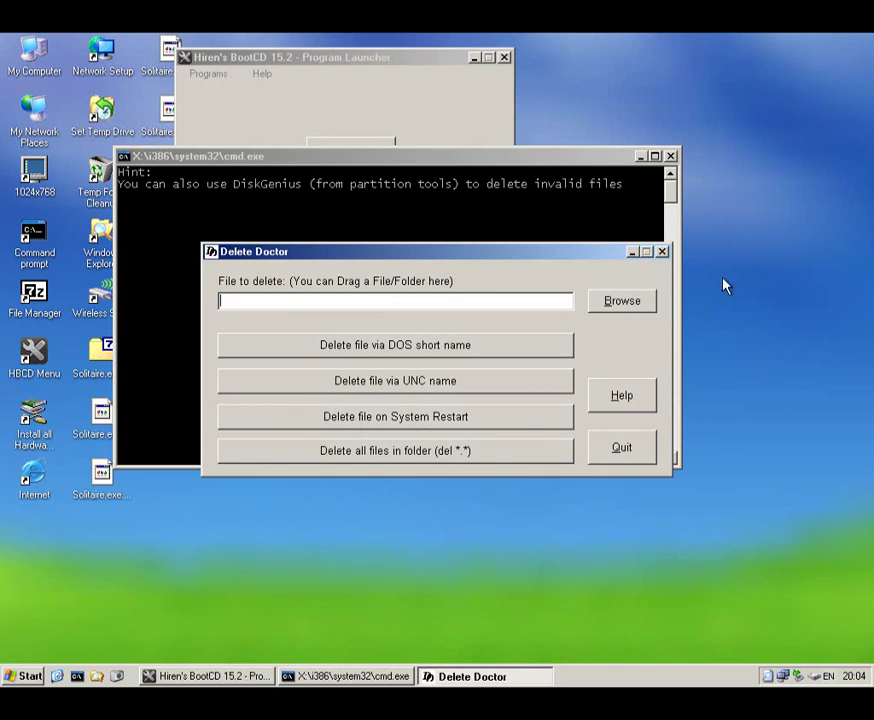
left_click(663, 253)
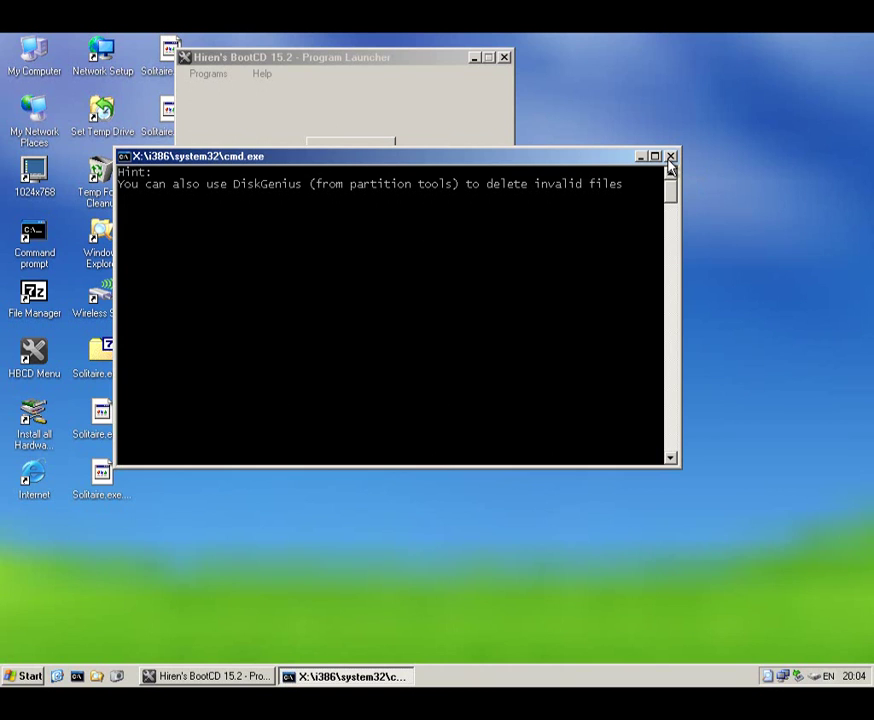
left_click(671, 157)
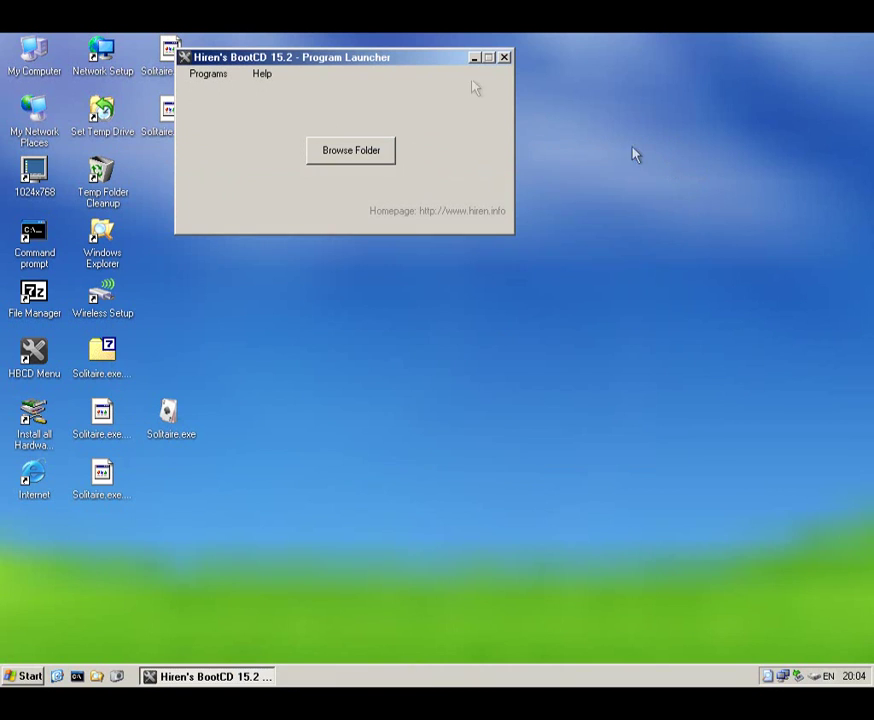
Launch Glary Registry Repair/Cleanup, read the notice in its command window, and close it without continuing.
left_click(209, 73)
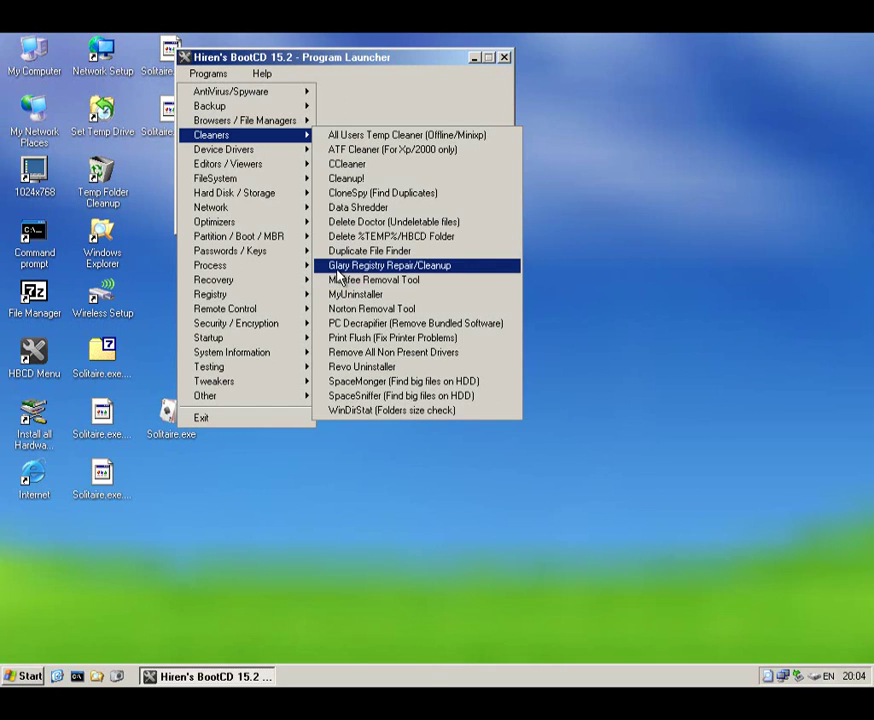
left_click(337, 267)
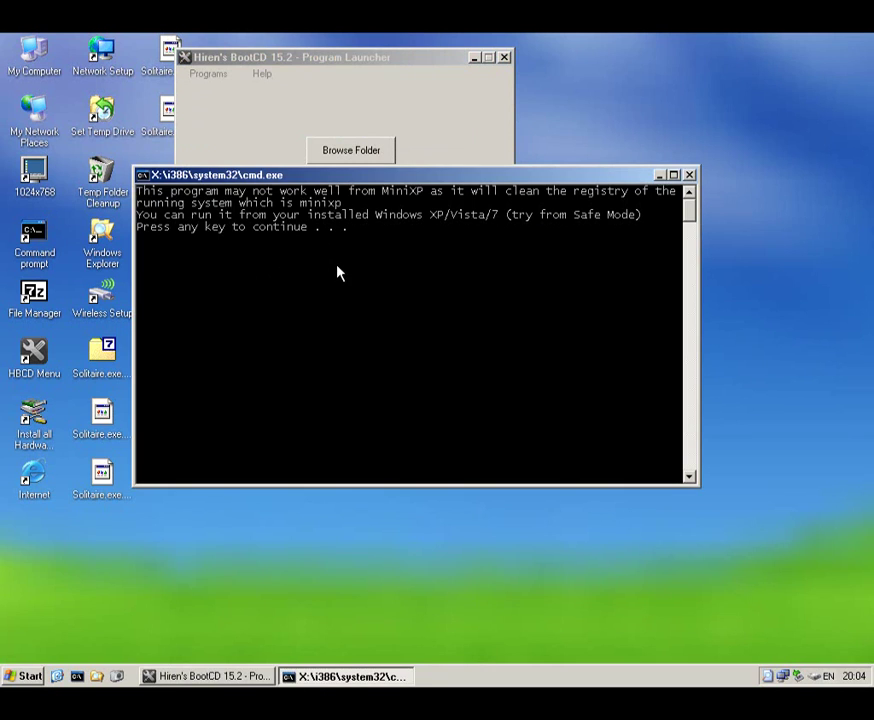
left_click(690, 176)
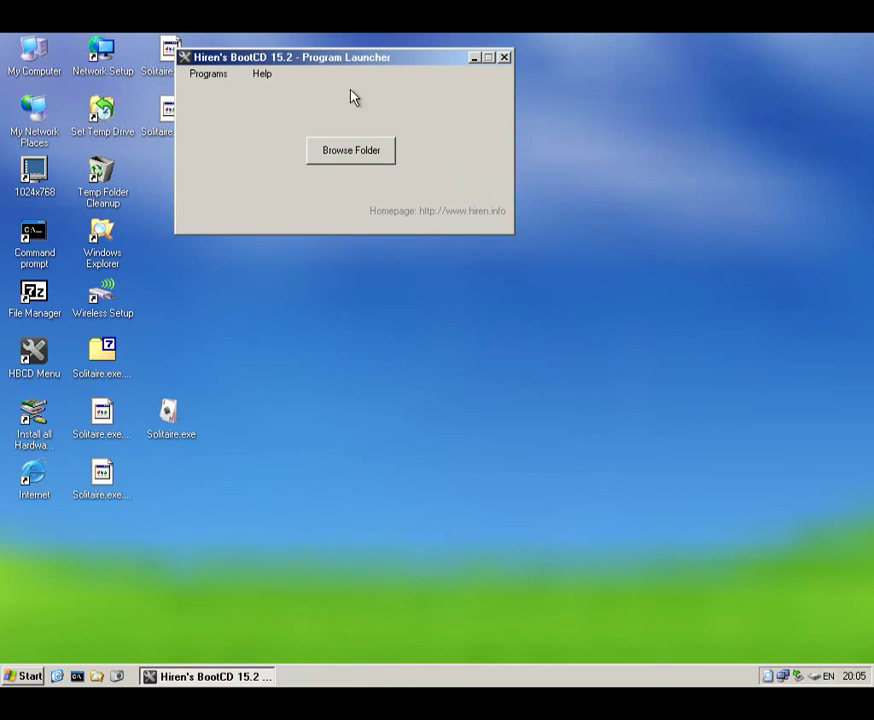
Try to remove McAfee software with the McAfee Removal Tool, accepting the license agreement and entering the security validation characters.
left_click(189, 75)
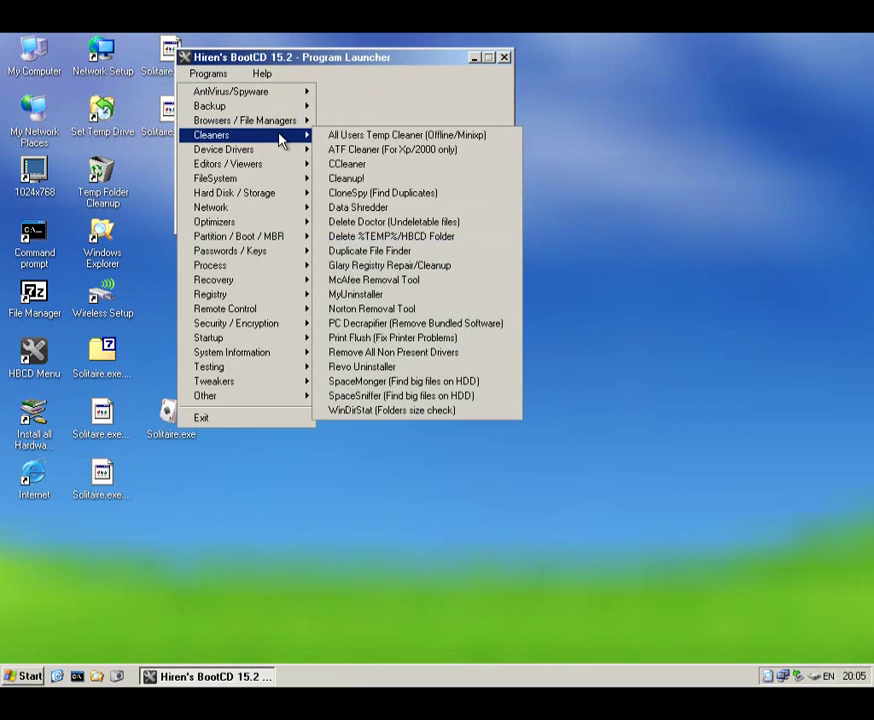
left_click(396, 283)
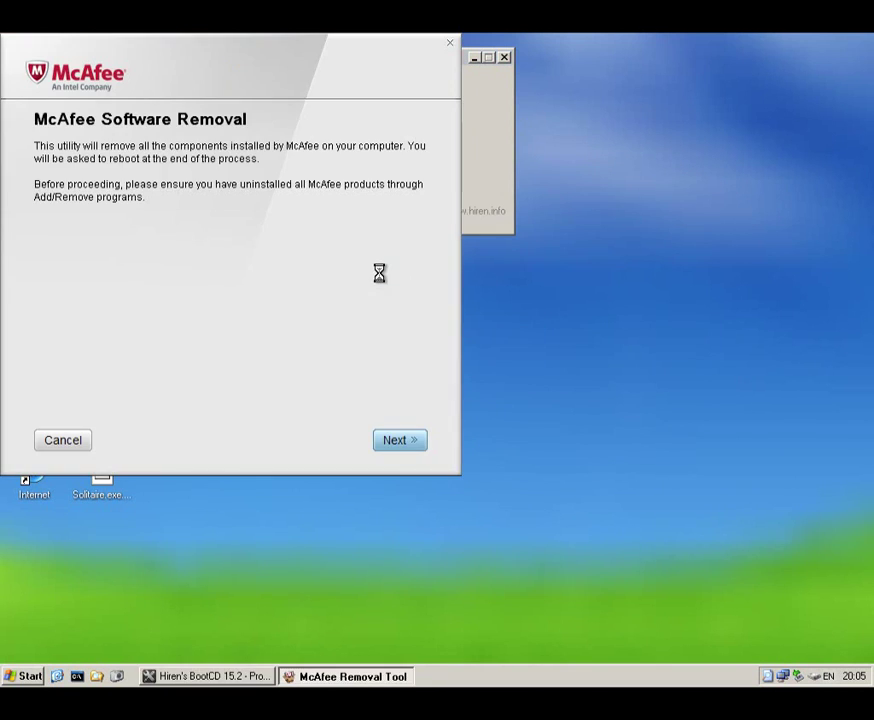
left_click(398, 440)
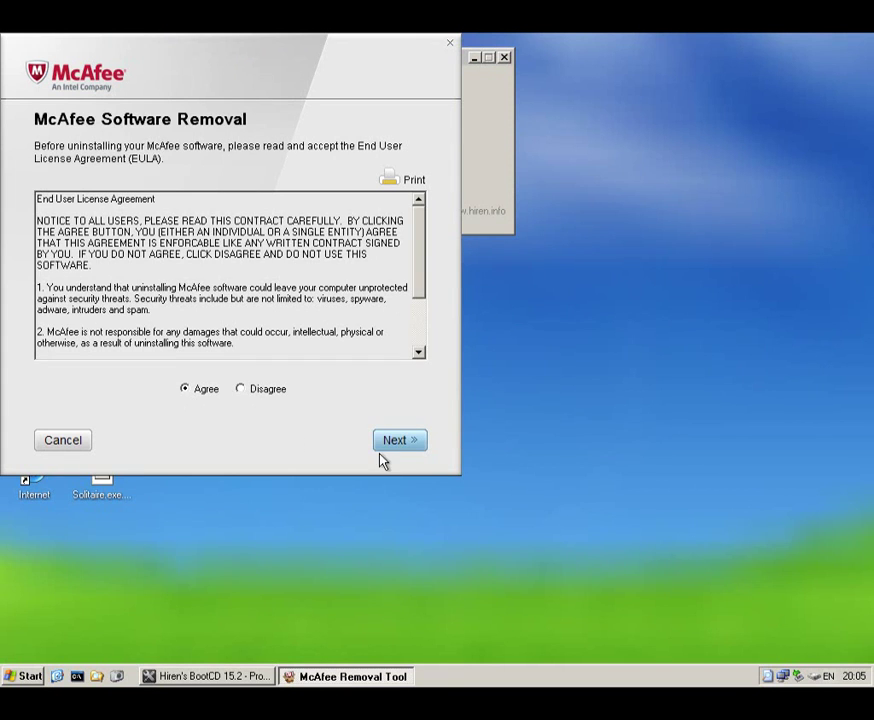
left_click(382, 453)
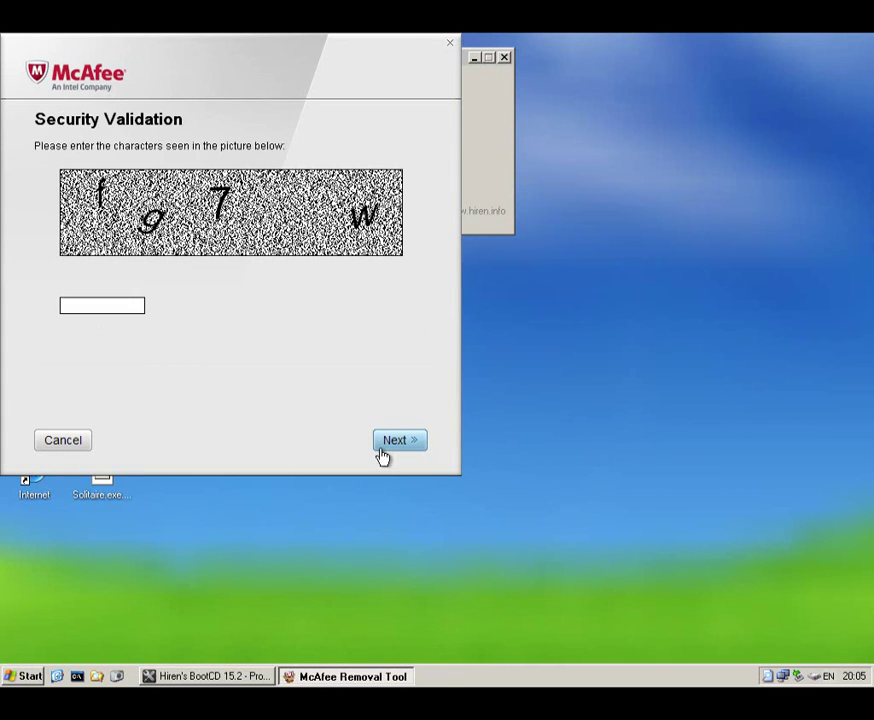
left_click(116, 309)
type("fg7w")
left_click(396, 444)
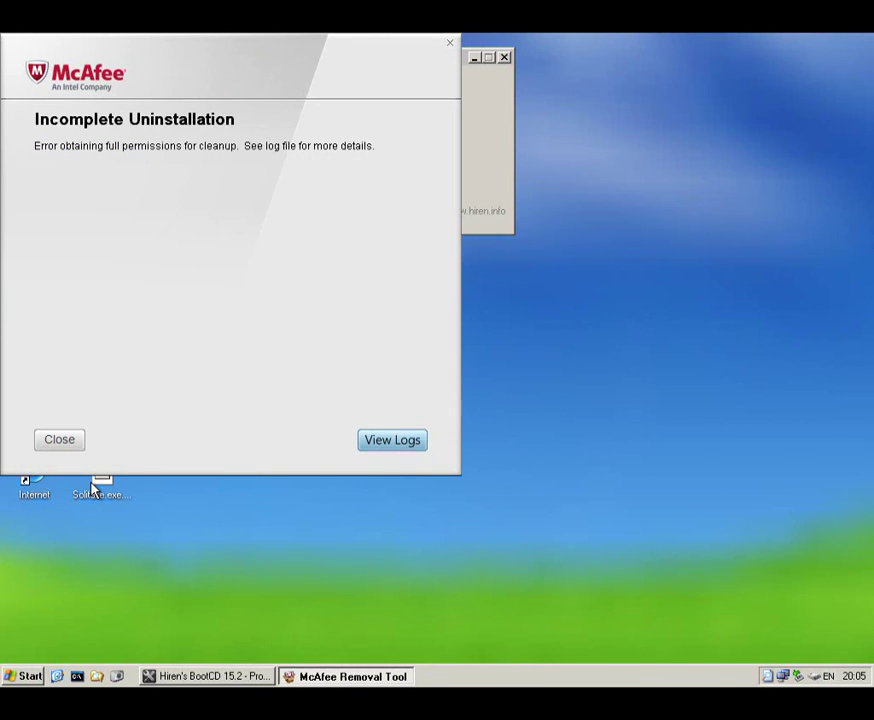
Close the McAfee Removal Tool and confirm cancelling the removal of McAfee components.
left_click(36, 441)
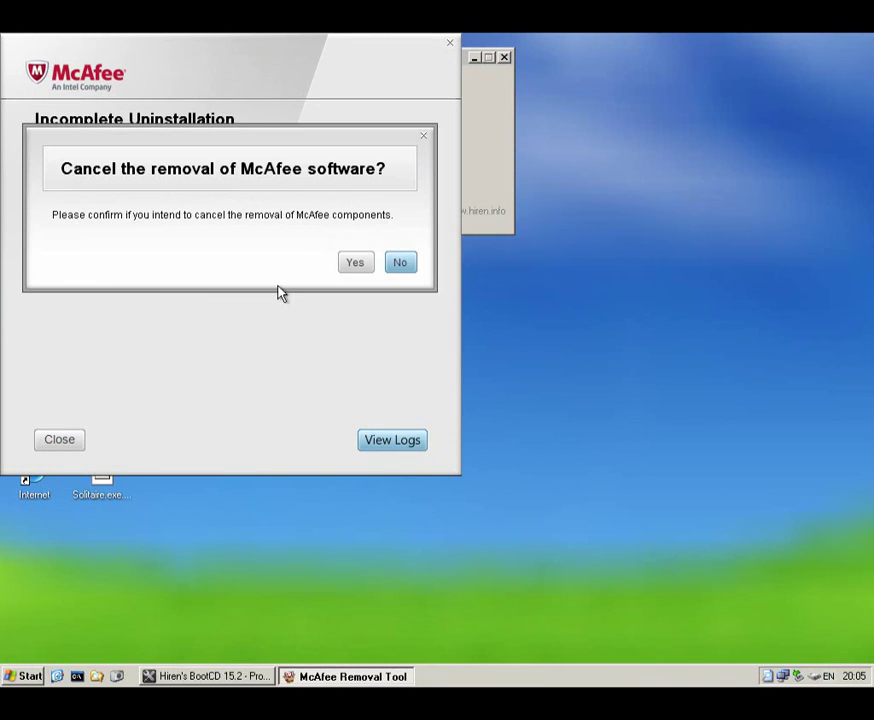
left_click(357, 263)
left_click(401, 439)
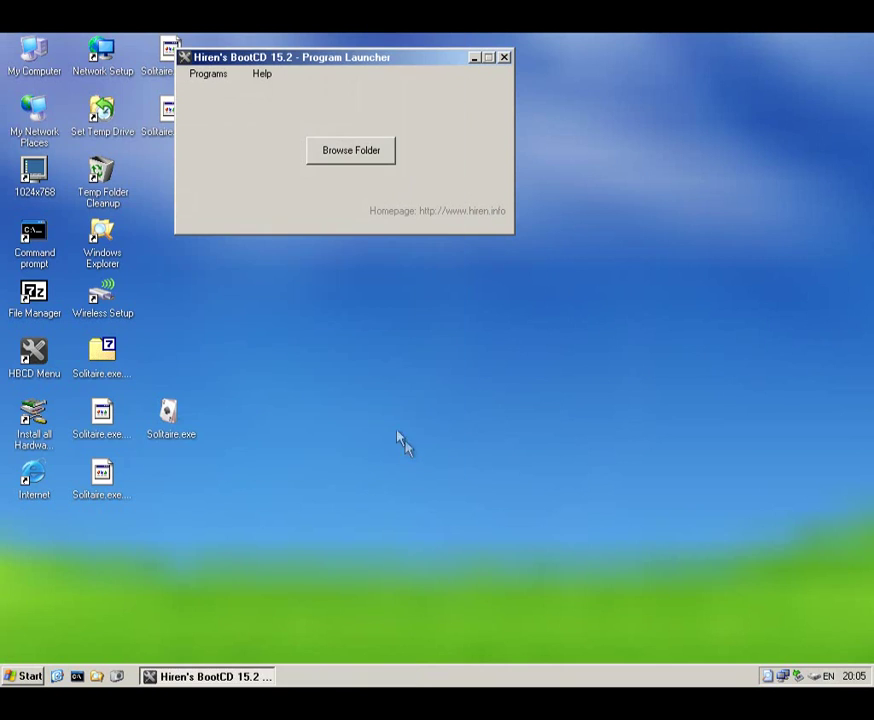
Launch MyUninstaller from the Cleaners tools, view its file and edit commands, and close it.
left_click(208, 74)
mouse_move(262, 141)
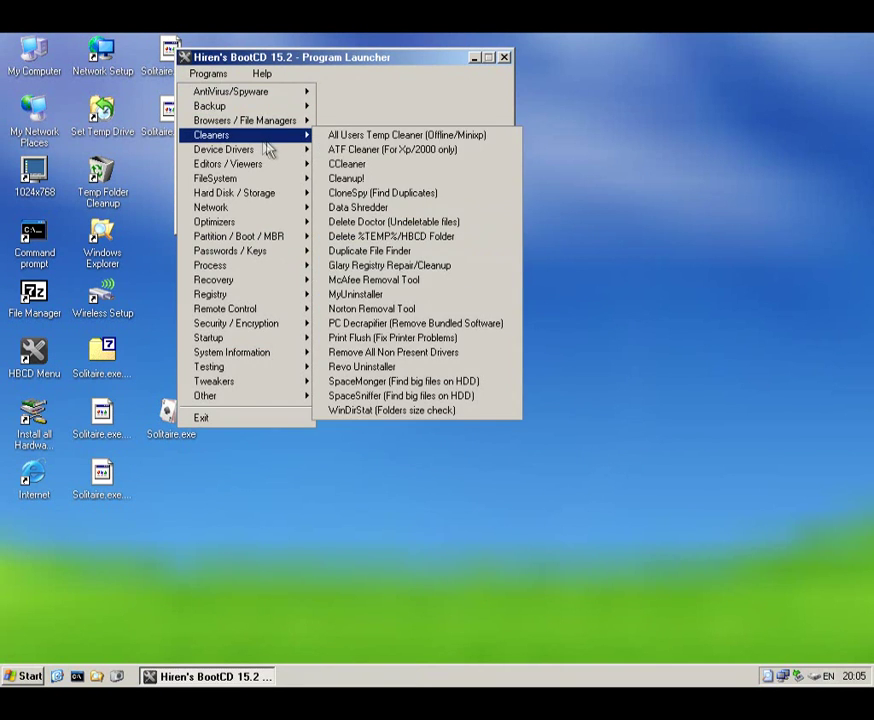
left_click(366, 300)
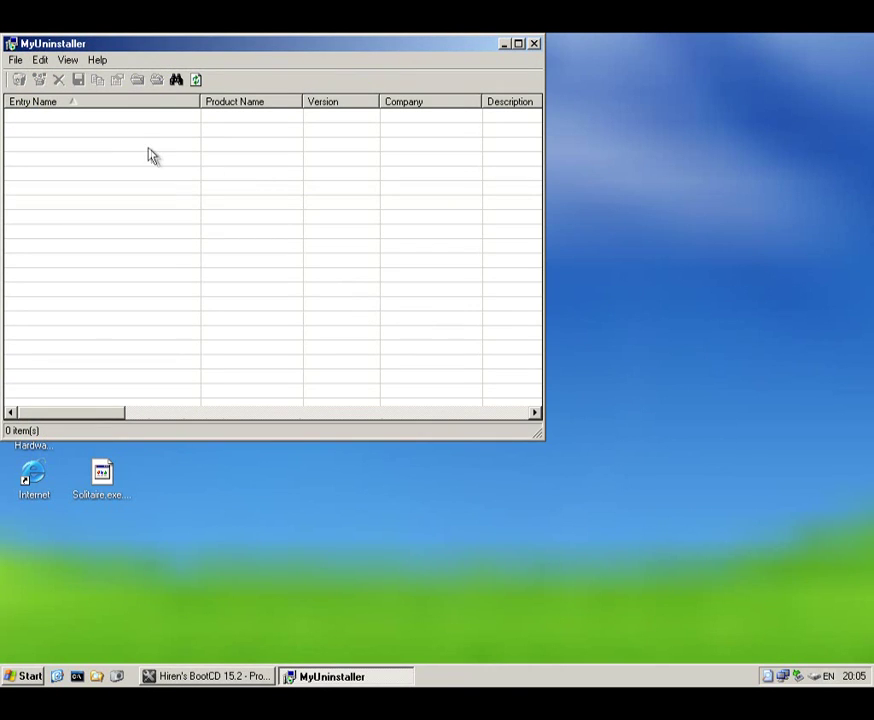
left_click(16, 61)
mouse_move(42, 64)
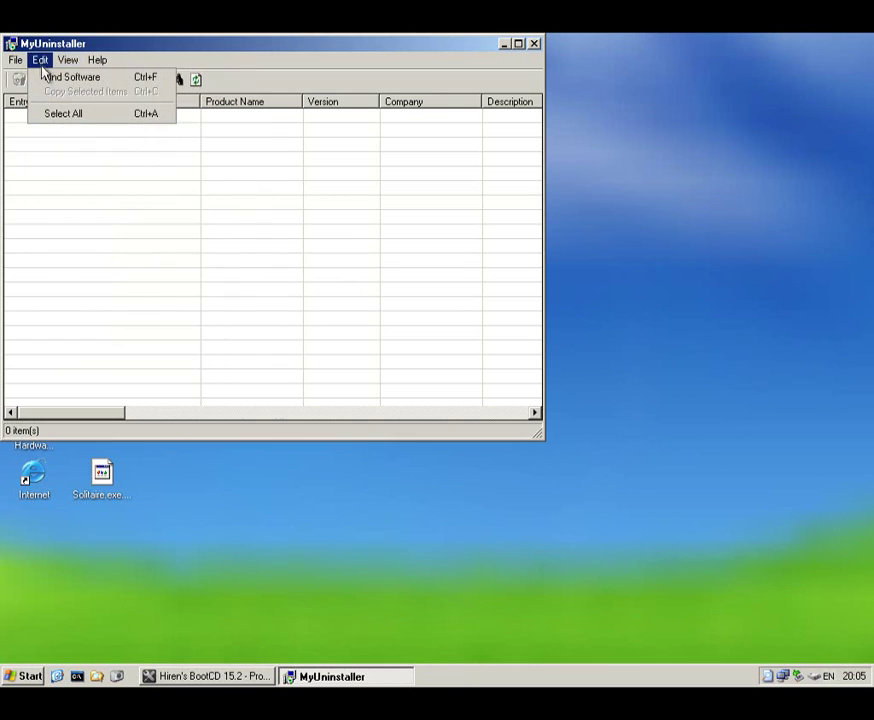
left_click(52, 78)
left_click(307, 231)
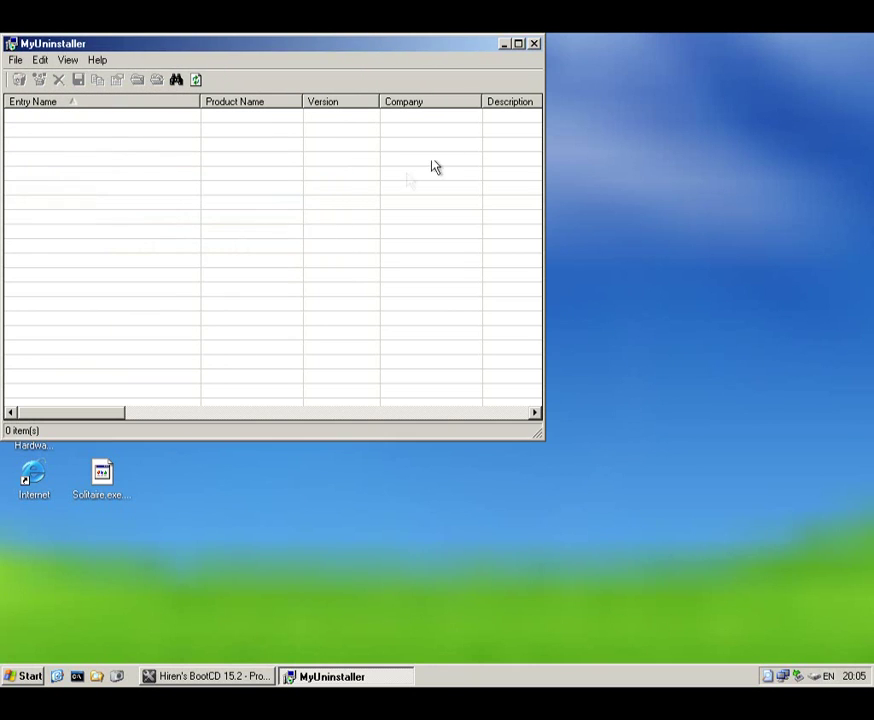
left_click(535, 43)
Run the PC Decrapifier wizard to the end, answering No to a brand new computer and skipping the restore point.
left_click(204, 75)
mouse_move(257, 140)
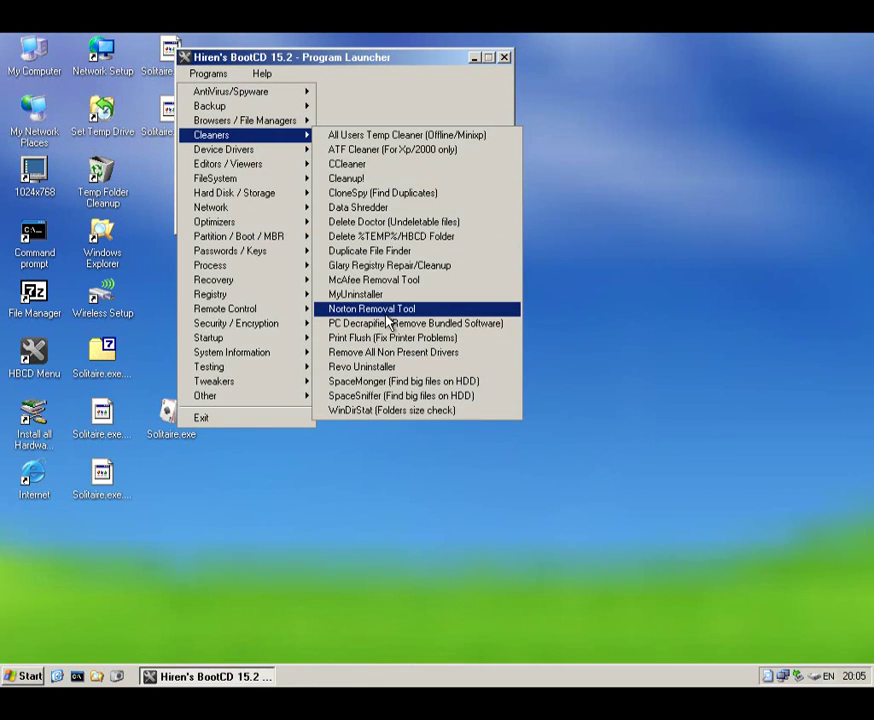
left_click(462, 332)
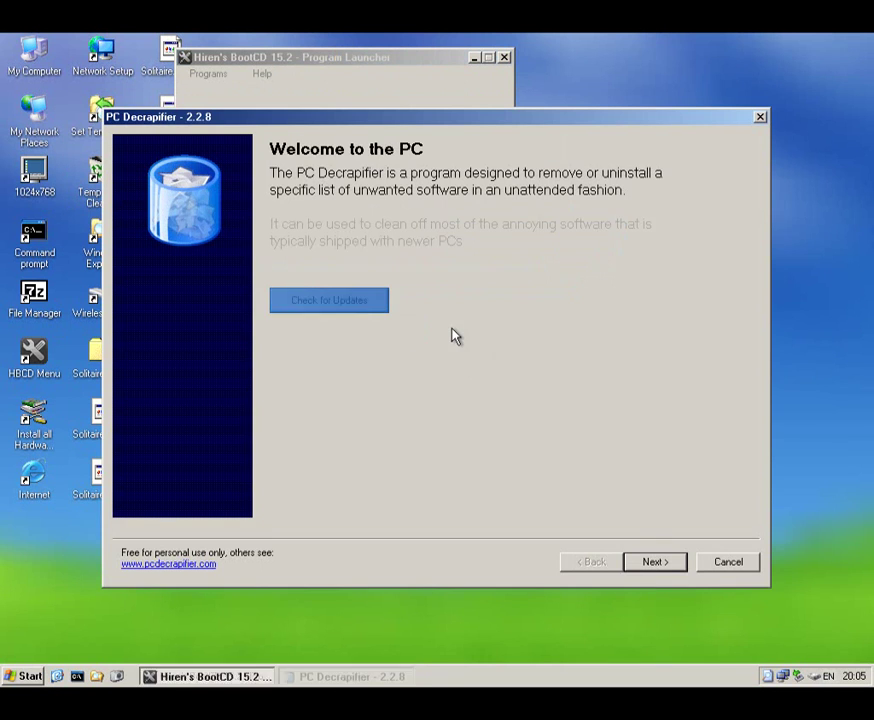
left_click(660, 566)
left_click(660, 566)
left_click(655, 562)
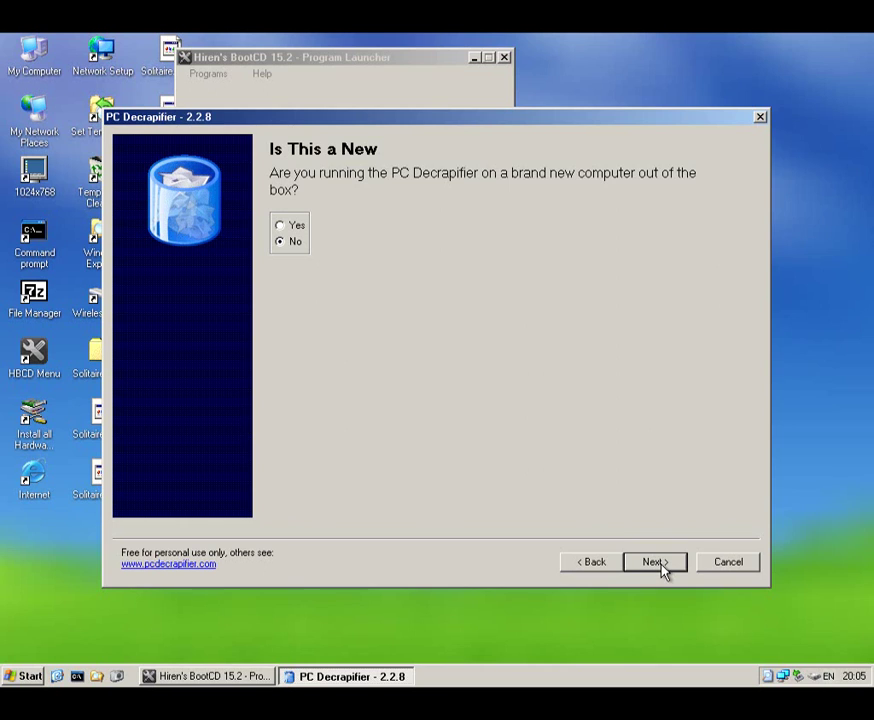
left_click(656, 562)
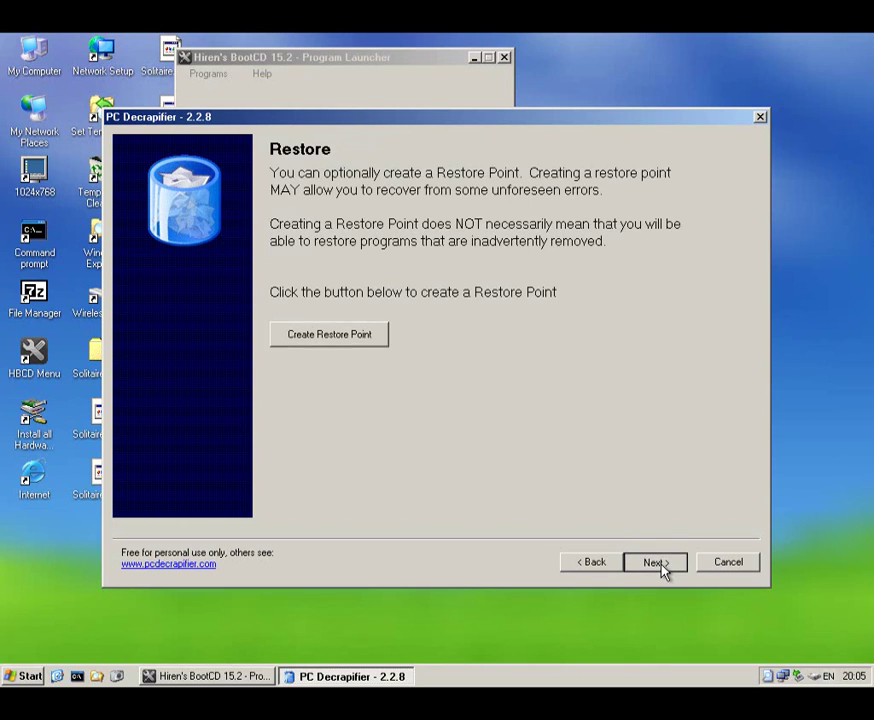
left_click(656, 562)
left_click(657, 563)
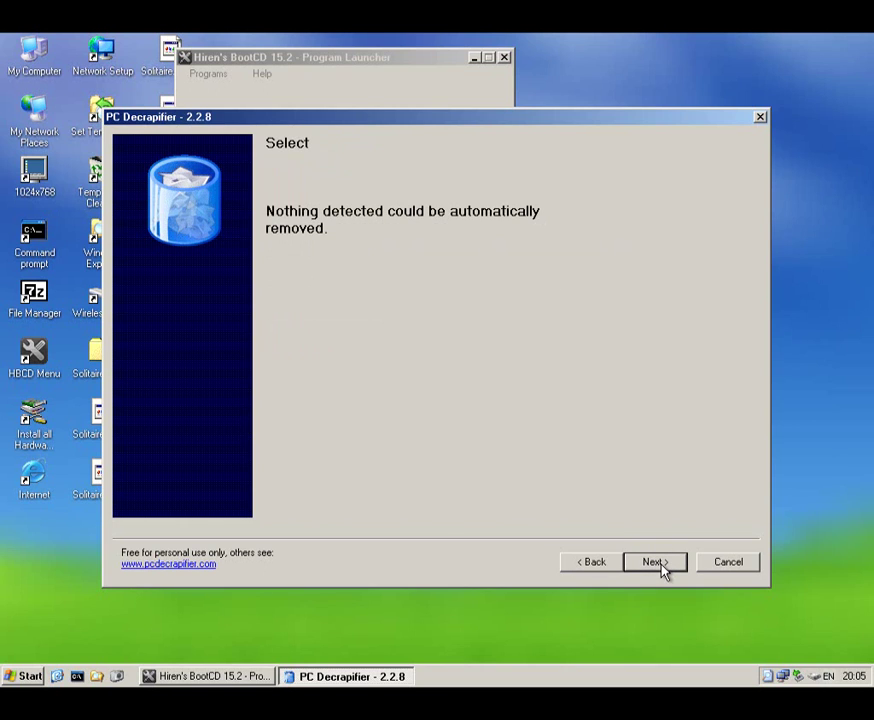
left_click(656, 563)
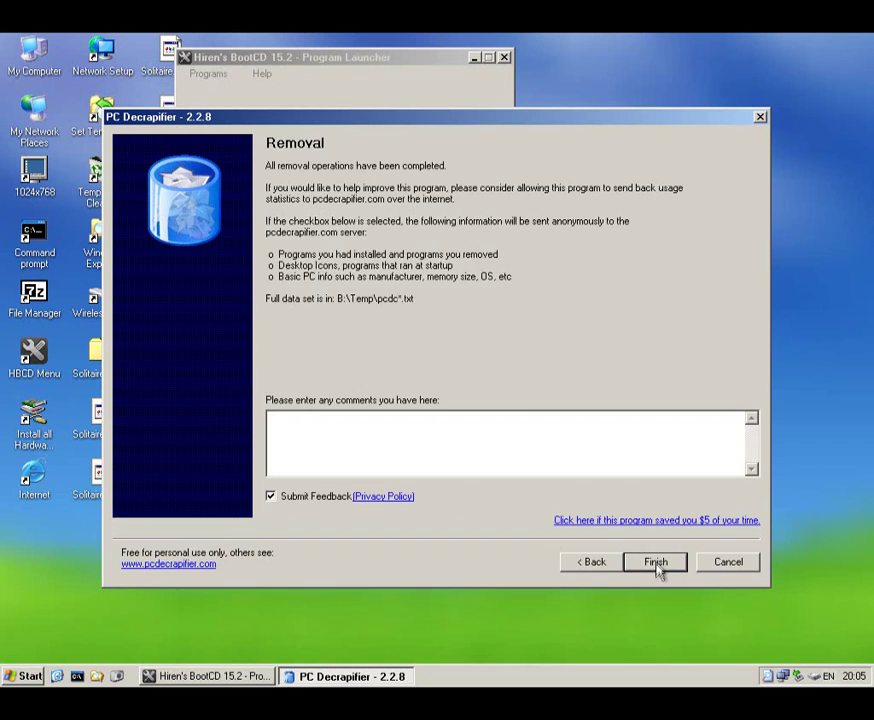
left_click(656, 563)
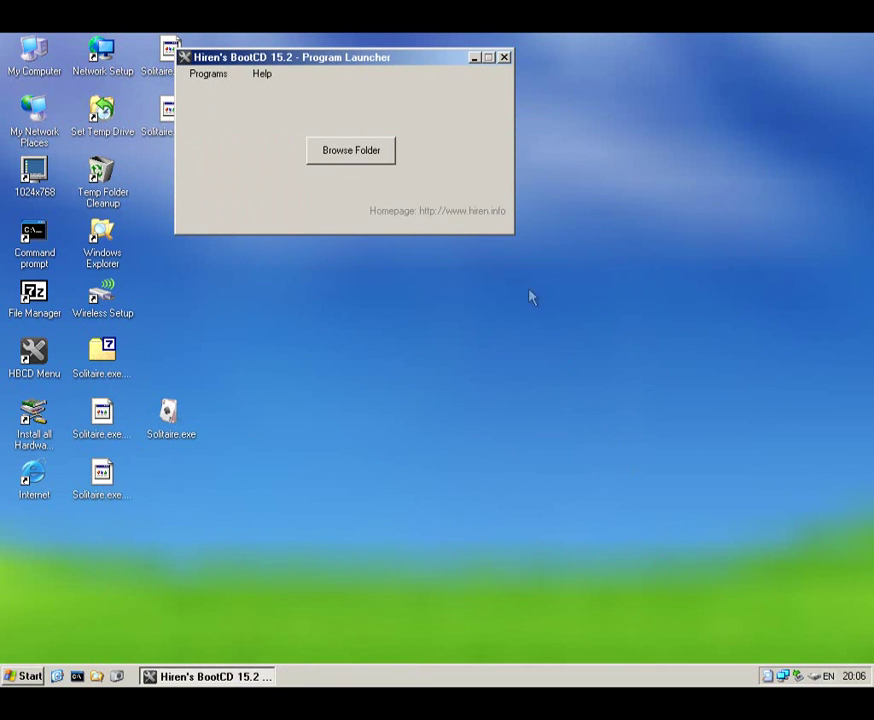
Run Print Flush (Fix Printer Problems) from the Cleaners tools and close its command window when it has finished.
left_click(222, 76)
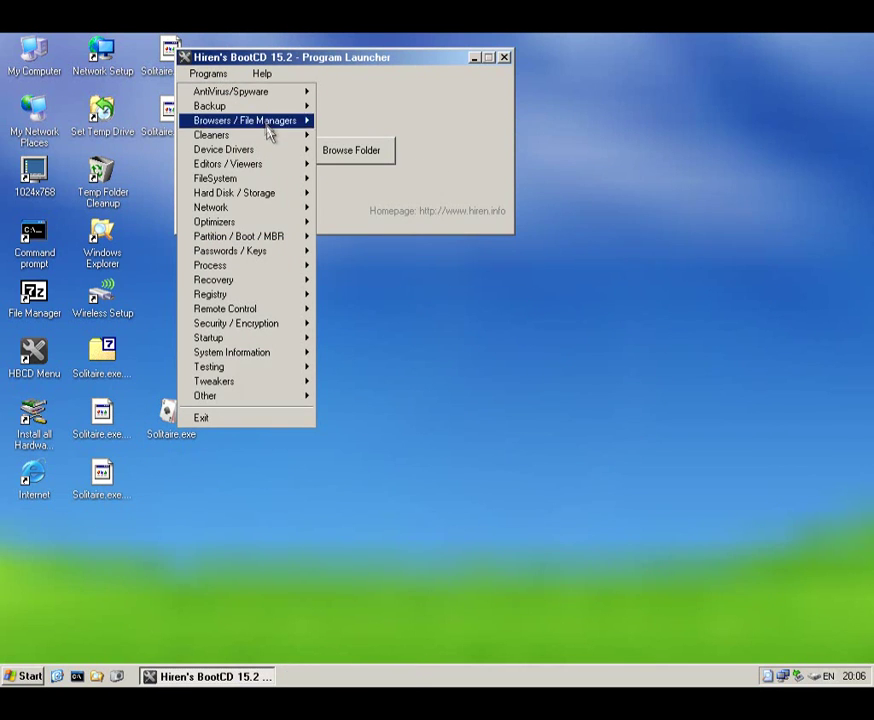
mouse_move(293, 137)
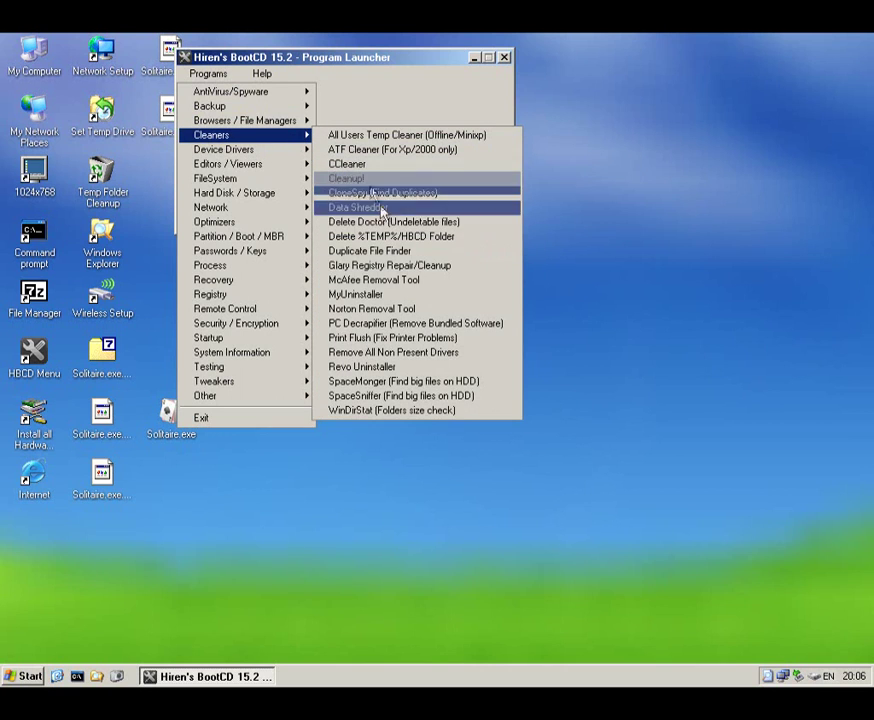
left_click(440, 340)
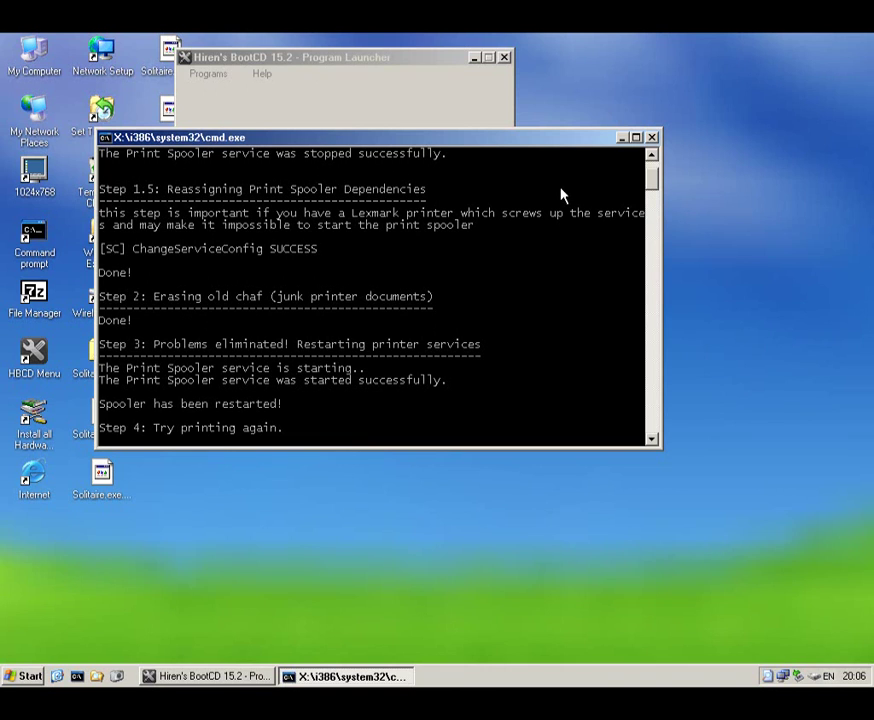
left_click(651, 138)
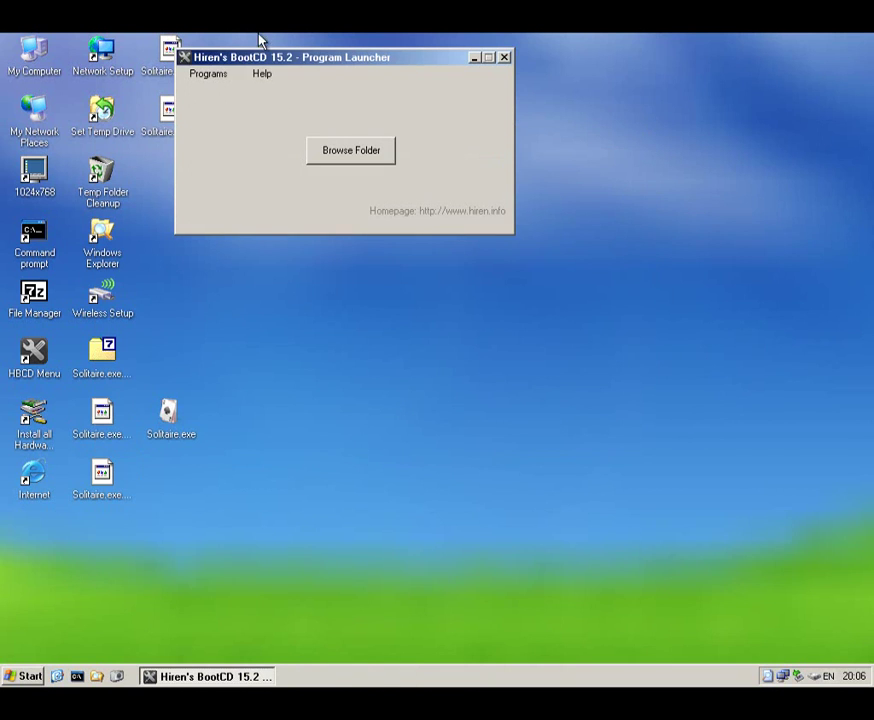
Launch SpaceMonger (Find big files on HDD) and scan the (D:) Local Disk drive.
left_click(206, 76)
mouse_move(239, 156)
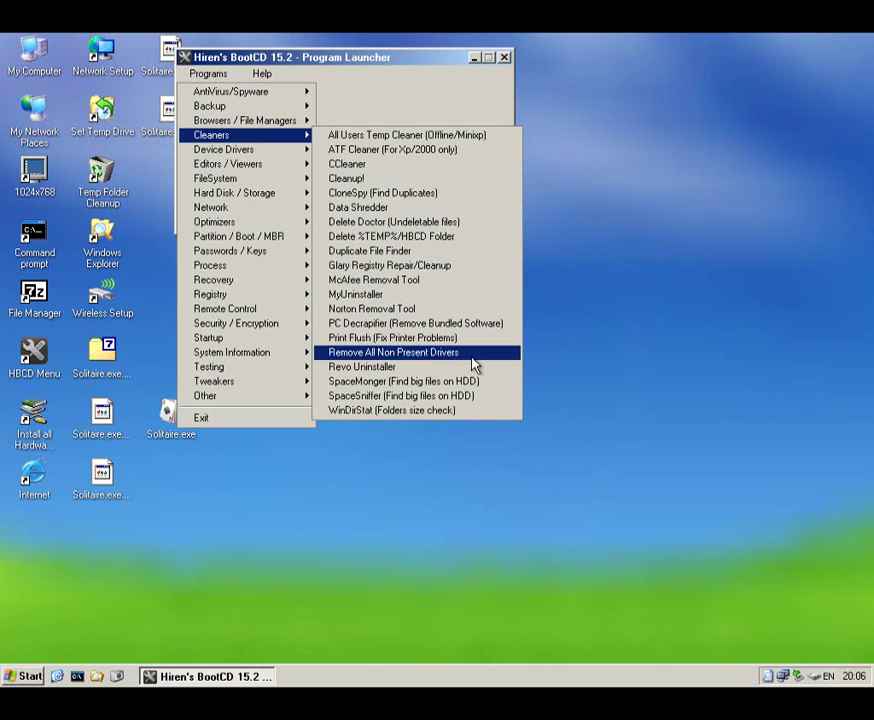
left_click(397, 385)
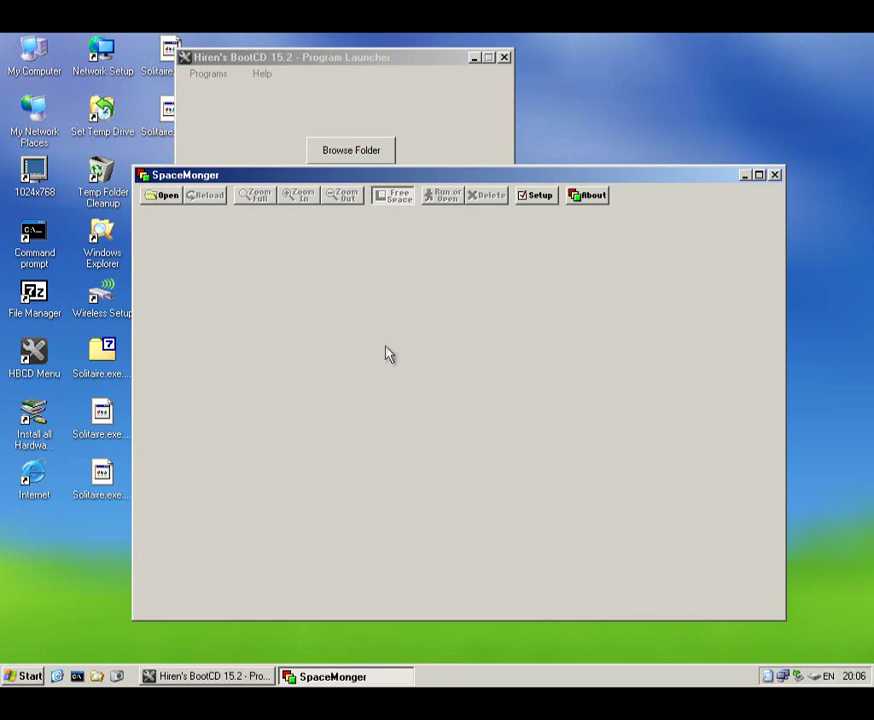
left_click(160, 196)
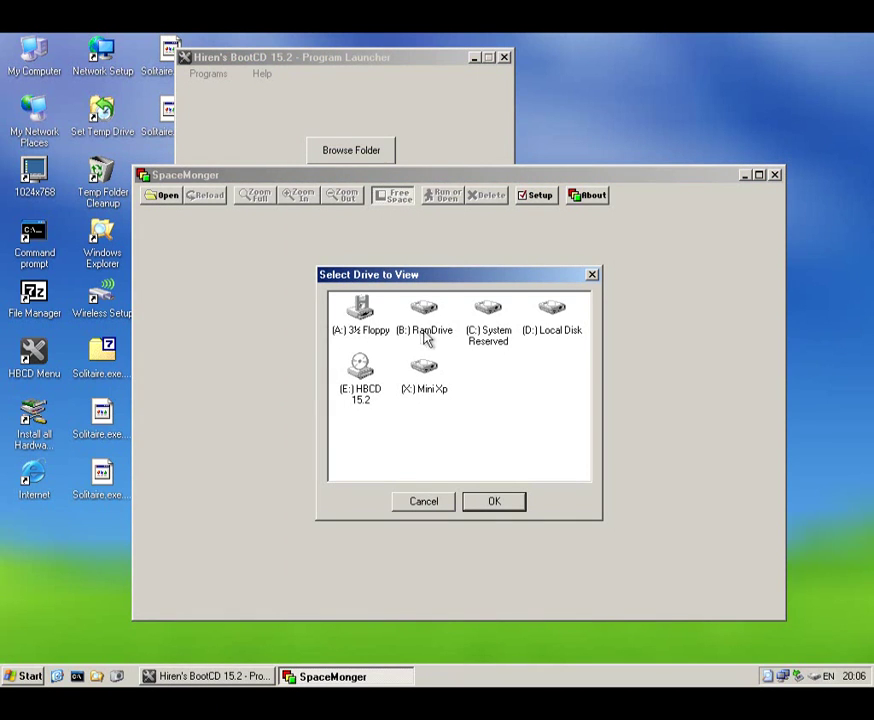
left_click(552, 320)
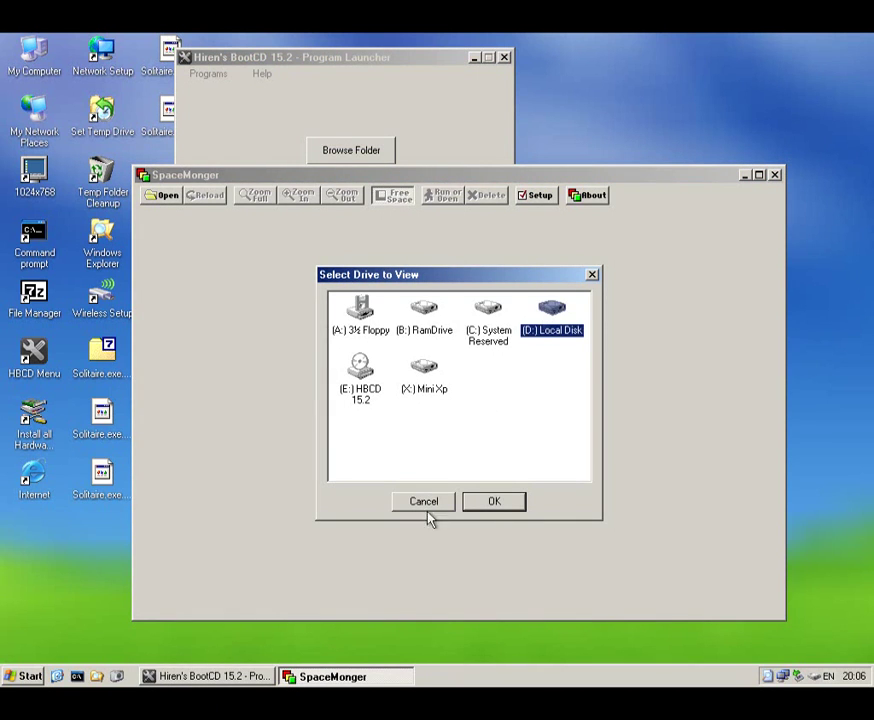
left_click(489, 503)
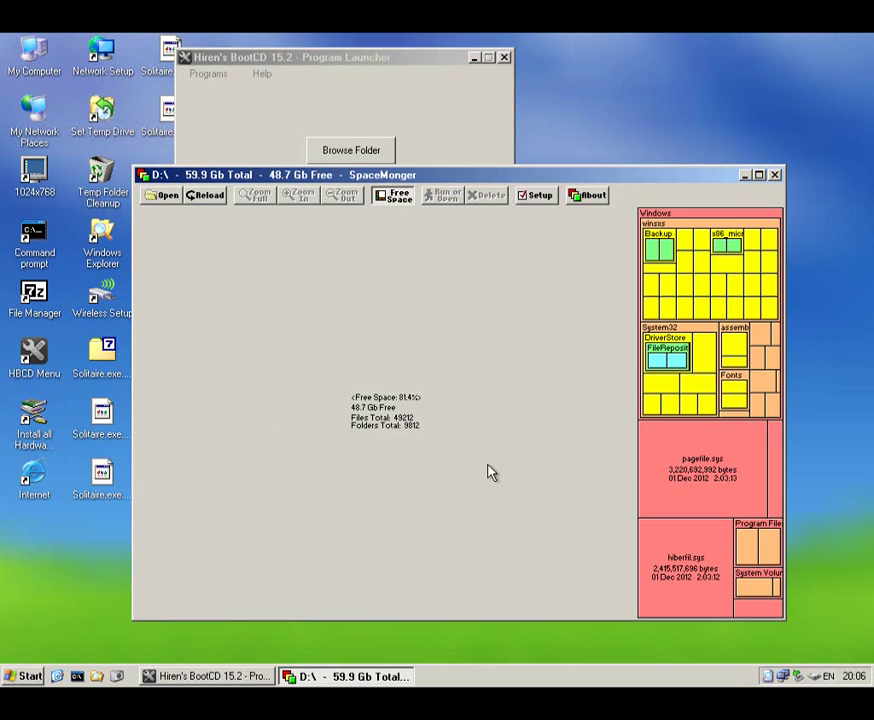
Inspect the pagefile.sys block in the SpaceMonger map of drive D: and close the program.
left_click(700, 470)
left_click(773, 470)
left_click(683, 443)
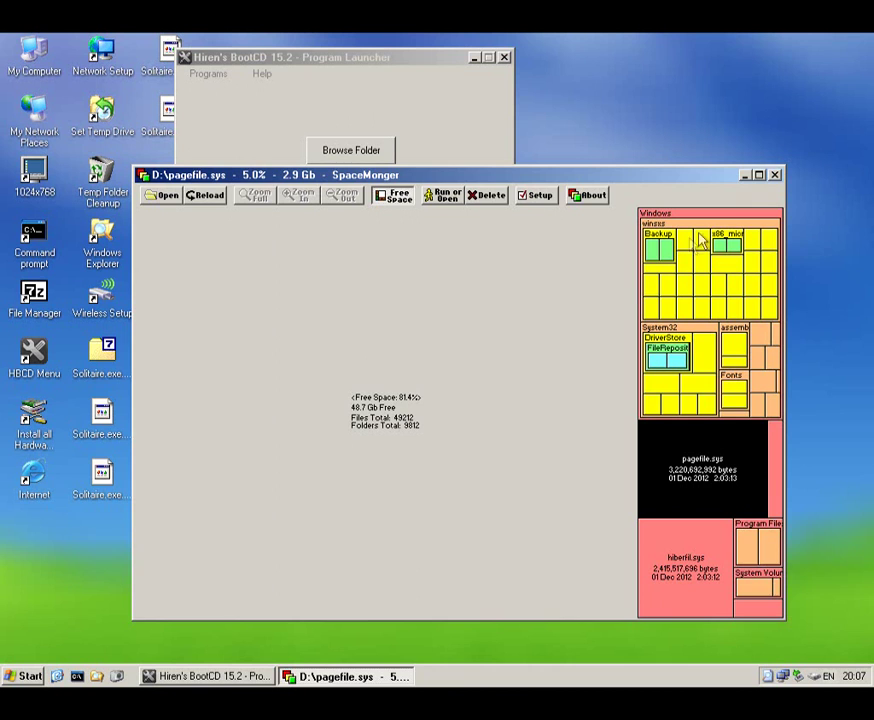
left_click(774, 175)
Launch SpaceSniffer (Find big files on HDD), scan the System Reserved (C:) drive, and close the program.
left_click(210, 74)
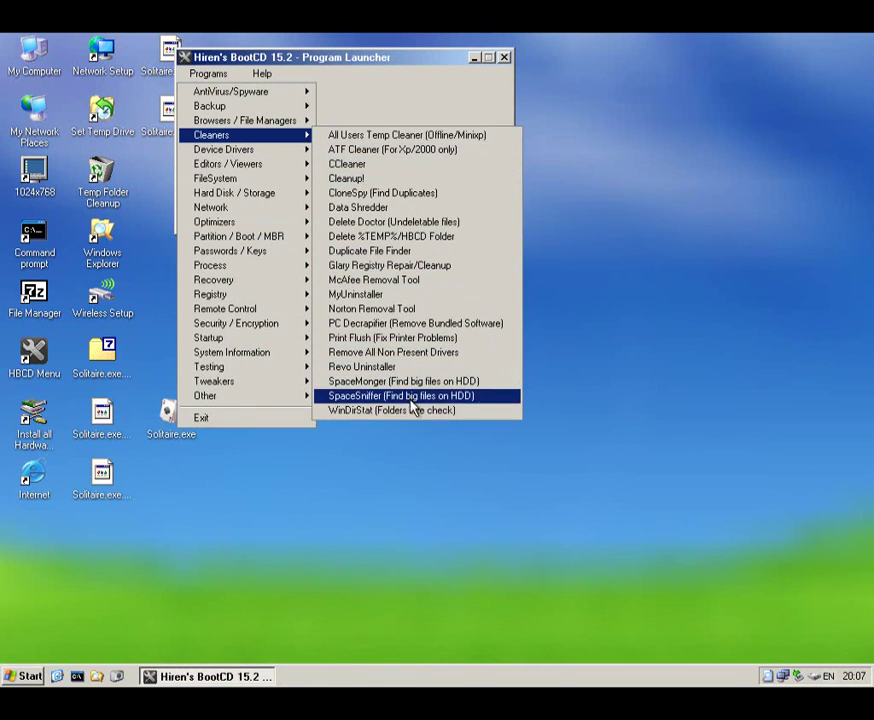
left_click(424, 399)
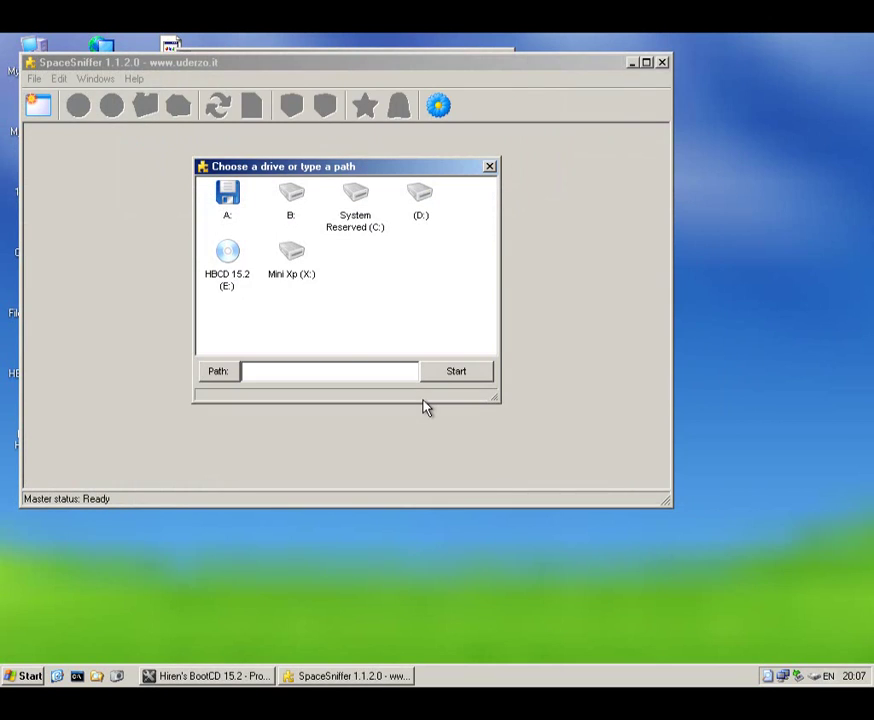
double_click(352, 213)
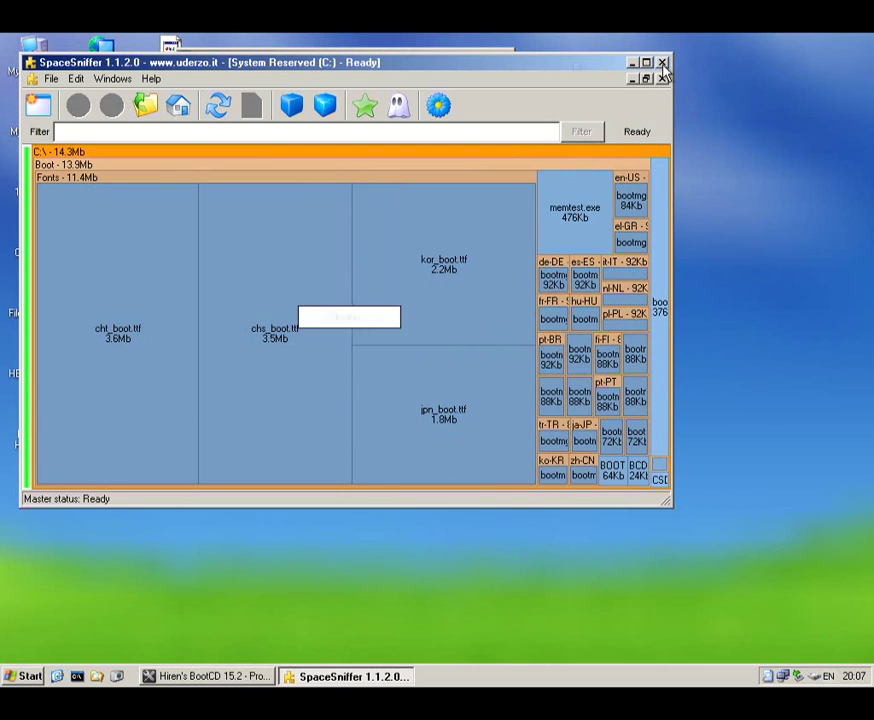
left_click(662, 62)
Launch WinDirStat (Folders size check) and scan only the individual drive D:.
left_click(205, 73)
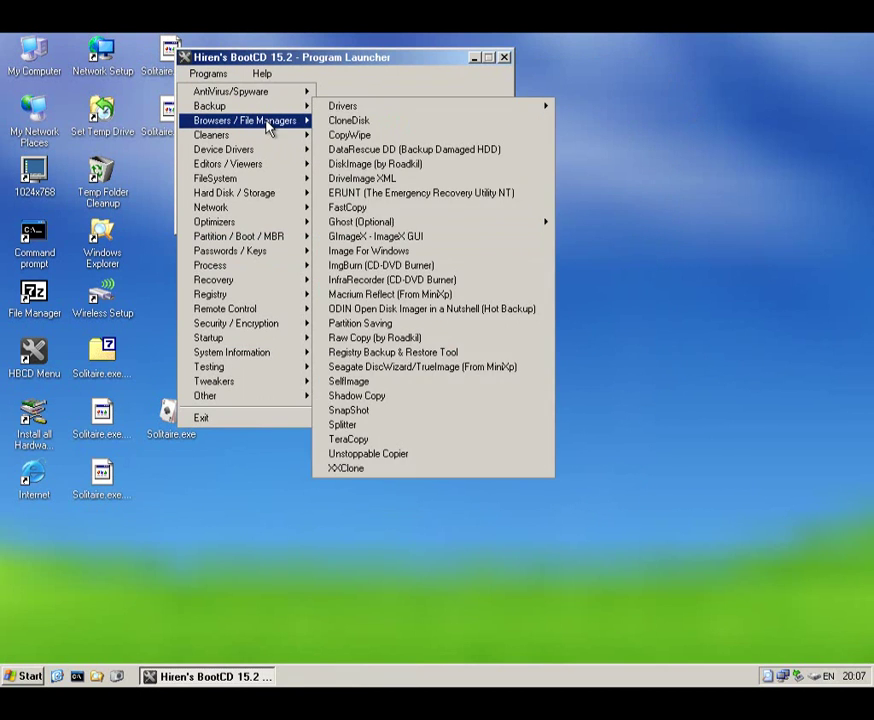
mouse_move(262, 121)
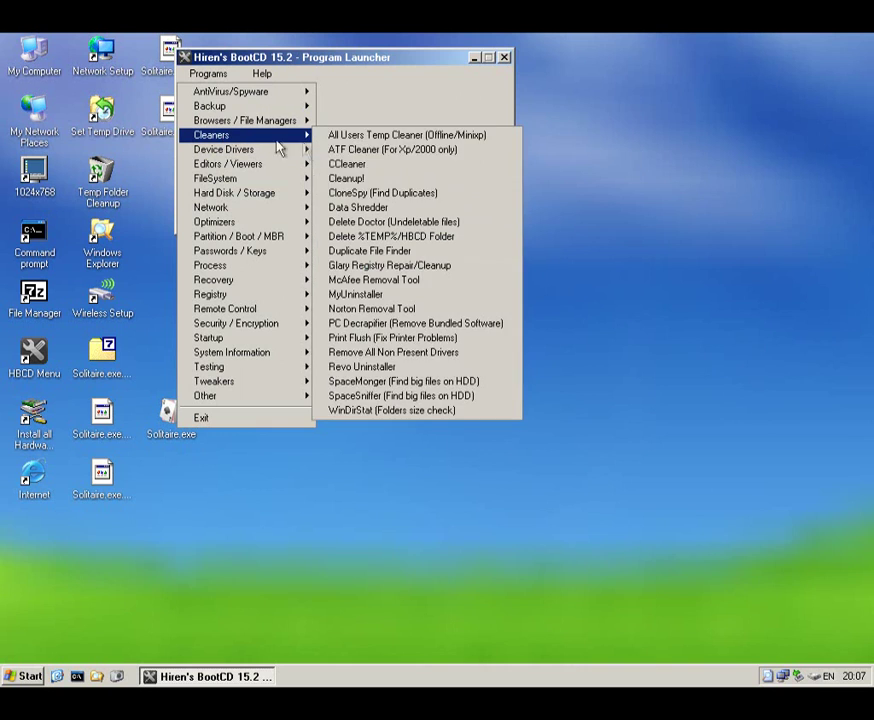
left_click(360, 396)
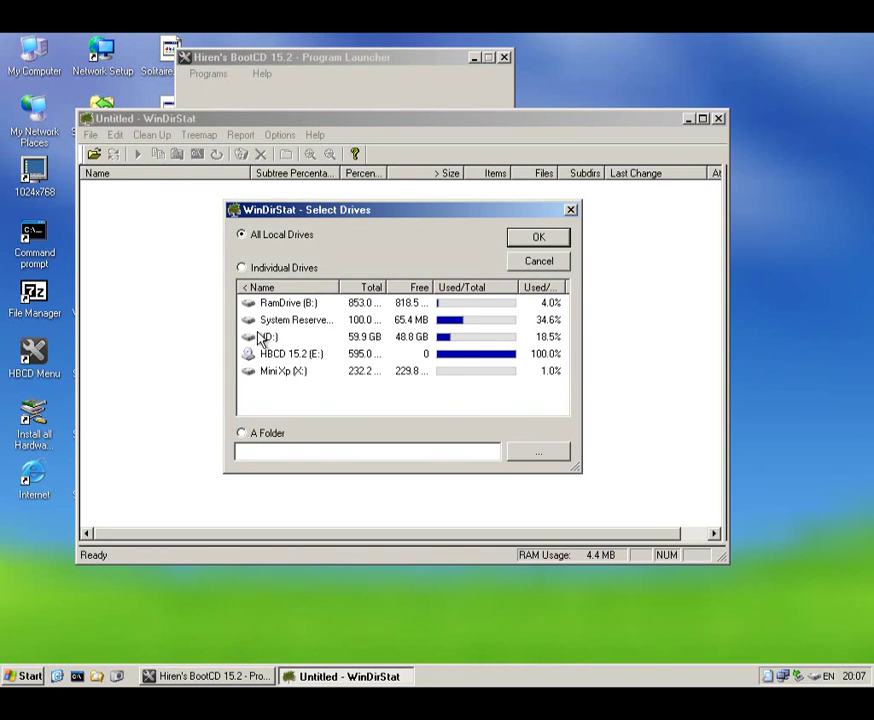
left_click(242, 268)
left_click(270, 338)
left_click(512, 237)
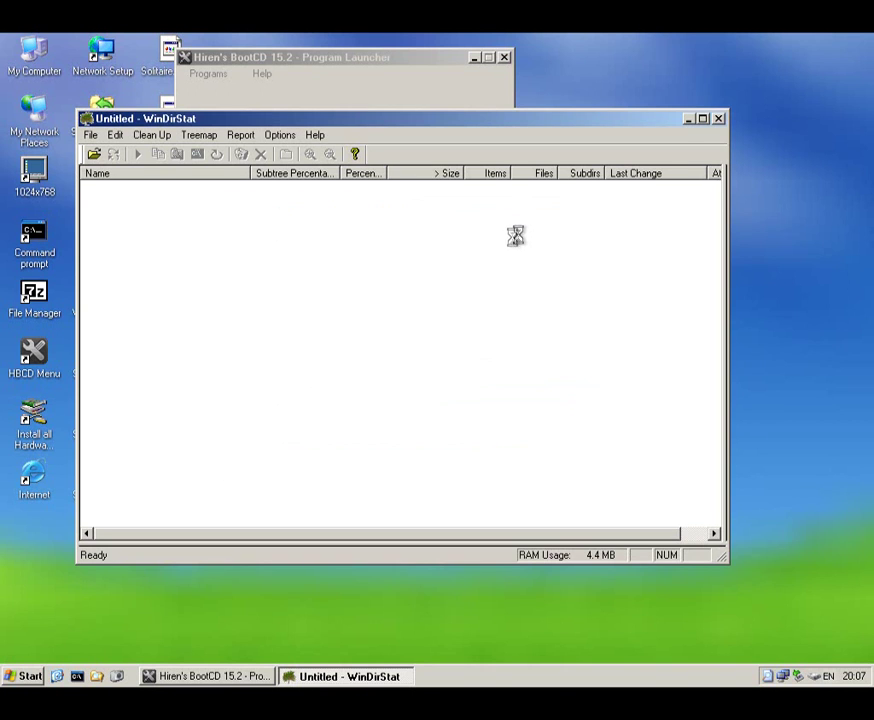
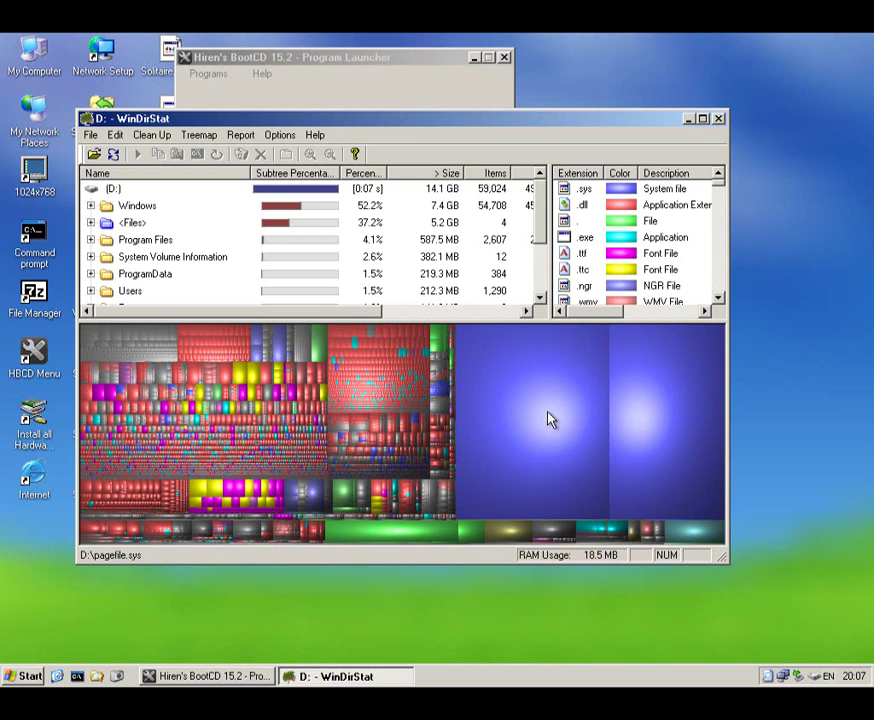
Compare the hiberfil.sys and pagefile.sys blocks in the WinDirStat treemap and close the program.
left_click(655, 420)
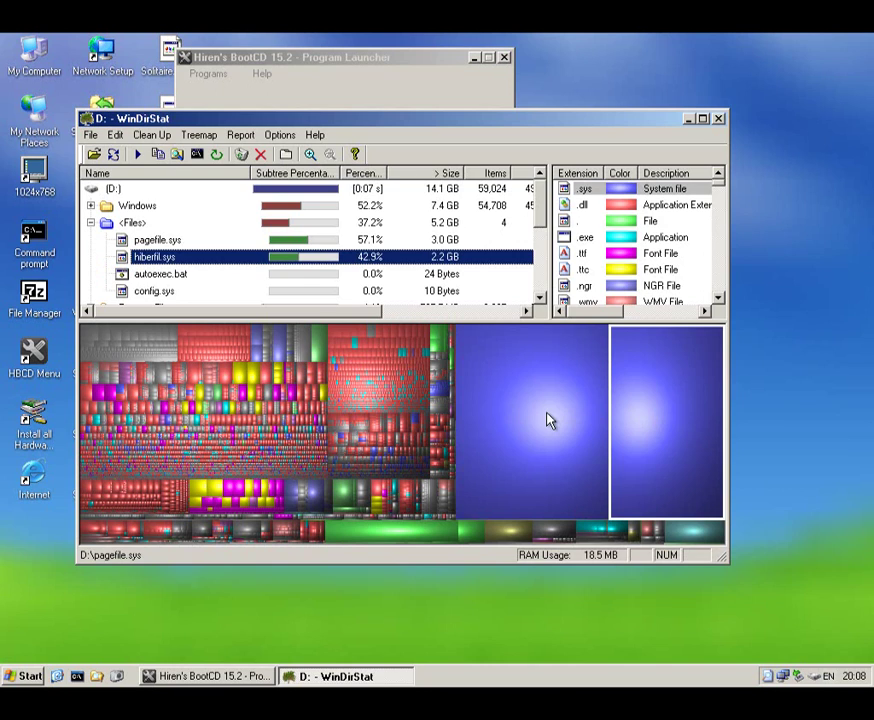
left_click(523, 433)
left_click(615, 450)
left_click(581, 464)
left_click(641, 485)
left_click(508, 469)
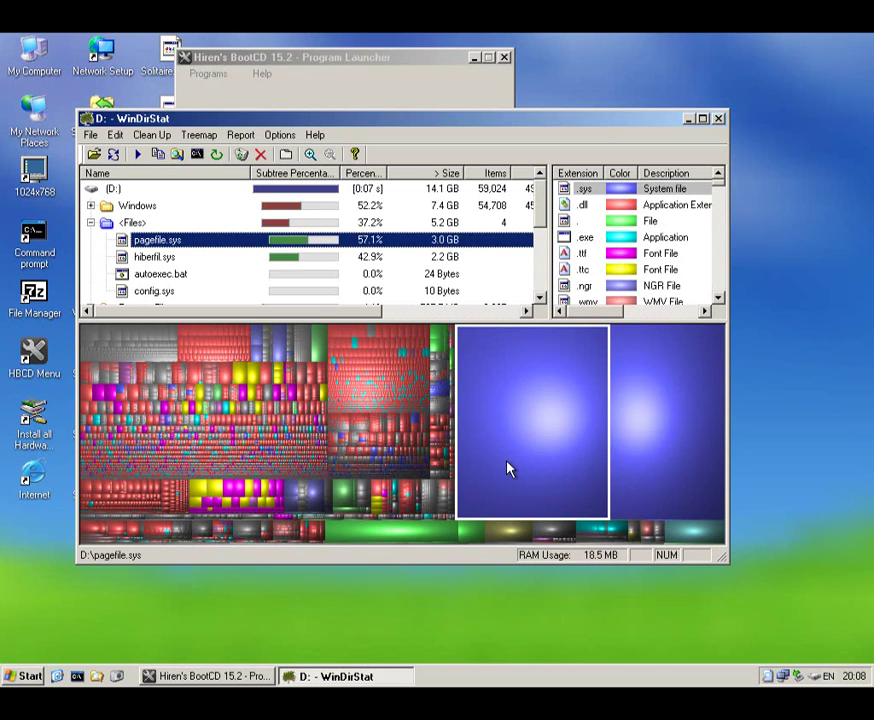
left_click(718, 118)
Launch 3DP Chip (Detect and download drivers) from the Device Drivers category and decline its program update.
left_click(208, 73)
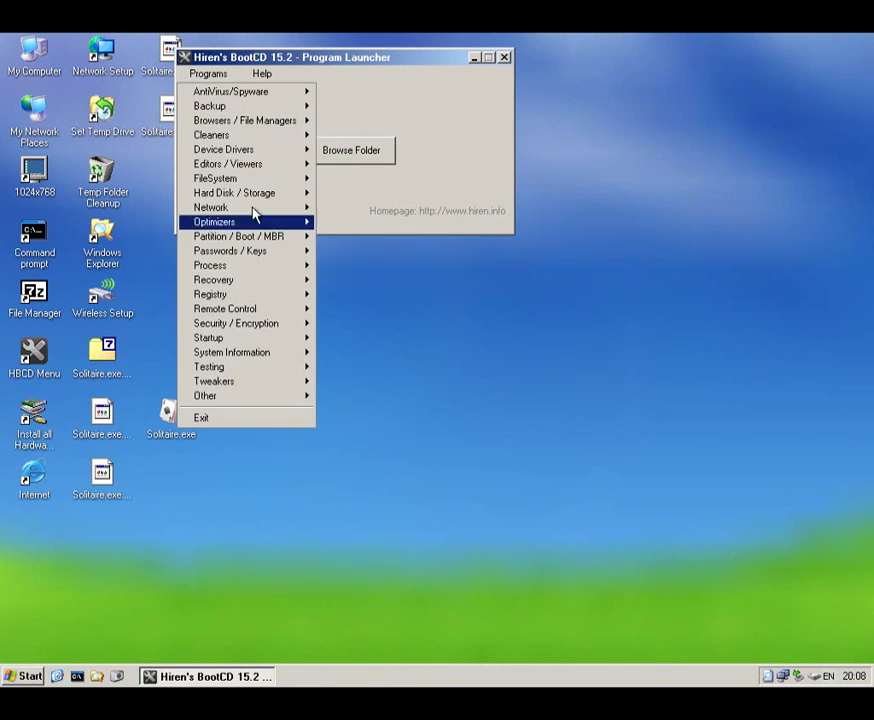
mouse_move(248, 139)
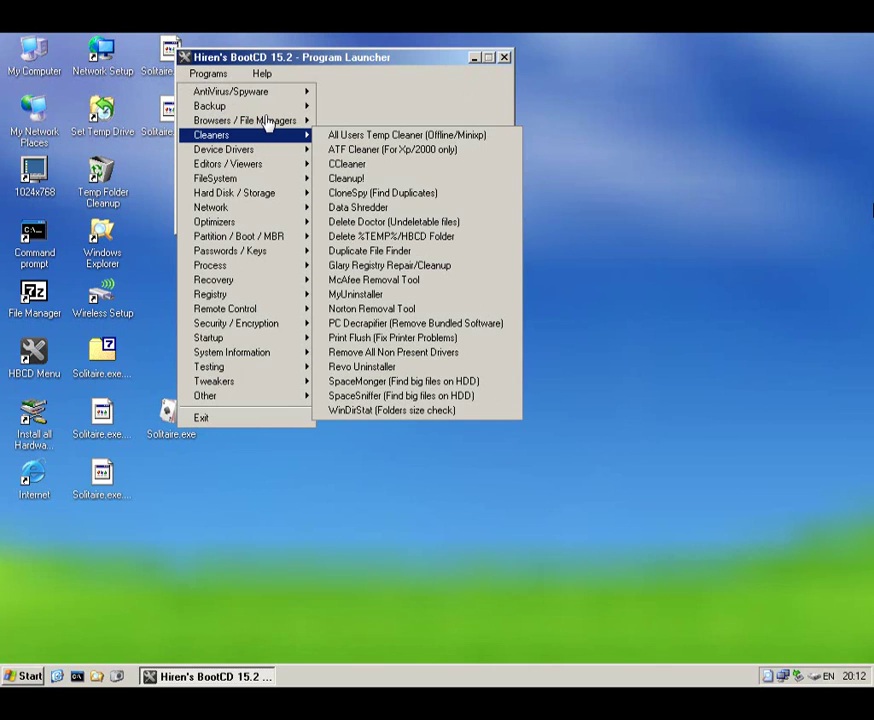
mouse_move(229, 155)
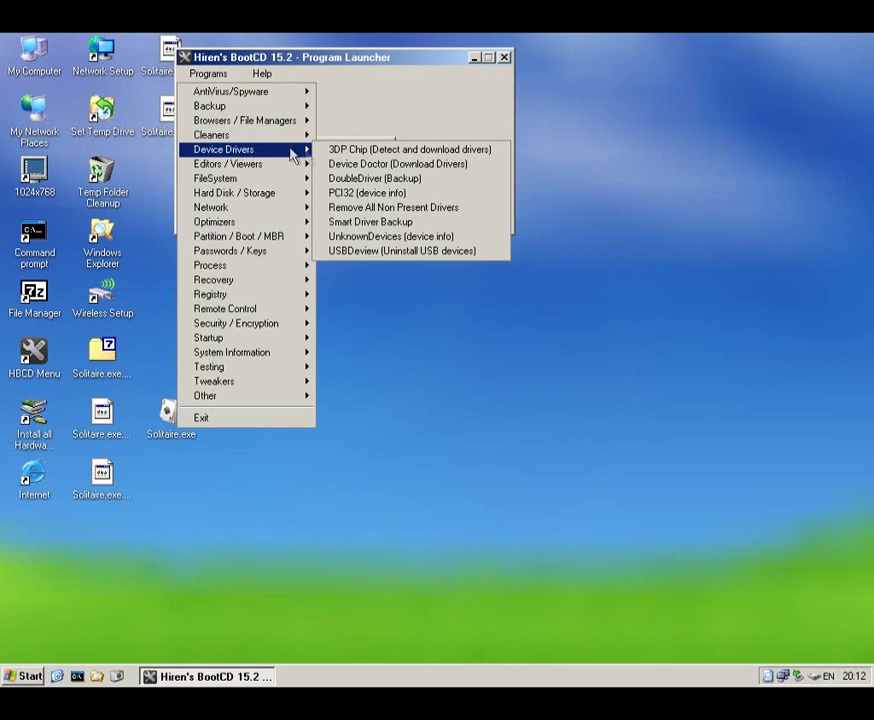
left_click(349, 160)
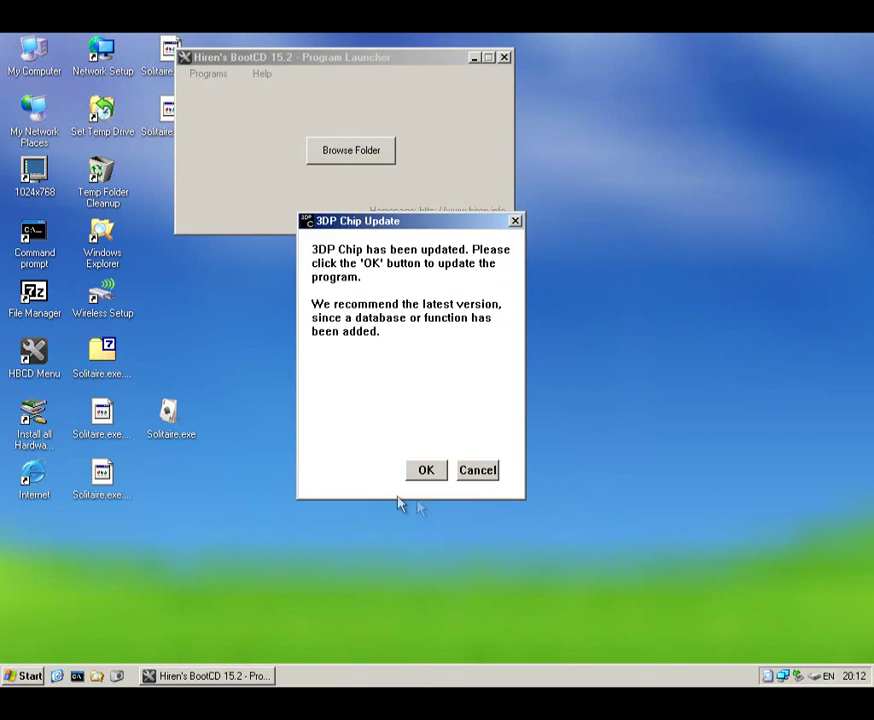
left_click(478, 472)
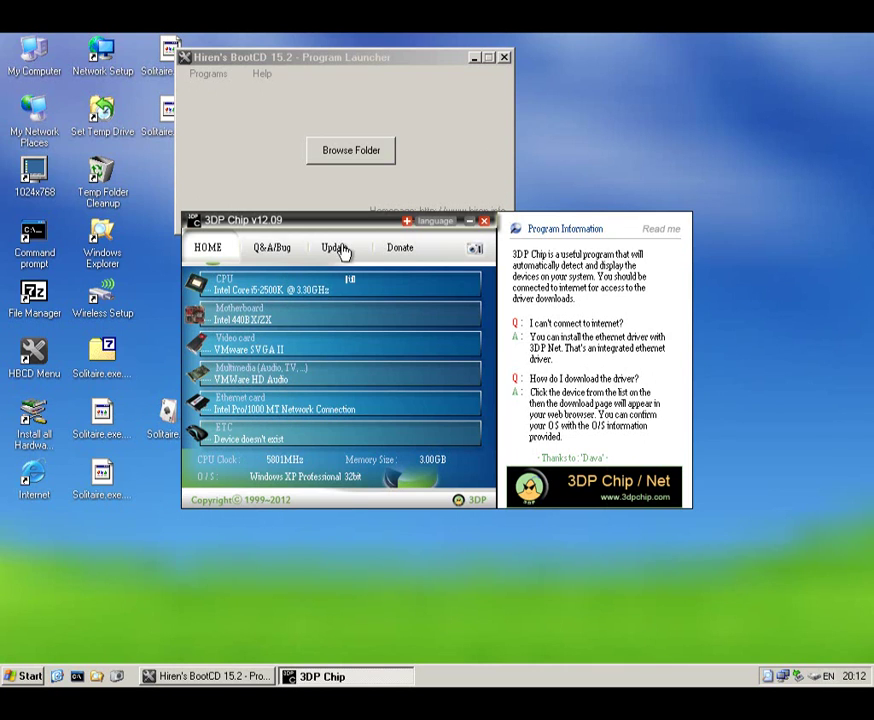
Check the CPU driver download page from 3DP Chip, then close the browser and 3DP Chip.
left_click(308, 333)
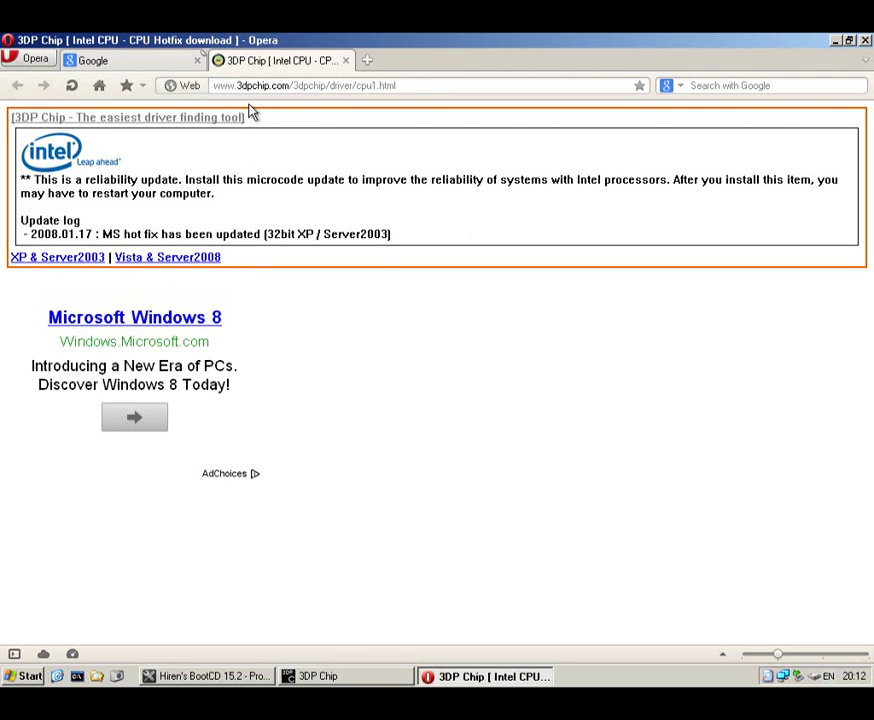
left_click(864, 41)
left_click(485, 222)
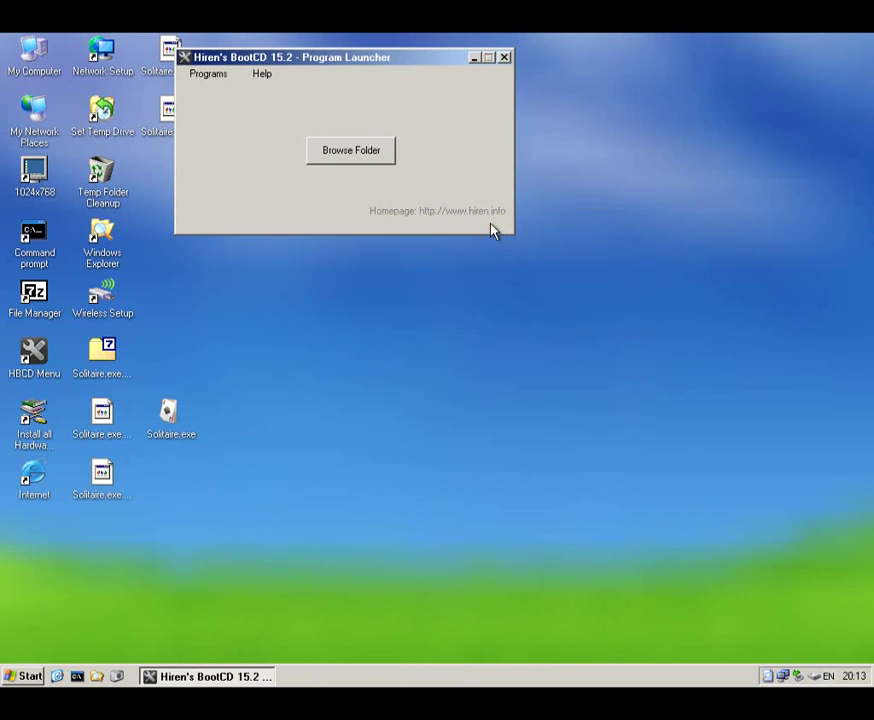
Launch Device Doctor, scan for driver updates, and request the driver download for the High precision event timer.
left_click(188, 74)
mouse_move(248, 150)
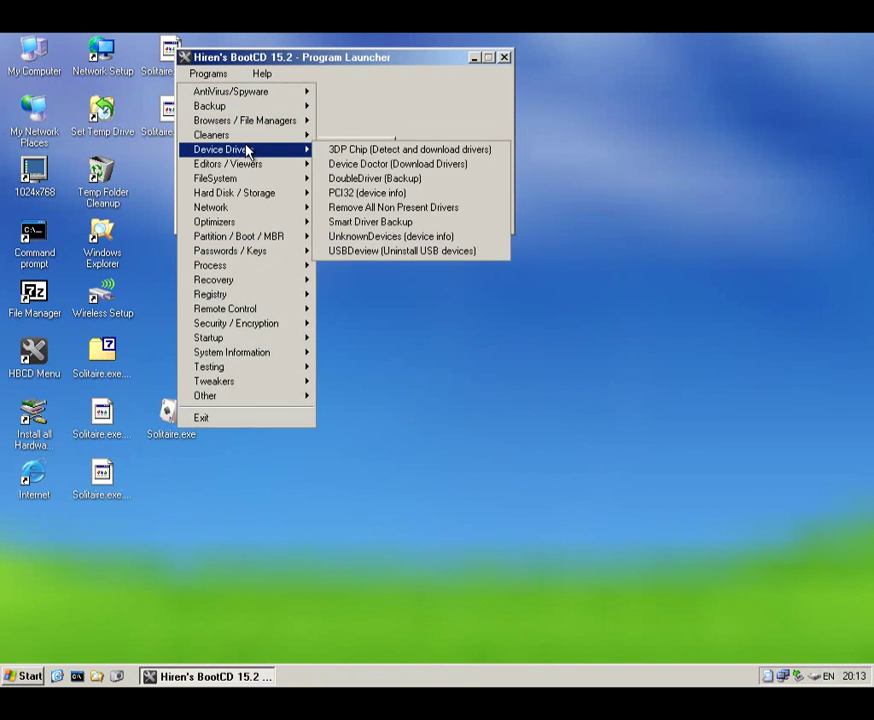
left_click(355, 166)
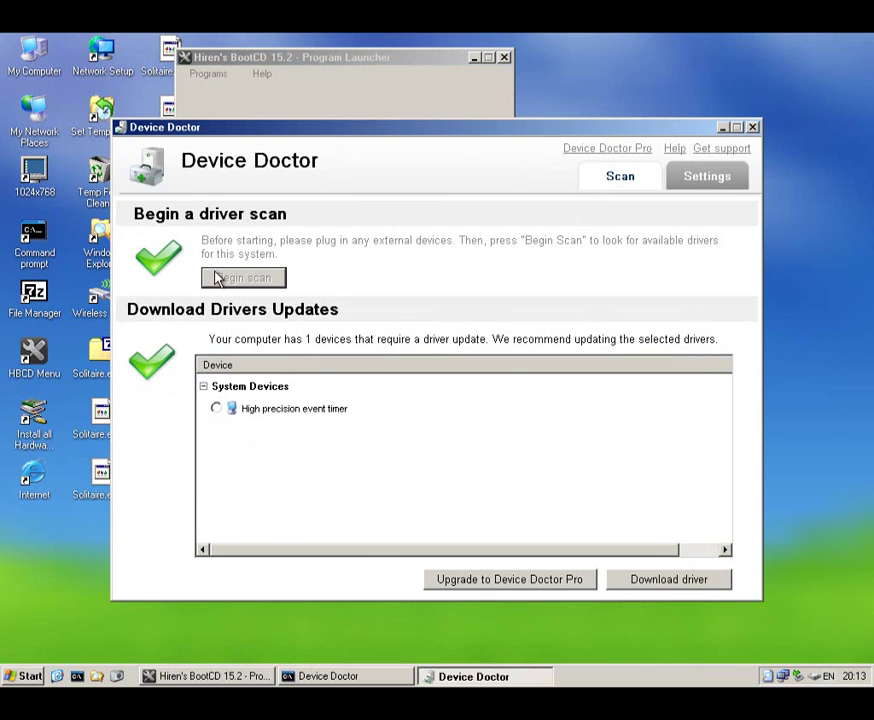
left_click(646, 581)
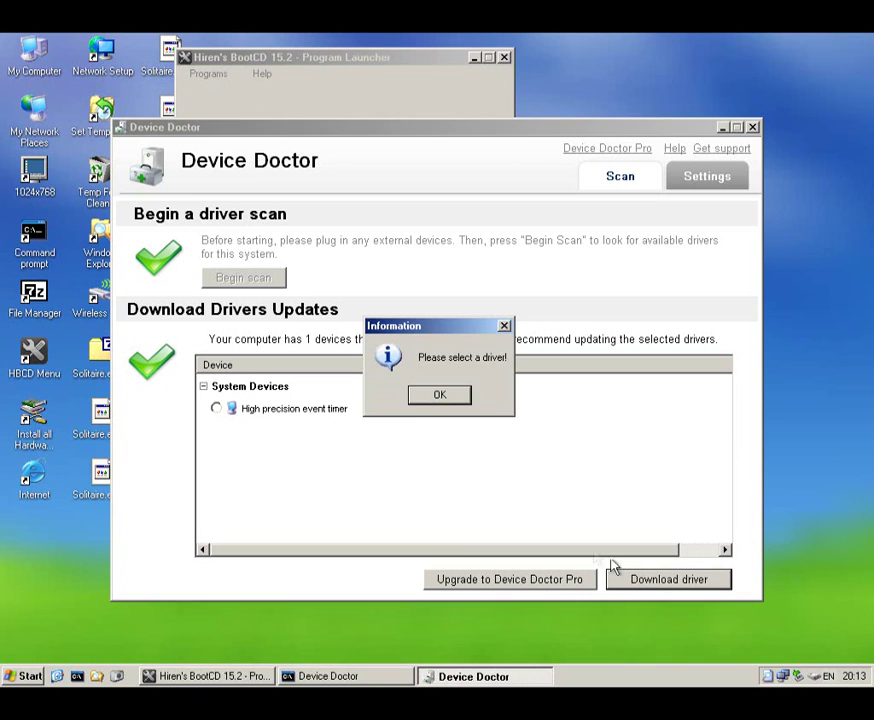
left_click(437, 395)
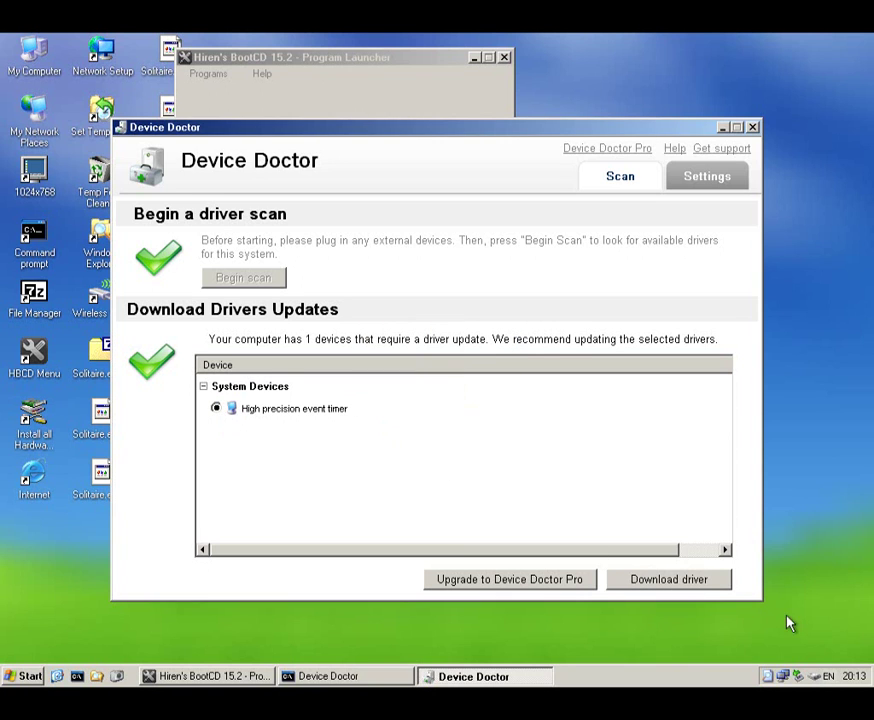
left_click(688, 583)
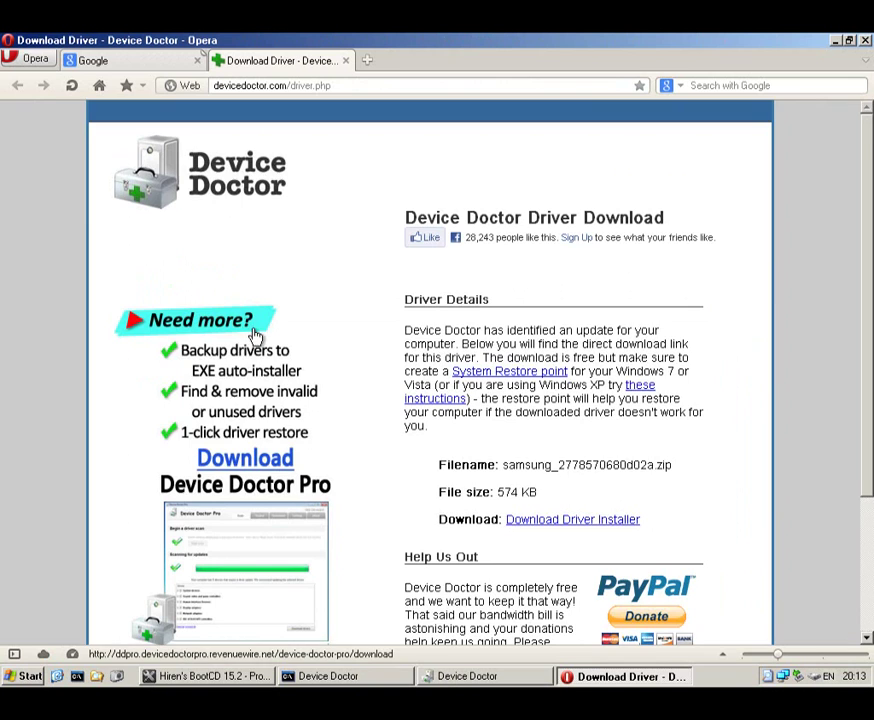
Examine the driver's filename and download details on the Device Doctor page, then close the browser and Device Doctor.
scroll(254, 330, "down", 3)
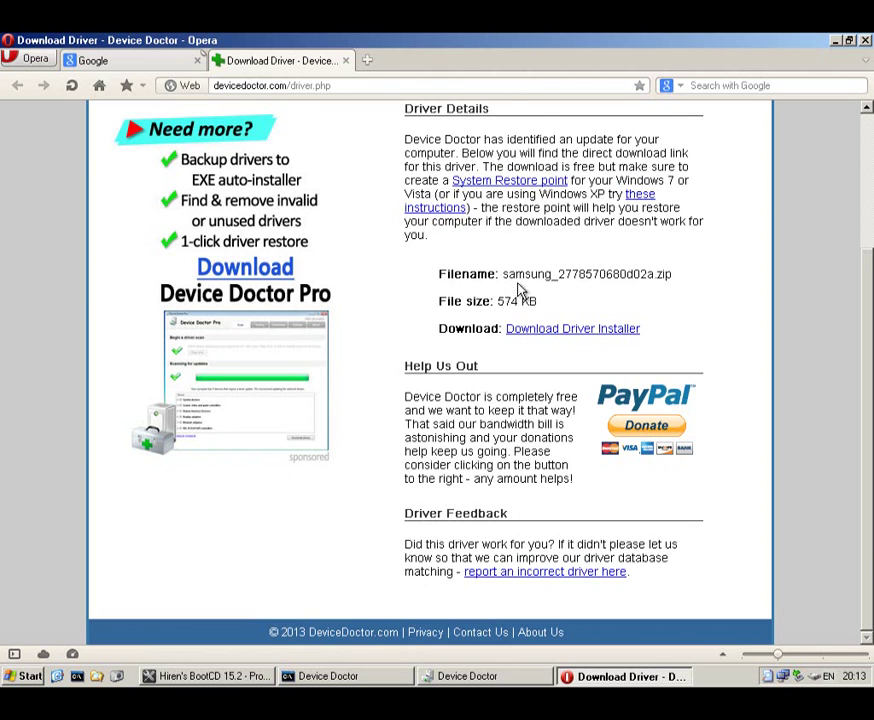
scroll(519, 289, "up", 2)
left_click_drag(502, 375, 666, 374)
left_click(666, 374)
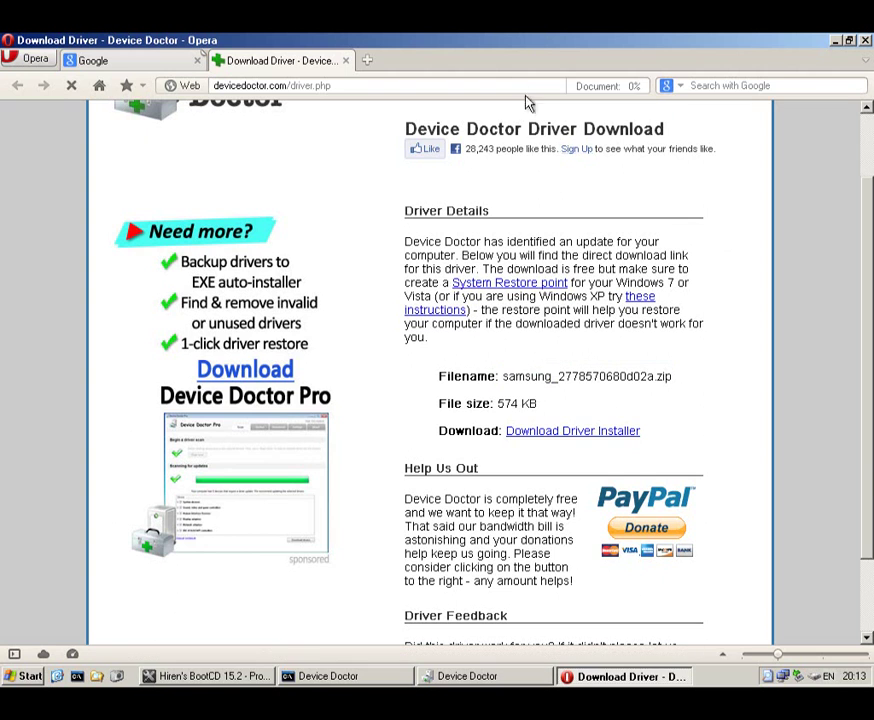
left_click(866, 41)
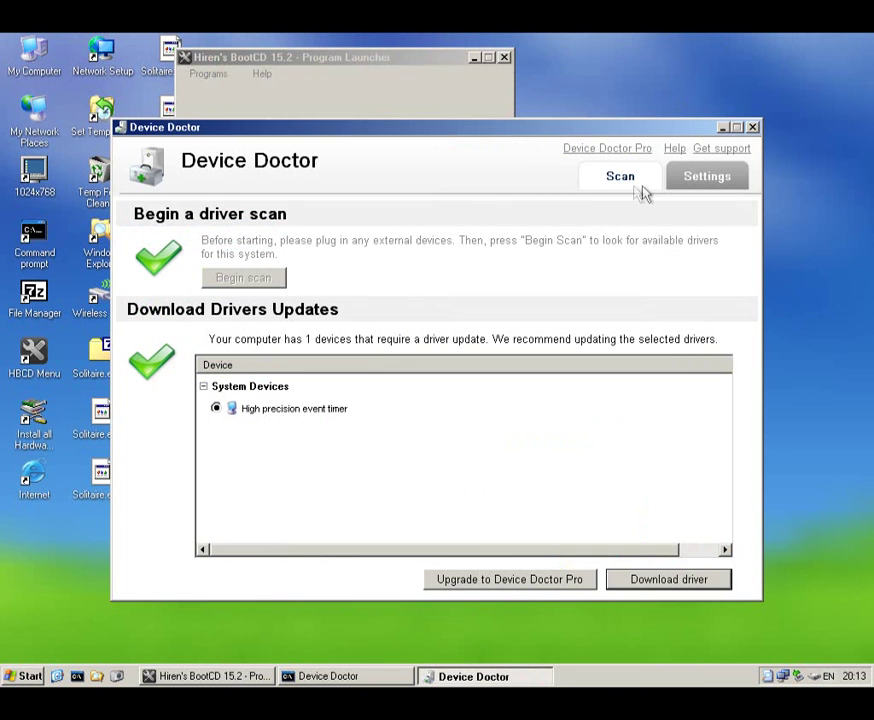
left_click(753, 128)
Launch PCI32 (device info) from the Device Drivers category.
left_click(205, 74)
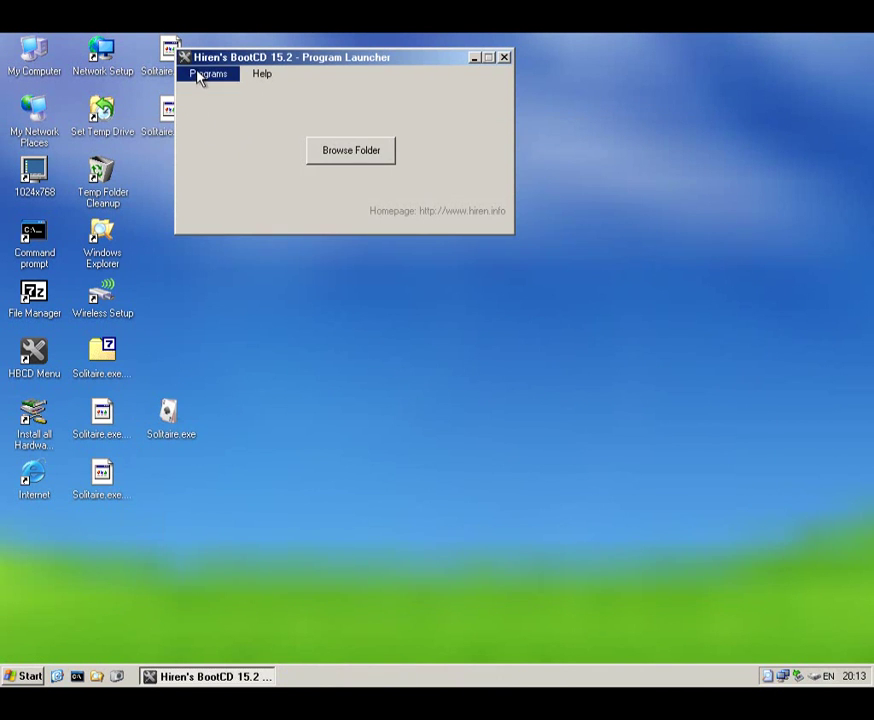
mouse_move(265, 152)
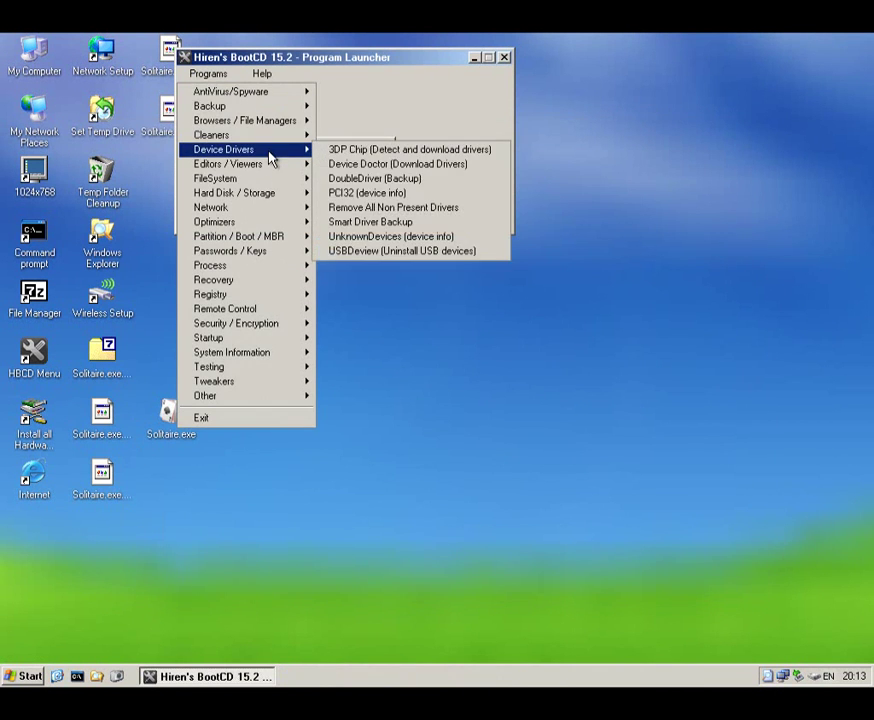
left_click(412, 197)
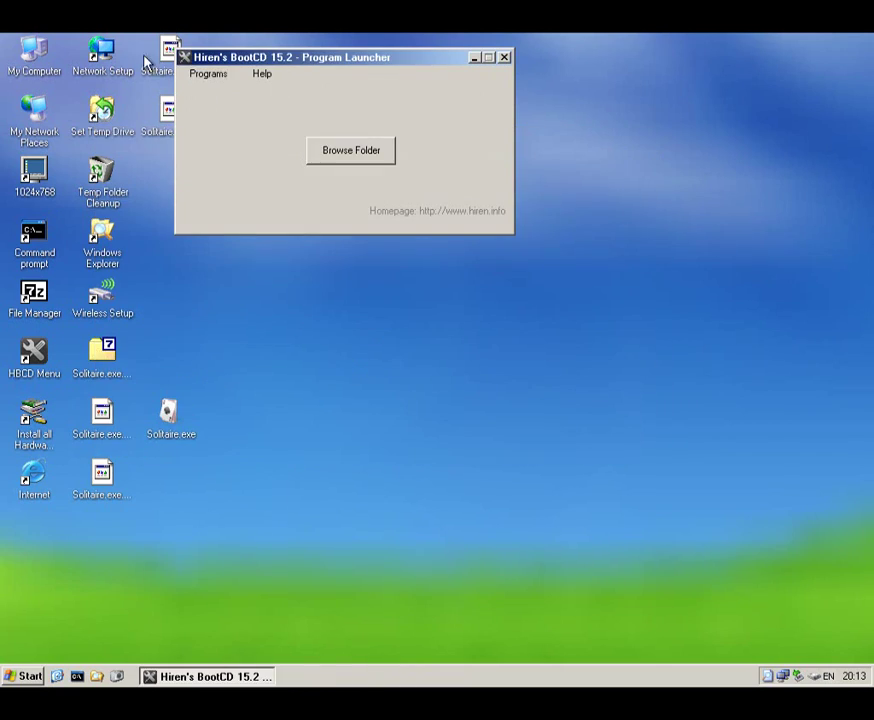
Launch UnknownDevices (device info) from the Device Drivers category and close it.
left_click(215, 75)
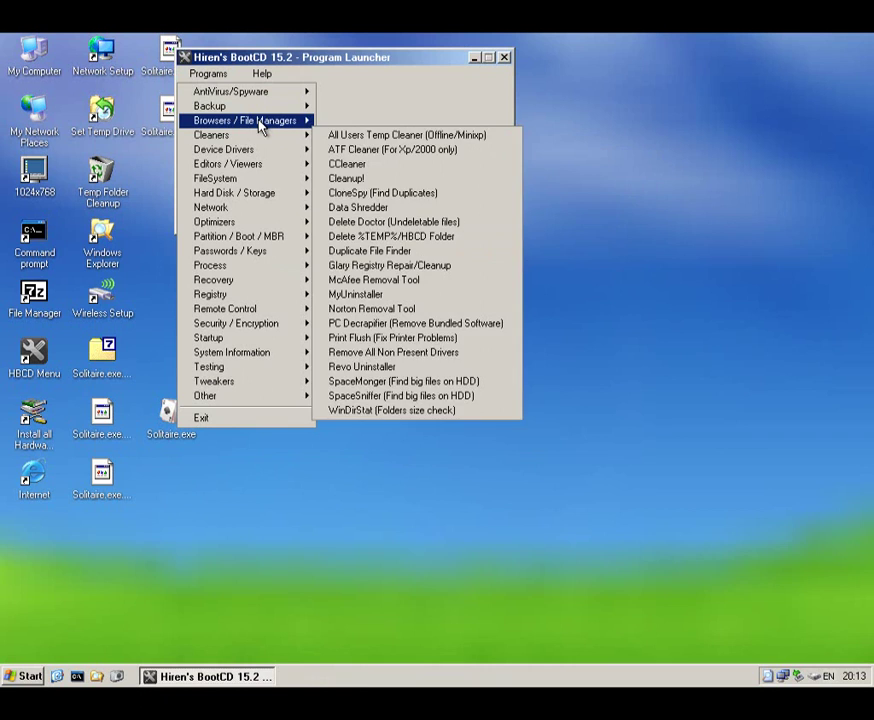
mouse_move(265, 150)
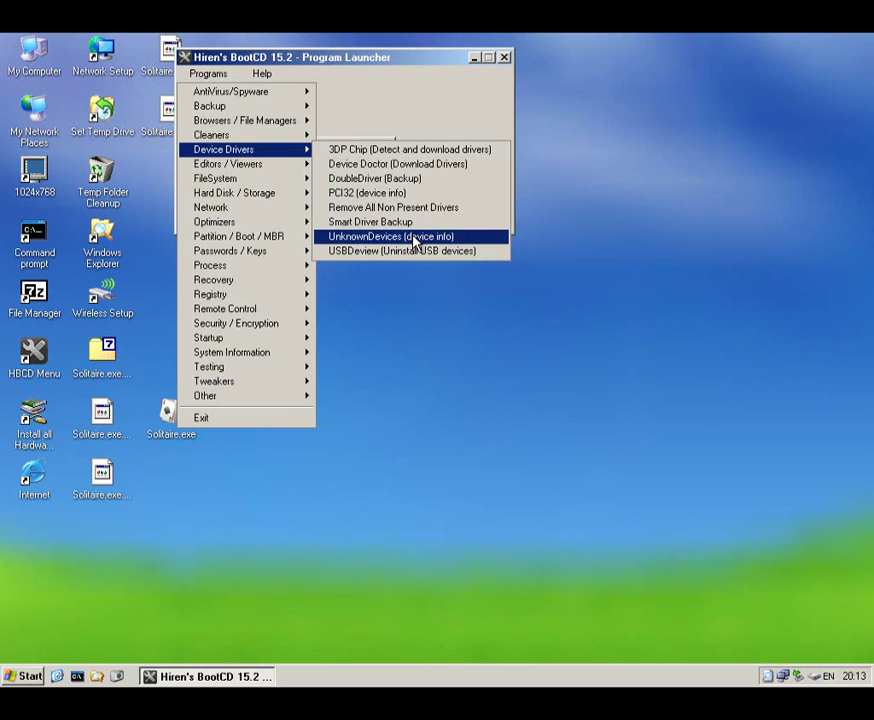
left_click(354, 243)
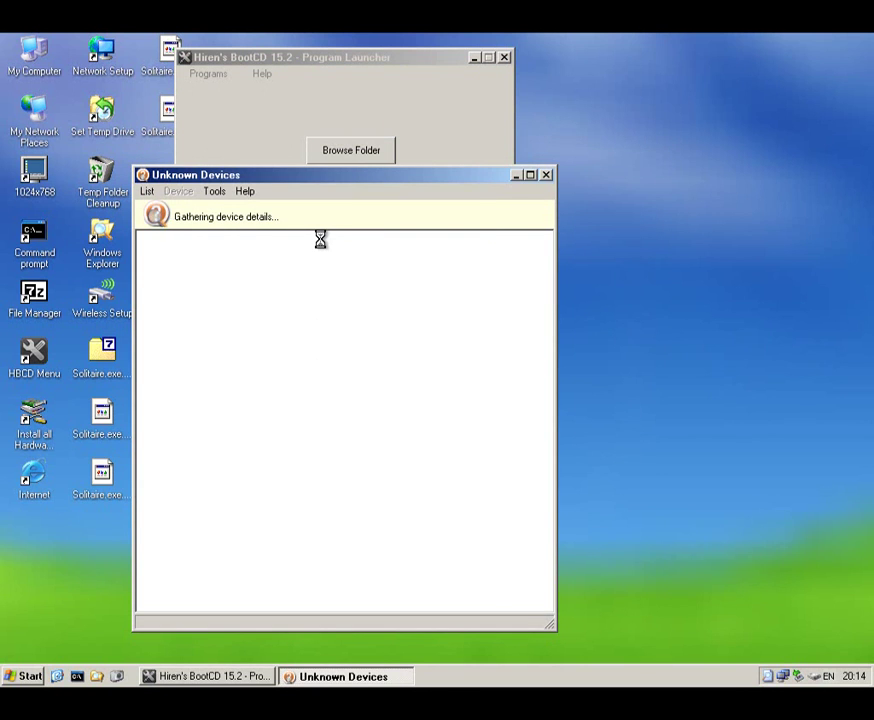
left_click(546, 174)
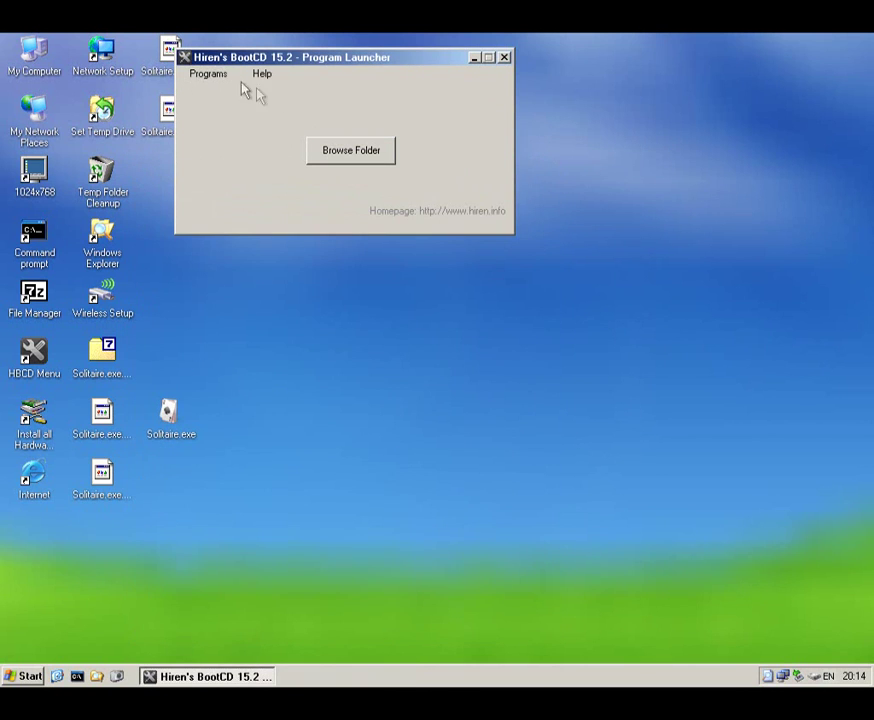
Try to launch the Atlantis Word Processor from the Editors / Viewers category and dismiss its error dialogs.
left_click(208, 73)
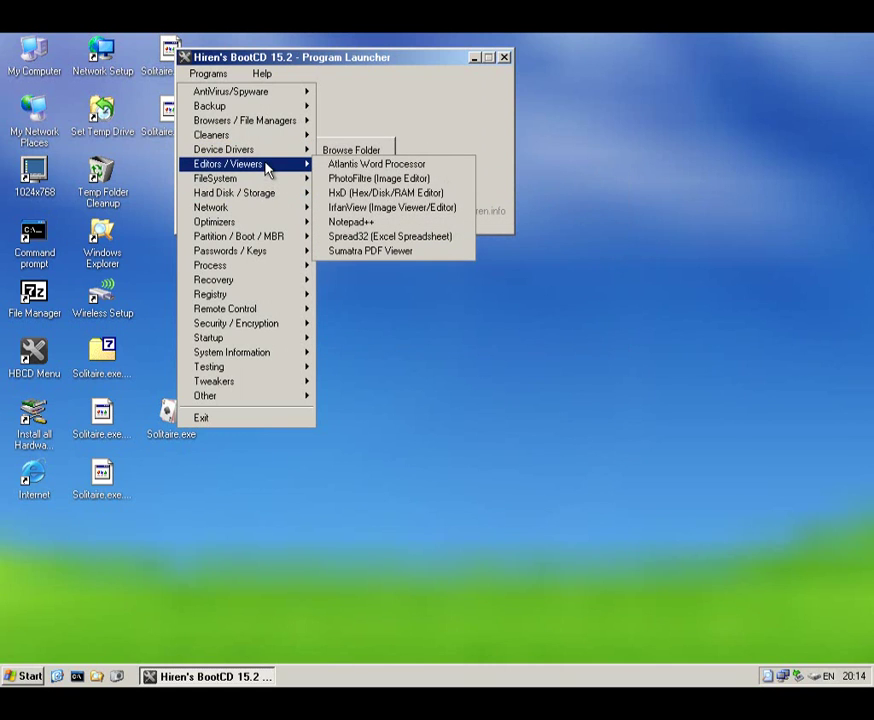
left_click(340, 165)
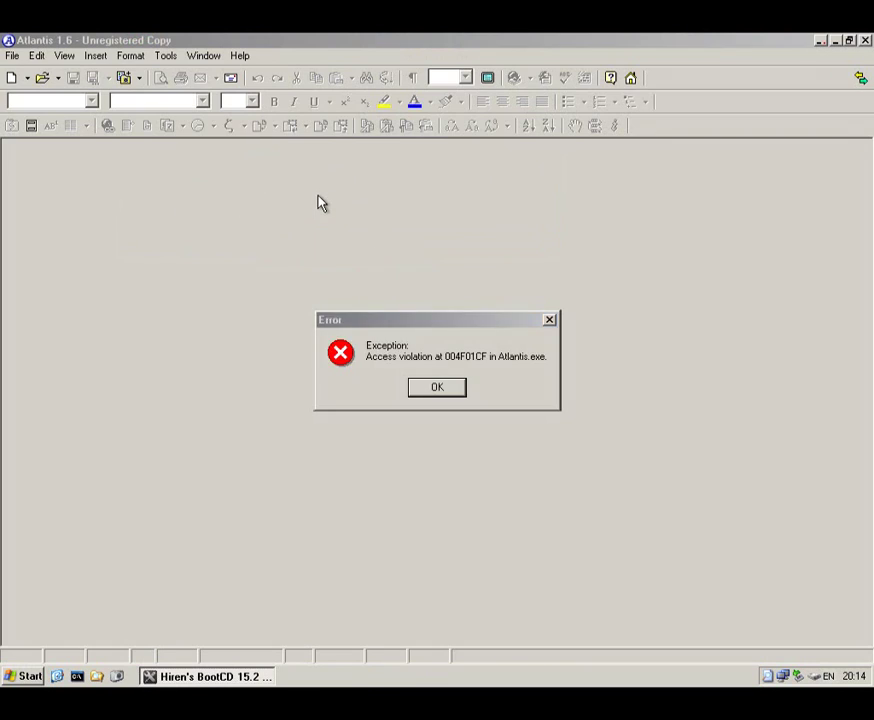
left_click(438, 390)
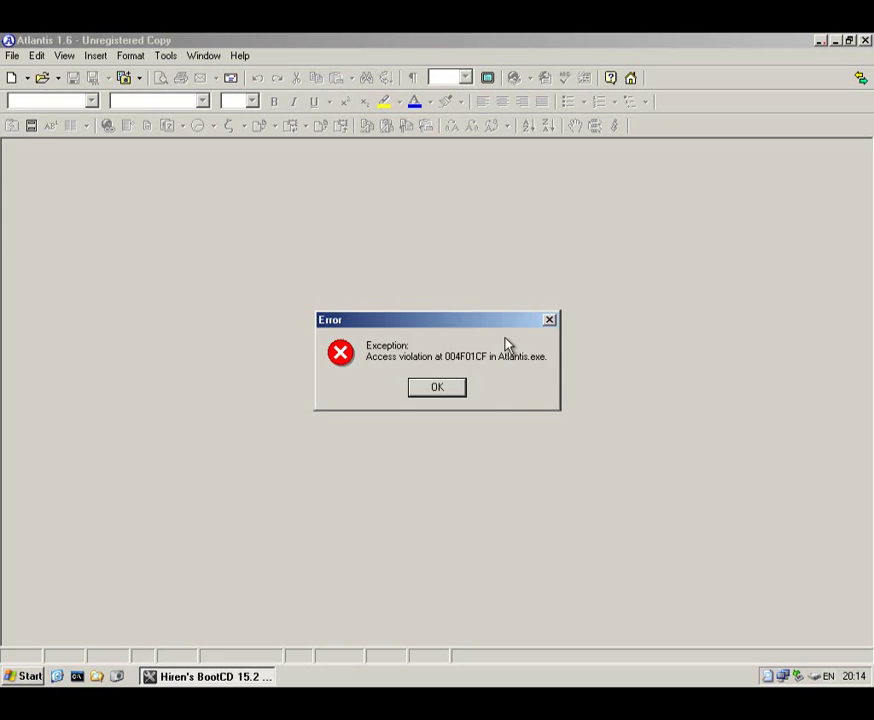
left_click(552, 321)
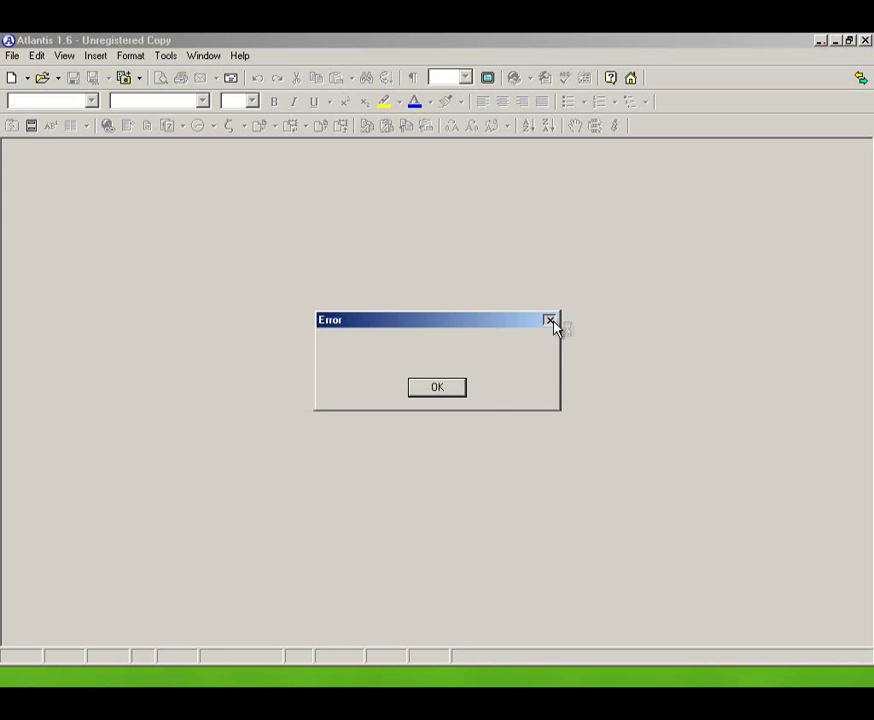
left_click(440, 387)
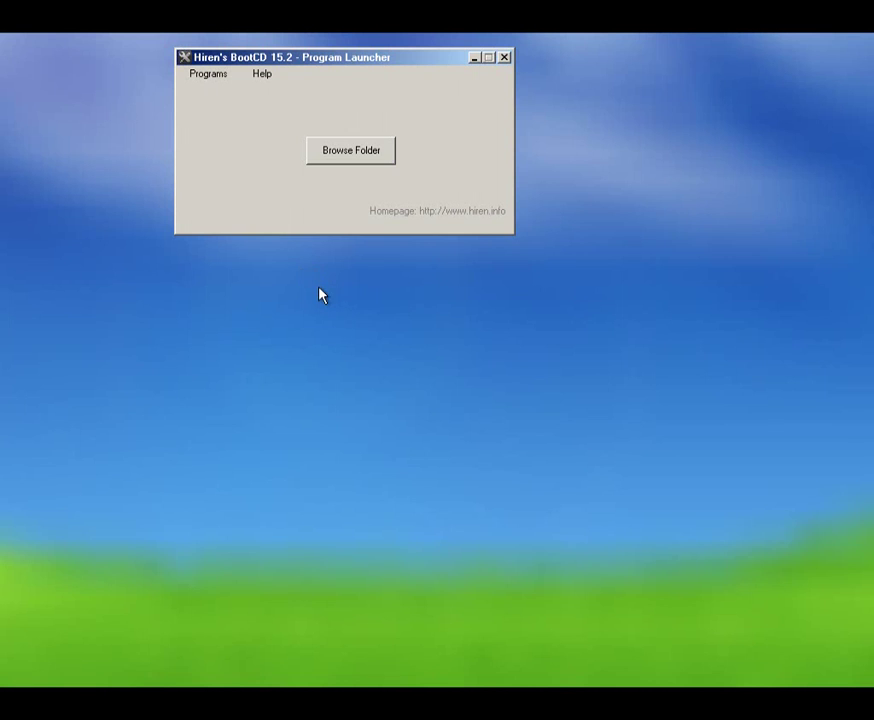
left_click(204, 75)
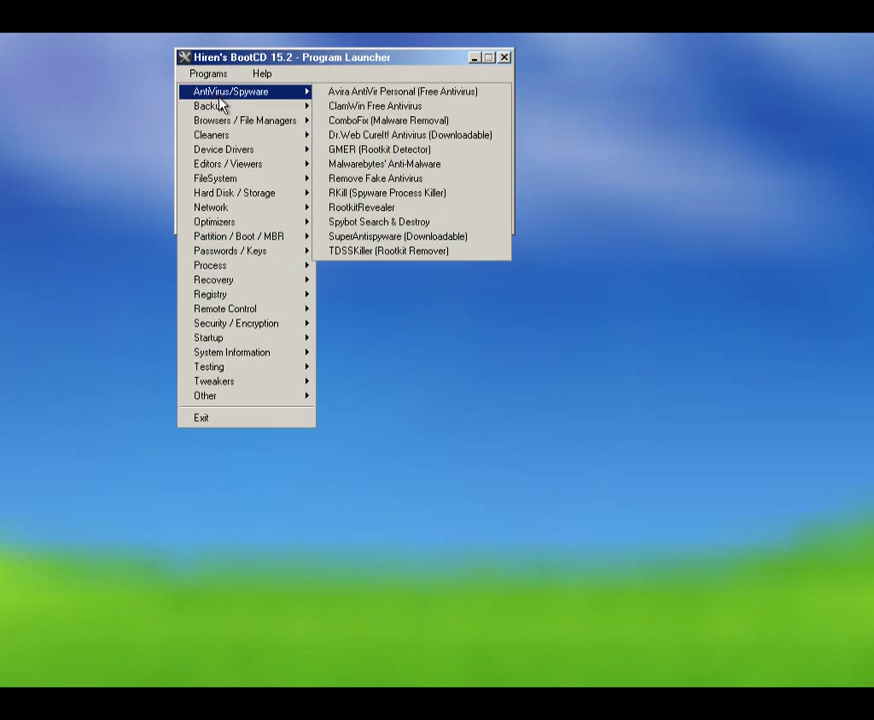
left_click(410, 314)
left_click(214, 76)
left_click(219, 79)
left_click(218, 80)
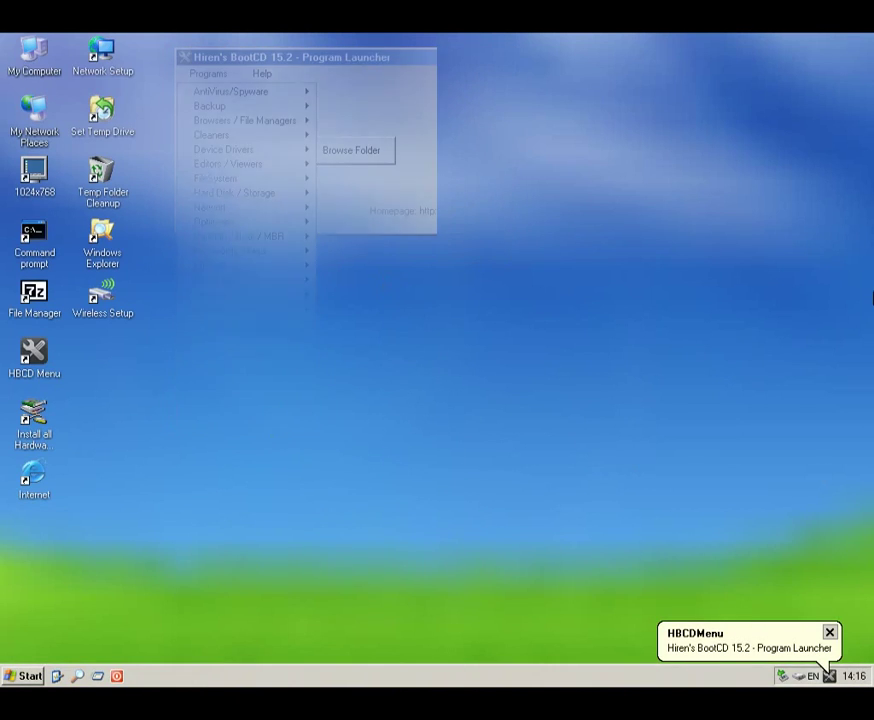
Reopen the HBCD Menu launcher and start PhotoFiltre (Image Editor) from the Editors / Viewers category.
double_click(33, 355)
left_click(82, 107)
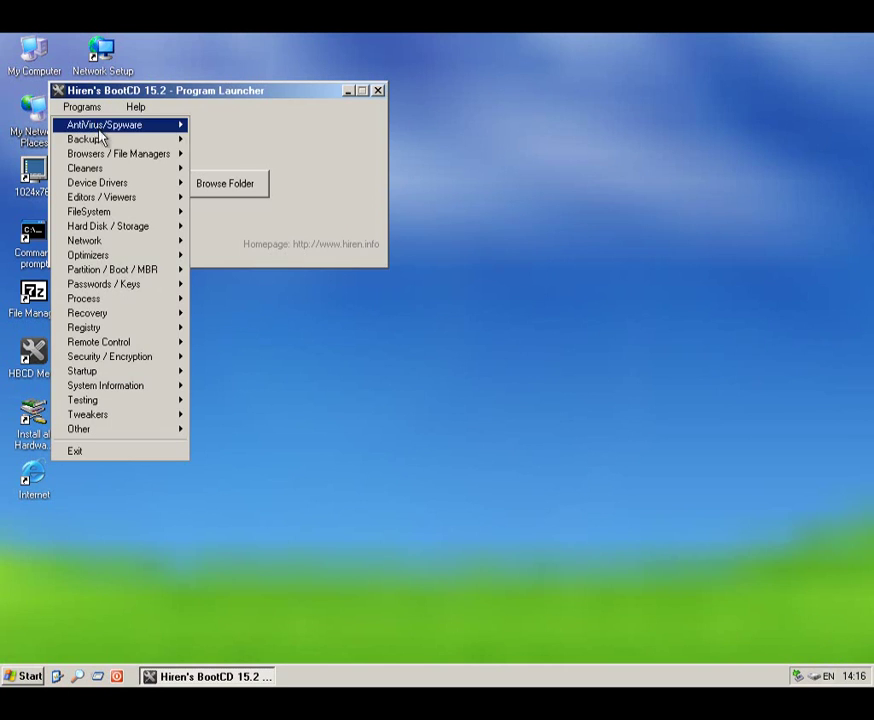
mouse_move(155, 208)
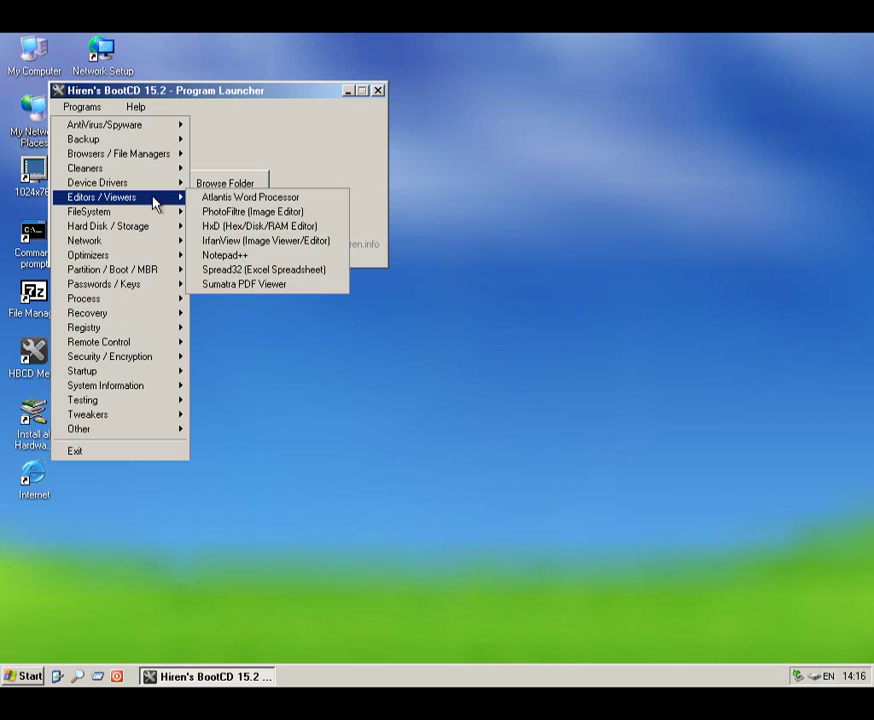
left_click(259, 217)
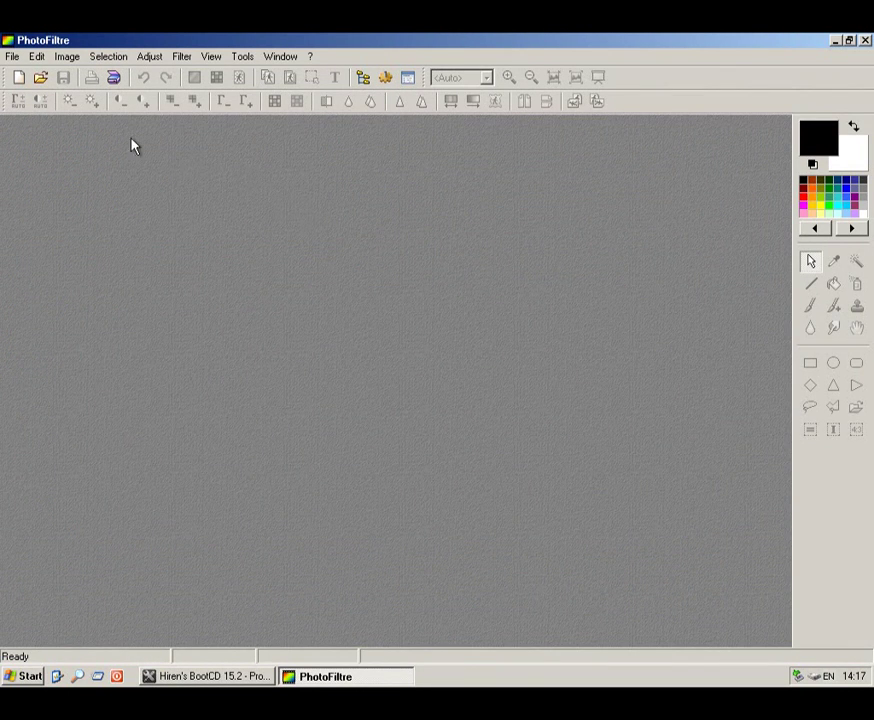
Browse for an image to open, going through Local Disk (D:) and Users to the personal account's Pictures folder.
left_click(12, 56)
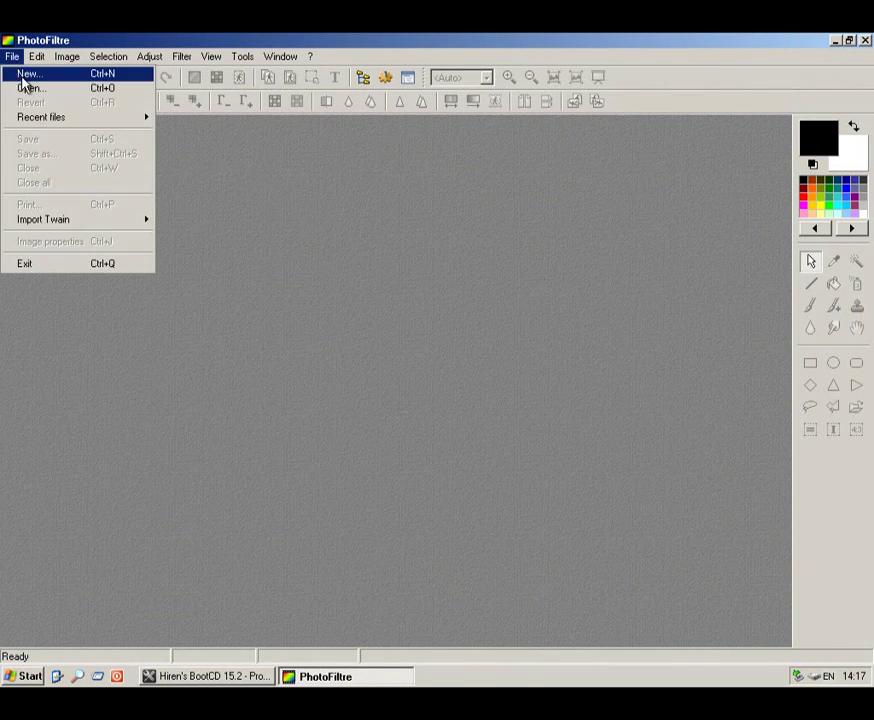
left_click(24, 89)
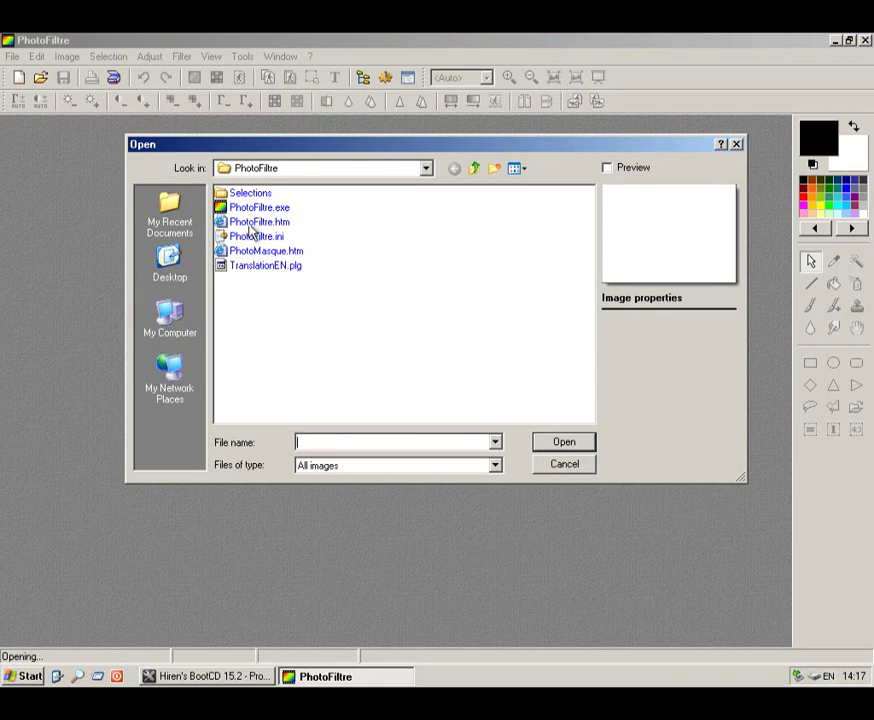
left_click(172, 322)
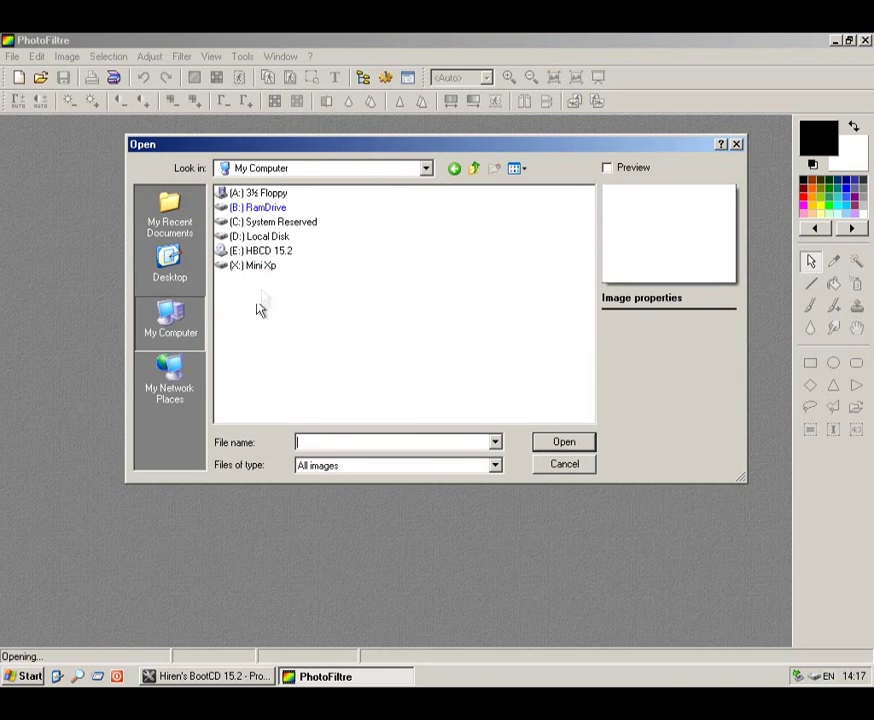
double_click(266, 236)
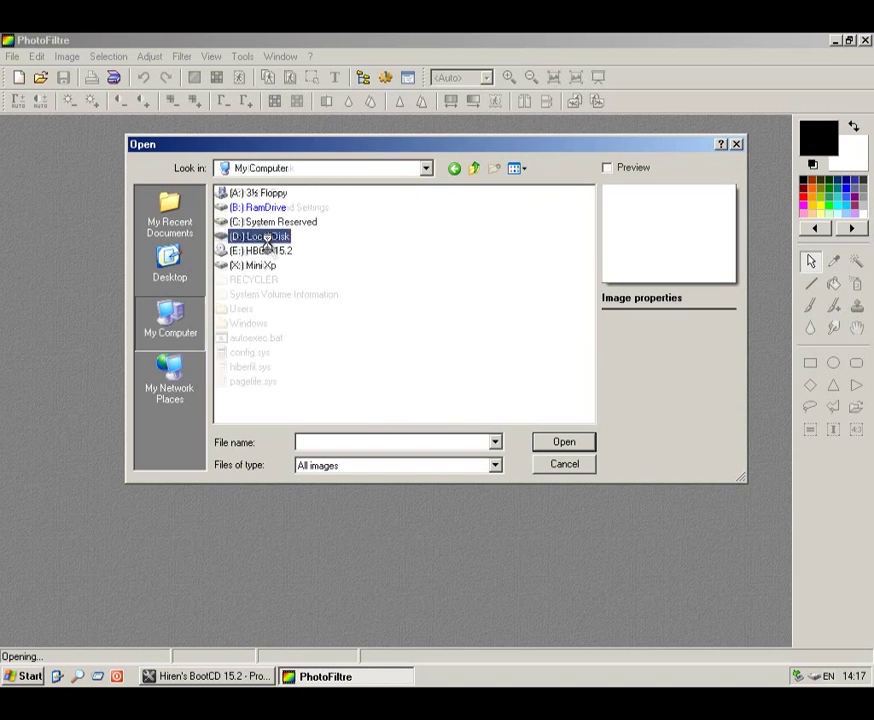
double_click(240, 310)
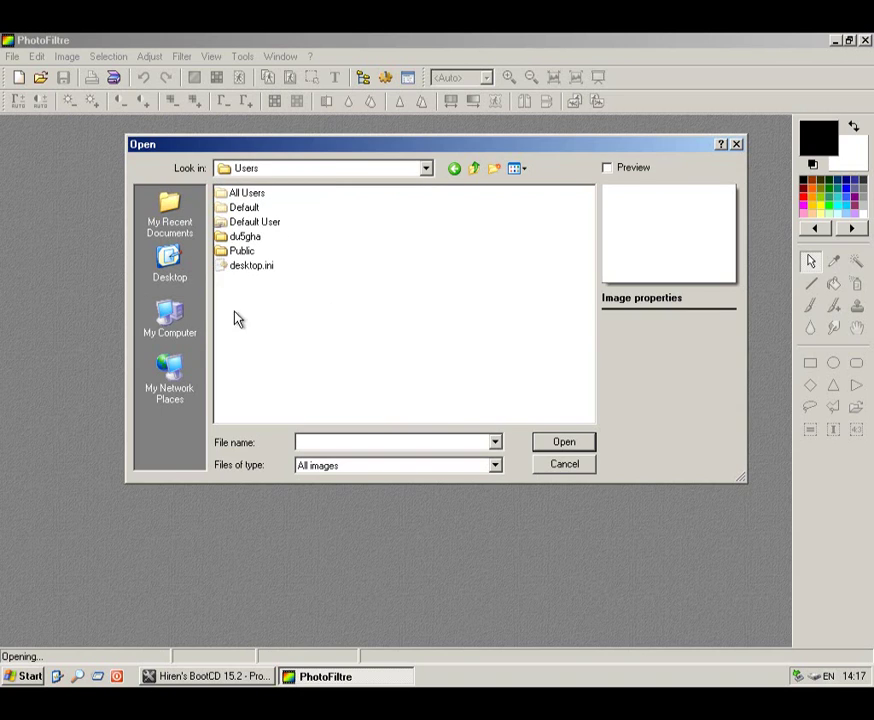
double_click(240, 238)
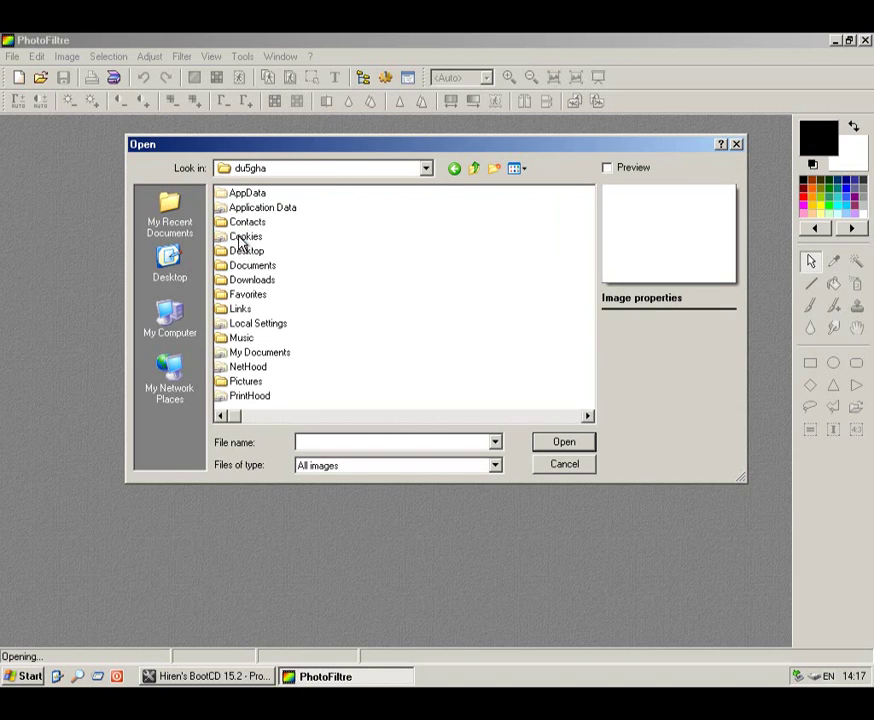
double_click(246, 383)
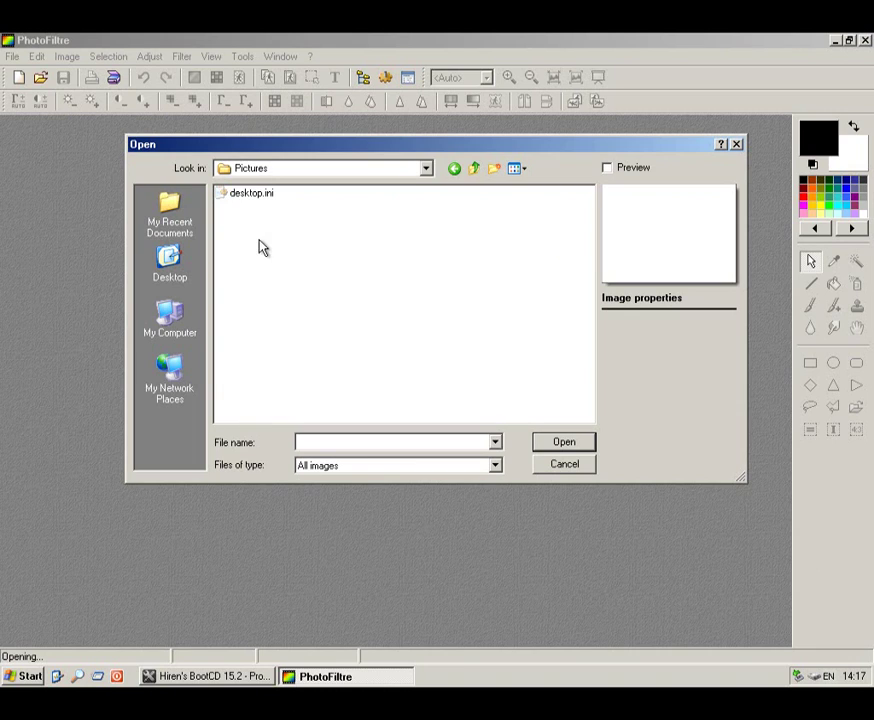
Open Koala.jpg from the Sample Pictures folder inside the Public user's Pictures.
double_click(473, 169)
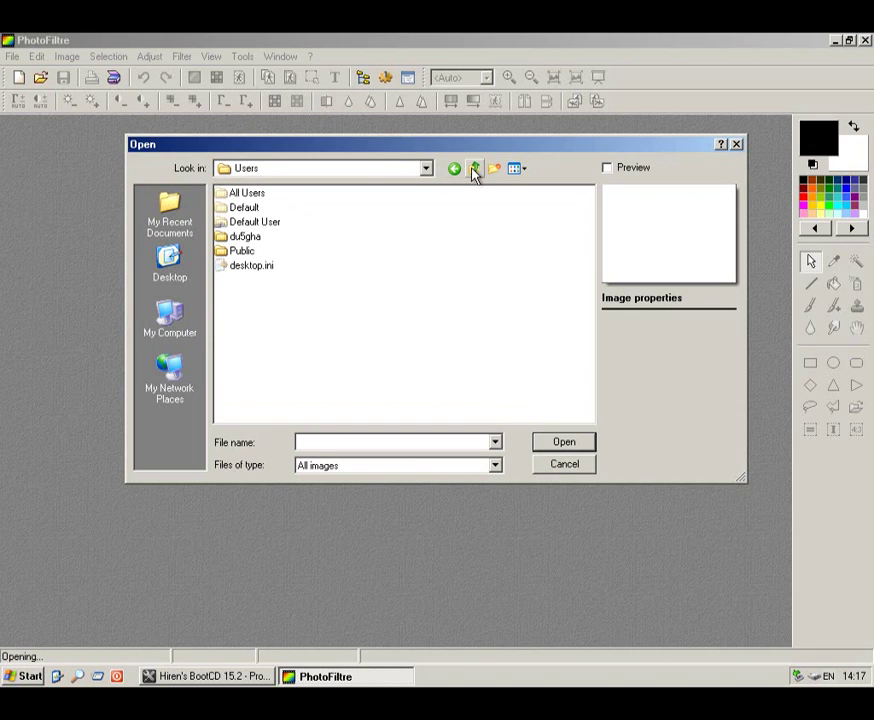
double_click(232, 192)
left_click(437, 401)
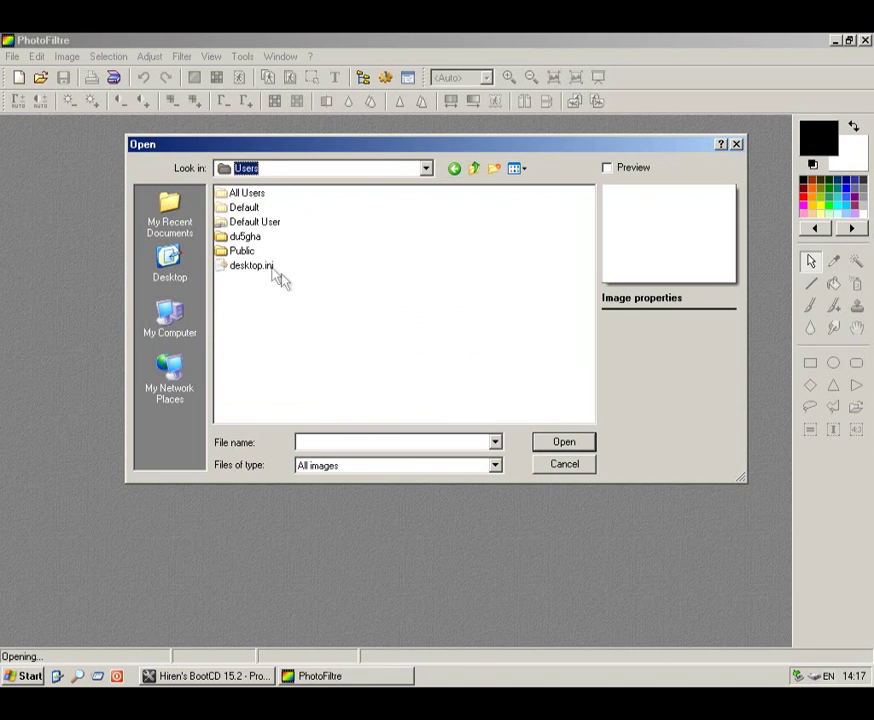
double_click(237, 252)
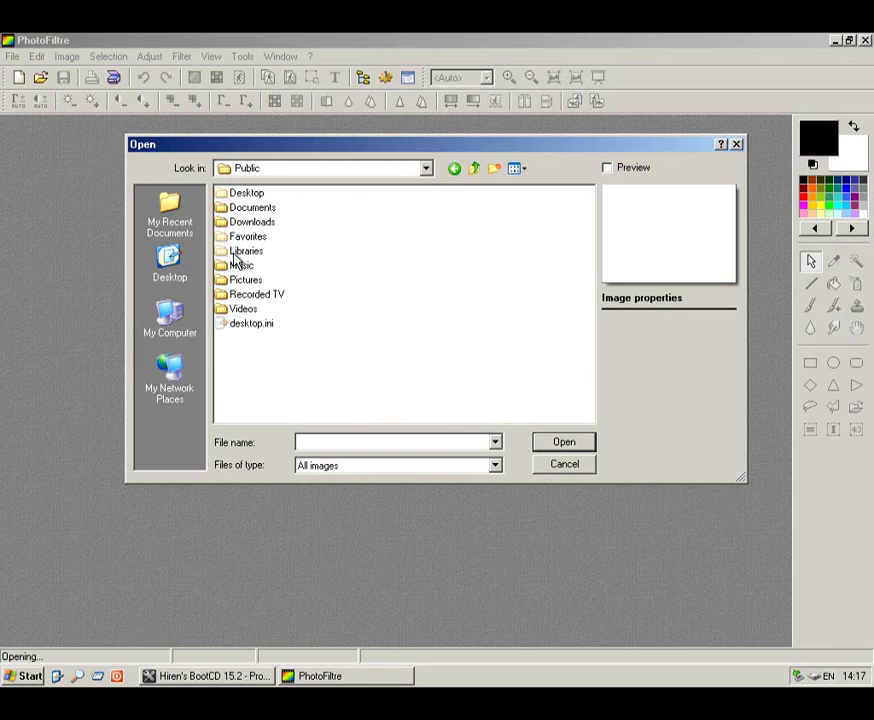
double_click(244, 280)
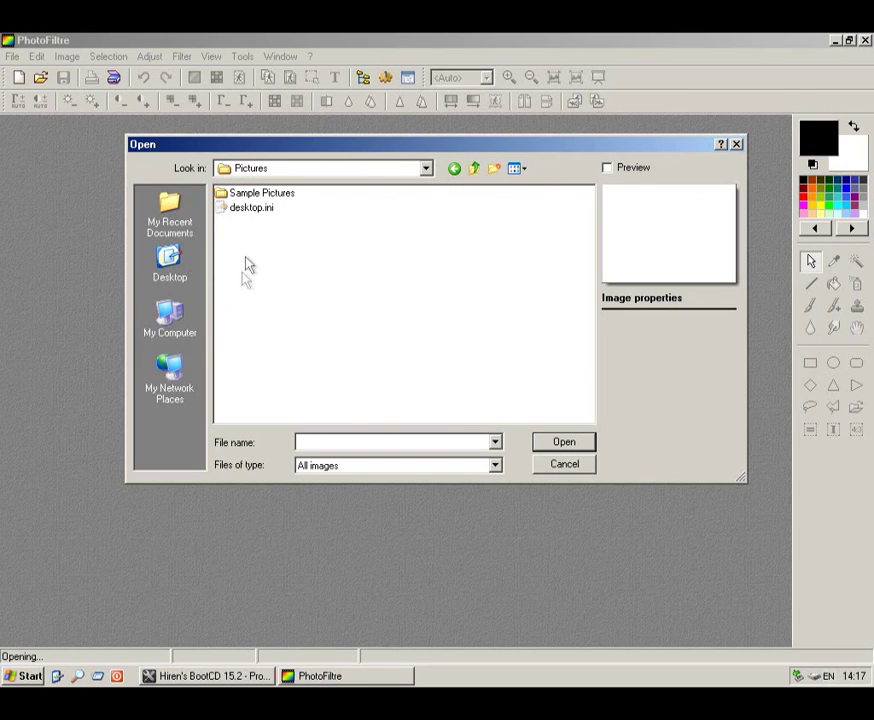
double_click(243, 194)
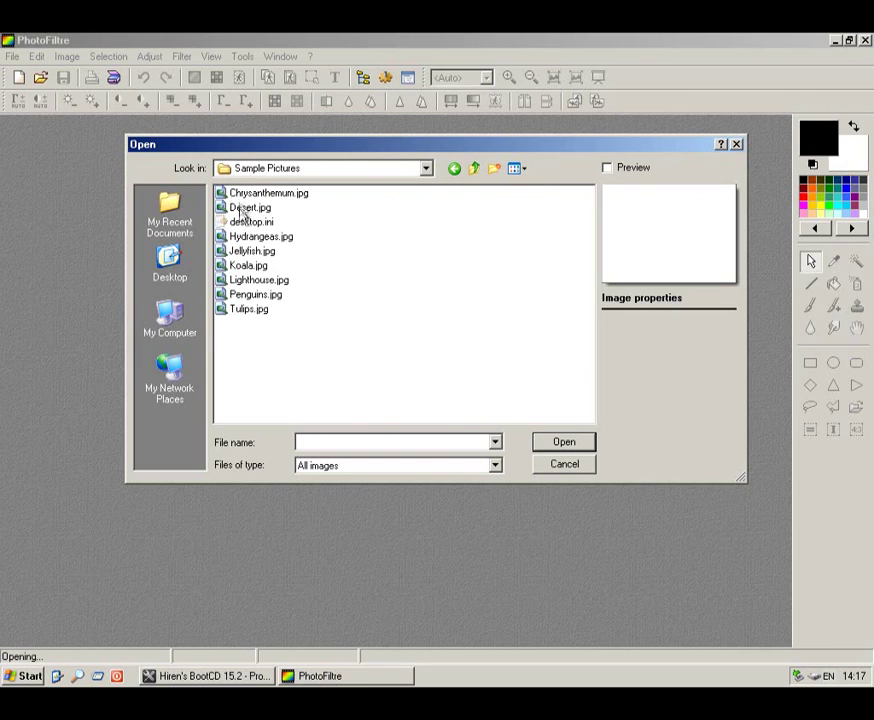
double_click(246, 267)
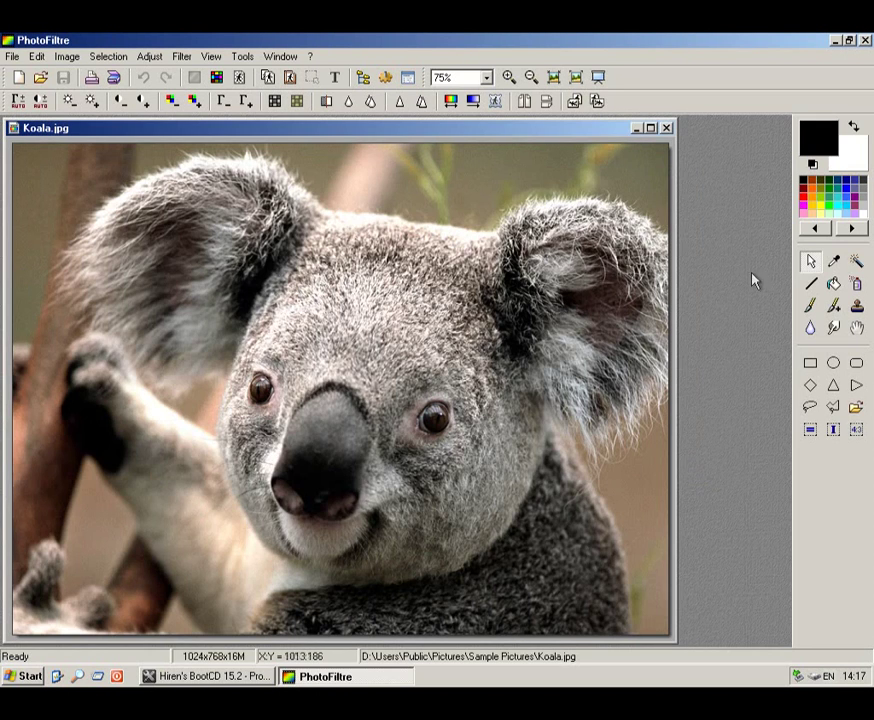
Paint an oval on the koala's forehead with the concentric-circle advanced brush, and curved strokes across its face with the leaf and snowflake brushes.
left_click(831, 308)
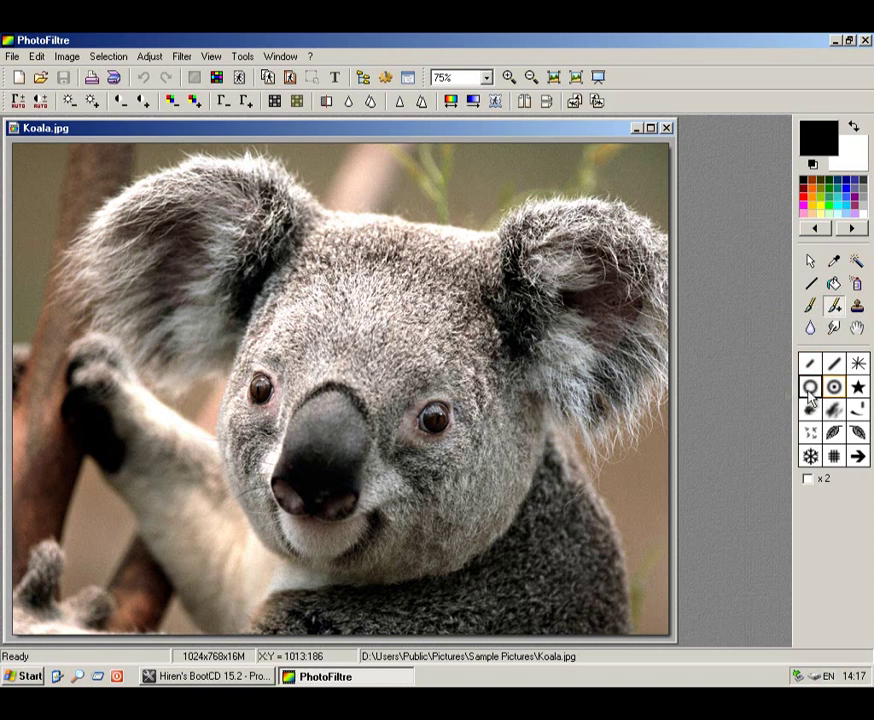
mouse_move(427, 314)
left_mouse_down()
mouse_move(388, 351)
mouse_move(302, 364)
mouse_move(358, 296)
mouse_move(427, 312)
left_mouse_up()
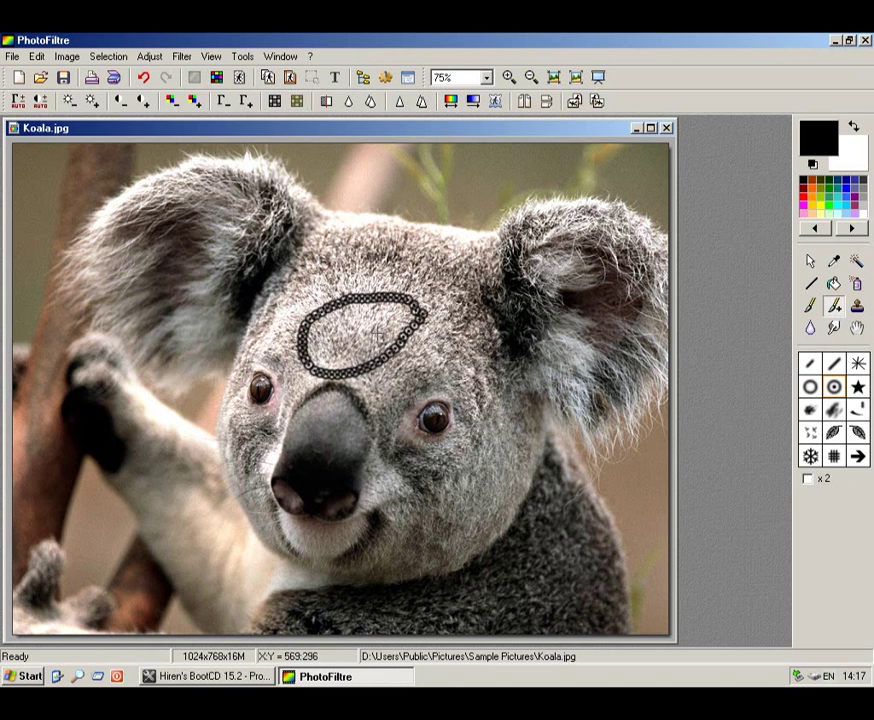
left_click(857, 432)
mouse_move(612, 410)
left_mouse_down()
mouse_move(416, 437)
mouse_move(165, 406)
mouse_move(145, 345)
mouse_move(213, 210)
left_mouse_up()
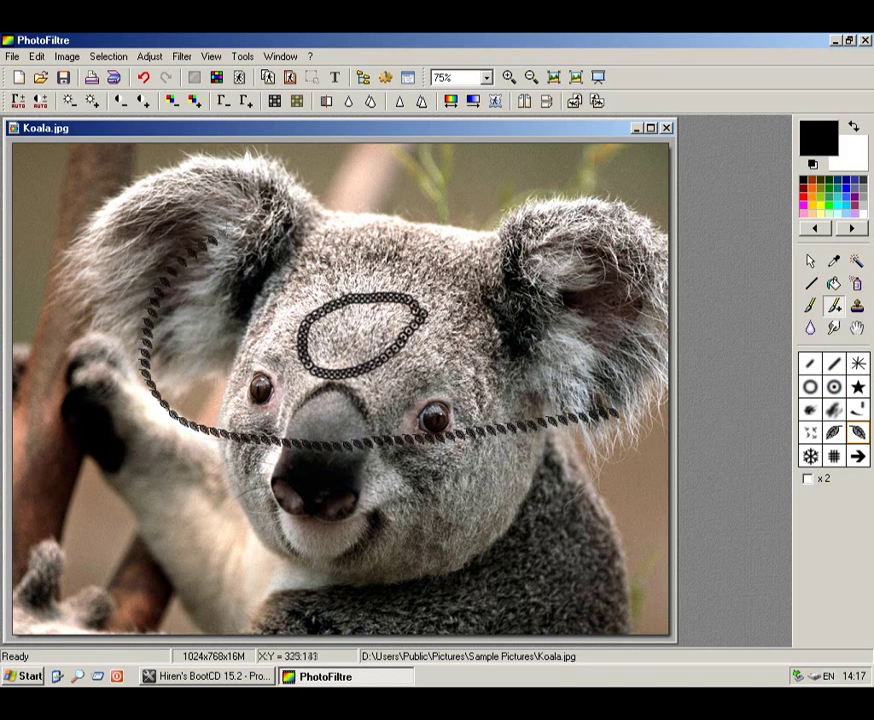
left_click(810, 456)
mouse_move(492, 308)
left_mouse_down()
mouse_move(378, 416)
mouse_move(70, 350)
mouse_move(60, 292)
left_mouse_up()
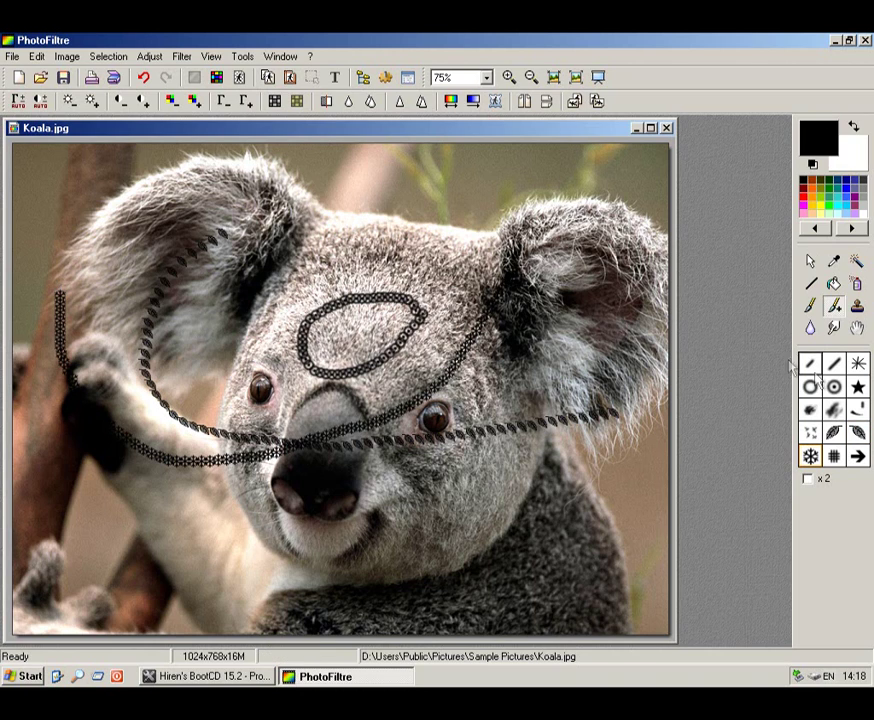
Scribble above the koala's head with the grid-shaped advanced brush, and over its face with the brush size doubled (x 2).
left_click(810, 455)
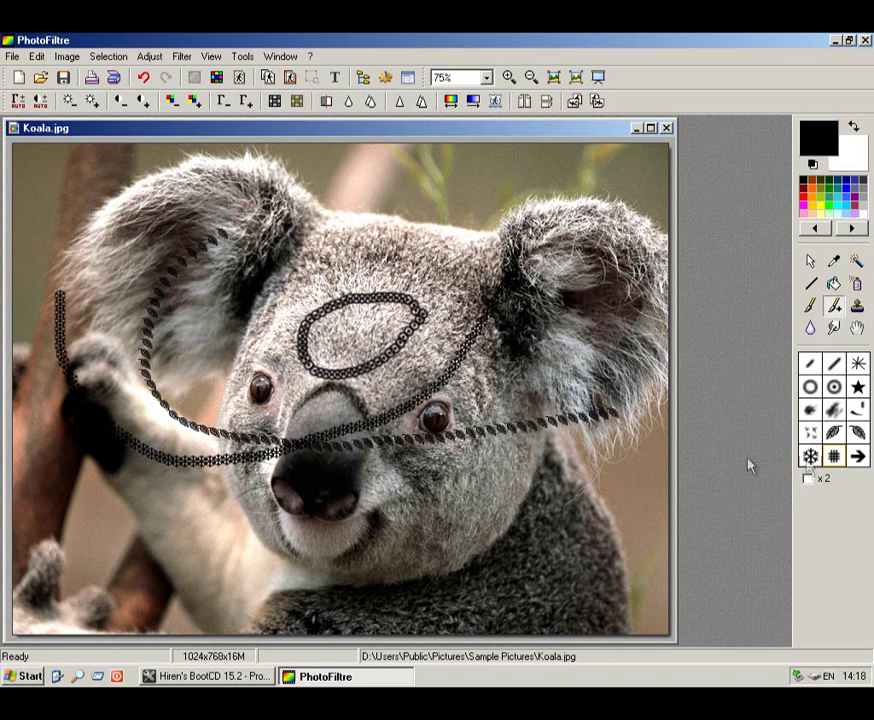
mouse_move(357, 195)
left_mouse_down()
mouse_move(385, 235)
mouse_move(307, 218)
mouse_move(405, 215)
mouse_move(395, 238)
left_mouse_up()
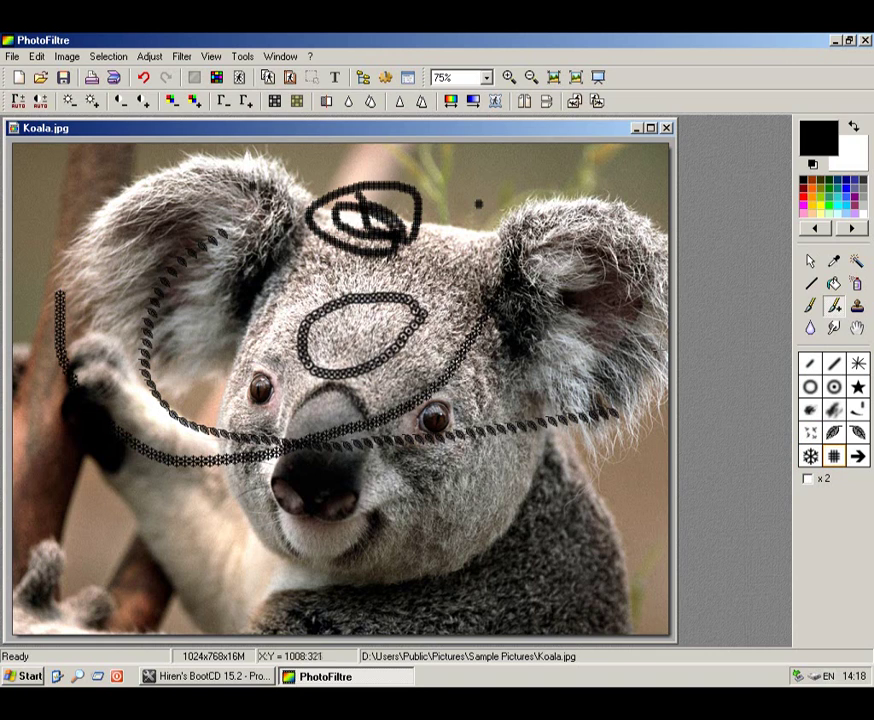
left_click(808, 479)
mouse_move(527, 392)
left_mouse_down()
mouse_move(470, 422)
mouse_move(531, 528)
mouse_move(541, 414)
mouse_move(336, 364)
mouse_move(398, 258)
mouse_move(399, 351)
mouse_move(361, 367)
mouse_move(313, 433)
left_mouse_up()
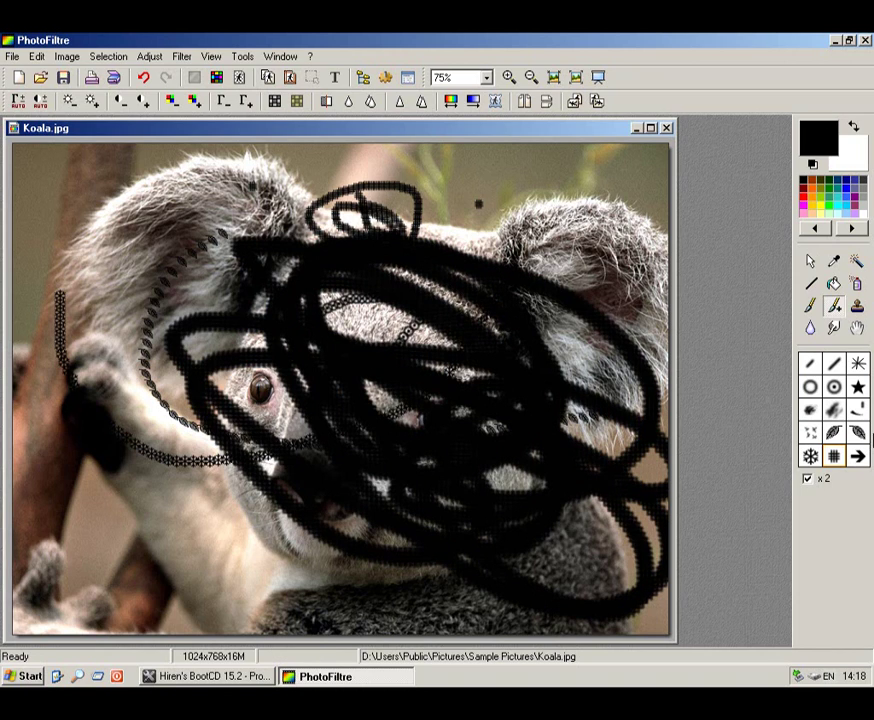
left_click(67, 56)
left_click(100, 58)
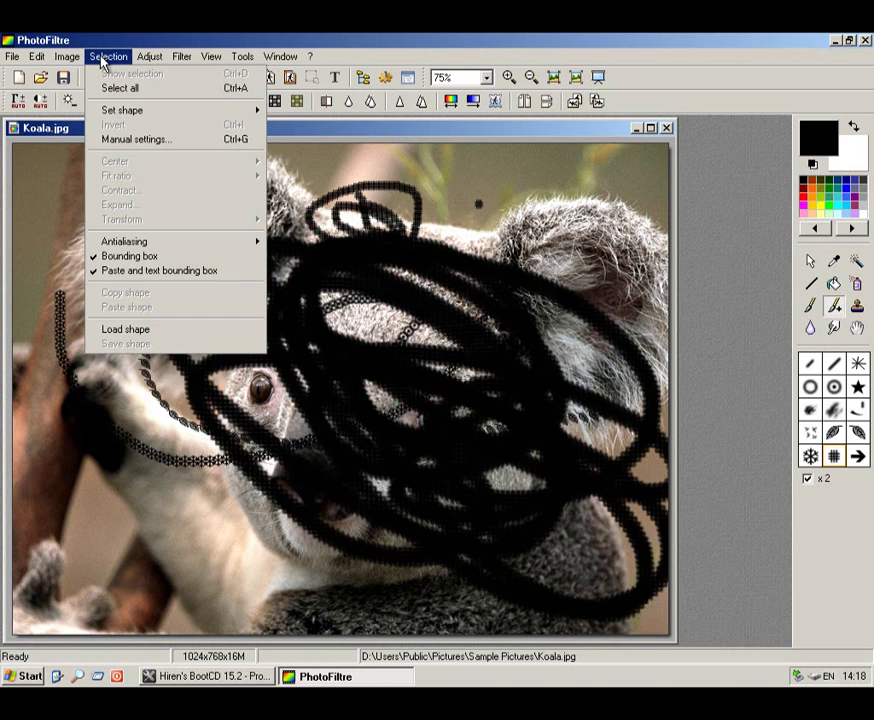
left_click(100, 58)
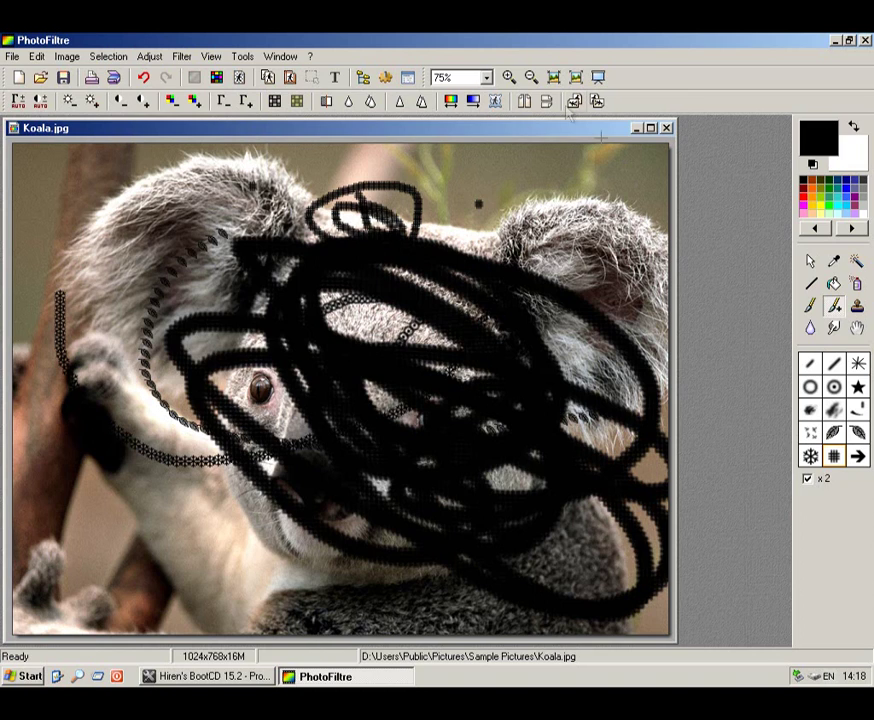
Cycle through the colour palettes and switch to the rainbow gradient palette.
left_click(851, 229)
left_click(851, 229)
left_click(851, 229)
left_click(851, 229)
left_click(851, 229)
left_click(851, 229)
left_click(851, 229)
left_click(851, 229)
left_click(851, 229)
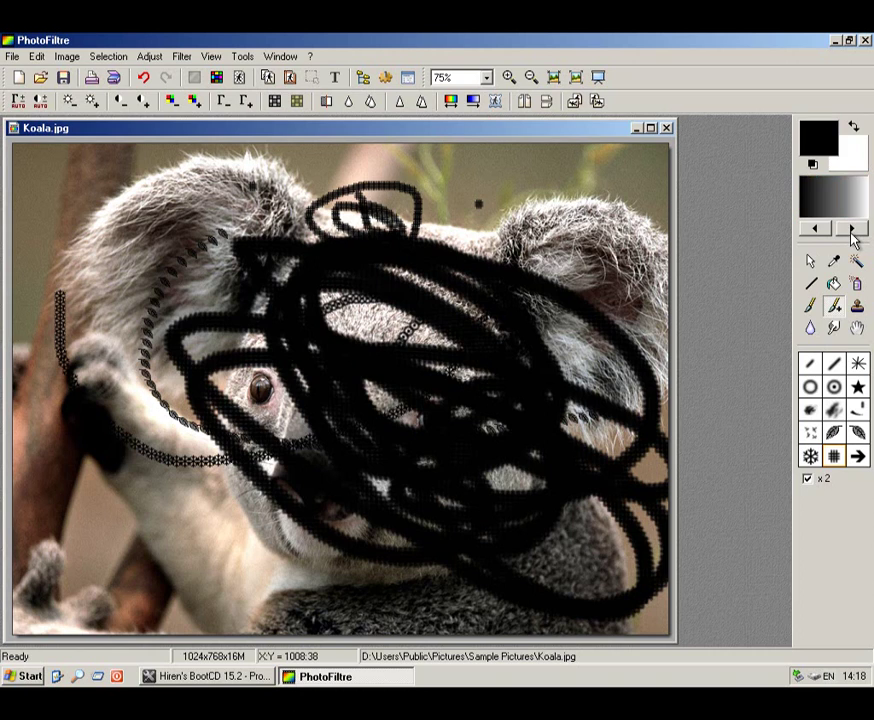
left_click(815, 229)
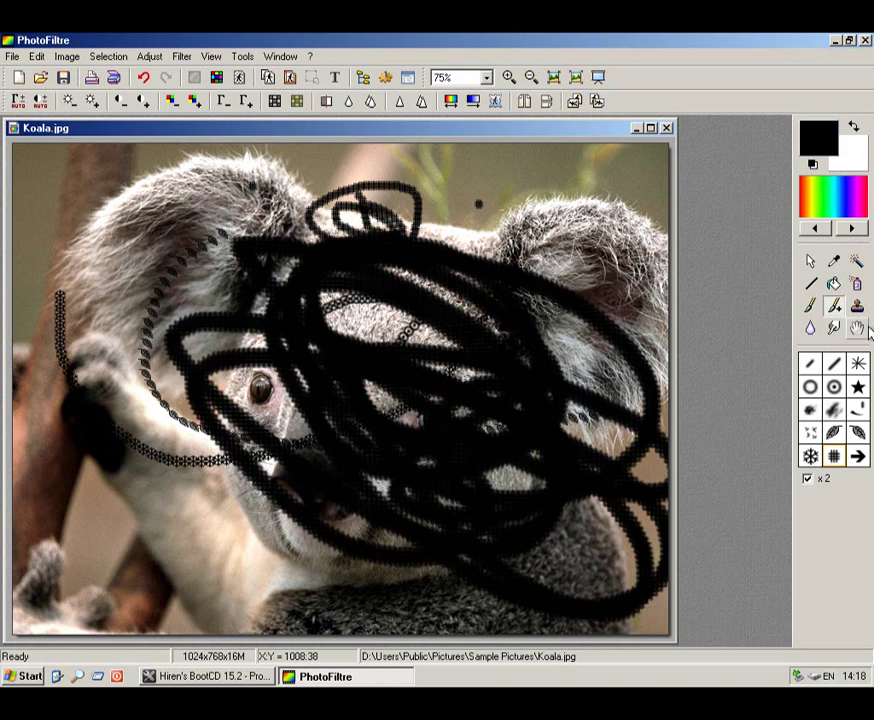
Spray black above the koala's head with the spray tool, and over its arm with the pressure at maximum.
left_click(857, 283)
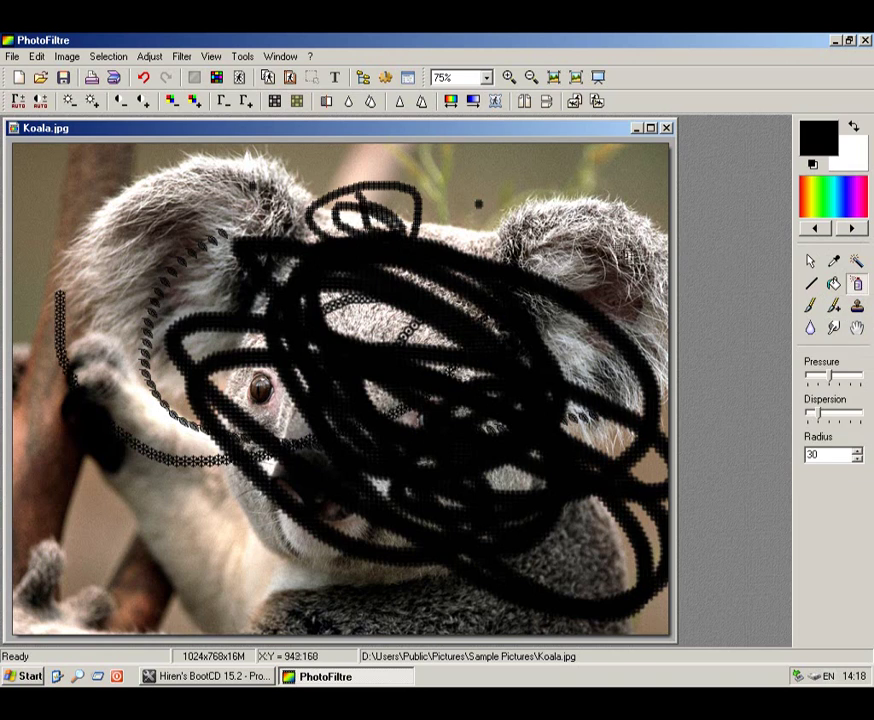
mouse_move(485, 200)
left_mouse_down()
mouse_move(423, 173)
mouse_move(393, 205)
left_mouse_up()
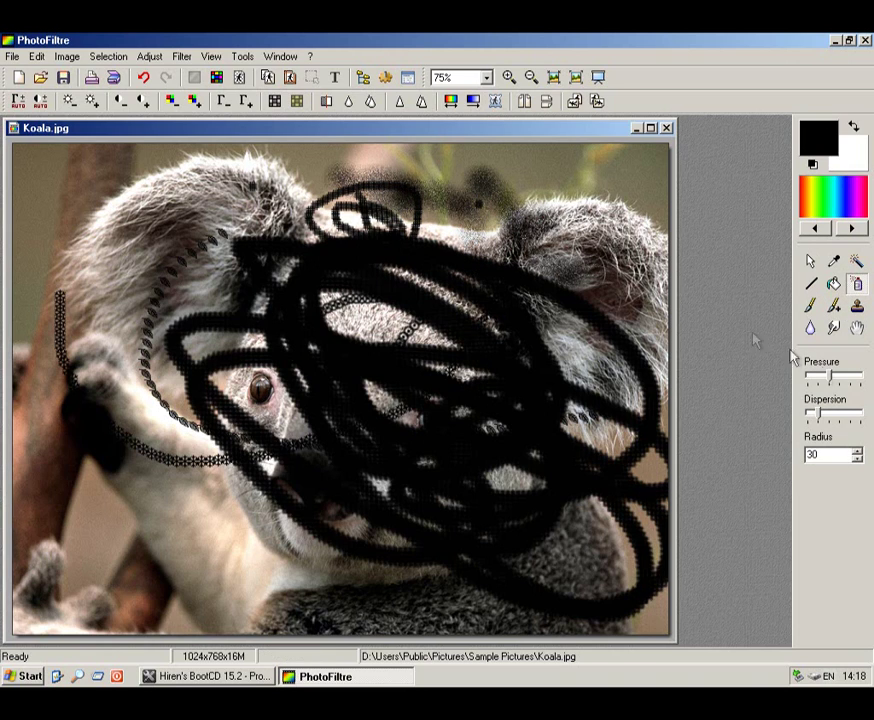
left_click_drag(831, 378, 861, 378)
mouse_move(204, 444)
left_mouse_down()
mouse_move(121, 523)
mouse_move(286, 597)
left_mouse_up()
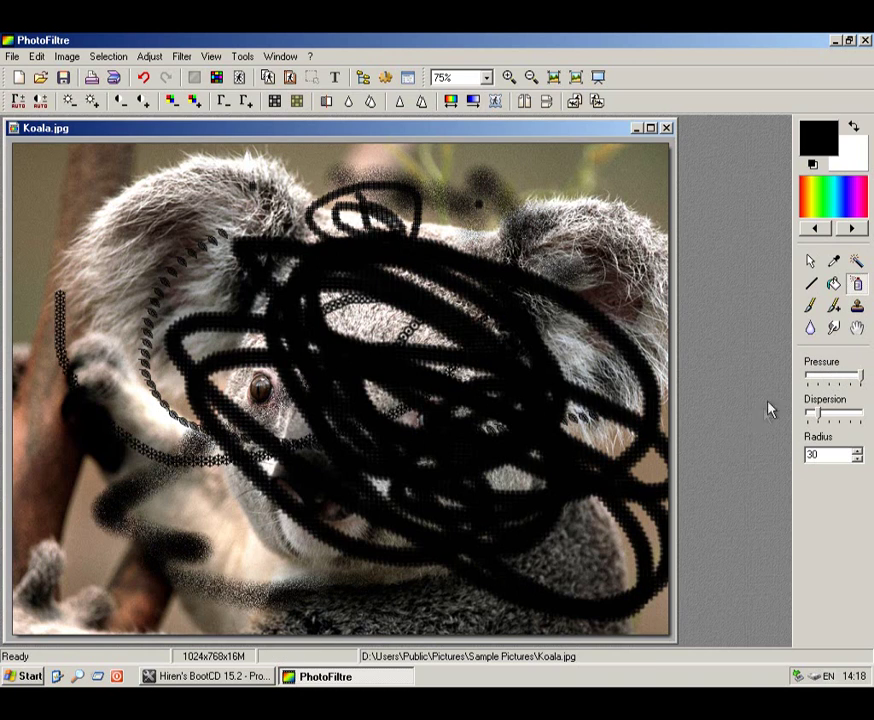
Spray beside the koala's ear at maximum dispersion, and over the ear and top of the head at minimum dispersion.
left_click_drag(818, 418, 860, 418)
mouse_move(70, 225)
left_mouse_down()
mouse_move(94, 268)
mouse_move(131, 293)
mouse_move(170, 198)
left_mouse_up()
left_click(810, 418)
left_click_drag(810, 418, 760, 412)
mouse_move(133, 160)
left_mouse_down()
mouse_move(133, 300)
mouse_move(90, 230)
mouse_move(345, 200)
left_mouse_up()
mouse_move(483, 258)
left_mouse_down()
mouse_move(295, 233)
mouse_move(507, 244)
left_mouse_up()
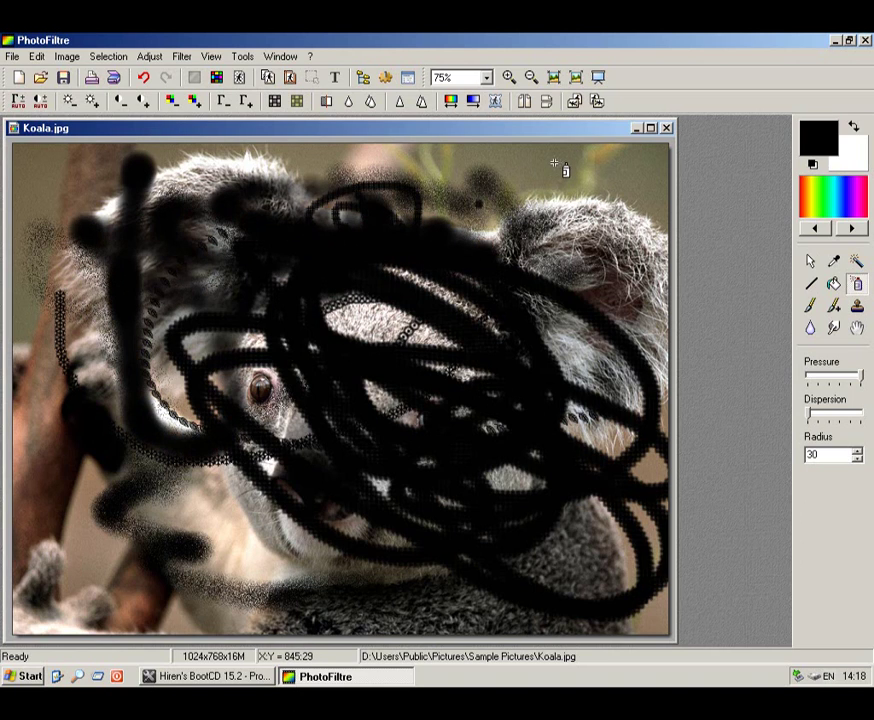
Close PhotoFiltre and launch HxD (Hex/Disk/RAM Editor) from the Editors / Viewers category.
left_click(866, 41)
left_click(467, 394)
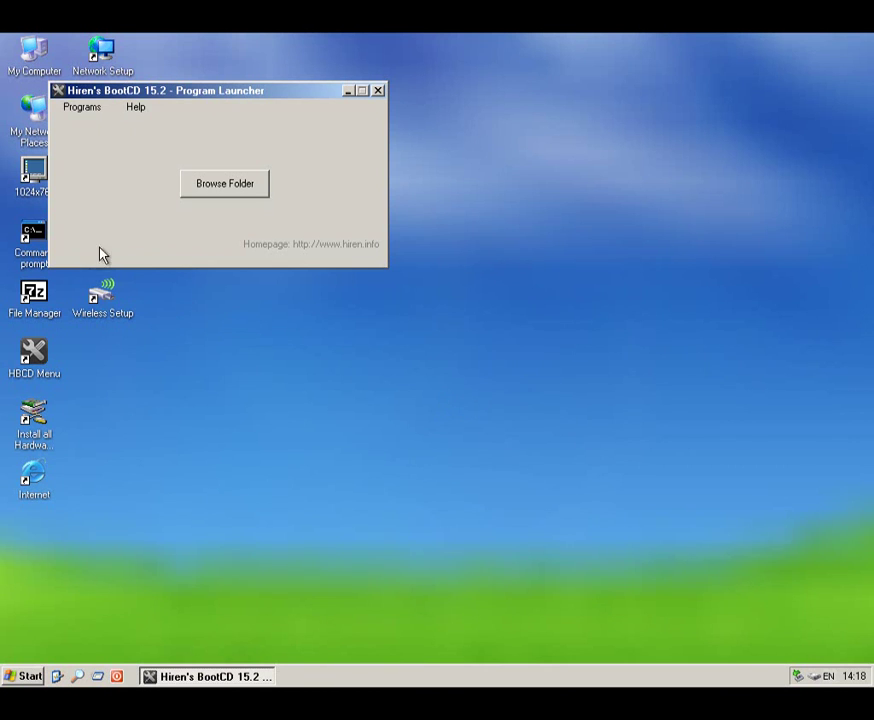
left_click(84, 108)
mouse_move(146, 200)
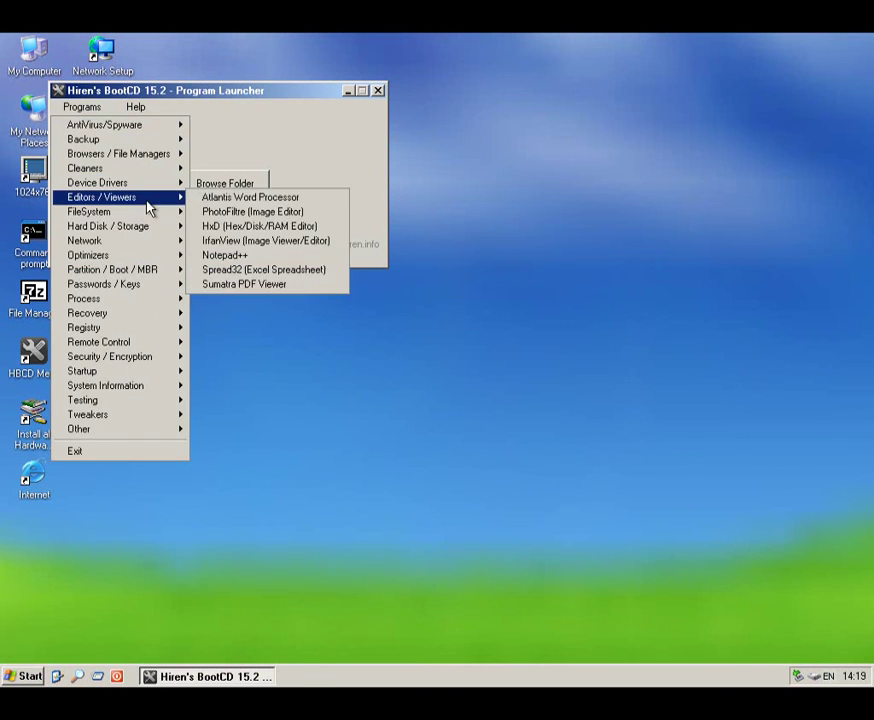
left_click(219, 227)
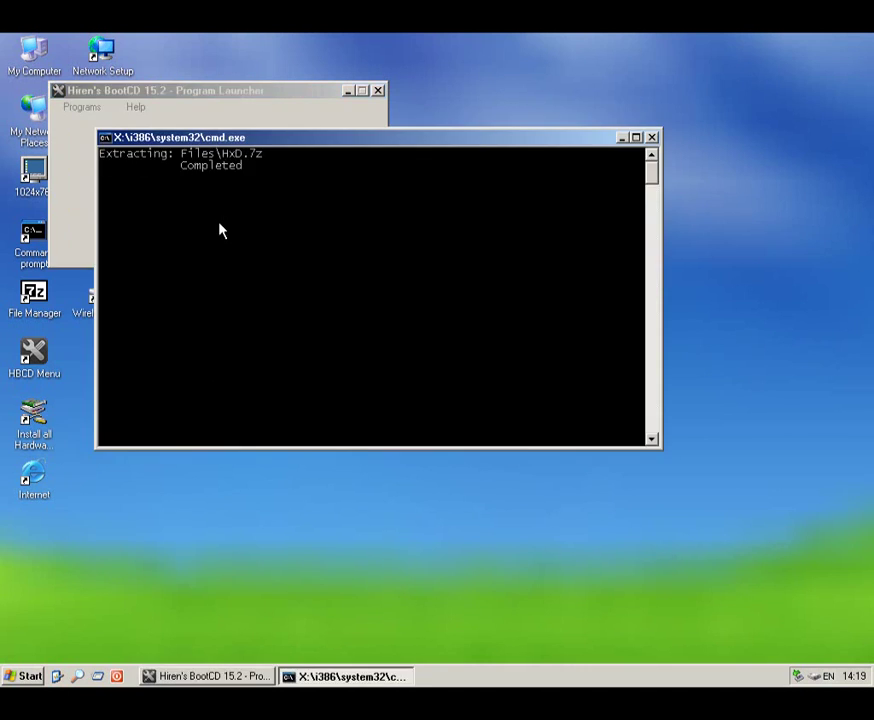
Open the main memory (RAM) of the HBCDMenu.exe process in the hex editor.
left_click(89, 81)
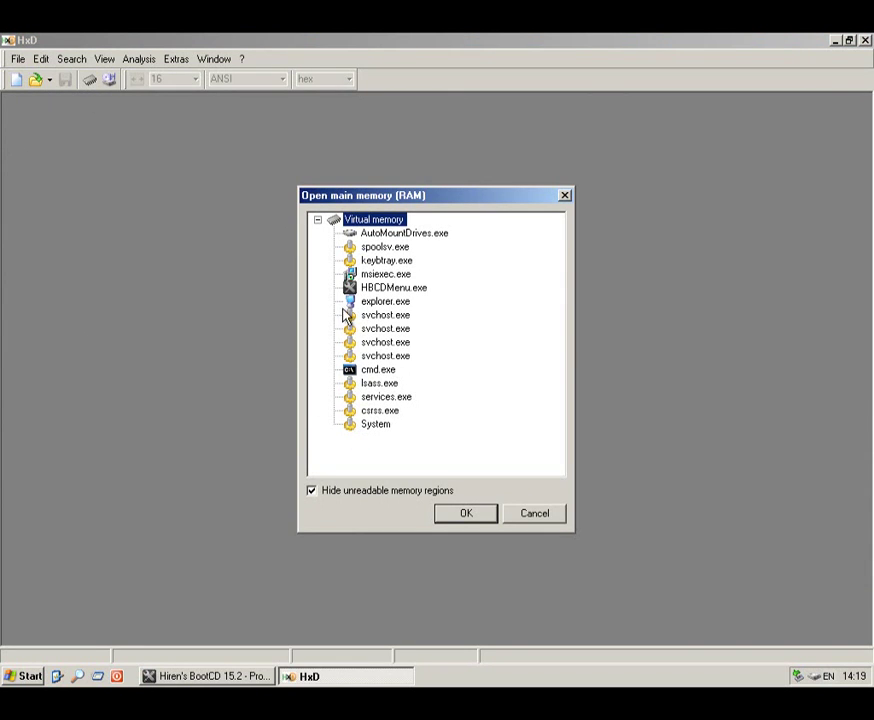
left_click(464, 518)
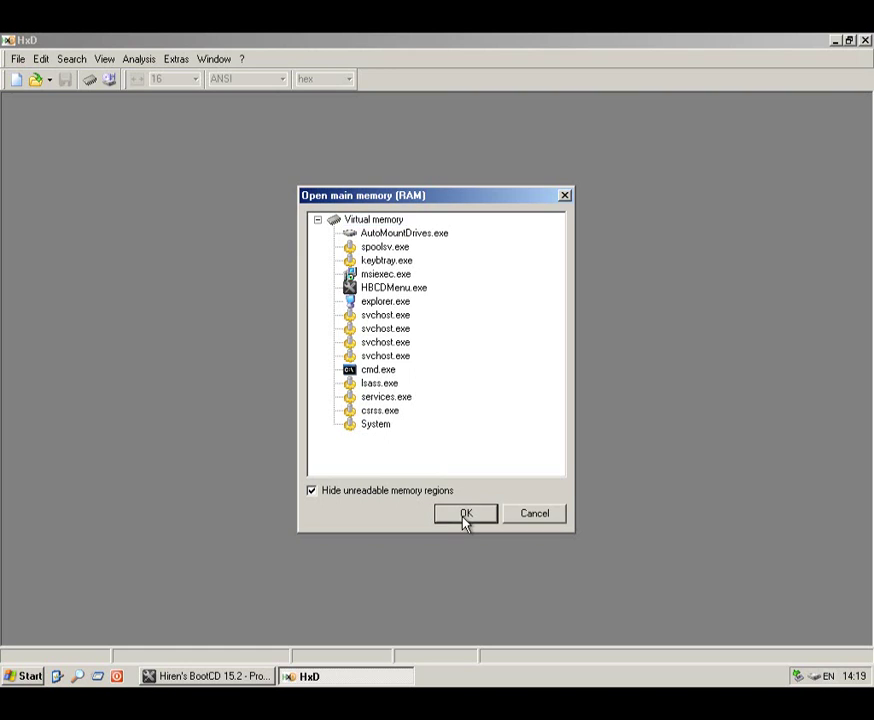
left_click(385, 235)
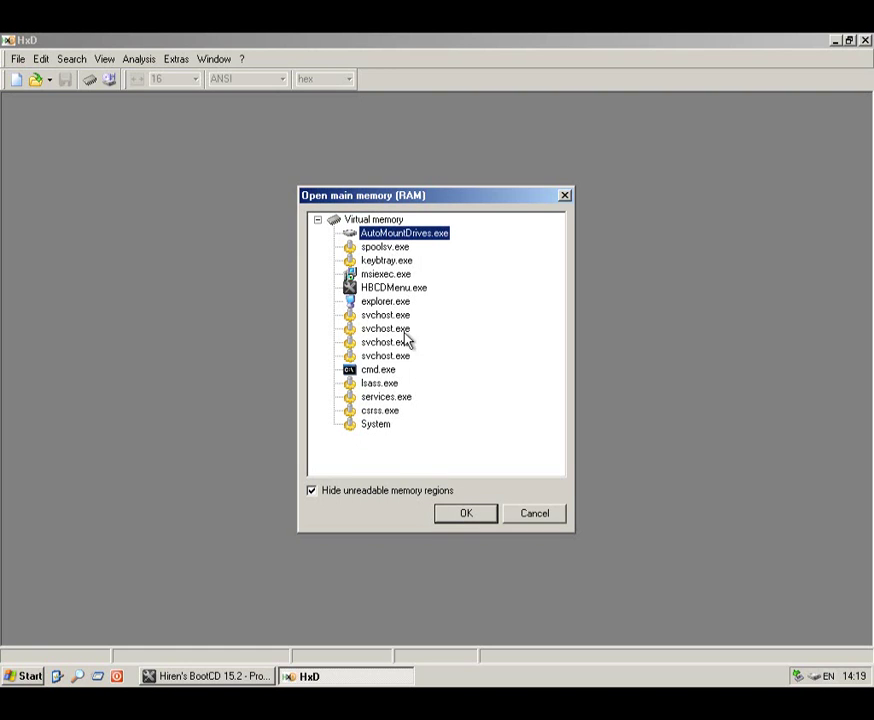
left_click(372, 289)
left_click(455, 510)
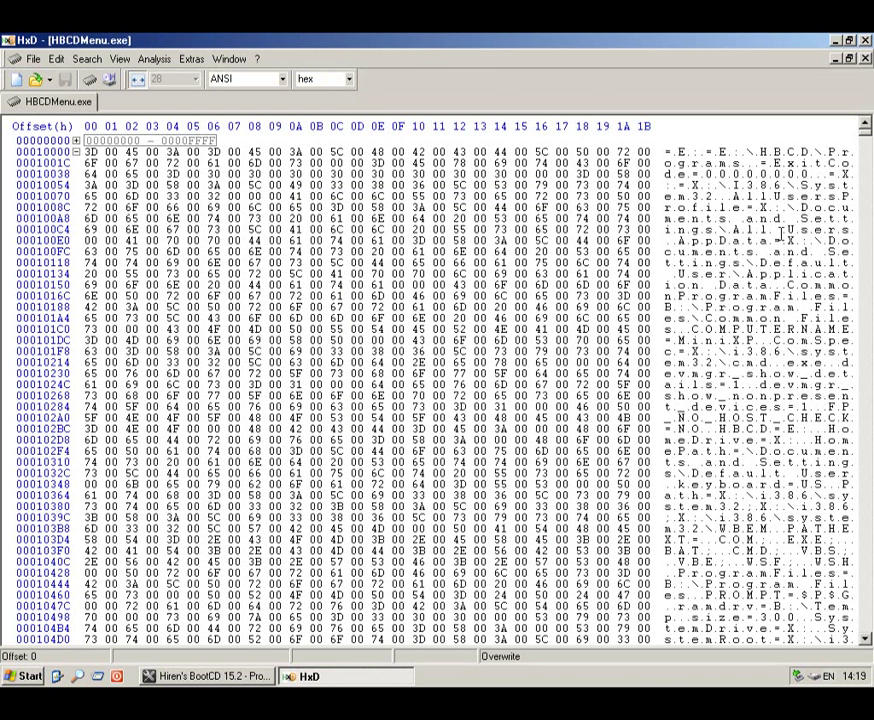
Expand the collapsed memory region 00000000 - 0000FFFF and examine the bytes and text throughout the process memory.
left_click_drag(866, 128, 806, 131)
left_click(152, 217)
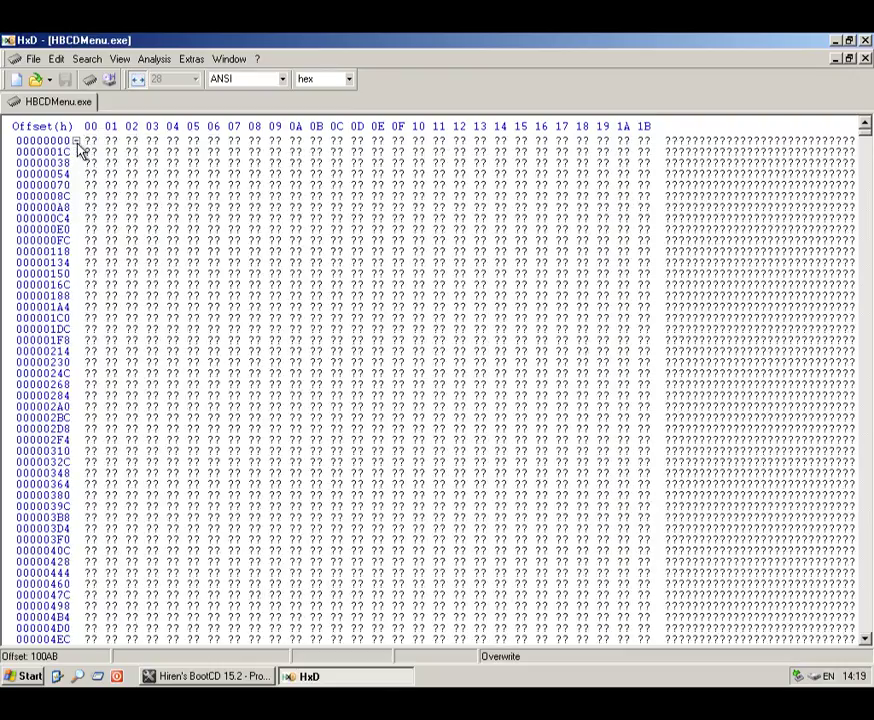
scroll(829, 210, "down", 6)
left_click_drag(866, 132, 865, 250)
left_click(767, 240)
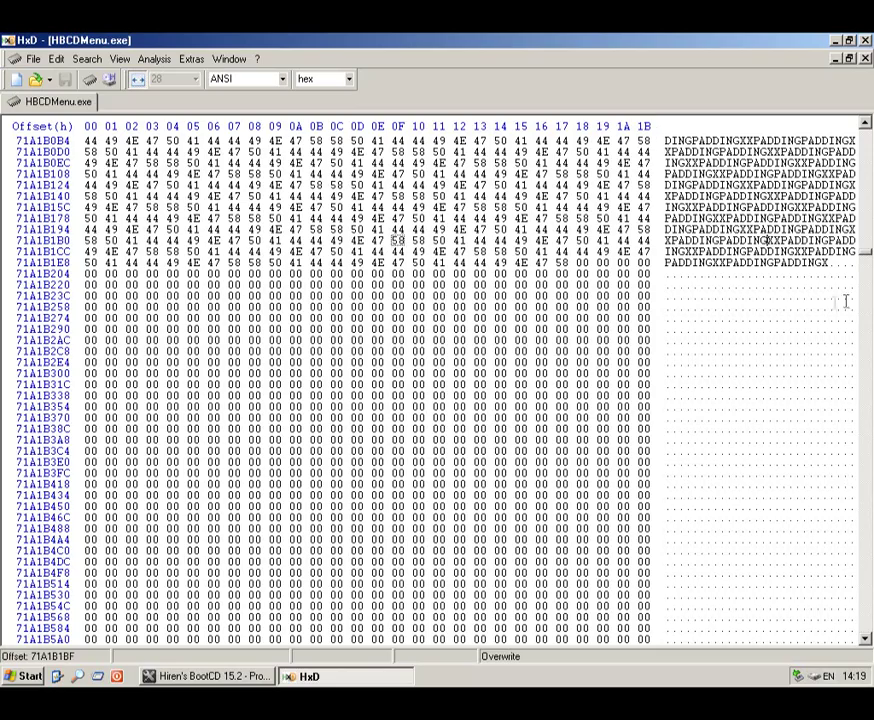
left_click_drag(868, 259, 868, 267)
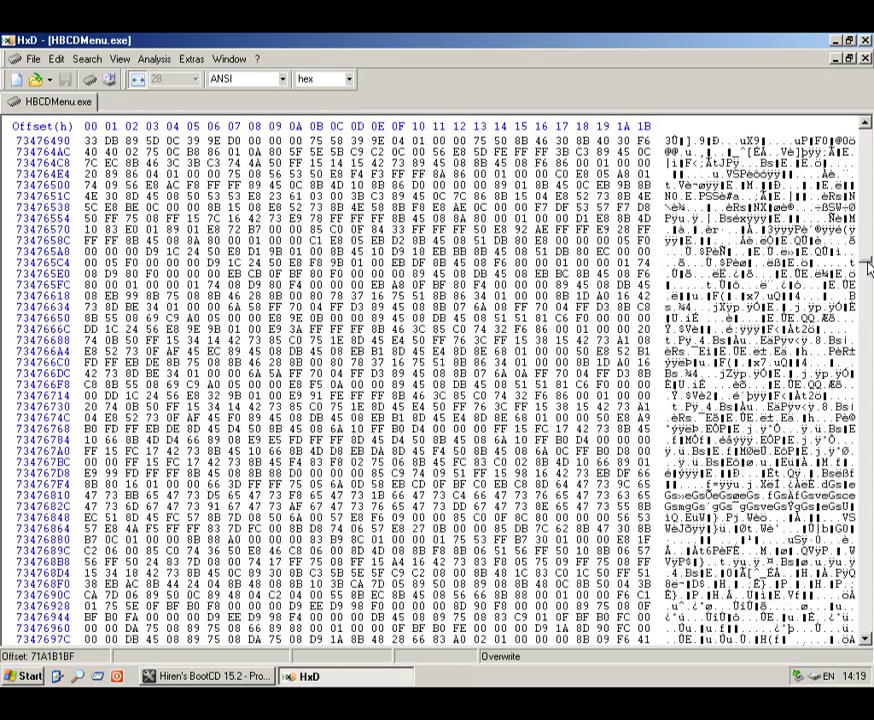
double_click(838, 209)
left_click(677, 318)
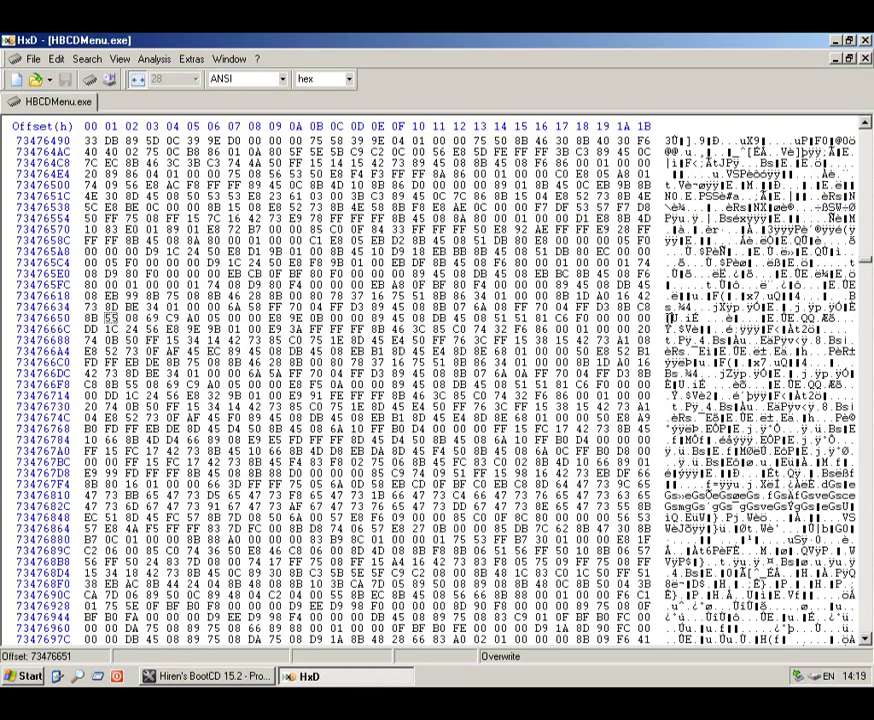
Select the byte block from offset 734765C4 to 7347681F, apply the same range with Select block, and clear the selection.
left_click_drag(405, 495, 118, 268)
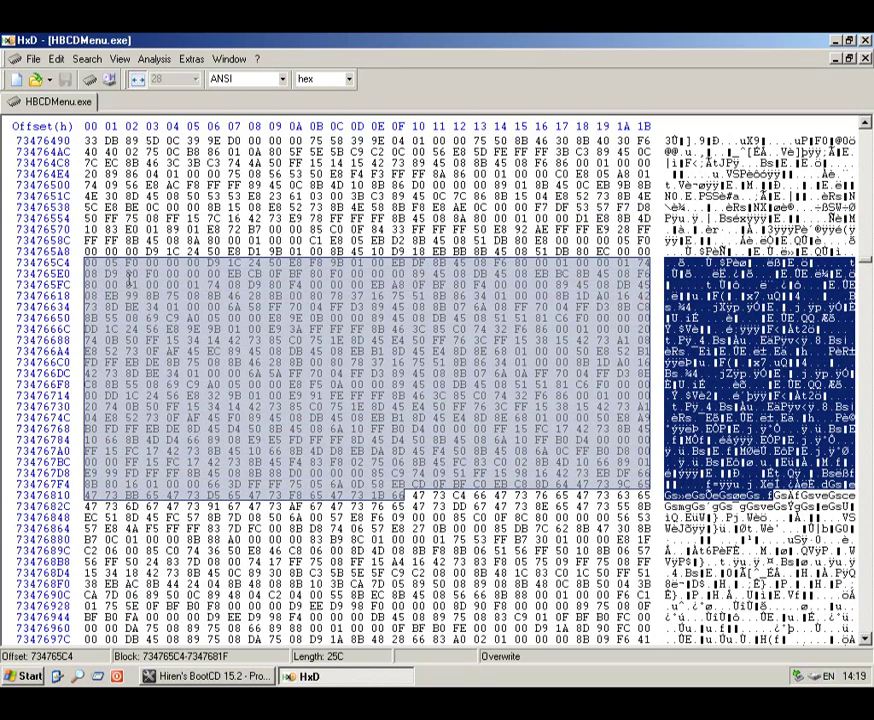
right_click(271, 341)
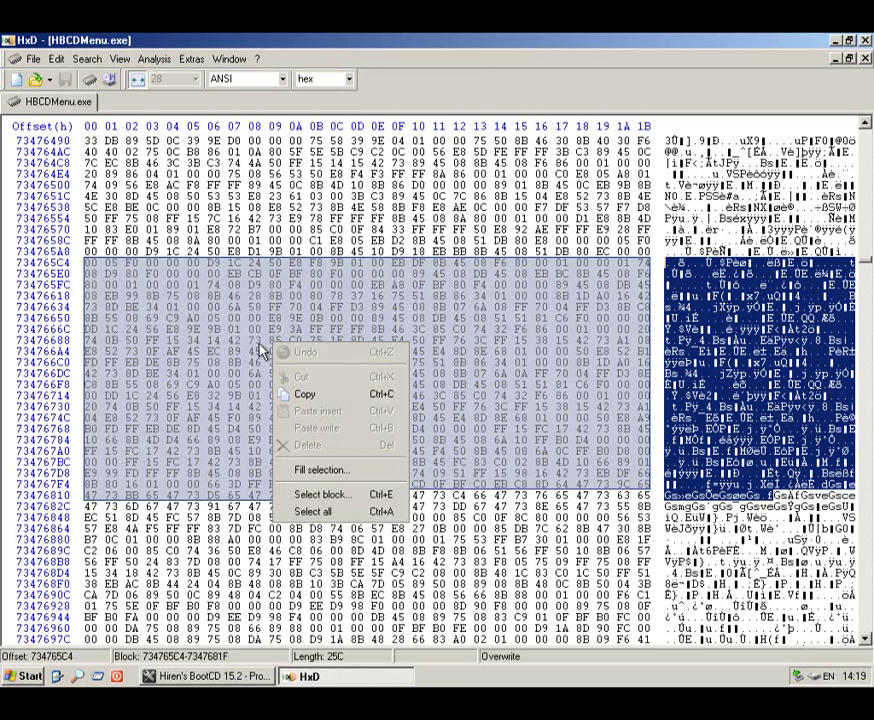
left_click(290, 495)
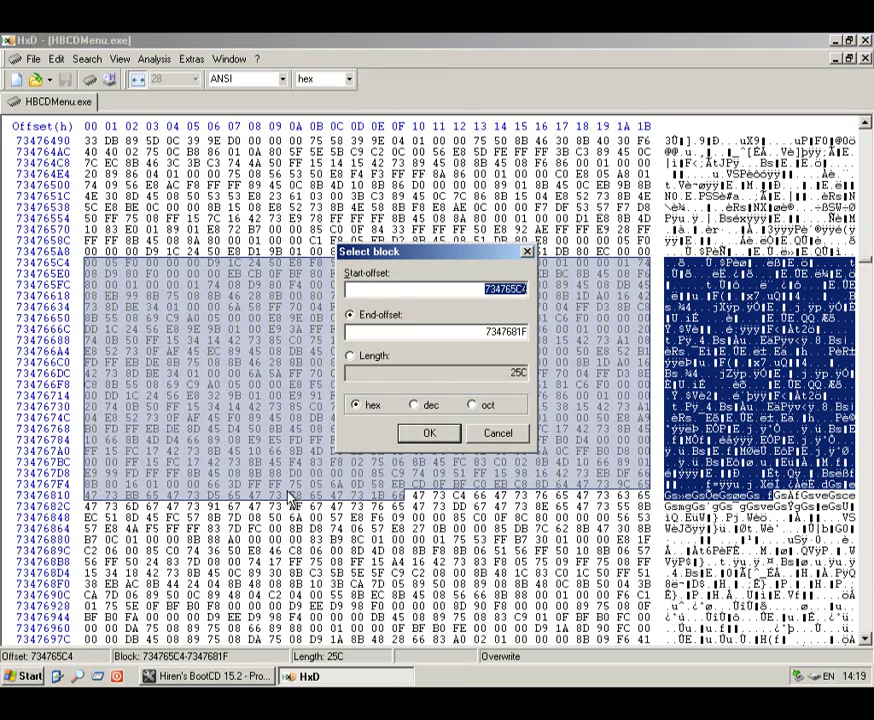
left_click(427, 432)
right_click(371, 380)
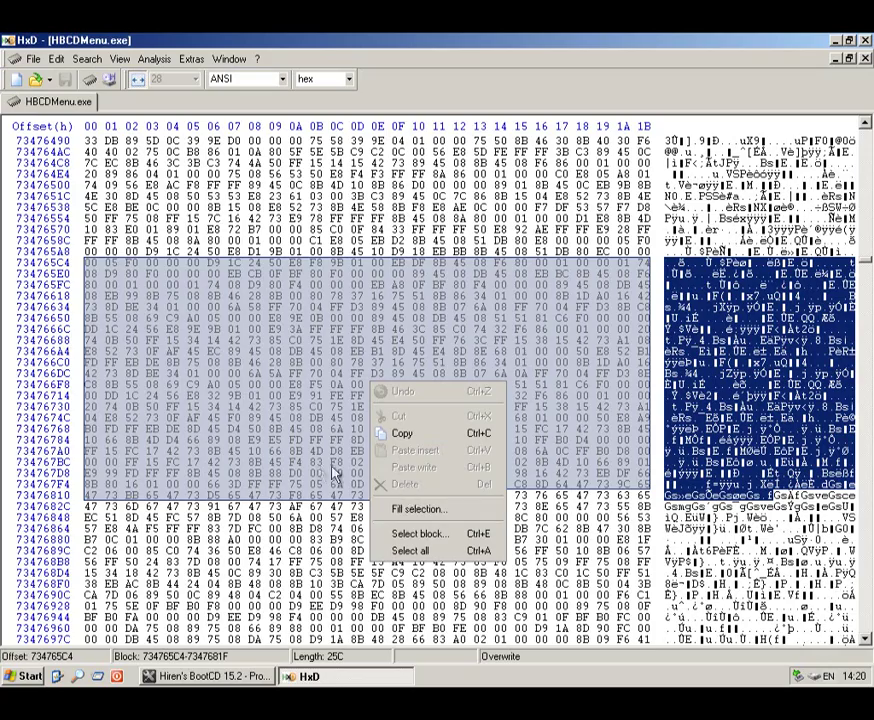
left_click(293, 462)
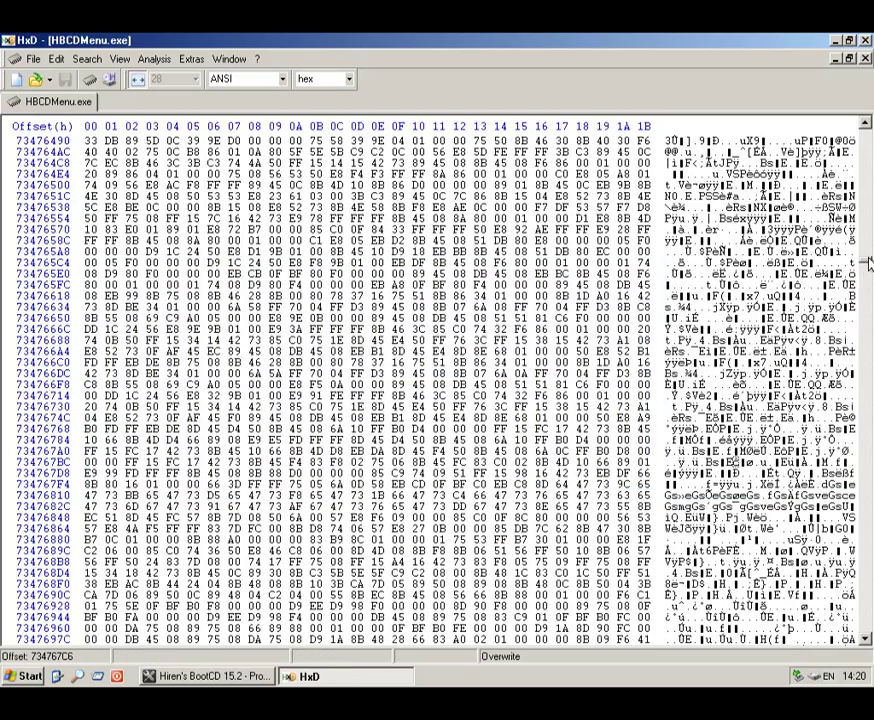
Return to the start of the memory, collapse the first region, and close the HBCDMenu.exe memory view and HxD.
left_click_drag(864, 250, 849, 122)
left_click(75, 140)
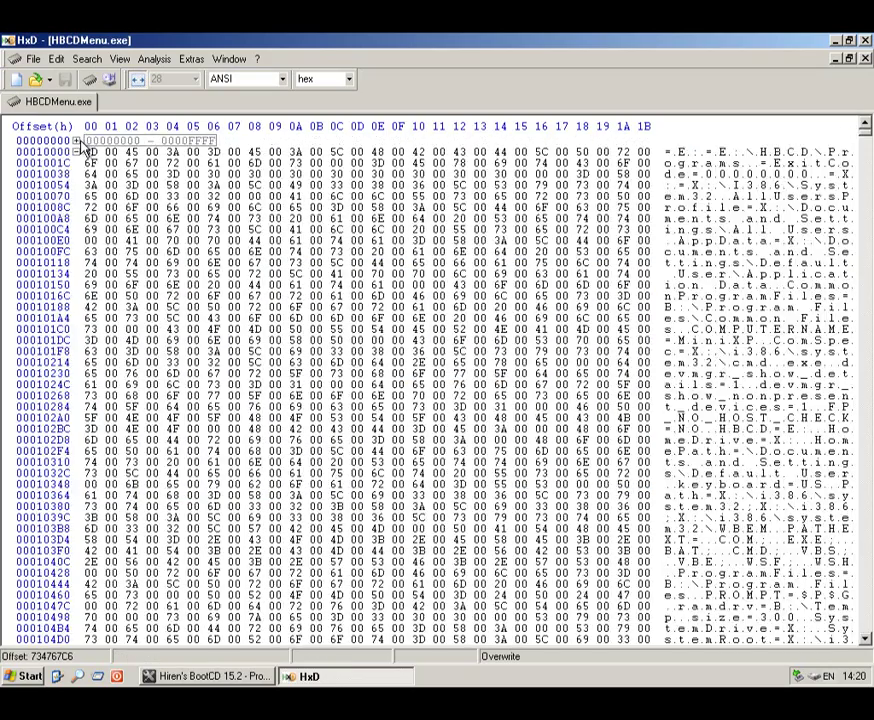
left_click(87, 173)
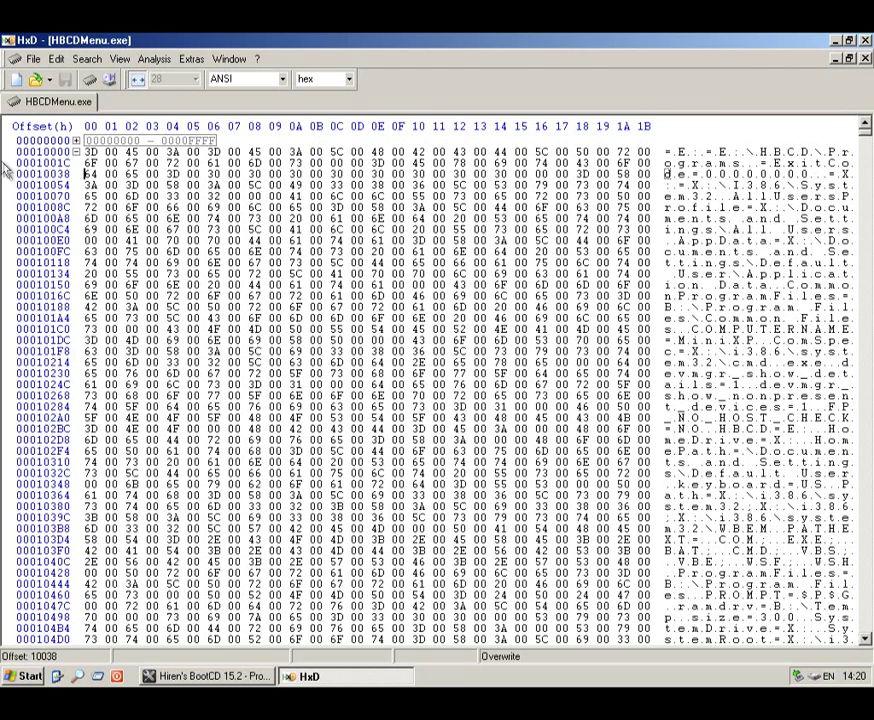
left_click(60, 104)
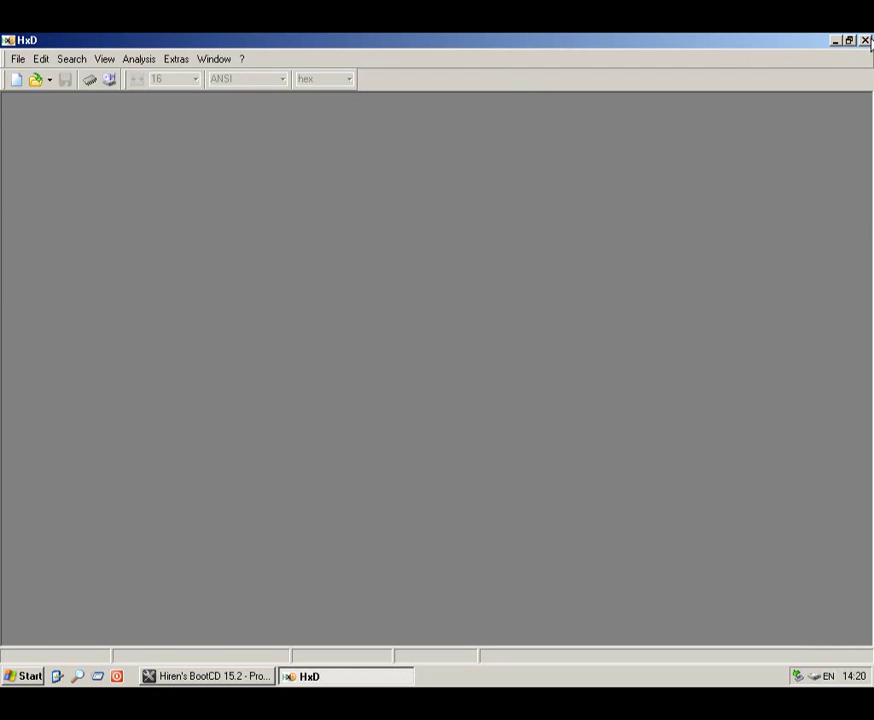
left_click(866, 41)
Launch IrfanView (Image Viewer/Editor) from the Editors / Viewers category and close it without loading a file.
left_click(80, 106)
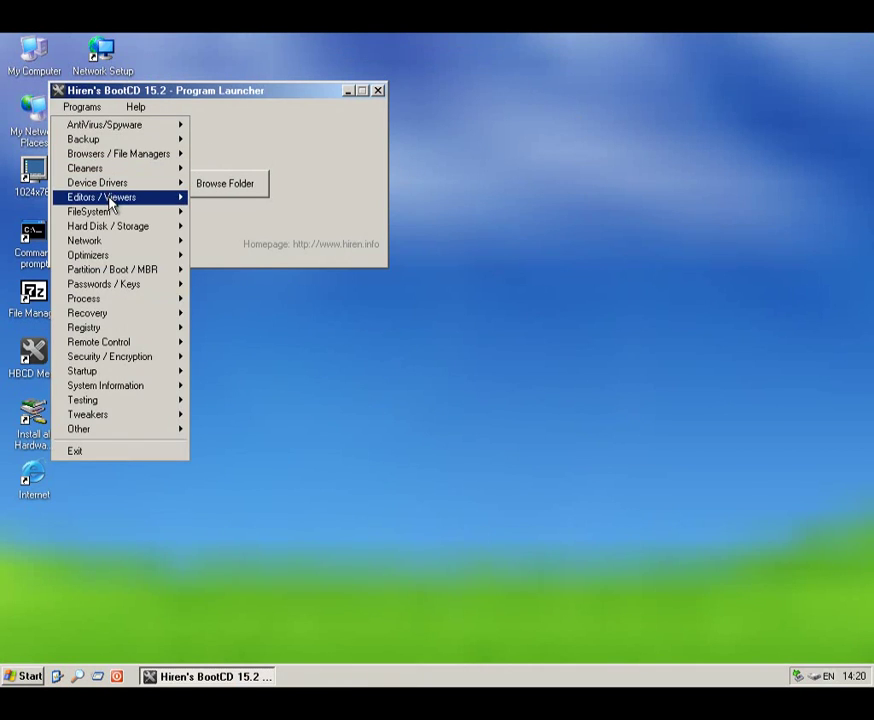
mouse_move(115, 199)
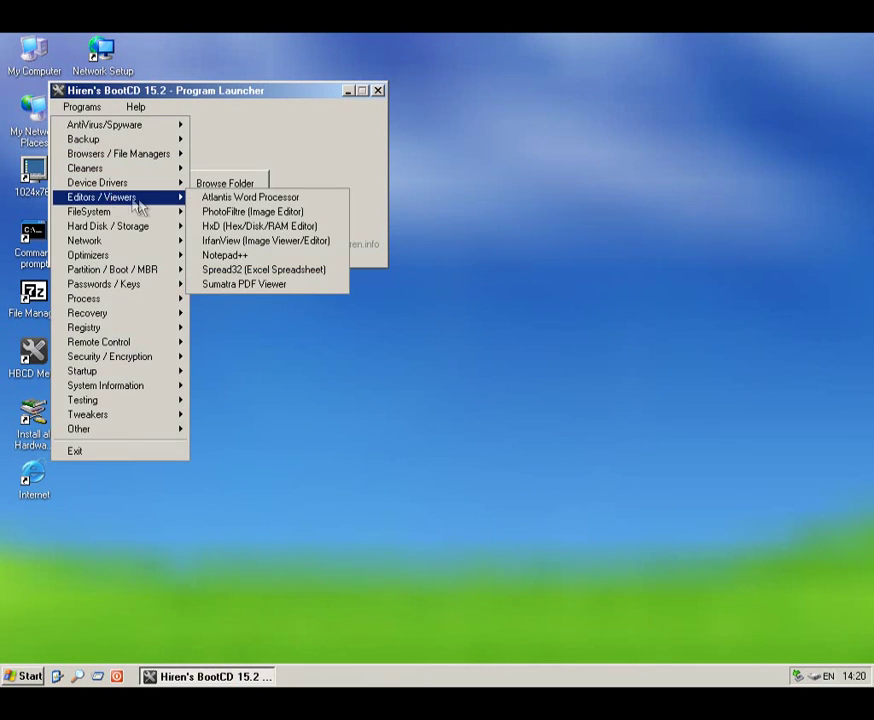
left_click(293, 250)
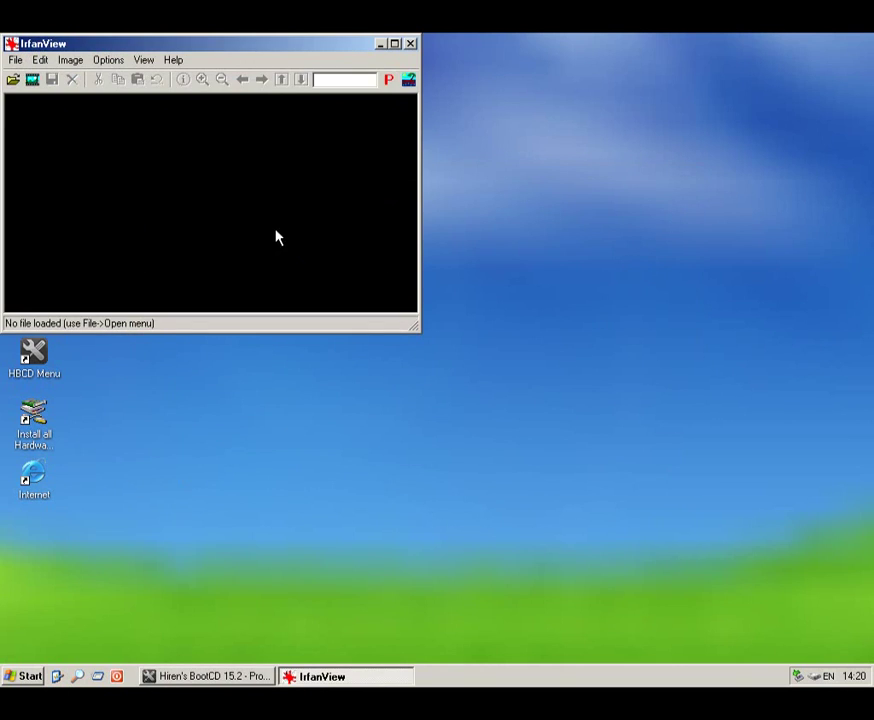
left_click(411, 44)
Launch Notepad++ from the Editors / Viewers category and close it with its new document left empty.
left_click(84, 107)
mouse_move(159, 208)
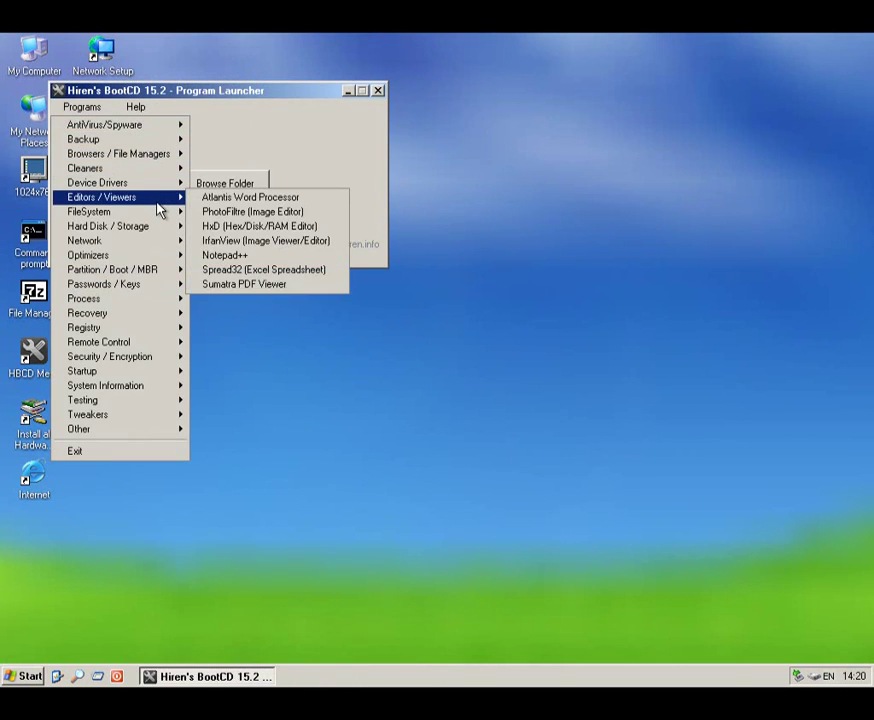
left_click(239, 256)
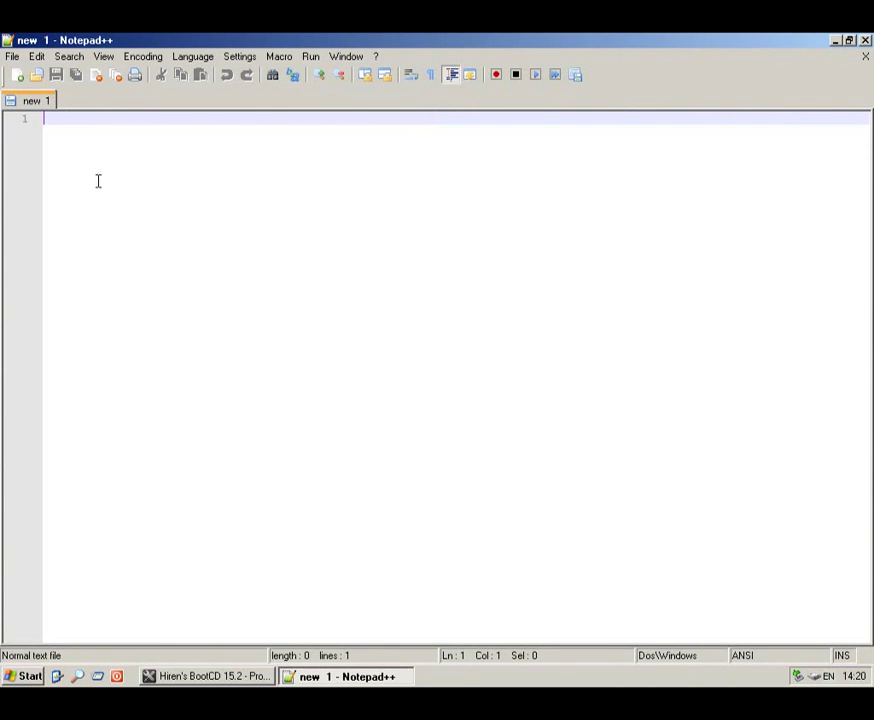
left_click(865, 40)
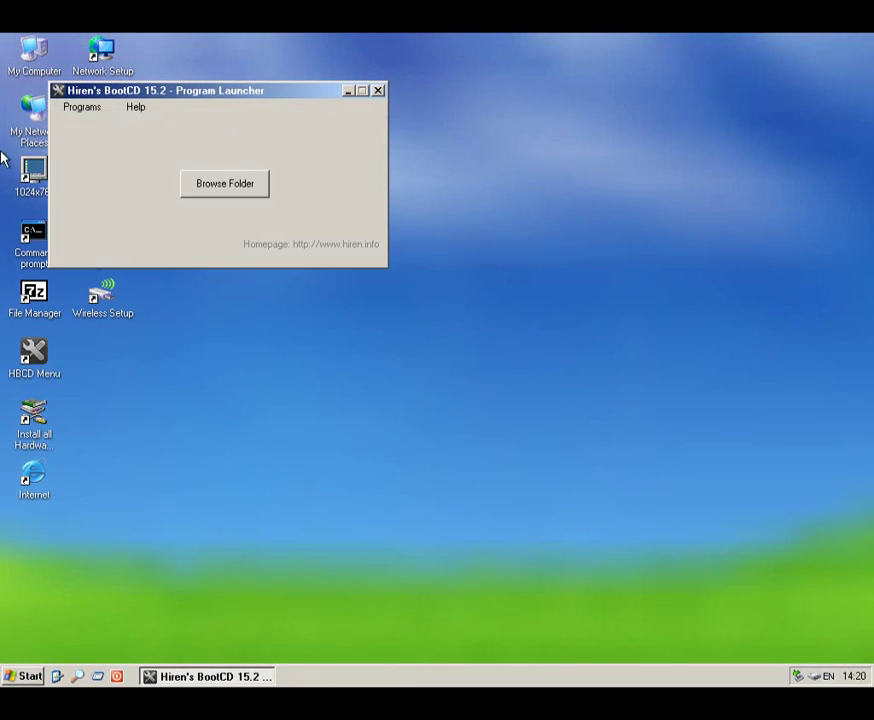
Launch Spread32 (Excel Spreadsheet) from the Editors / Viewers category.
left_click(70, 107)
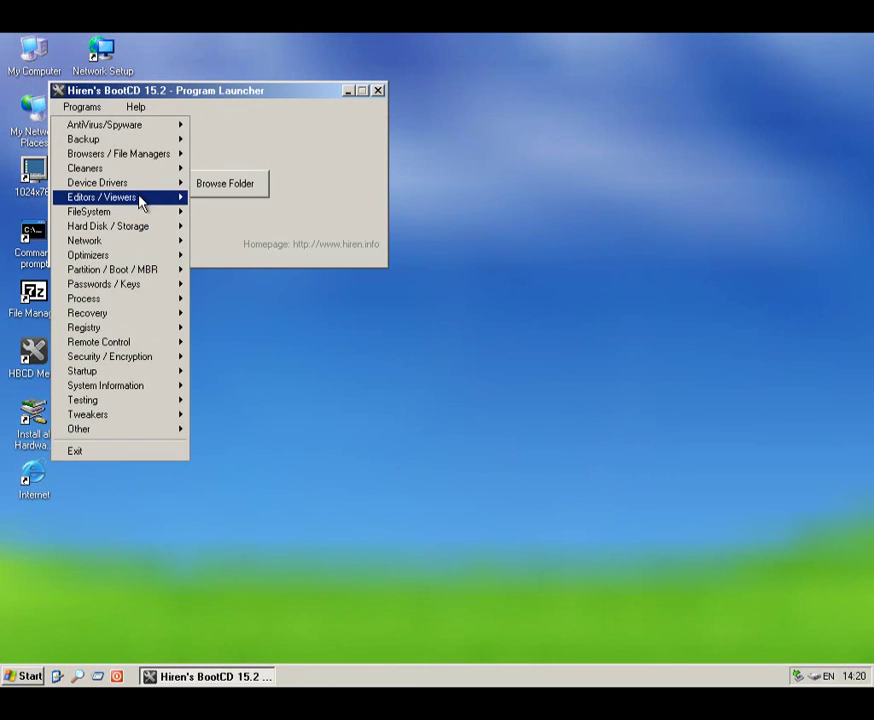
mouse_move(142, 203)
left_click(218, 272)
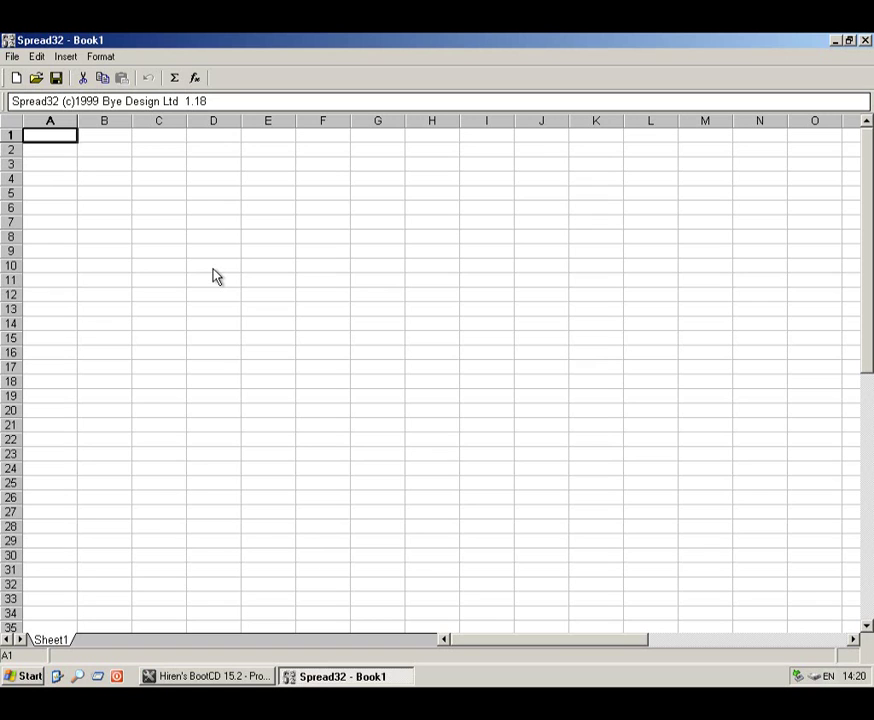
Select a large block of cells in Sheet1 and the single cell E11, and close Spread32.
left_click_drag(64, 182, 714, 472)
left_click(714, 472)
left_click(268, 282)
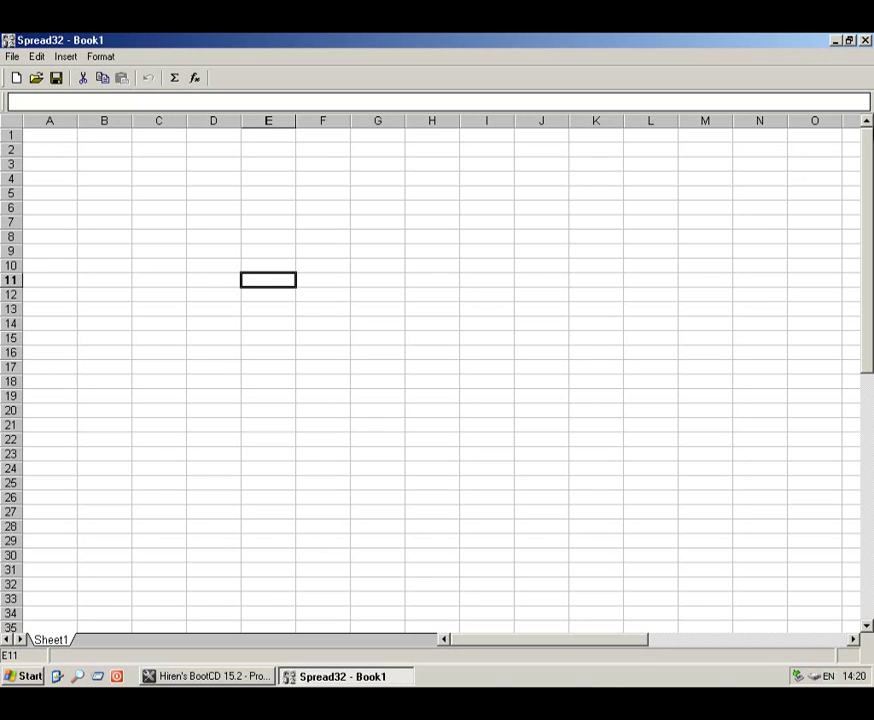
left_click(866, 41)
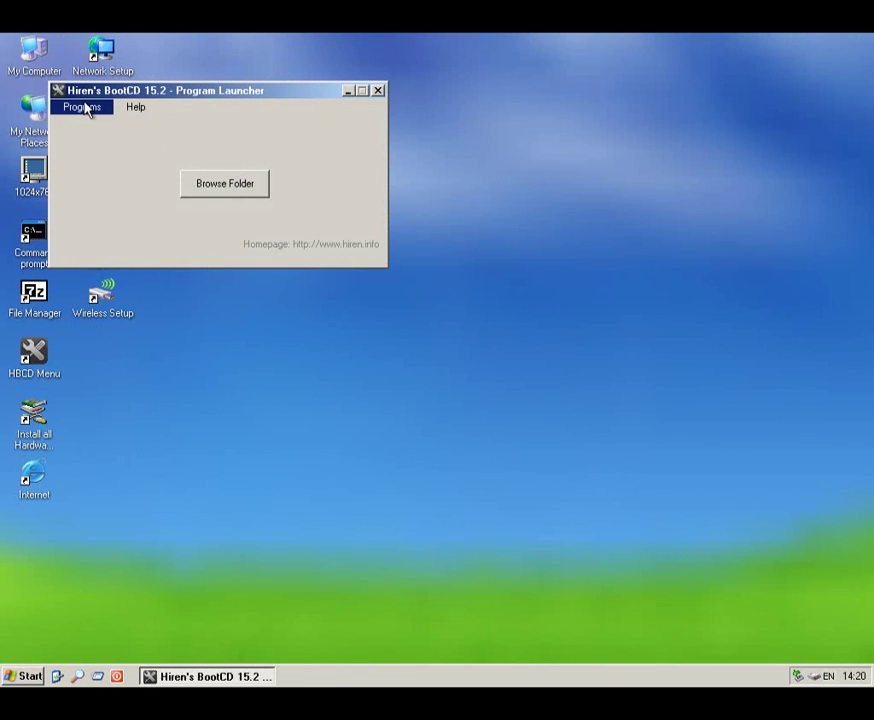
Launch Sumatra PDF Viewer from the Editors / Viewers category and close it.
left_click(86, 110)
mouse_move(144, 199)
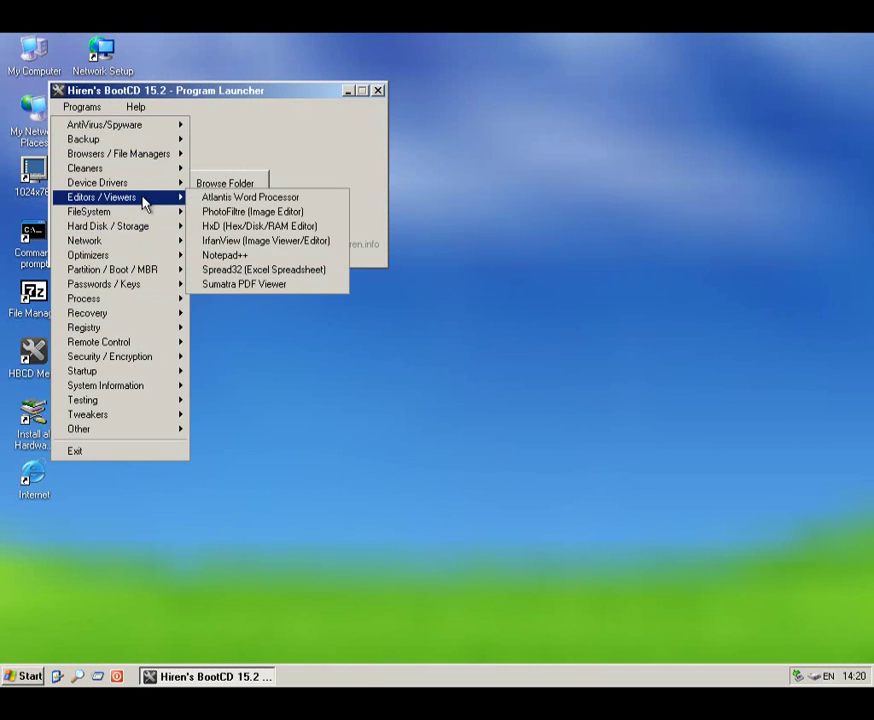
left_click(241, 289)
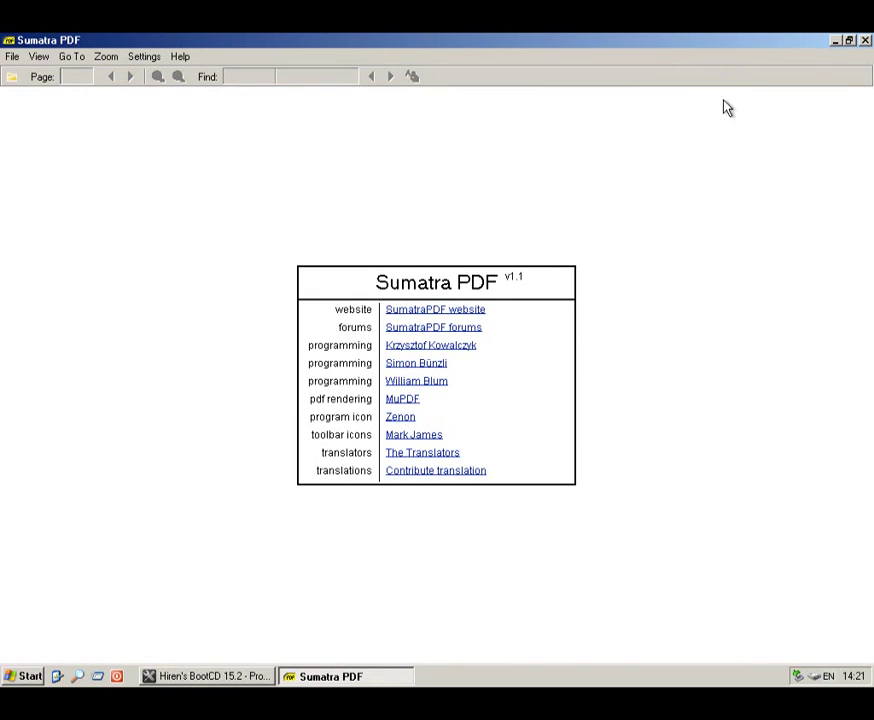
left_click(865, 40)
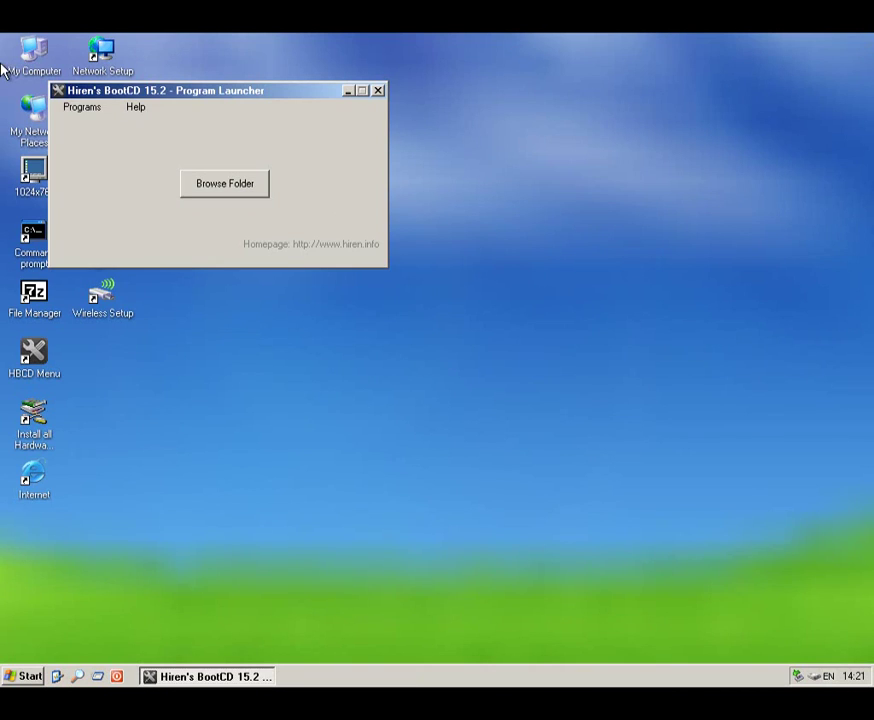
Launch Alternate Stream View (NTFS) from the FileSystem category, cancel its scan options and close it.
left_click(92, 108)
mouse_move(97, 125)
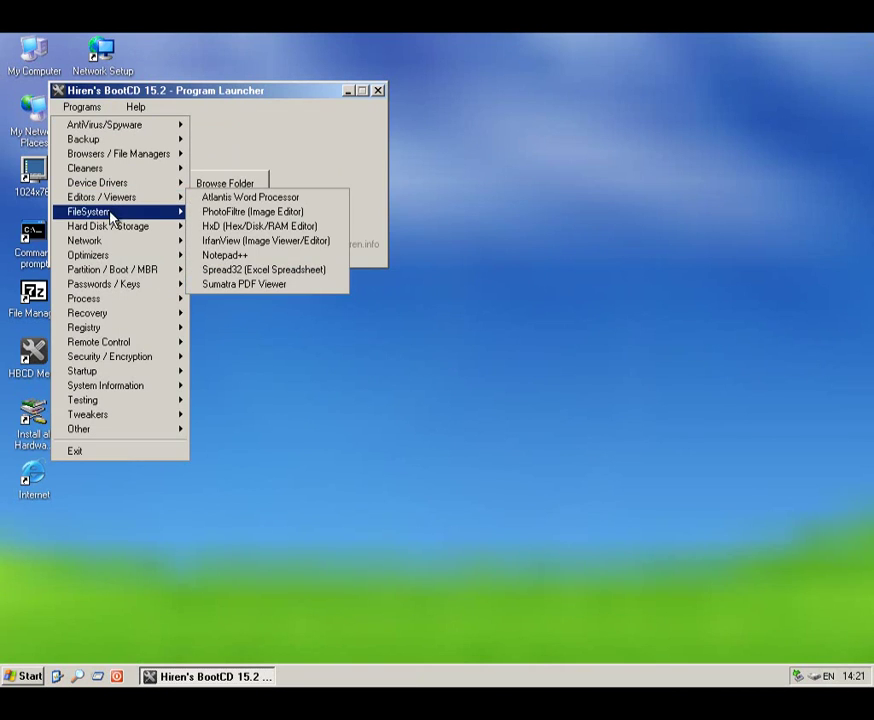
mouse_move(111, 216)
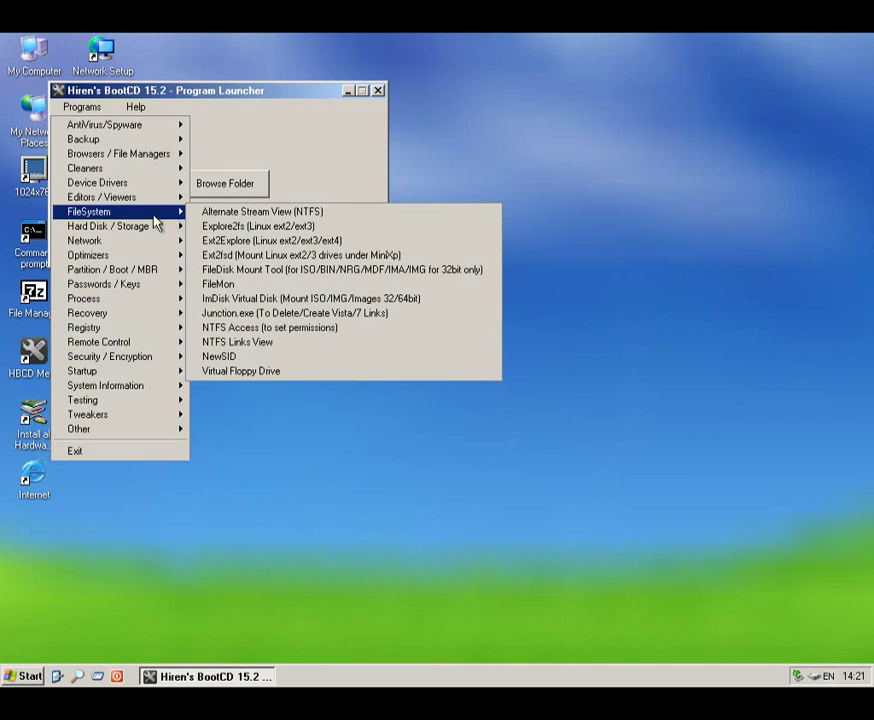
left_click(254, 218)
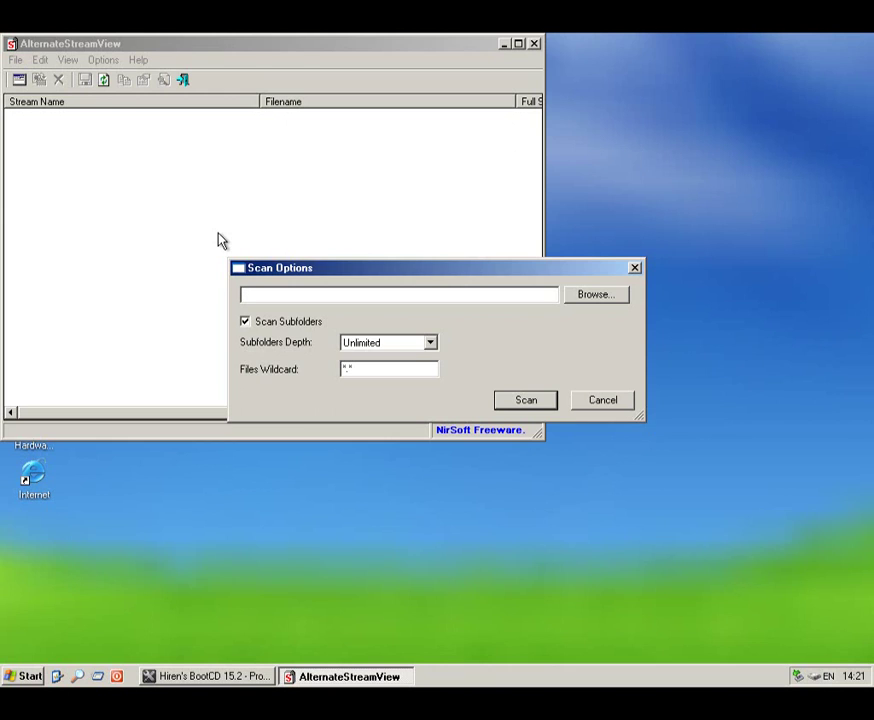
left_click(611, 403)
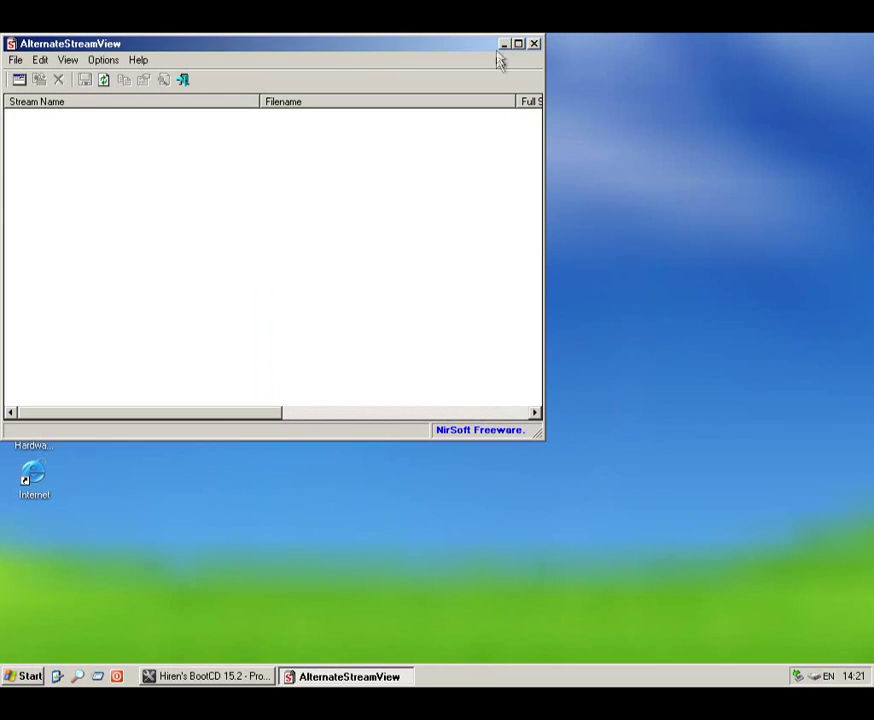
left_click(534, 44)
Launch the FileDisk Mount Tool for ISO/BIN/NRG/MDF/IMA/IMG from the FileSystem category and start its driver.
left_click(98, 107)
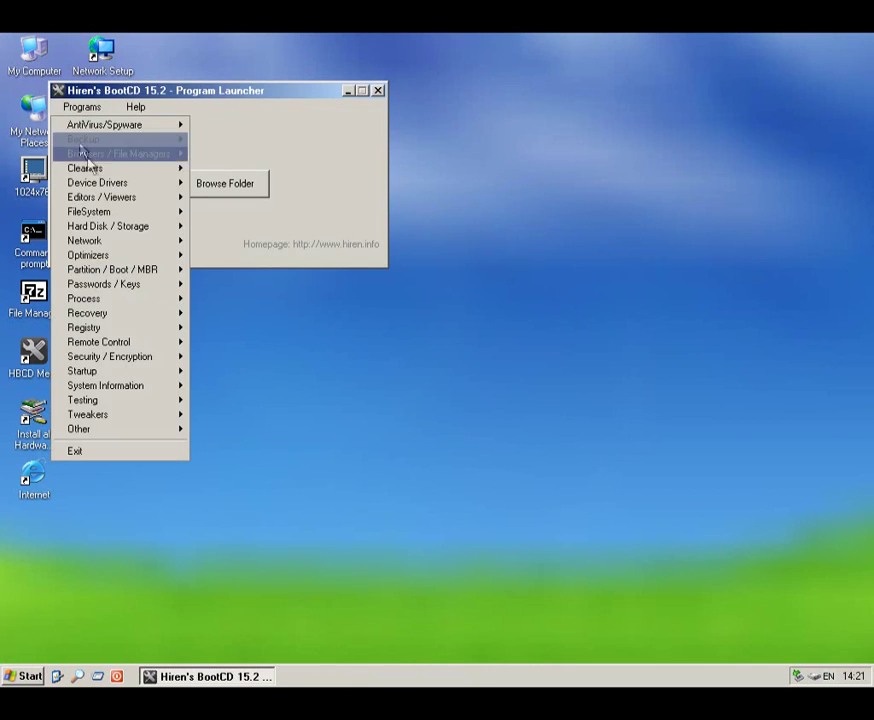
mouse_move(179, 216)
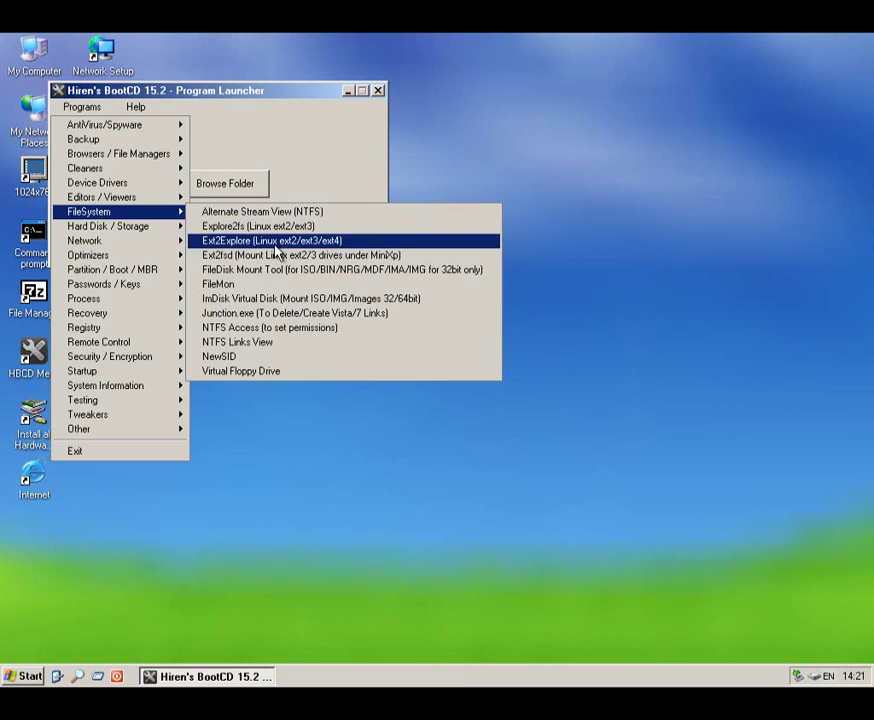
left_click(210, 270)
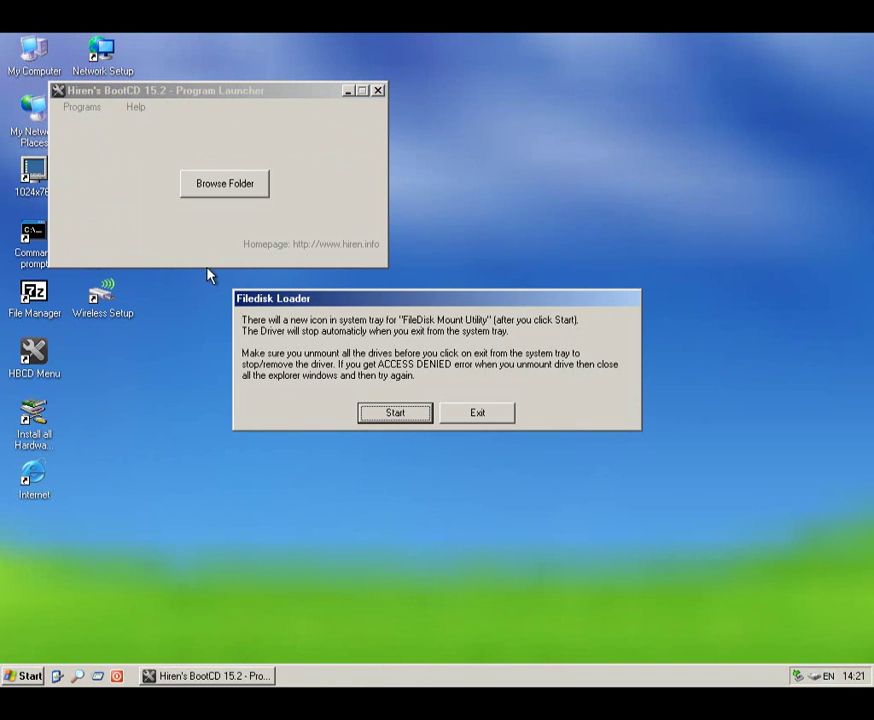
left_click(414, 416)
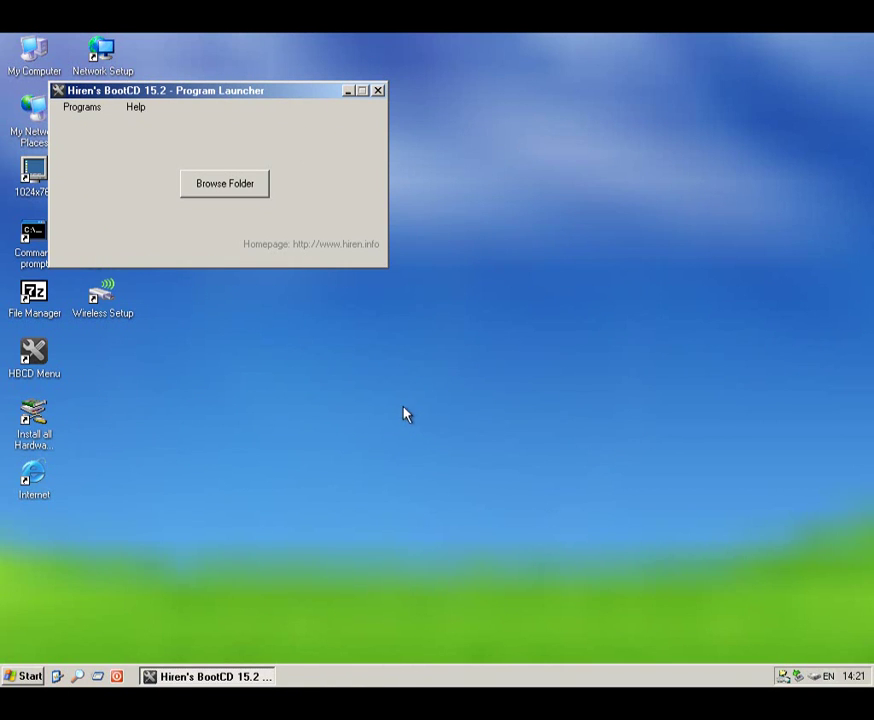
Launch the FileDisk Mount Tool from the FileSystem category again and exit its loader without starting the driver.
left_click_drag(193, 92, 379, 150)
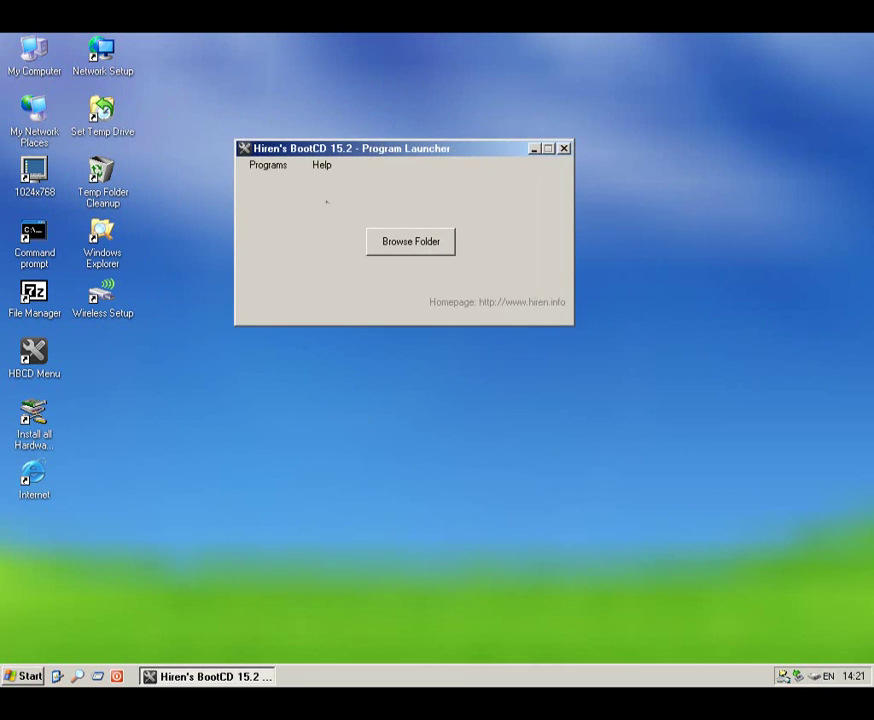
left_click(28, 676)
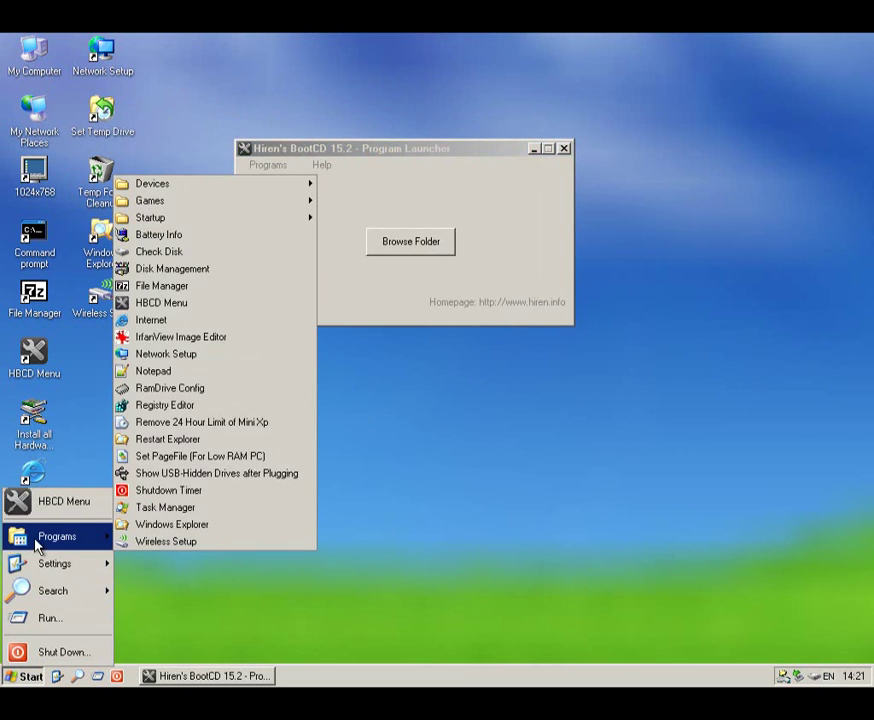
left_click(268, 166)
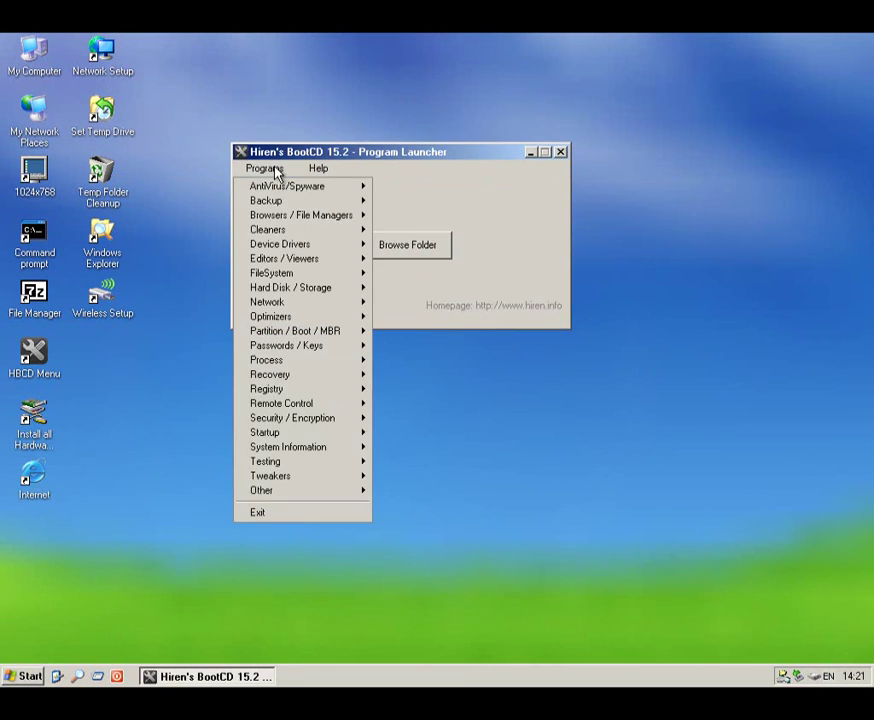
mouse_move(337, 274)
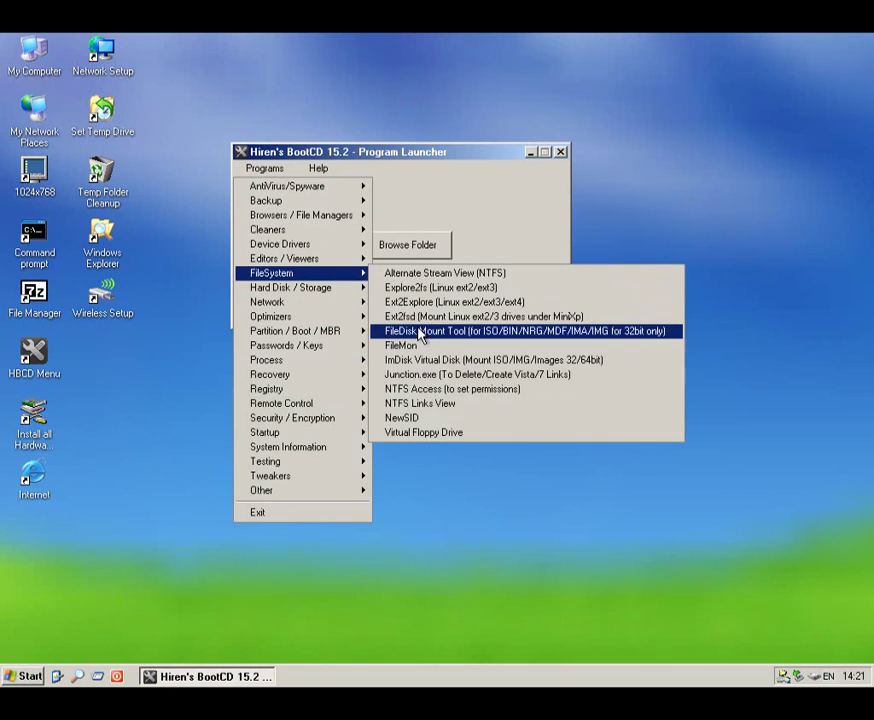
left_click(422, 334)
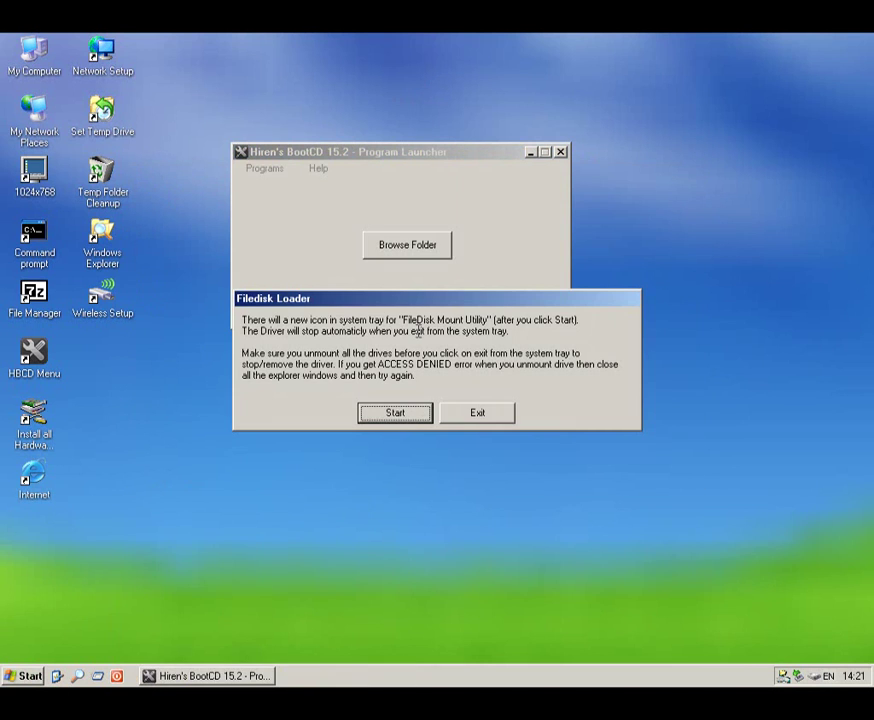
left_click(460, 418)
Launch FileMon from the FileSystem category and reposition its File Monitor window clear of the desktop icons.
left_click(284, 169)
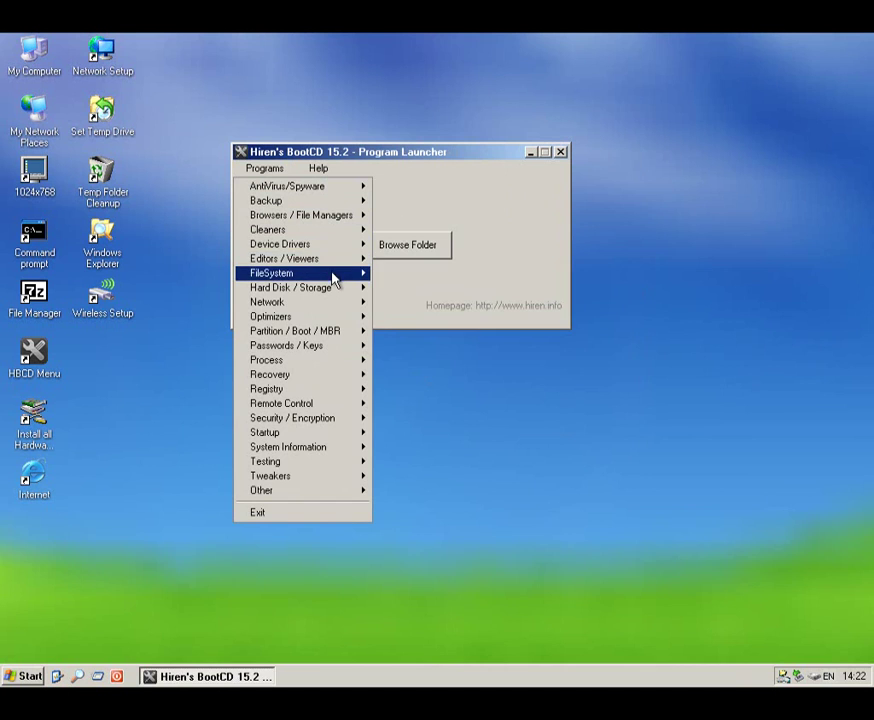
mouse_move(336, 276)
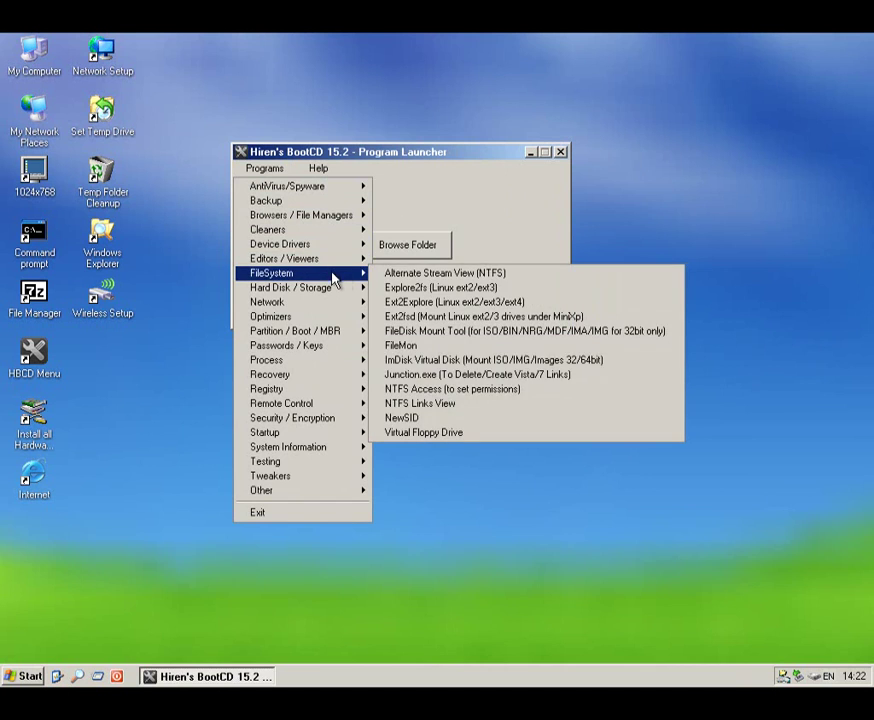
left_click(432, 350)
left_click(425, 397)
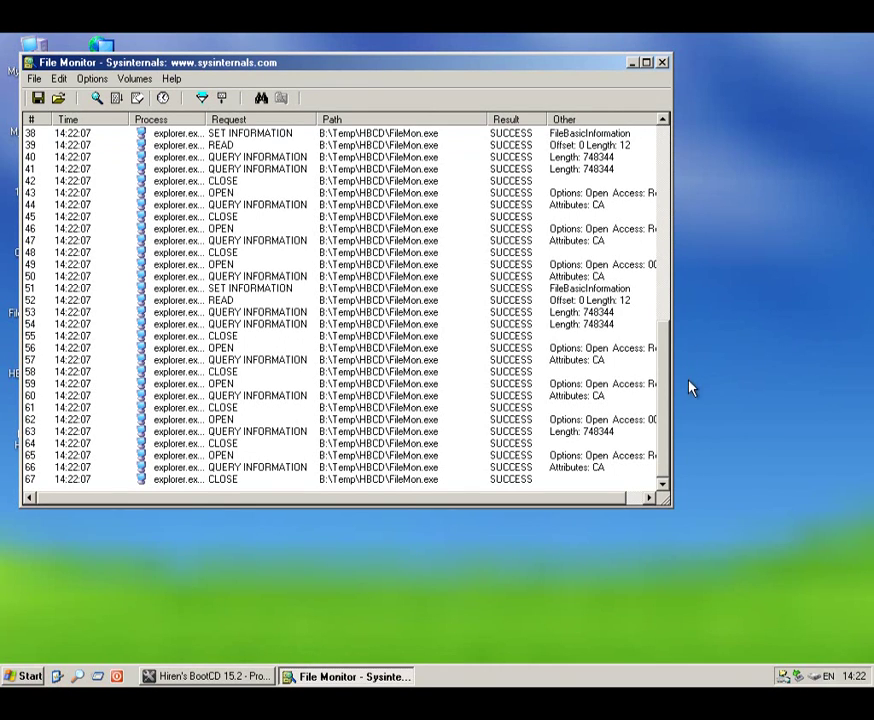
left_click_drag(665, 388, 690, 410)
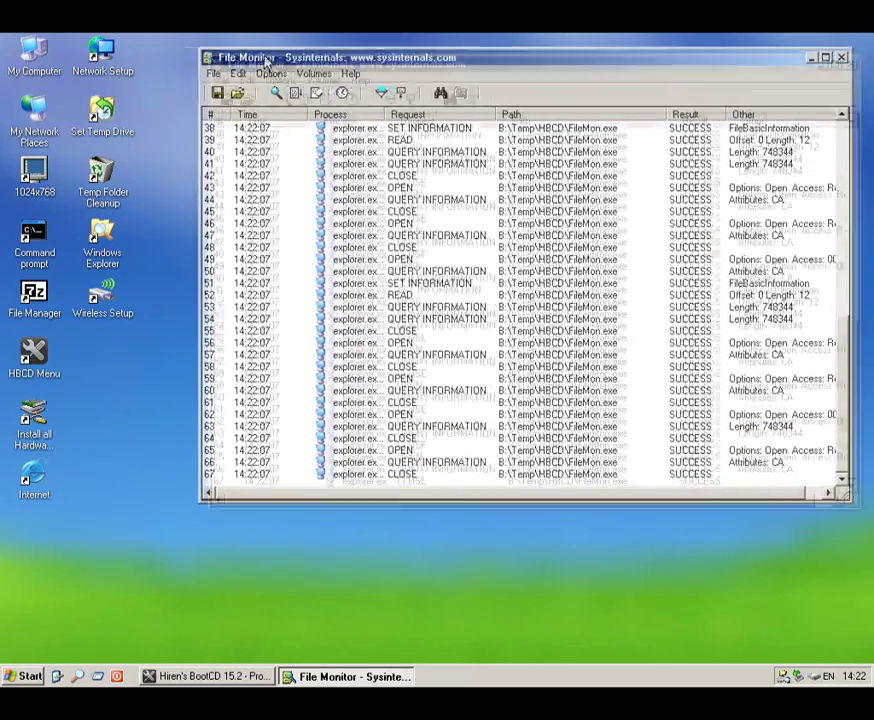
left_click_drag(100, 62, 296, 74)
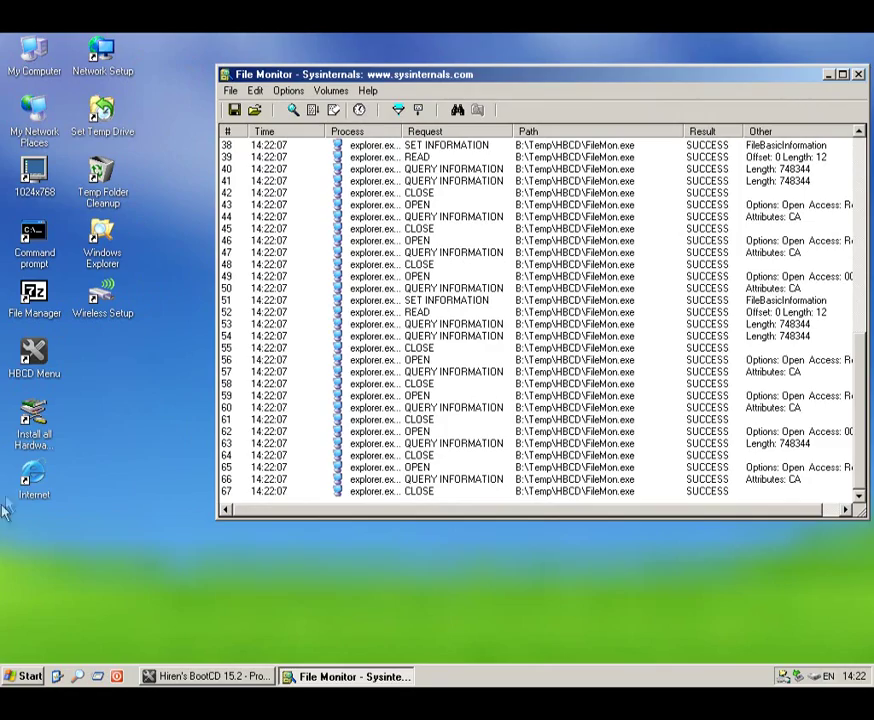
Open the Internet browser from the desktop to generate file activity, dismiss its error dialog and close it.
double_click(40, 478)
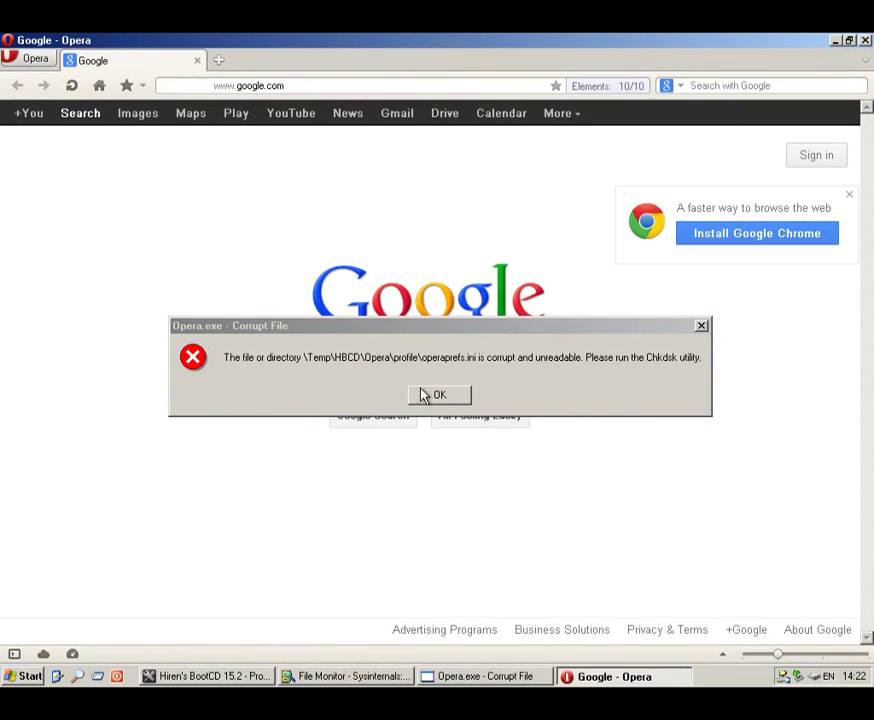
left_click(429, 396)
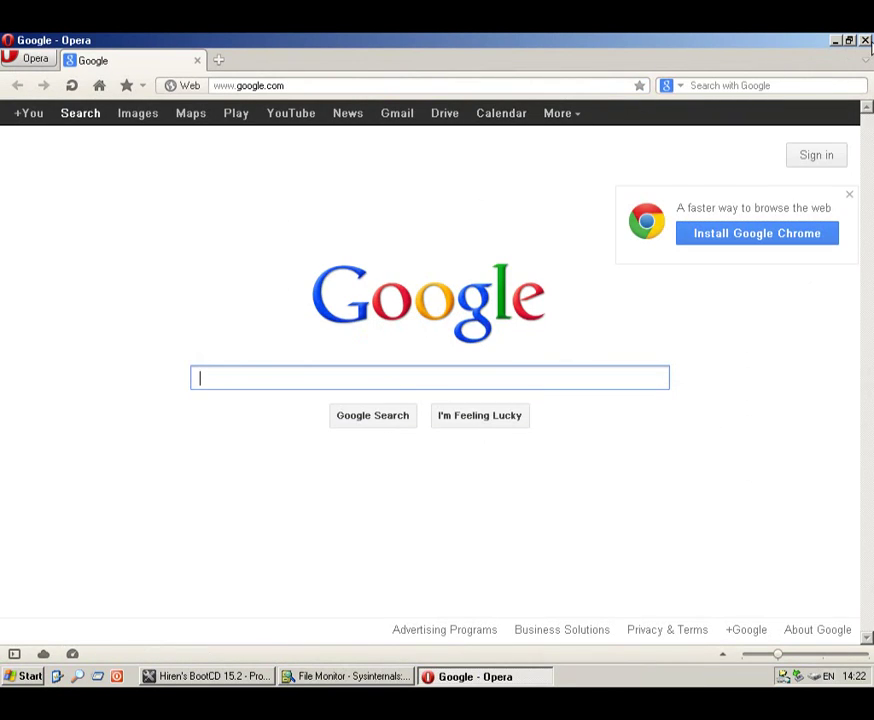
left_click(865, 40)
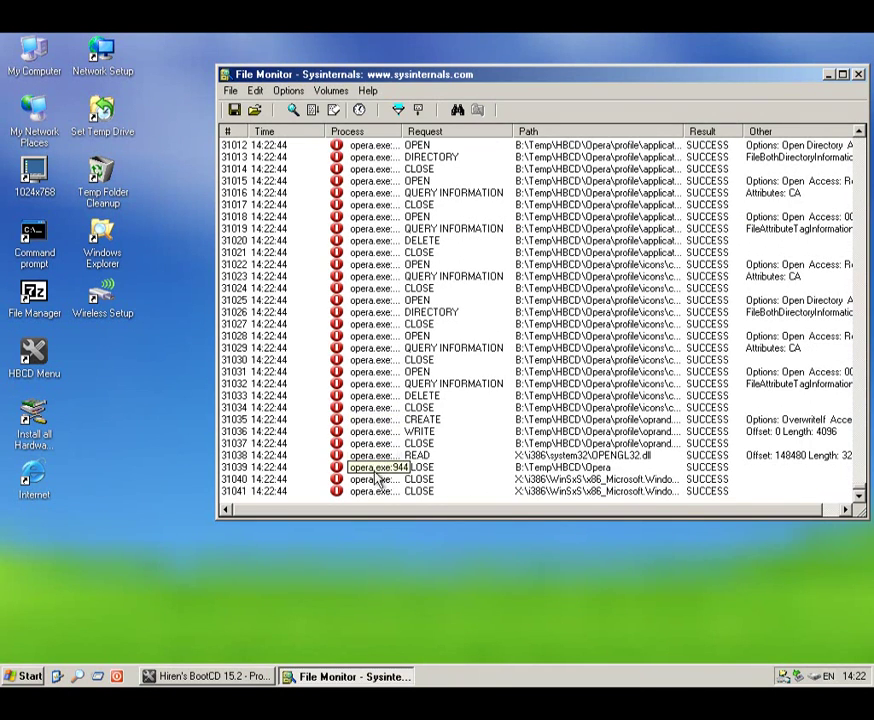
Examine the cmd.exe and opera.exe entries logged in File Monitor, and close it.
left_click_drag(862, 491, 829, 357)
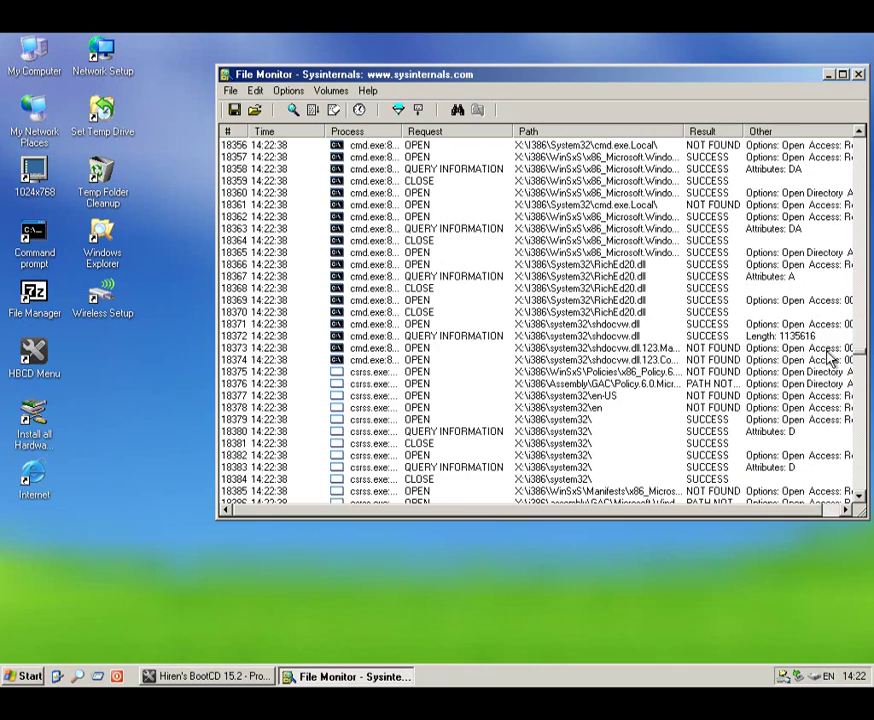
left_click_drag(829, 357, 829, 397)
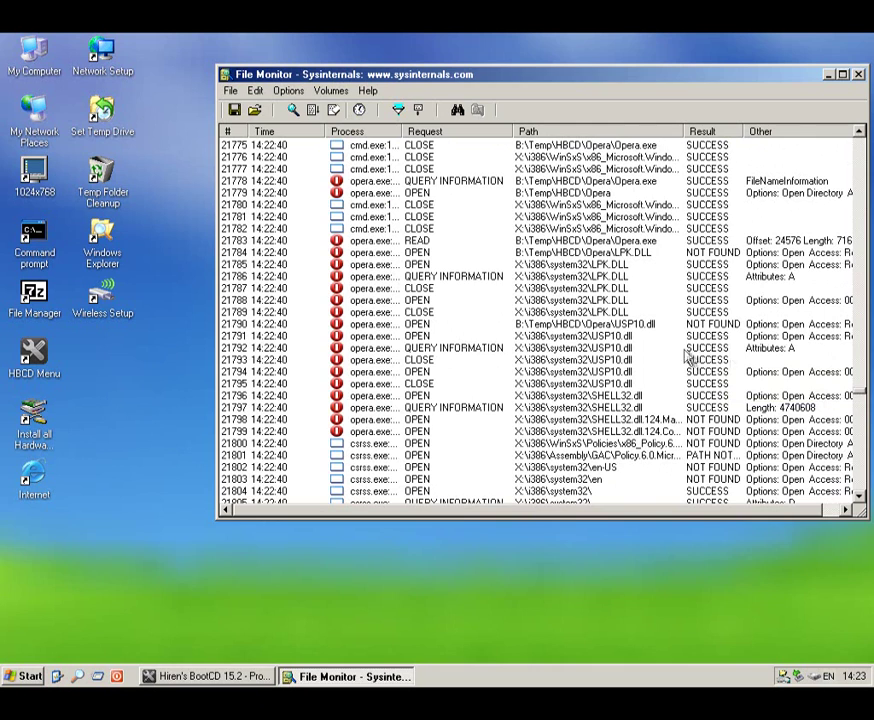
left_click(858, 74)
Launch NTFS Links View from the FileSystem category and close it.
left_click(252, 174)
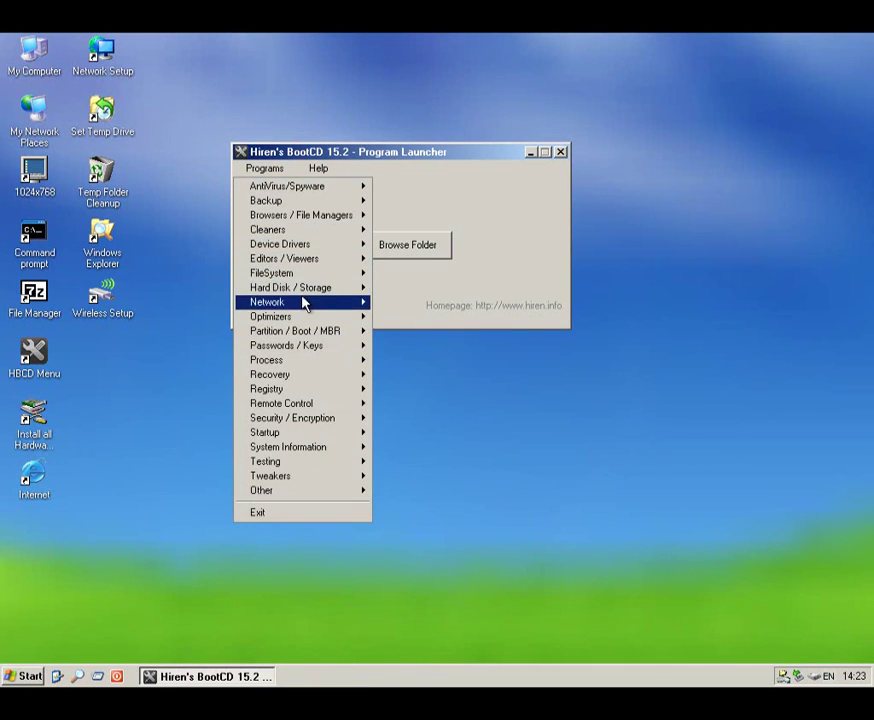
mouse_move(297, 279)
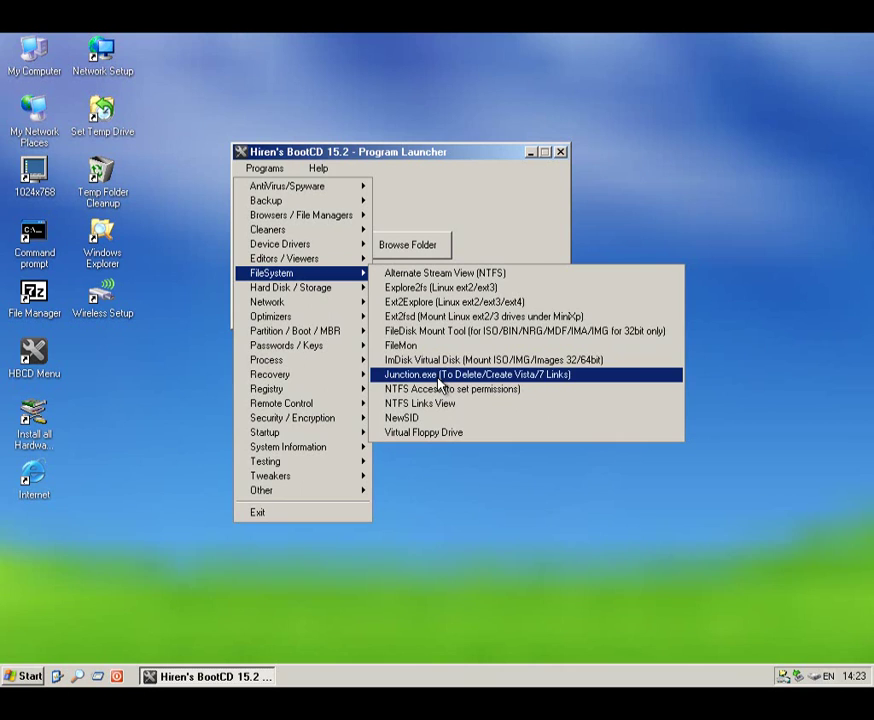
left_click(393, 404)
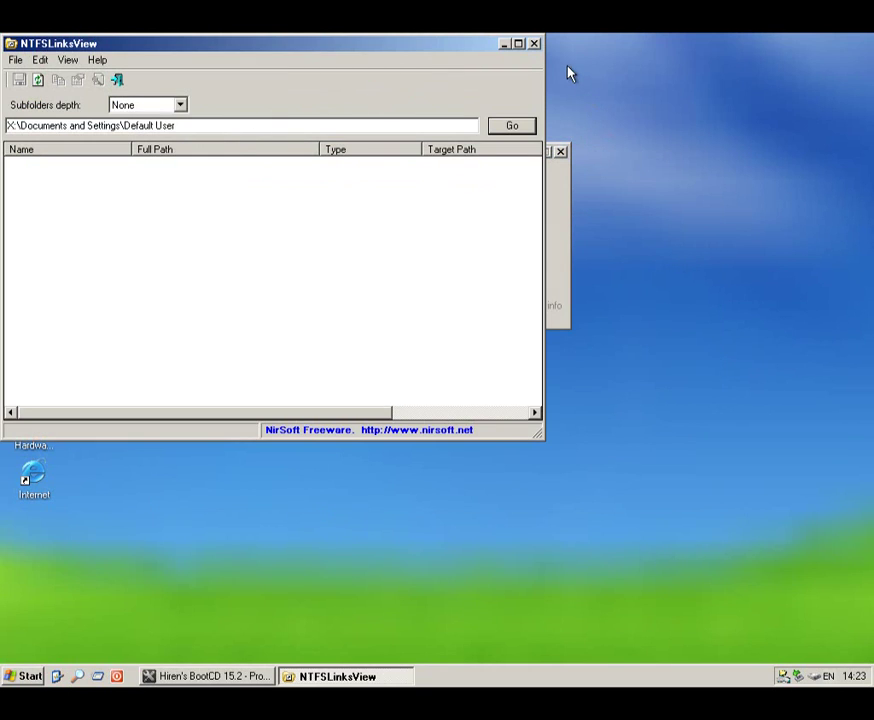
left_click(534, 45)
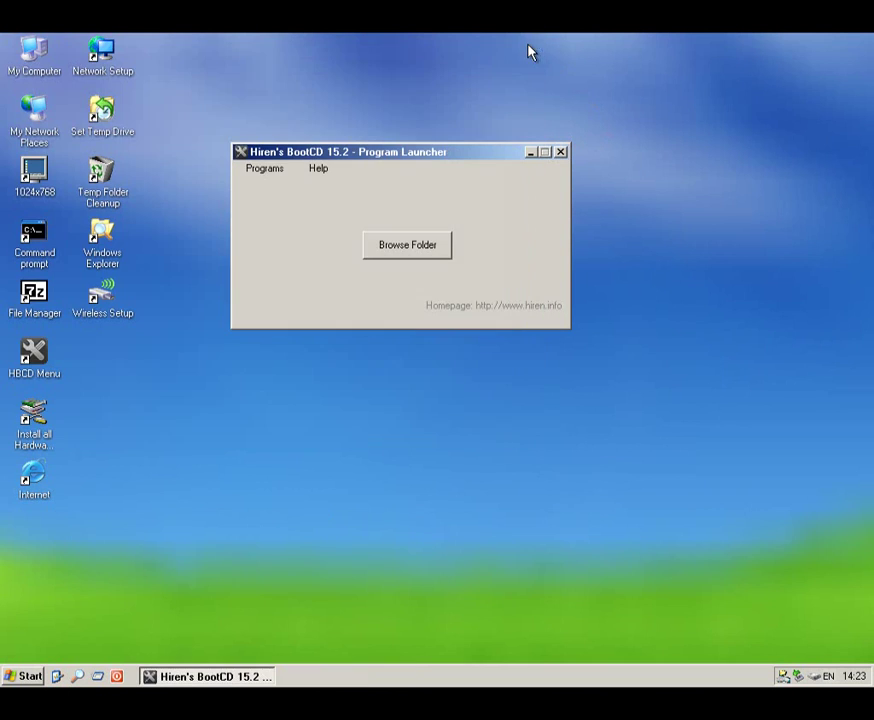
Launch NewSID from the FileSystem category, advance its wizard with Random SID and no computer rename, and cancel before applying.
left_click(264, 168)
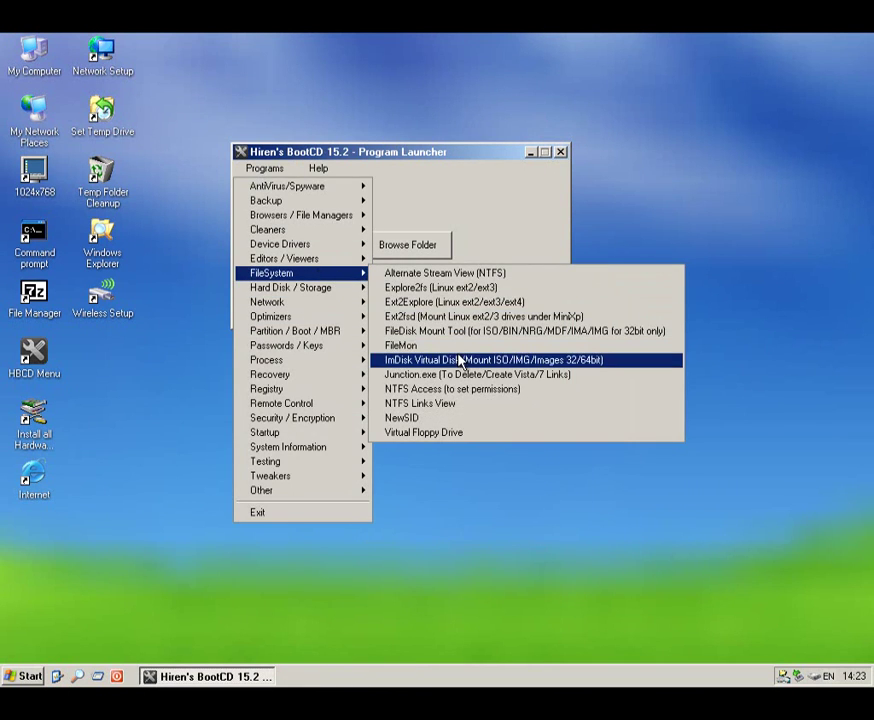
left_click(438, 418)
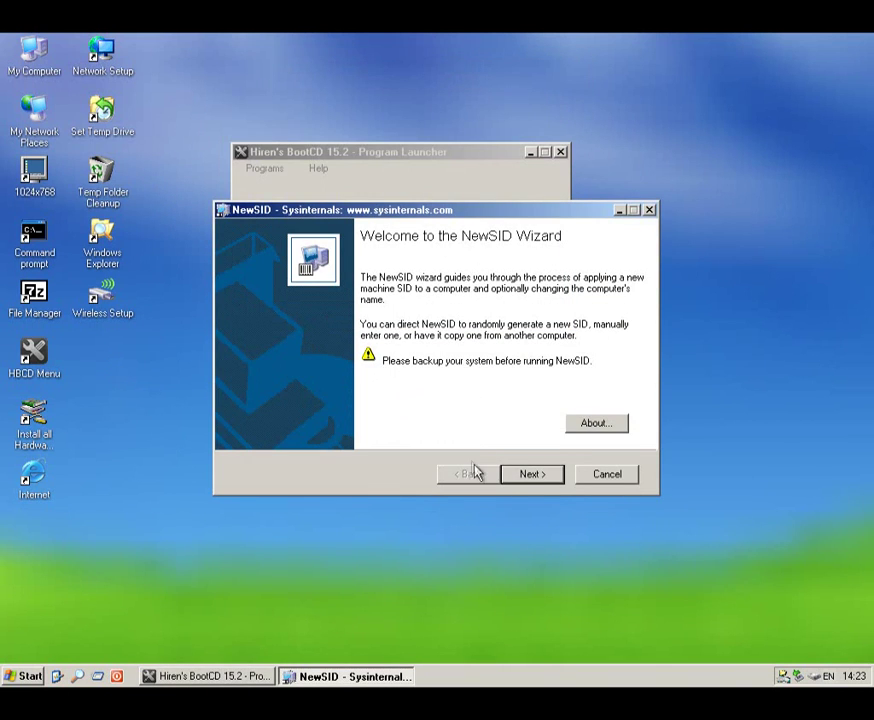
left_click(524, 482)
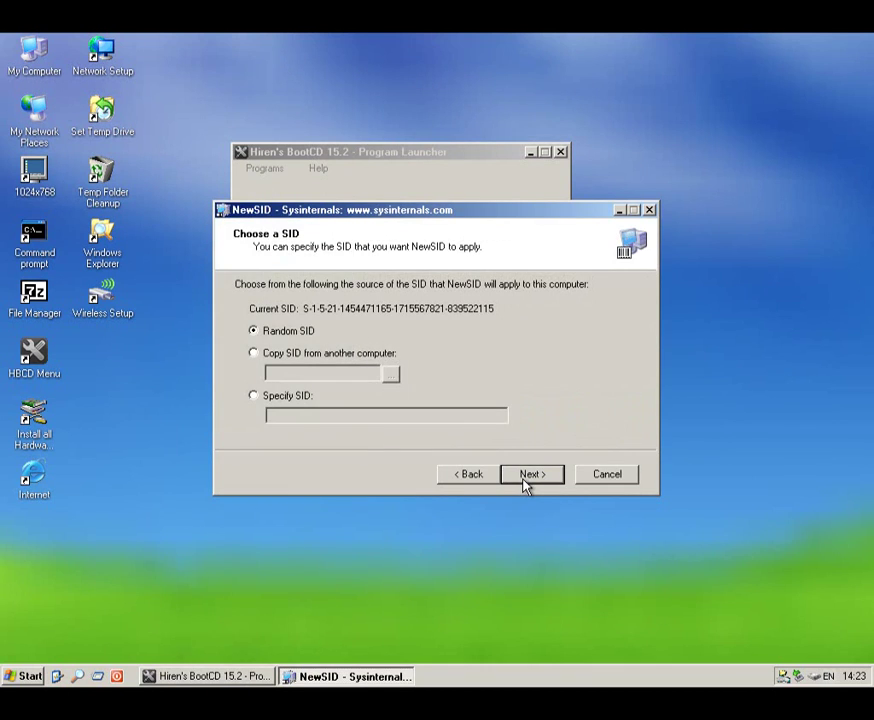
left_click(527, 476)
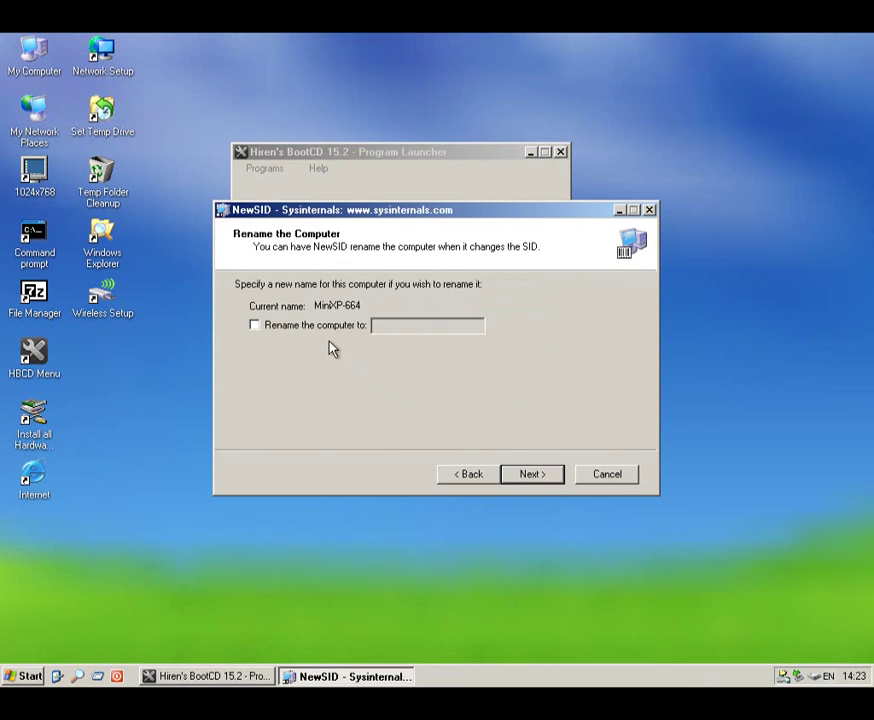
left_click(529, 475)
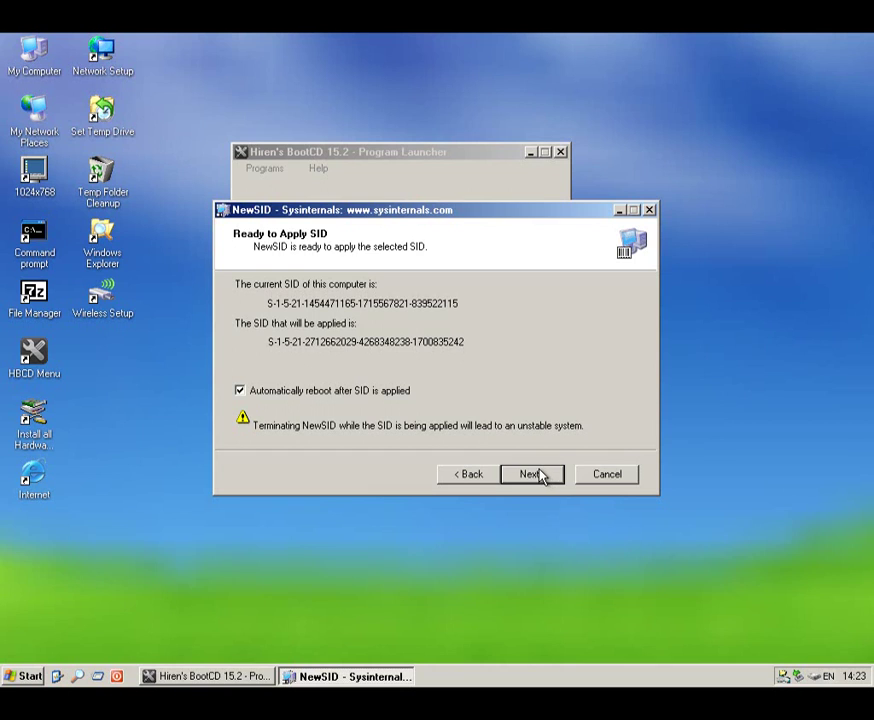
left_click(591, 476)
left_click(408, 393)
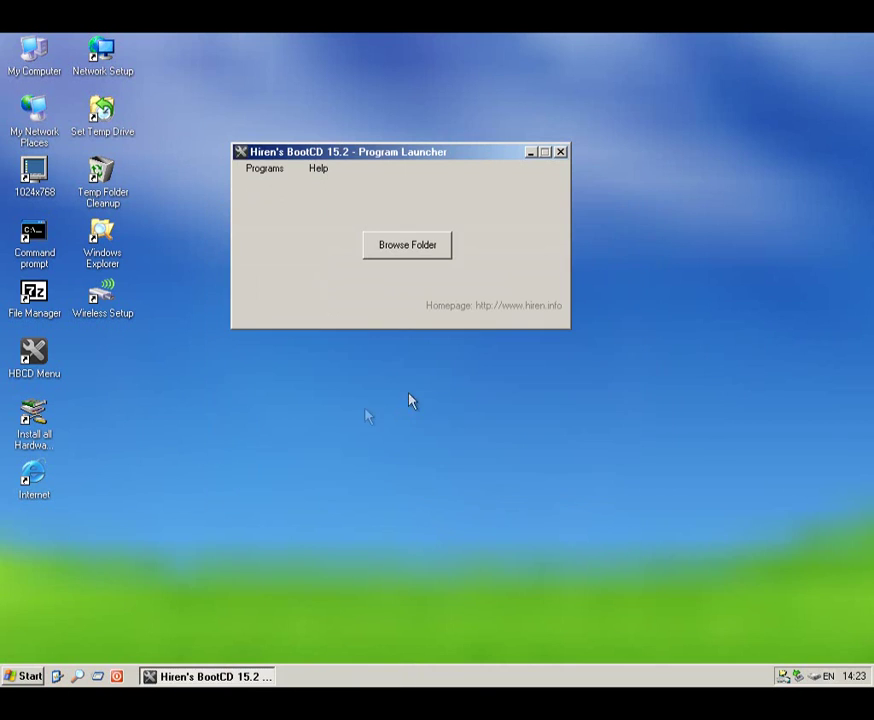
Try to launch CrystalDiskInfo (HDD/SSD SMART info) from the Hard Disk / Storage category and cancel its Main.html file download.
left_click(265, 167)
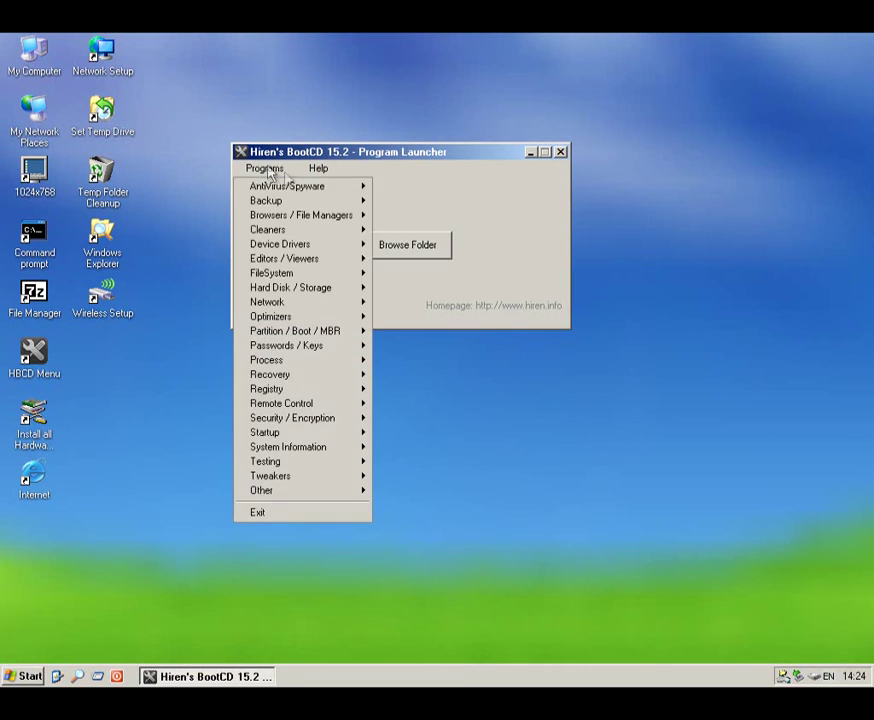
mouse_move(323, 293)
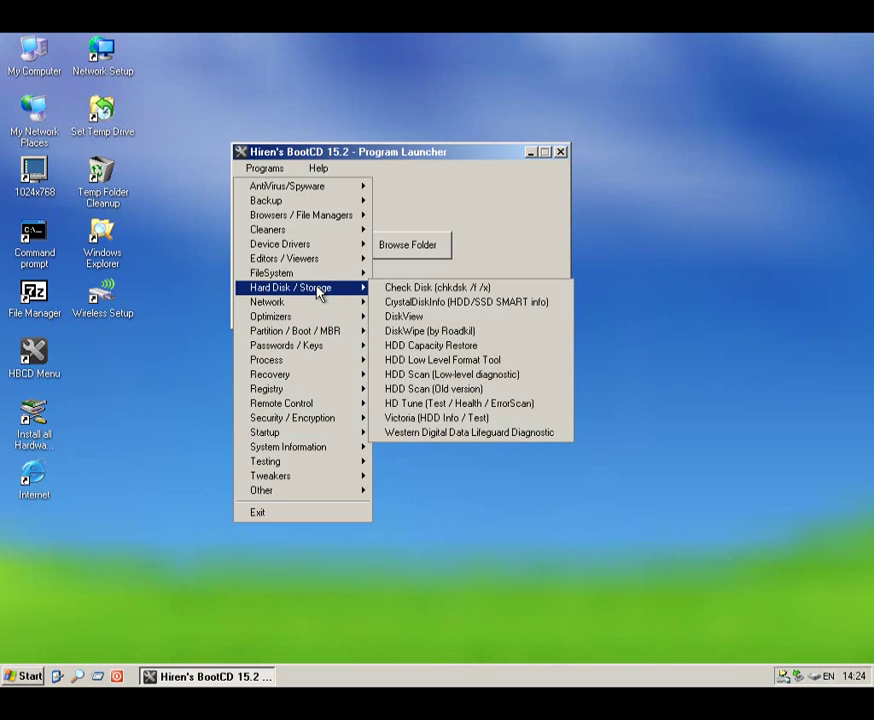
left_click(464, 306)
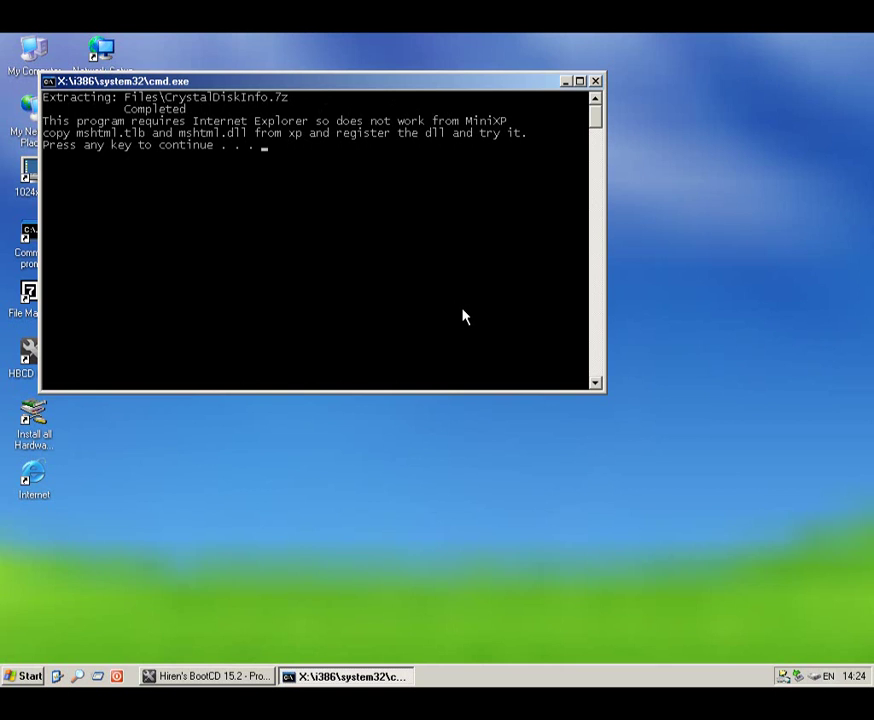
key("Return")
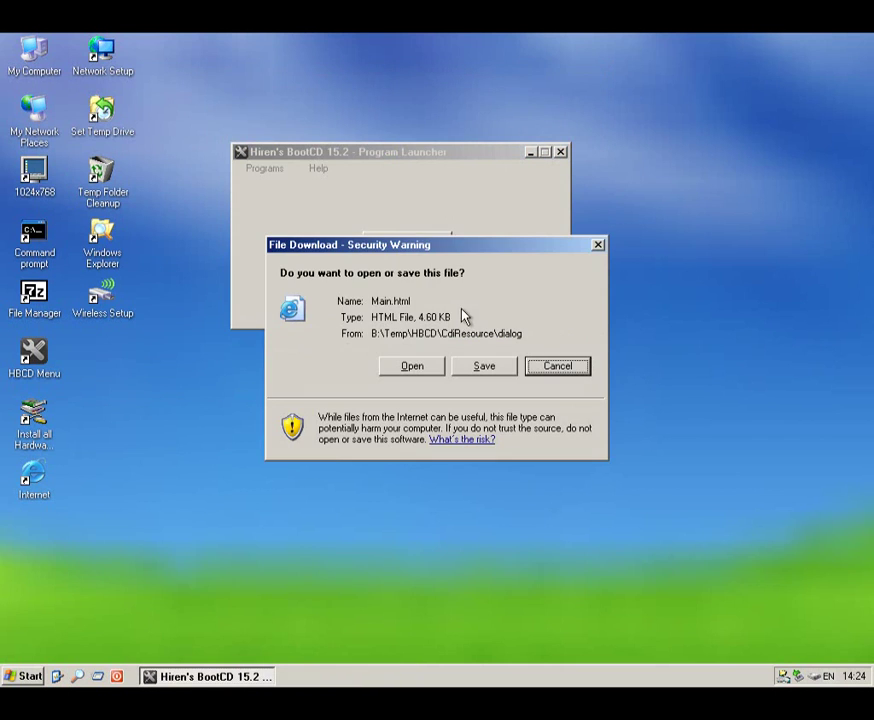
left_click(545, 367)
Launch DiskView from the Hard Disk / Storage category, browse drive D: for a file to highlight and cancel the selection.
left_click(265, 168)
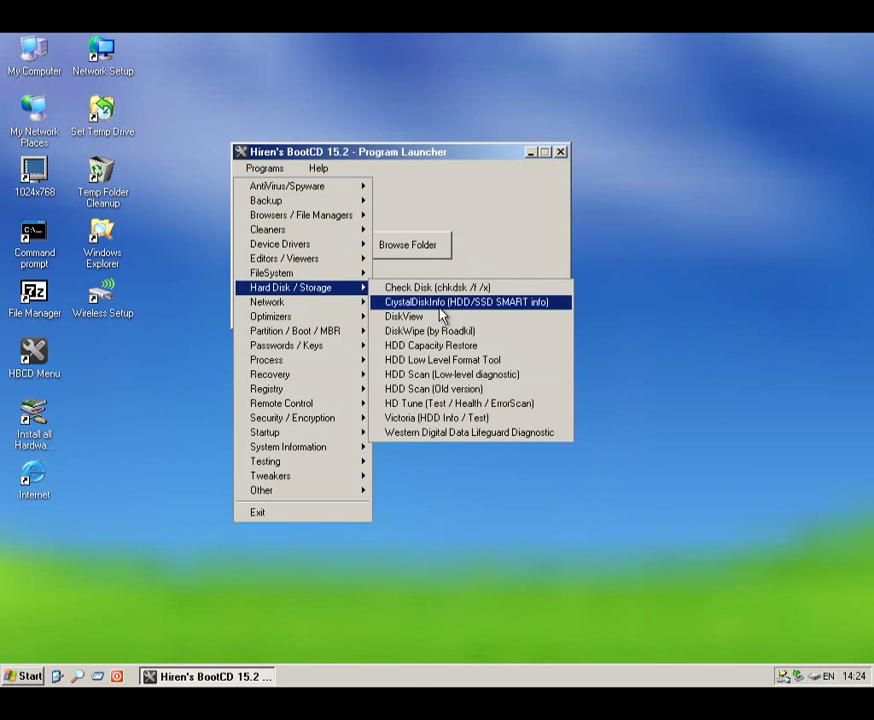
left_click(441, 318)
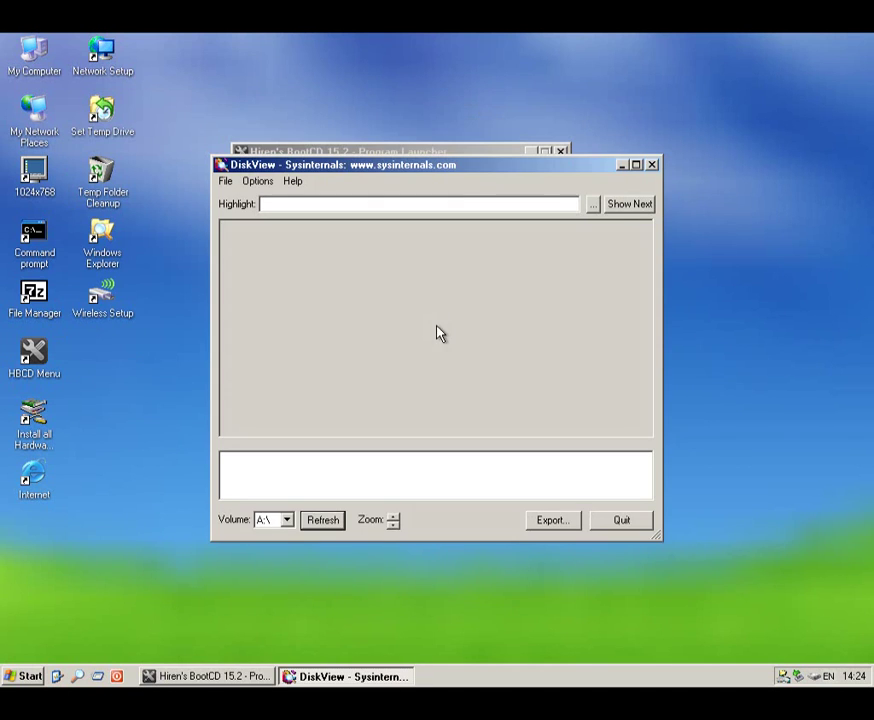
left_click(592, 204)
left_click(278, 366)
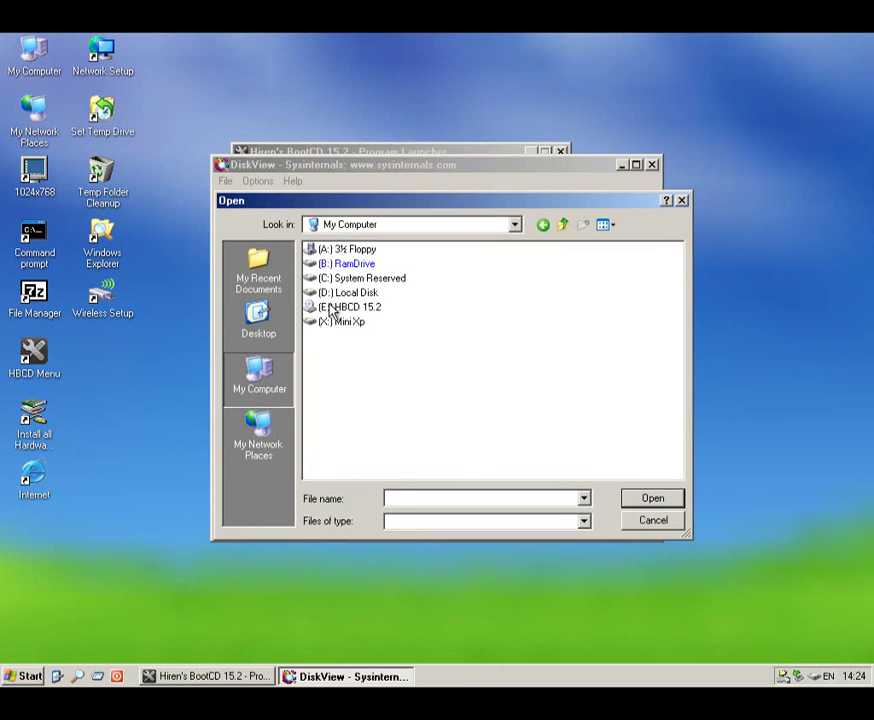
left_click(358, 279)
double_click(352, 294)
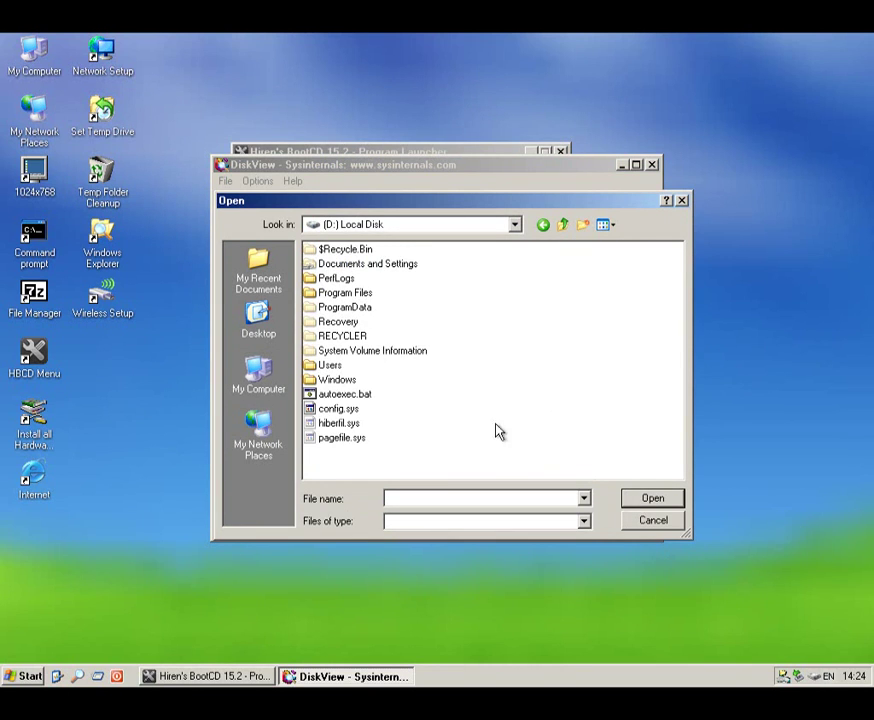
left_click(330, 380)
left_click(453, 522)
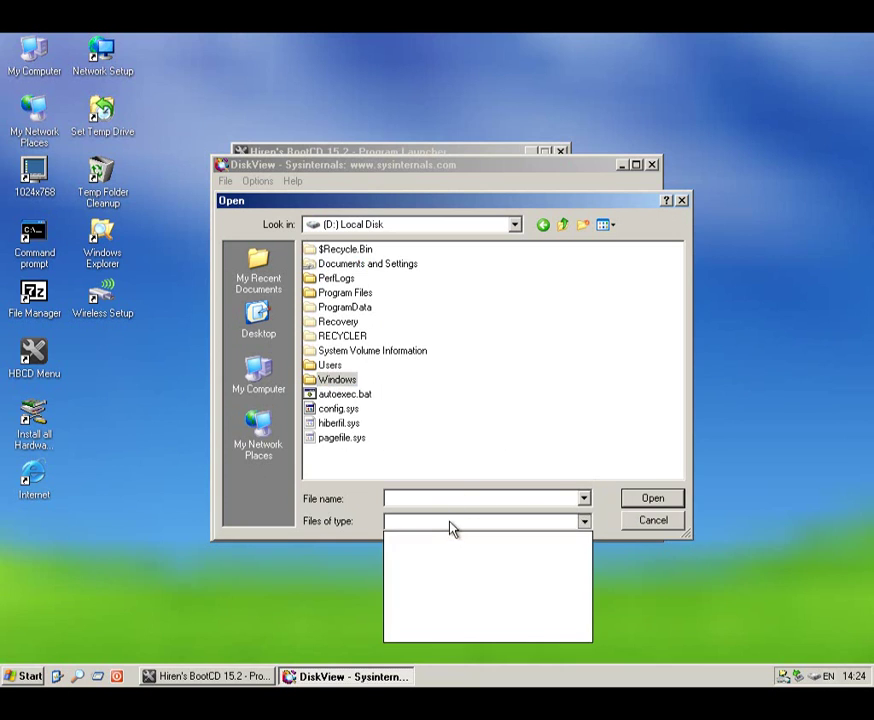
left_click(464, 533)
left_click(640, 521)
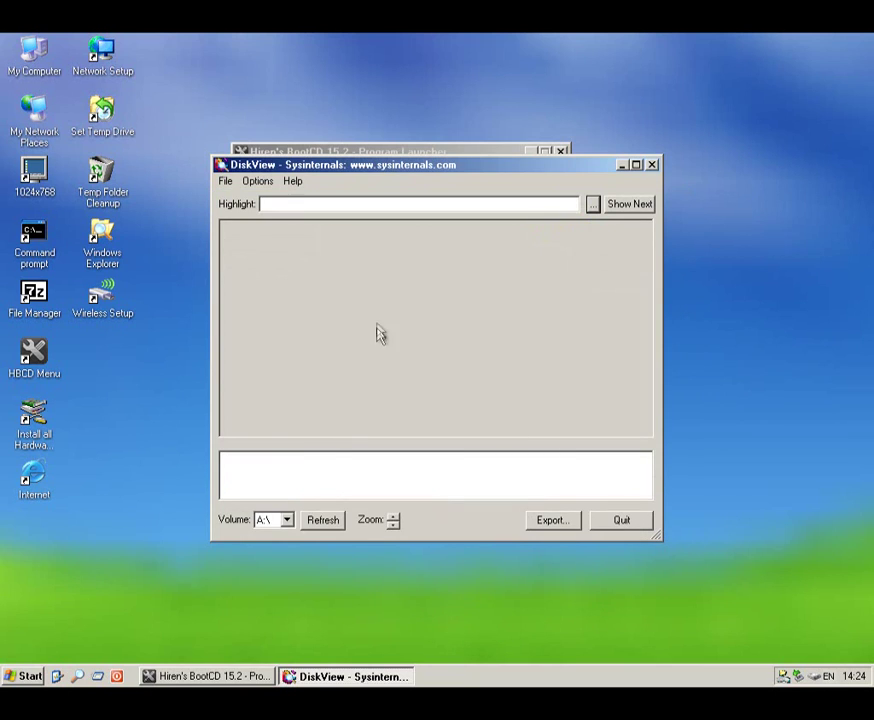
Scan volume D:\ in DiskView and quit the tool while the scan is in progress.
left_click(272, 520)
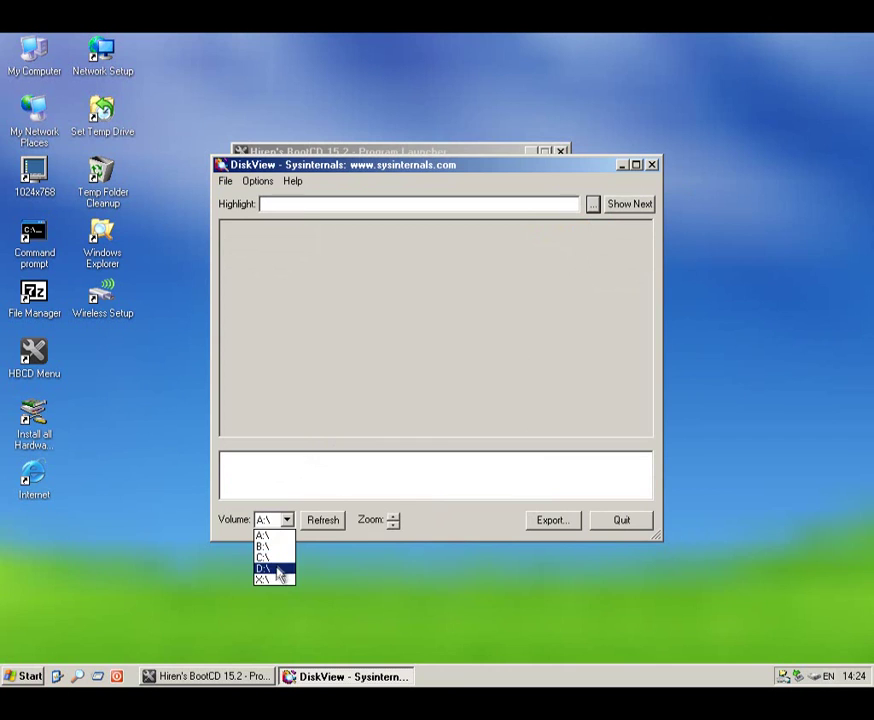
left_click(268, 568)
left_click(321, 526)
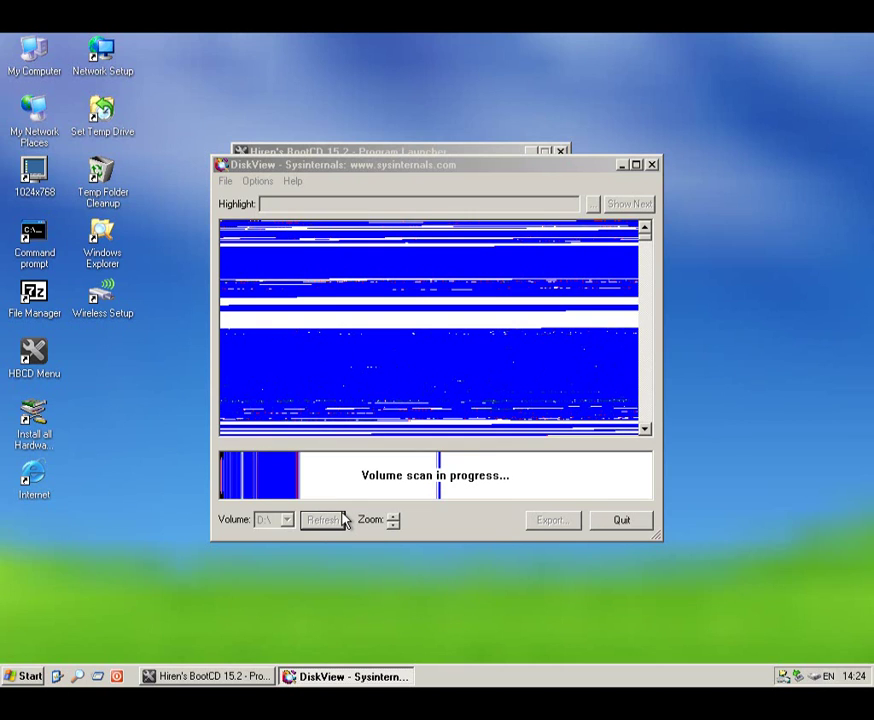
left_click(602, 522)
Launch DiskWipe (by Roadkil) from the Hard Disk / Storage category and close it.
left_click(264, 170)
mouse_move(302, 290)
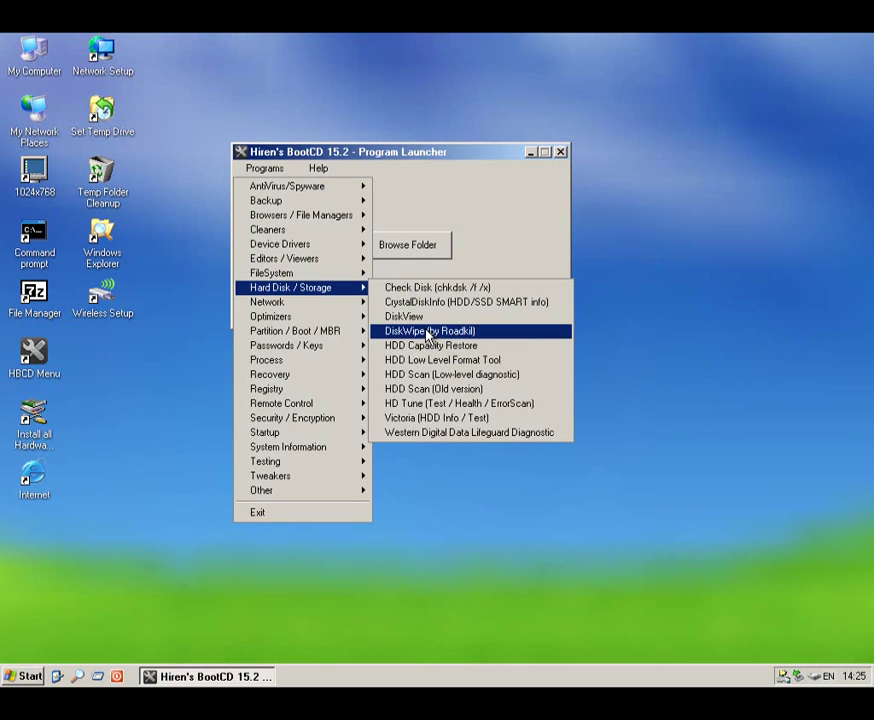
left_click(430, 331)
left_click(318, 477)
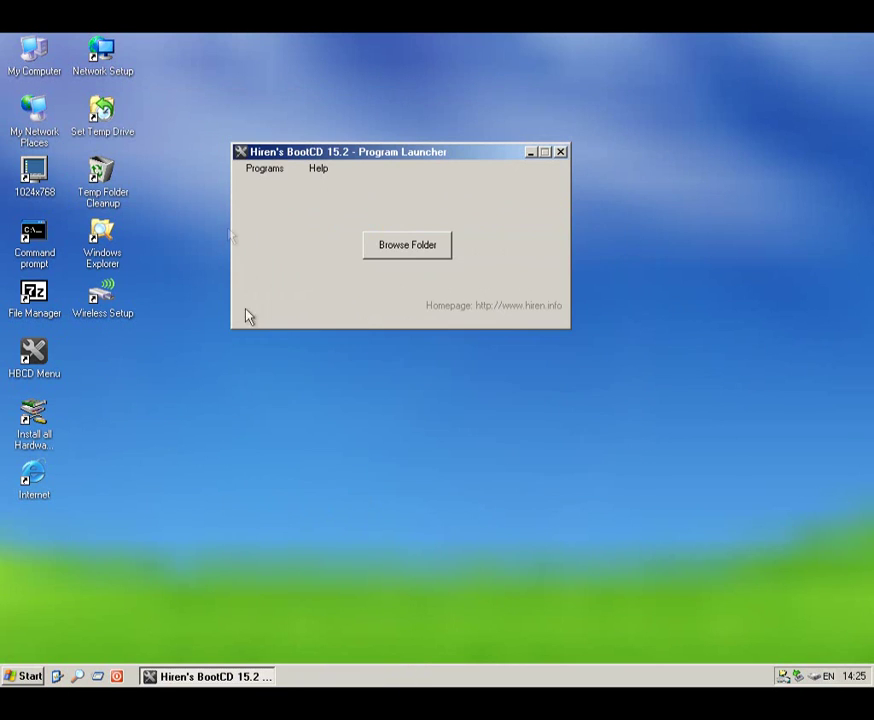
Launch HDD Capacity Restore from the Hard Disk / Storage category and close its console window.
left_click(263, 168)
mouse_move(320, 288)
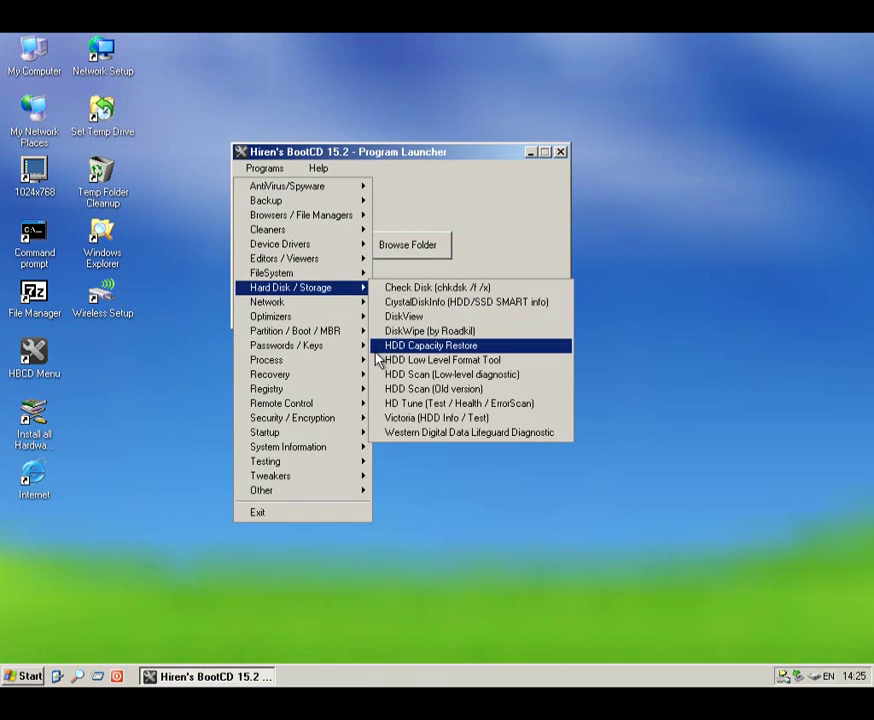
left_click(380, 346)
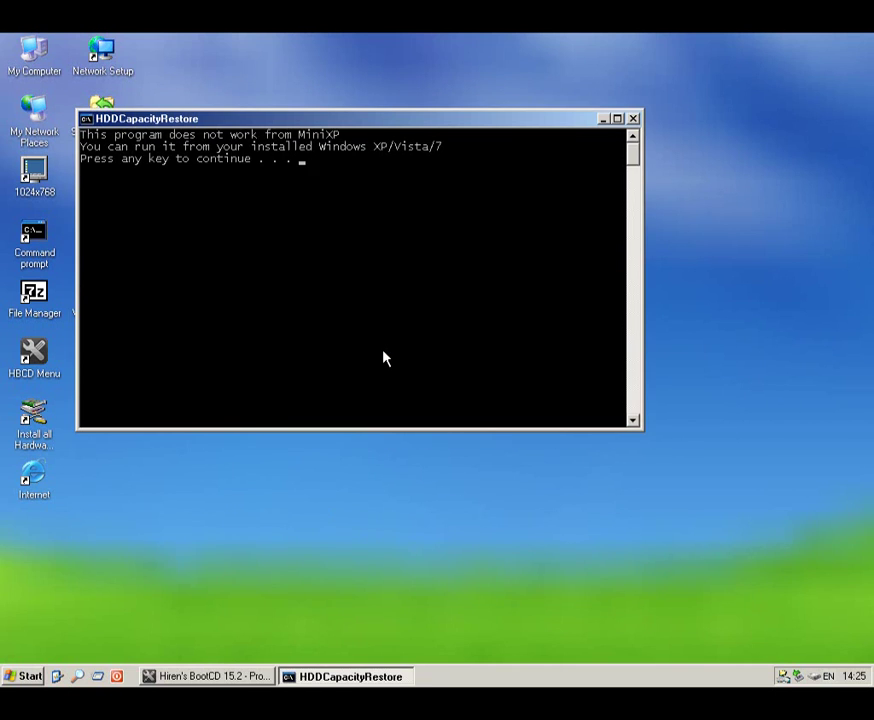
left_click(634, 118)
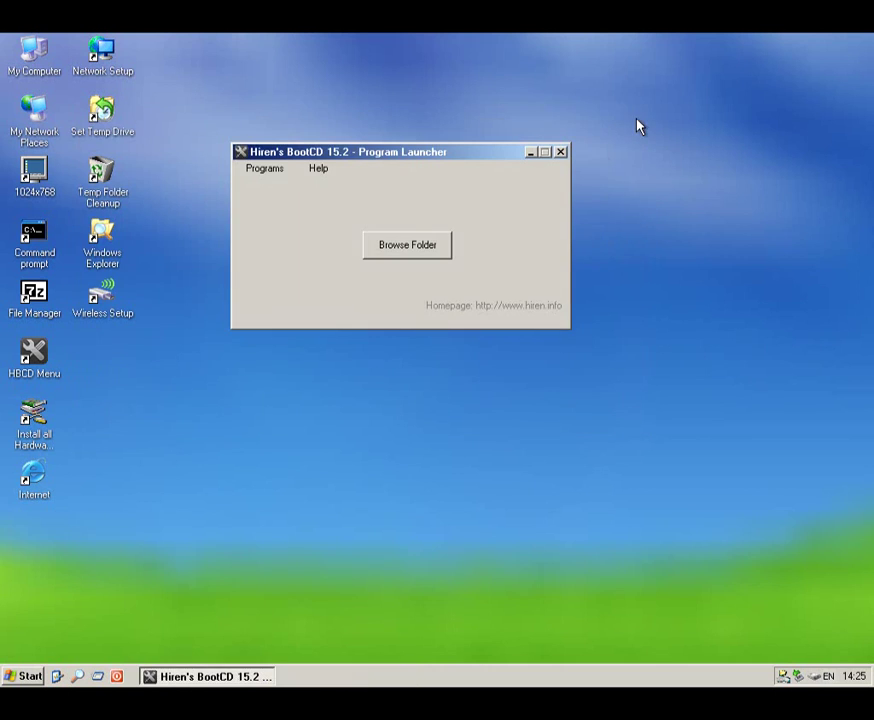
Launch HDD Low Level Format Tool from the Hard Disk / Storage category and close it without choosing a drive.
left_click(280, 170)
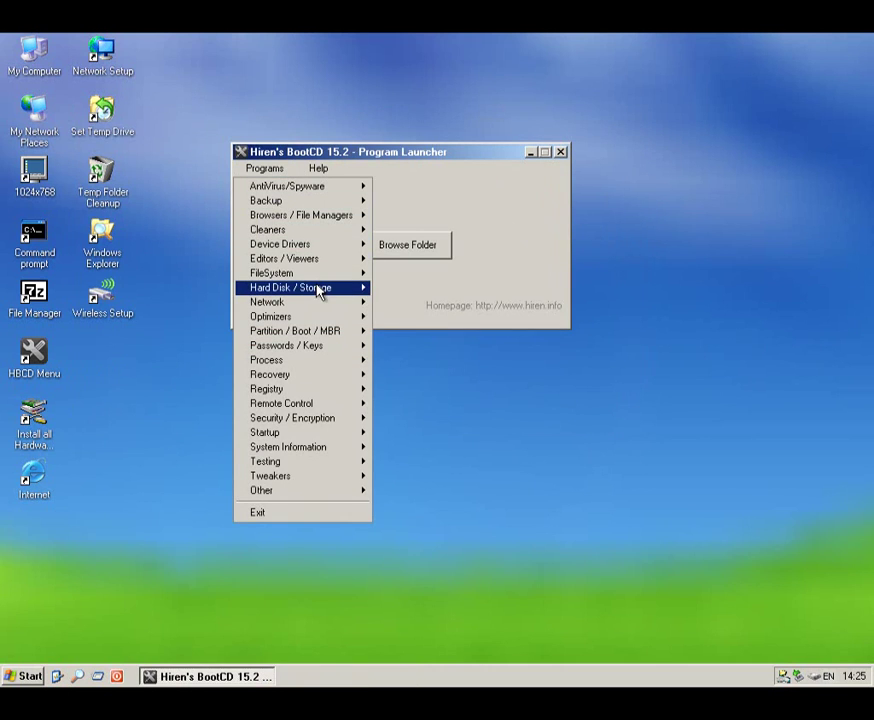
mouse_move(318, 288)
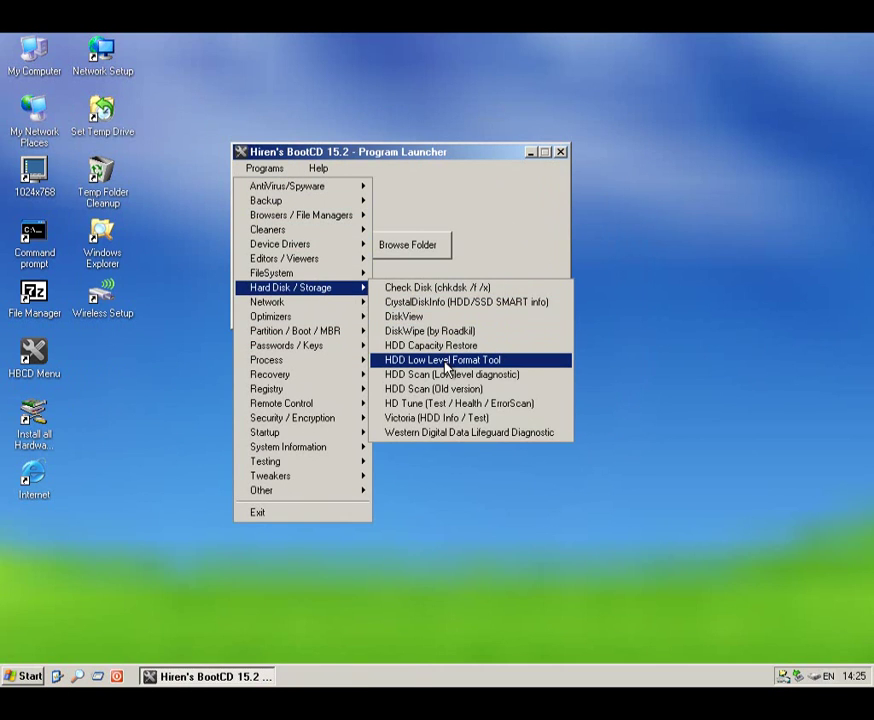
left_click(444, 362)
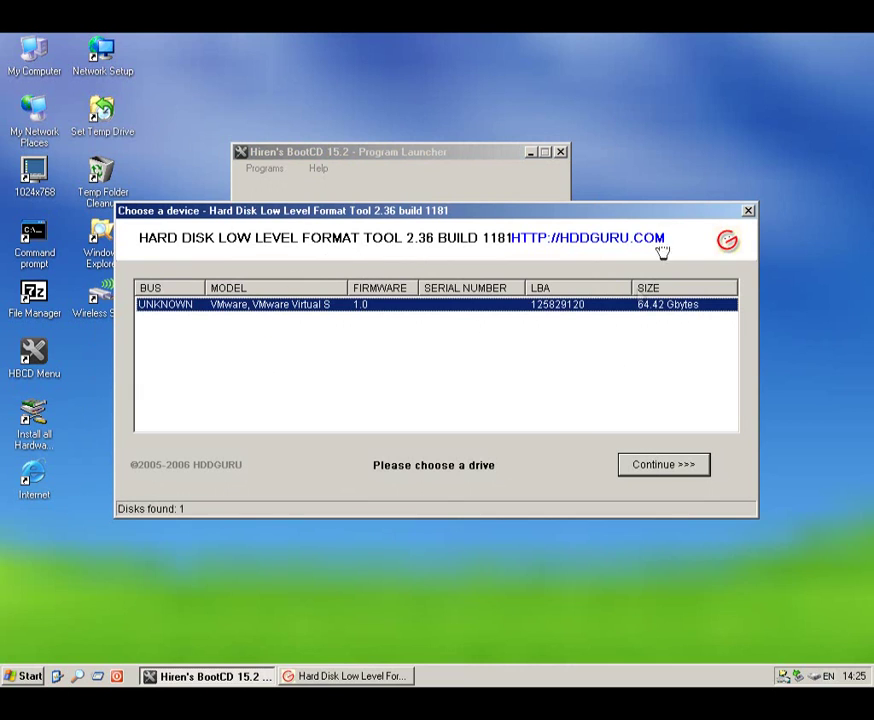
left_click(749, 213)
Launch HDD Scan (Low-level diagnostic) from the Hard Disk / Storage category and check its list of selectable drives.
left_click(264, 168)
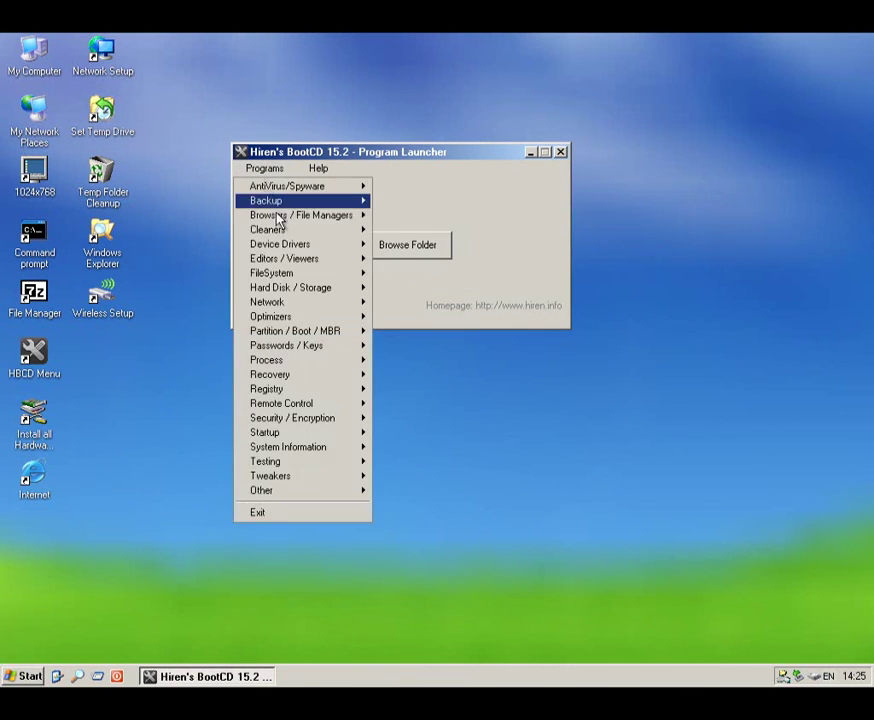
mouse_move(320, 287)
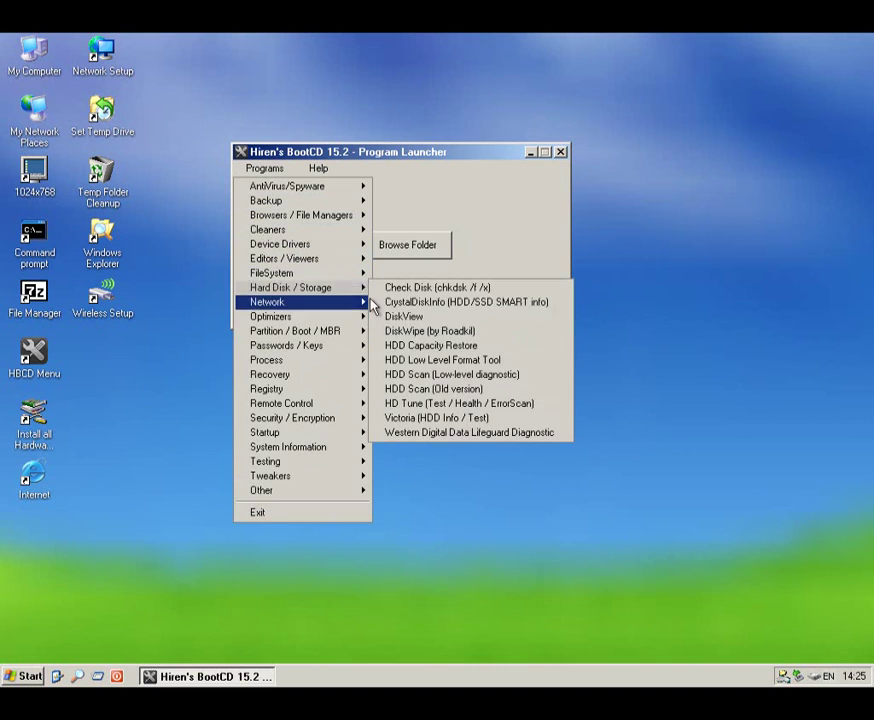
left_click(412, 378)
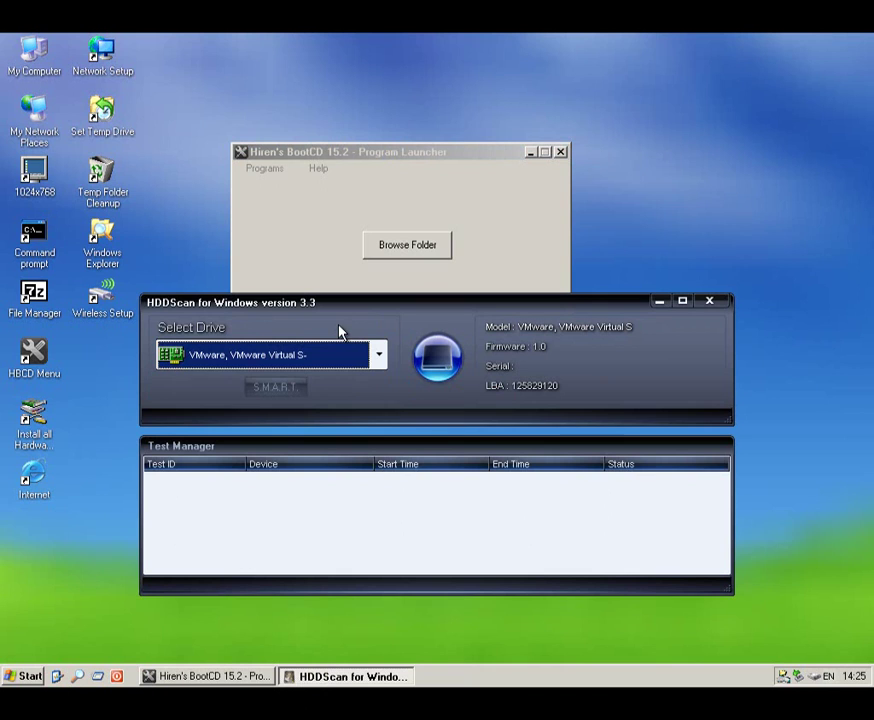
left_click(320, 364)
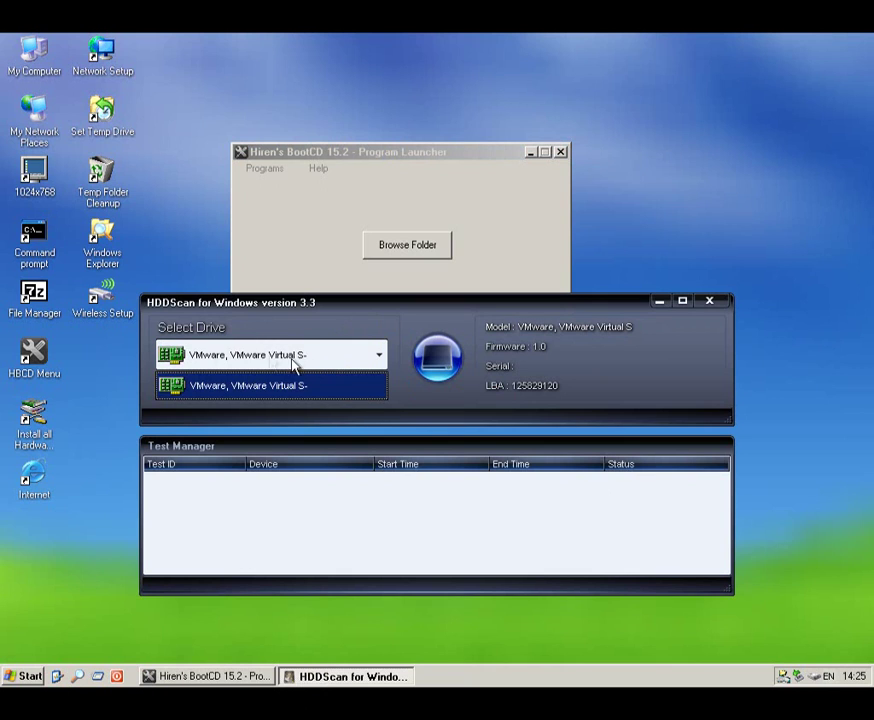
left_click(238, 360)
Add a Verify surface test for the VMware drive in HDDScan and select its entry in the test list.
left_click(450, 362)
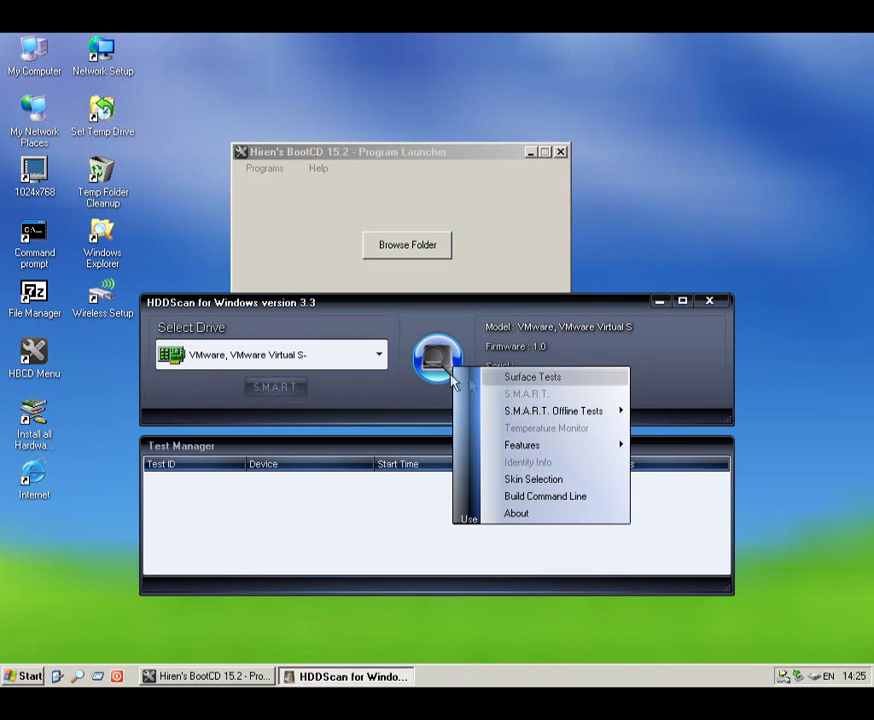
left_click(513, 378)
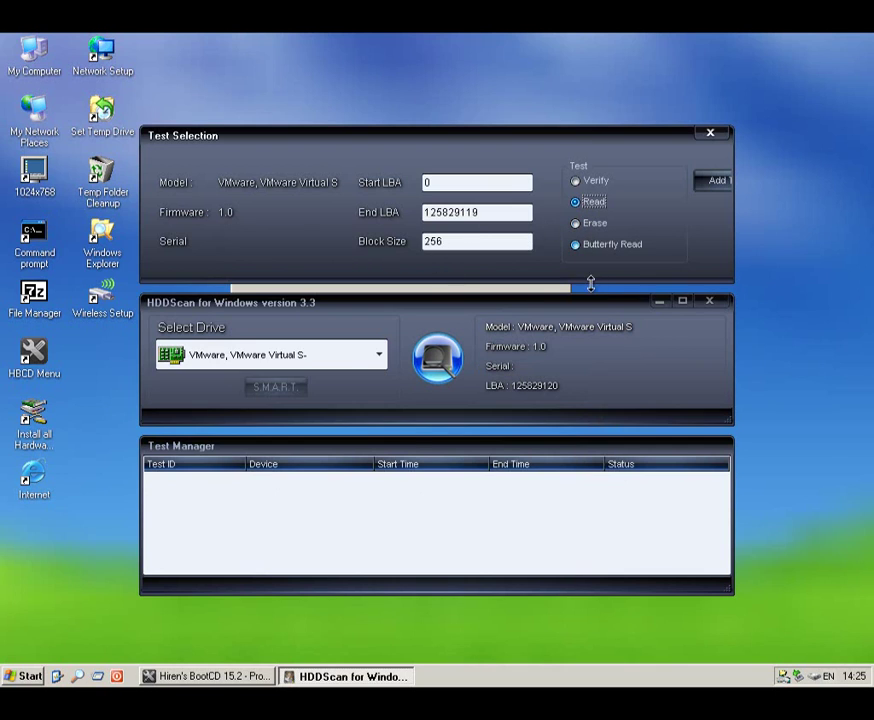
left_click(575, 182)
left_click(716, 184)
left_click(479, 479)
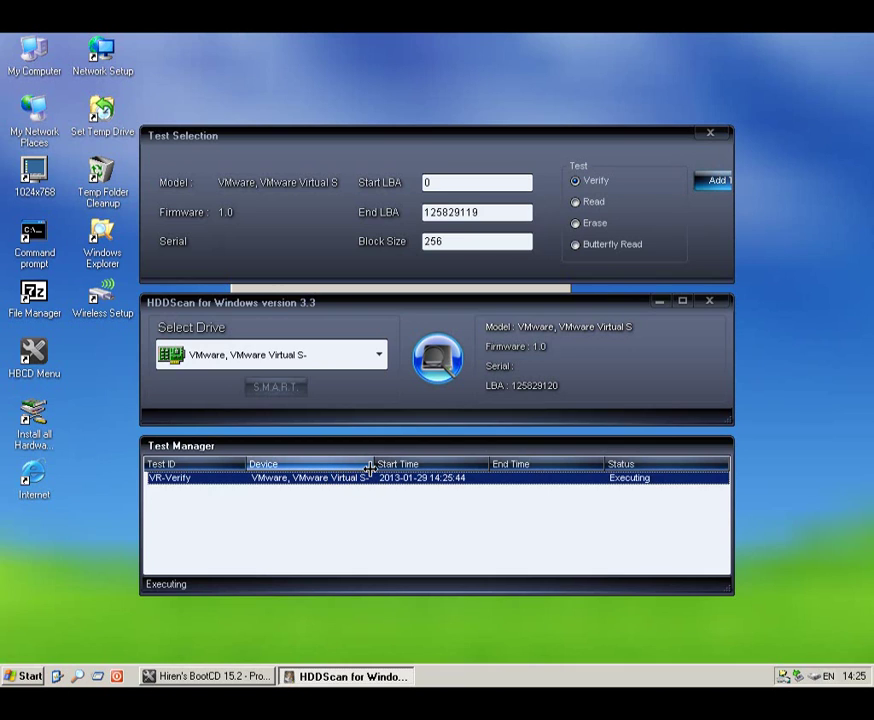
Look over the running test and the available drive functions in HDDScan, and close the test selection and the program.
left_click(280, 396)
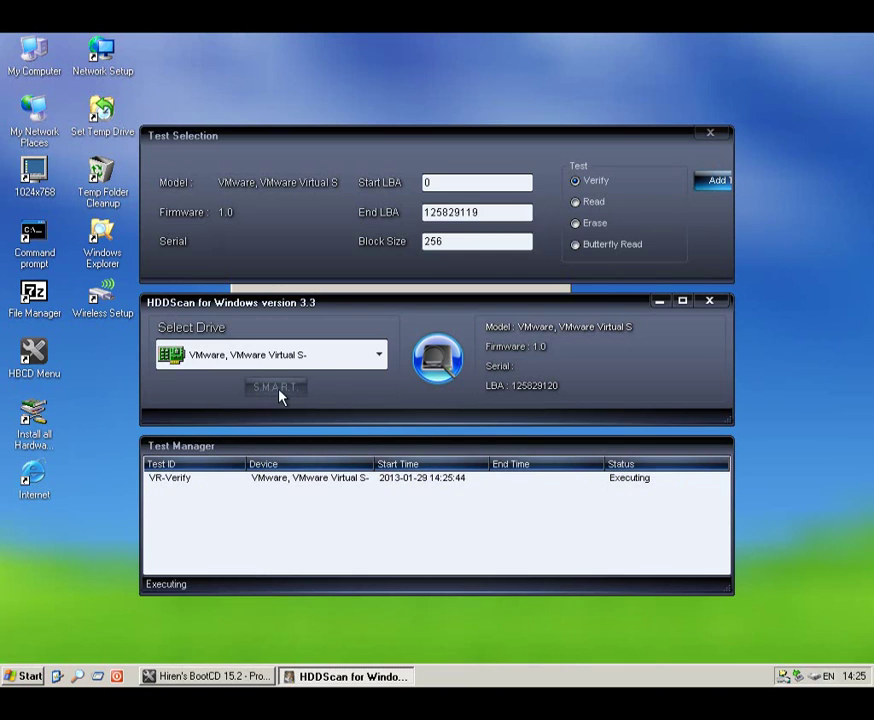
right_click(286, 480)
left_click(246, 503)
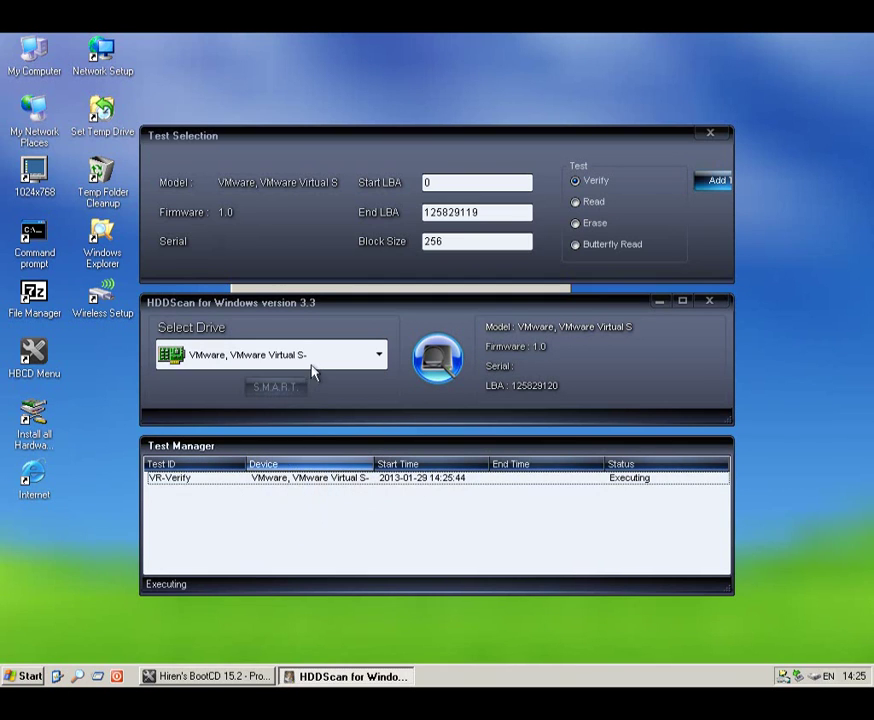
left_click(281, 362)
left_click(283, 385)
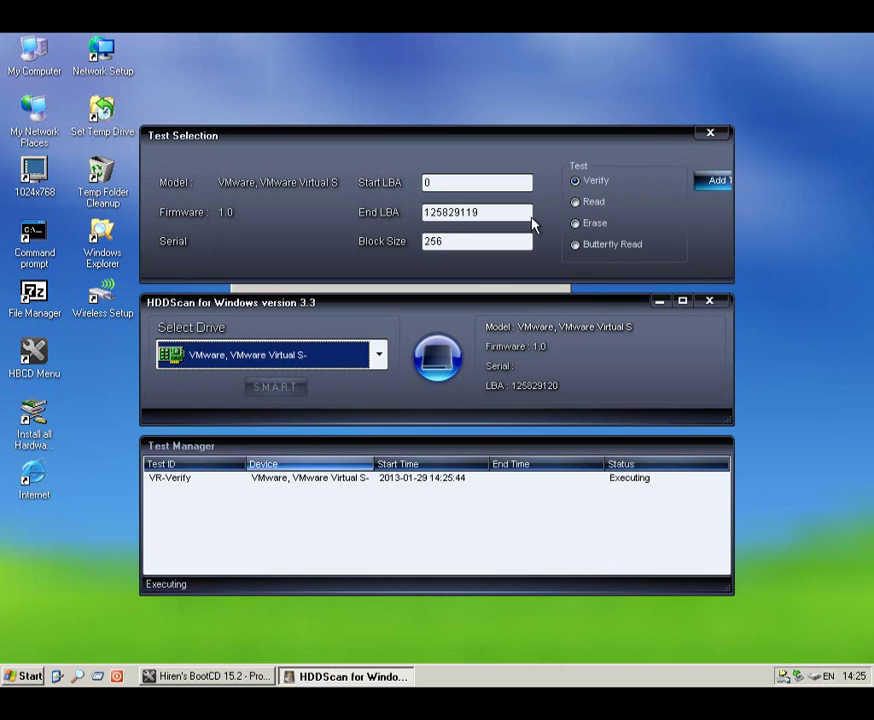
left_click(437, 362)
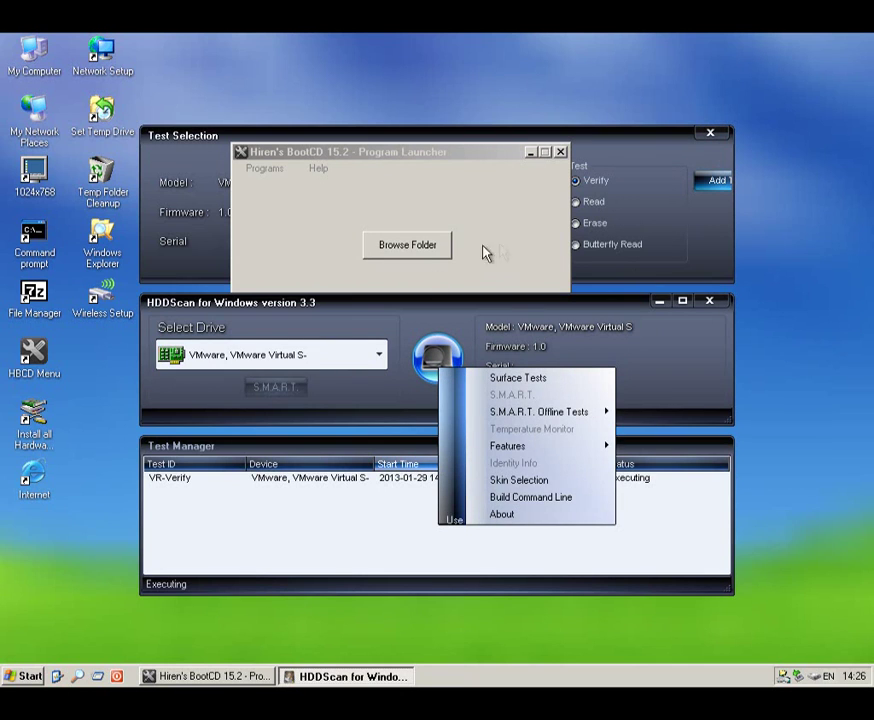
left_click(555, 218)
left_click(709, 134)
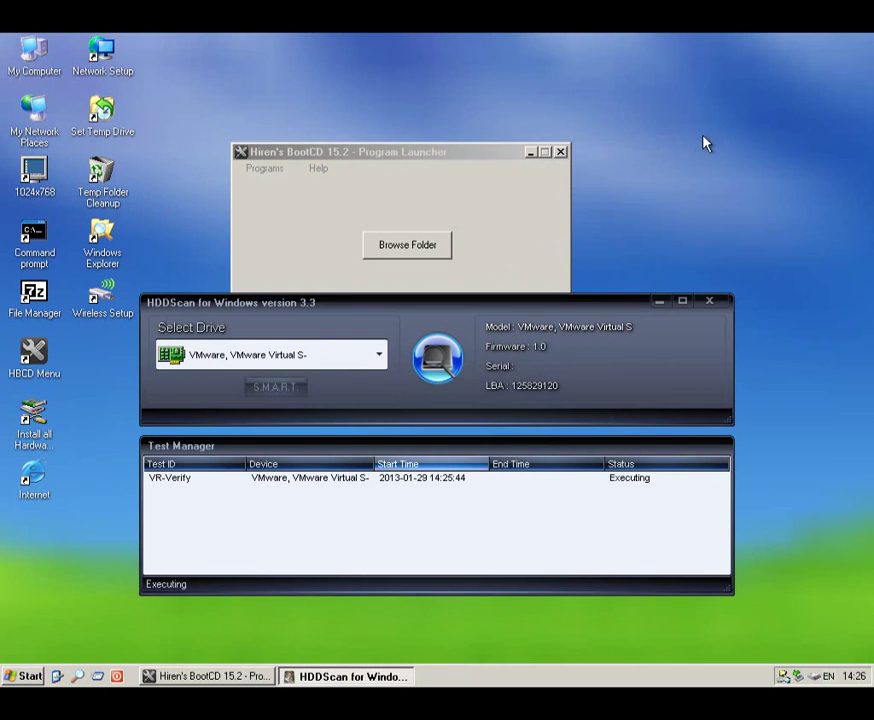
left_click(713, 303)
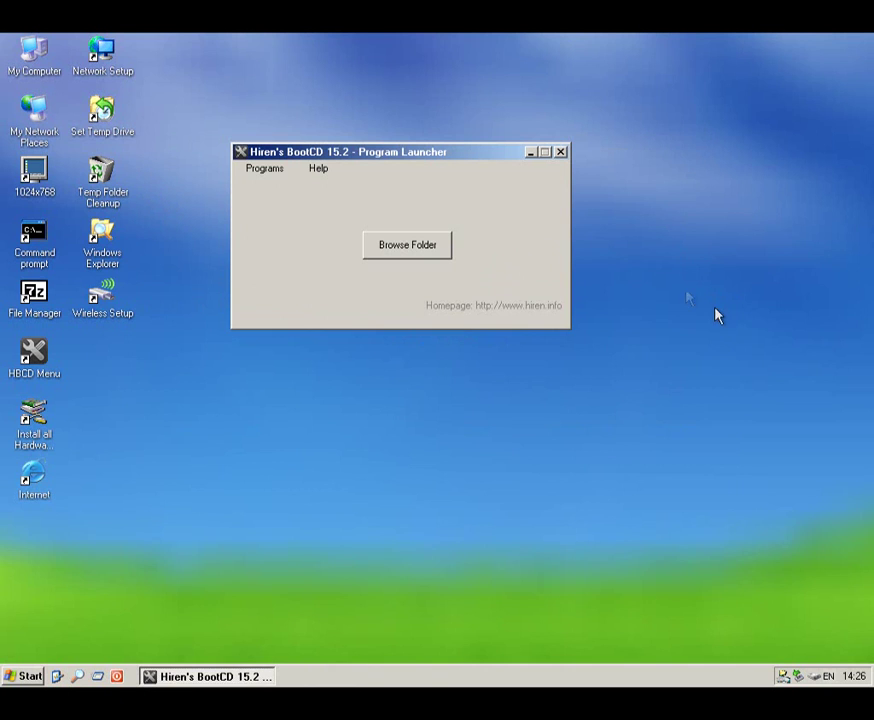
Launch HD Tune (Test / Health / ErrorScan) from the Hard Disk / Storage category, and start and stop its benchmark.
left_click(273, 174)
mouse_move(306, 292)
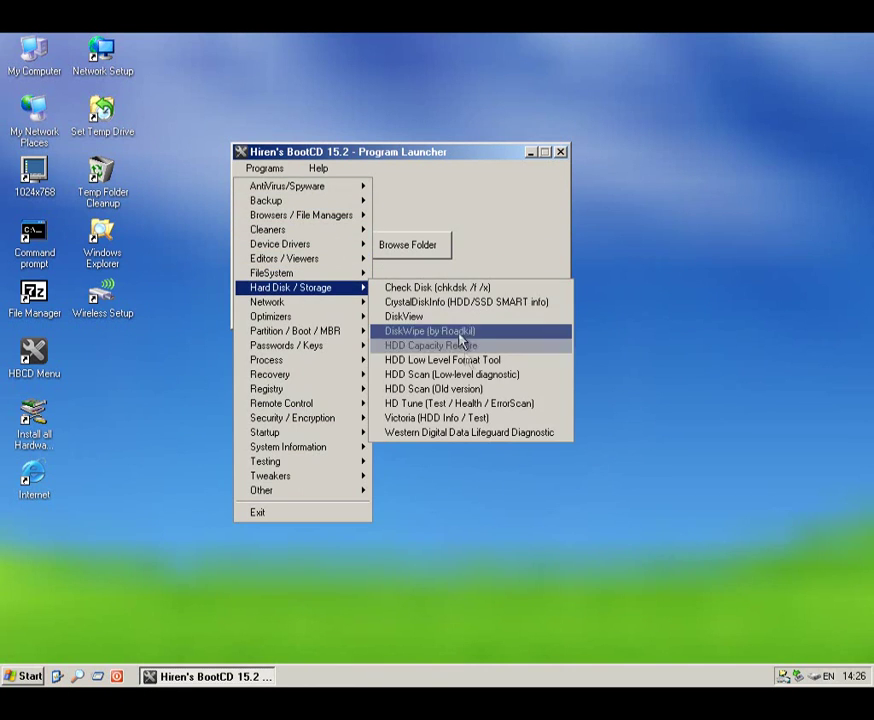
left_click(456, 404)
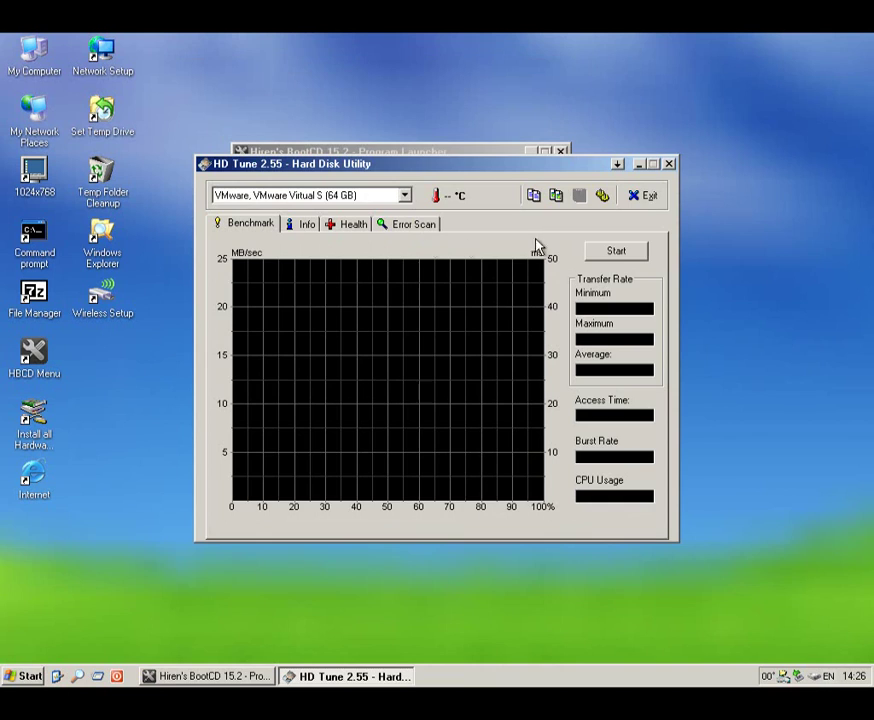
left_click(610, 256)
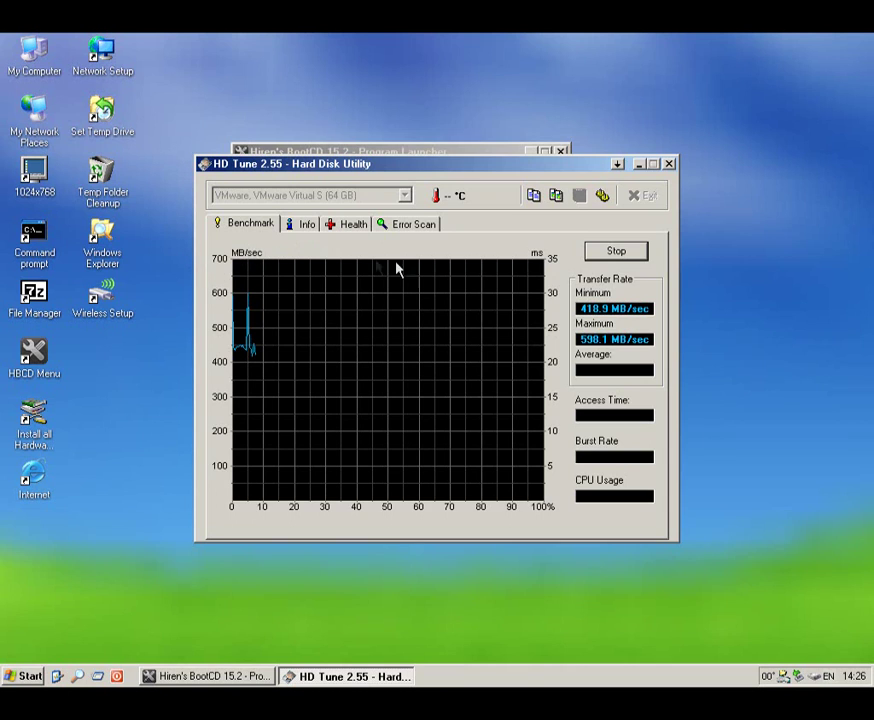
left_click(616, 254)
Check the drive's info and health in HD Tune, and briefly run an error scan before closing the tool.
left_click(306, 226)
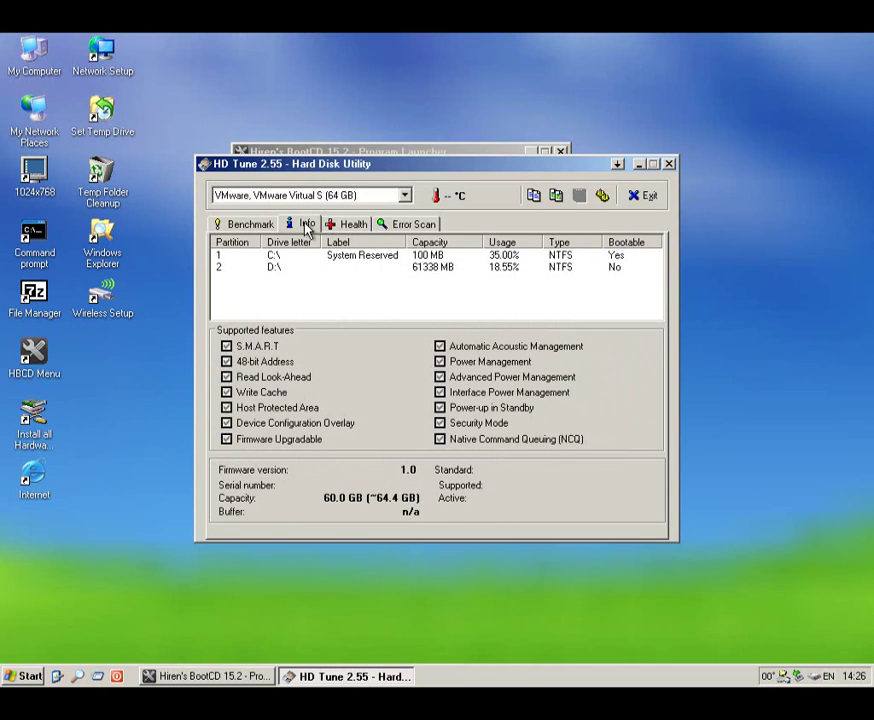
left_click(350, 227)
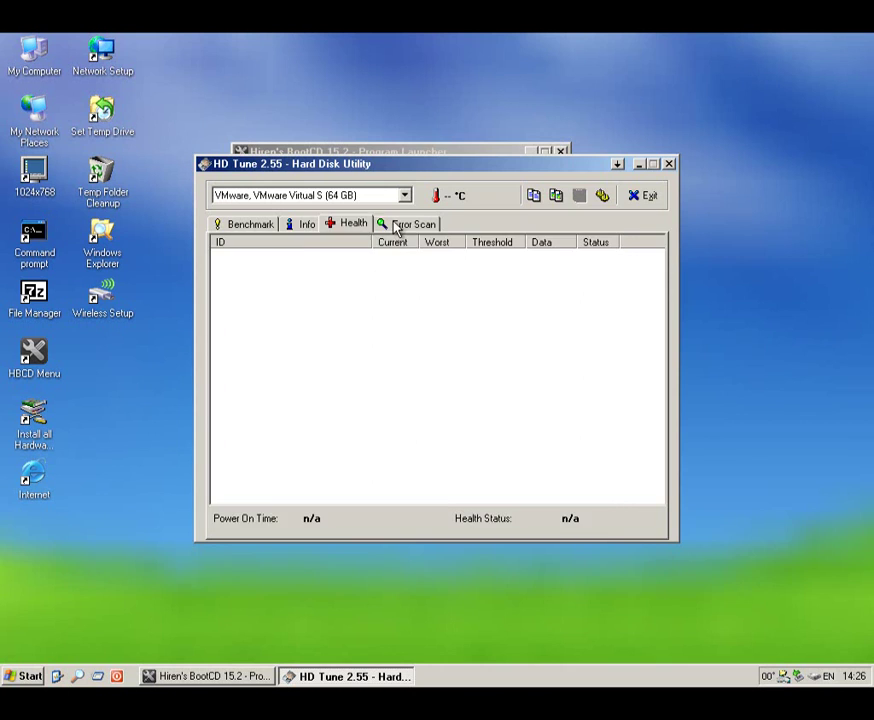
left_click(400, 228)
left_click(600, 255)
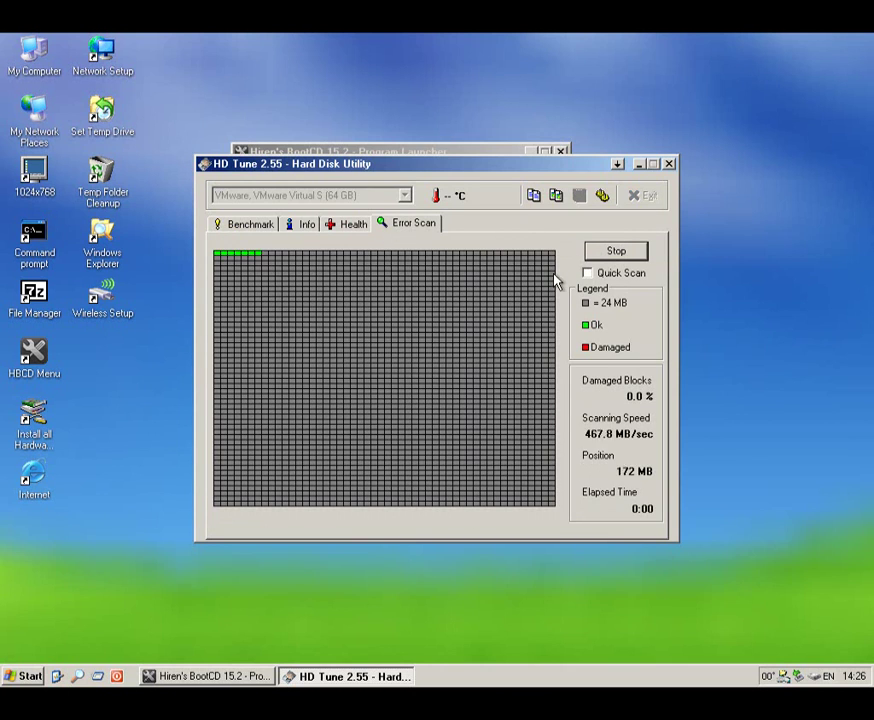
left_click(601, 251)
left_click(669, 164)
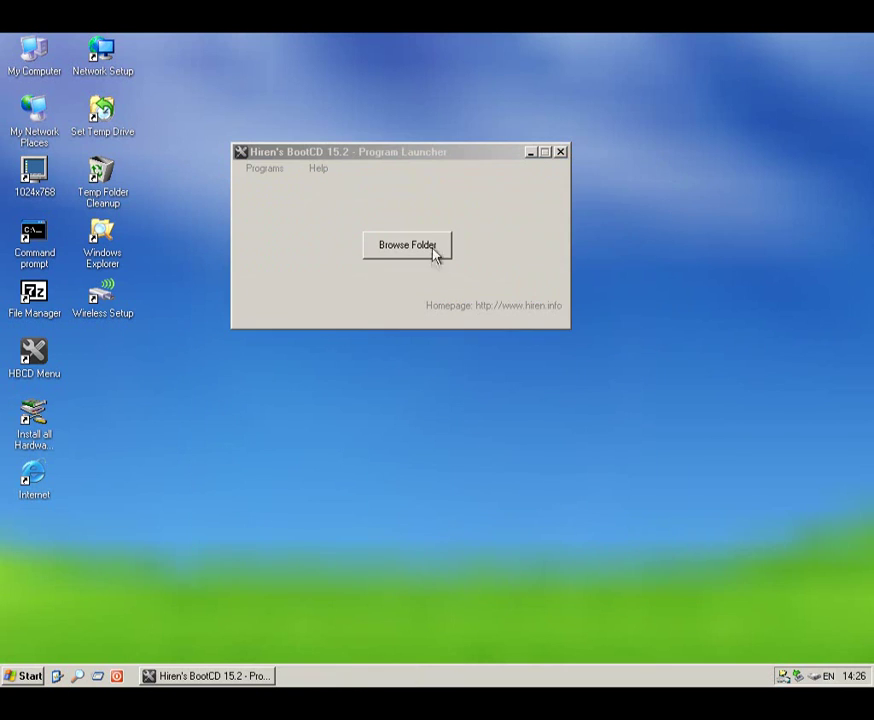
Launch Victoria (HDD Info / Test) and run a Verify seek test on the 60 GB VMware drive, stopping it partway.
left_click(264, 168)
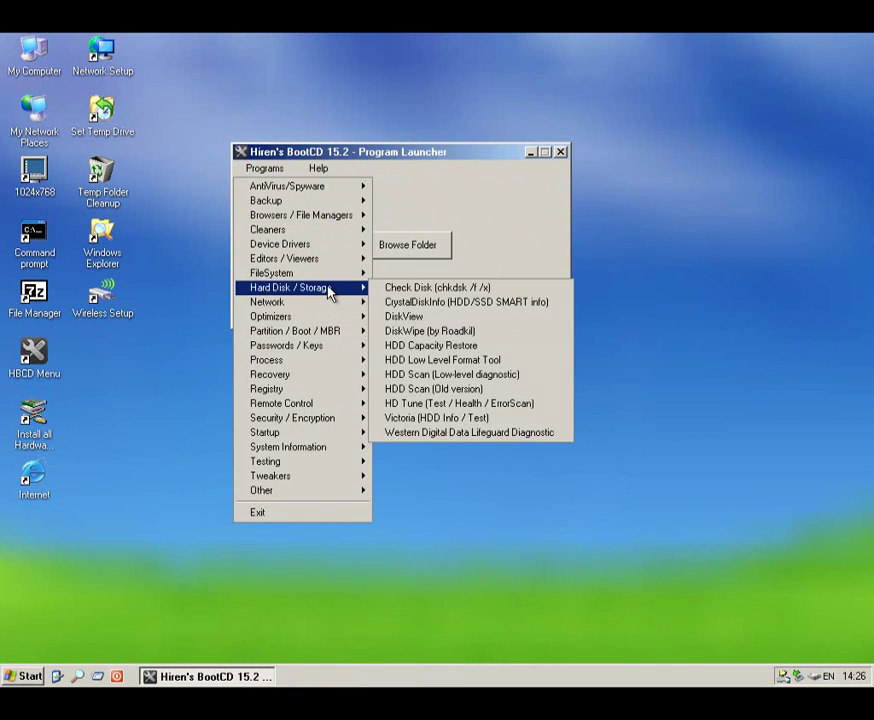
left_click(462, 417)
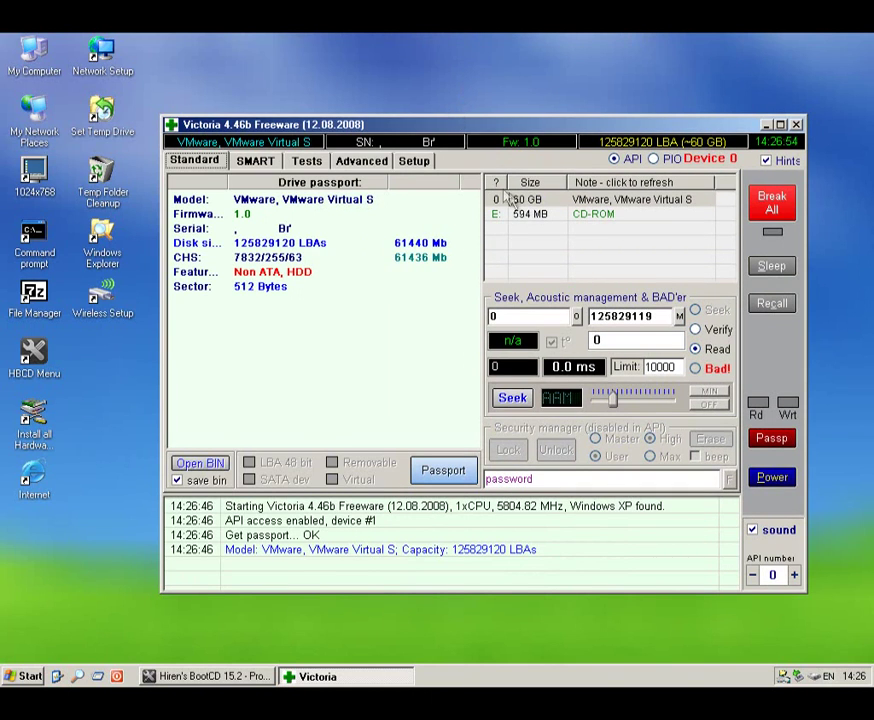
left_click(512, 201)
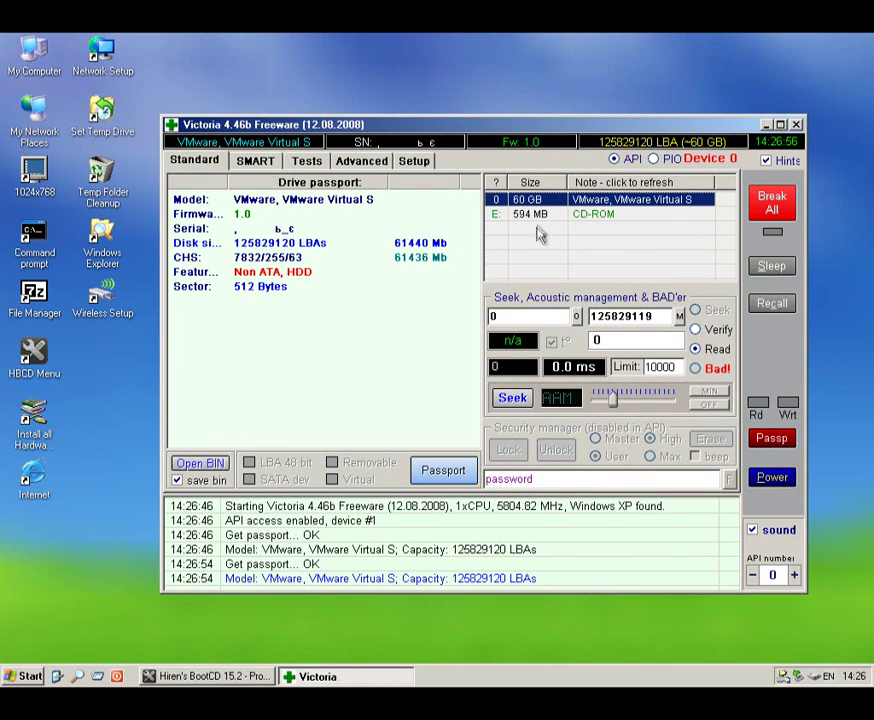
left_click(695, 329)
left_click(510, 401)
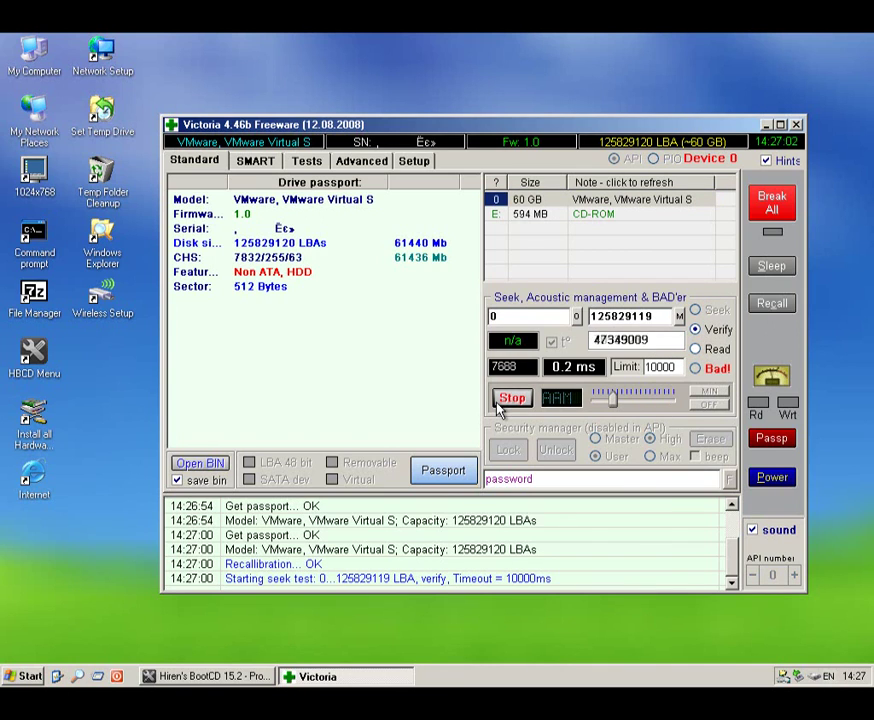
left_click(511, 398)
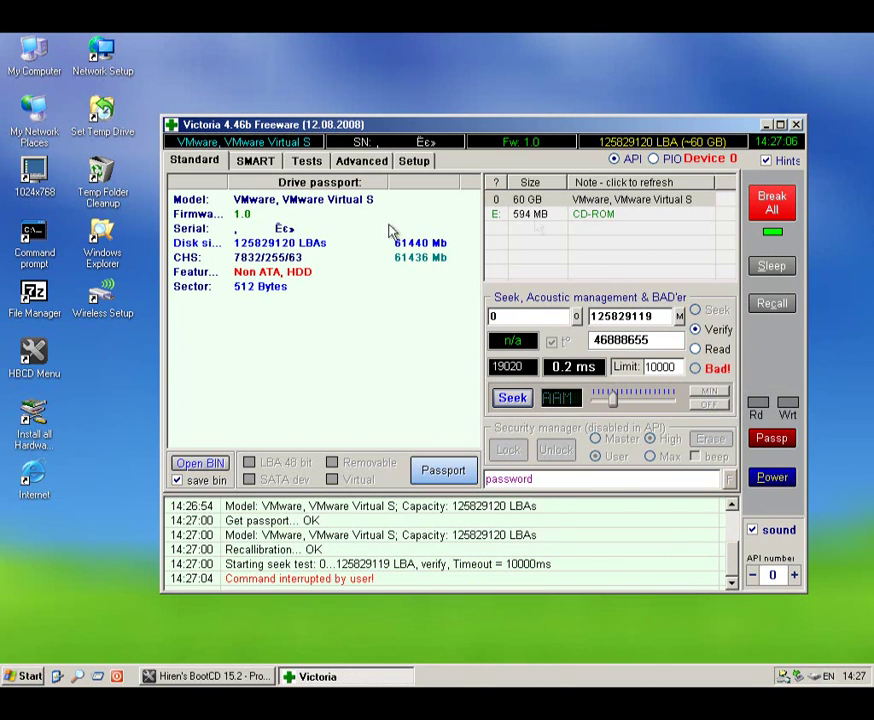
Request the VMware drive's SMART attributes in Victoria.
left_click(240, 162)
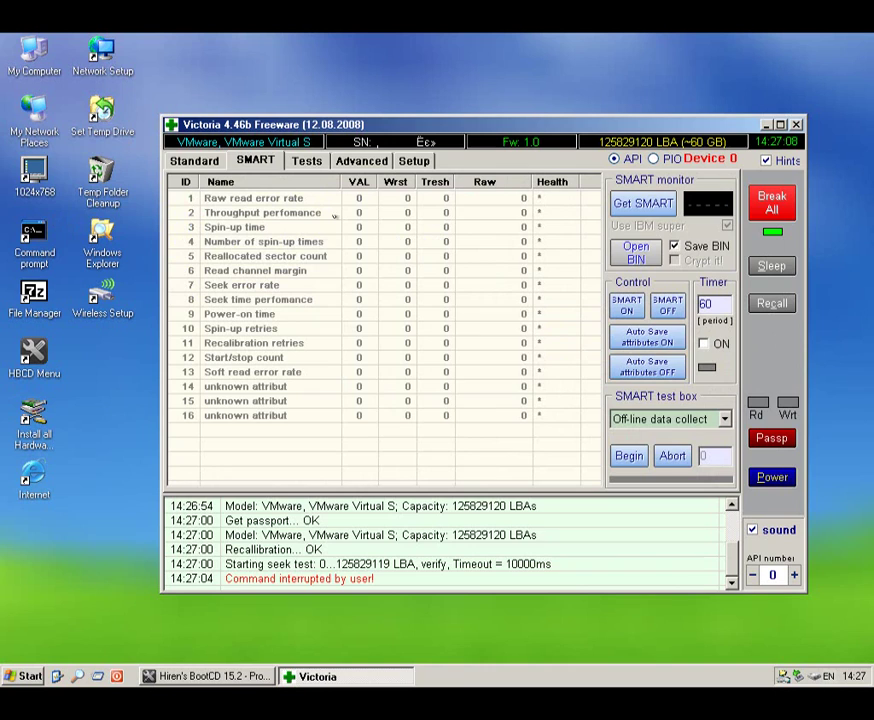
left_click(667, 205)
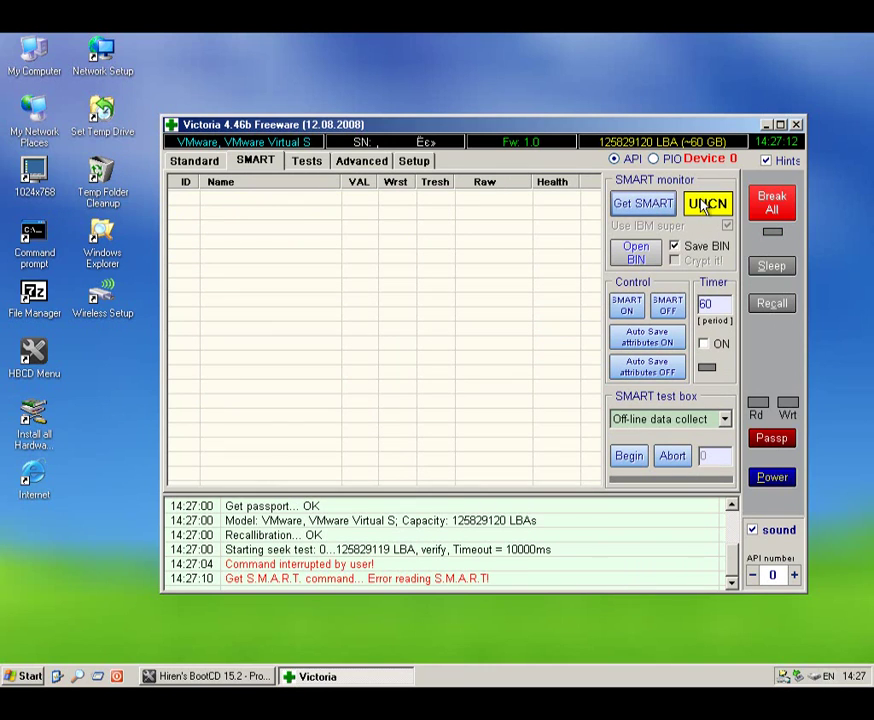
Try the Restore error action, return it to Ignore, and run a read surface test on the drive, stopping it partway.
left_click(303, 164)
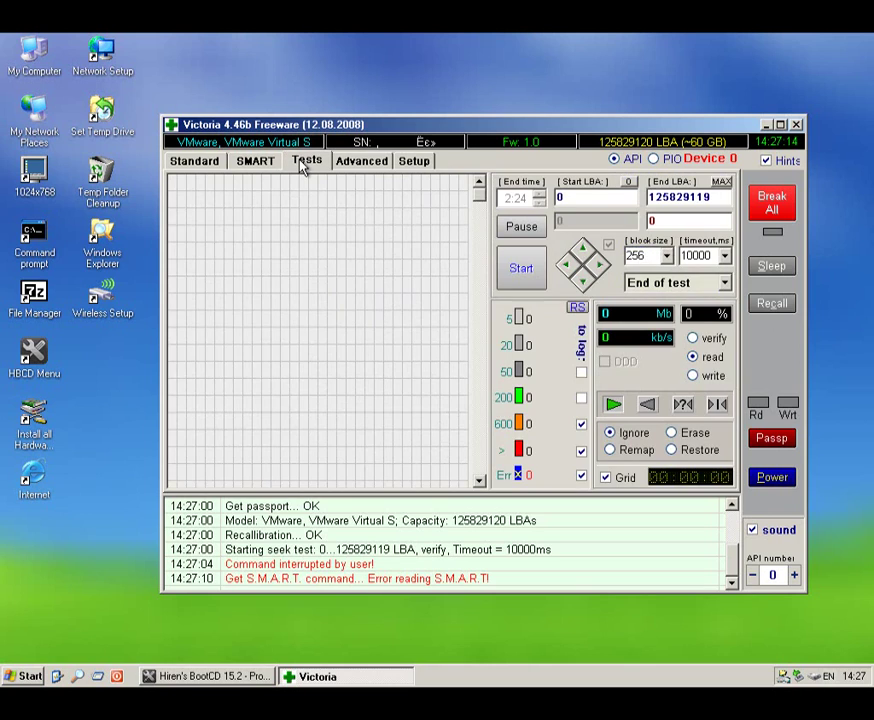
left_click(677, 452)
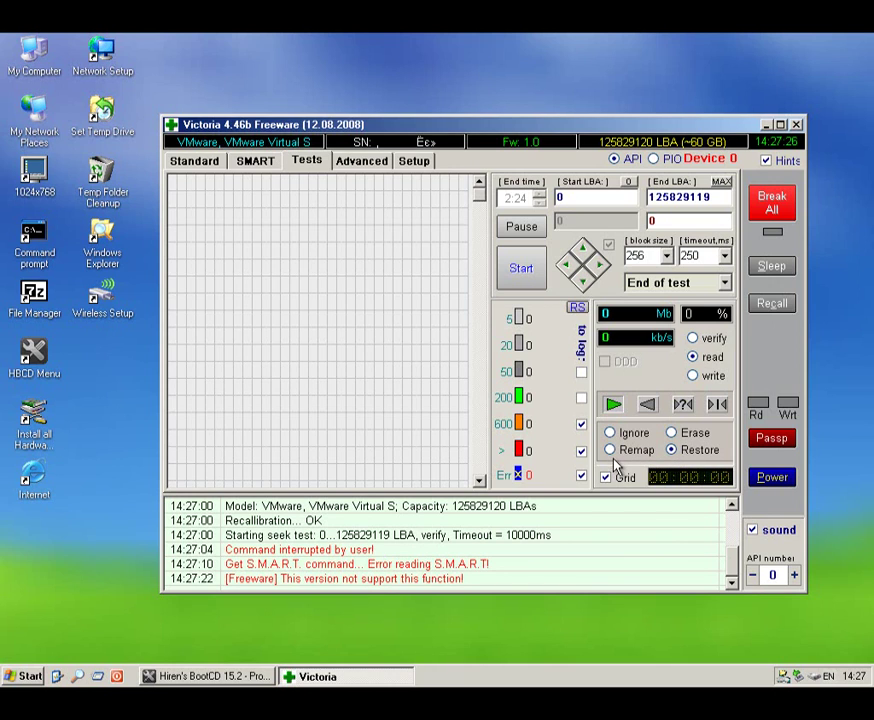
left_click(610, 433)
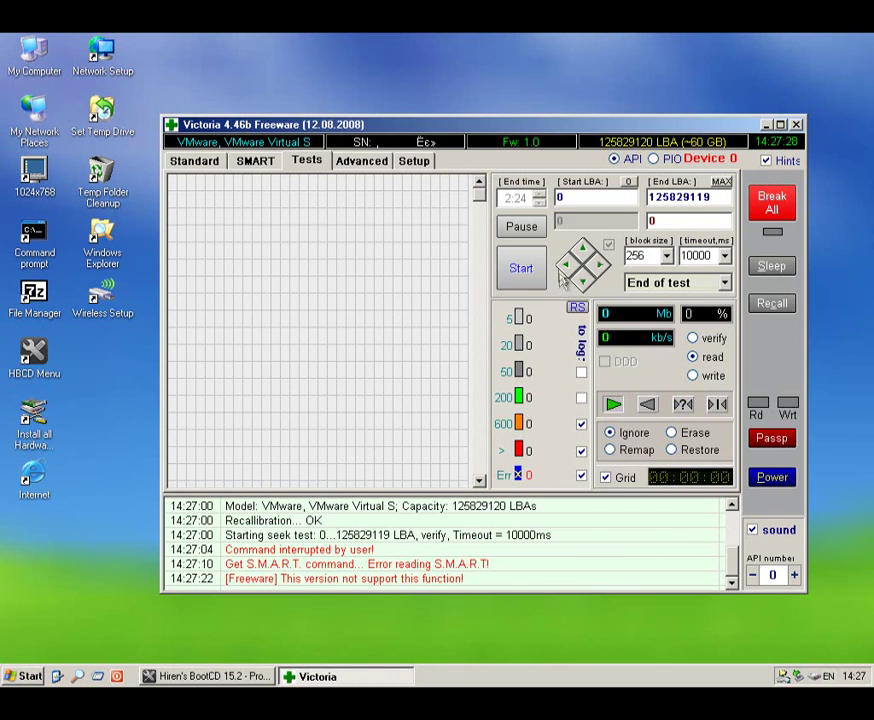
left_click(528, 279)
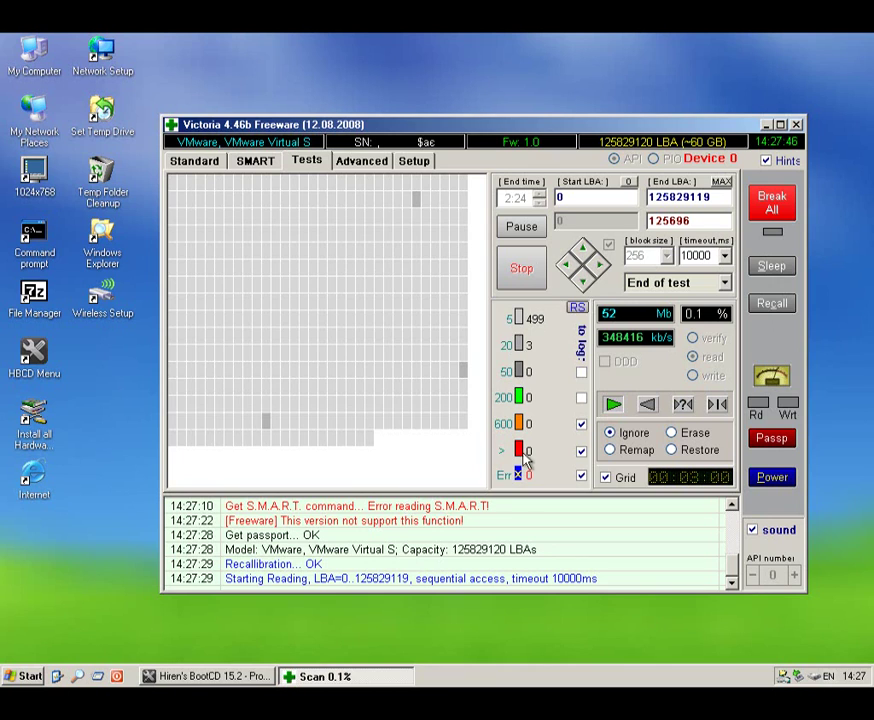
left_click(541, 282)
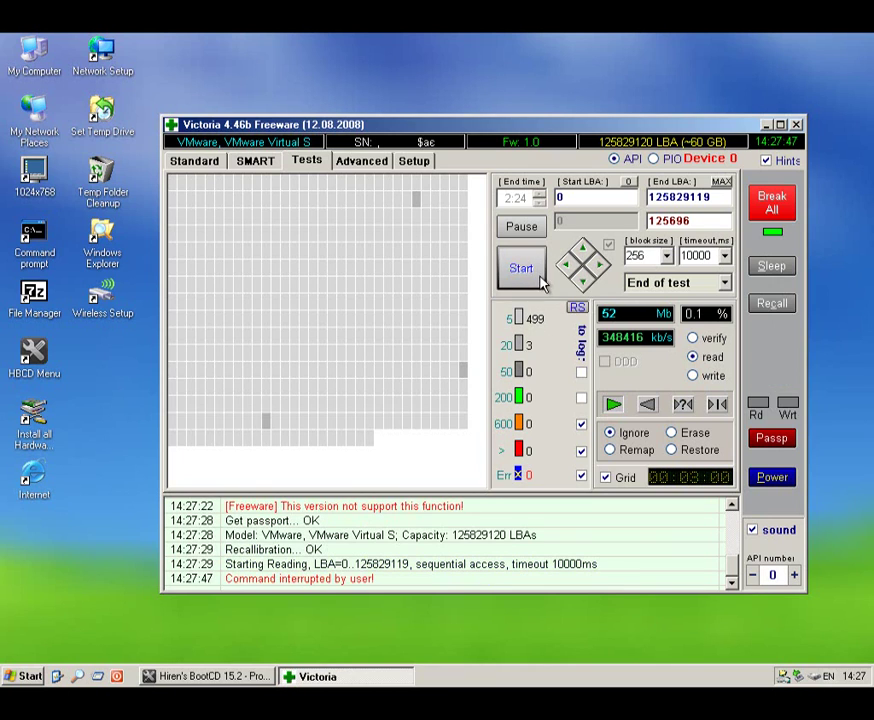
Switch Victoria to PIO mode, look over its advanced functions and setup options, and close the program.
left_click(657, 162)
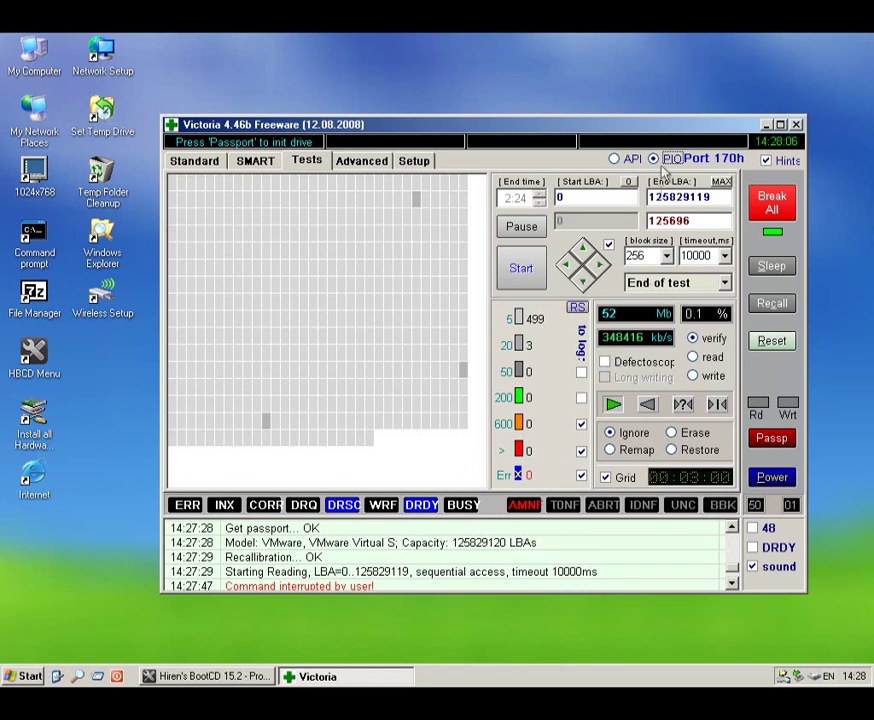
left_click(370, 163)
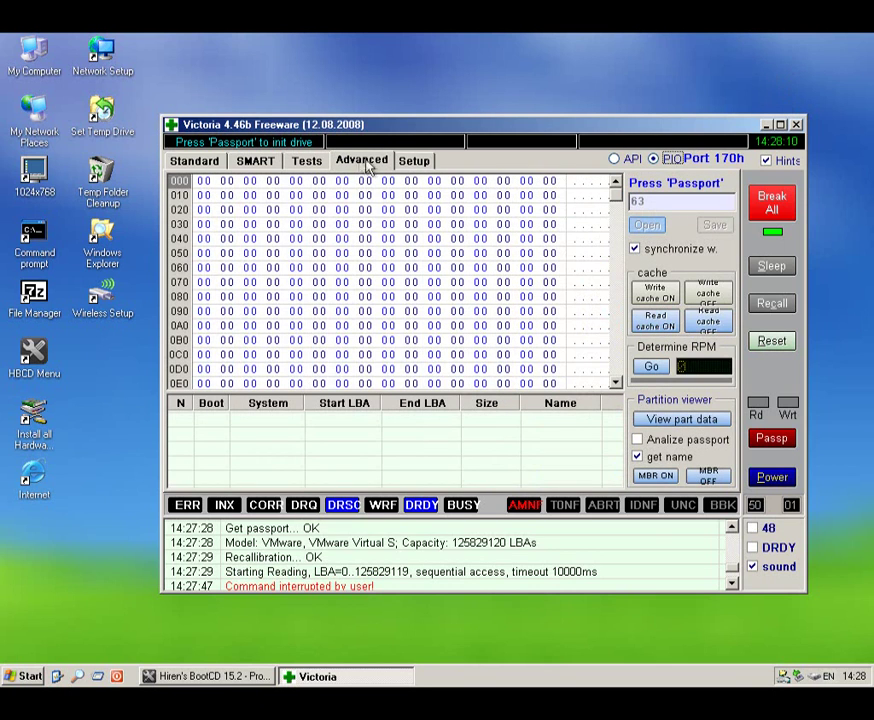
left_click(414, 162)
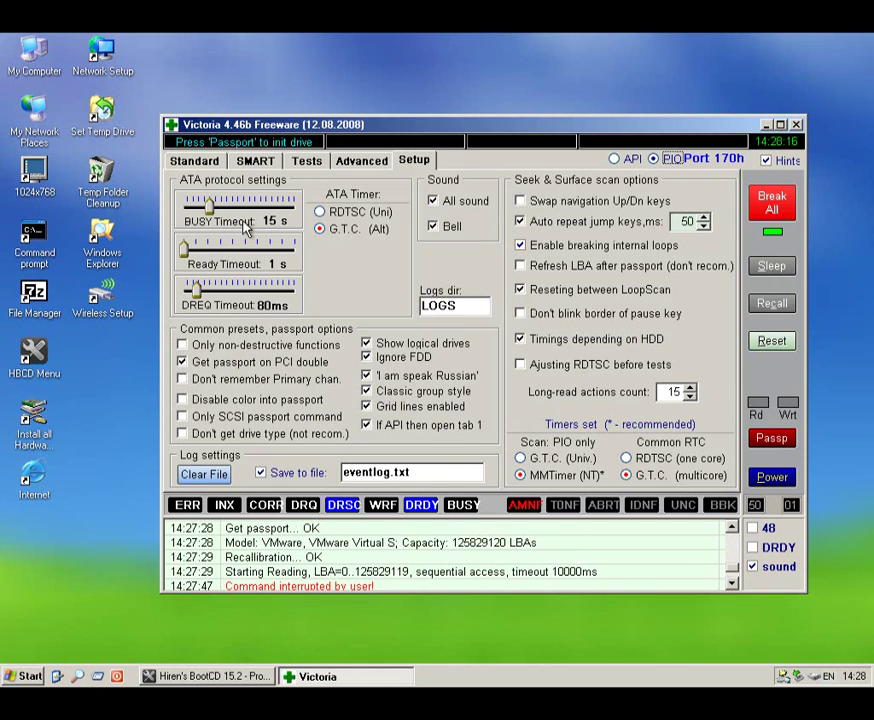
left_click(796, 124)
Launch Western Digital Data Lifeguard Diagnostic from the Hard Disk / Storage category and accept its license agreement.
left_click(264, 172)
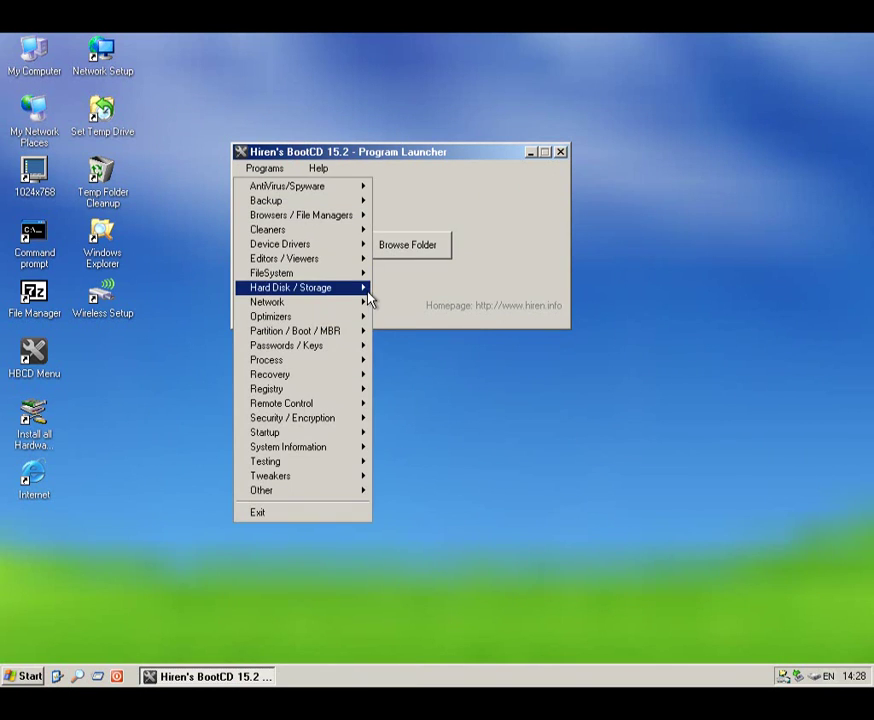
mouse_move(364, 290)
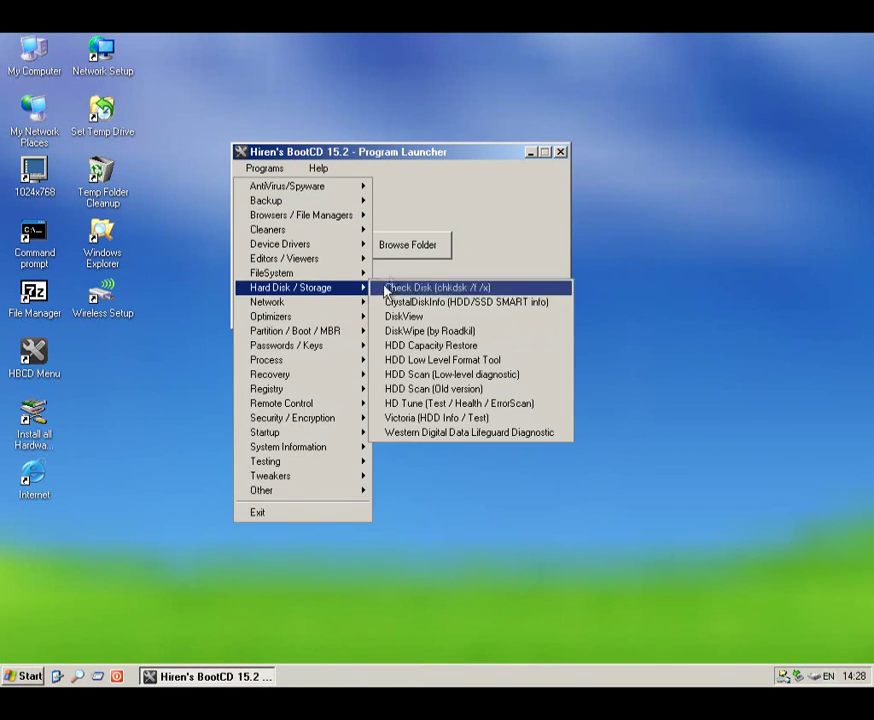
left_click(413, 433)
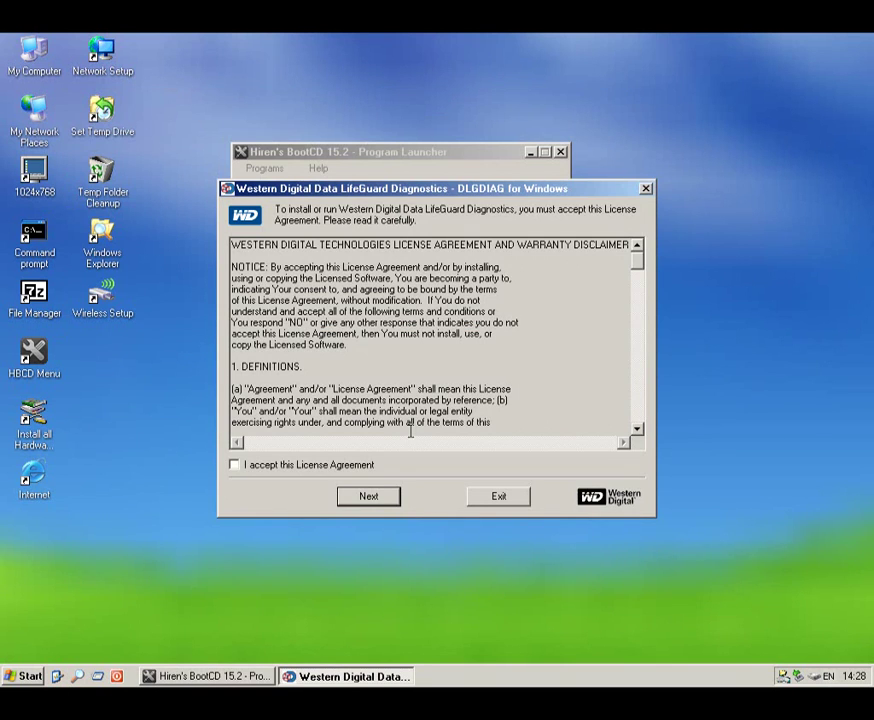
left_click(345, 467)
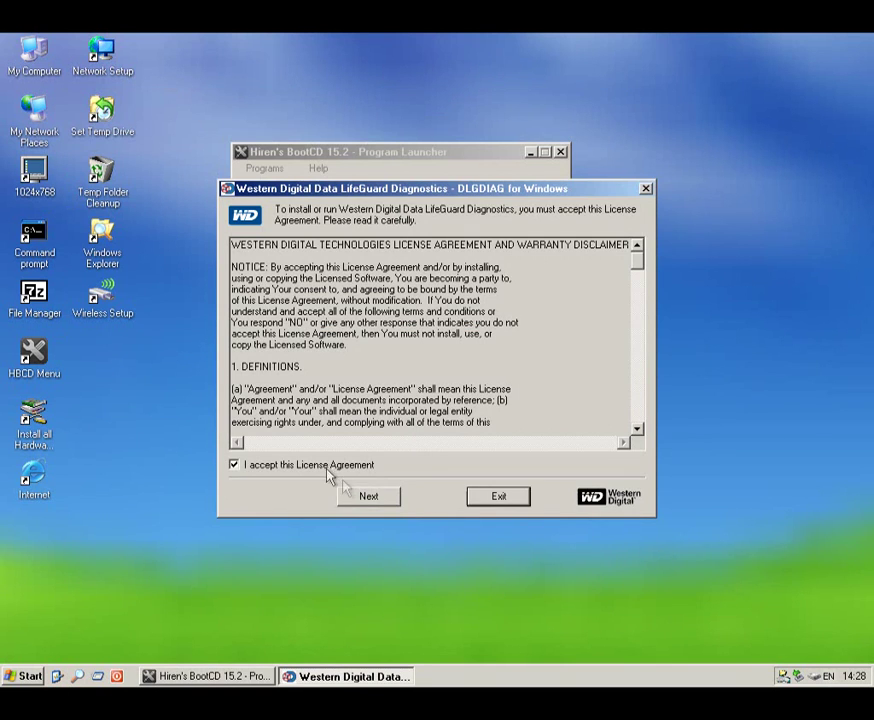
left_click(381, 498)
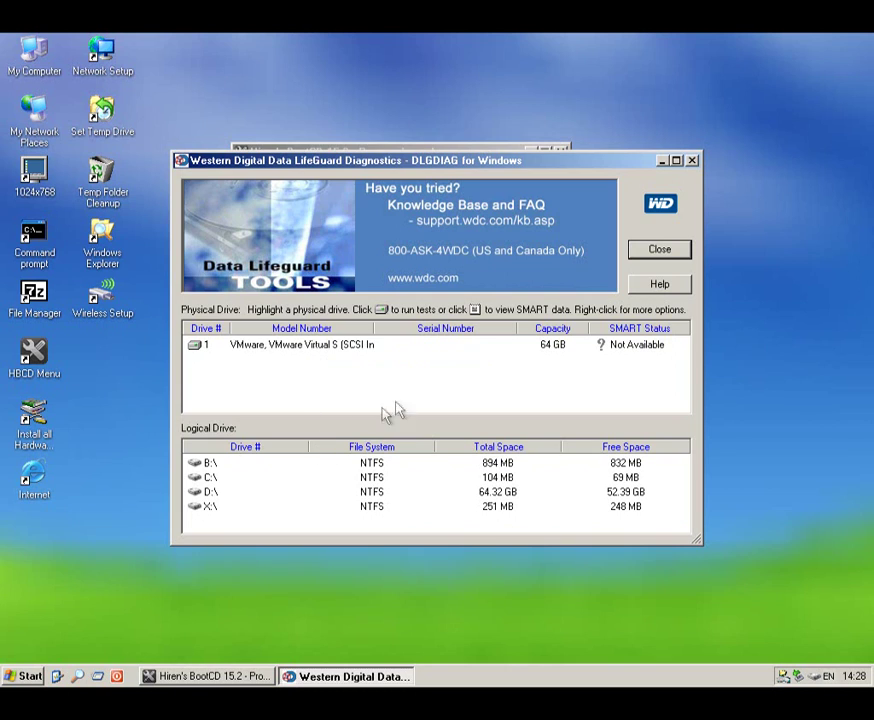
Run the Quick Test on physical drive 1, and close the test options and the diagnostic tool.
left_click(460, 346)
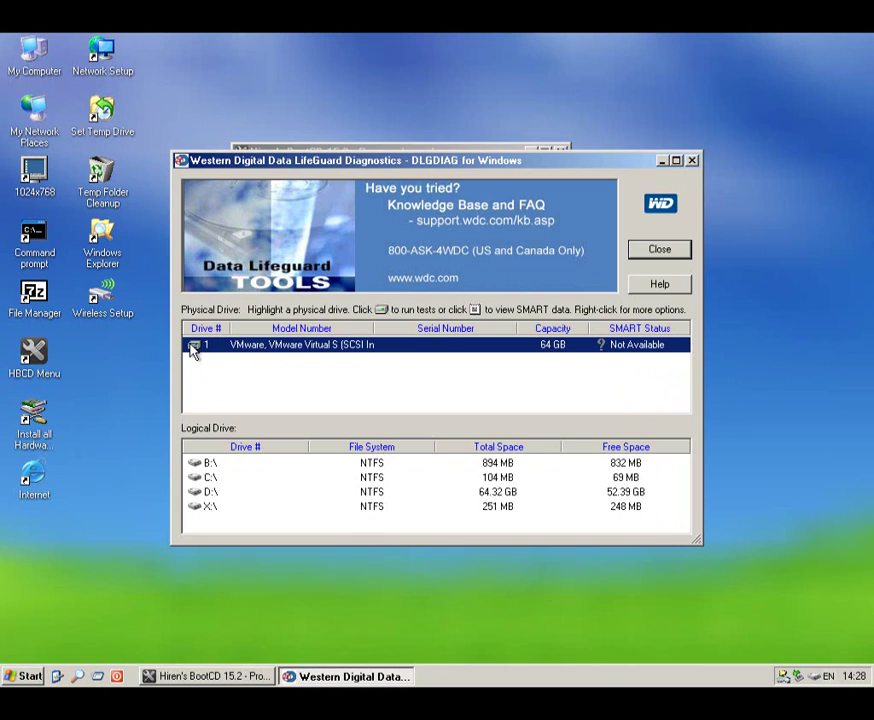
left_click(385, 311)
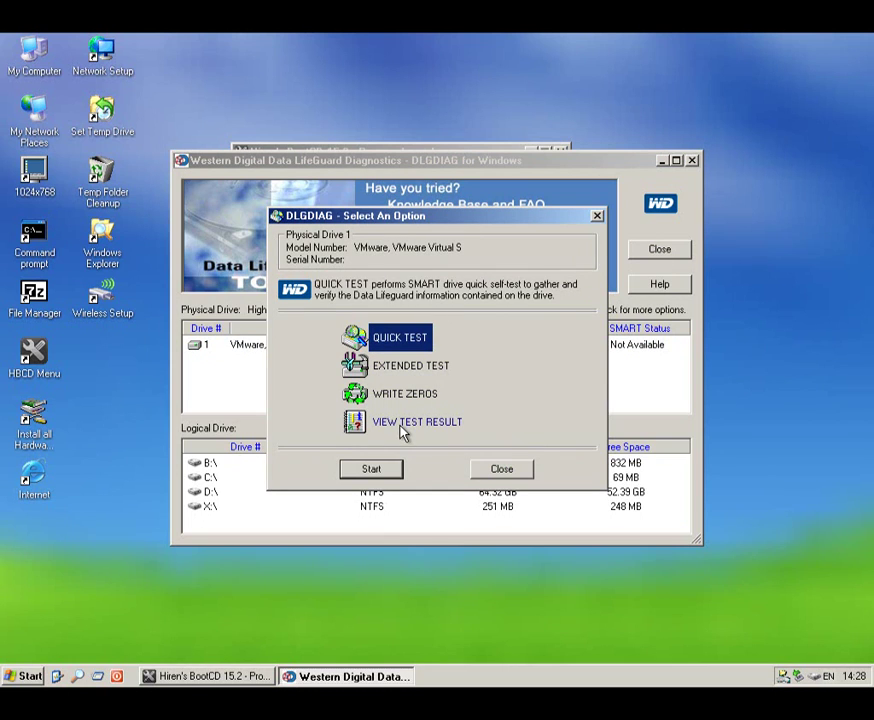
left_click(368, 472)
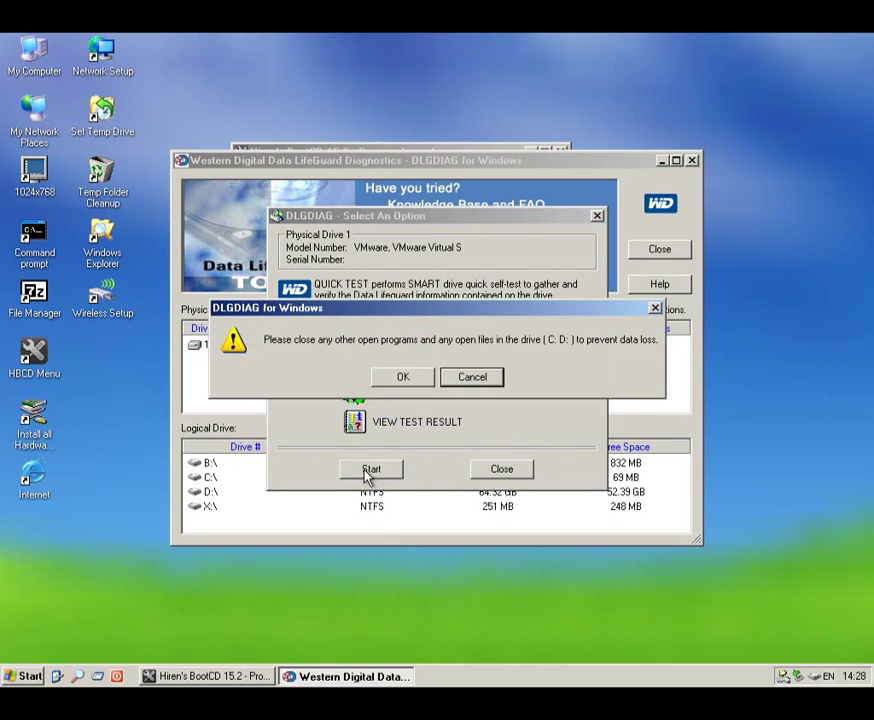
left_click(404, 380)
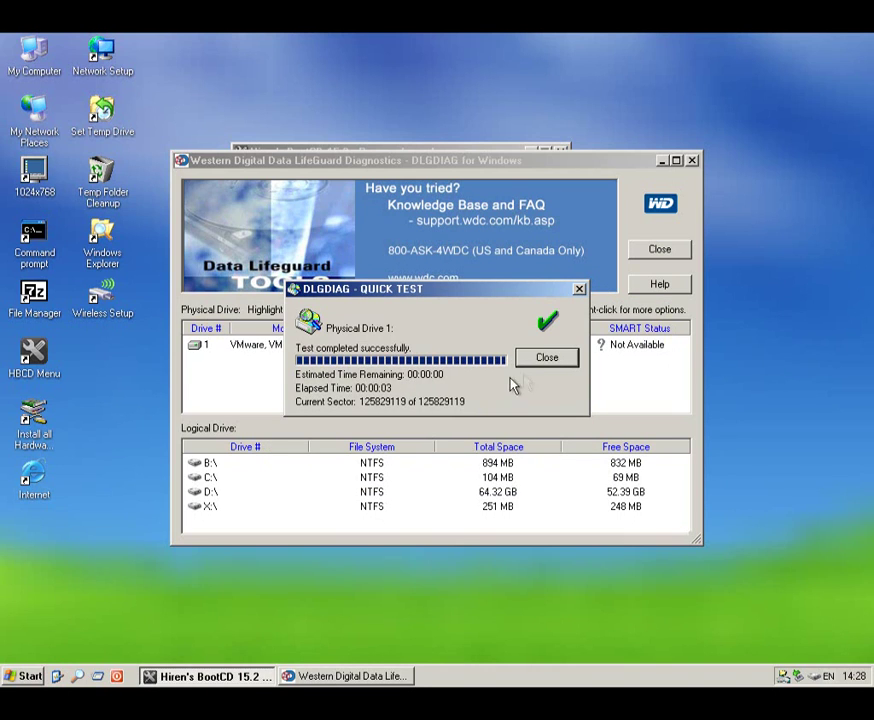
left_click(553, 363)
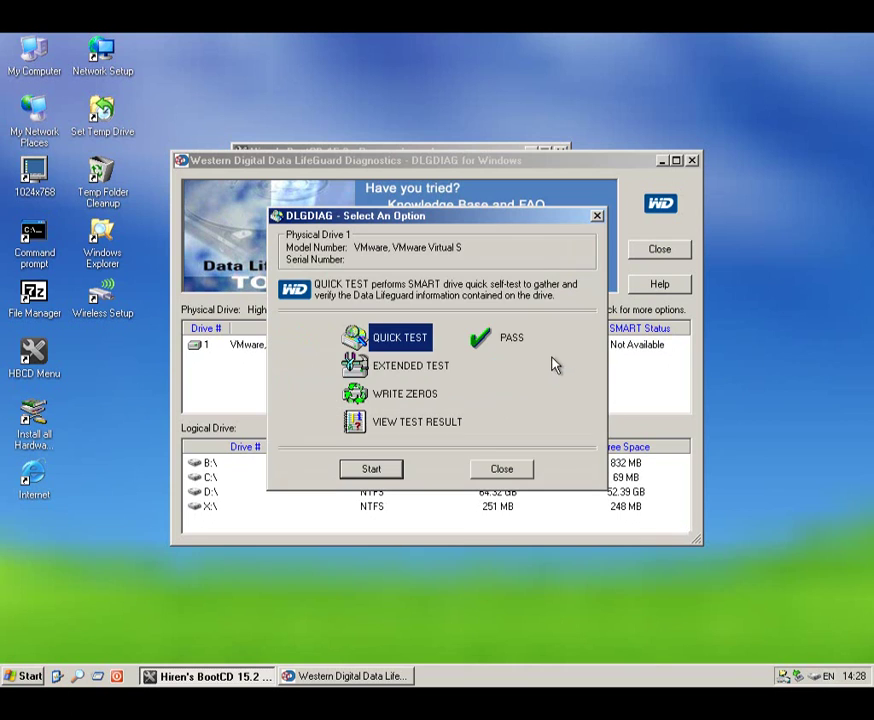
left_click(514, 474)
left_click(652, 254)
Open the list of program categories in the Hiren's BootCD 15.2 launcher.
left_click(264, 168)
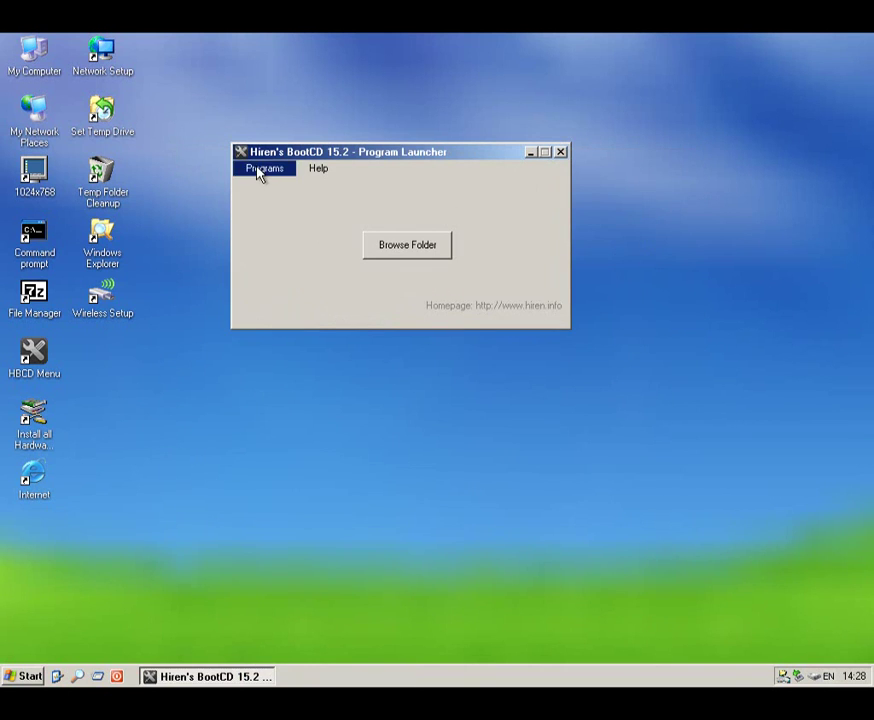
Open Angry IP Scanner from the network tools to view its main window, and close it.
mouse_move(335, 290)
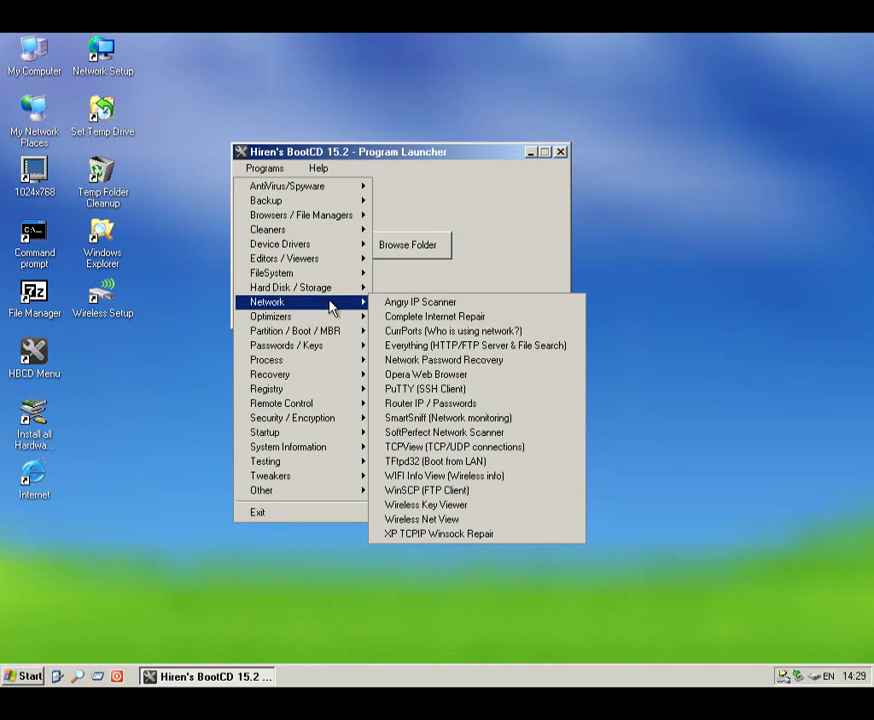
left_click(427, 304)
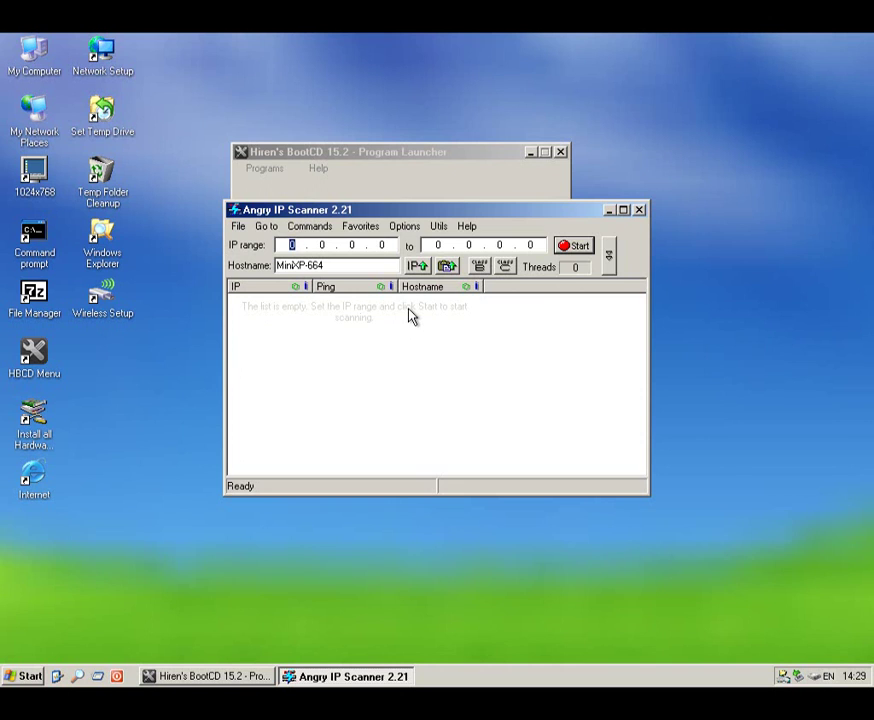
left_click(639, 210)
Inspect the repair options in Complete Internet Repair, switching the default hosts file restoration on and off, and close the program.
left_click(262, 168)
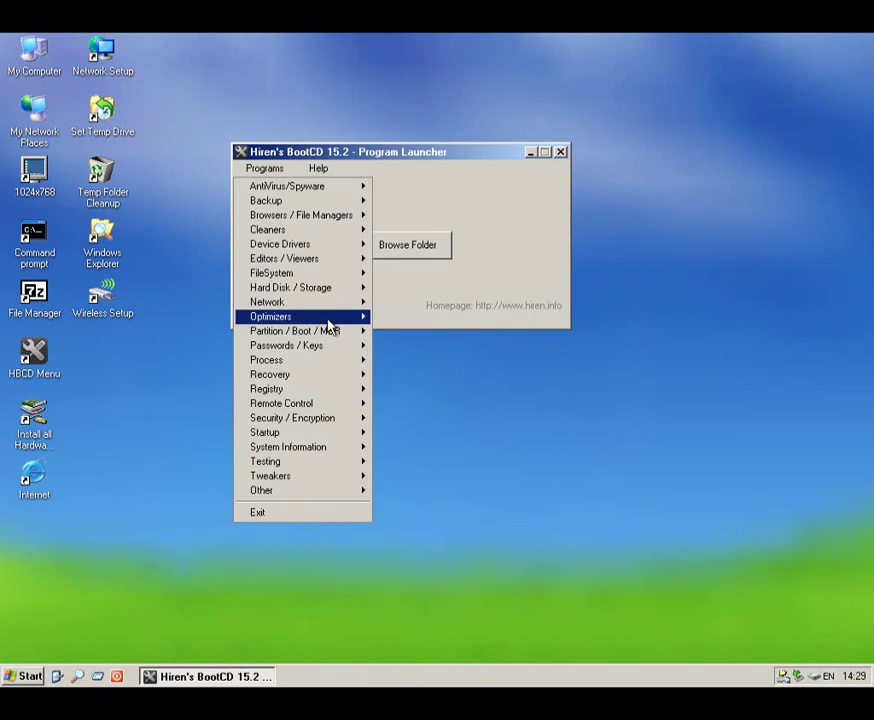
mouse_move(336, 304)
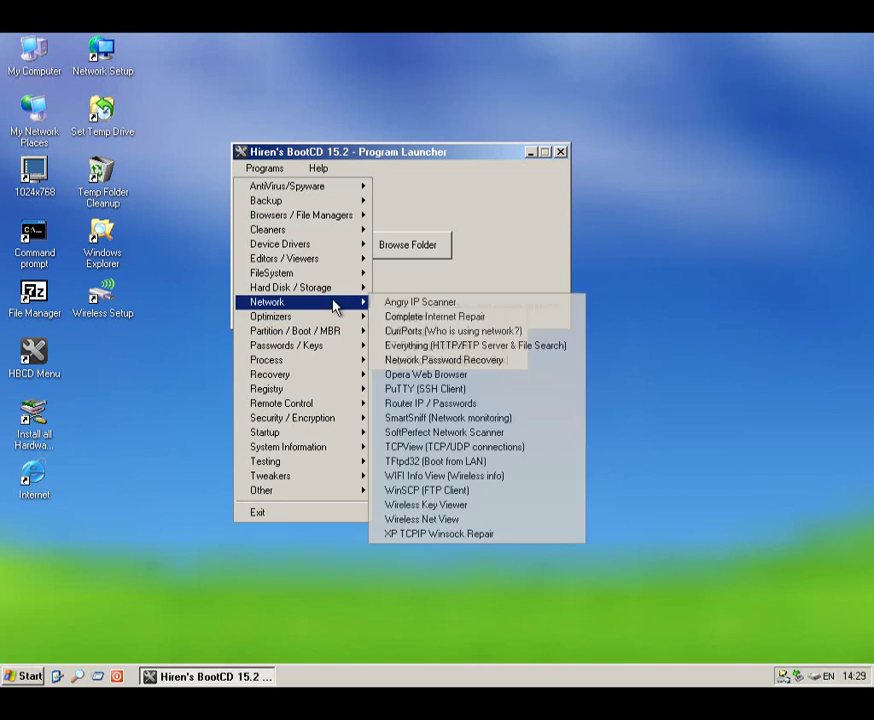
left_click(390, 318)
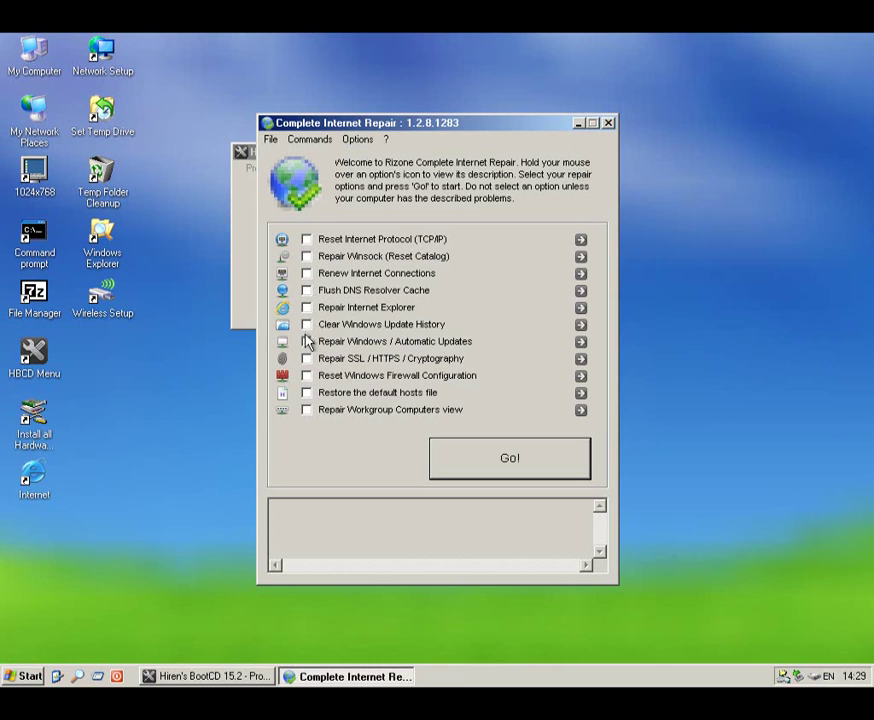
left_click(306, 395)
left_click(306, 394)
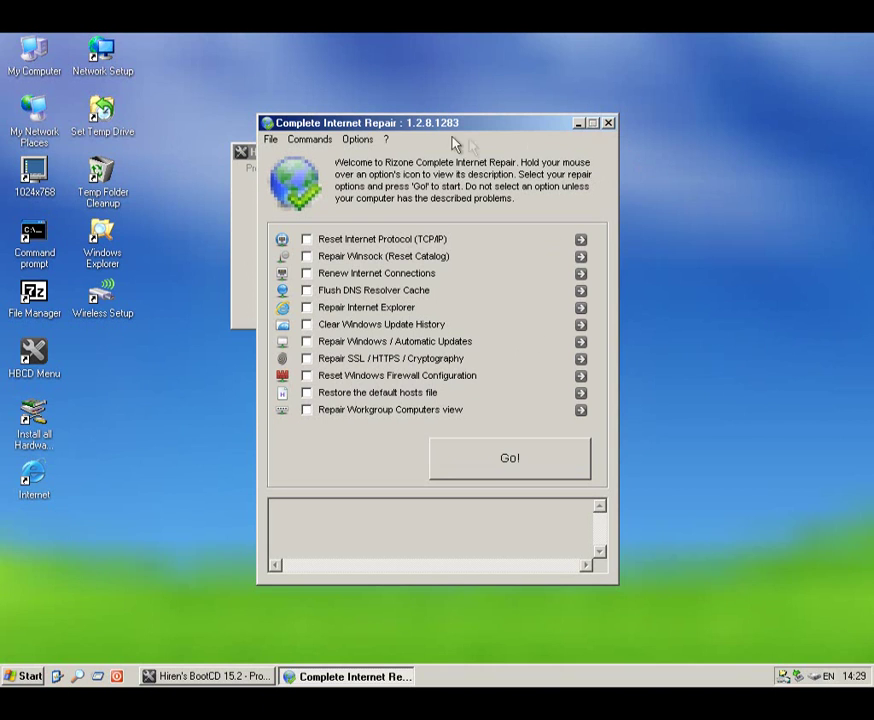
left_click(608, 122)
Open CurrPorts from the network tools, and start the Opera web browser with its window minimized.
left_click(263, 168)
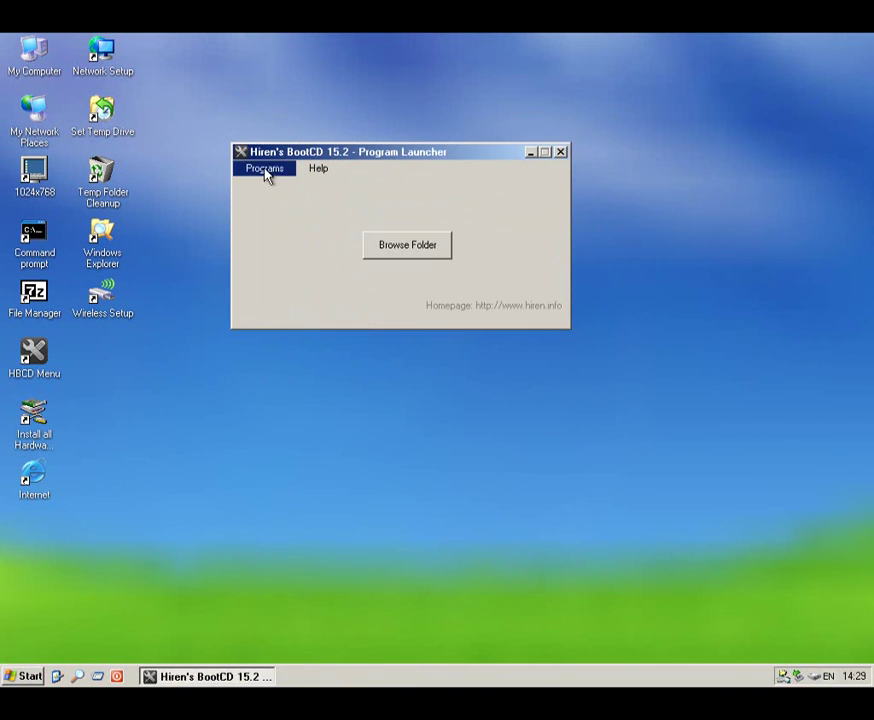
mouse_move(302, 302)
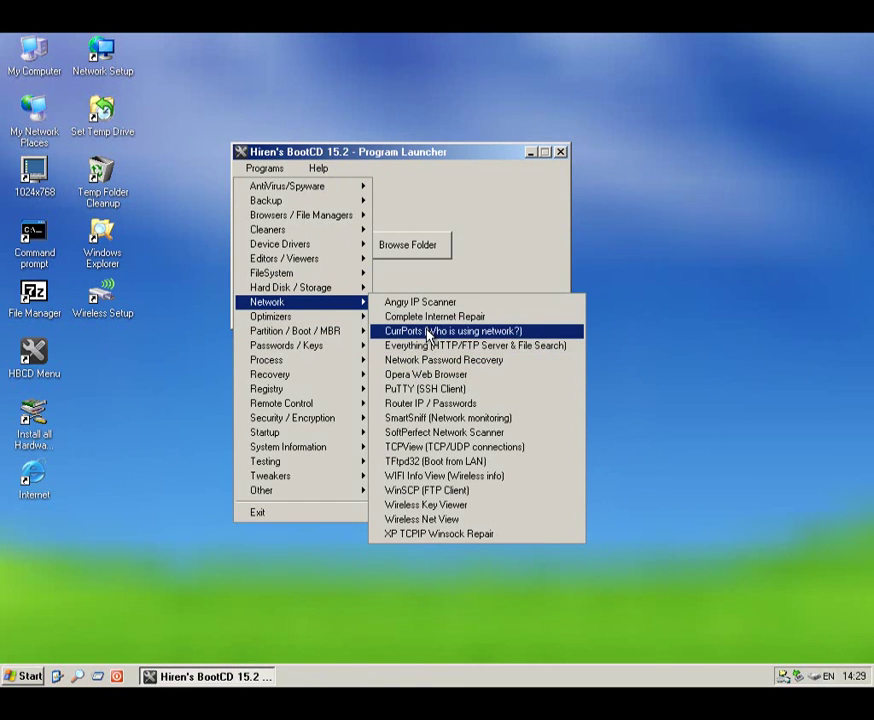
left_click(432, 331)
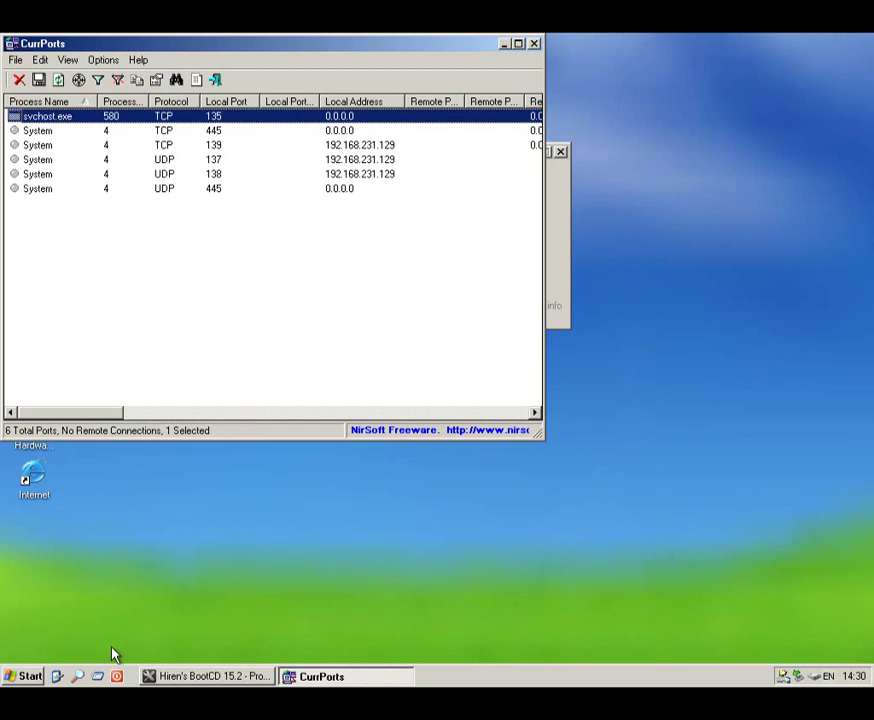
double_click(31, 485)
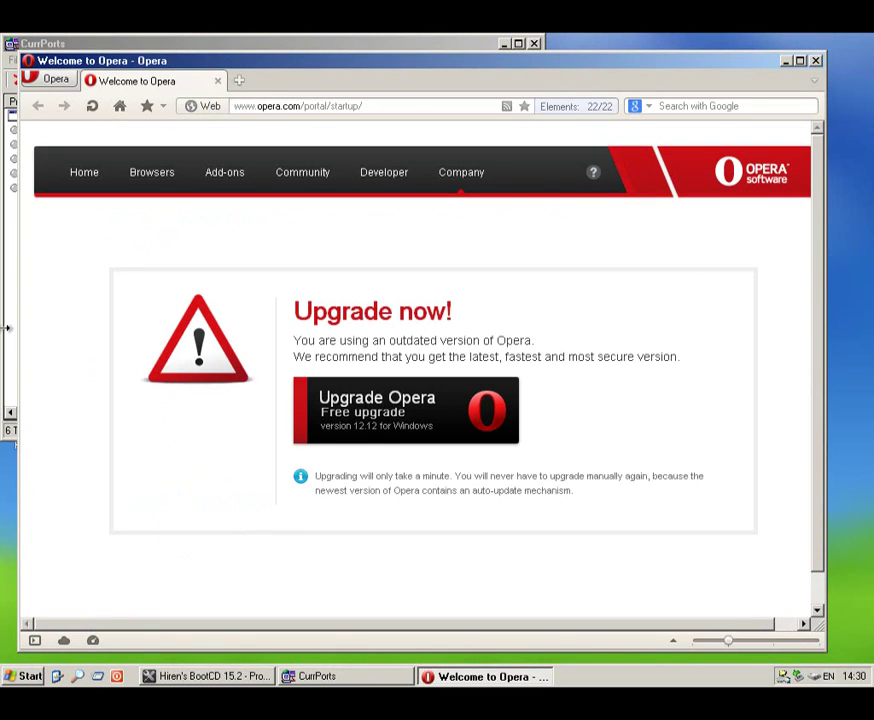
left_click(786, 61)
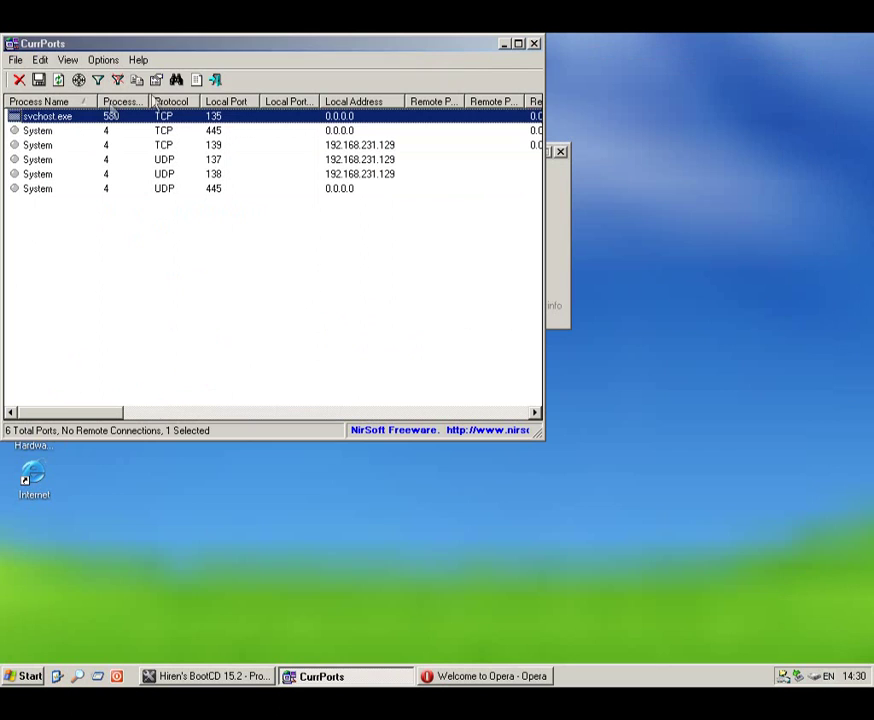
Restore the Opera window, move it clear of CurrPorts, and display the browser's open ports in the CurrPorts list.
left_click(29, 216)
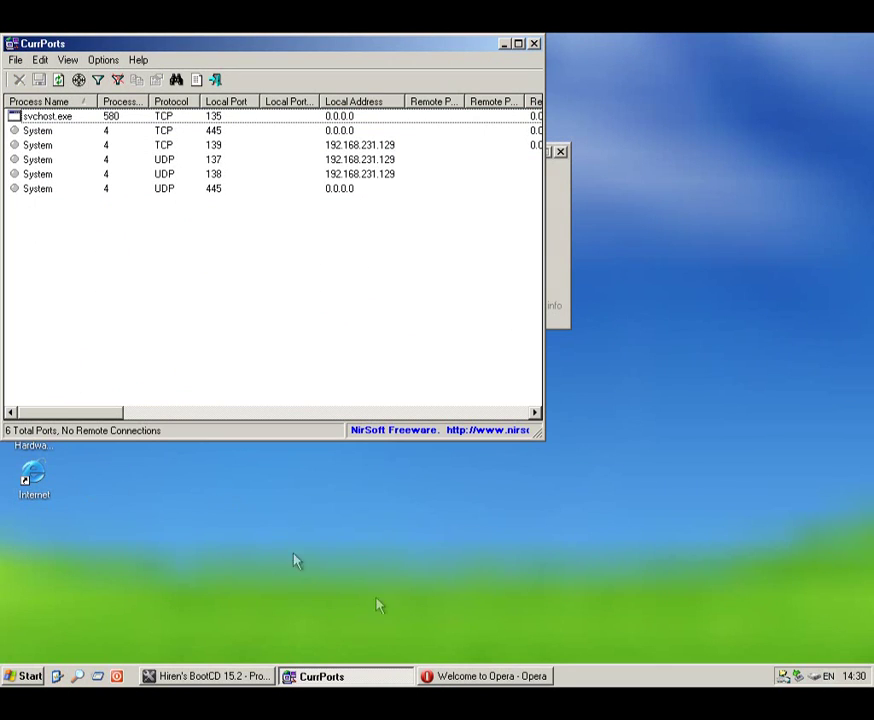
left_click(462, 676)
left_click_drag(183, 75, 354, 157)
left_click(65, 70)
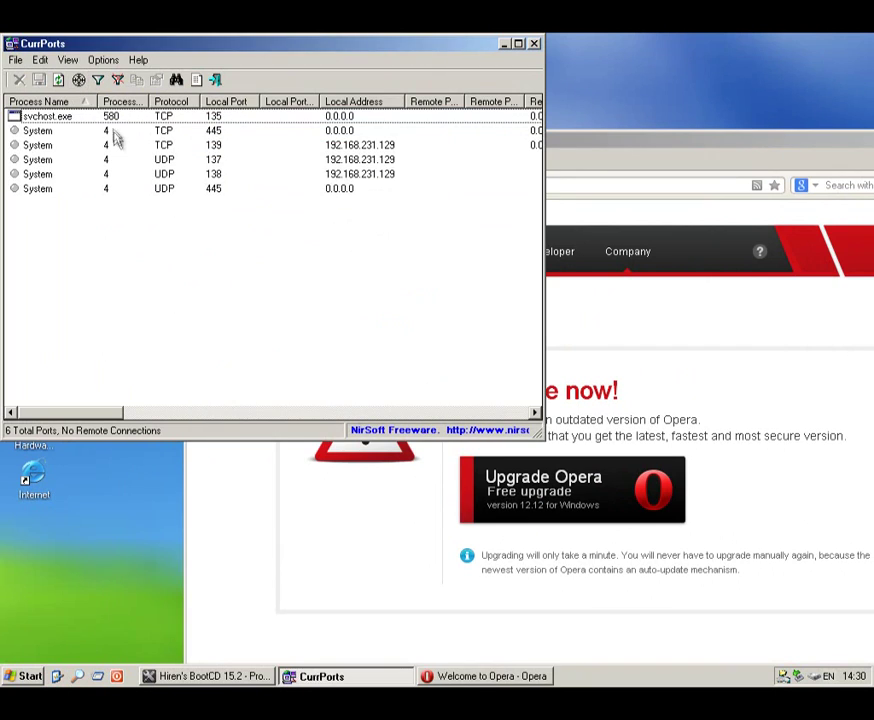
left_click(80, 82)
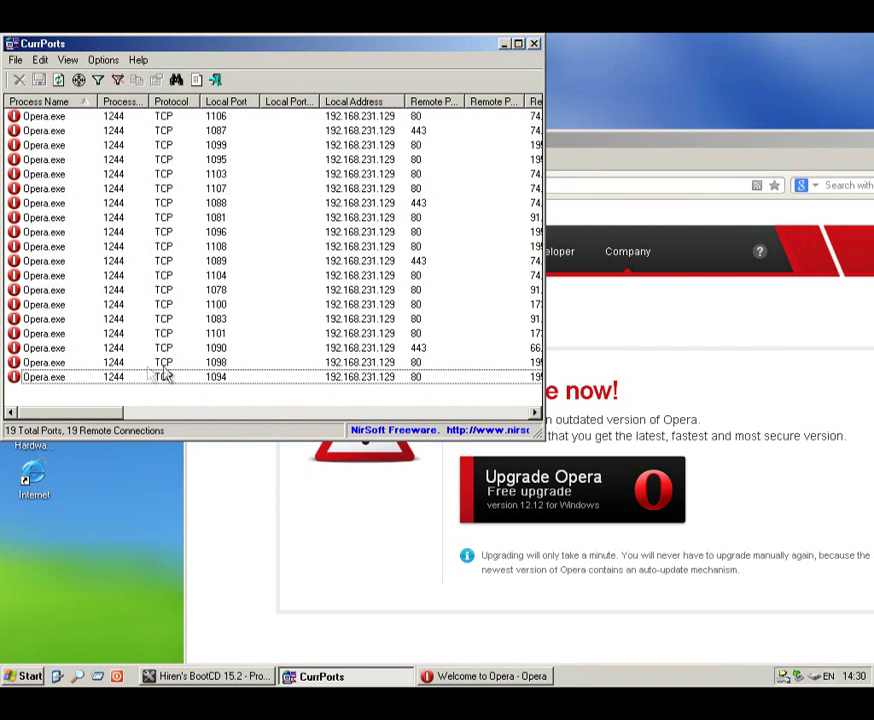
Examine the remaining CurrPorts columns for the Opera connections, and close both CurrPorts and Opera.
left_click_drag(13, 412, 447, 403)
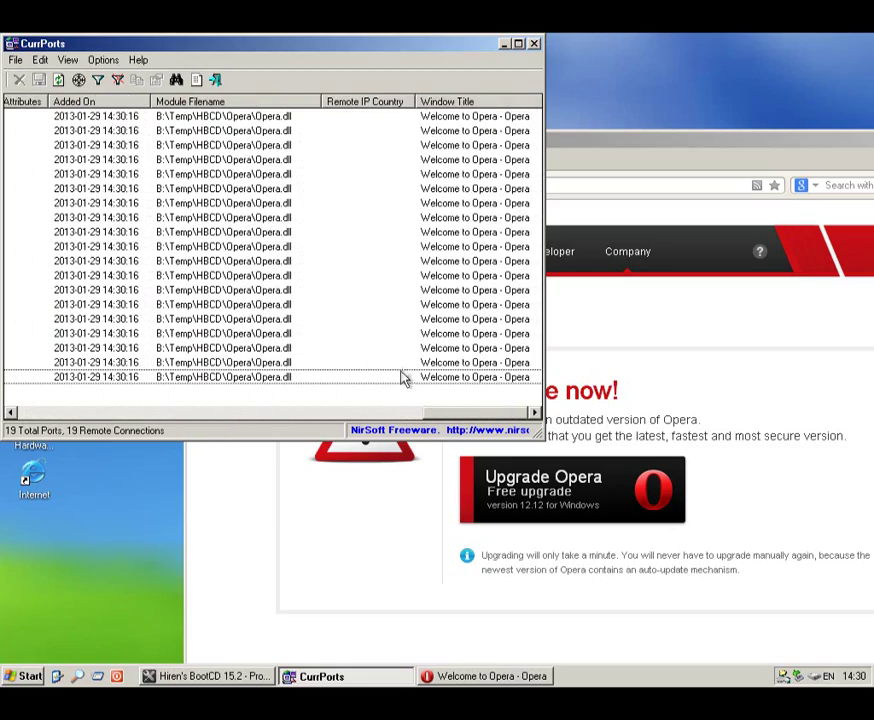
left_click(534, 45)
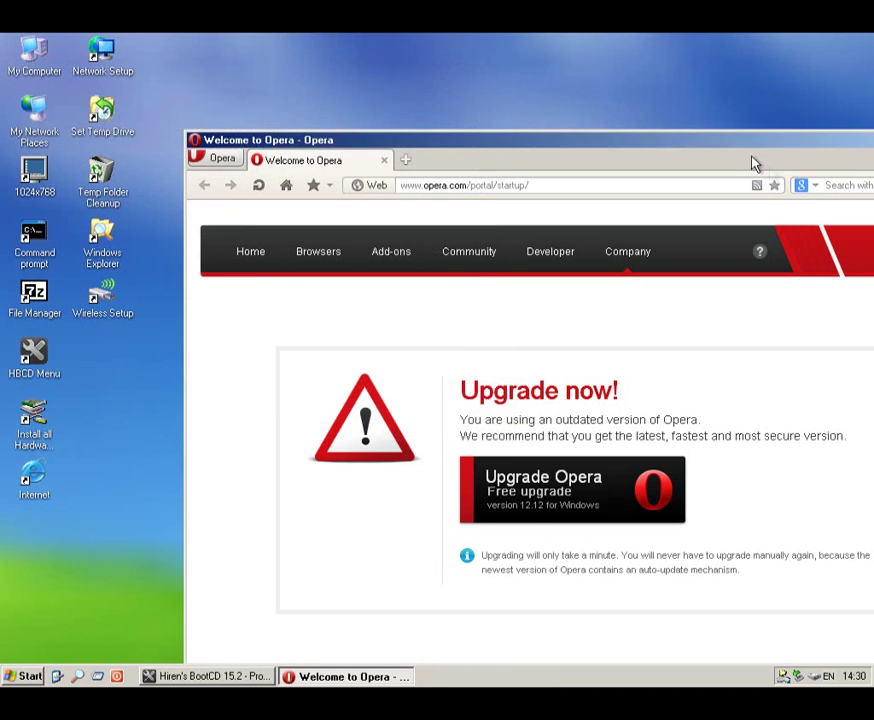
left_click_drag(771, 176, 513, 236)
left_click(745, 215)
Open Network Password Recovery from the network tools to view its list of stored passwords.
left_click(265, 170)
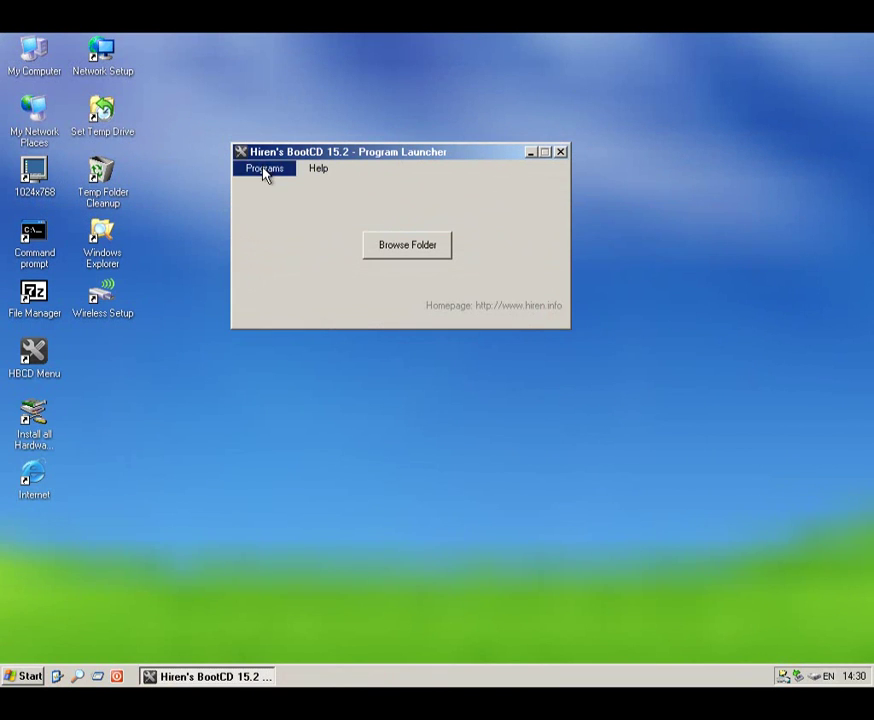
mouse_move(300, 306)
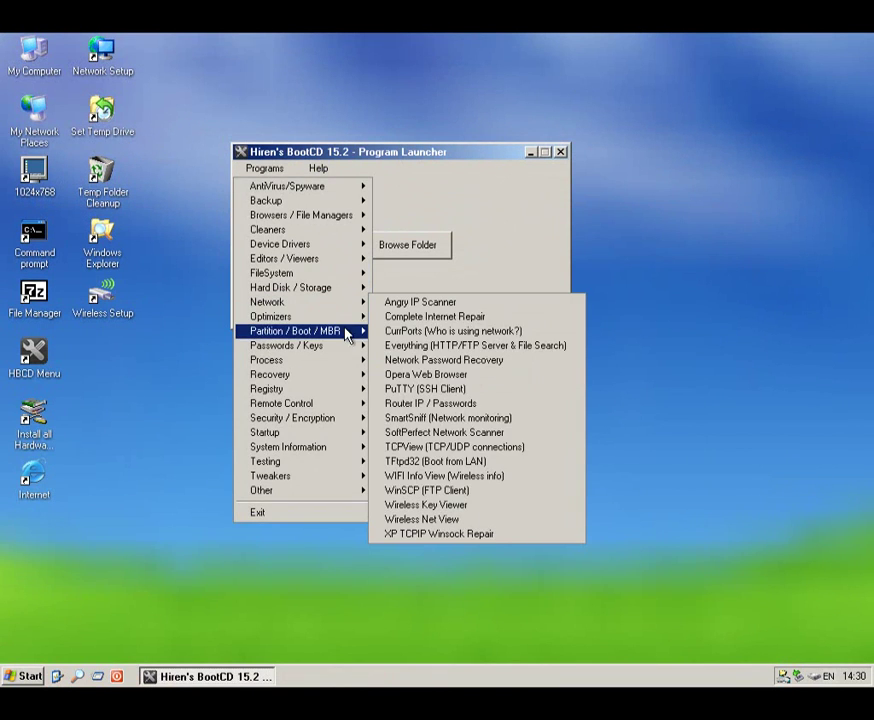
mouse_move(325, 320)
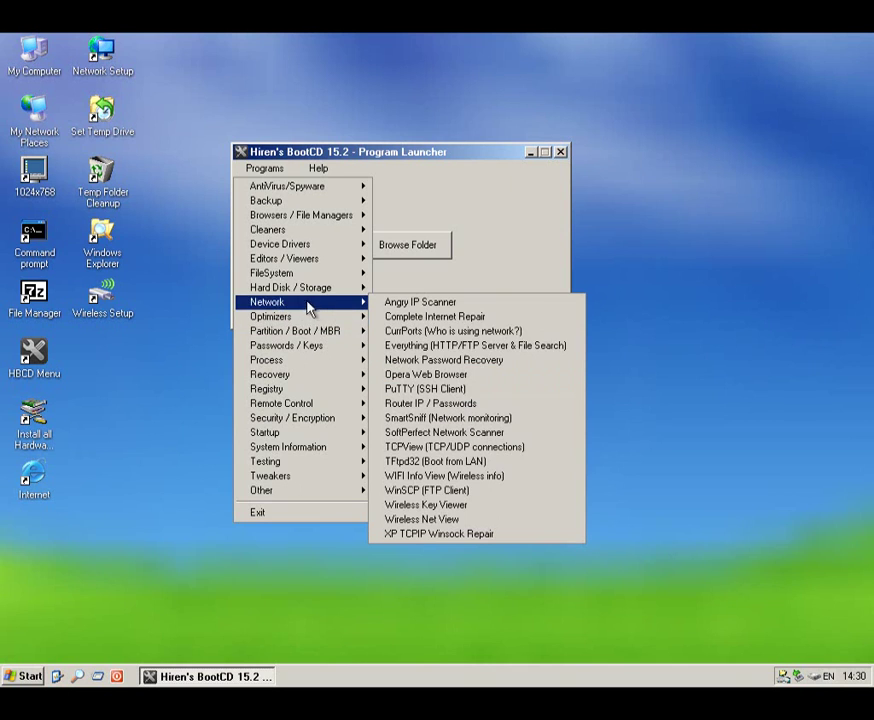
left_click(472, 372)
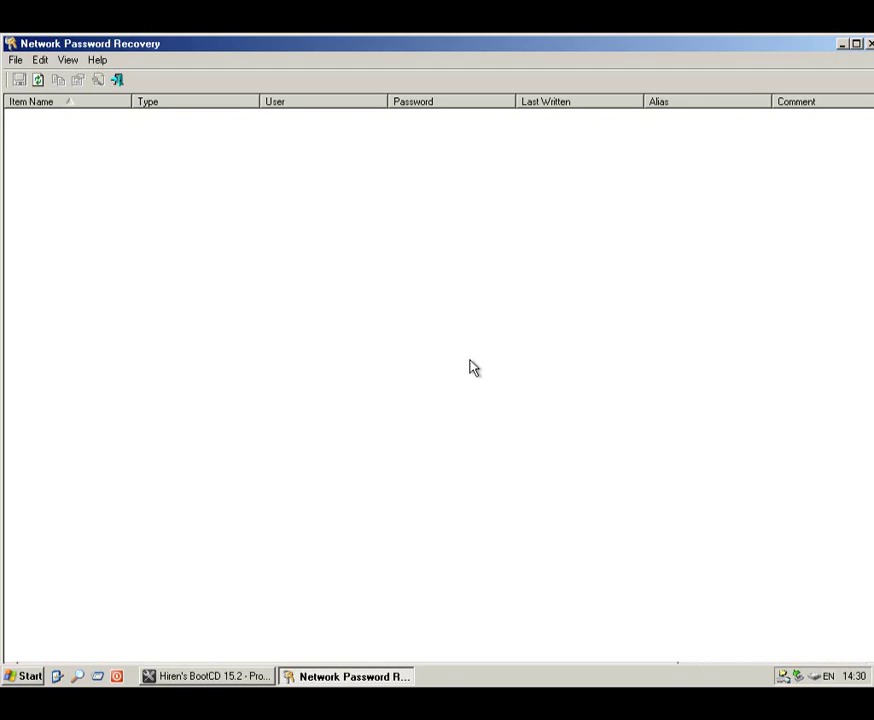
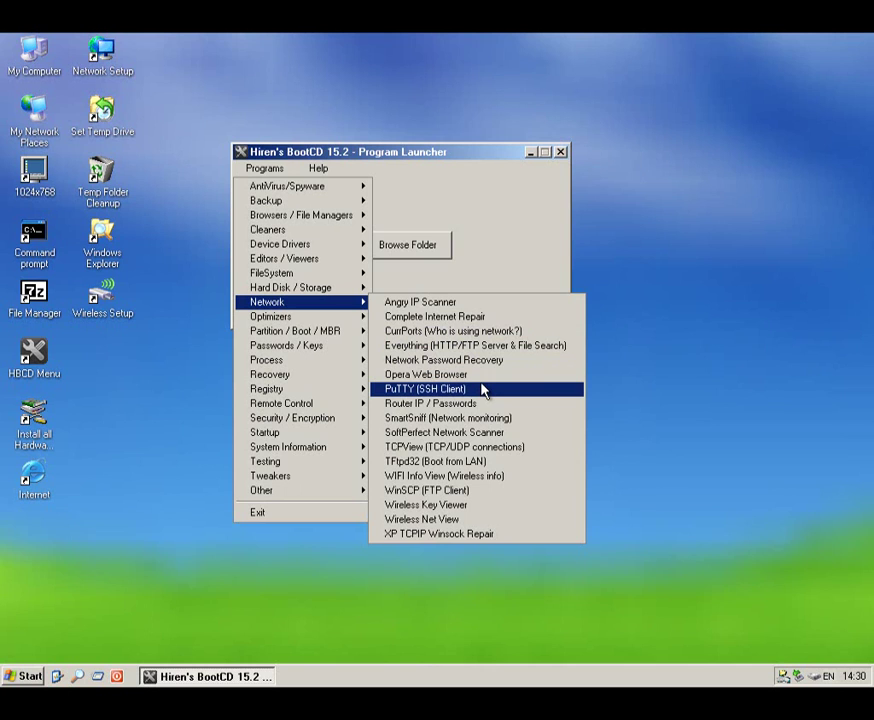
Open the PuTTY SSH client to view its session configuration, and cancel without connecting.
left_click(483, 389)
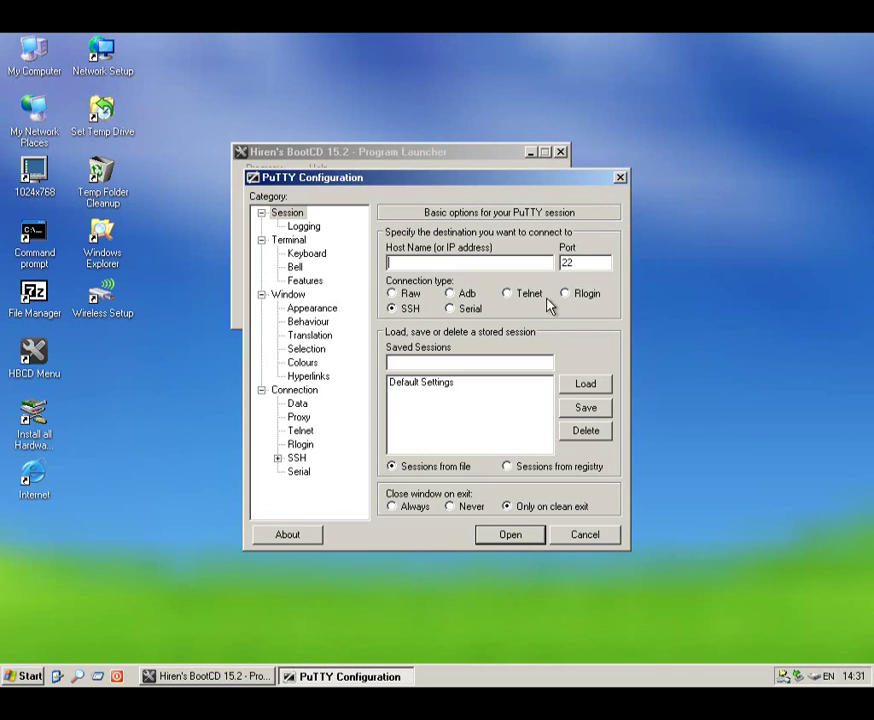
left_click(585, 534)
Open the Router IP / Passwords list from the network tools in a maximized Opera window.
left_click(268, 170)
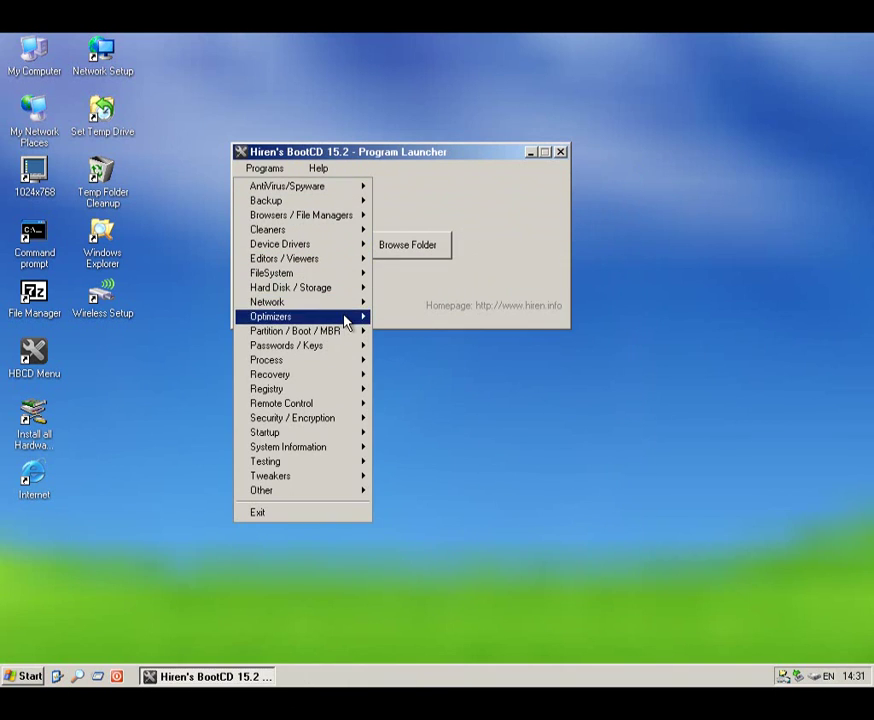
mouse_move(356, 305)
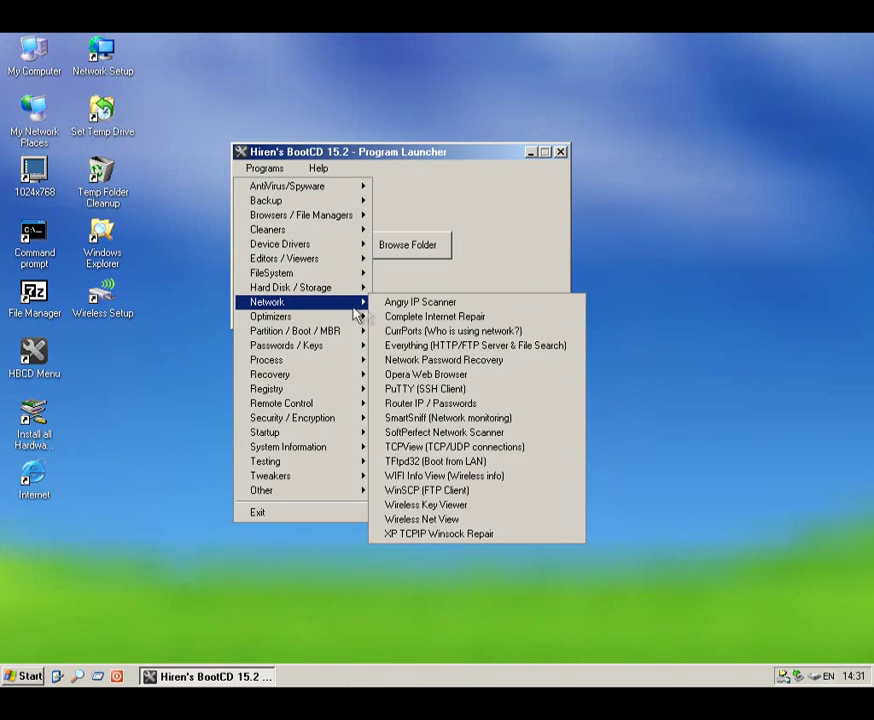
left_click(408, 405)
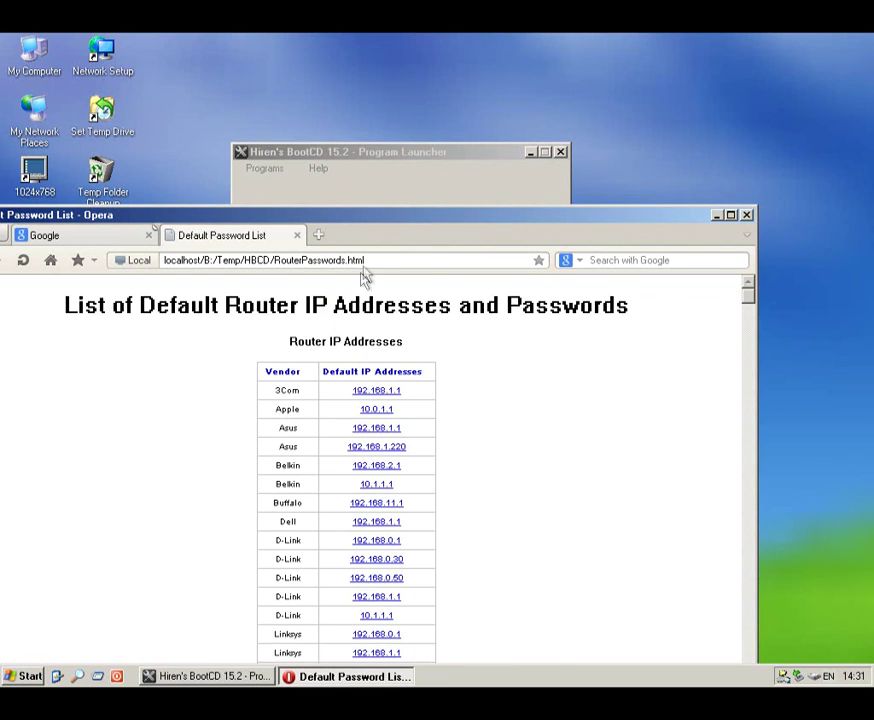
double_click(358, 217)
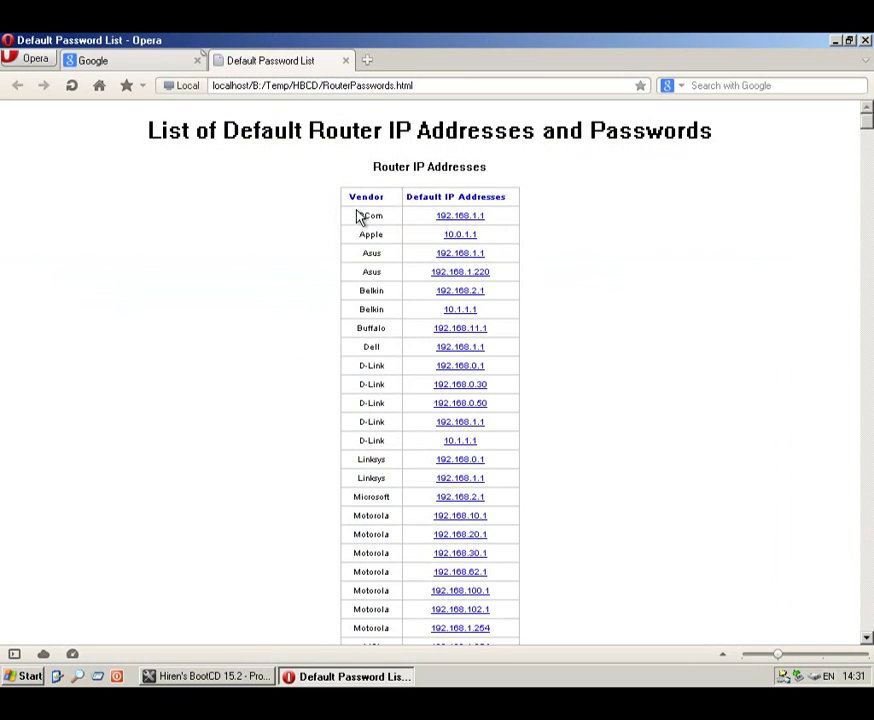
Read through the default router IP addresses and the router passwords table, and close Opera.
scroll(330, 238, "down", 5)
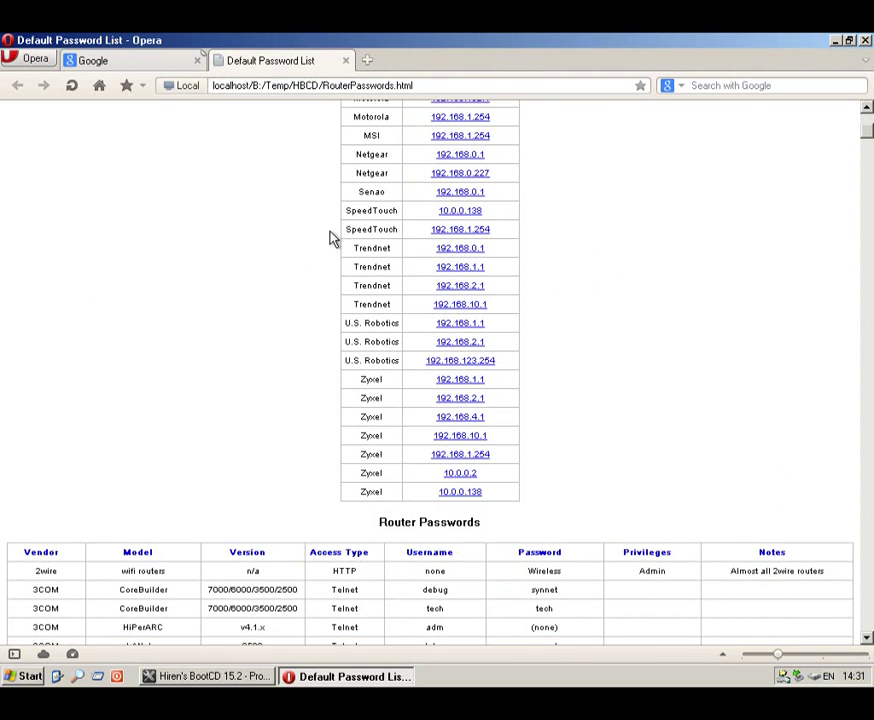
scroll(333, 238, "up", 5)
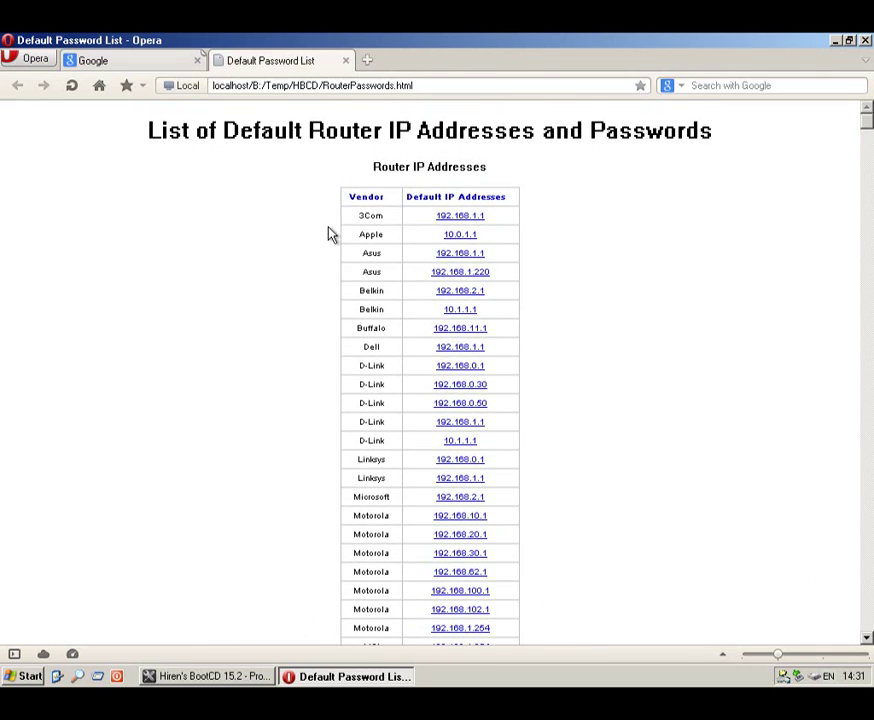
scroll(331, 233, "down", 3)
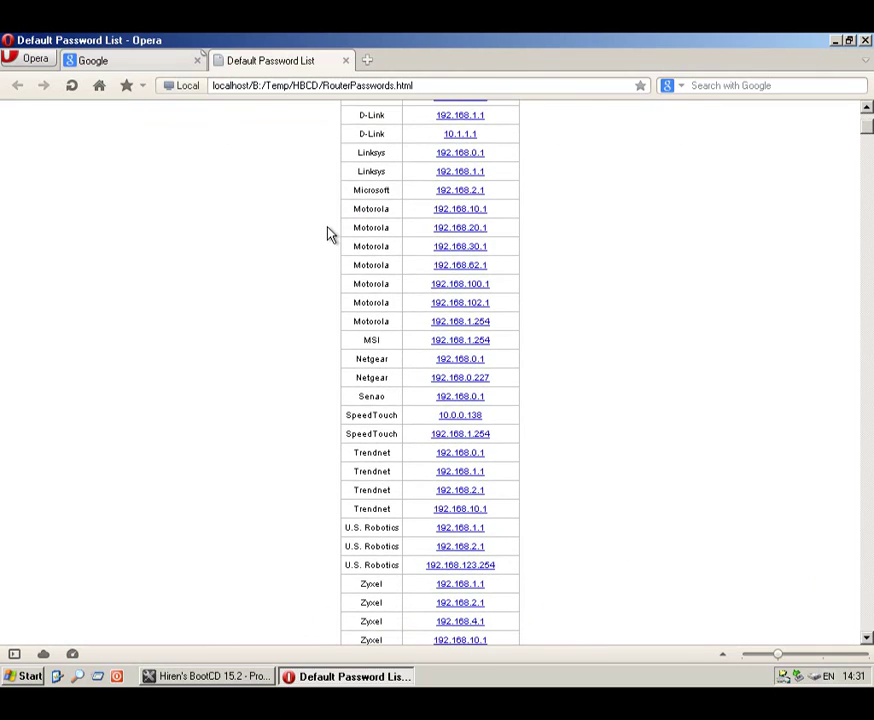
scroll(327, 234, "down", 7)
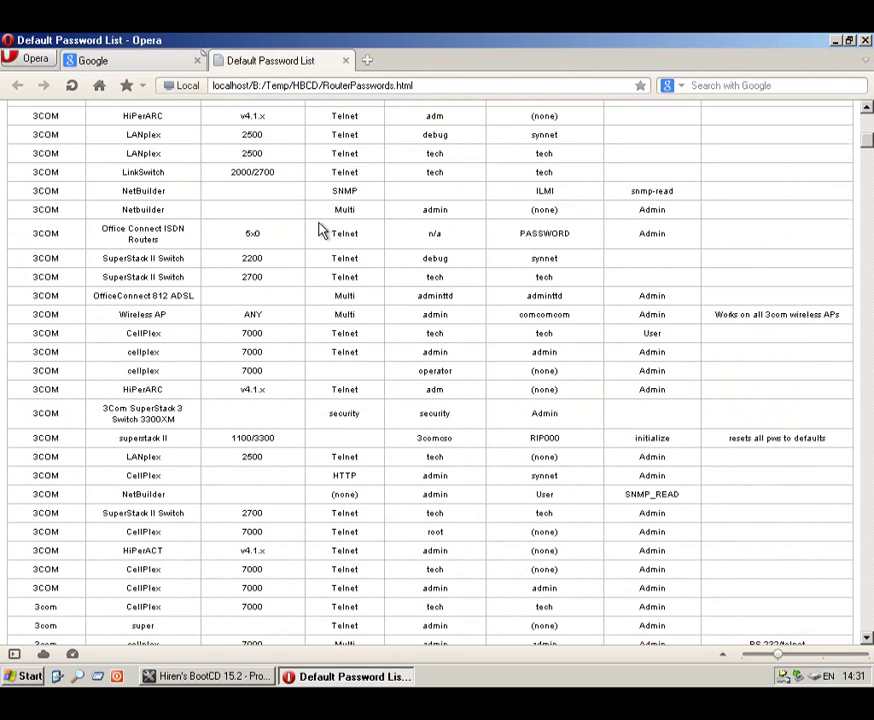
scroll(321, 231, "down", 3)
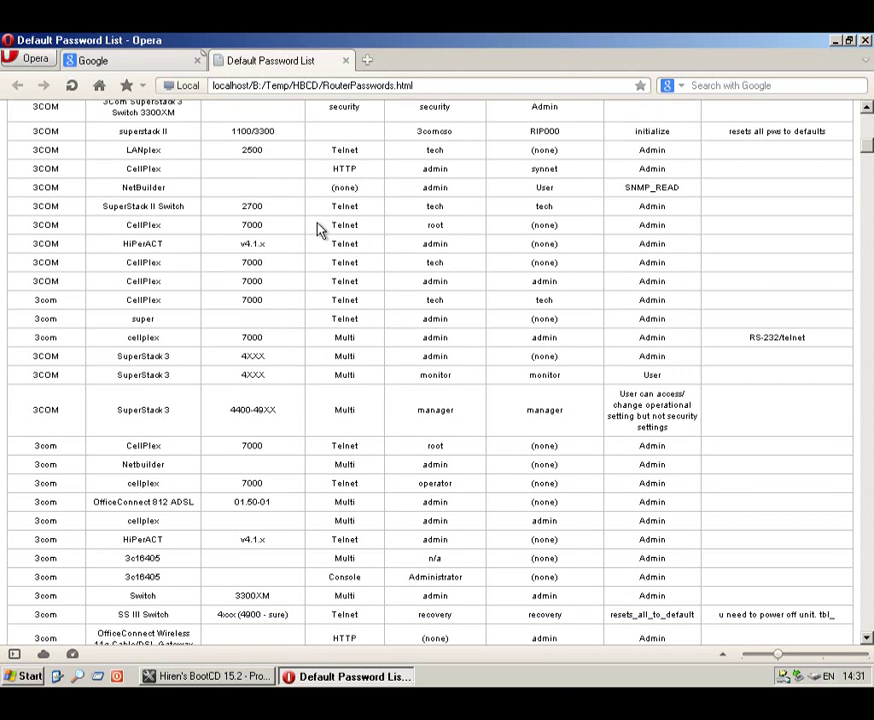
scroll(315, 246, "down", 2)
scroll(315, 246, "down", 2)
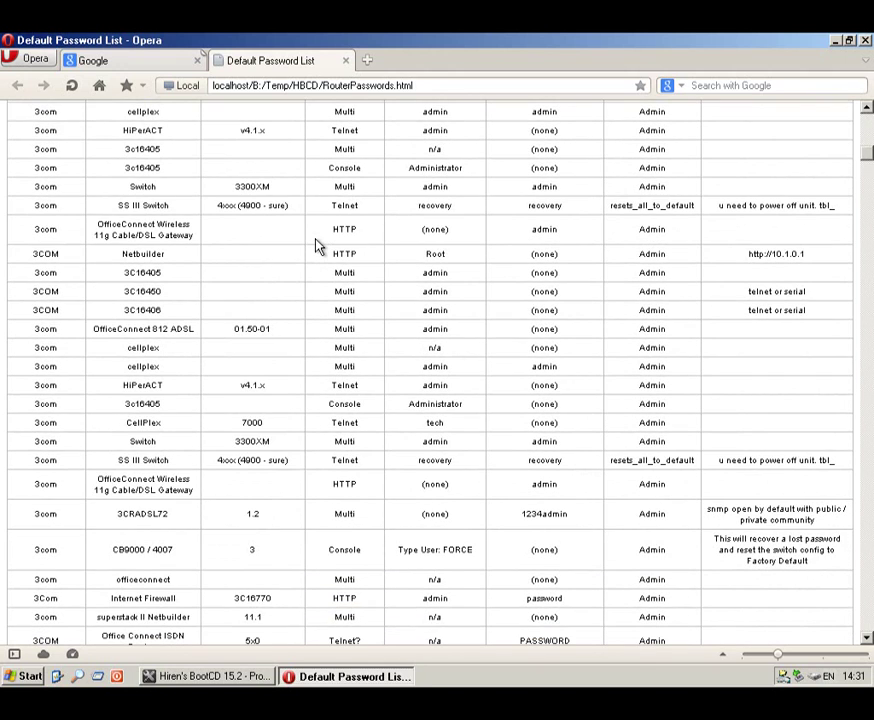
scroll(315, 246, "down", 2)
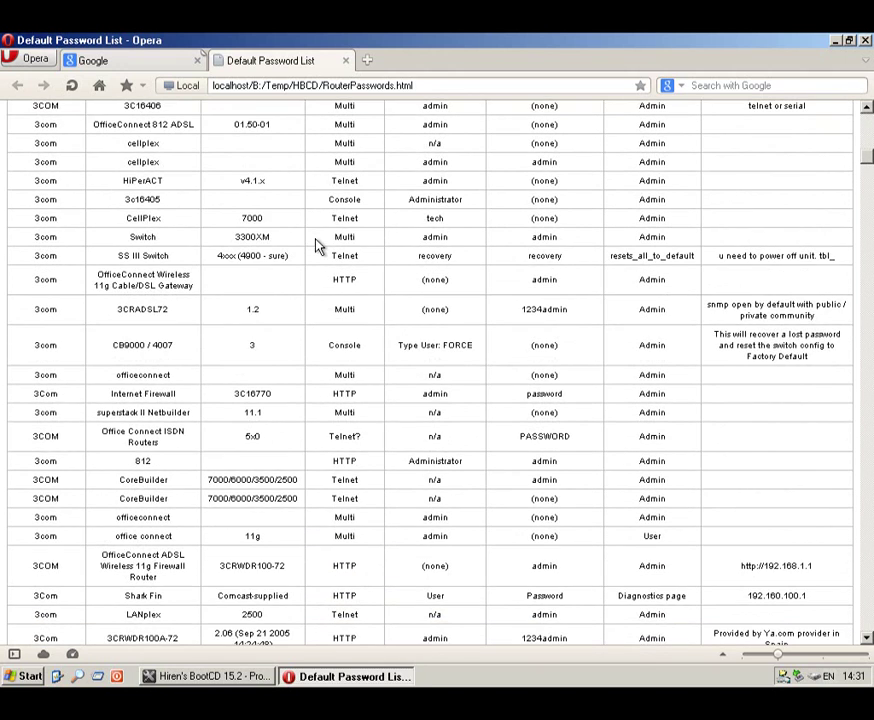
scroll(315, 246, "down", 2)
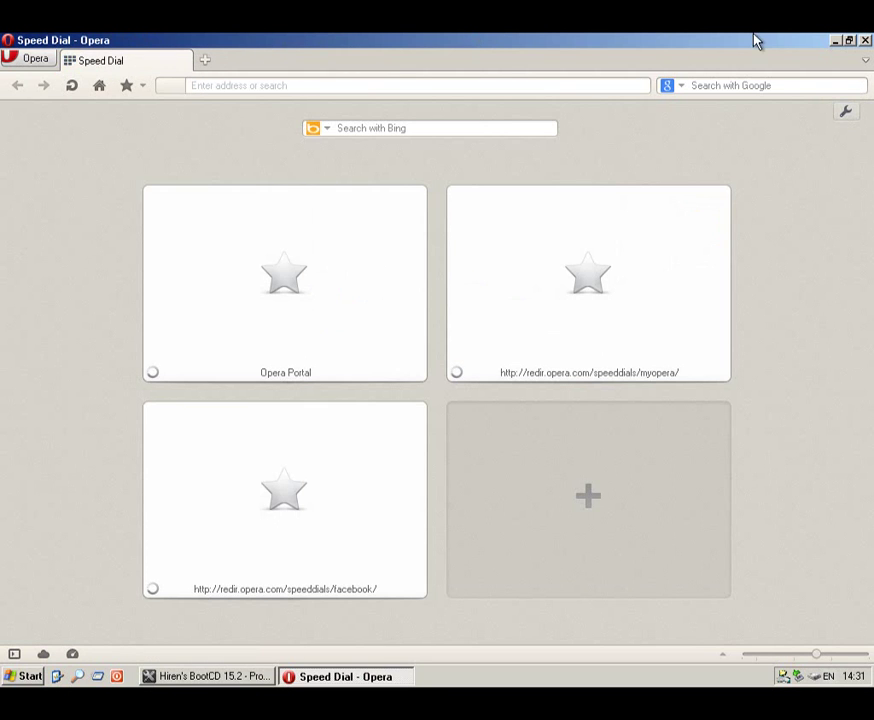
left_click(866, 41)
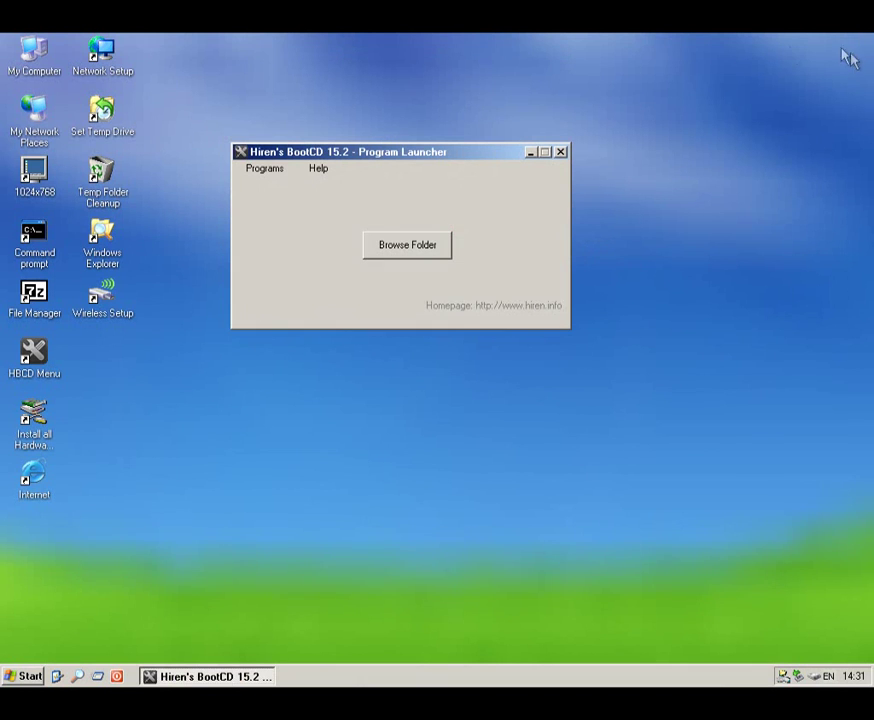
Open SmartSniff from the network tools and start a Raw Sockets capture on the Intel(R) PRO/1000 MT network adapter.
left_click(264, 172)
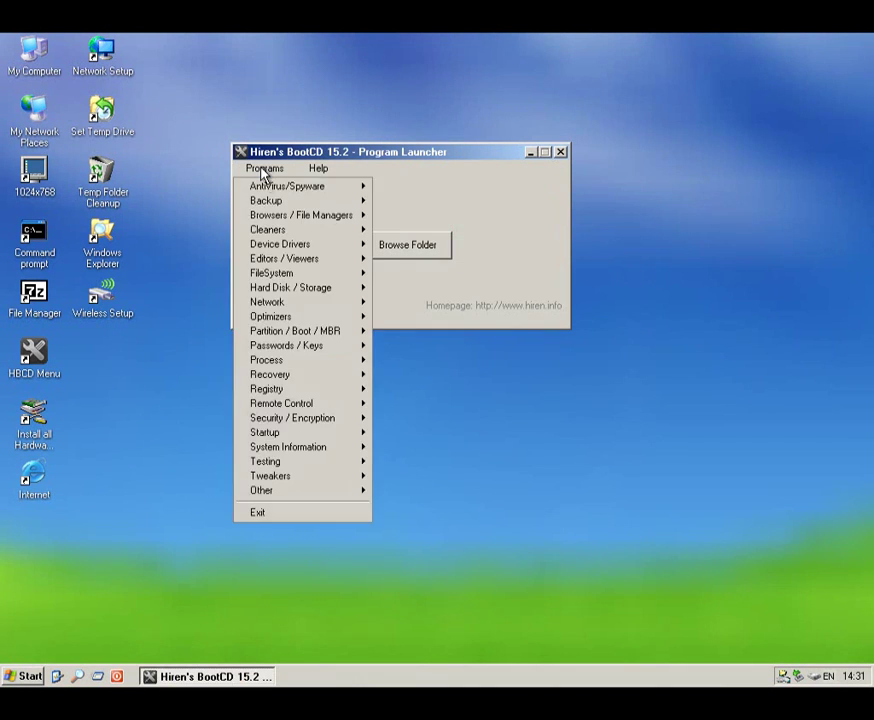
mouse_move(327, 303)
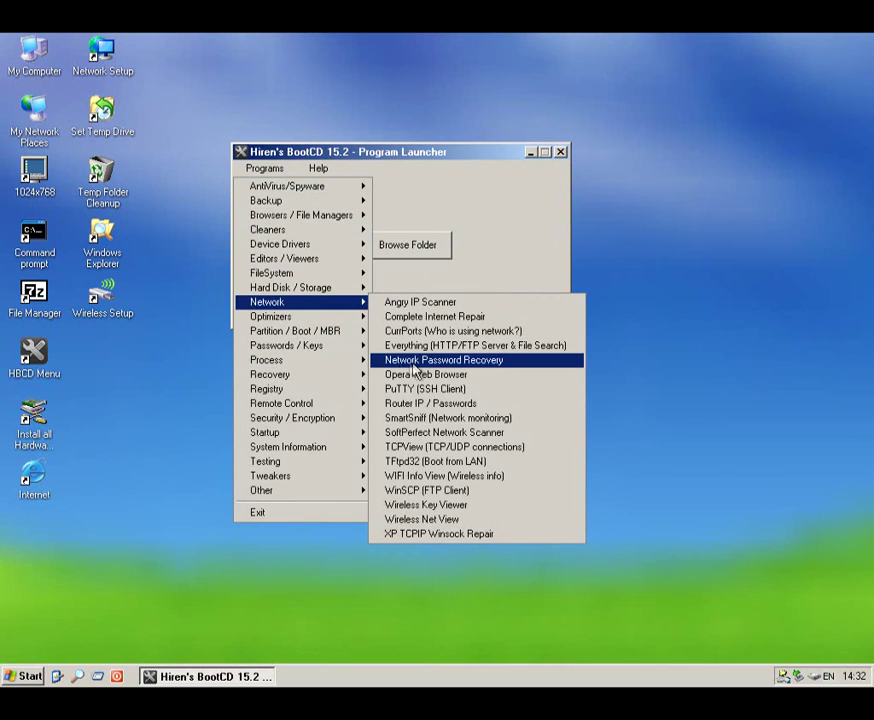
left_click(447, 419)
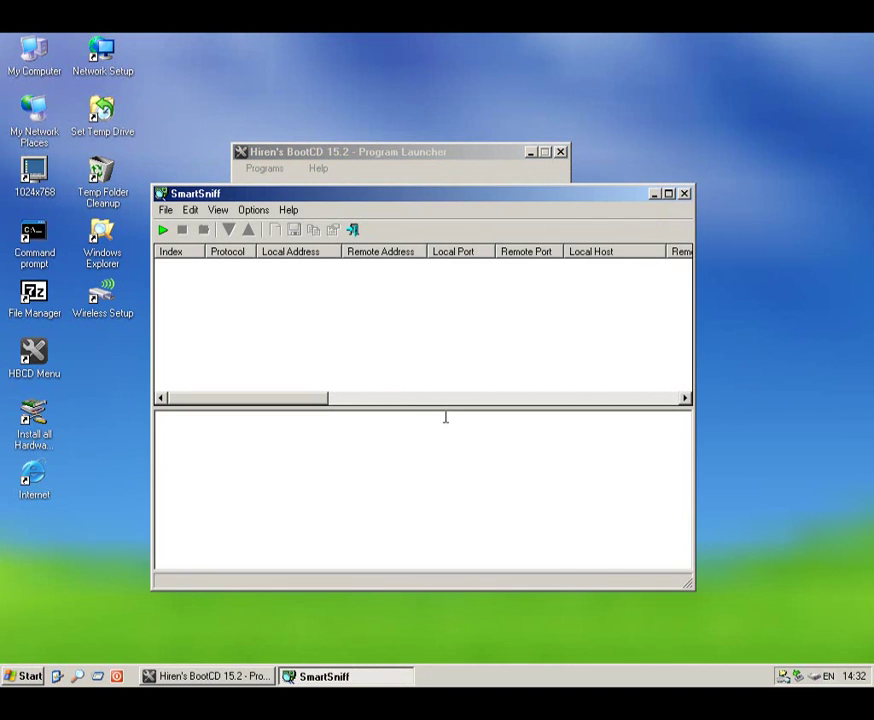
left_click(162, 231)
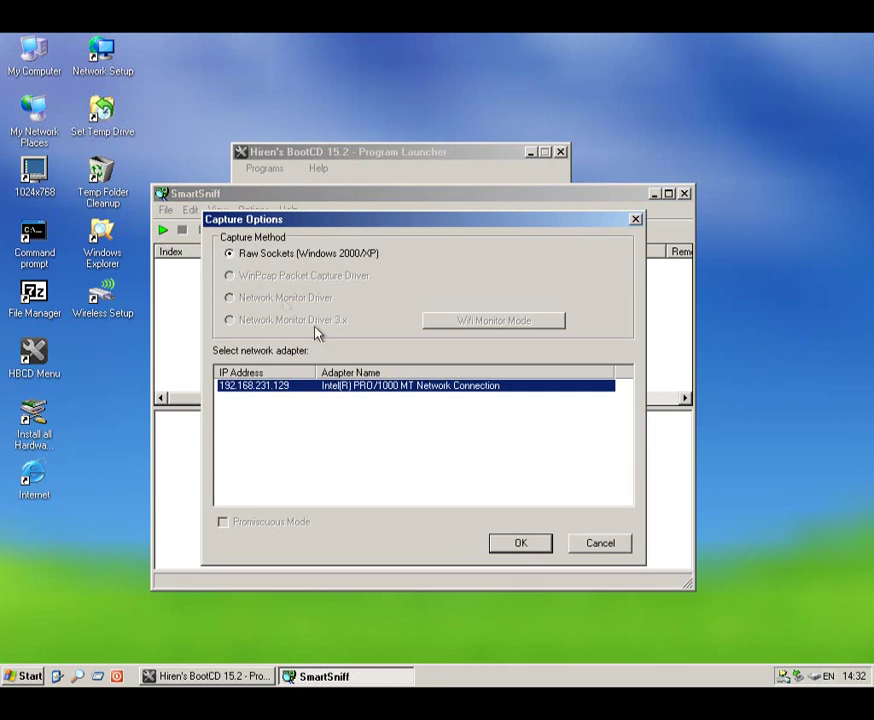
left_click(517, 542)
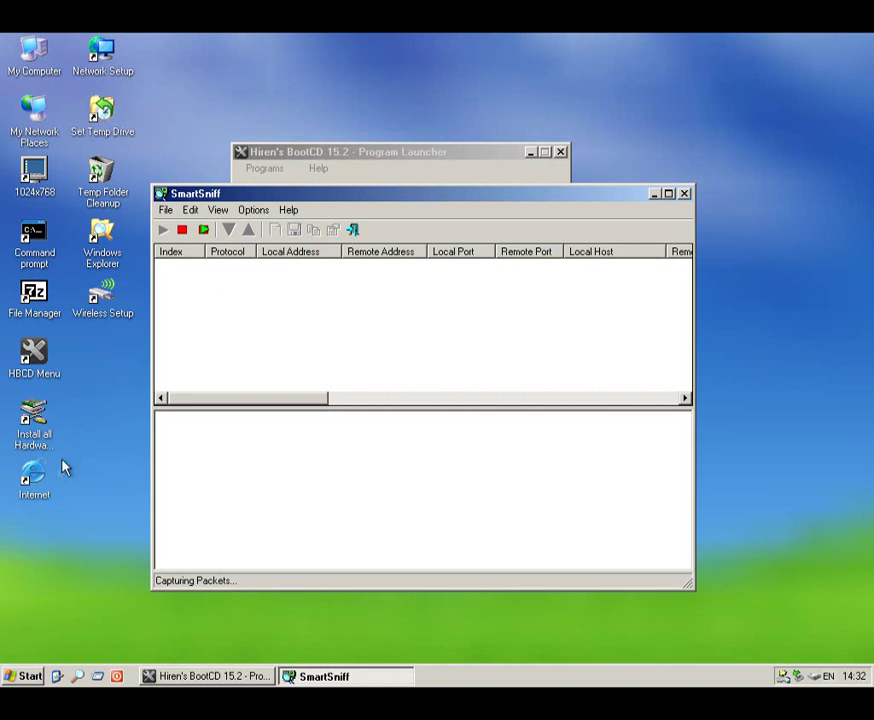
Load the Google home page in Opera to generate traffic, view the packets captured in SmartSniff, and close both programs.
left_click(35, 480)
double_click(33, 482)
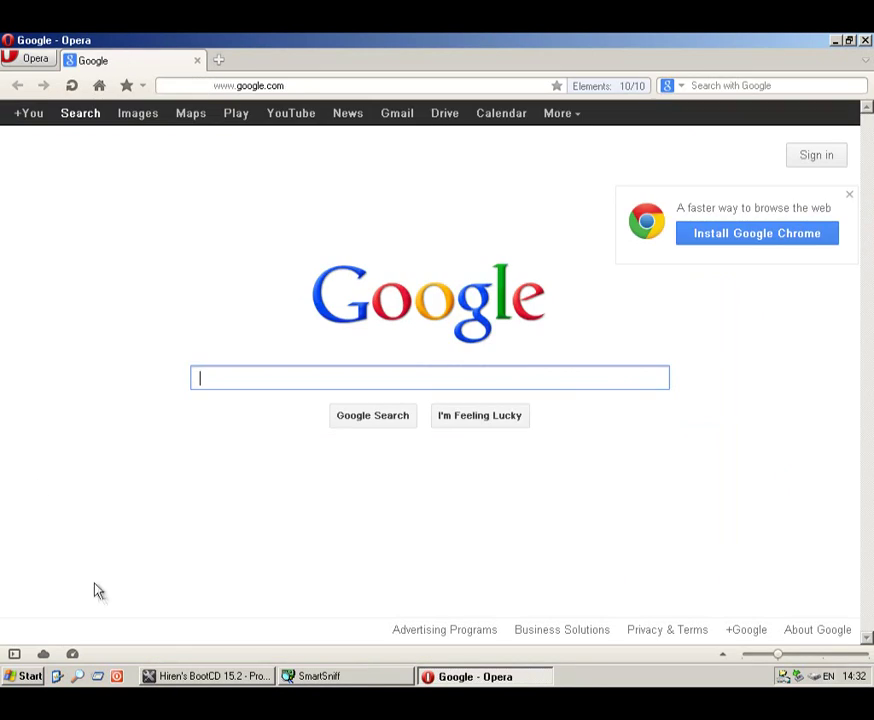
left_click(303, 678)
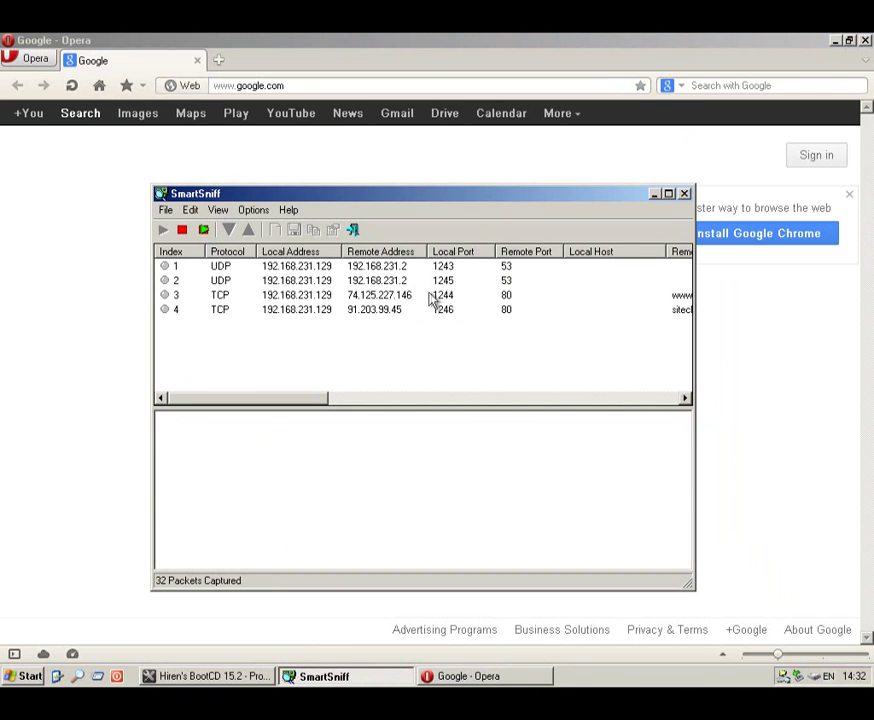
left_click(867, 41)
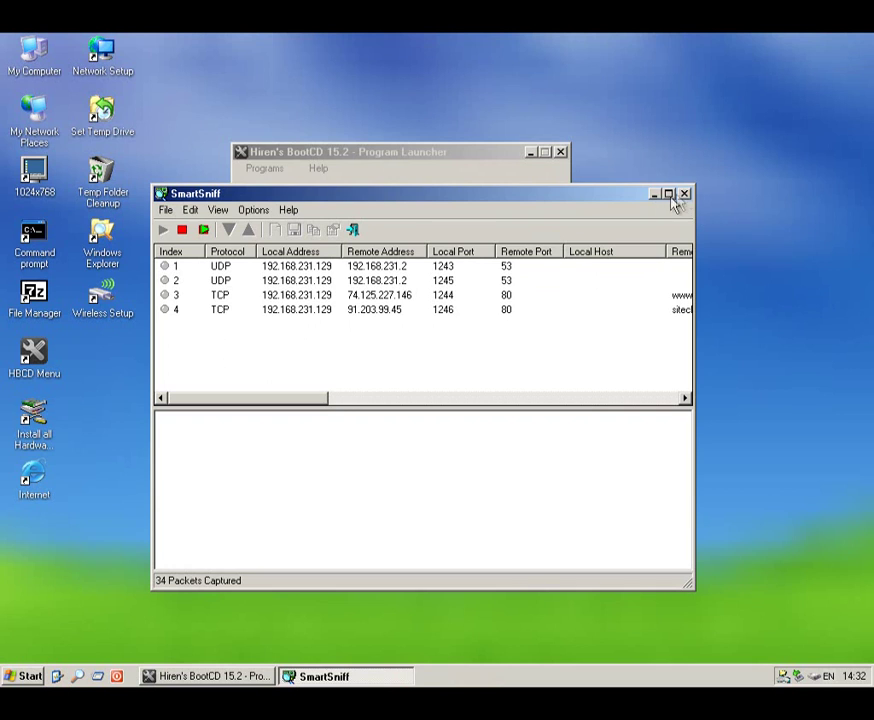
left_click(684, 193)
left_click(421, 394)
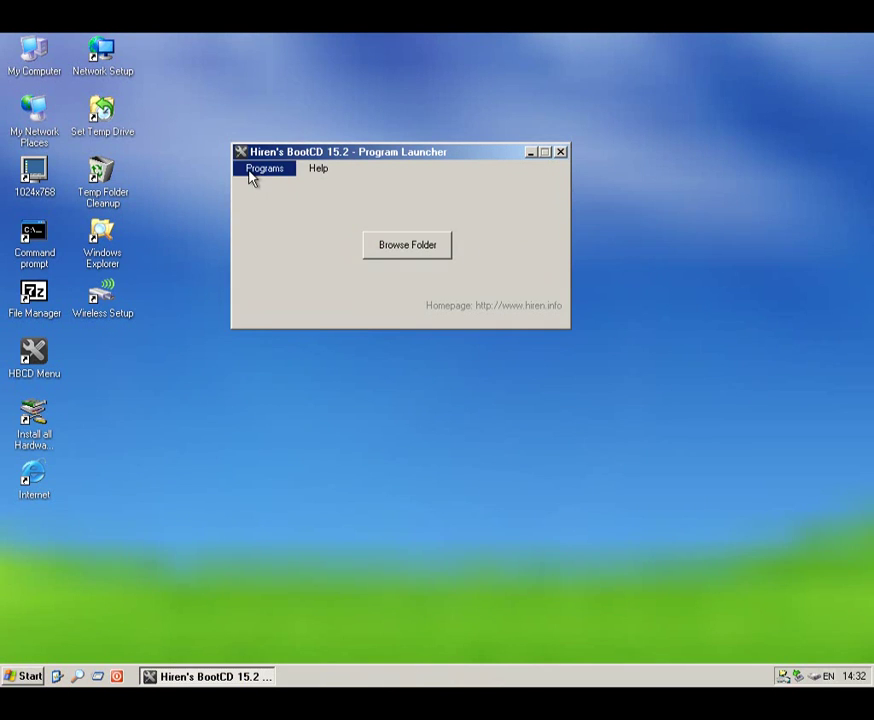
Open SoftPerfect Network Scanner from the network tools to view its scan range options, and close it without scanning.
left_click(251, 177)
mouse_move(324, 304)
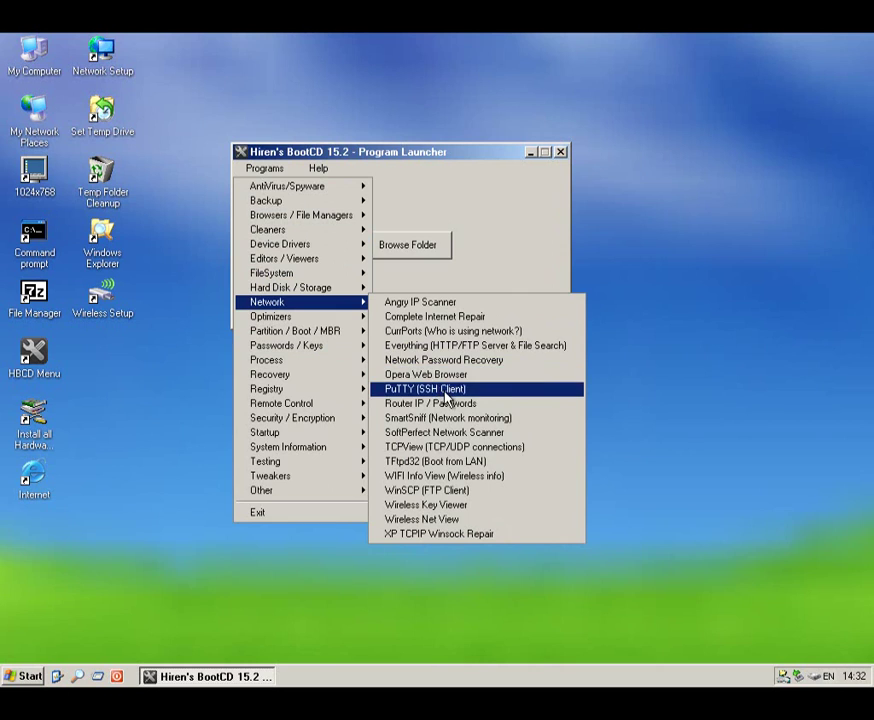
left_click(451, 434)
left_click(392, 400)
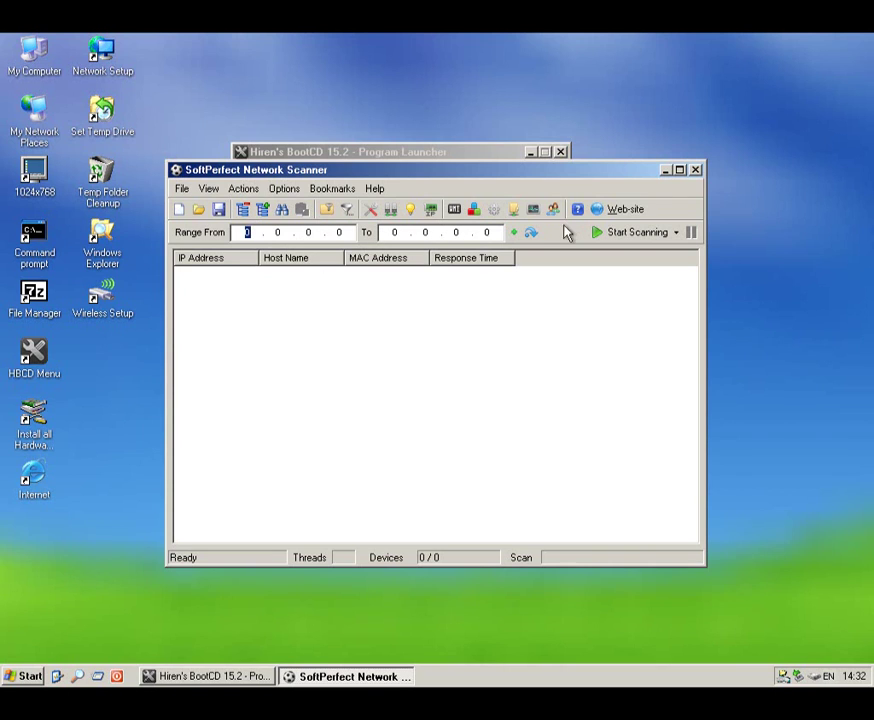
left_click(695, 170)
left_click(241, 152)
Open TCPView from the network tools, look through its list of TCP/UDP connections, and close it.
left_click(263, 168)
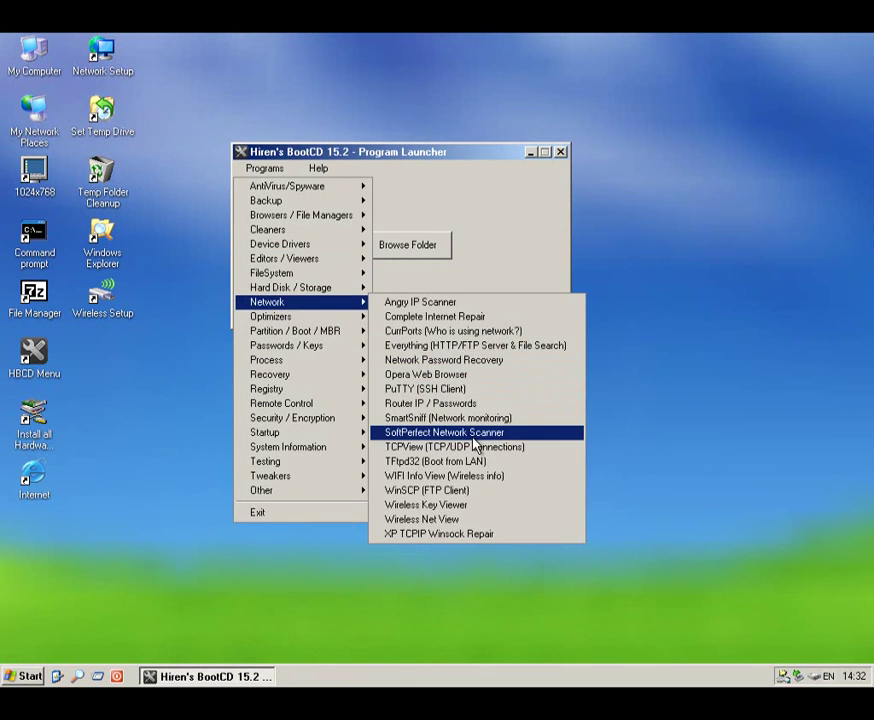
left_click(480, 451)
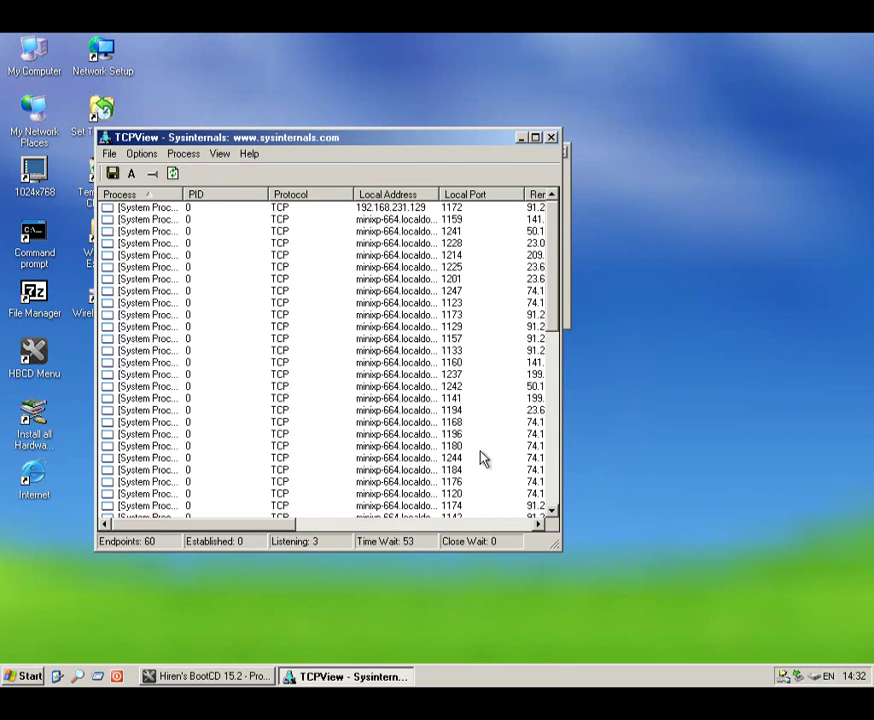
left_click_drag(549, 232, 537, 388)
left_click(551, 137)
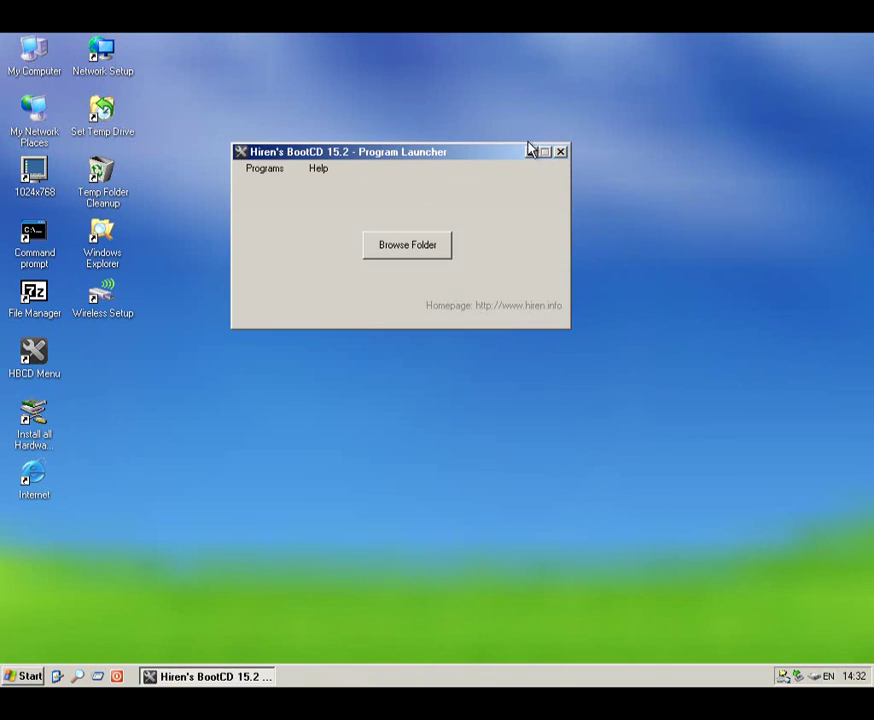
Open Wireless Net View from the network tools to view its wireless network list, and close it.
left_click(265, 168)
mouse_move(340, 302)
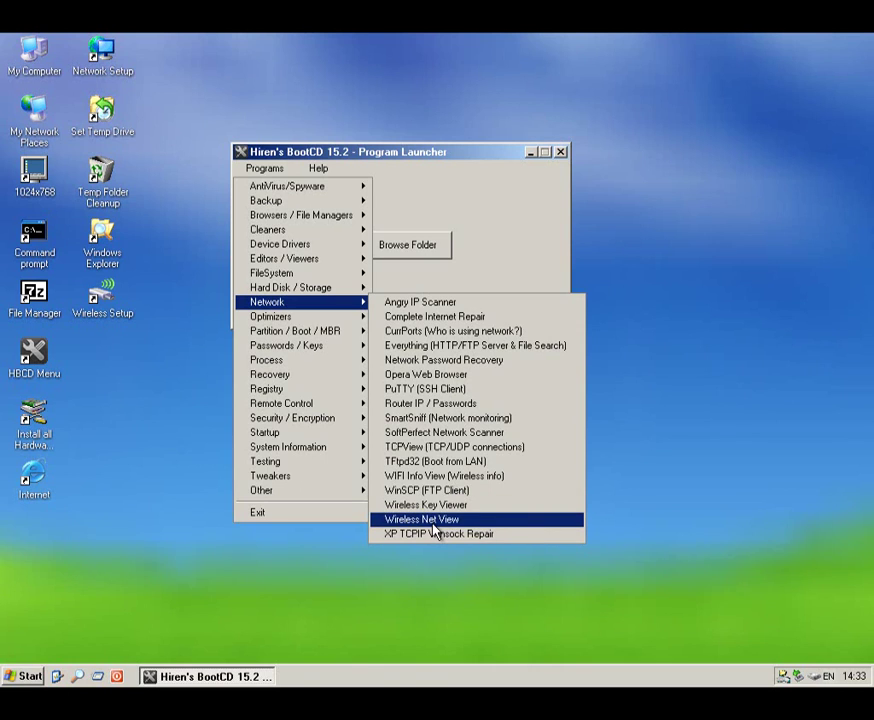
left_click(432, 522)
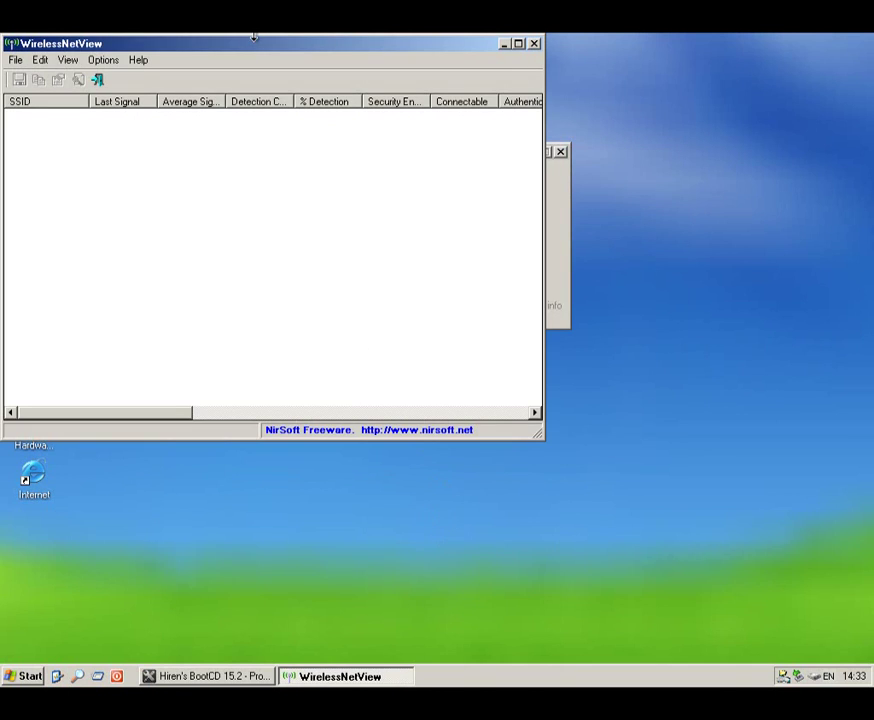
left_click(534, 44)
Open Defraggler from the optimizer tools to view its drive list and properties, and close it without defragmenting.
left_click(262, 168)
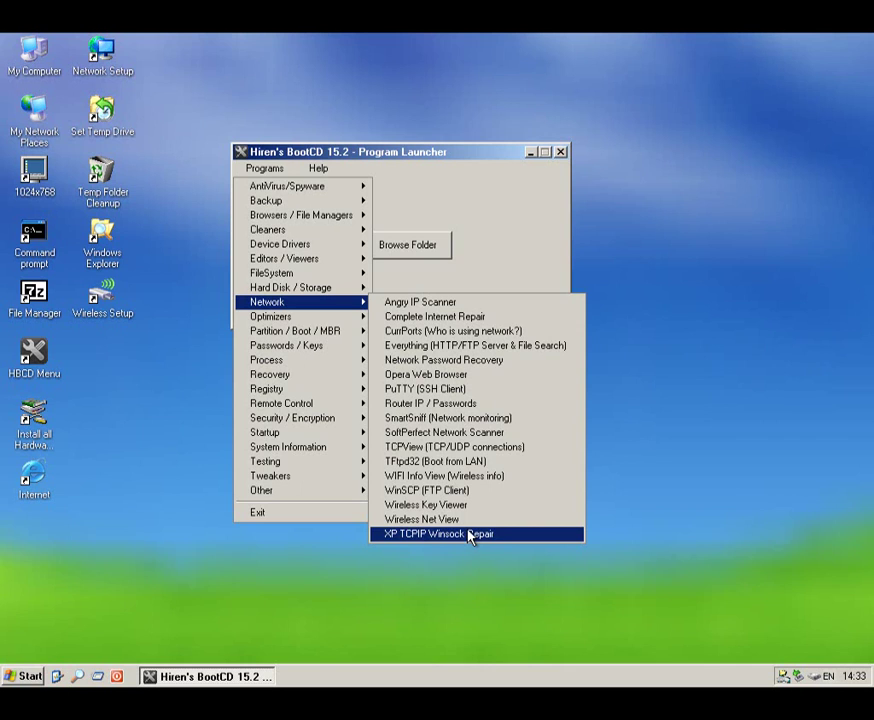
mouse_move(343, 340)
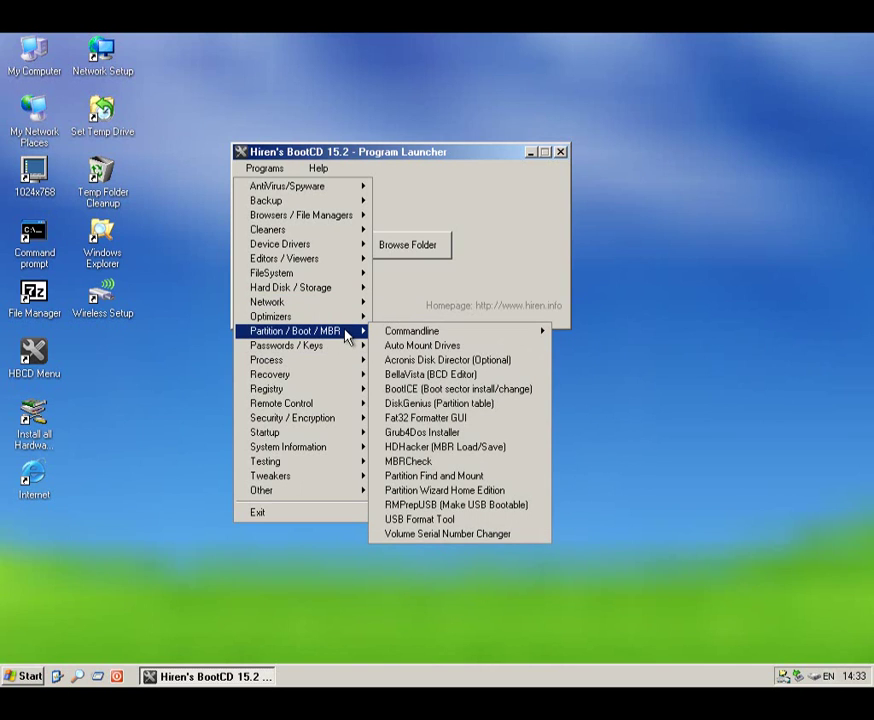
mouse_move(296, 276)
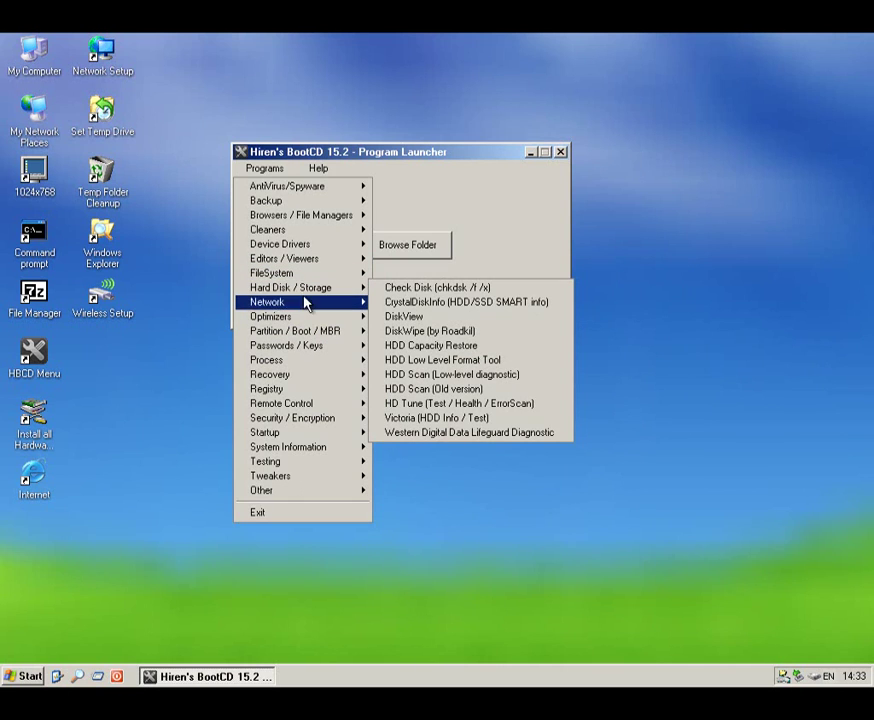
mouse_move(309, 323)
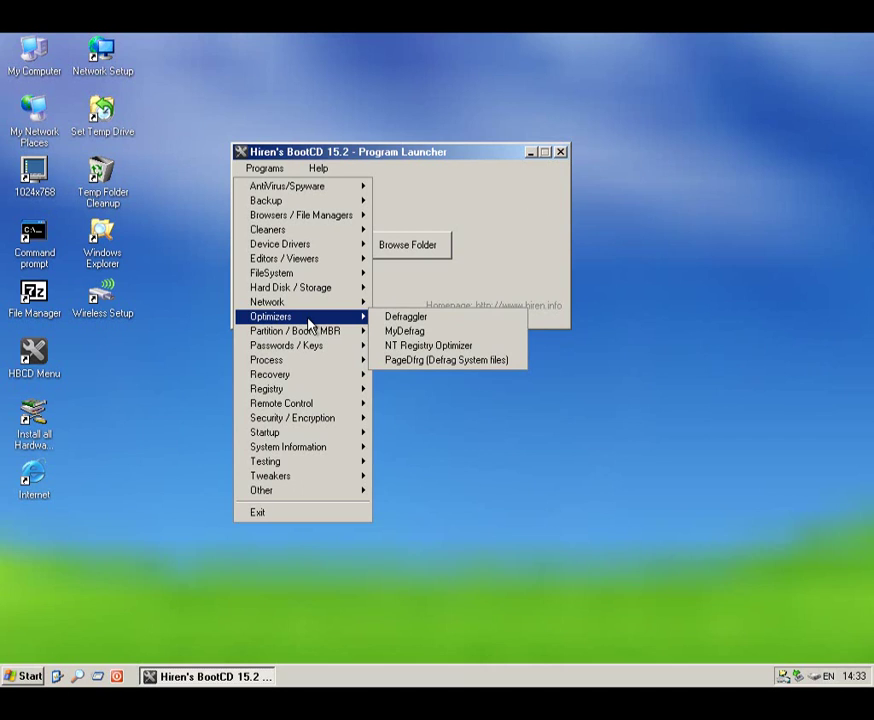
left_click(385, 320)
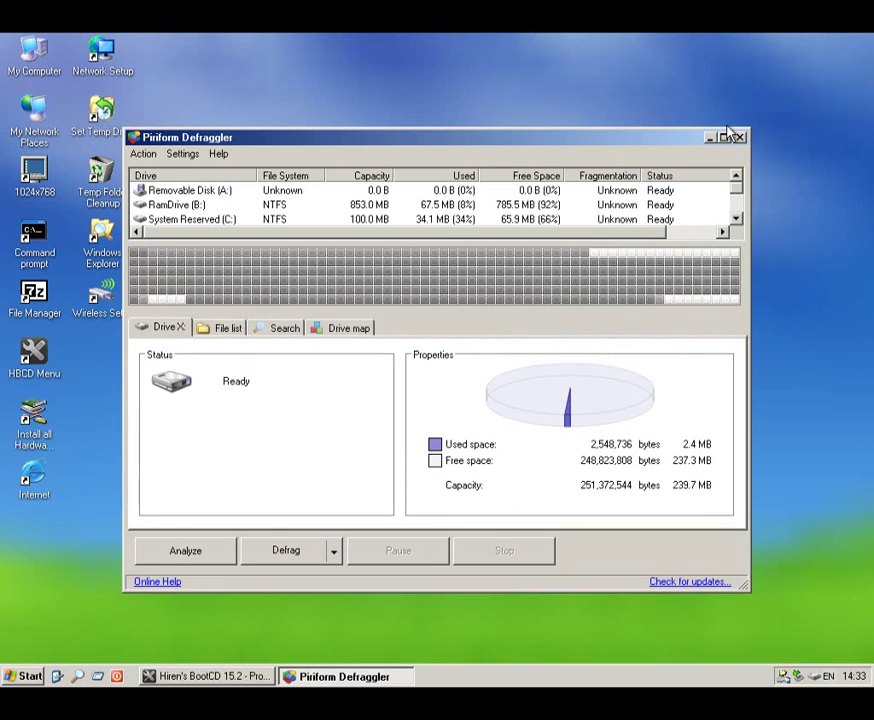
left_click(741, 133)
Look through the optimizer and command-line partition tools, and run Auto Mount Drives from the Partition / Boot / MBR tools.
left_click(265, 168)
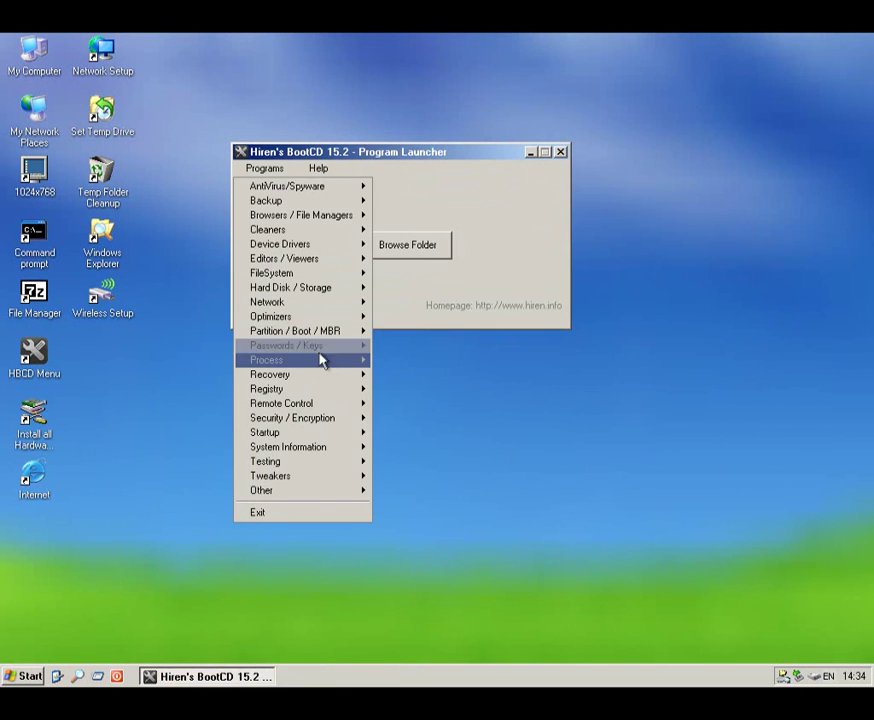
mouse_move(338, 320)
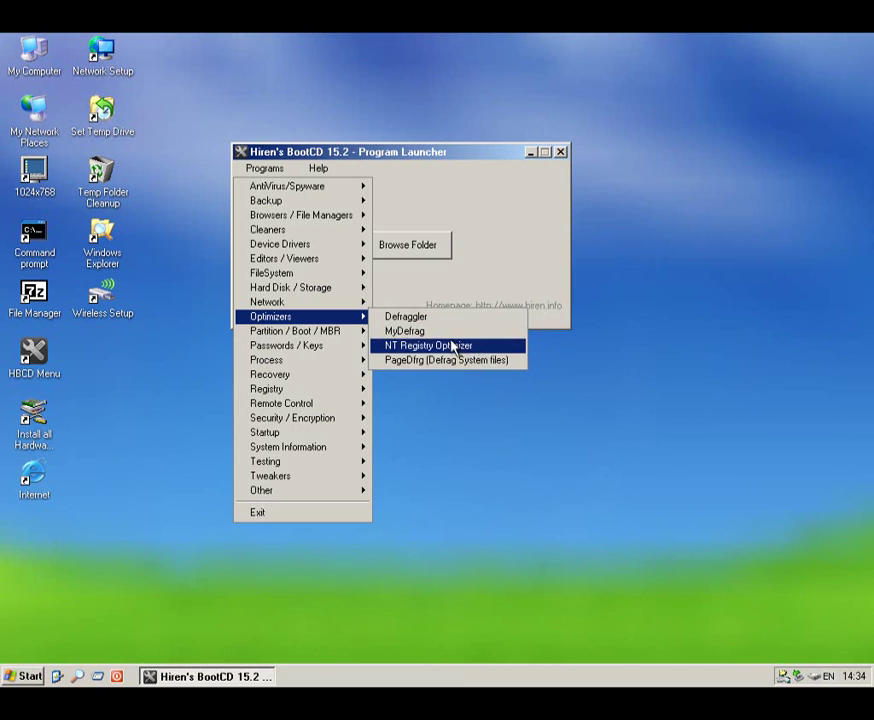
mouse_move(266, 340)
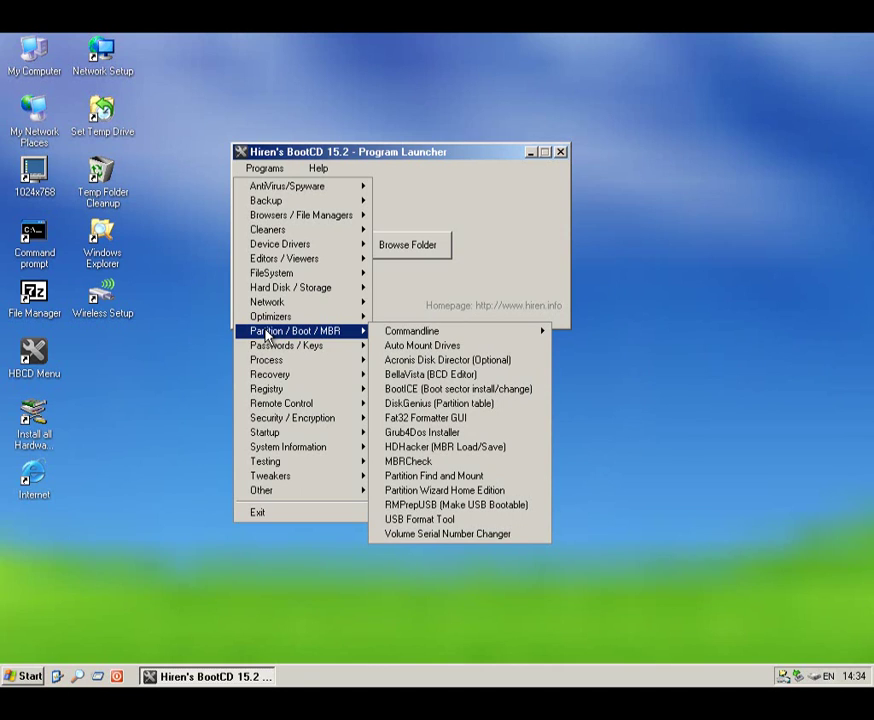
mouse_move(410, 332)
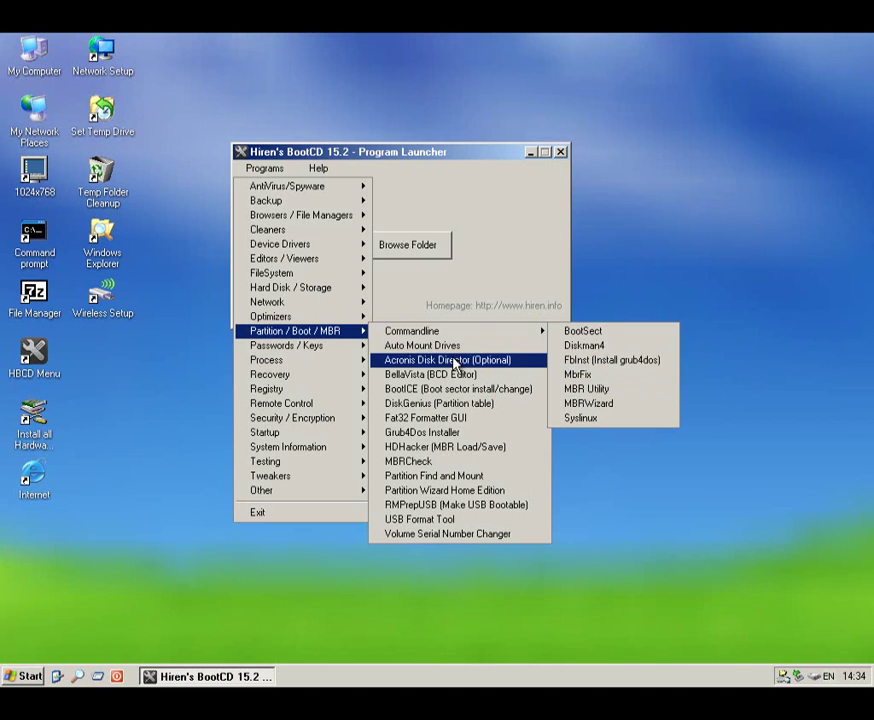
key("Up")
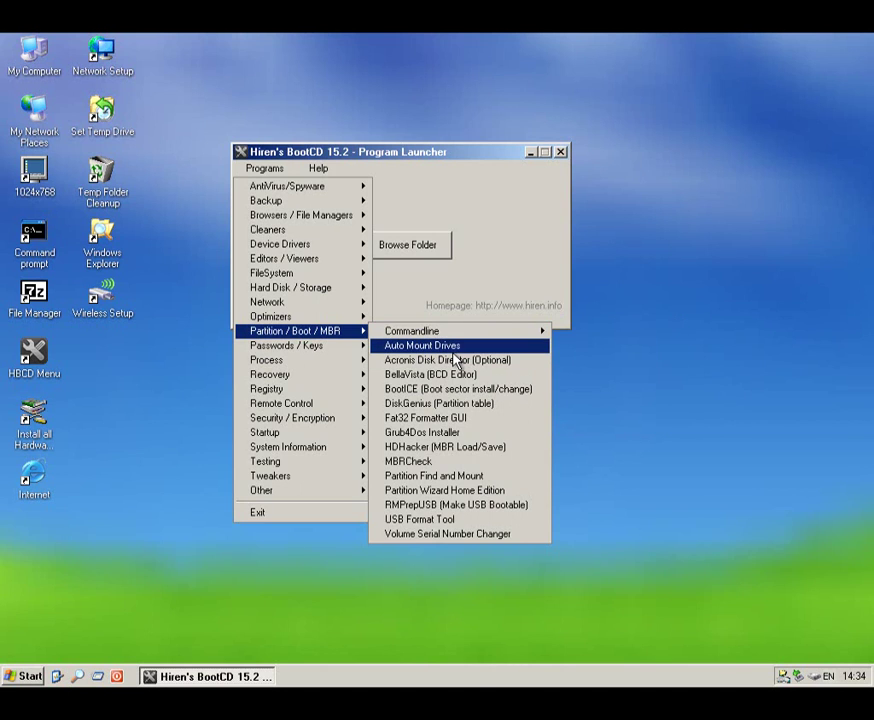
key("Return")
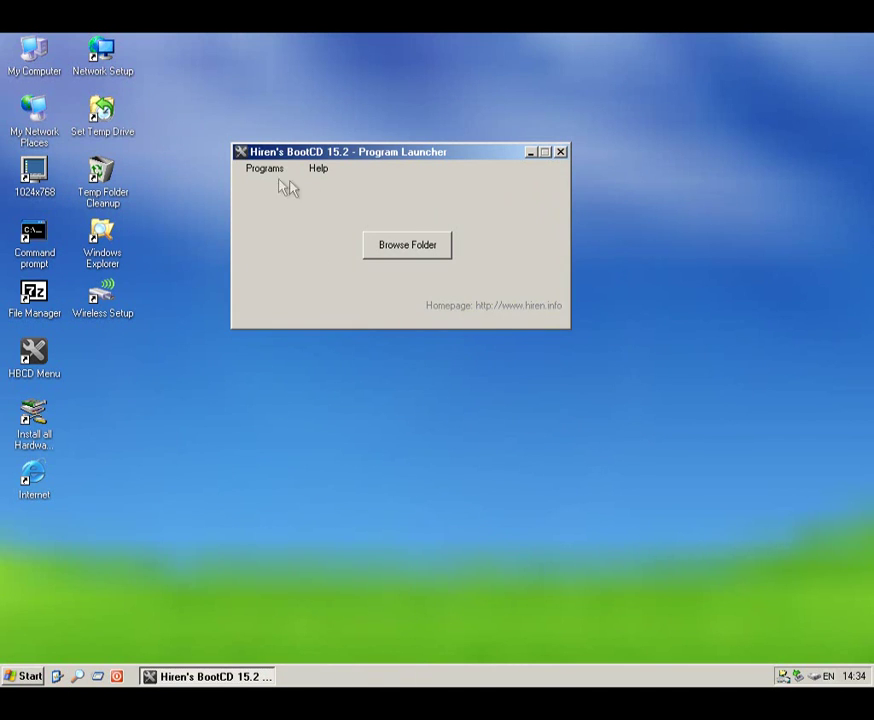
Open the BellaVista BCD editor from the Partition / Boot / MBR tools and dismiss its error to view the boot configurations.
left_click(266, 170)
left_click(268, 171)
left_click(257, 166)
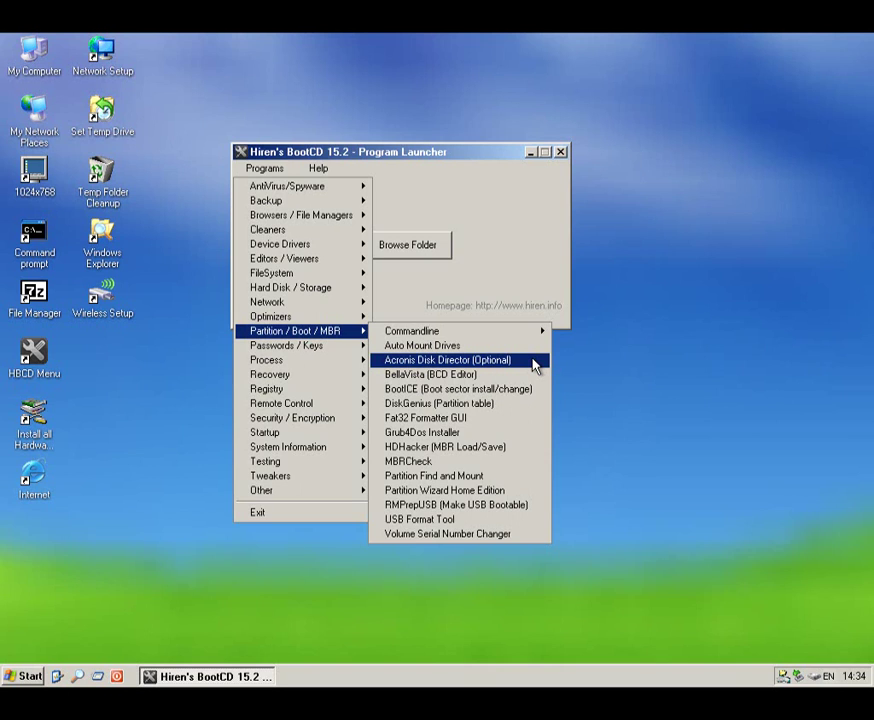
left_click(502, 376)
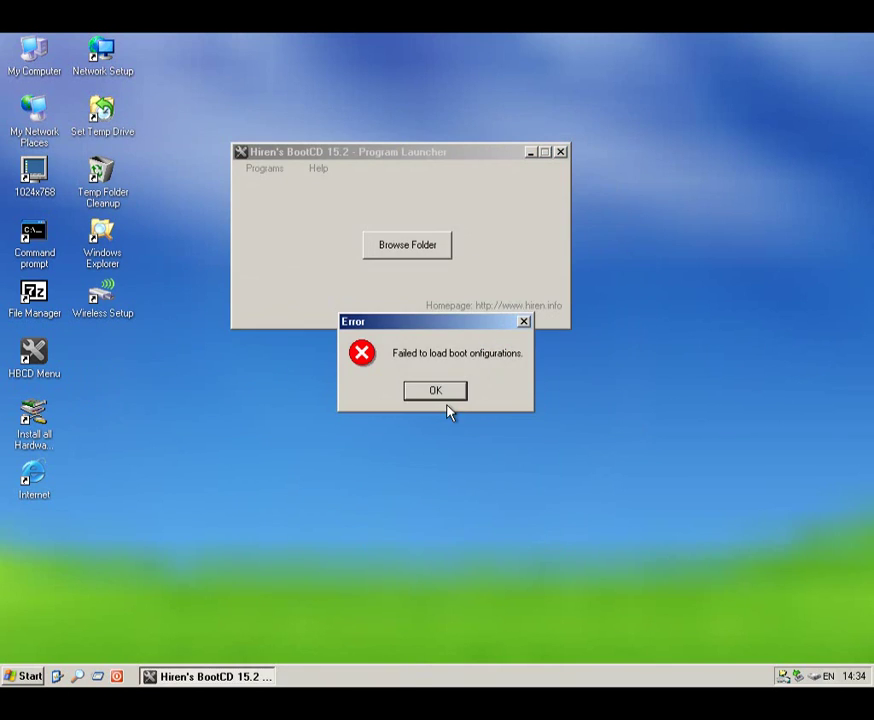
left_click(440, 392)
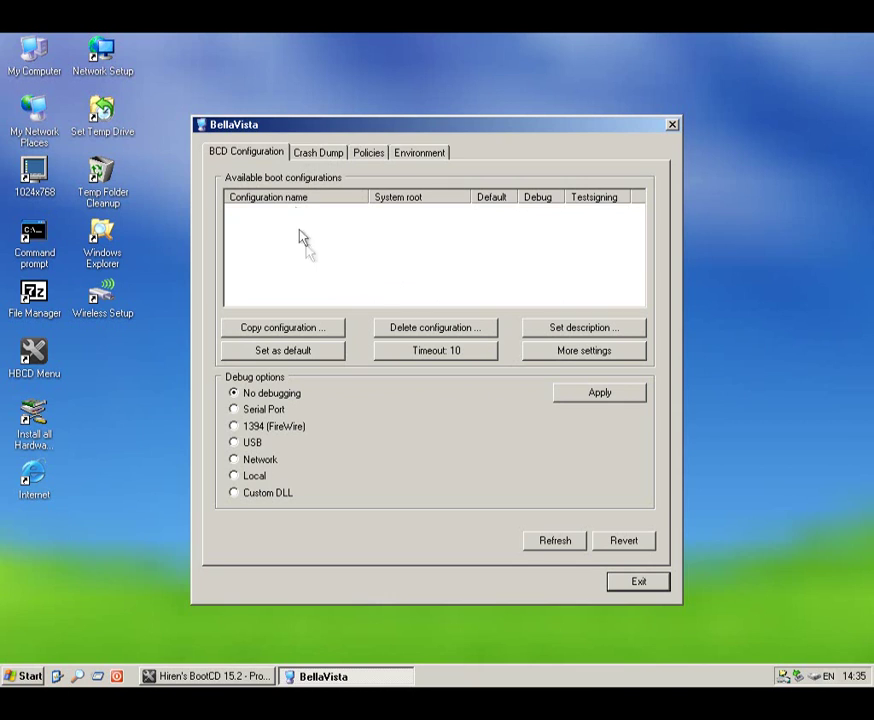
View BellaVista's Crash Dump, Policies and Environment settings, and exit the program without changing anything.
left_click(320, 154)
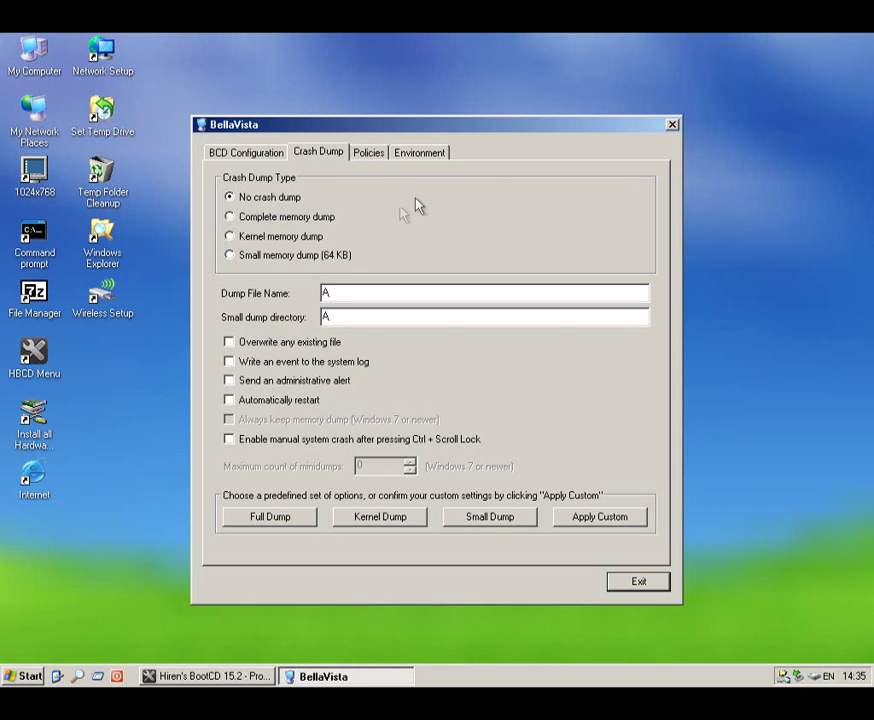
left_click(378, 158)
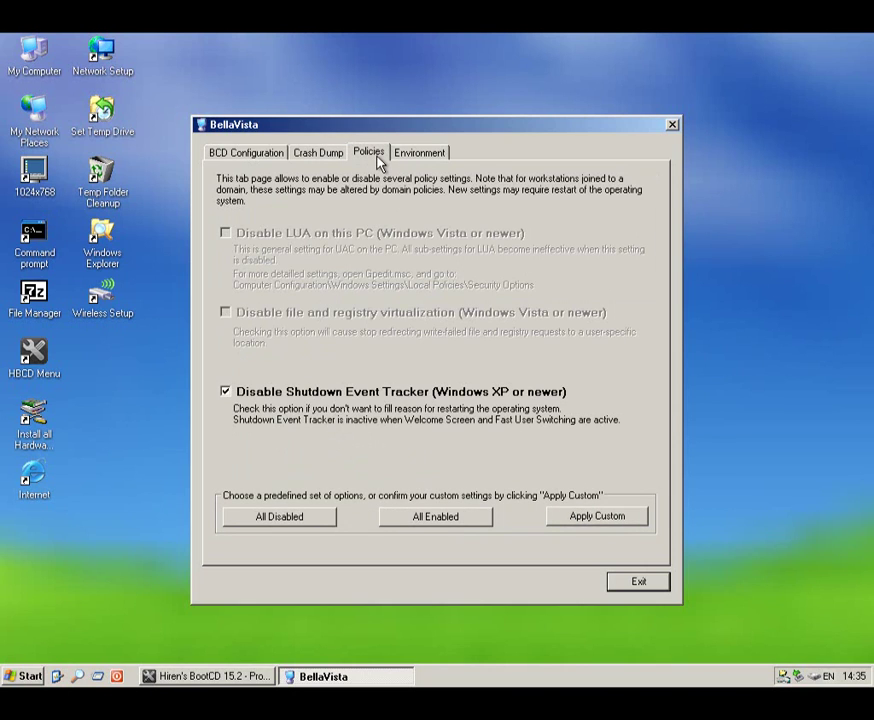
left_click(427, 155)
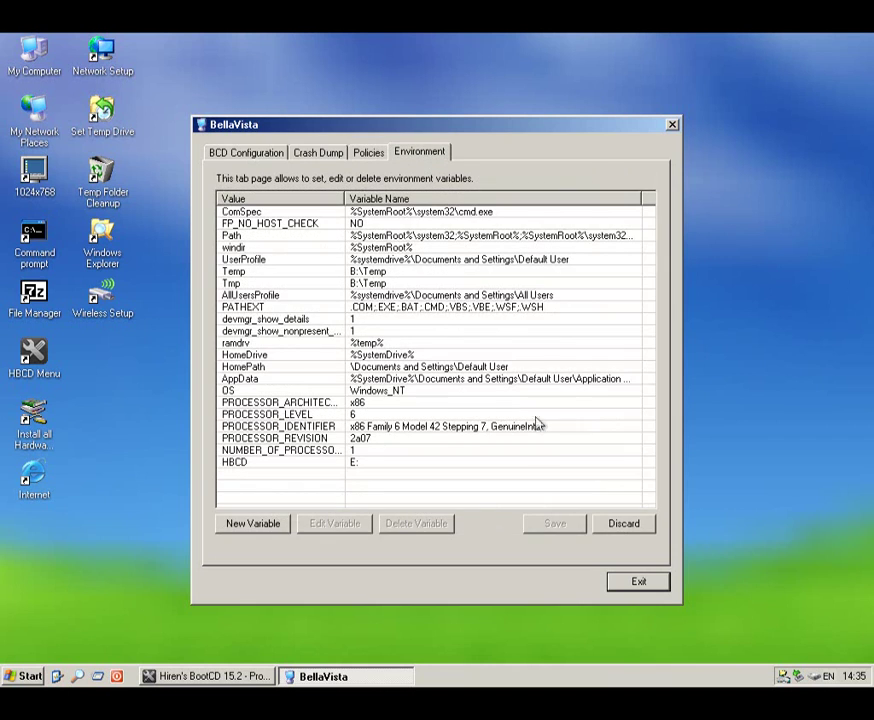
left_click(638, 581)
Open BootICE from the Partition / Boot / MBR tools to view its physical disk options, and exit it without changes.
left_click(262, 169)
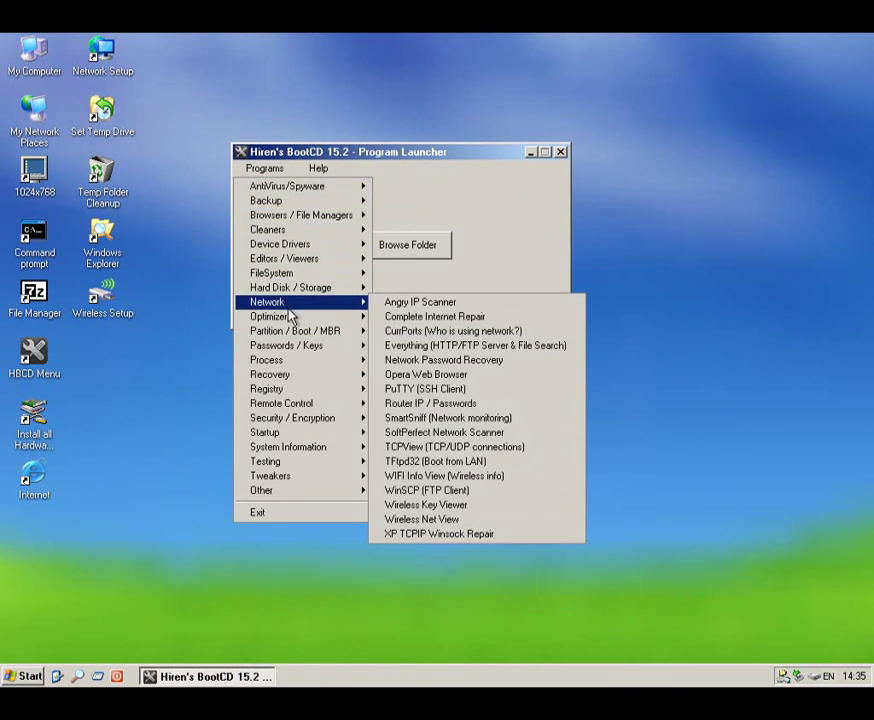
mouse_move(321, 333)
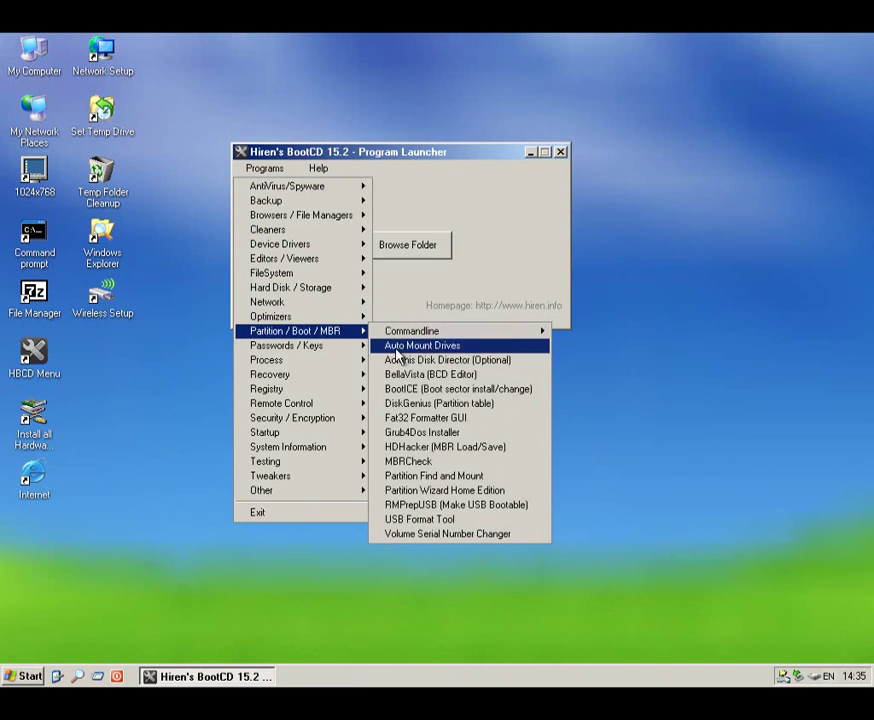
left_click(450, 389)
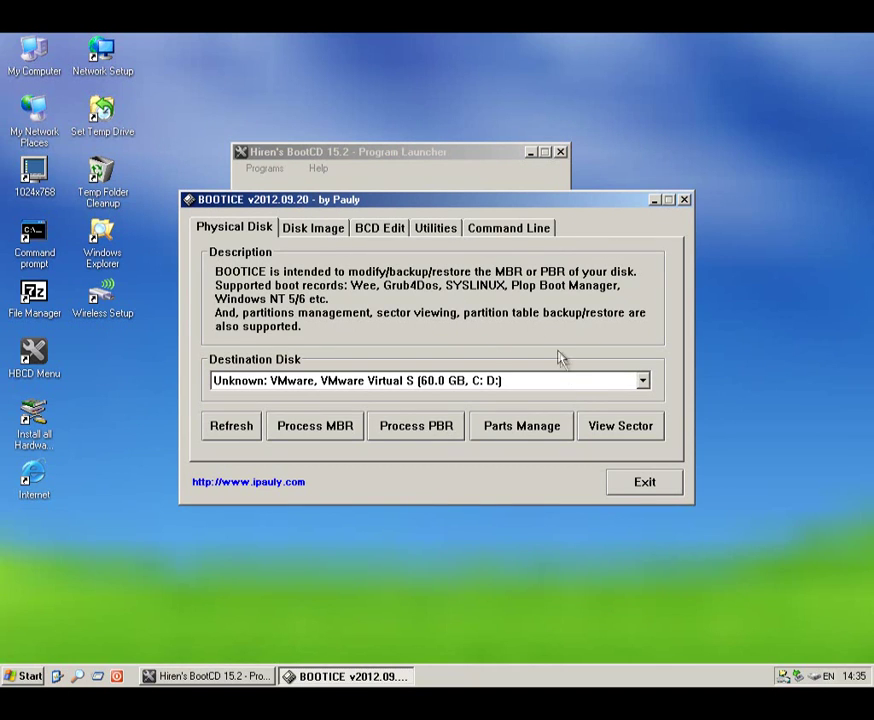
left_click(644, 482)
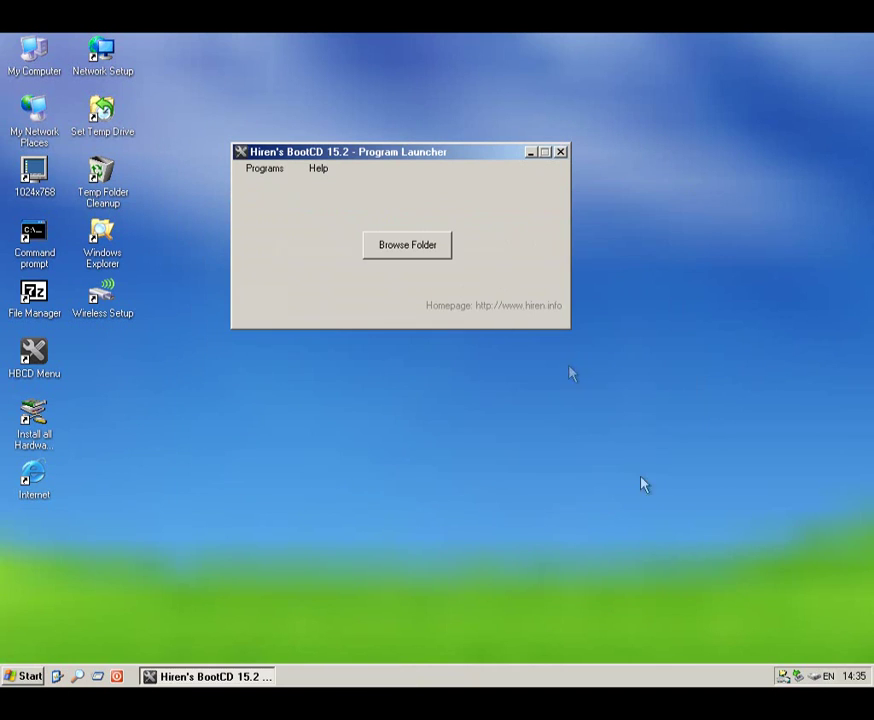
Open DiskGenius from the Partition / Boot / MBR tools, view the details of the Local Disk (D:) and System Reserved (C:) partitions, and close it.
left_click(262, 170)
mouse_move(350, 334)
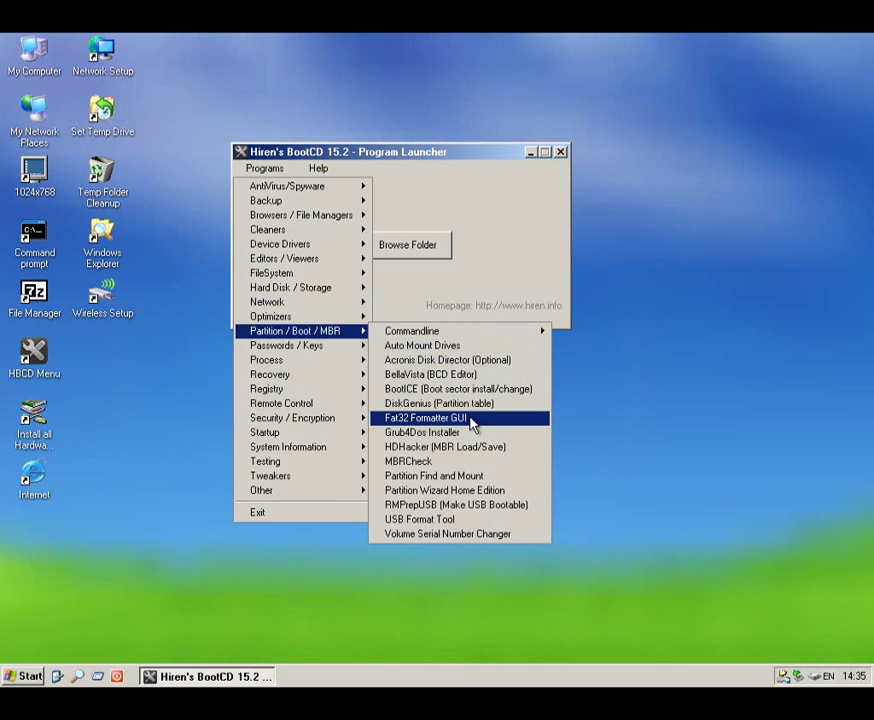
key("Up")
left_click(469, 407)
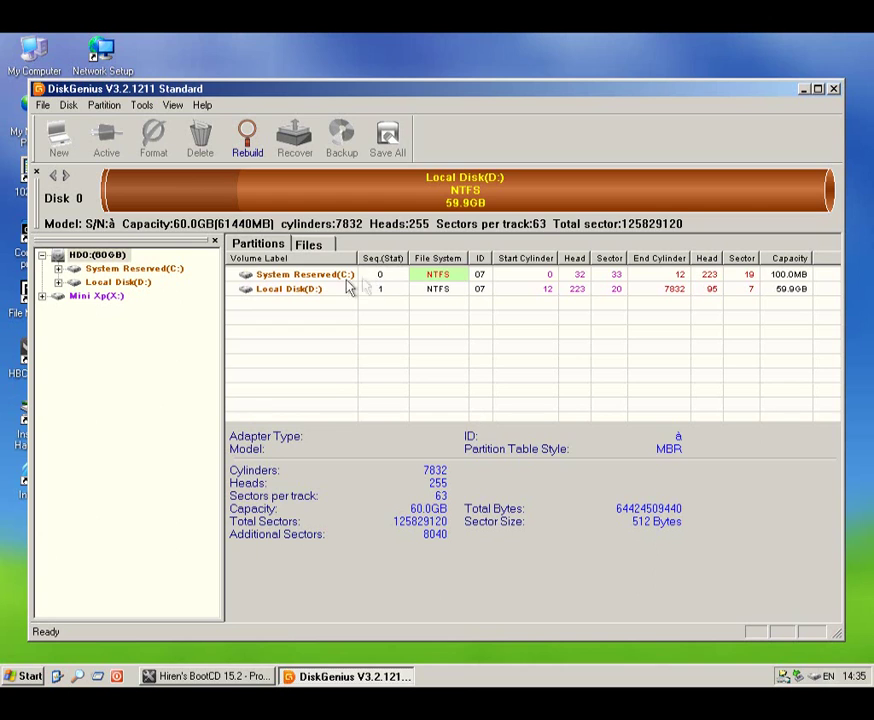
left_click(370, 187)
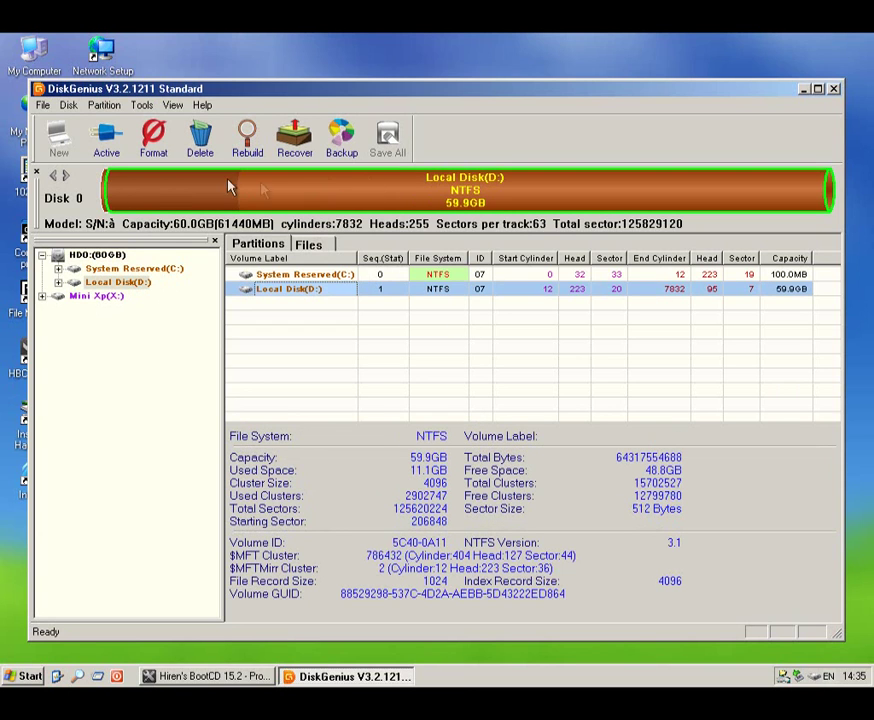
left_click(107, 196)
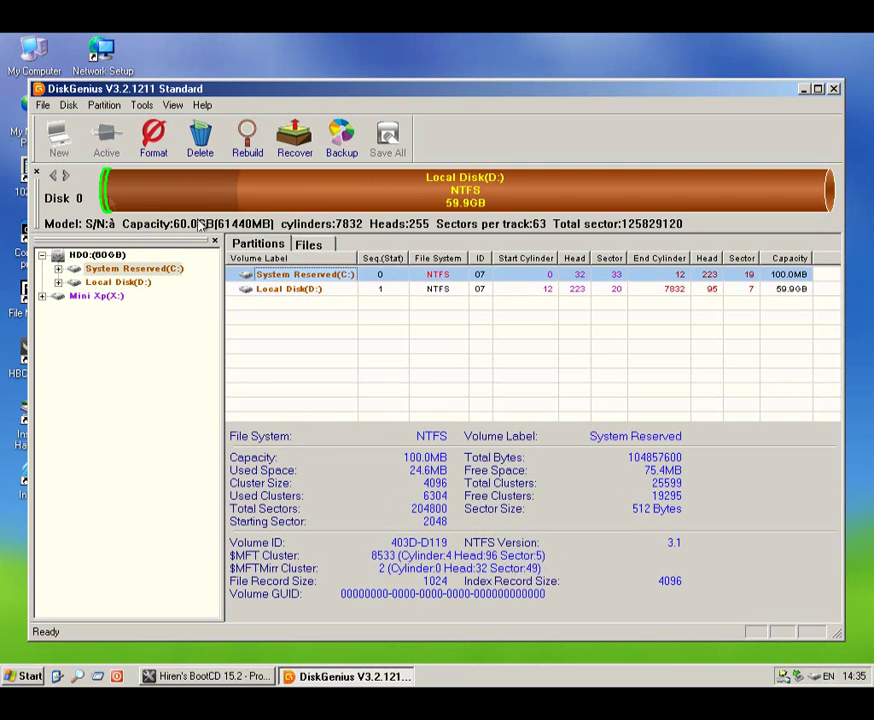
left_click(834, 88)
Open Fat32 Formatter GUI from the Partition / Boot / MBR tools, check its drive choices, and close it without formatting.
left_click(265, 168)
mouse_move(360, 331)
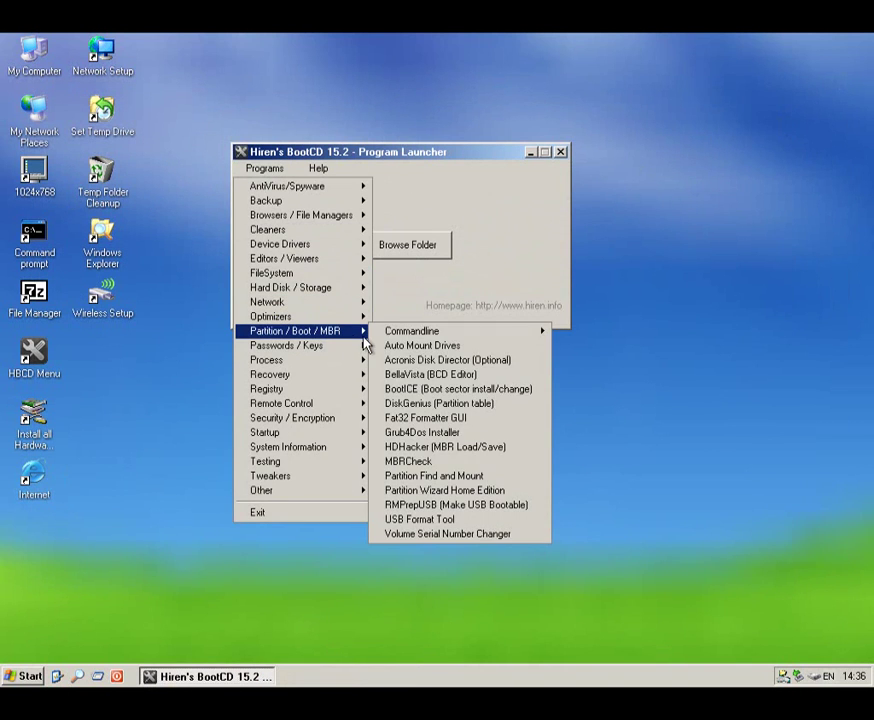
left_click(424, 420)
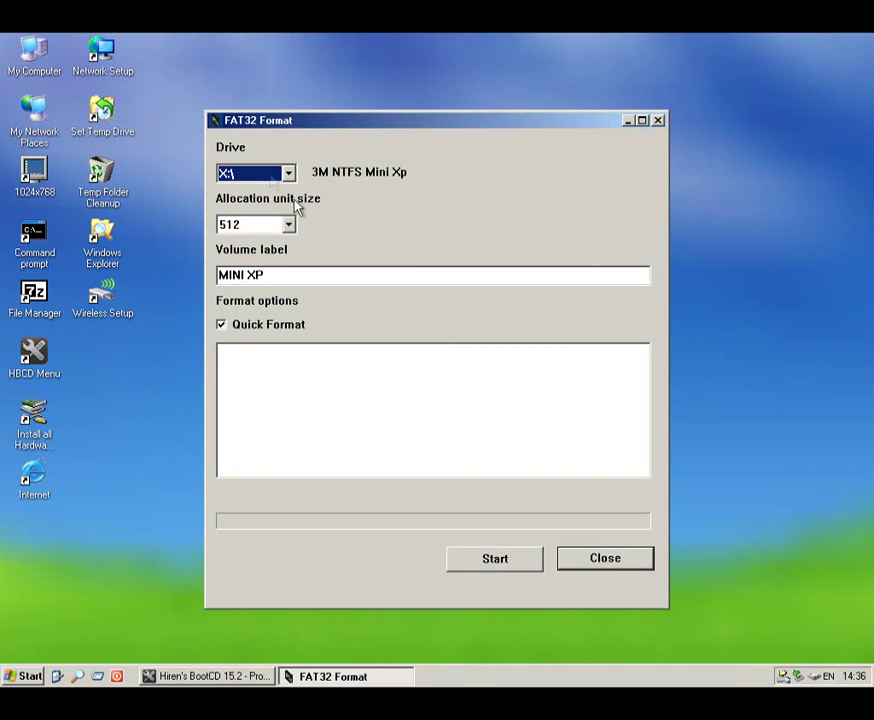
left_click(252, 177)
left_click(251, 178)
left_click(660, 121)
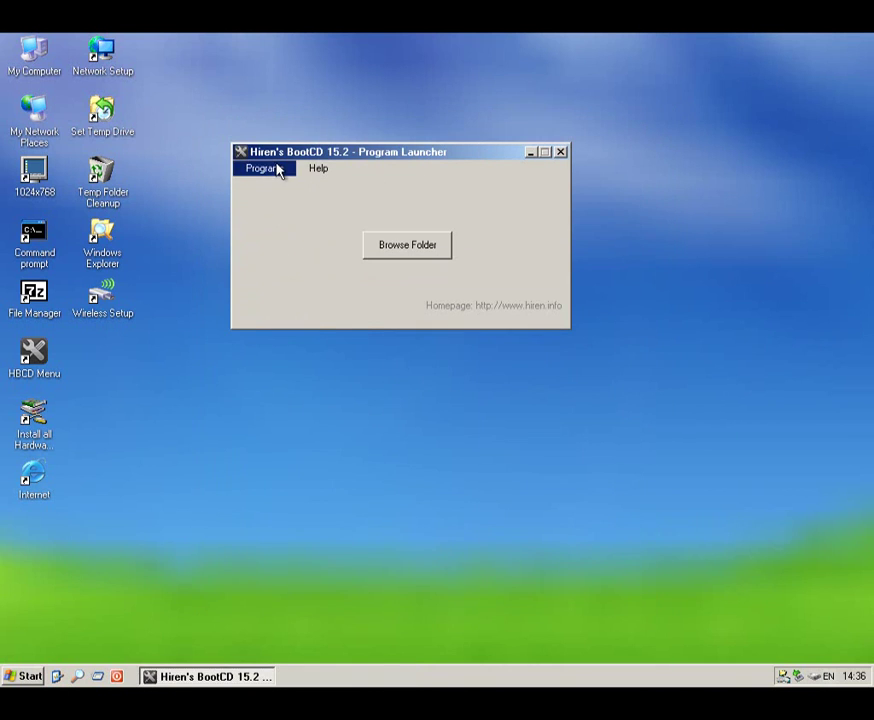
Open HDHacker from the Partition / Boot / MBR tools to view its sector read and write options, and close it.
left_click(272, 170)
mouse_move(340, 332)
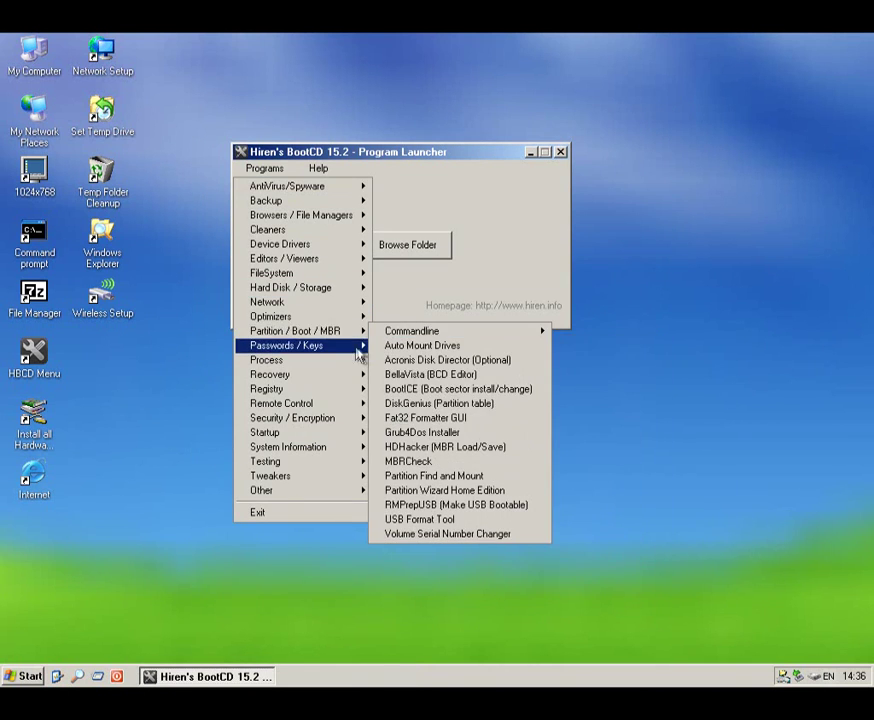
left_click(464, 452)
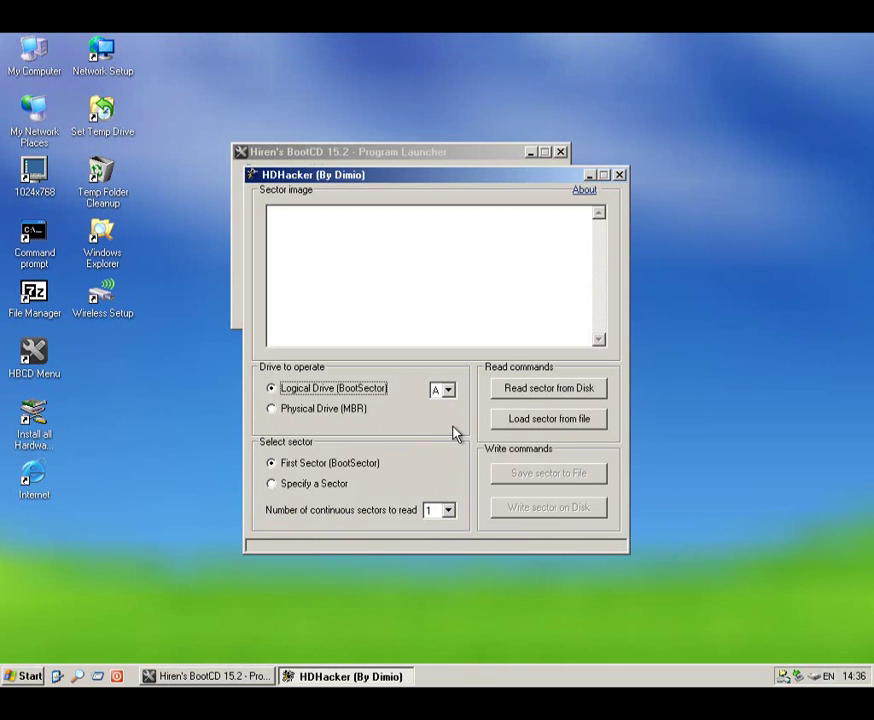
left_click(620, 178)
Open Partition Find and Mount from the Partition / Boot / MBR tools to view its drive list, and close it.
left_click(265, 168)
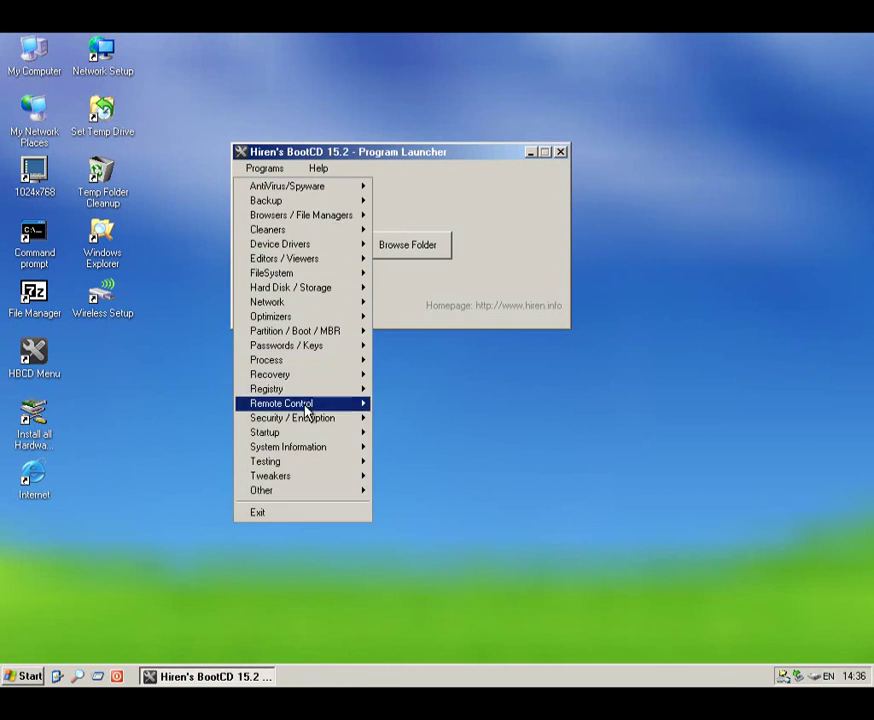
mouse_move(328, 335)
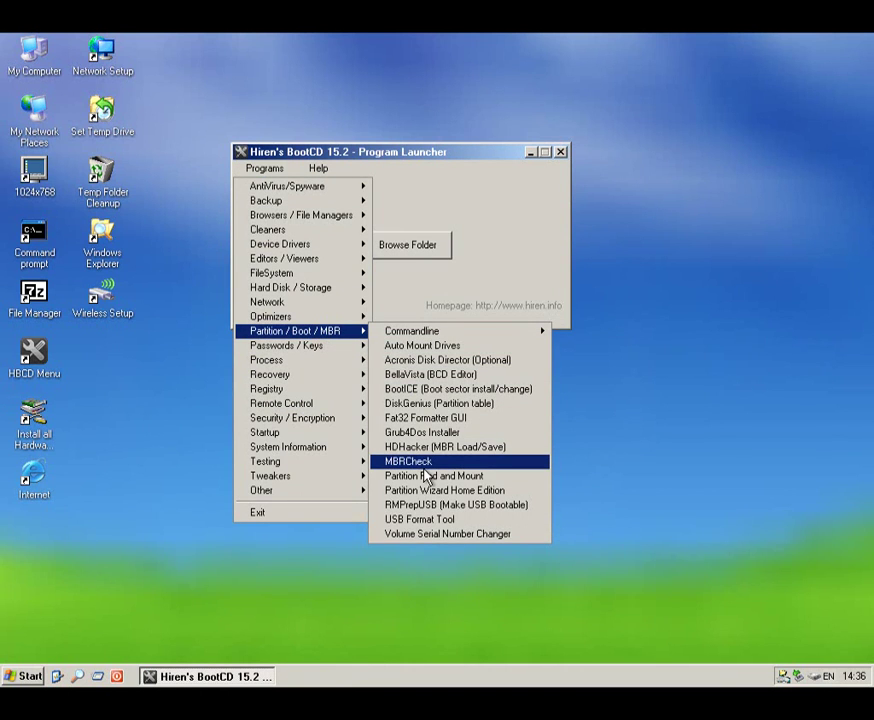
left_click(494, 480)
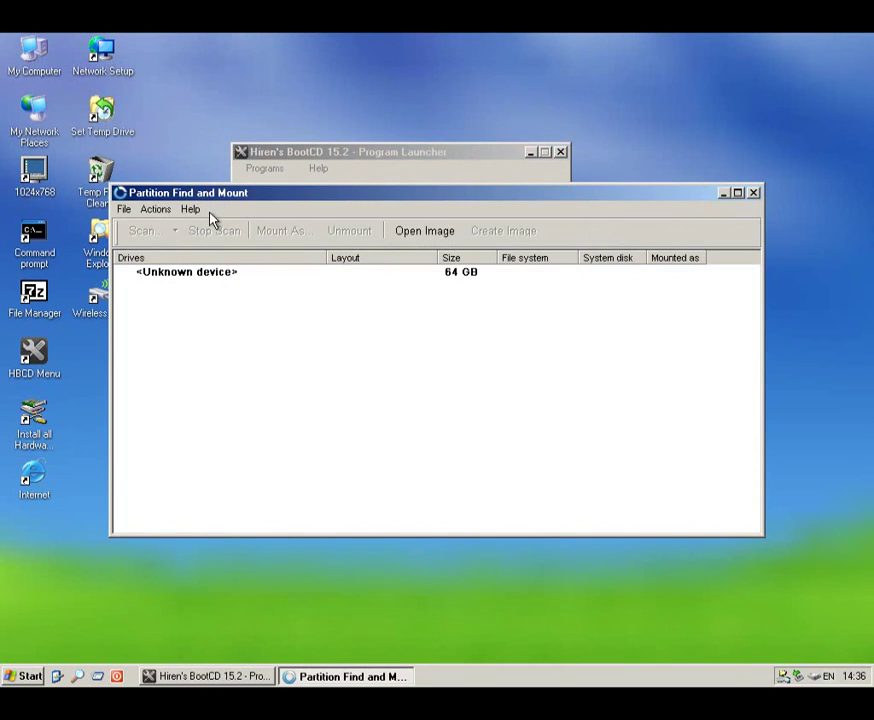
left_click(754, 194)
Open Partition Wizard Home Edition from the Partition / Boot / MBR tools and decline downloading the new version.
left_click(266, 170)
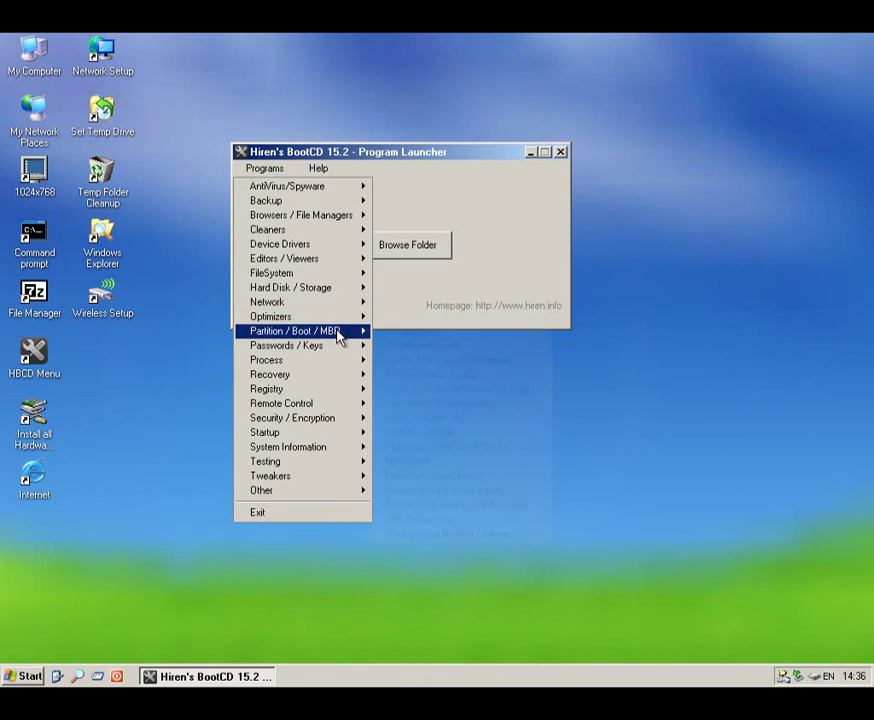
mouse_move(338, 336)
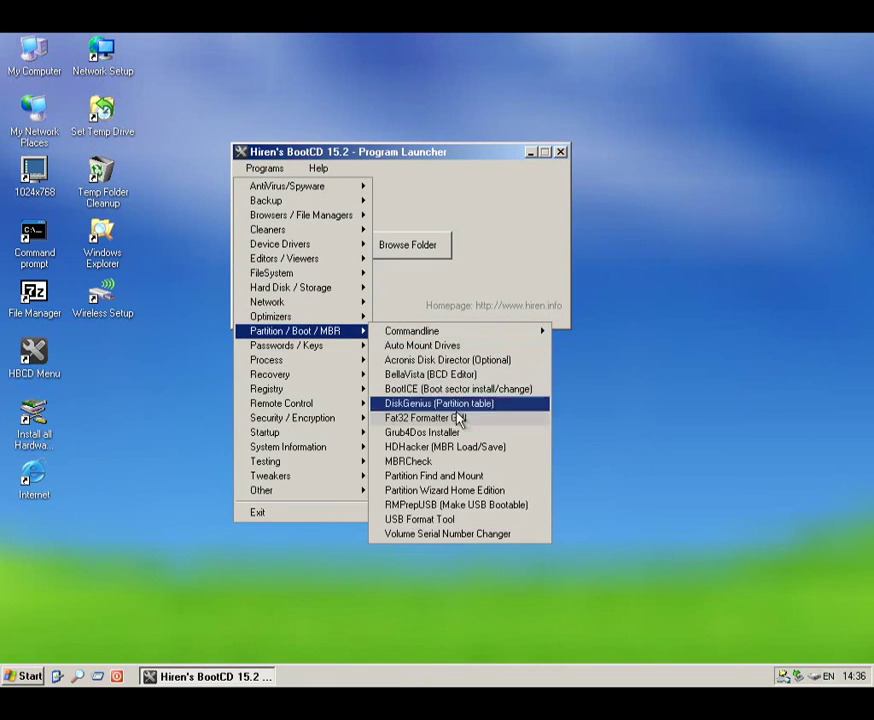
left_click(496, 492)
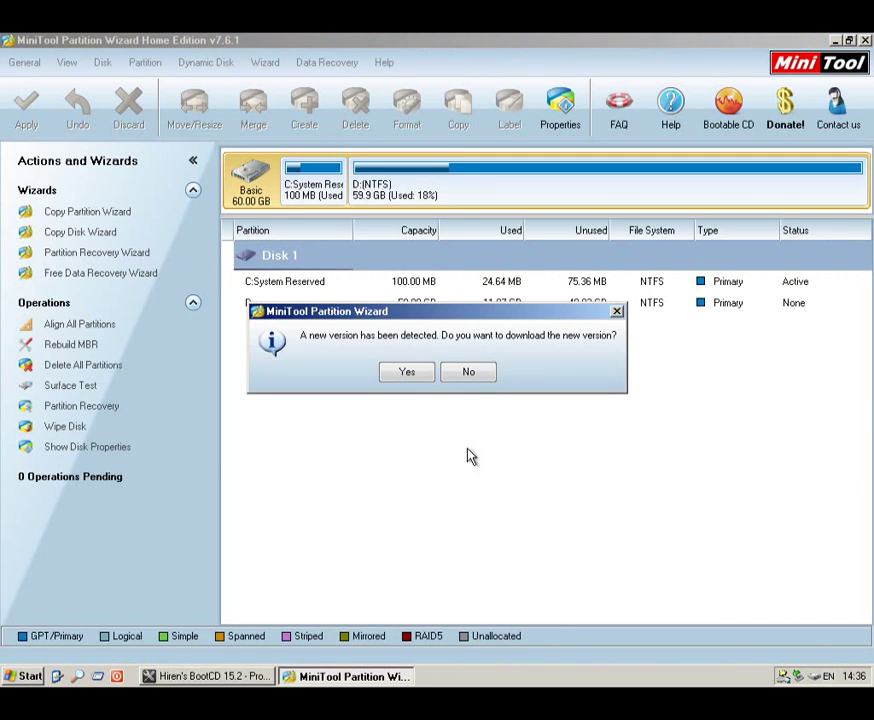
left_click(470, 376)
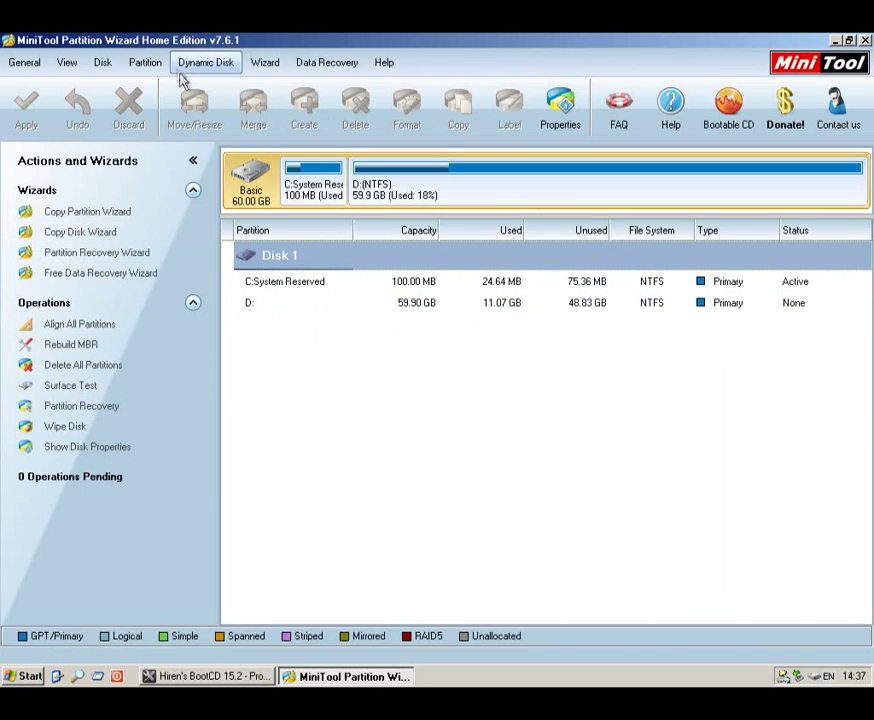
Look through Partition Wizard's wizard and data recovery options, and close the program without applying any operation.
left_click(256, 64)
left_click(266, 63)
left_click(320, 64)
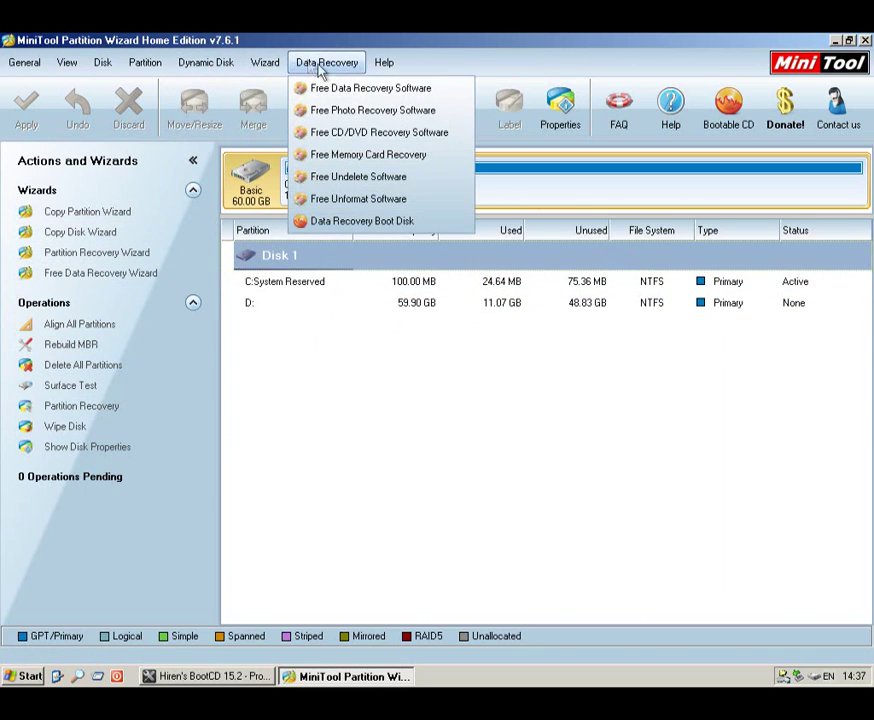
left_click(347, 66)
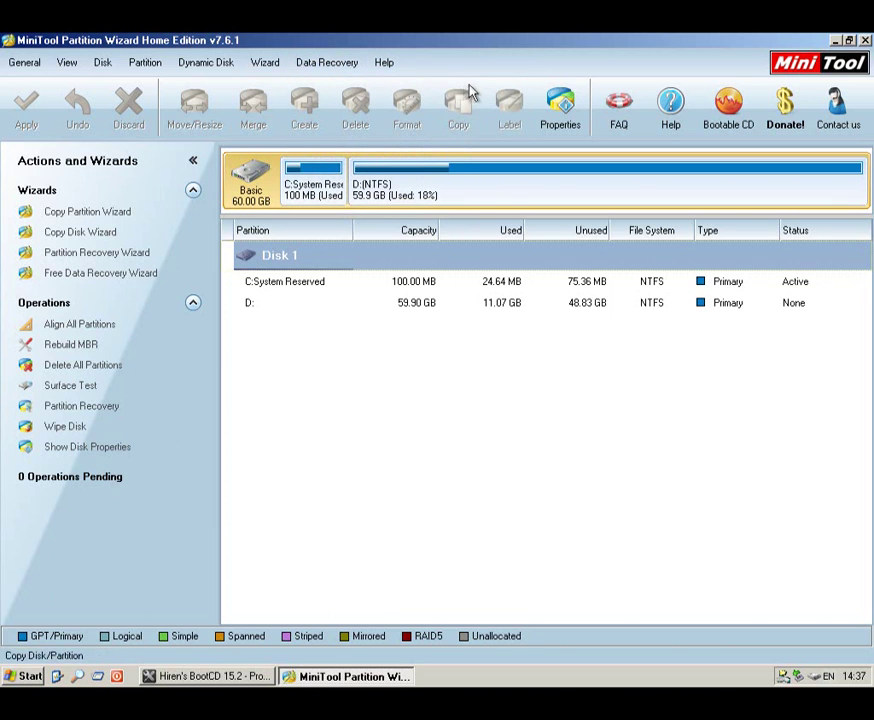
left_click(866, 41)
Open Volume Serial Number Changer from the Partition / Boot / MBR tools.
left_click(264, 168)
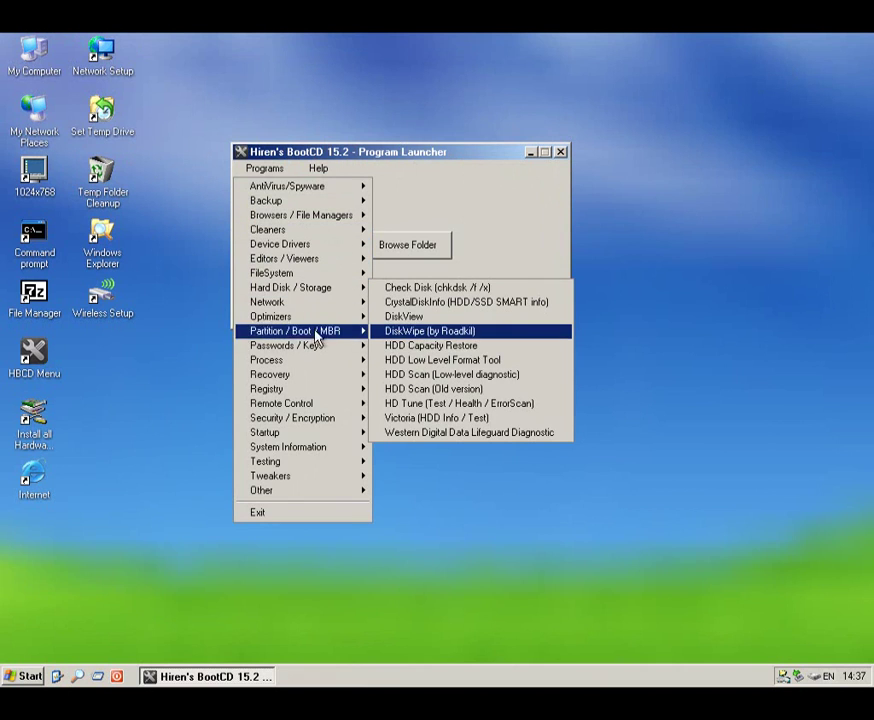
mouse_move(333, 332)
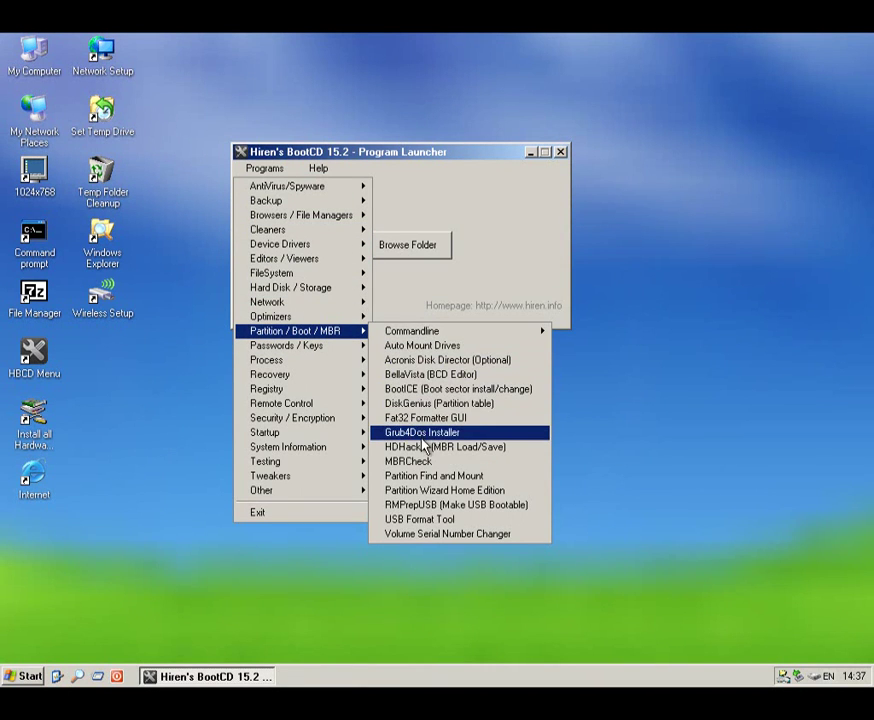
left_click(413, 537)
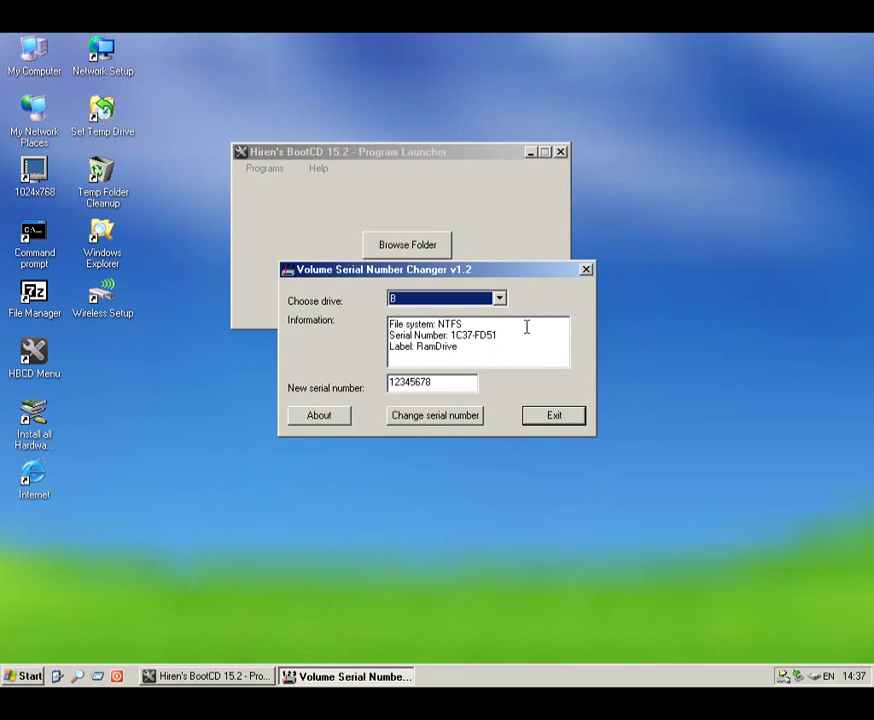
Try to change the volume serial number of drive B to 69.
left_click_drag(449, 382, 211, 416)
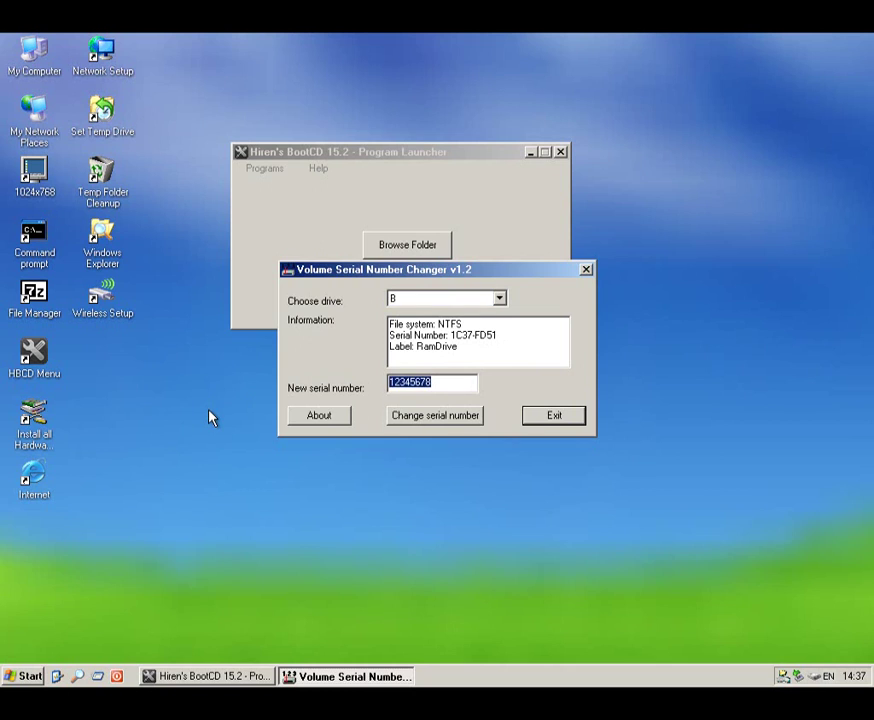
key("Home")
key("Right")
left_click_drag(460, 382, 339, 380)
type("69")
left_click(455, 420)
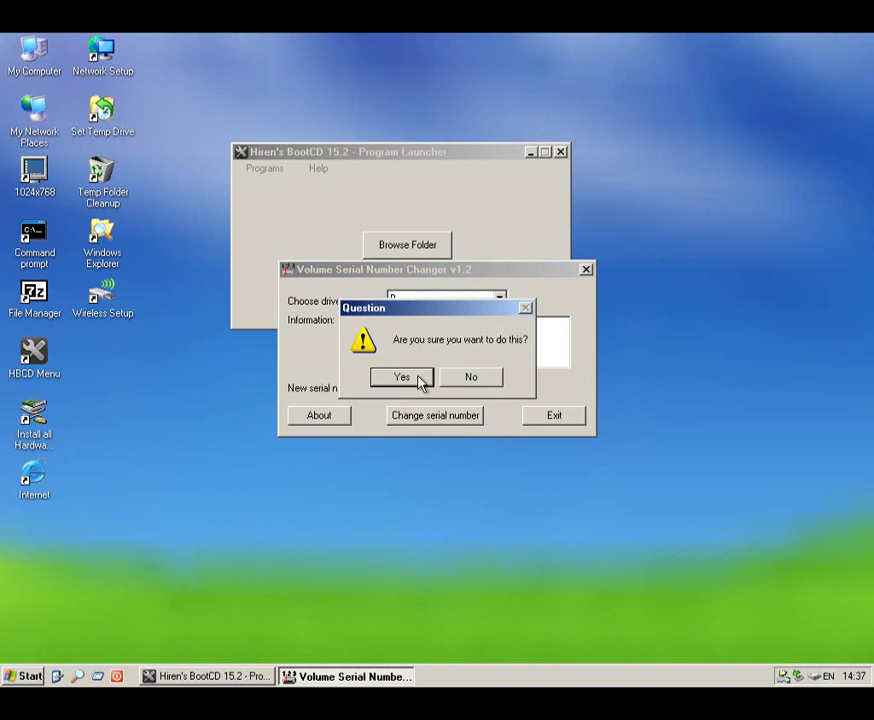
left_click(421, 380)
left_click(436, 372)
Complete drive B's new serial number as 69696969, apply and confirm the change, and exit Volume Serial Number Changer.
left_click(424, 382)
type("6969")
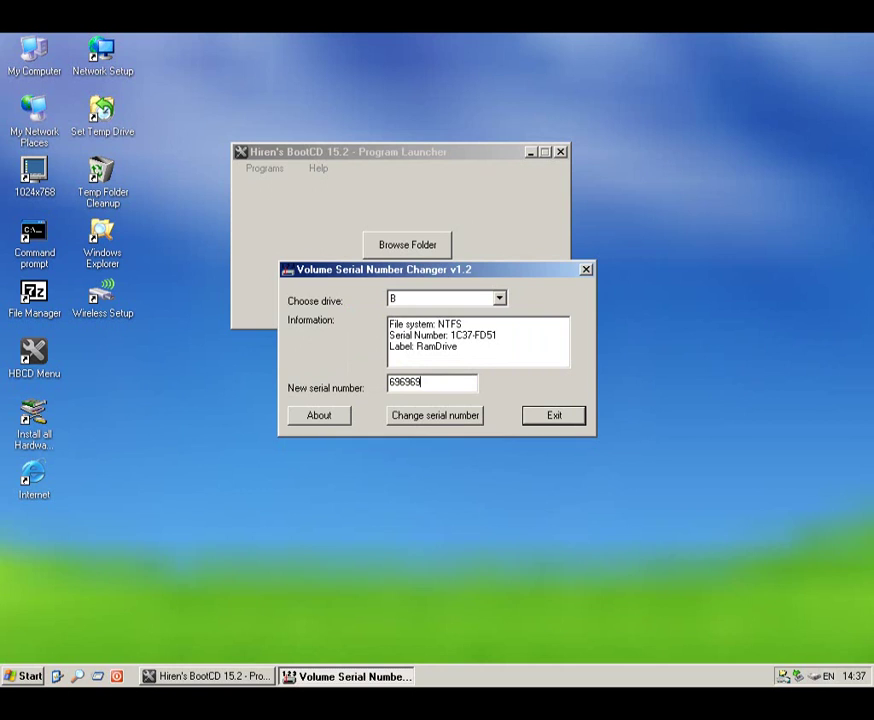
type("69")
left_click(447, 416)
left_click(421, 380)
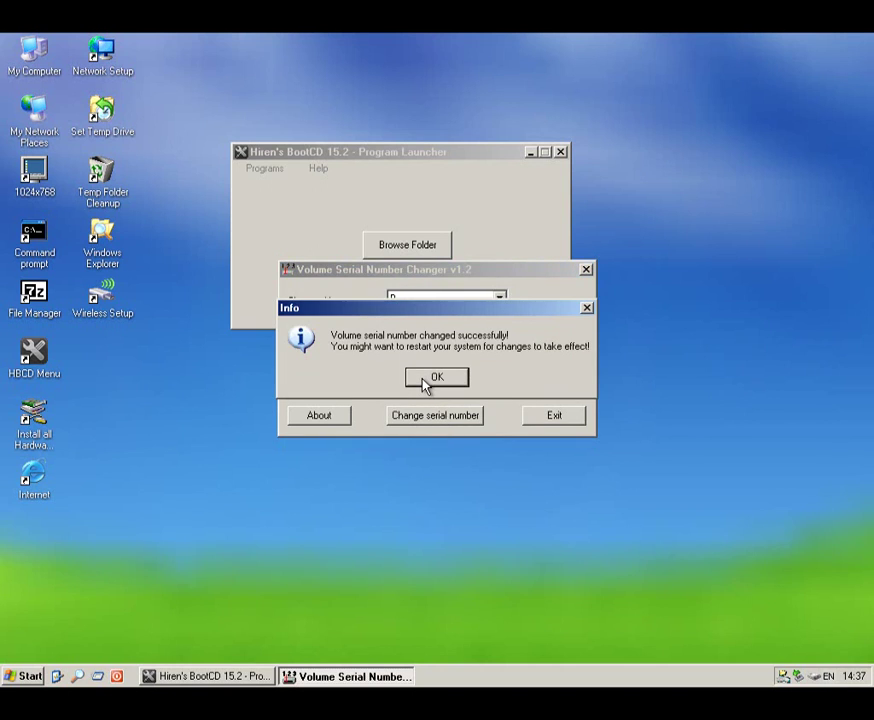
left_click(428, 381)
left_click(552, 417)
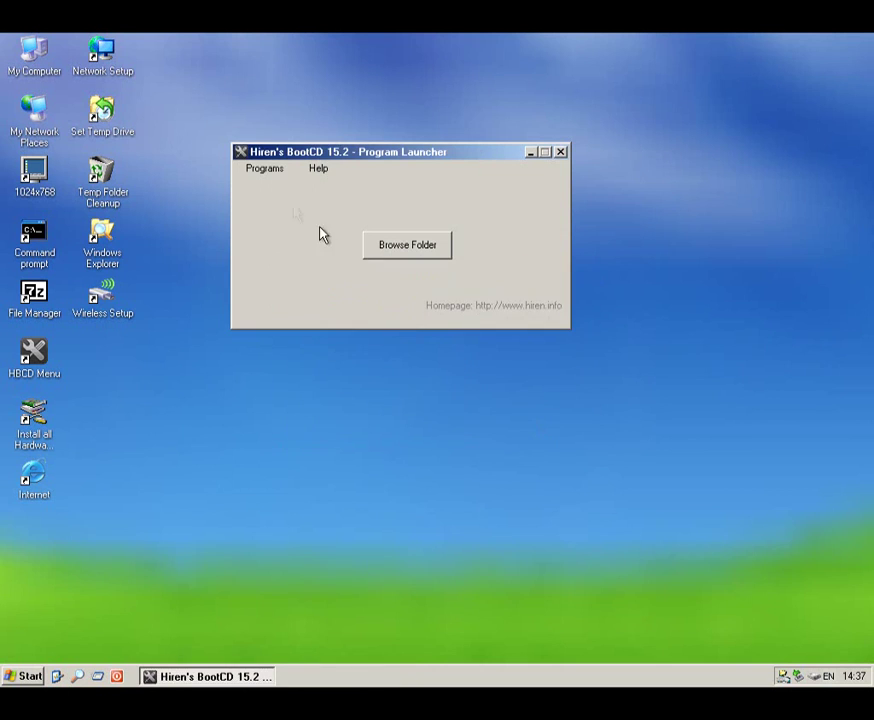
Try to run License Crawler from the product key tools under Passwords / Keys, and dismiss its run-time error.
left_click(263, 168)
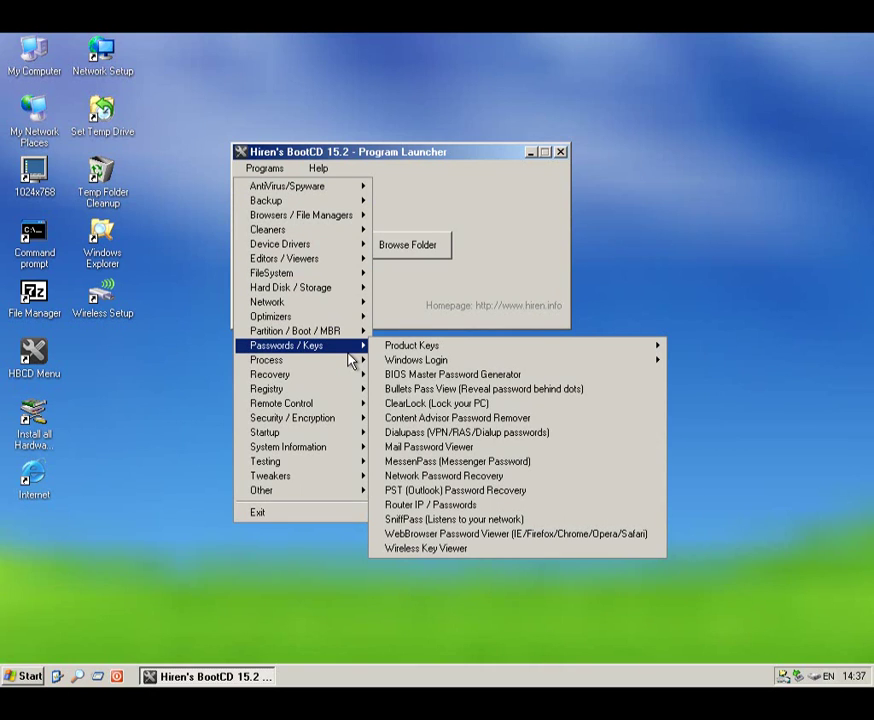
mouse_move(380, 350)
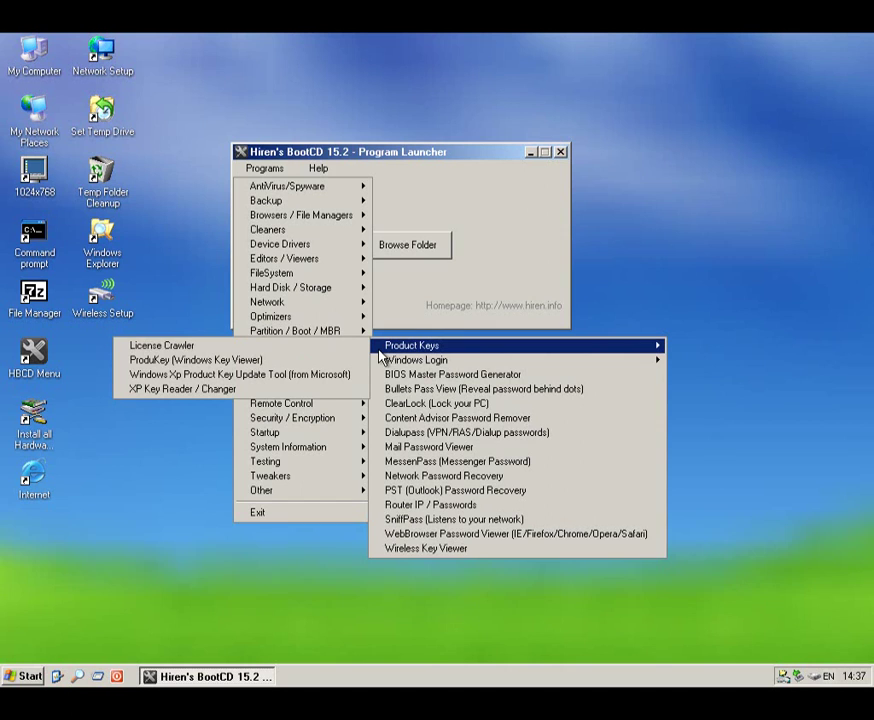
left_click(289, 347)
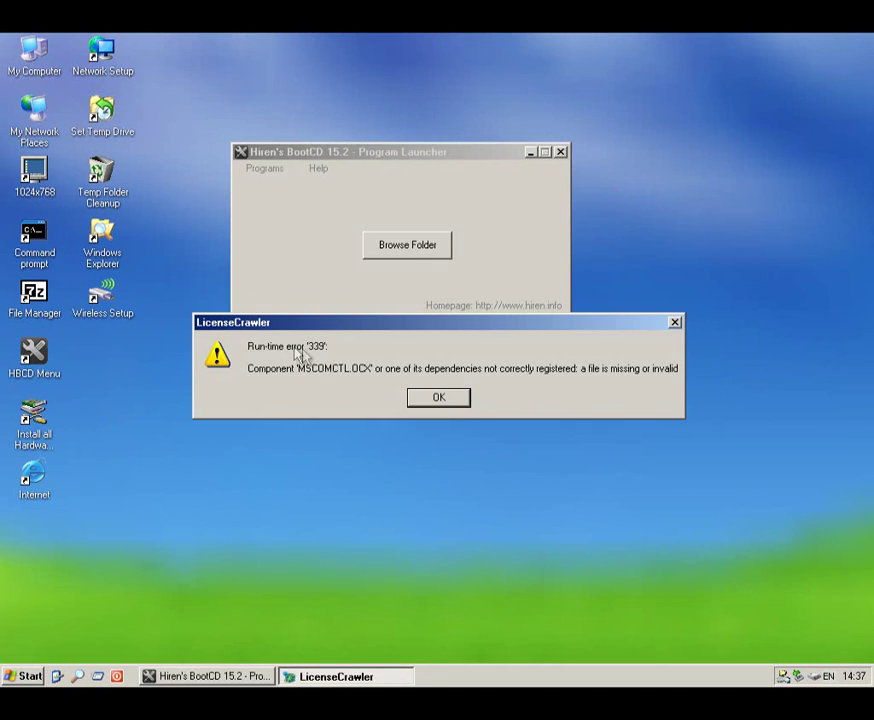
left_click(452, 403)
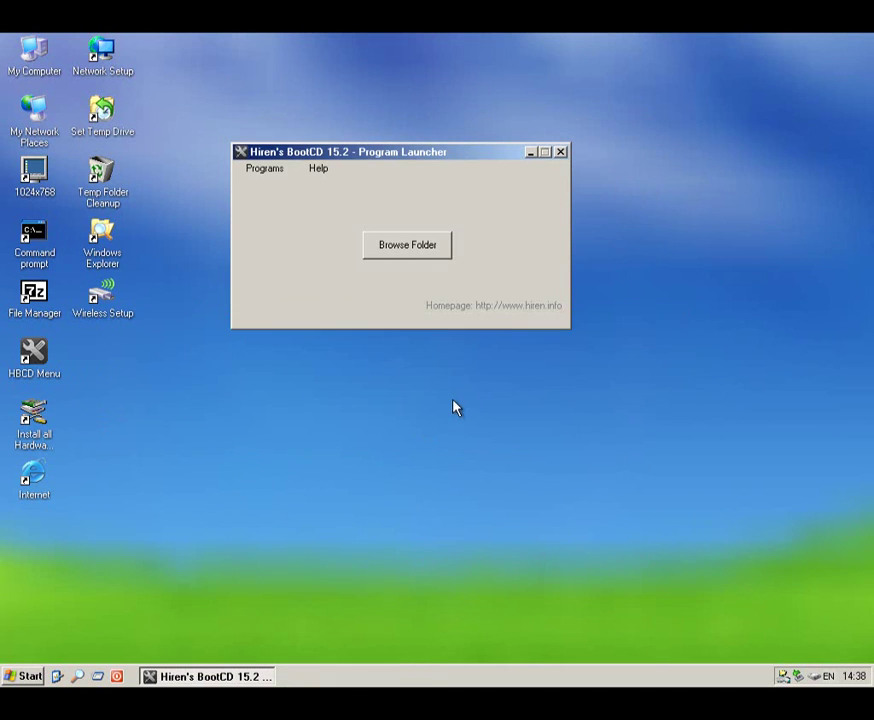
Try to run the Windows XP Product Key Update Tool from the product key tools under Passwords / Keys, and dismiss its error.
left_click(258, 170)
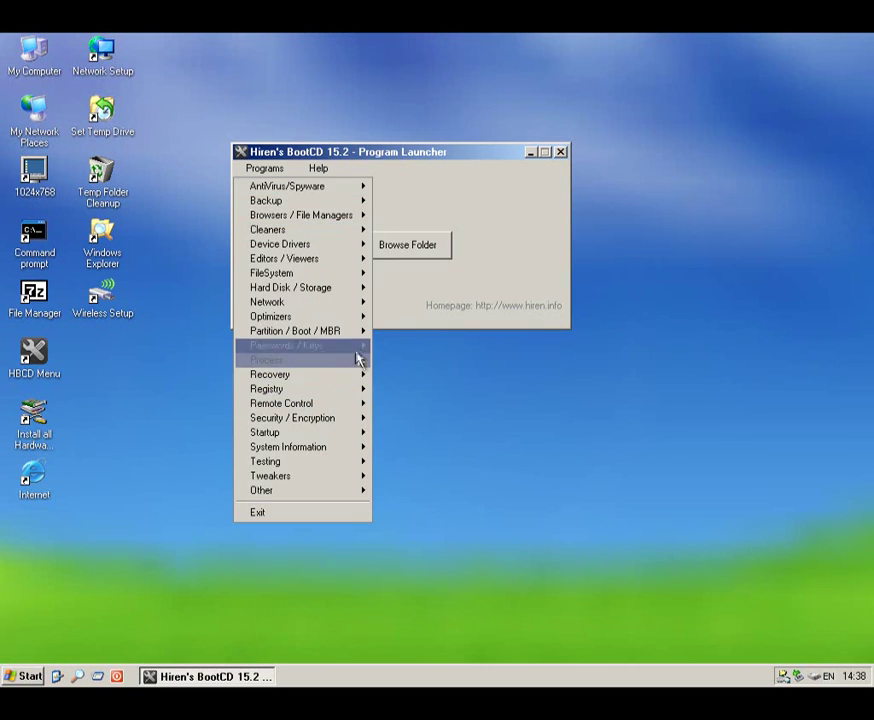
mouse_move(355, 345)
mouse_move(400, 345)
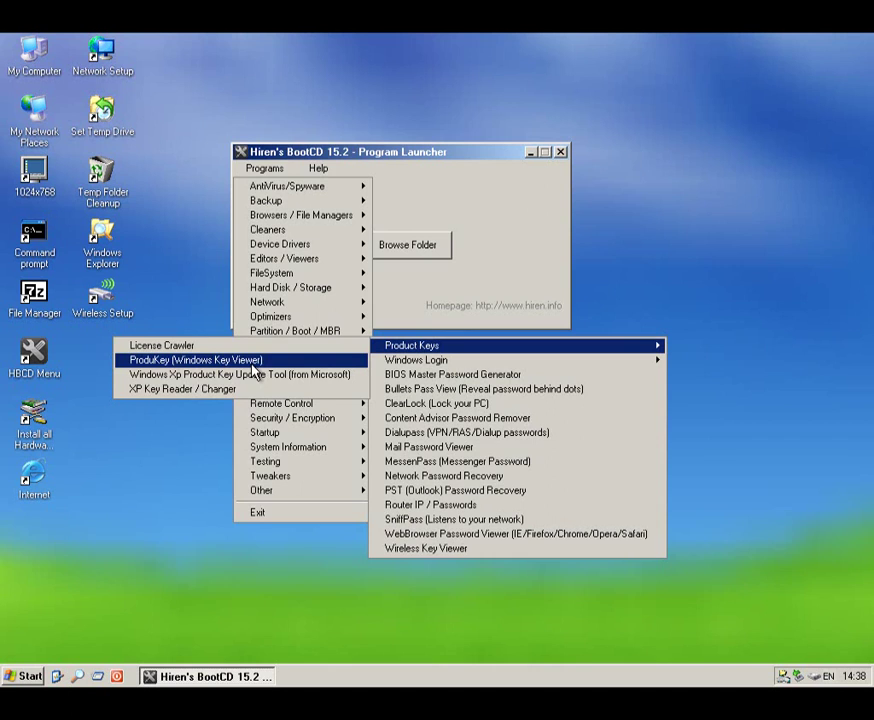
left_click(316, 376)
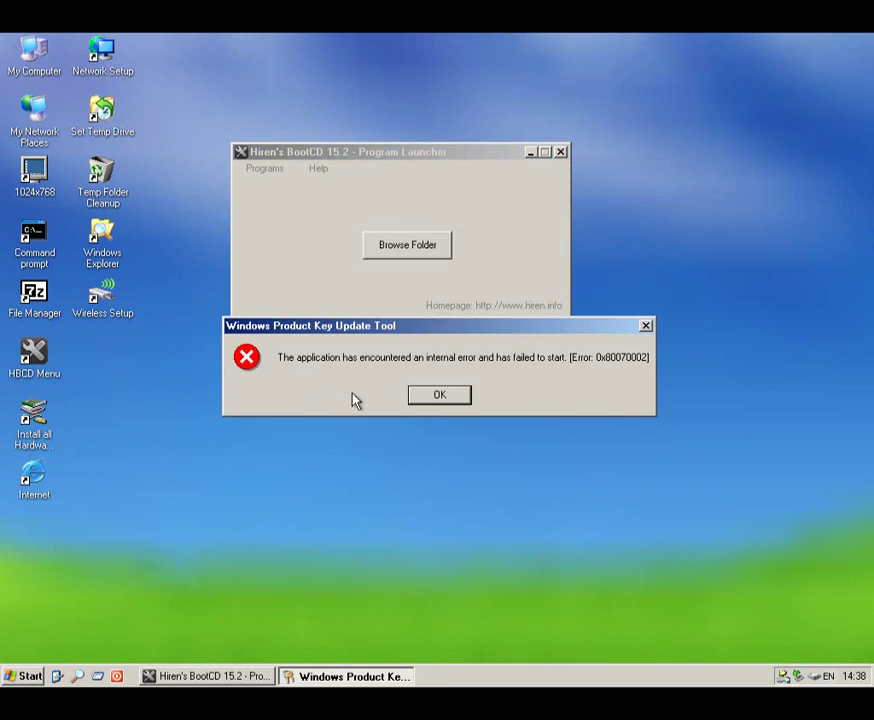
left_click(428, 398)
Open XP Key Reader / Changer from the product key tools, look over its options, and close it.
left_click(250, 170)
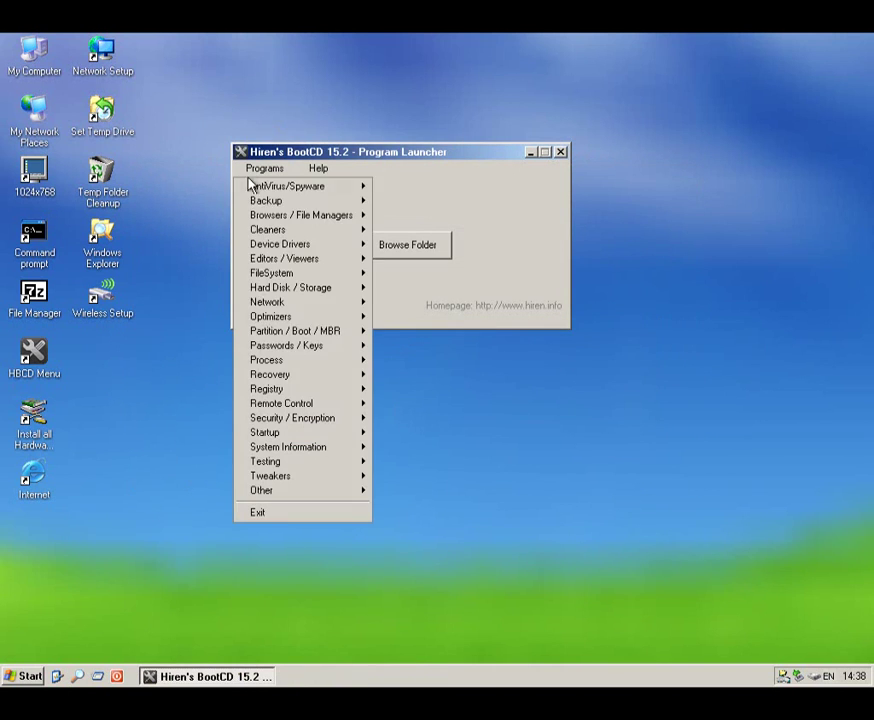
mouse_move(360, 347)
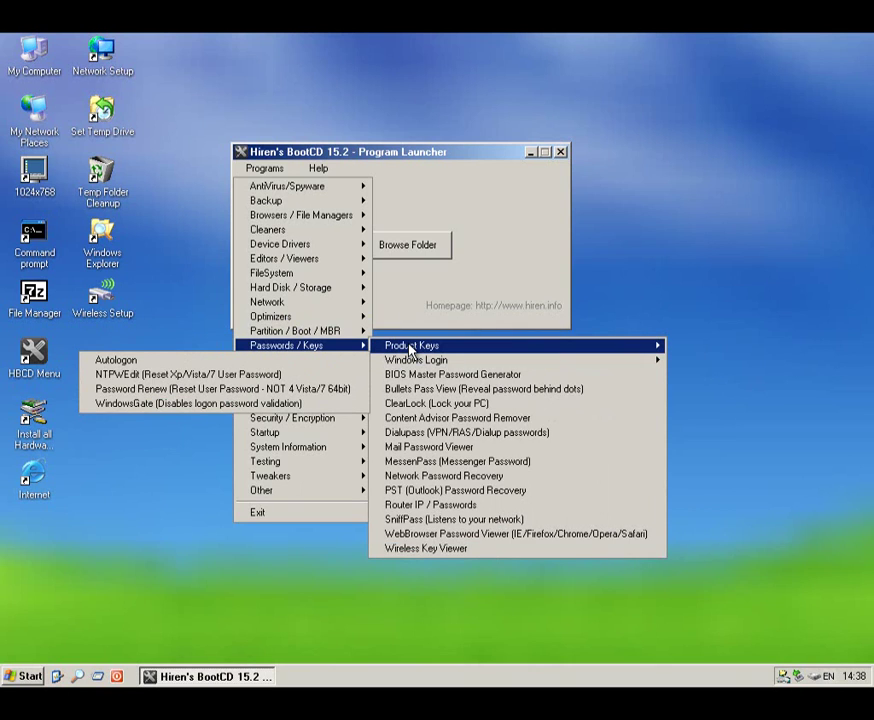
mouse_move(410, 349)
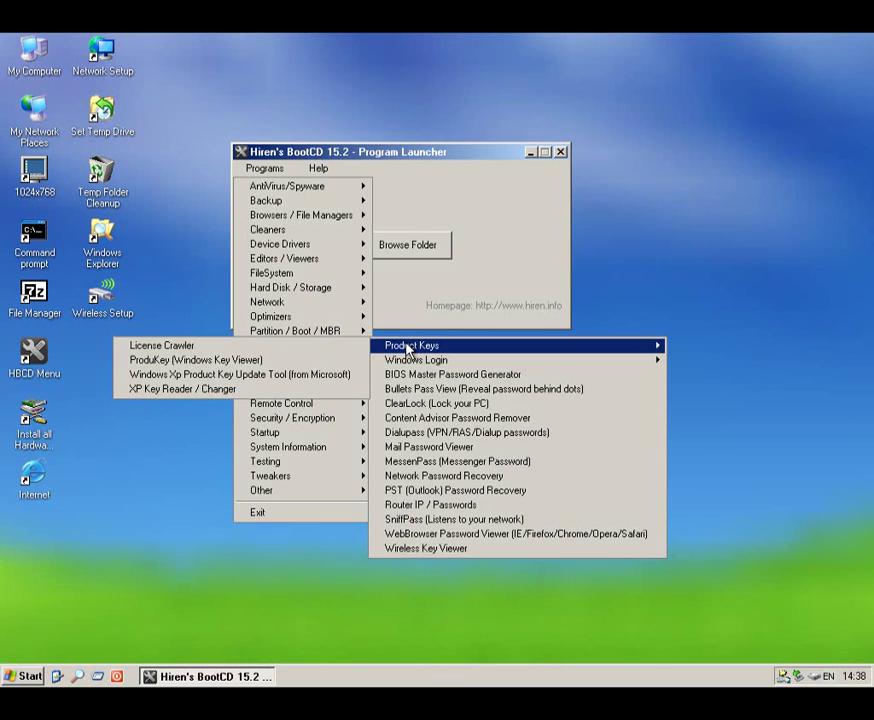
left_click(247, 391)
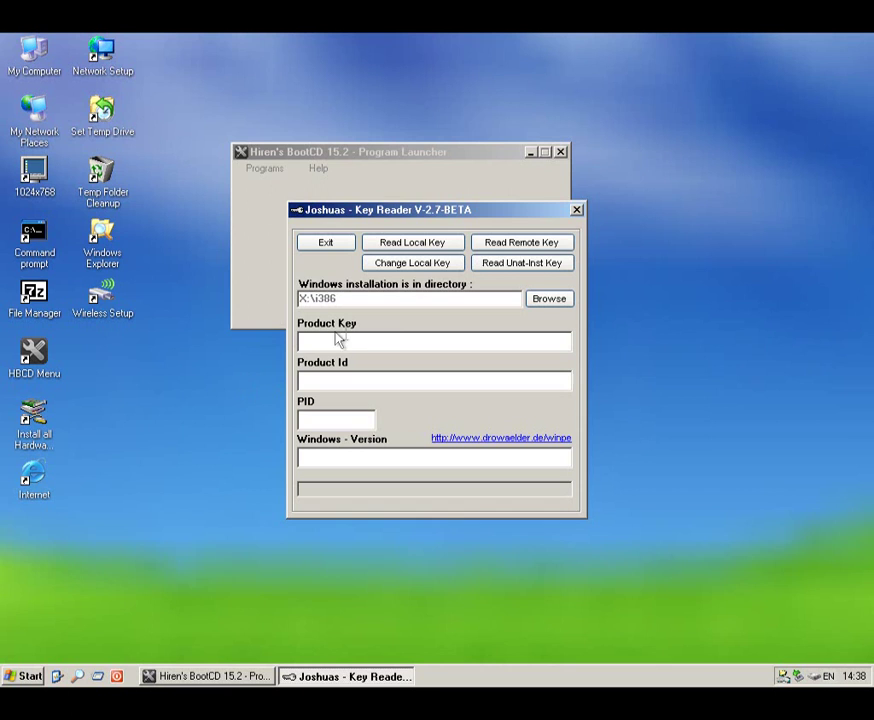
left_click(576, 210)
Open Autologon from the Windows Login tools under Passwords / Keys, view its credential fields, and close it.
left_click(262, 169)
mouse_move(295, 350)
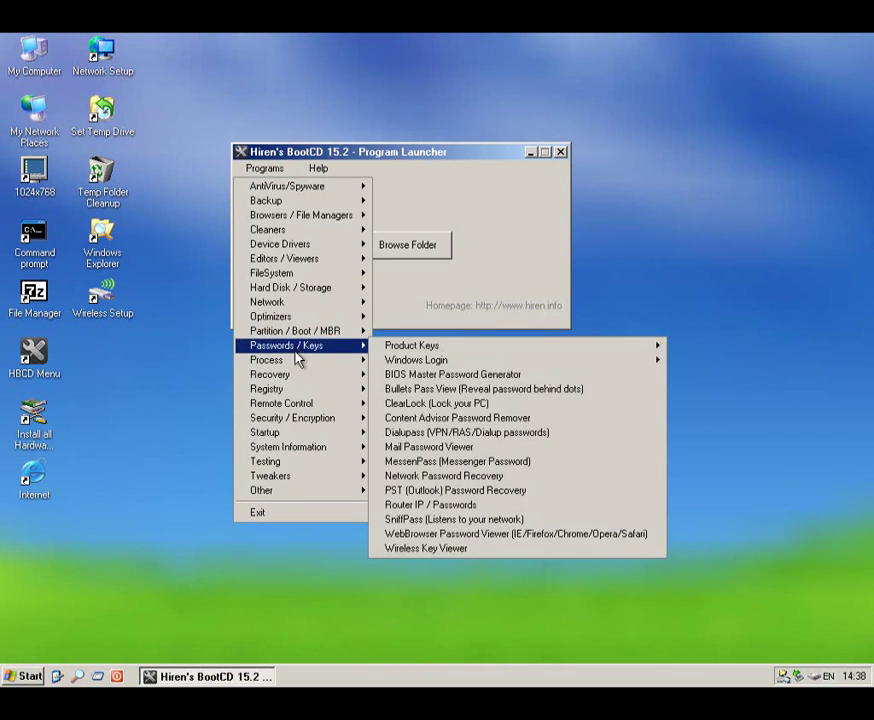
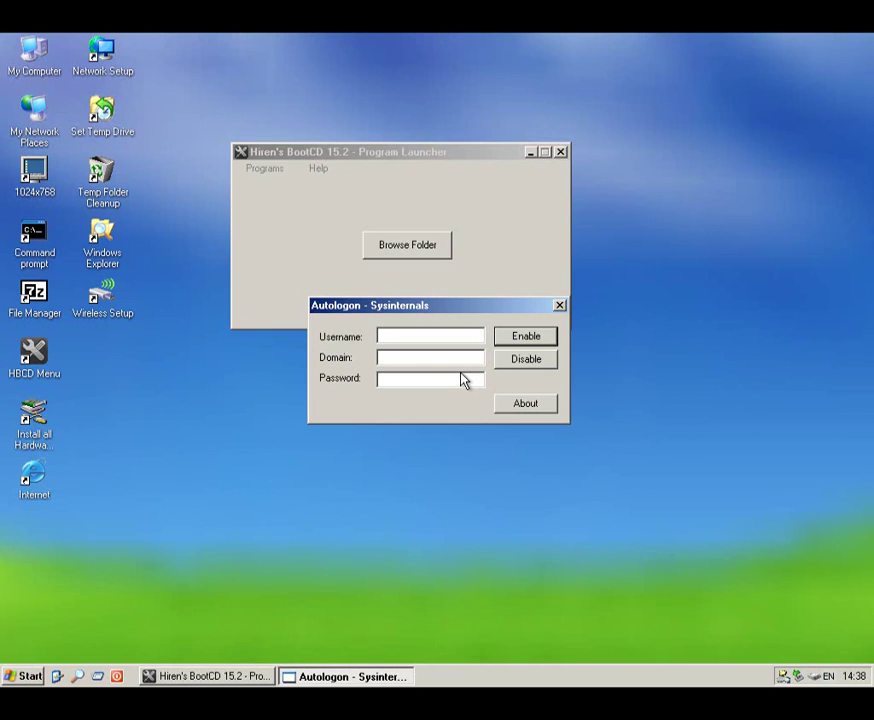
left_click(560, 305)
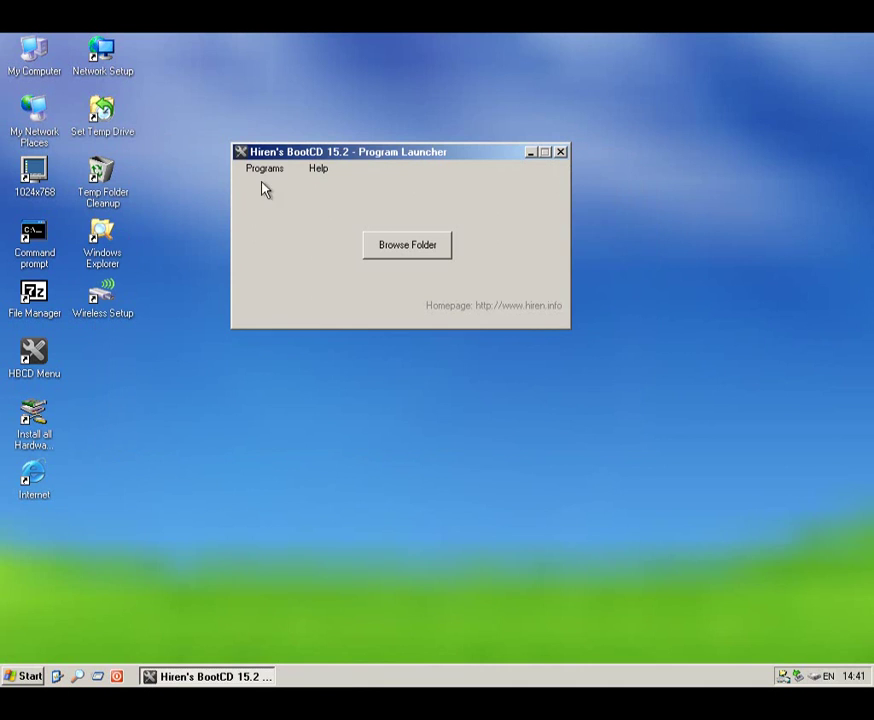
Open ClearLock from the Passwords / Keys tools, view its unlock password setup, and cancel without setting a password.
left_click(262, 168)
mouse_move(291, 349)
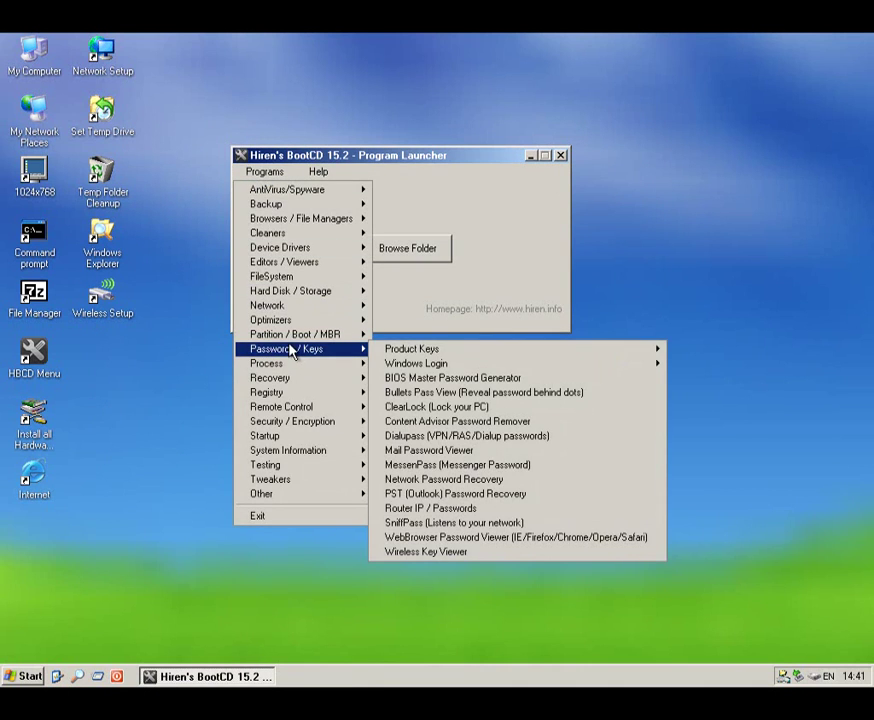
left_click(494, 408)
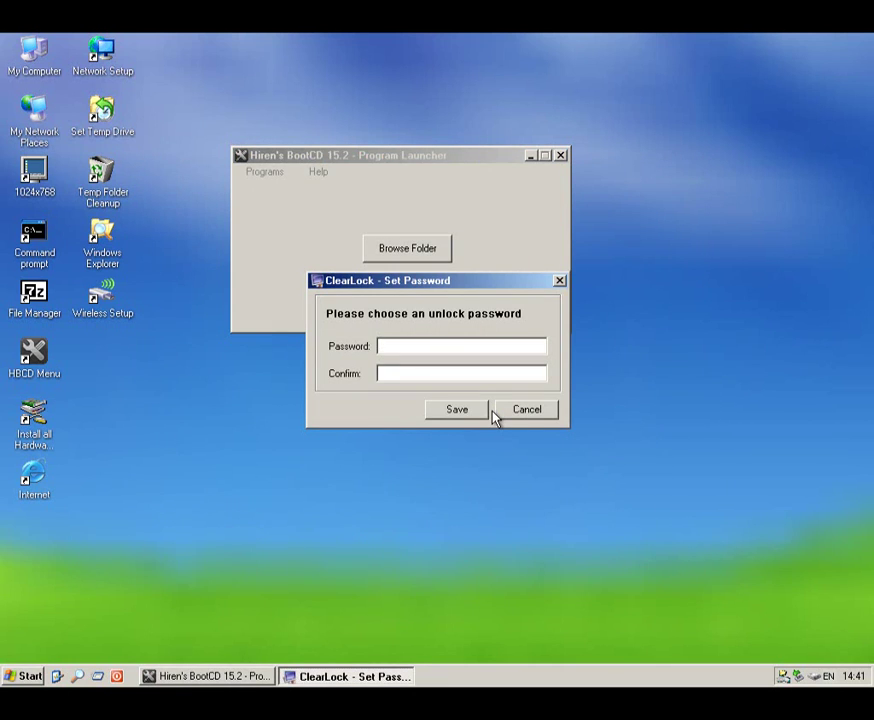
left_click(518, 410)
Open Mail Password Viewer from the Passwords / Keys tools, examine its account list, and close it.
left_click(255, 172)
mouse_move(352, 352)
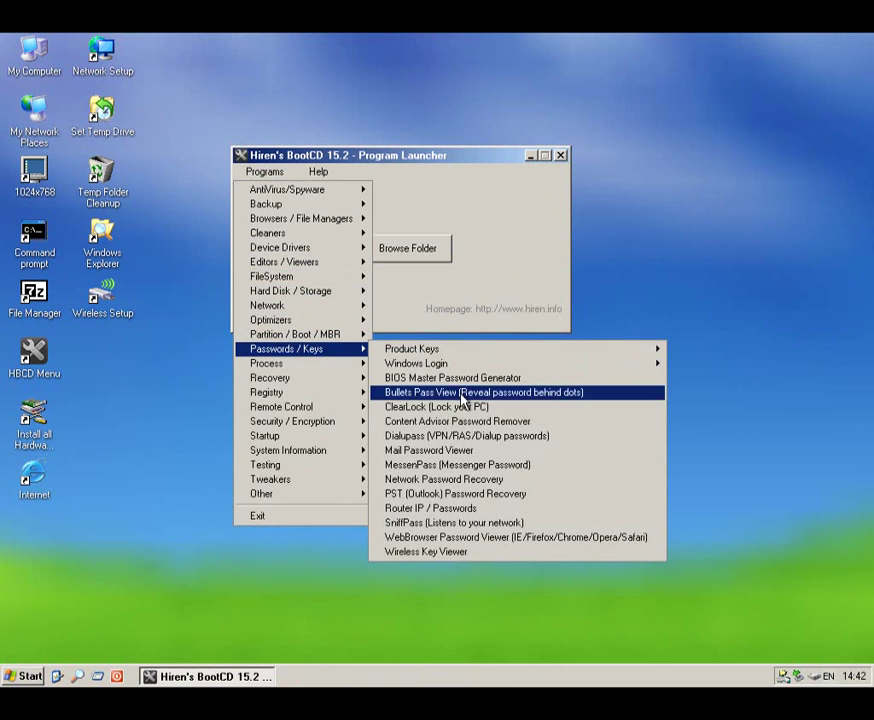
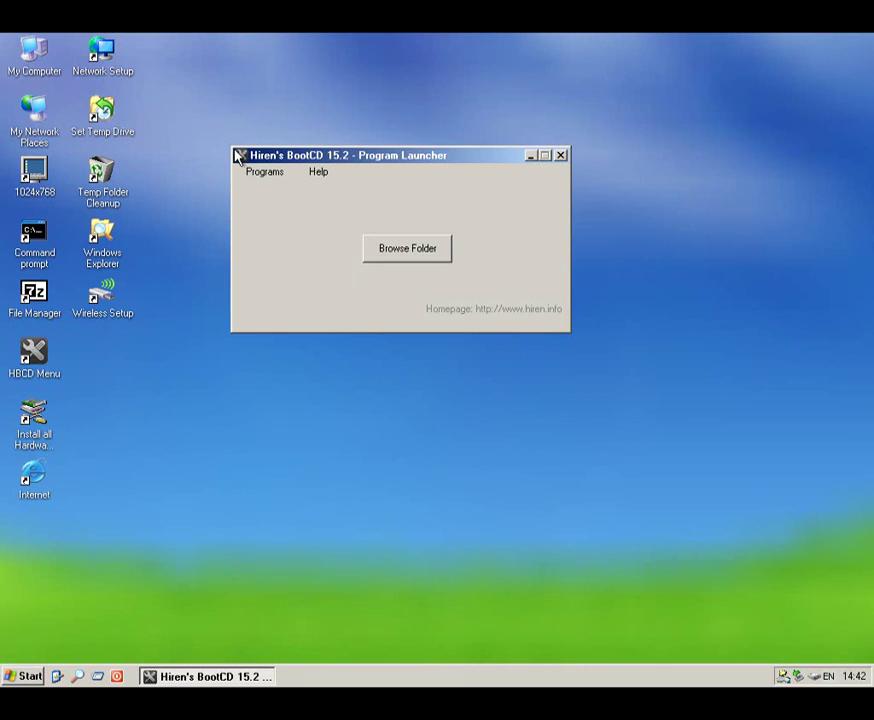
left_click(270, 176)
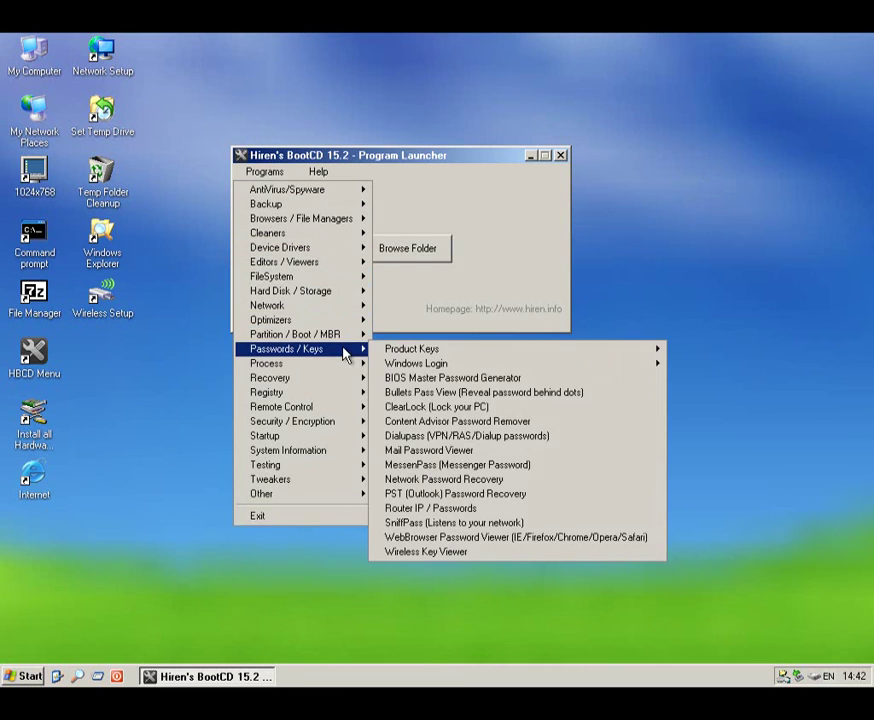
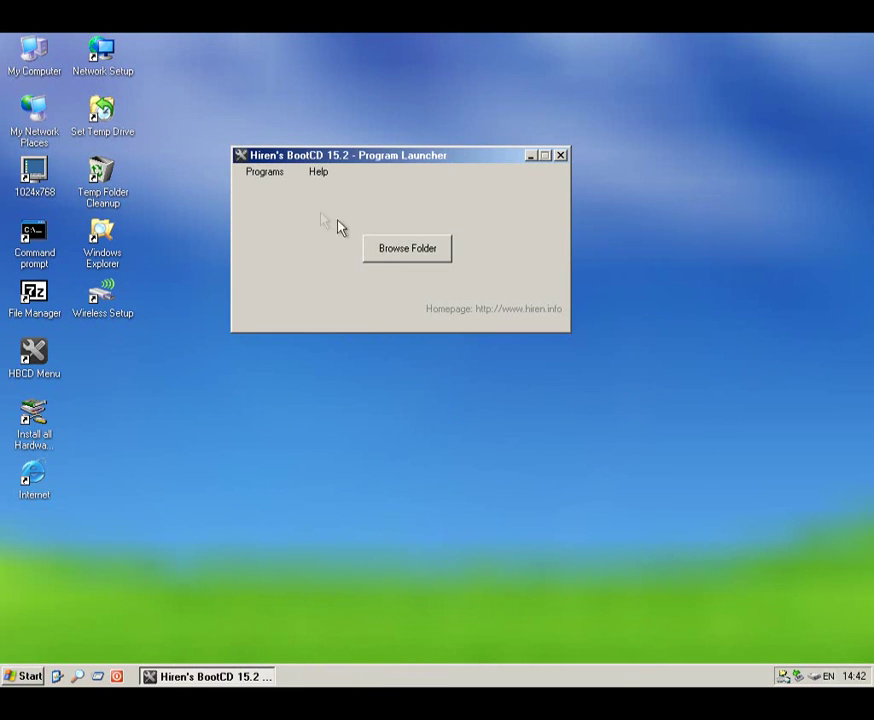
left_click(290, 177)
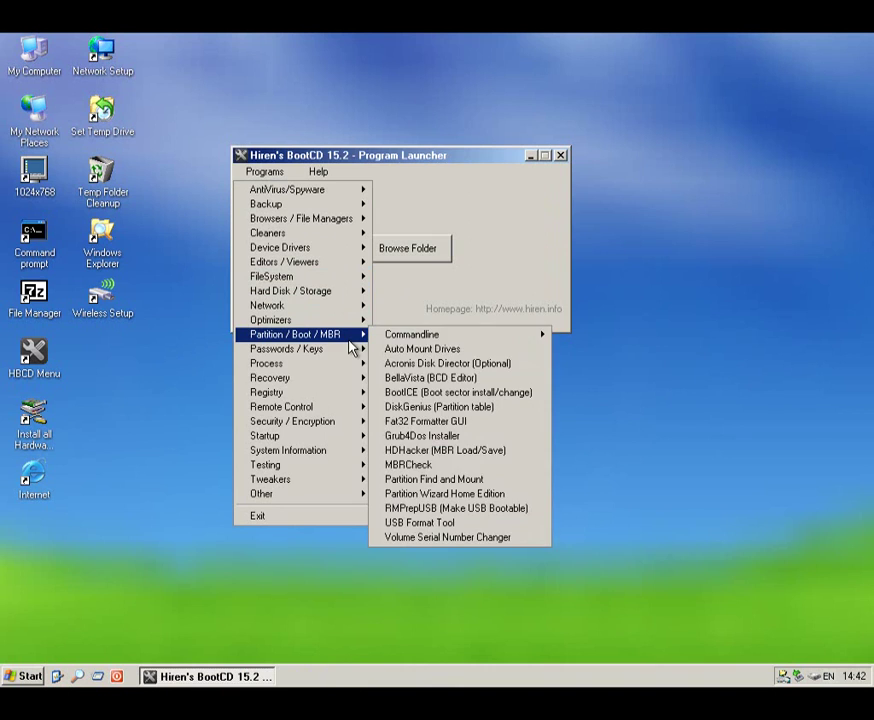
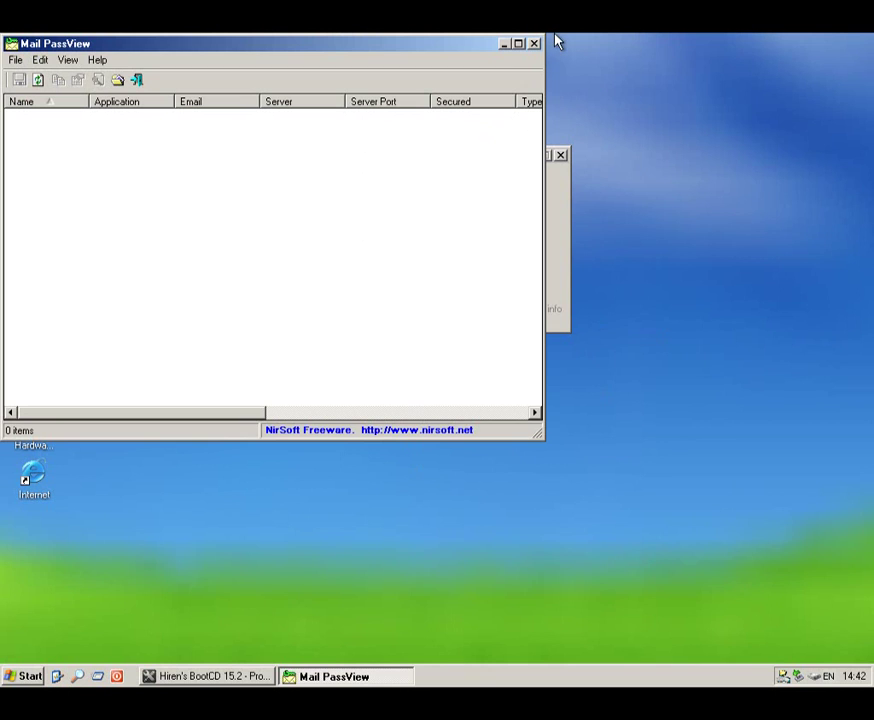
left_click(535, 43)
Open Dependency Walker from the Process tools.
left_click(268, 173)
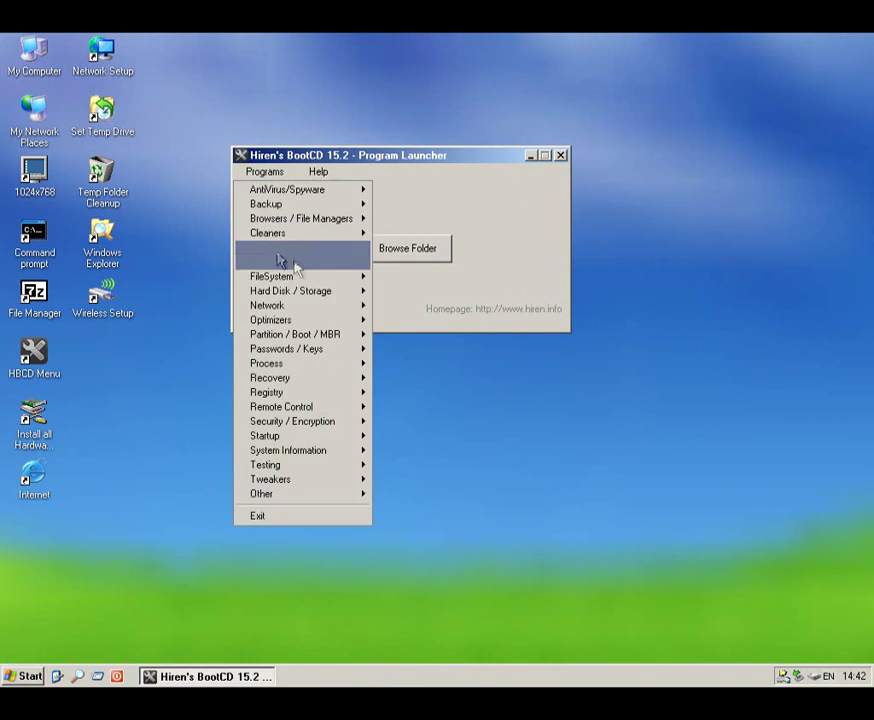
mouse_move(322, 318)
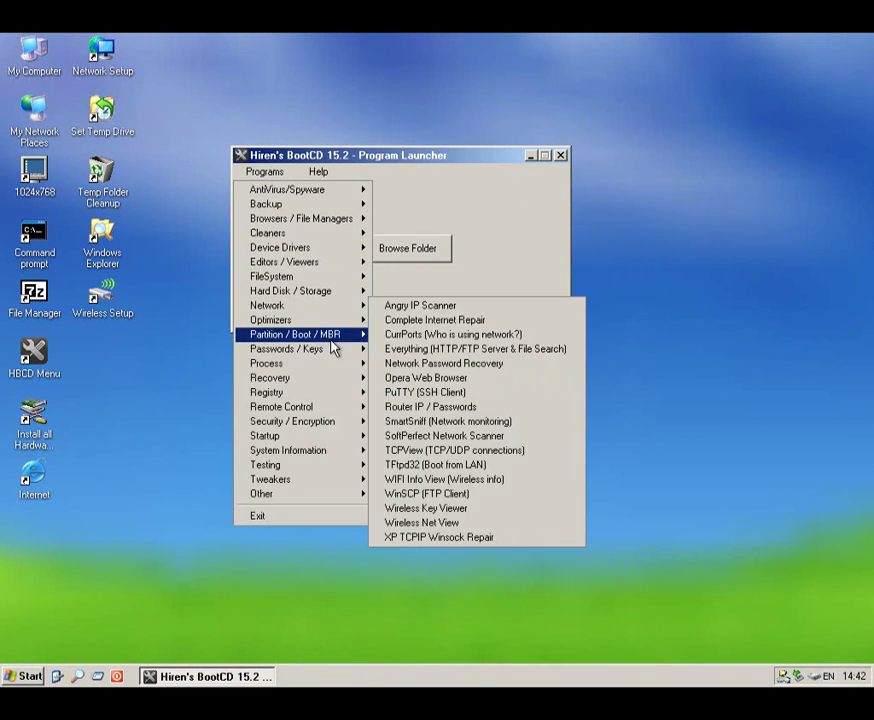
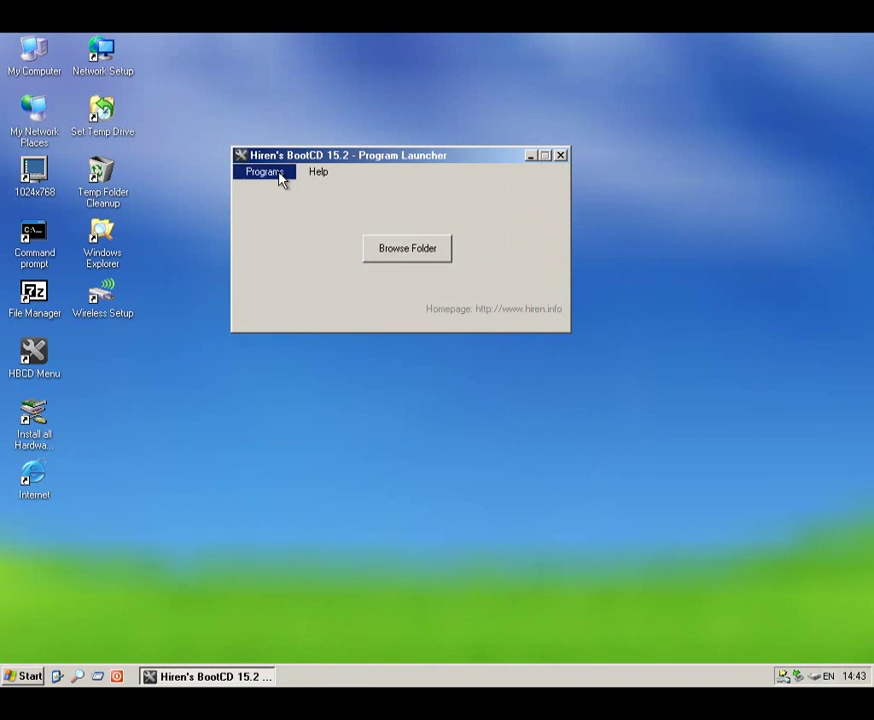
left_click(276, 176)
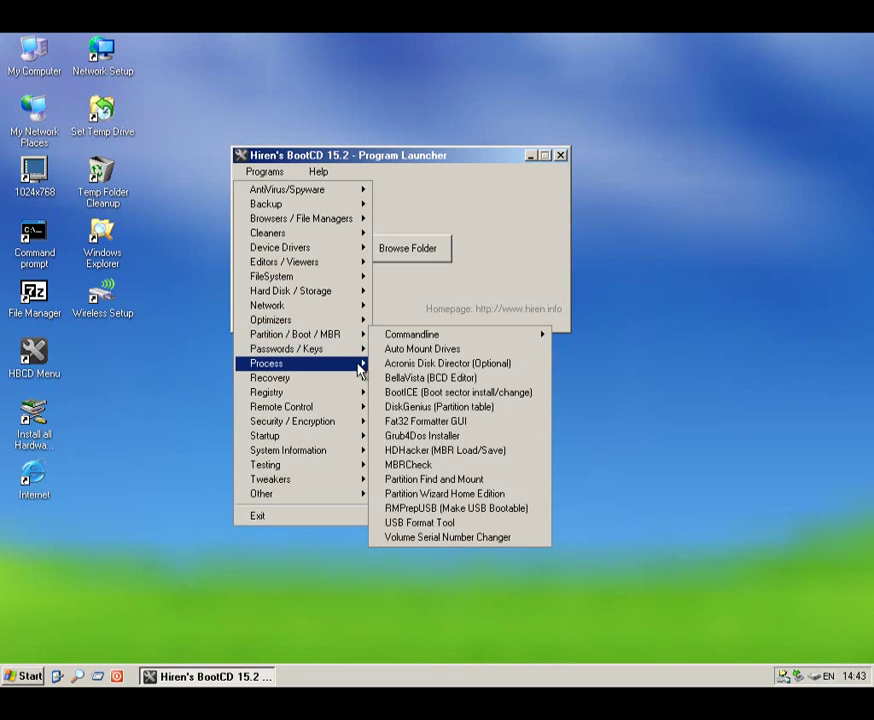
mouse_move(351, 310)
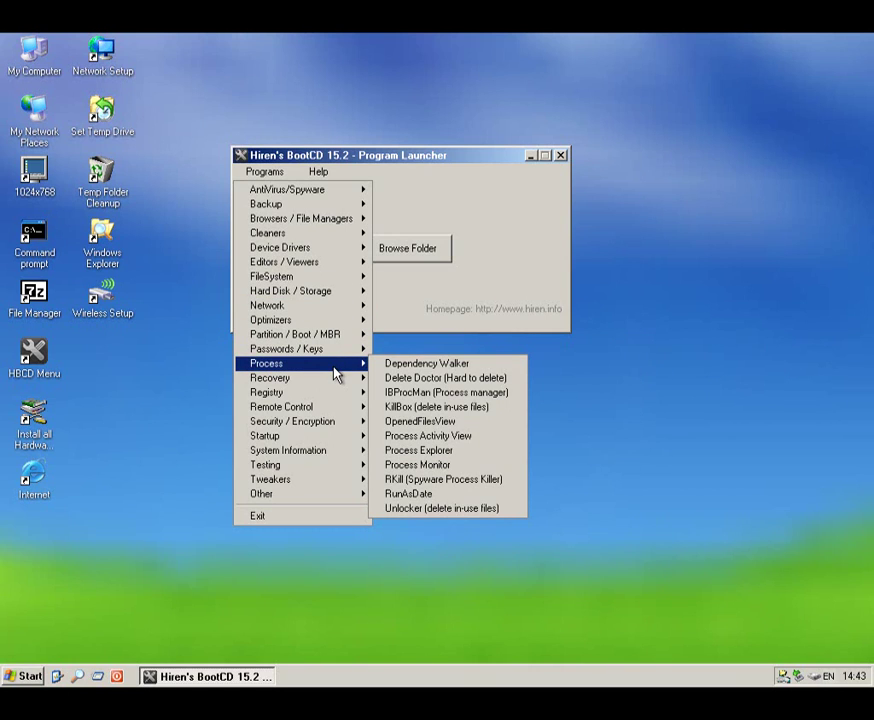
left_click(424, 366)
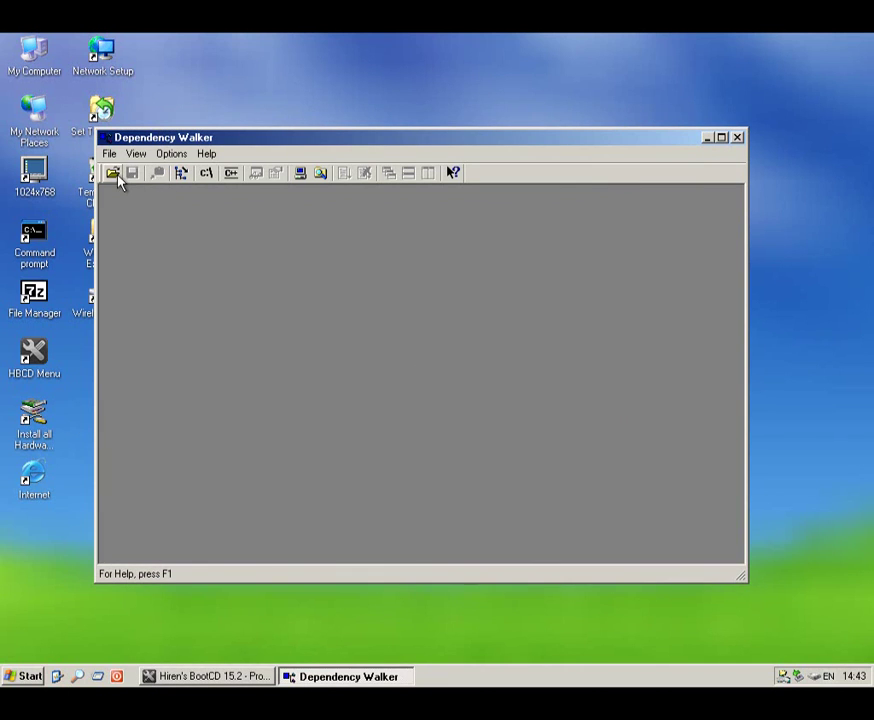
View Dependency Walker's file selection dialog, cancel it without choosing a file, and close the tool.
left_click(114, 174)
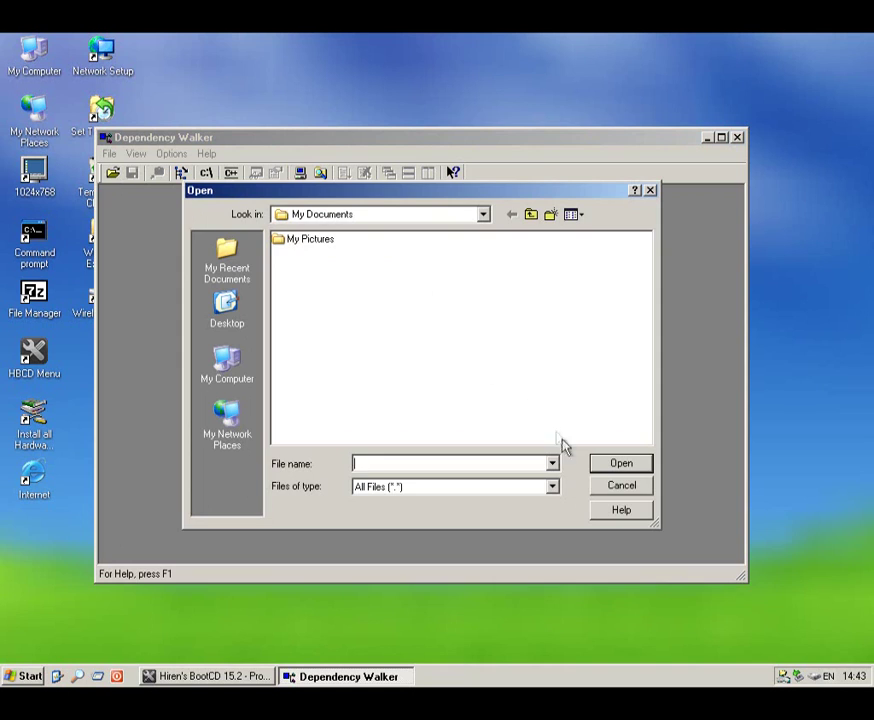
left_click(621, 489)
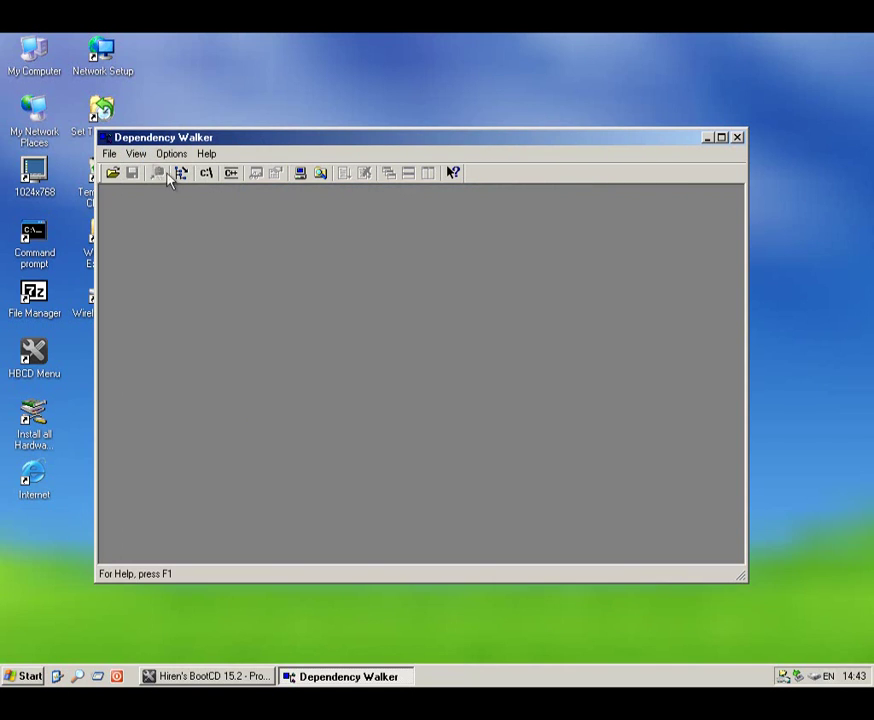
left_click(207, 175)
left_click(737, 138)
Open IBProcMan from the Process tools, examine the running processes, and exit it.
left_click(266, 172)
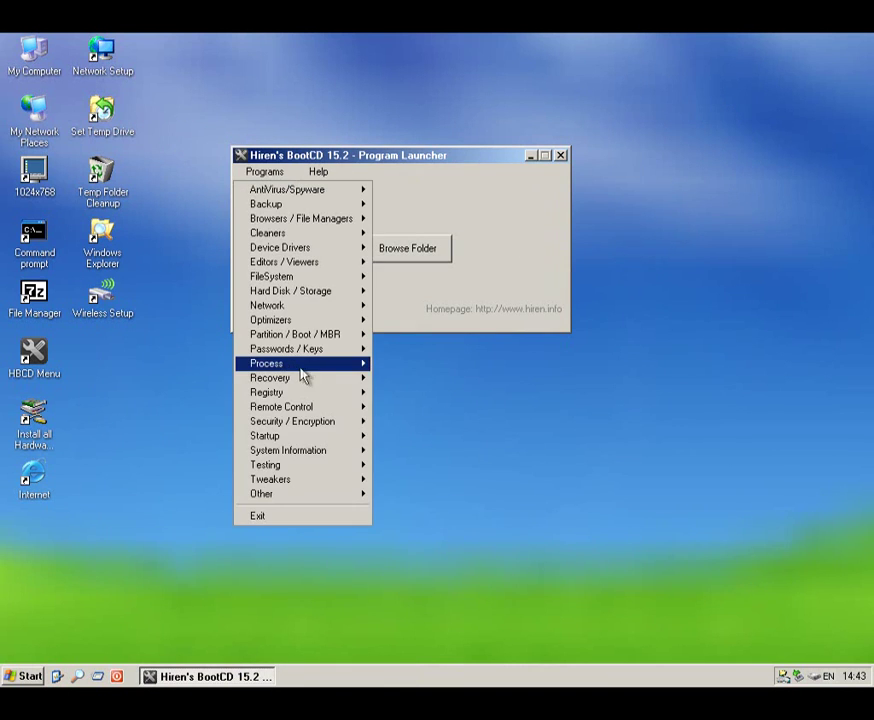
mouse_move(304, 375)
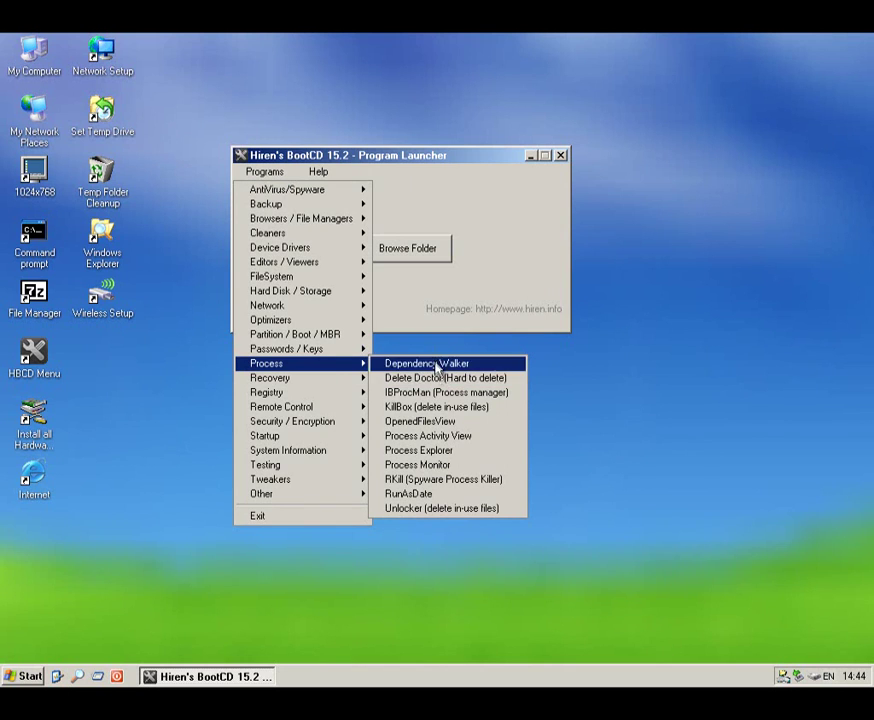
left_click(433, 393)
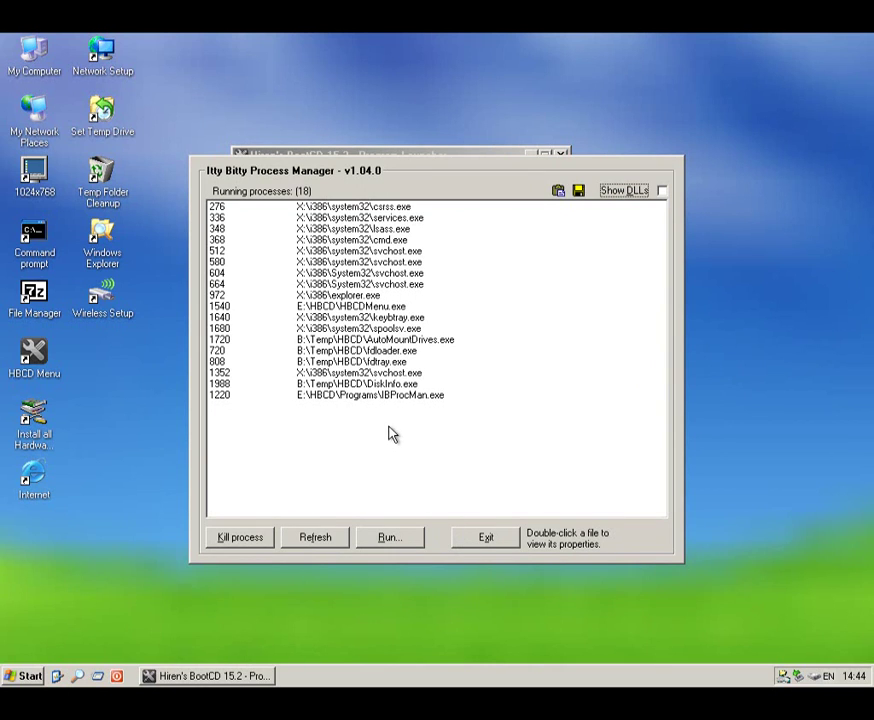
left_click(490, 540)
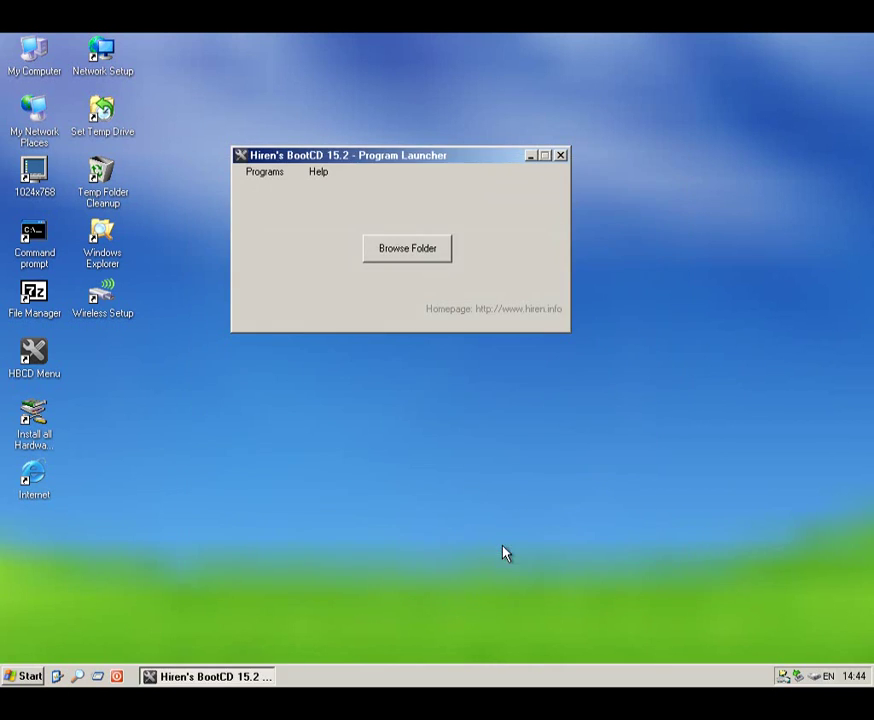
Try to run KillBox from the Process tools.
left_click(264, 171)
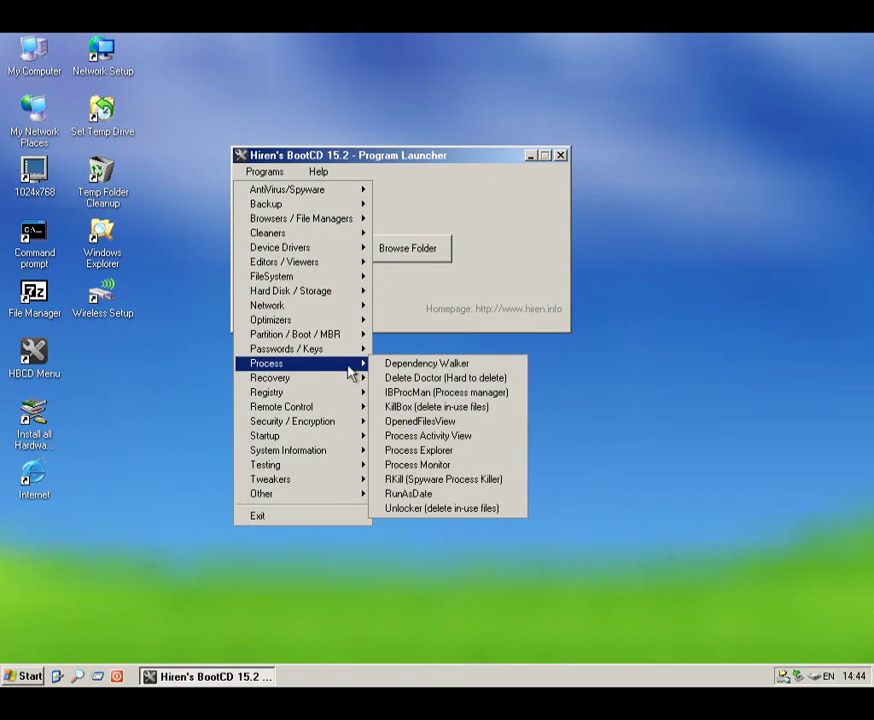
left_click(440, 407)
left_click(446, 398)
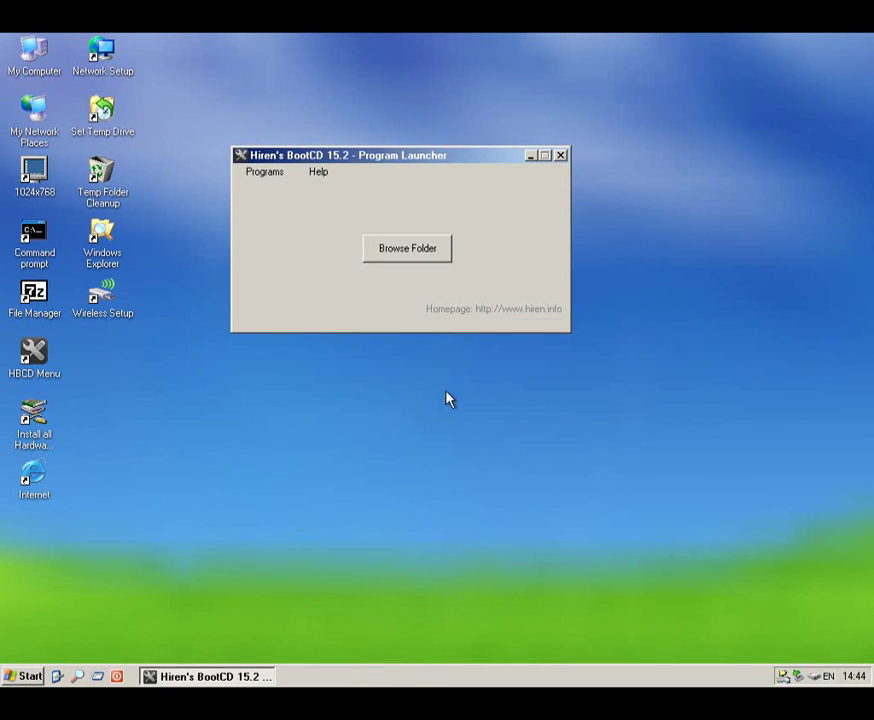
Open OpenedFilesView from the Process tools, examine the files currently in use, and close it.
left_click(275, 179)
mouse_move(352, 356)
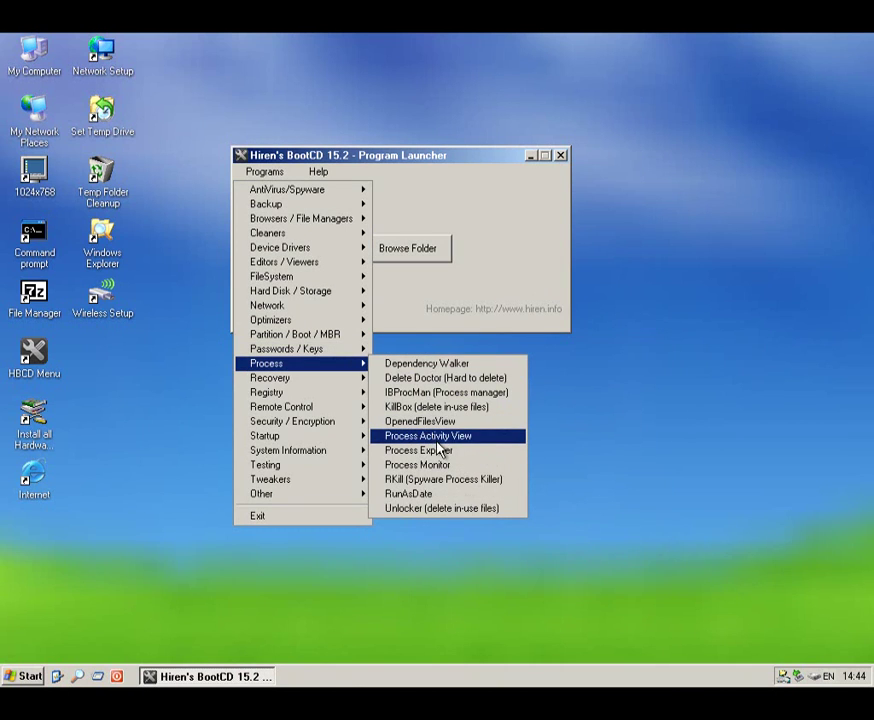
left_click(438, 424)
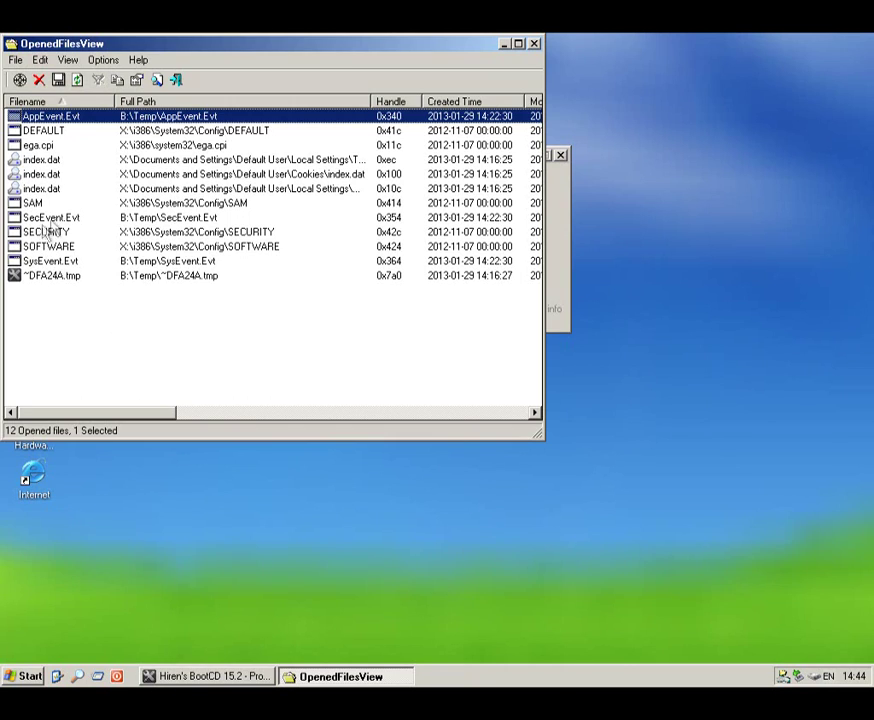
left_click(534, 43)
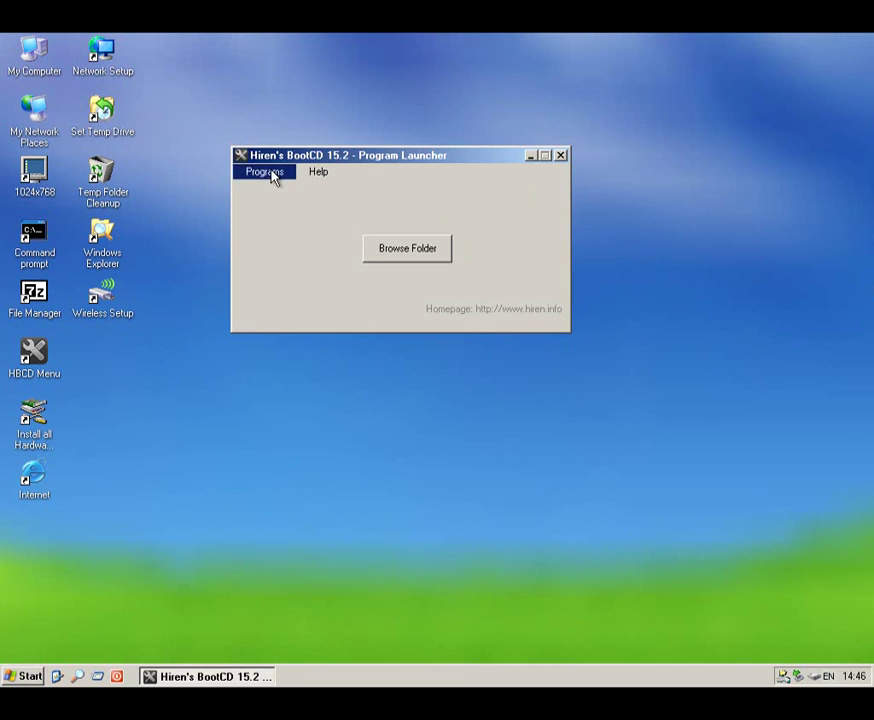
Open Process Activity View from the Process tools, inspect the activity of cmd.exe, and close the tool.
left_click(270, 173)
mouse_move(320, 365)
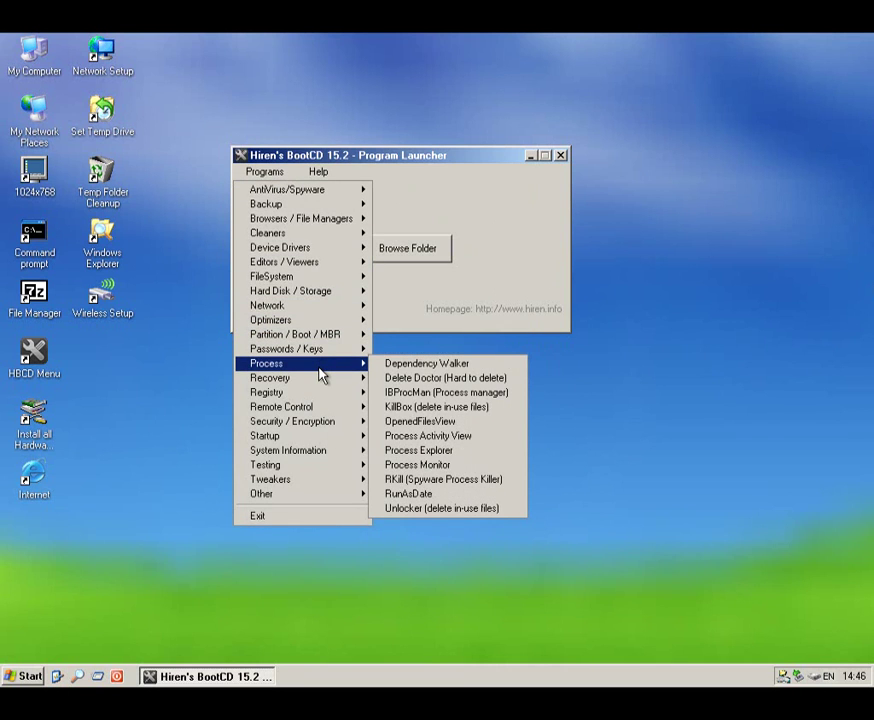
left_click(400, 436)
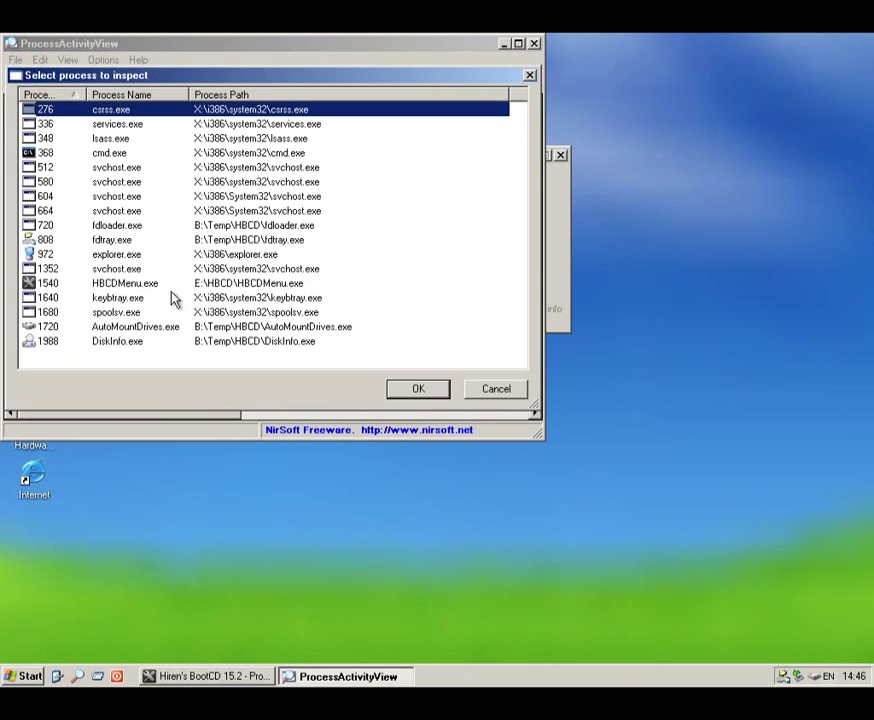
left_click(178, 226)
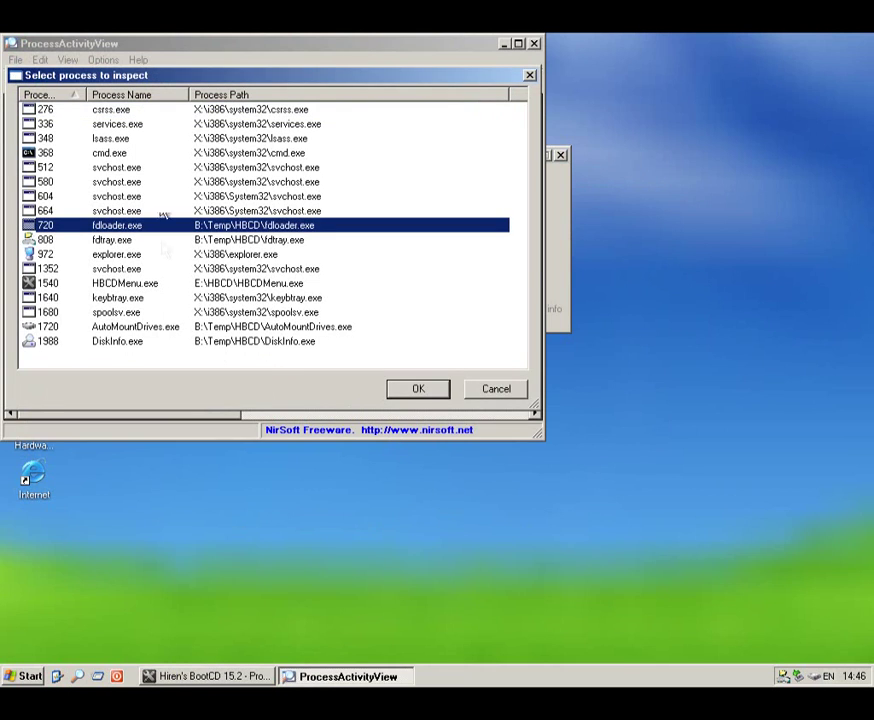
double_click(112, 154)
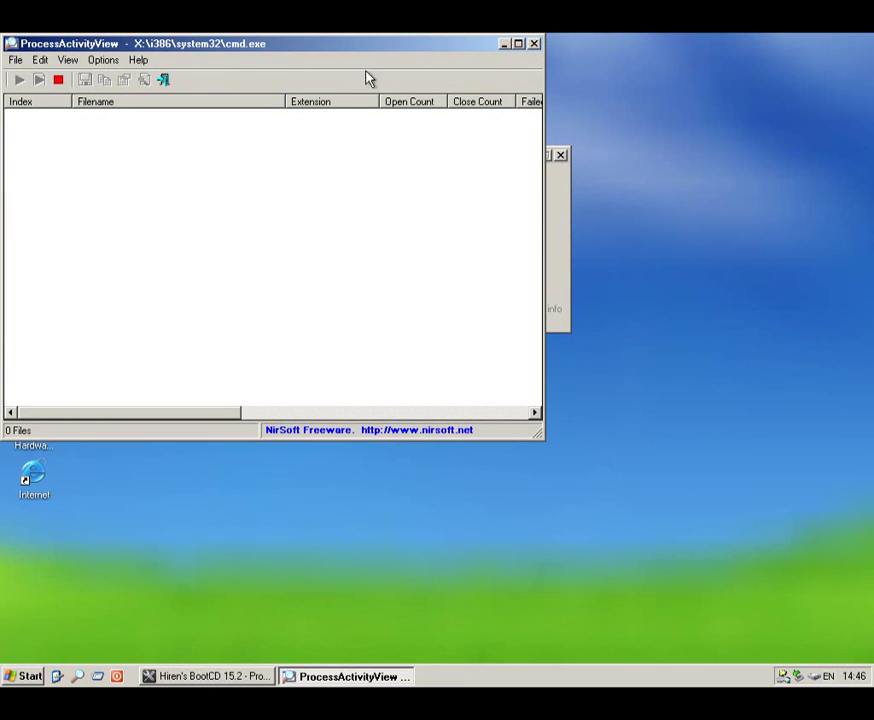
left_click(534, 44)
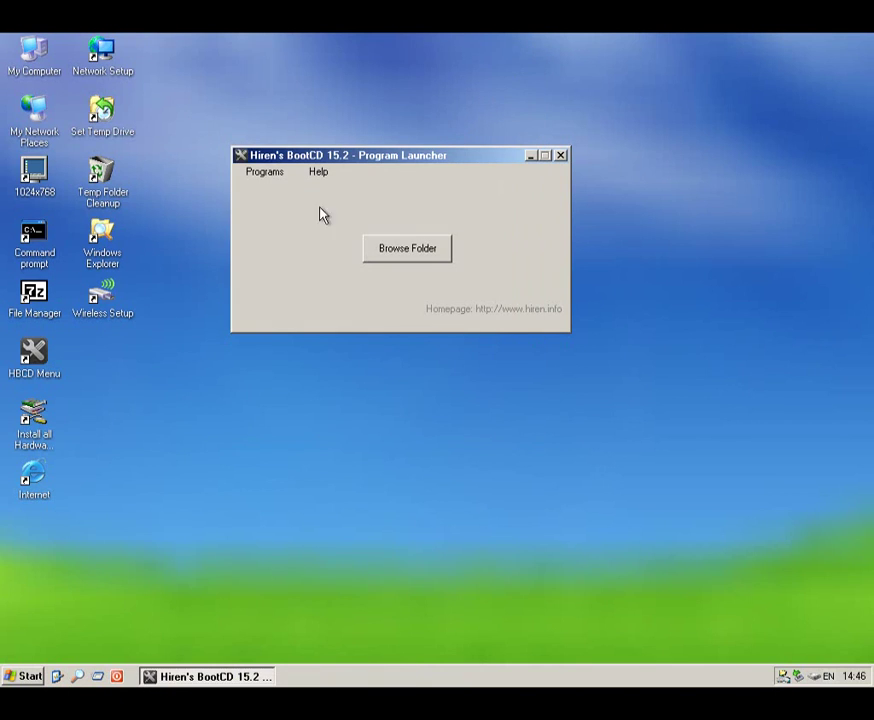
Open Process Explorer from the Process tools, examine the running processes, and close it.
left_click(274, 172)
mouse_move(301, 253)
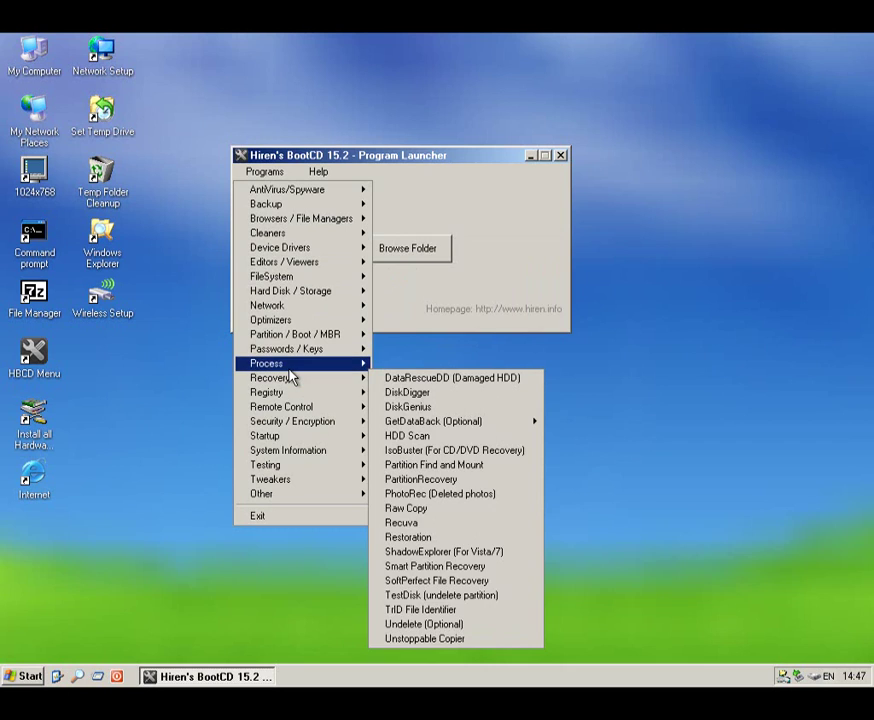
mouse_move(289, 370)
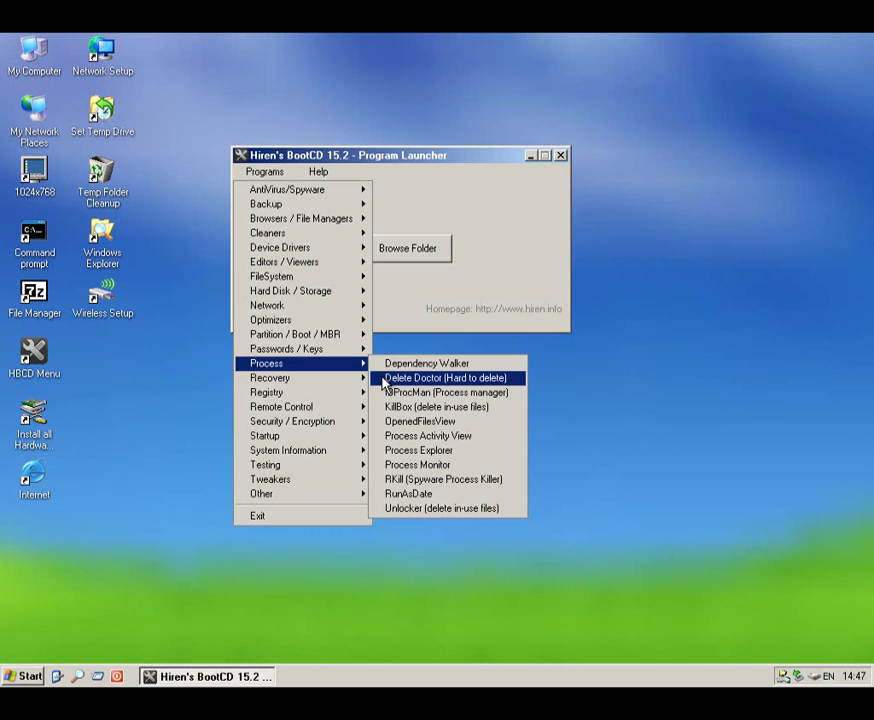
left_click(389, 451)
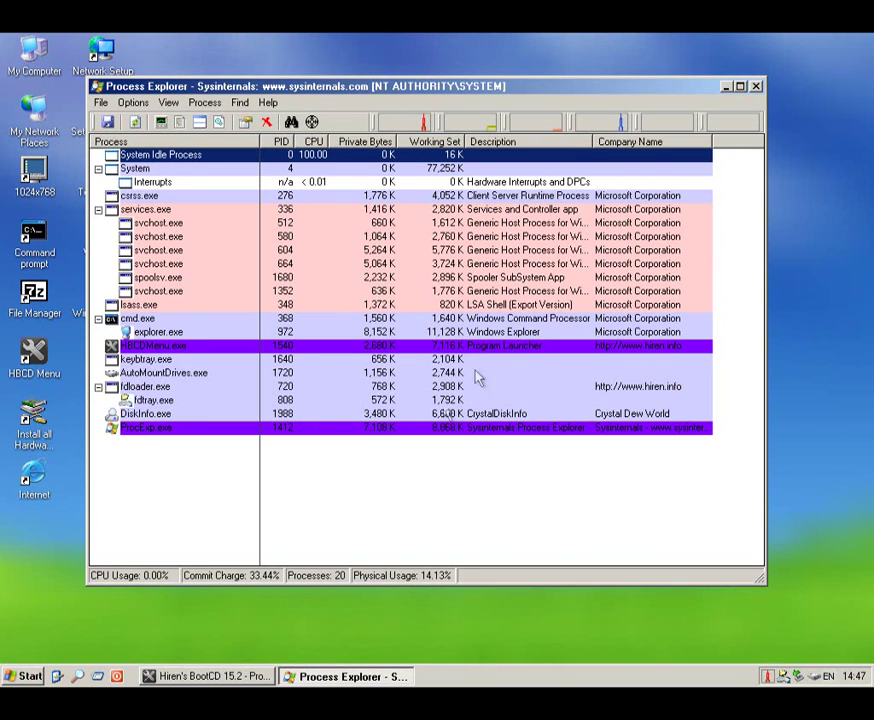
right_click(450, 676)
left_click(756, 86)
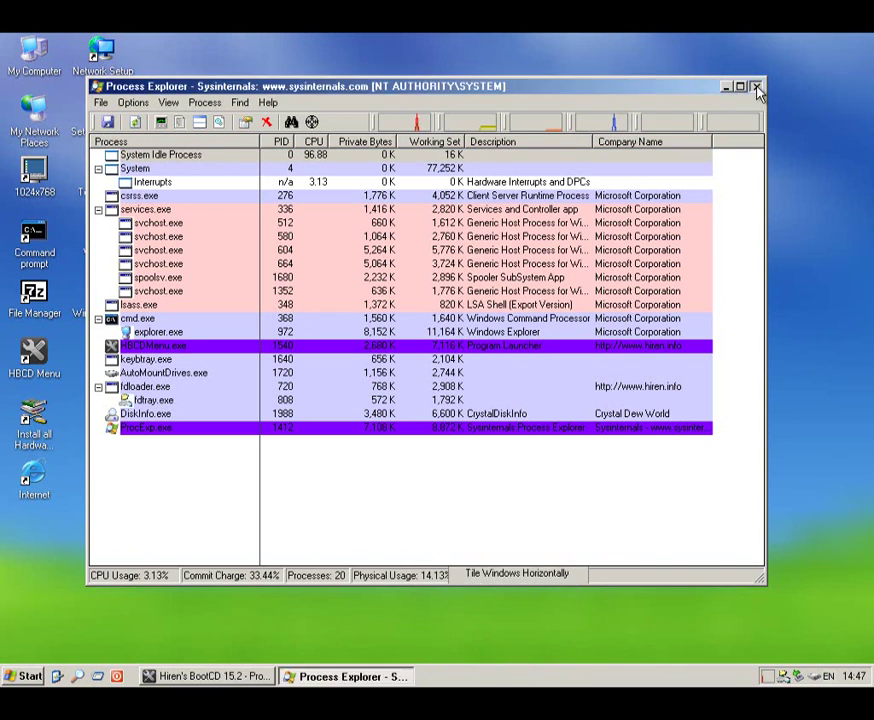
left_click(756, 86)
Start Task Manager from the Windows taskbar to check which process viewer it launches, and close that viewer.
right_click(423, 677)
left_click(447, 626)
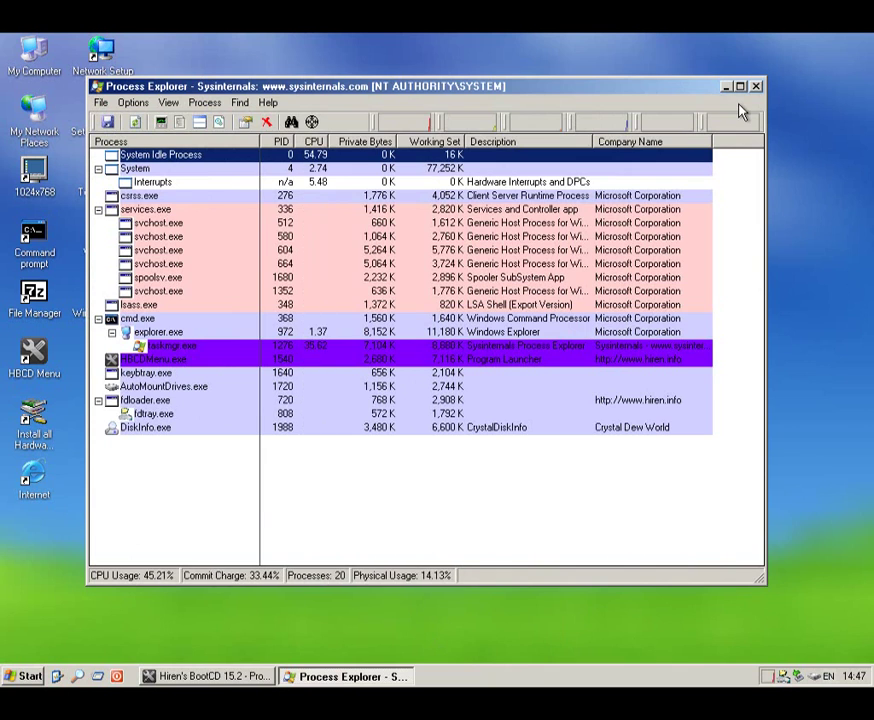
left_click(756, 86)
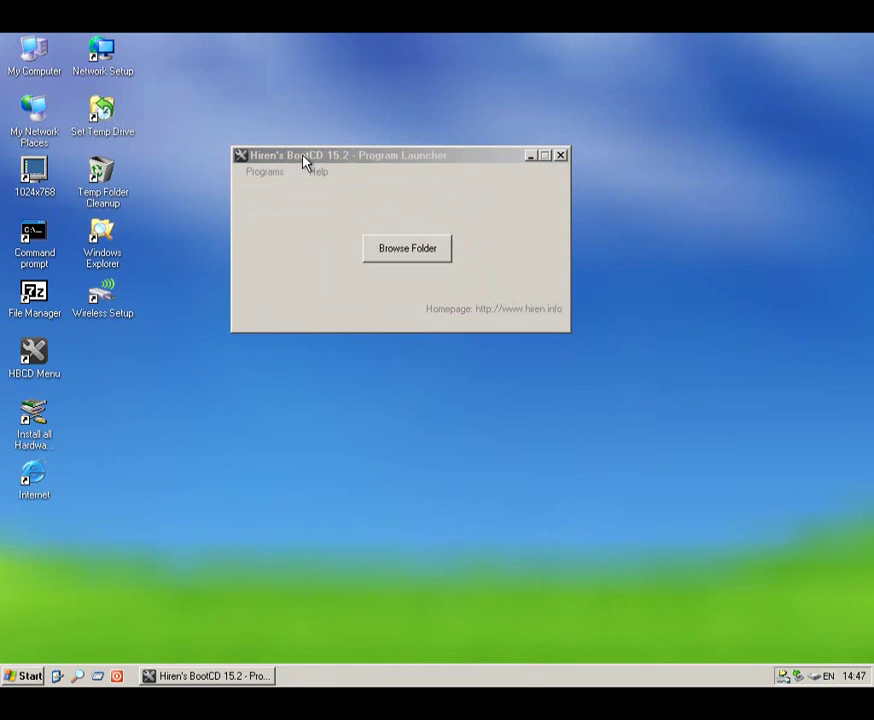
Try to run Process Monitor from the Process tools, and reopen the Program Launcher from the desktop.
left_click(248, 173)
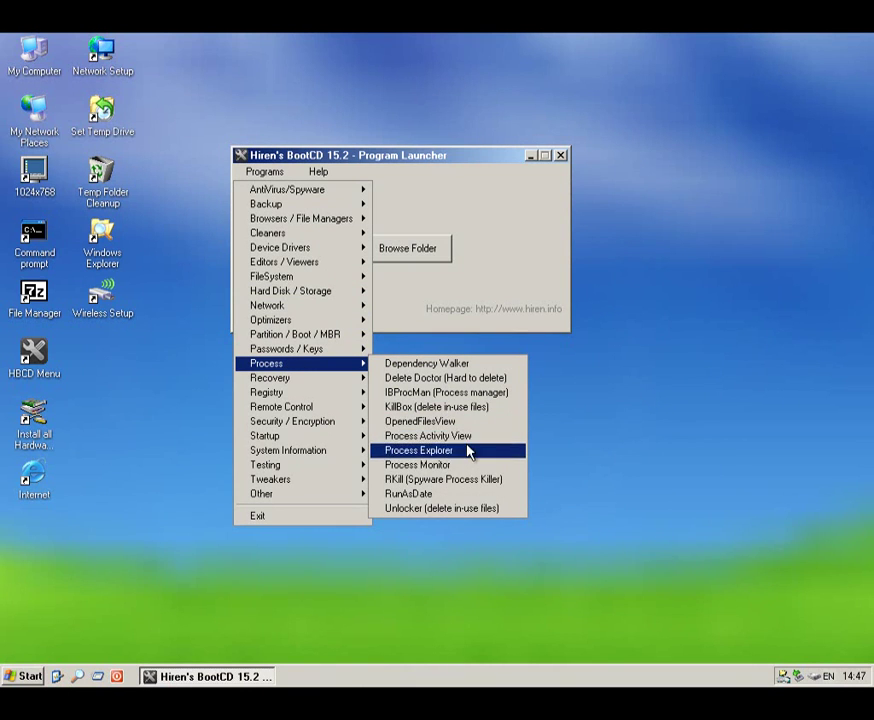
left_click(455, 465)
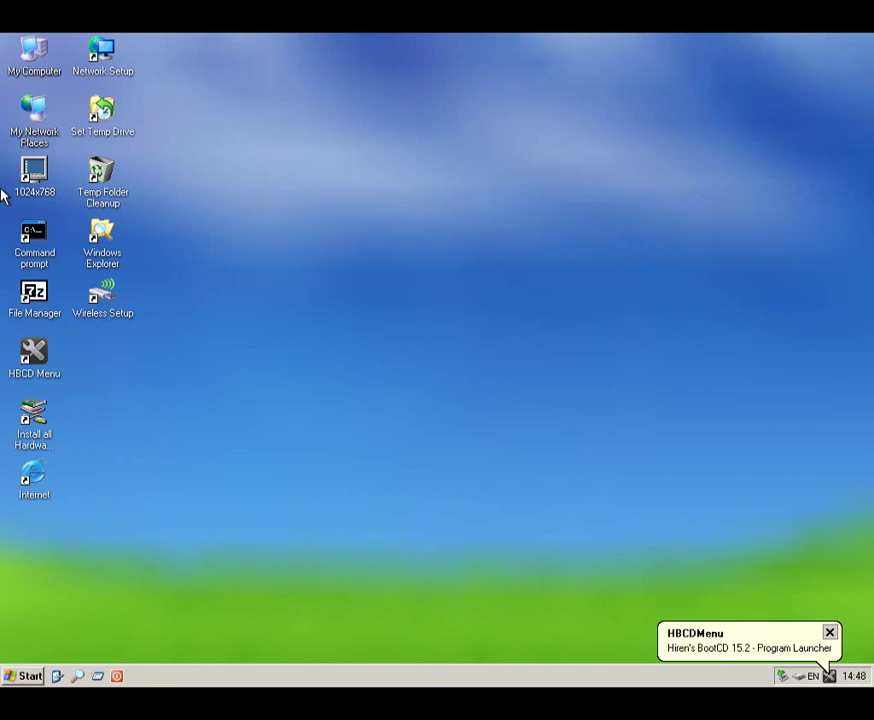
double_click(34, 352)
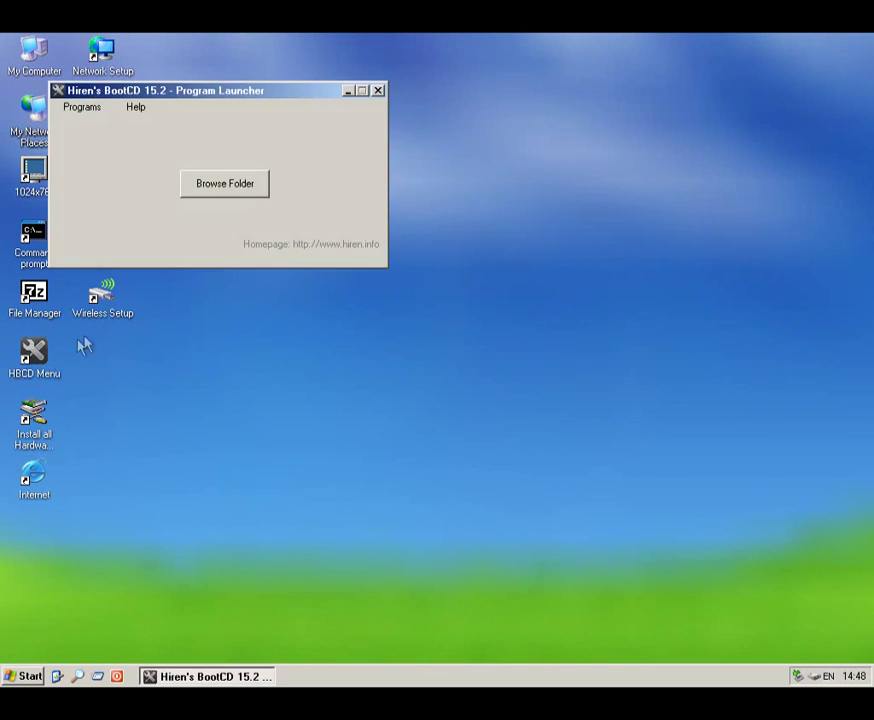
Open RunAsDate from the Process tools, view its date and application options, and close it.
left_click(72, 112)
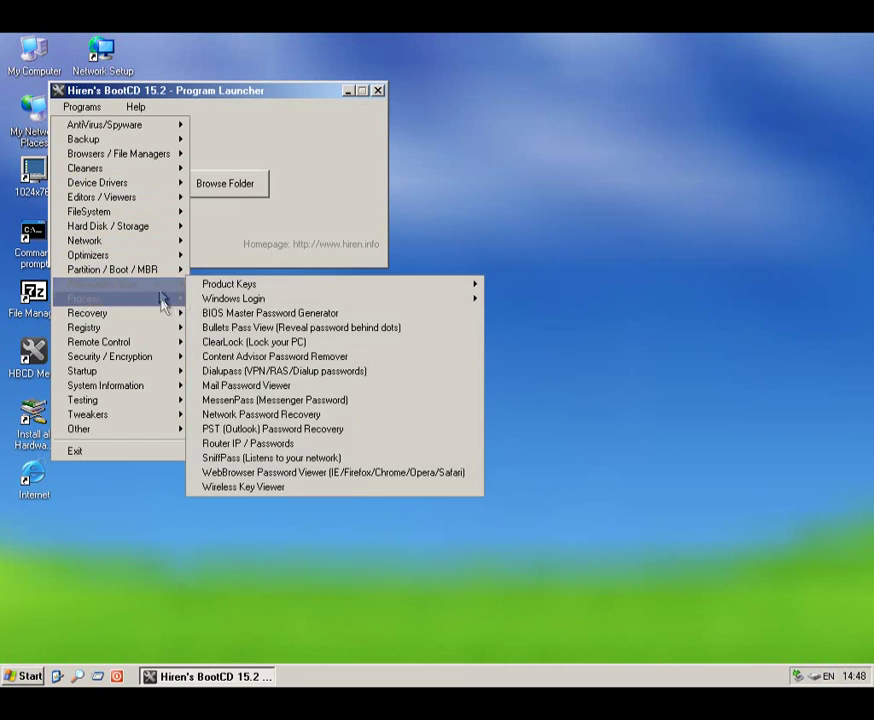
mouse_move(146, 304)
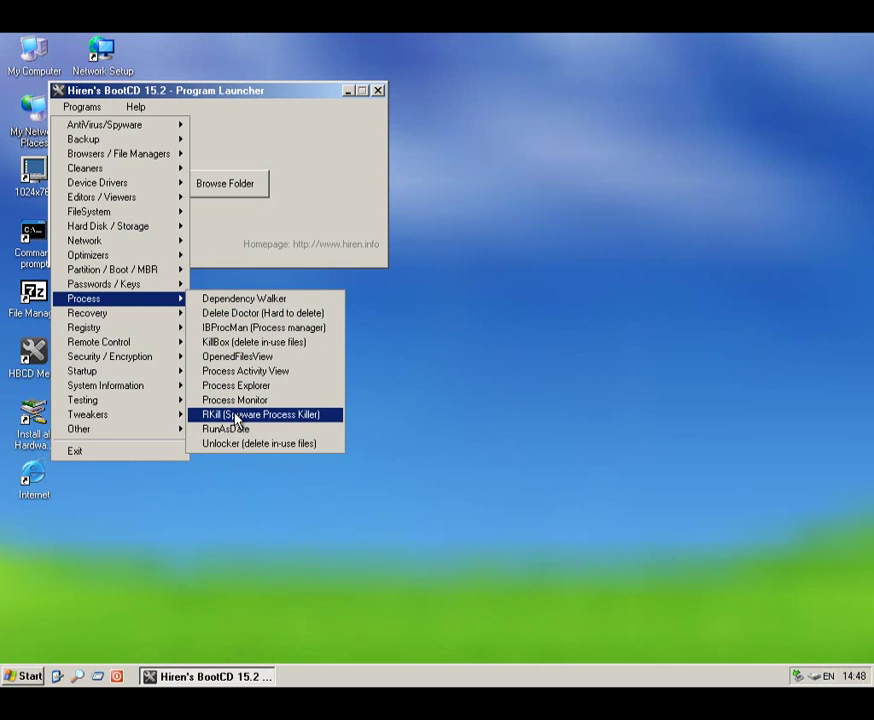
left_click(250, 435)
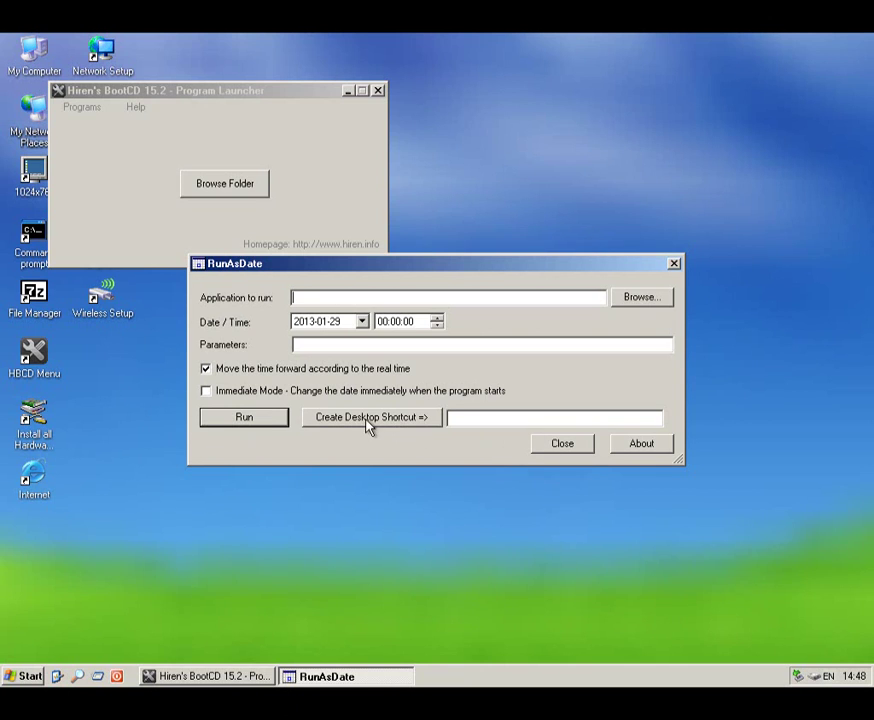
left_click(535, 422)
left_click(558, 446)
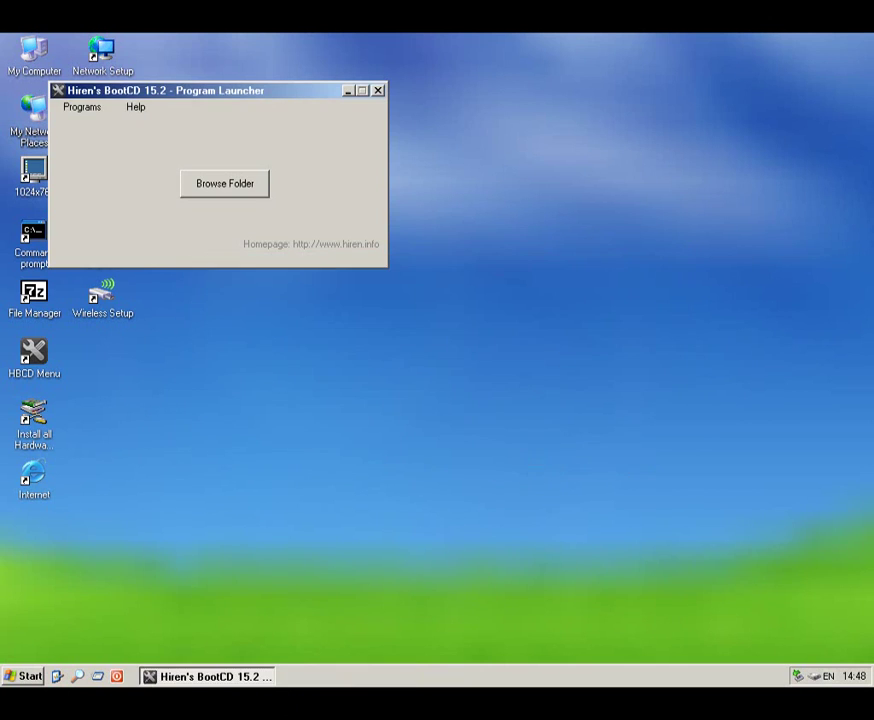
Run Unlocker from the Process tools.
left_click(70, 107)
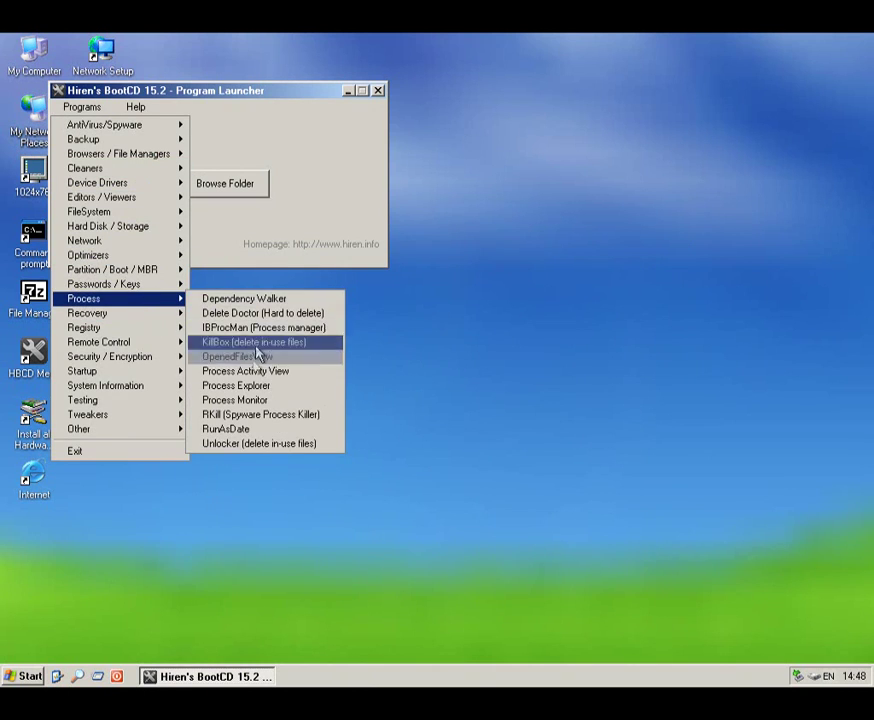
left_click(258, 447)
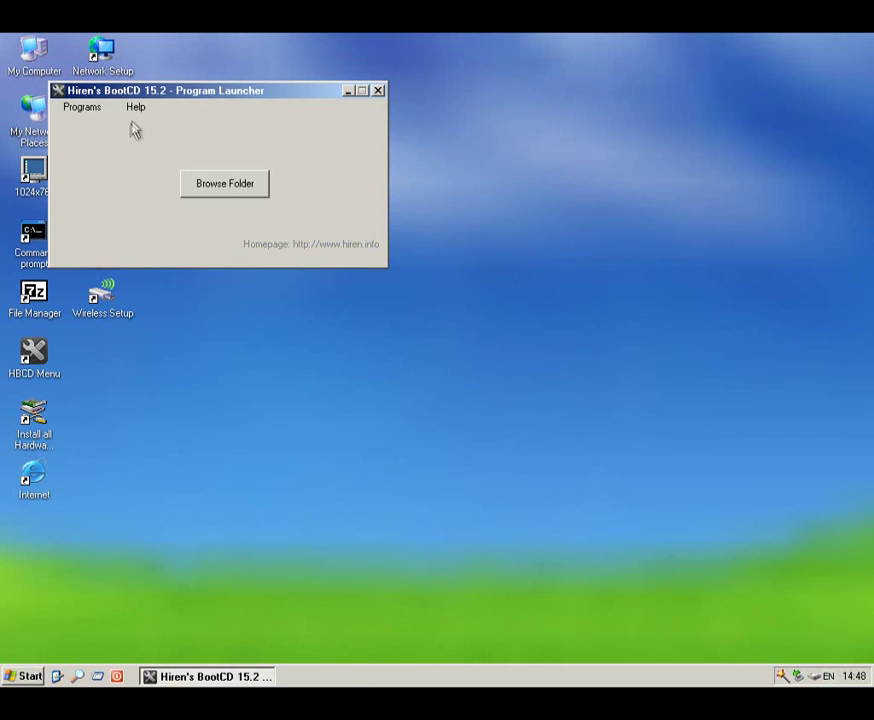
Open DiskDigger from the Recovery tools.
left_click(88, 109)
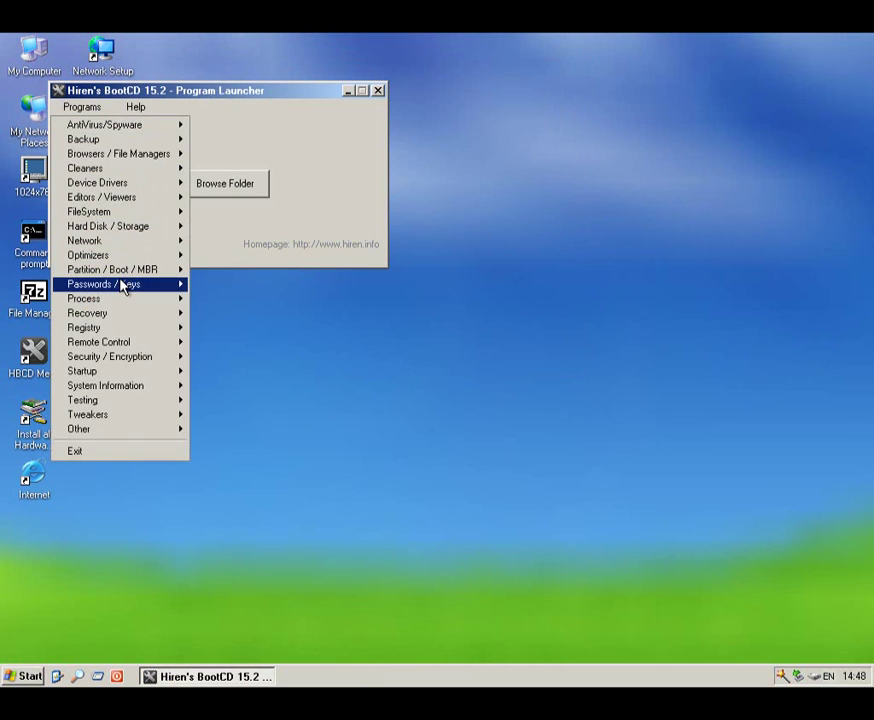
mouse_move(110, 316)
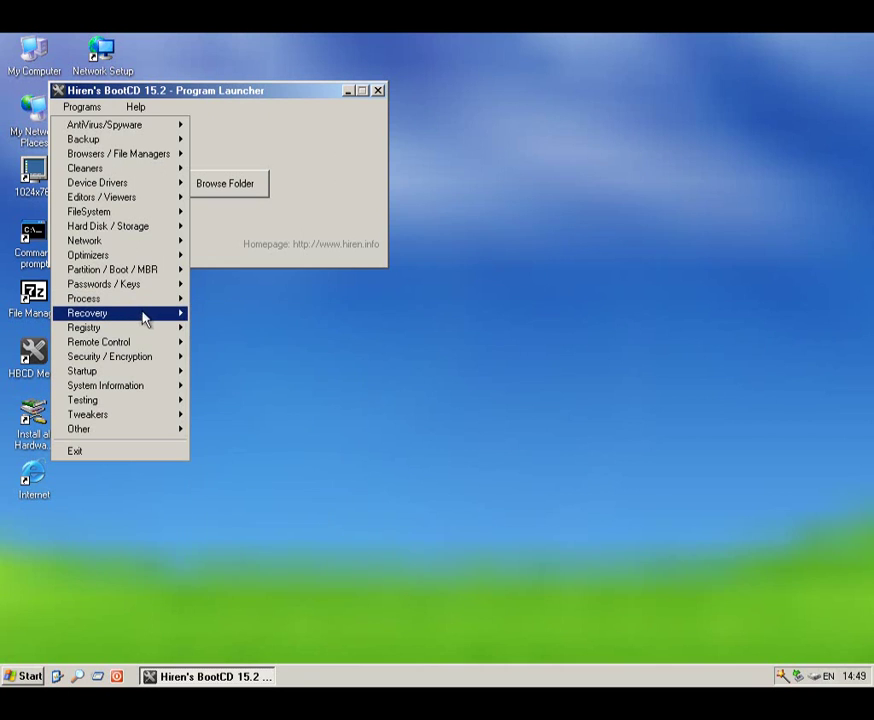
mouse_move(160, 312)
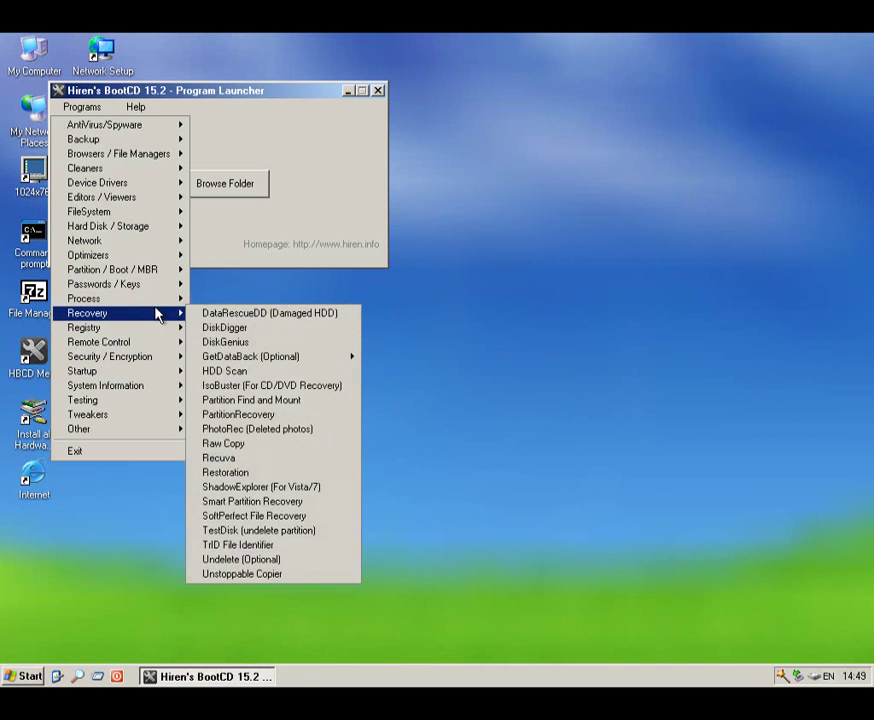
left_click(245, 334)
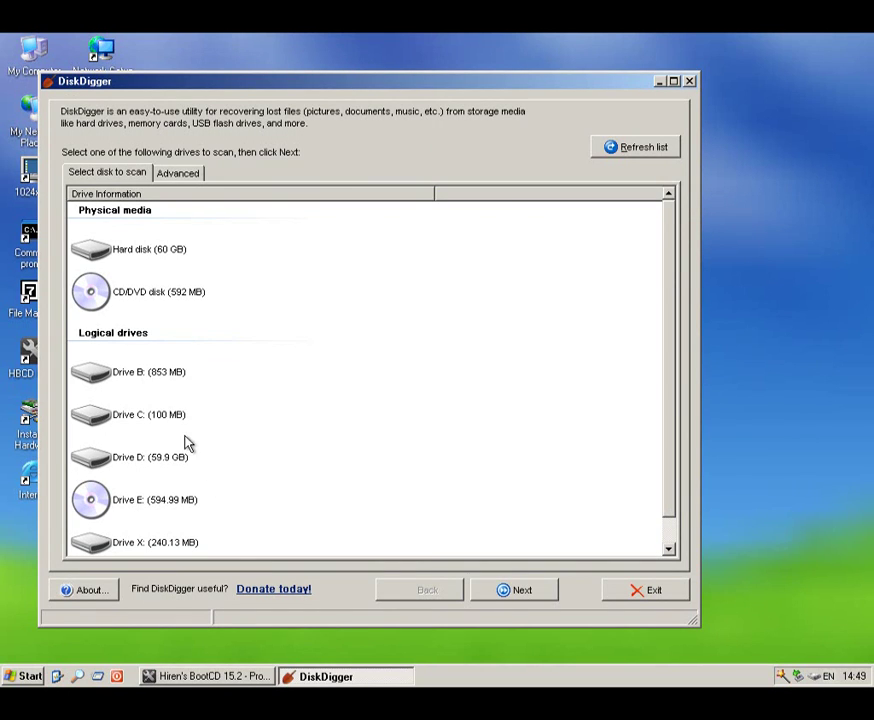
Scan the file system of drive D for deleted files with DiskDigger's dig deep method.
left_click(180, 475)
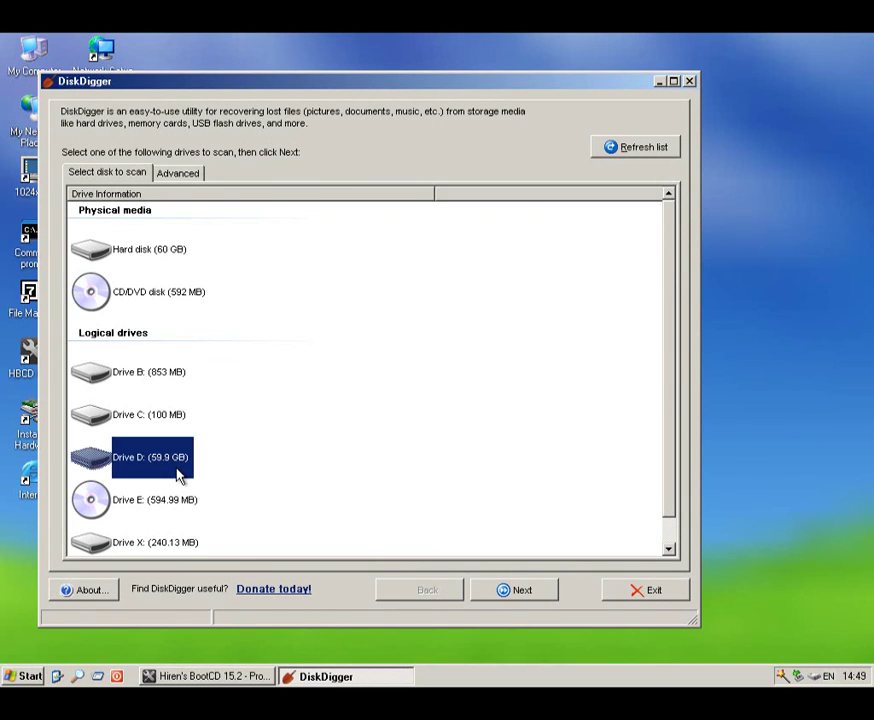
left_click(554, 592)
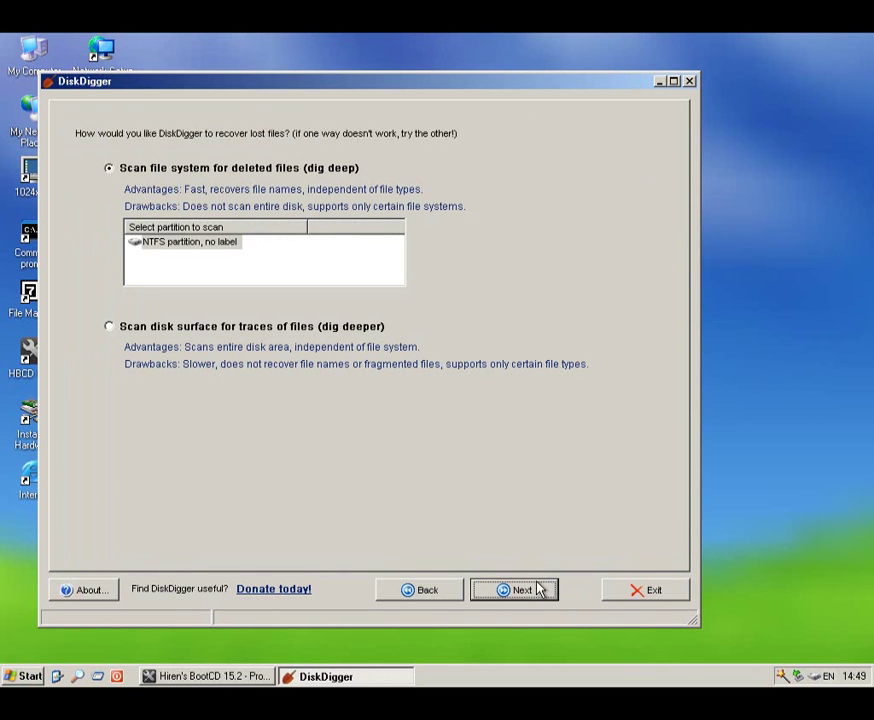
left_click(539, 589)
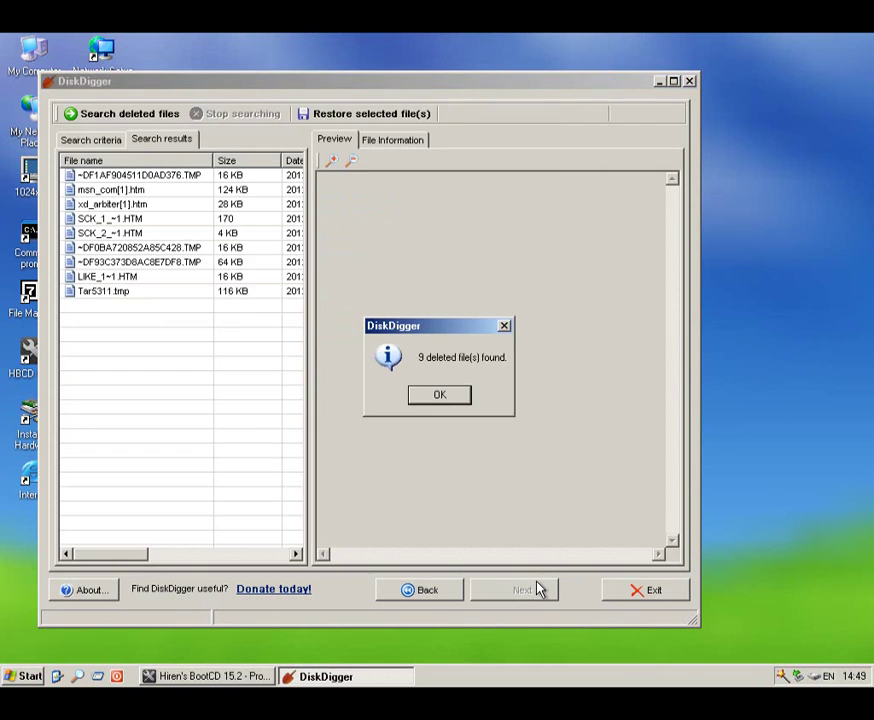
left_click(440, 395)
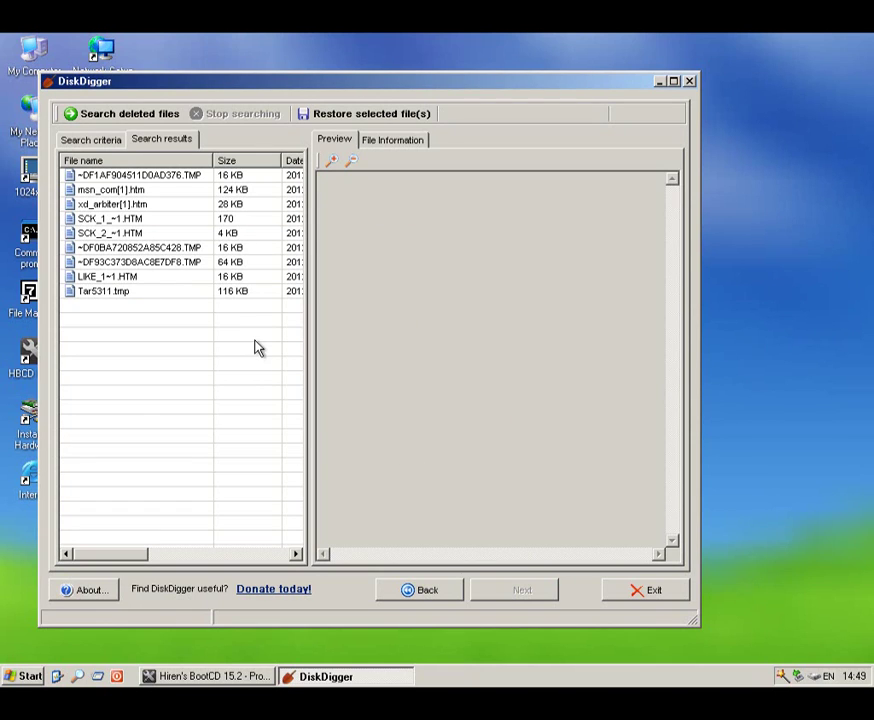
Preview several of the deleted HTM and TMP files in the search results, including msn_com[1].htm and Tar5311.tmp.
left_click(127, 249)
left_click(118, 218)
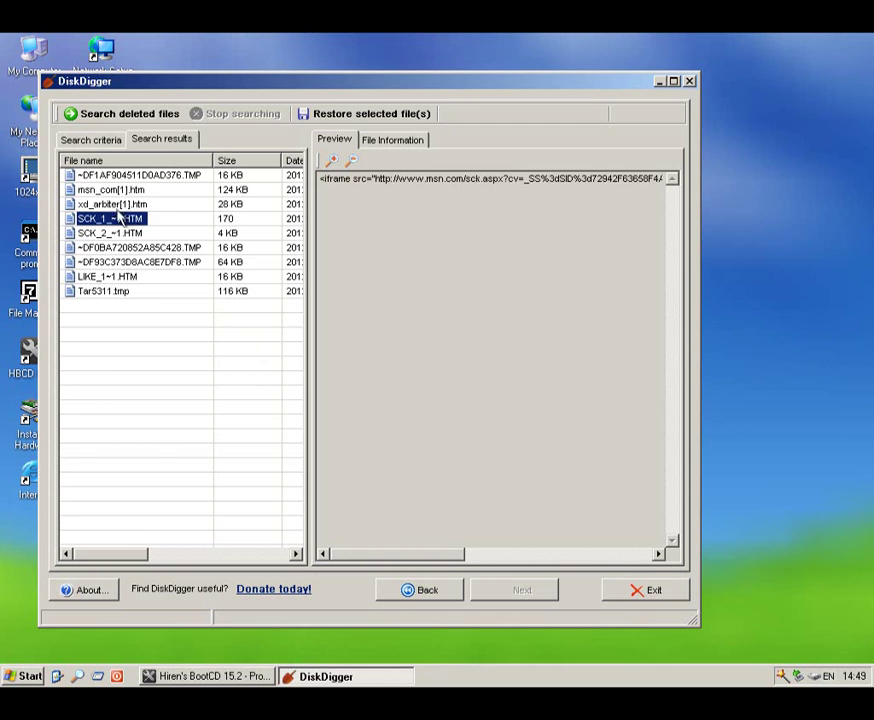
left_click(118, 190)
left_click(121, 291)
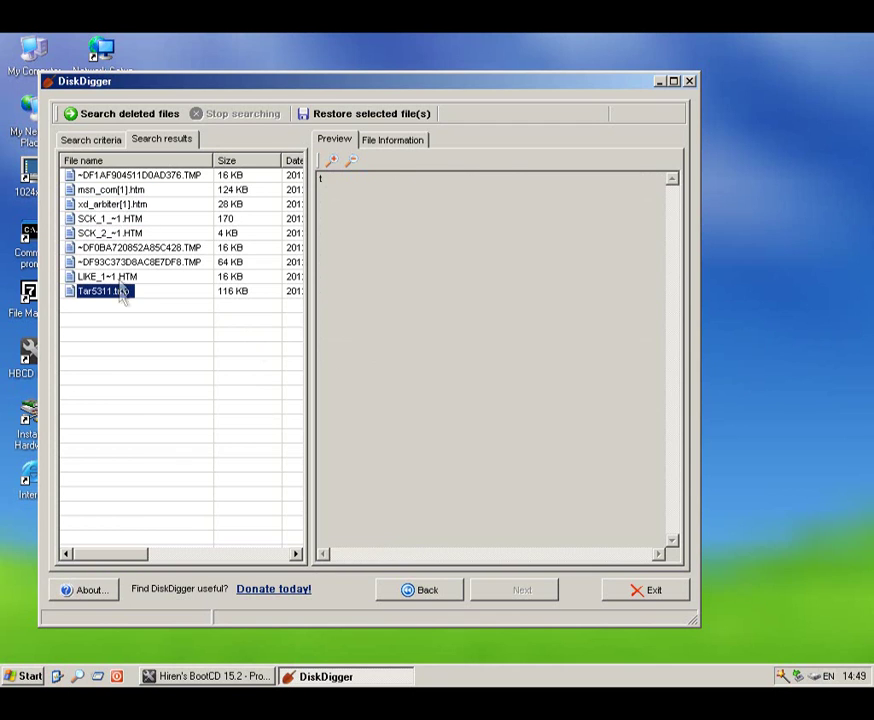
left_click(118, 277)
left_click(118, 247)
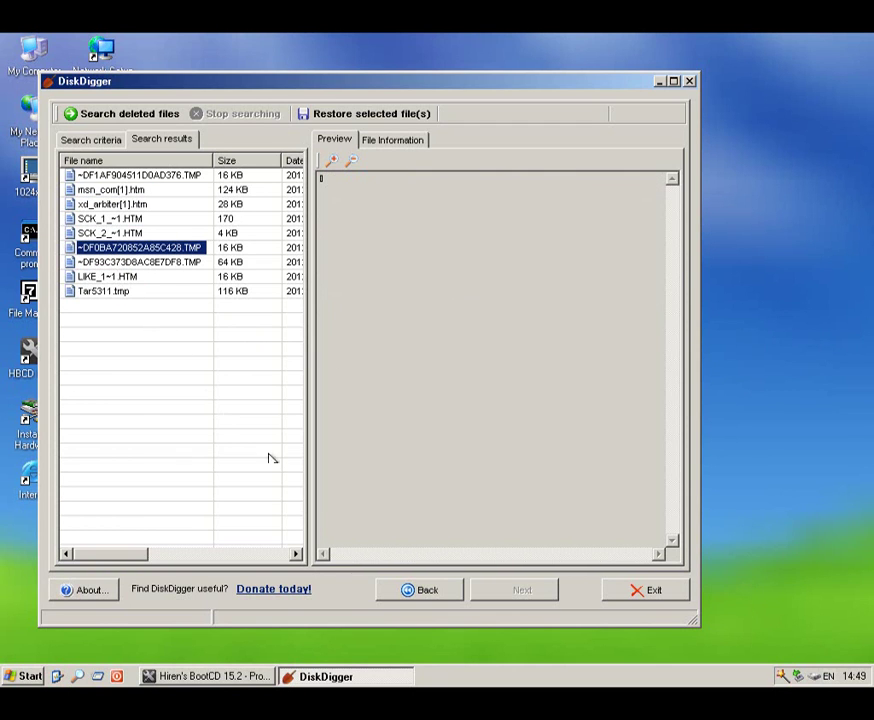
Return to the recovery method choice and start a dig deeper scan of the disk surface for all file types.
left_click(430, 592)
left_click(143, 330)
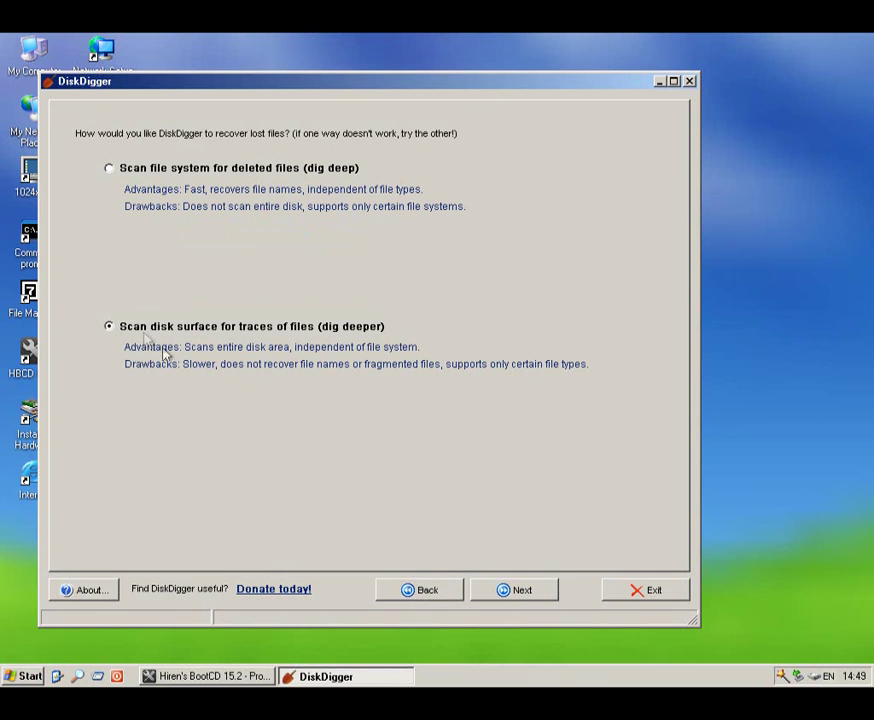
left_click(512, 597)
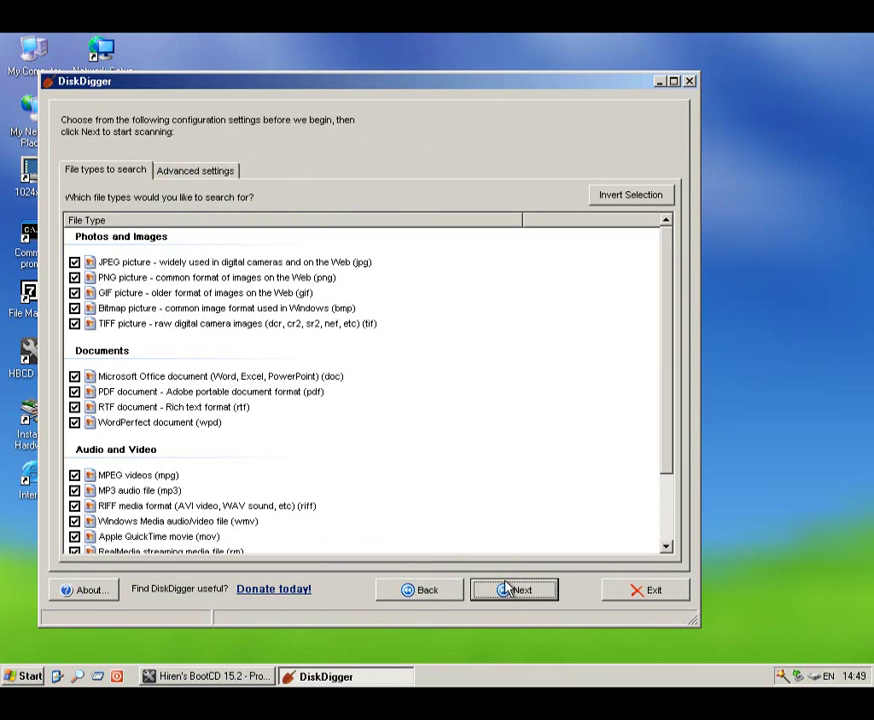
left_click(512, 591)
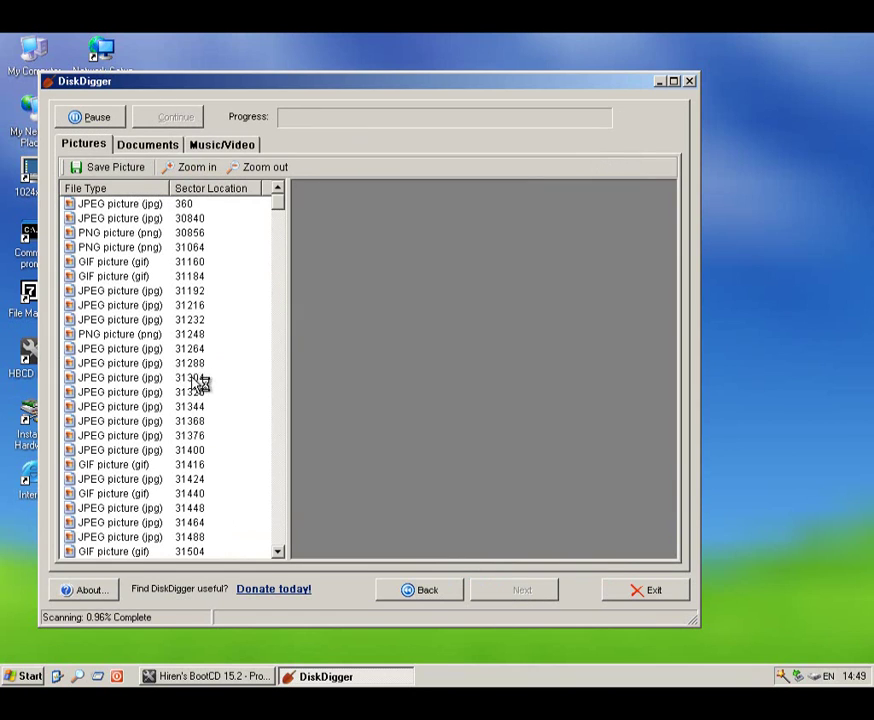
Preview several of the first recovered pictures in the scan results, including the JPEGs at sectors 31192, 31288, 31304, 31320, 31400 and 31464.
left_click(125, 247)
left_click(125, 290)
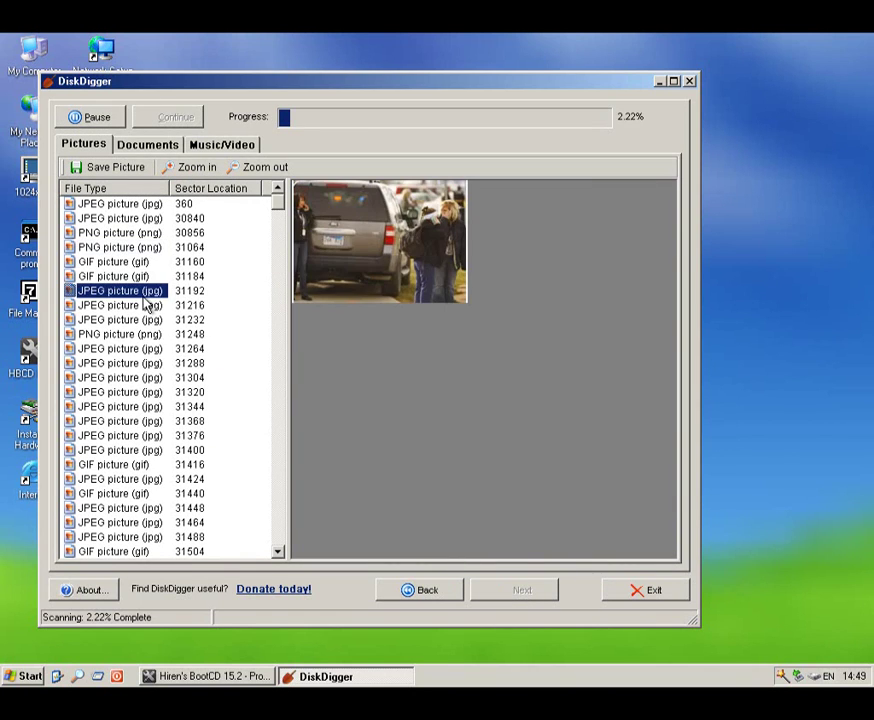
left_click(128, 364)
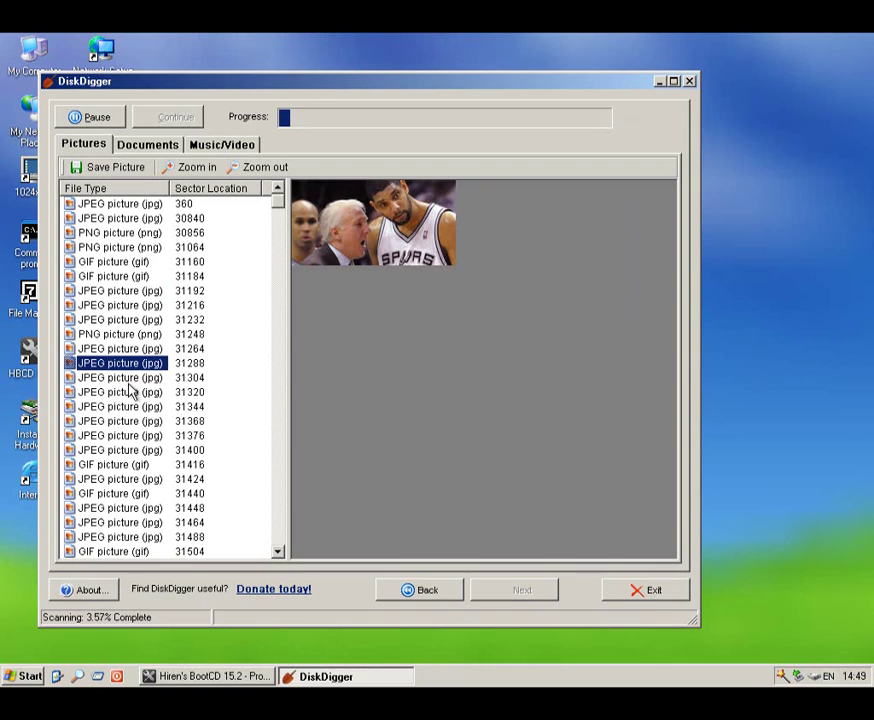
left_click(138, 379)
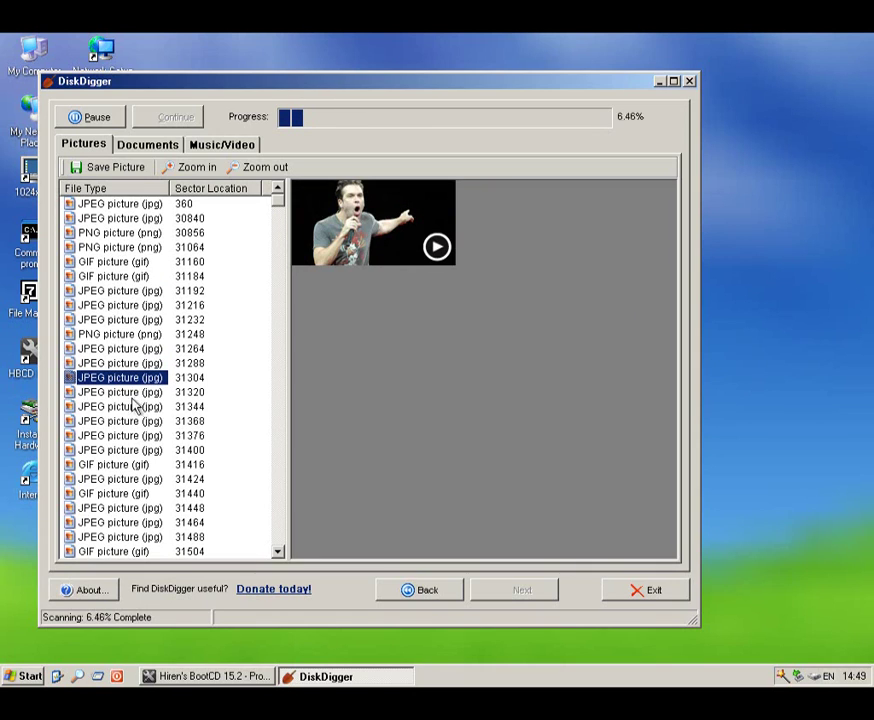
left_click(131, 396)
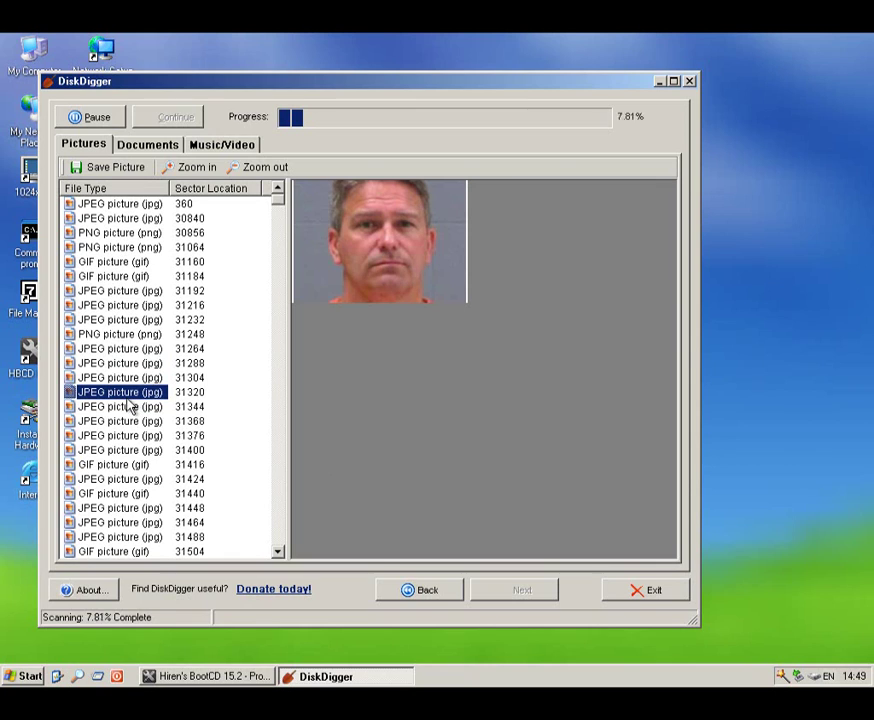
left_click(115, 450)
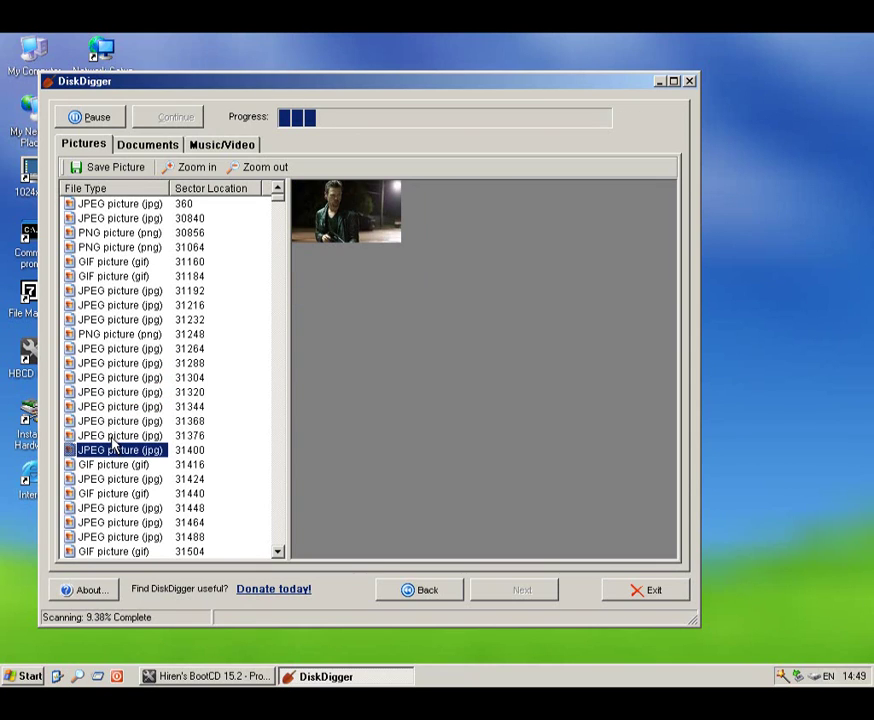
left_click(151, 522)
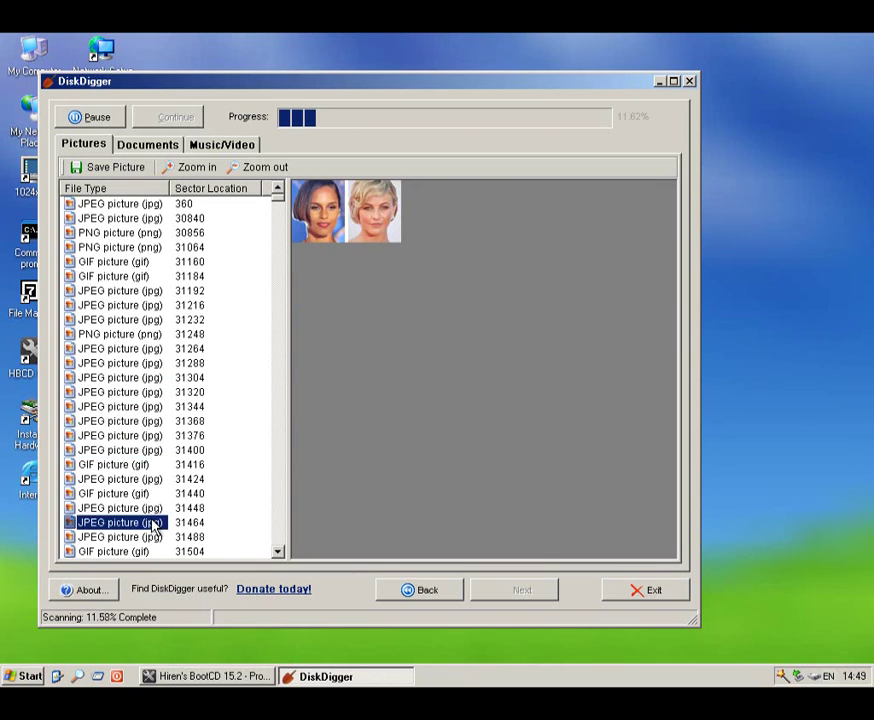
Preview a sampling of recovered JPEG, PNG and GIF pictures further down the results, from sector 78408 through to sector 827296.
scroll(152, 523, "down", 3)
left_click(152, 484)
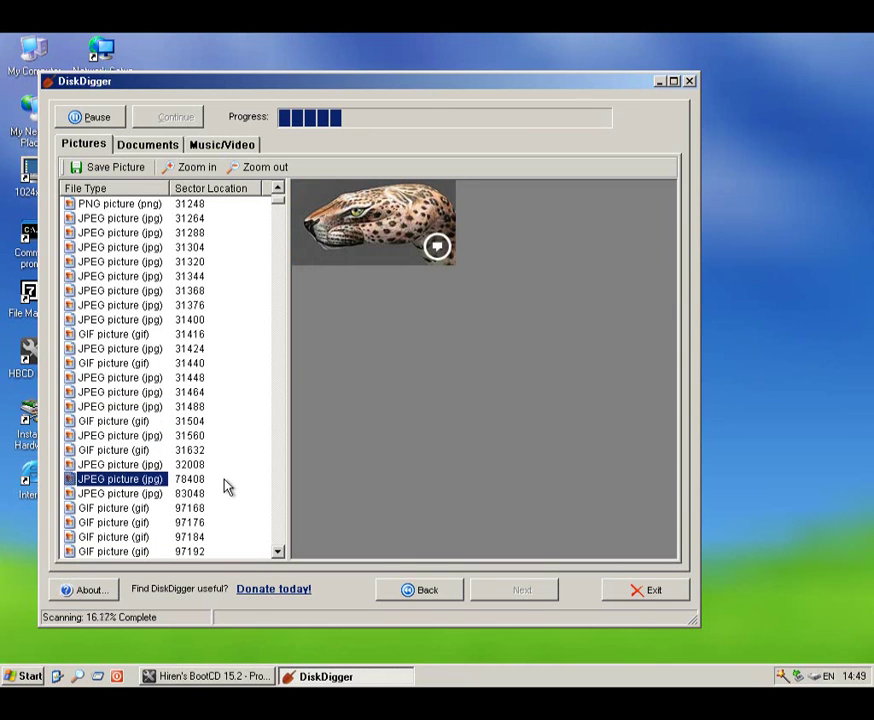
scroll(227, 486, "down", 2)
left_click(121, 507)
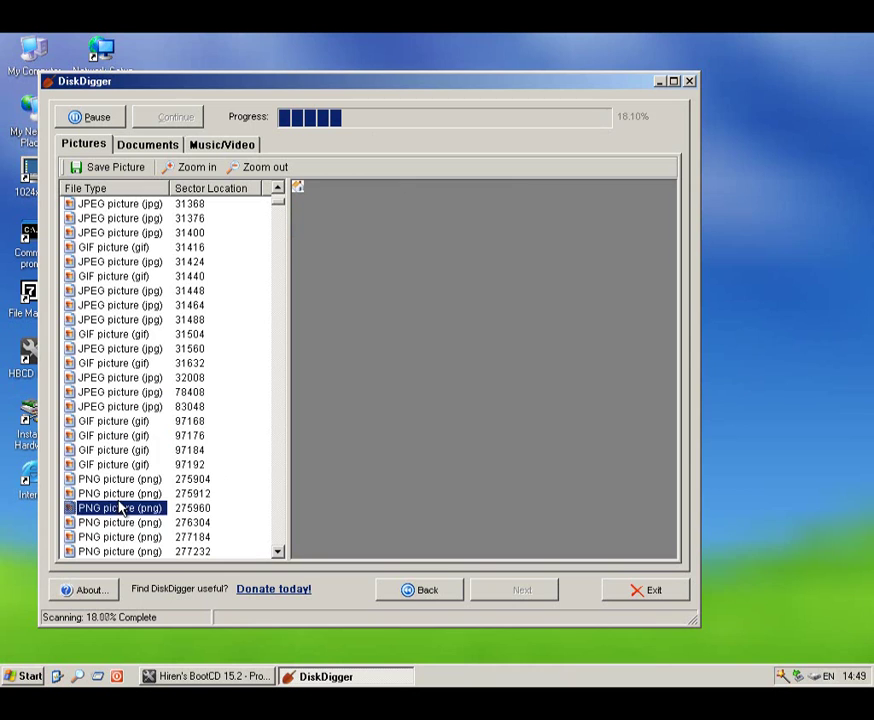
scroll(119, 504, "down", 4)
left_click(118, 497)
scroll(118, 505, "down", 4)
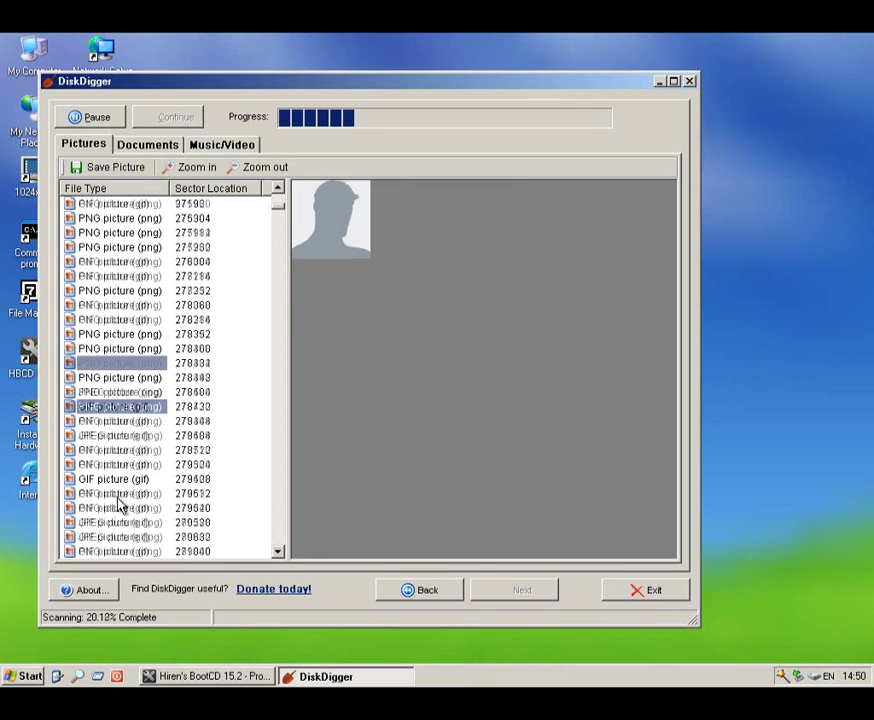
left_click(119, 497)
scroll(117, 503, "down", 1)
scroll(117, 503, "down", 4)
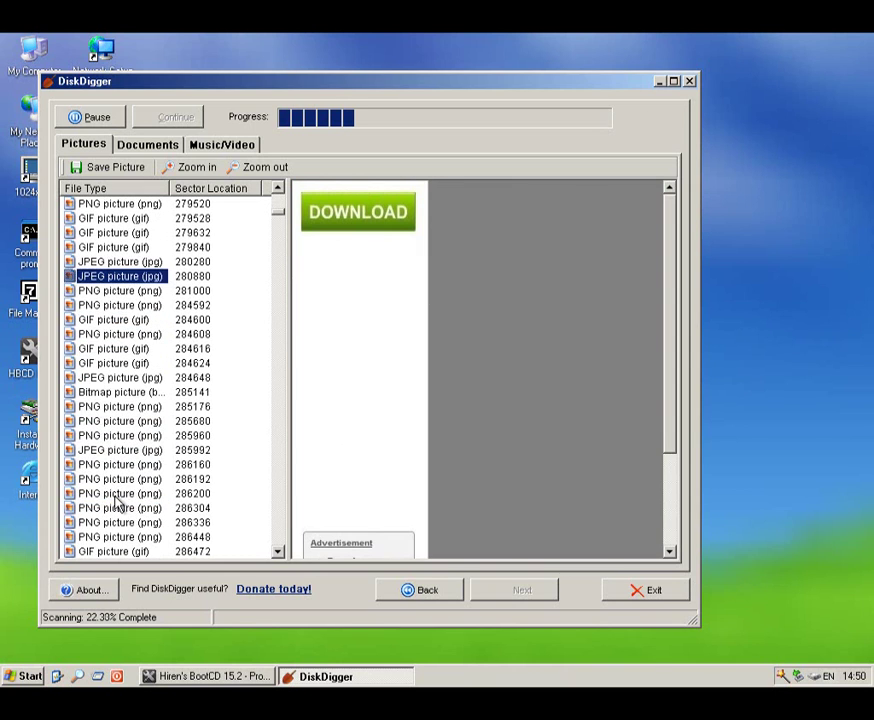
left_click(116, 497)
scroll(117, 503, "down", 5)
left_click(116, 497)
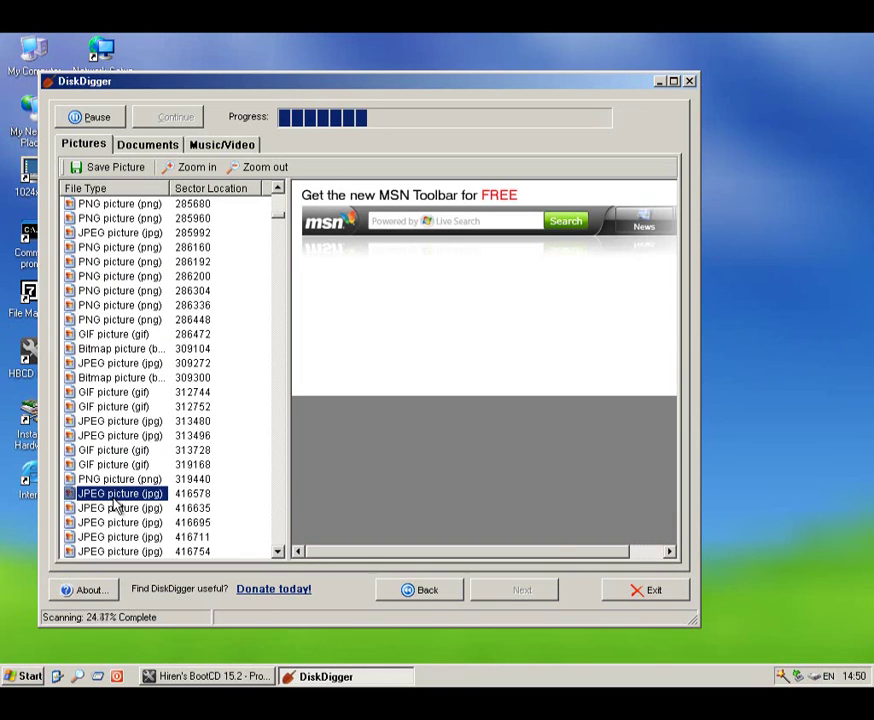
scroll(116, 507, "down", 4)
left_click(116, 507)
scroll(116, 510, "down", 5)
left_click(116, 510)
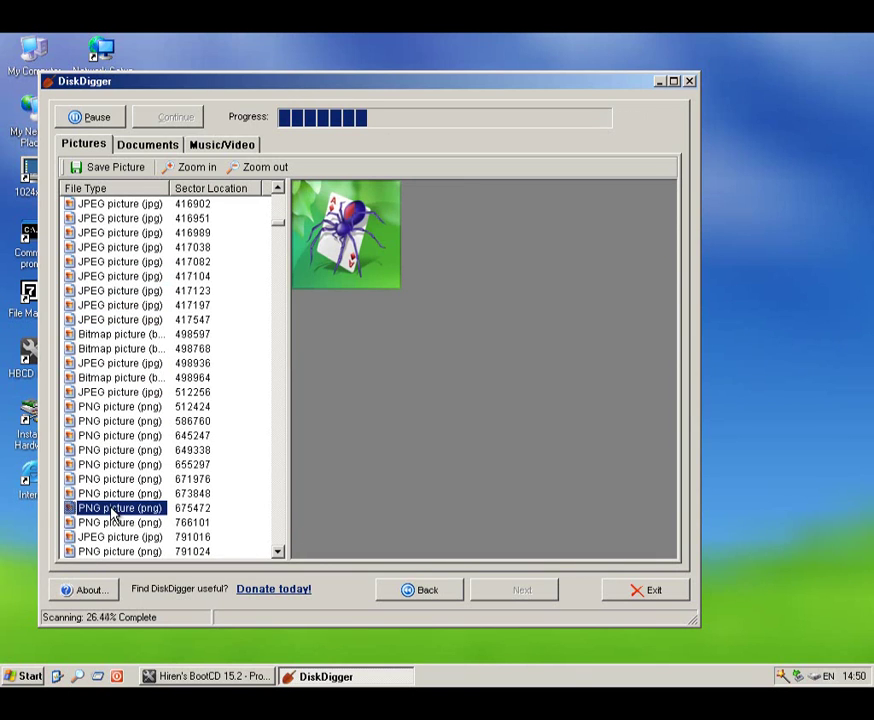
scroll(115, 513, "down", 6)
left_click(113, 507)
scroll(113, 511, "down", 5)
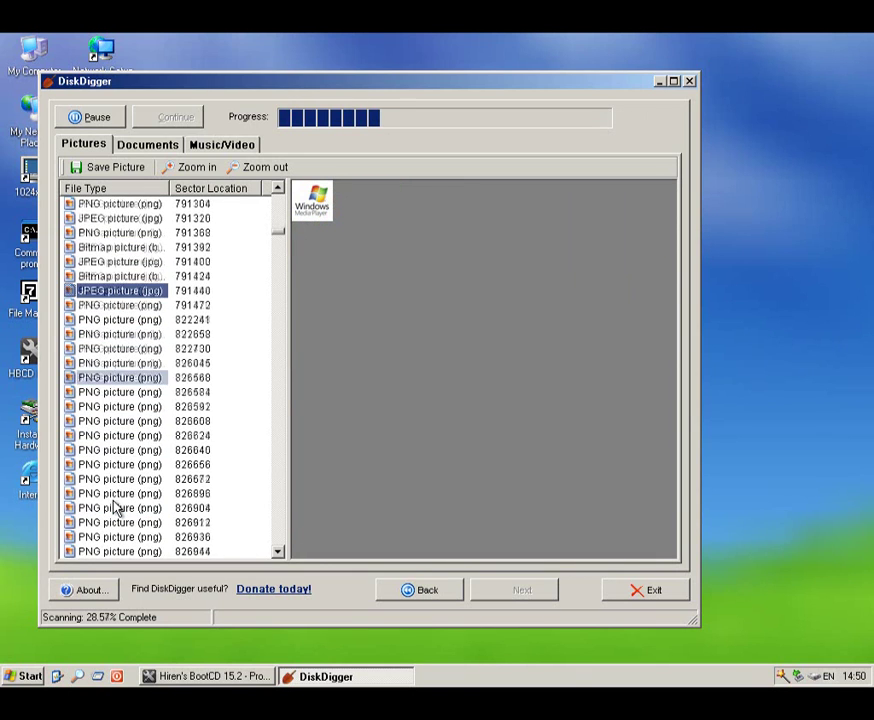
left_click(116, 497)
scroll(115, 499, "down", 5)
left_click(115, 497)
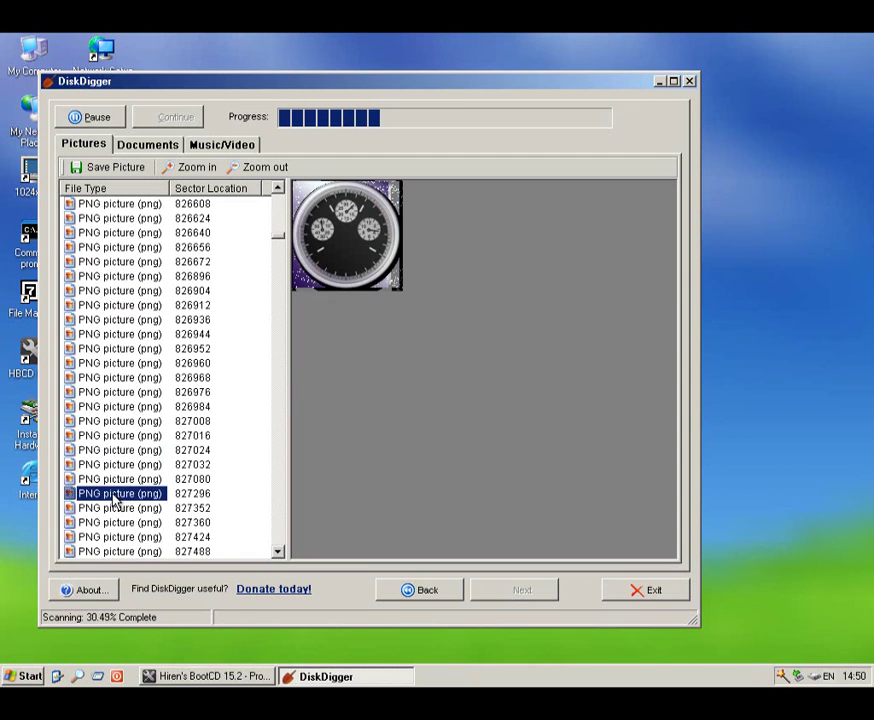
Show the recovered music and video files, and exit DiskDigger while the scan is still running.
left_click(203, 146)
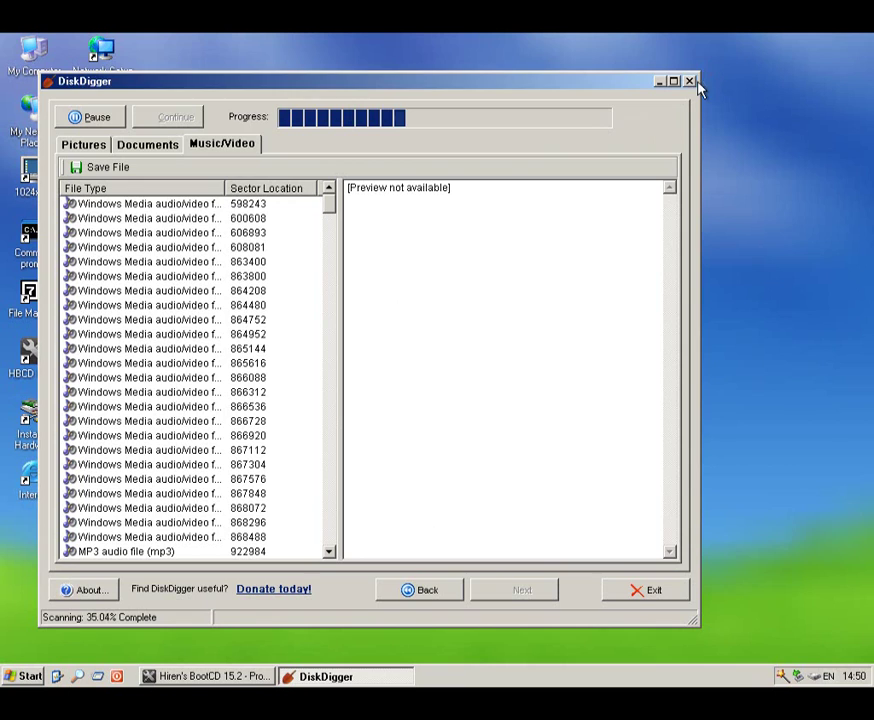
left_click(690, 81)
left_click(405, 395)
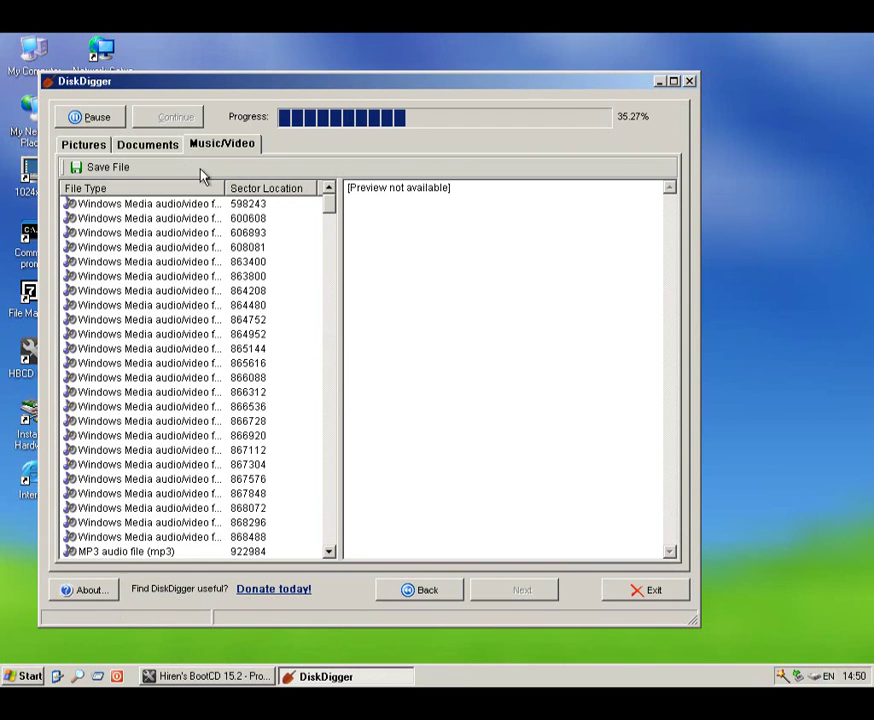
left_click(650, 596)
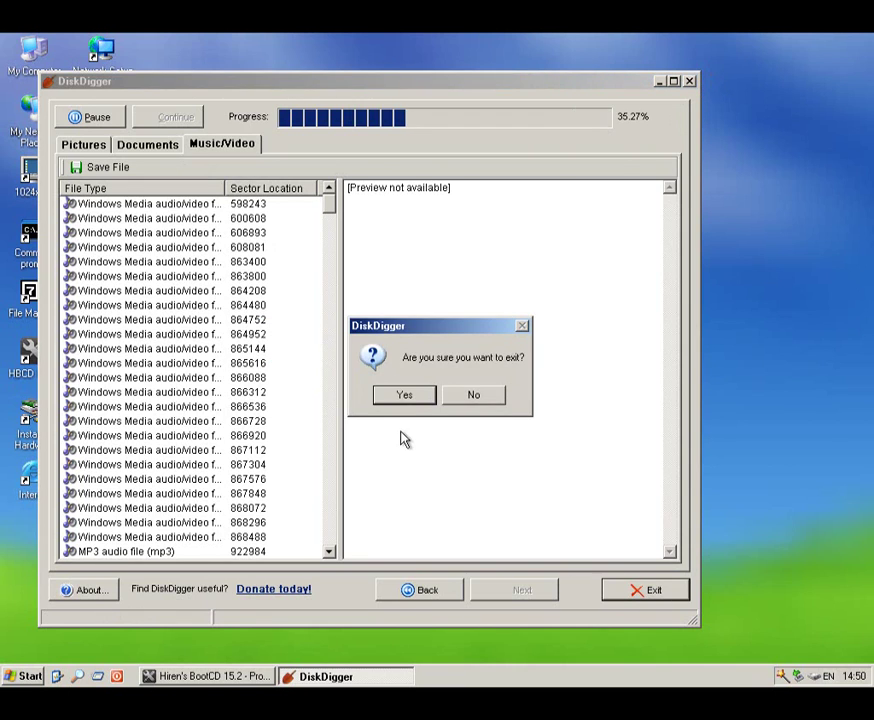
left_click(405, 396)
Open DiskGenius from the Recovery tools to view the disk's partitions, and close it.
left_click(98, 108)
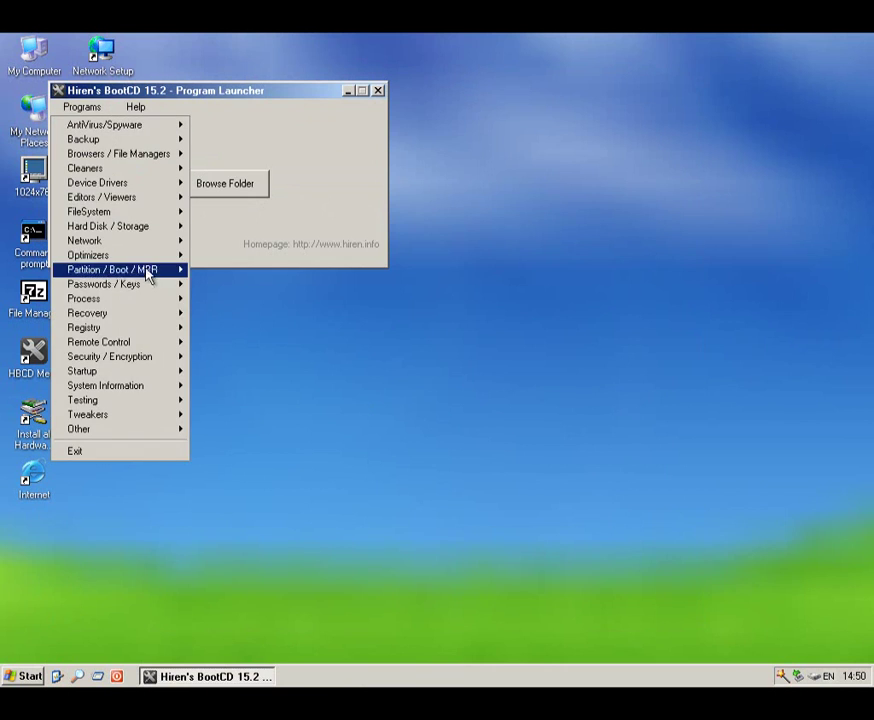
mouse_move(146, 338)
mouse_move(140, 316)
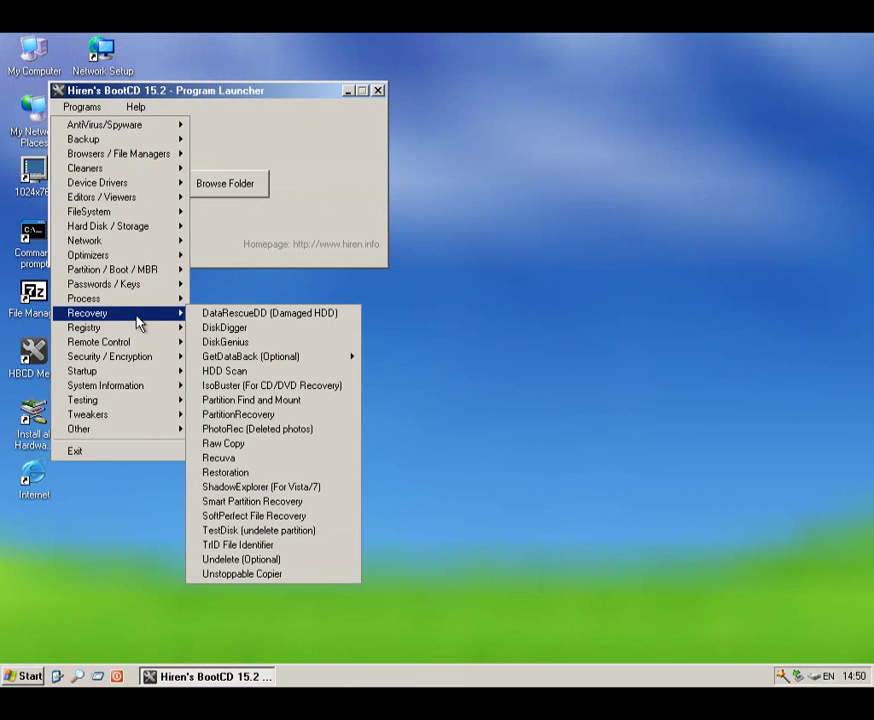
mouse_move(249, 363)
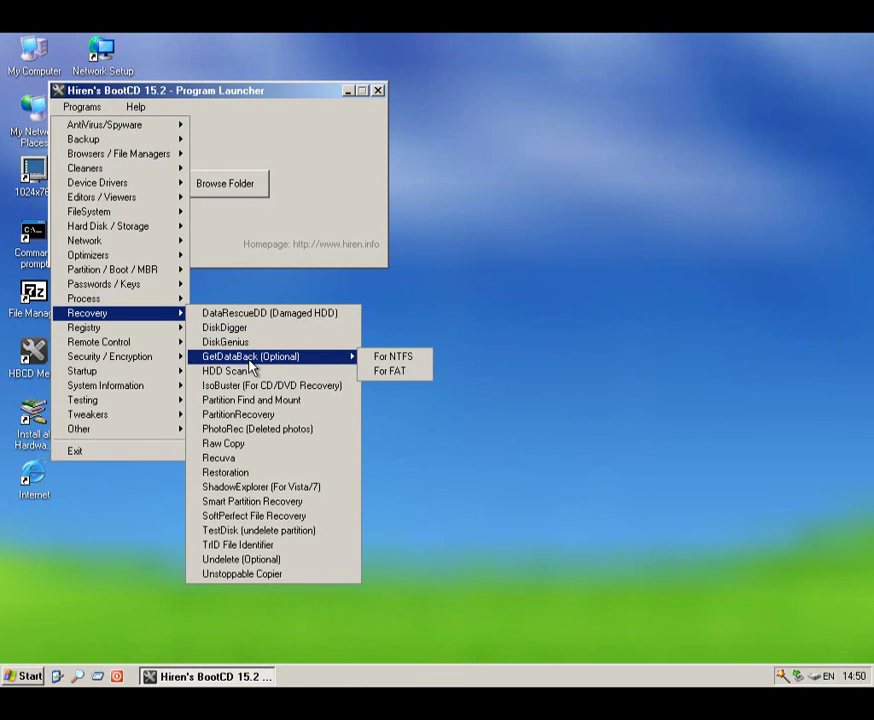
left_click(255, 343)
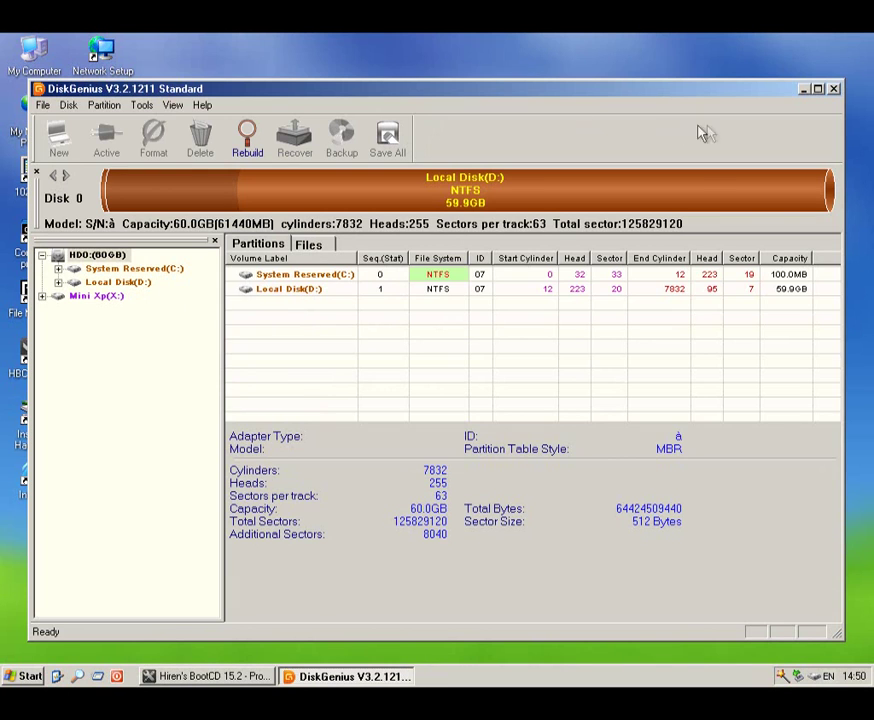
left_click(833, 88)
Open IsoBuster from the Recovery tools, postponing registration, declining the online version check and dismissing the auto-explore notice.
left_click(60, 107)
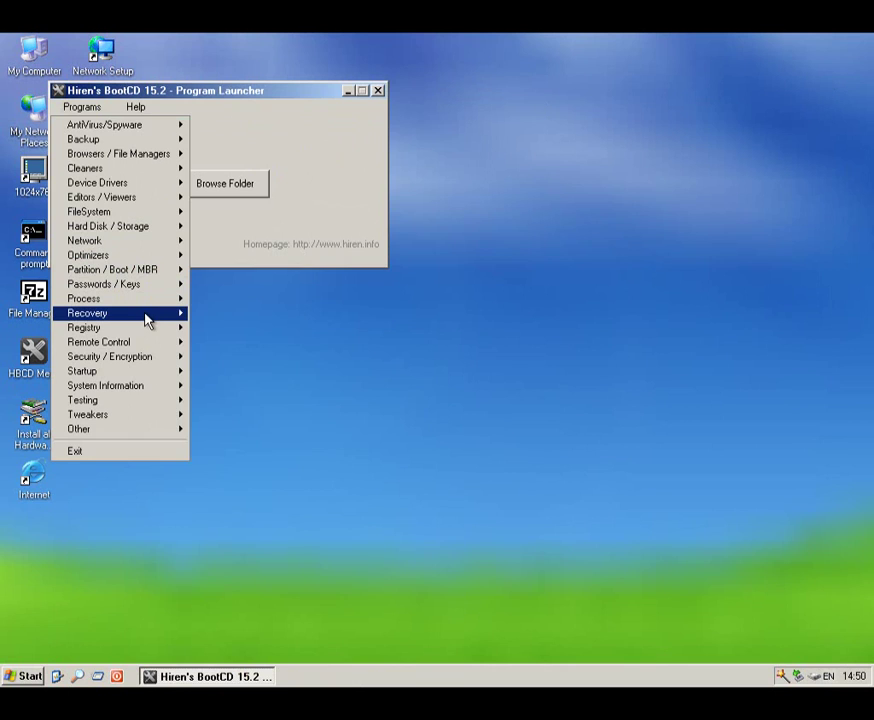
mouse_move(142, 314)
mouse_move(289, 360)
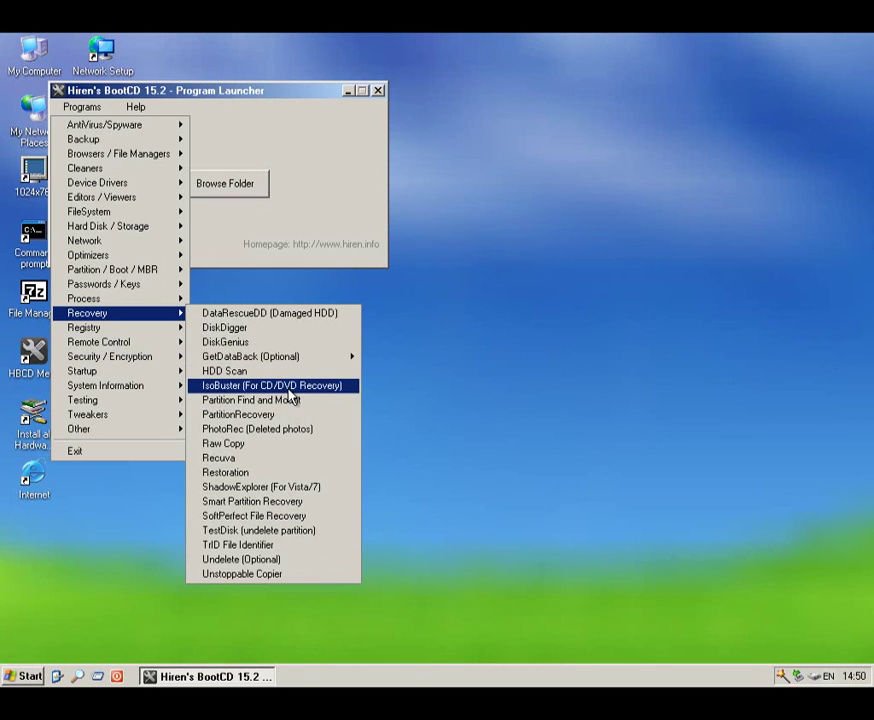
left_click(288, 388)
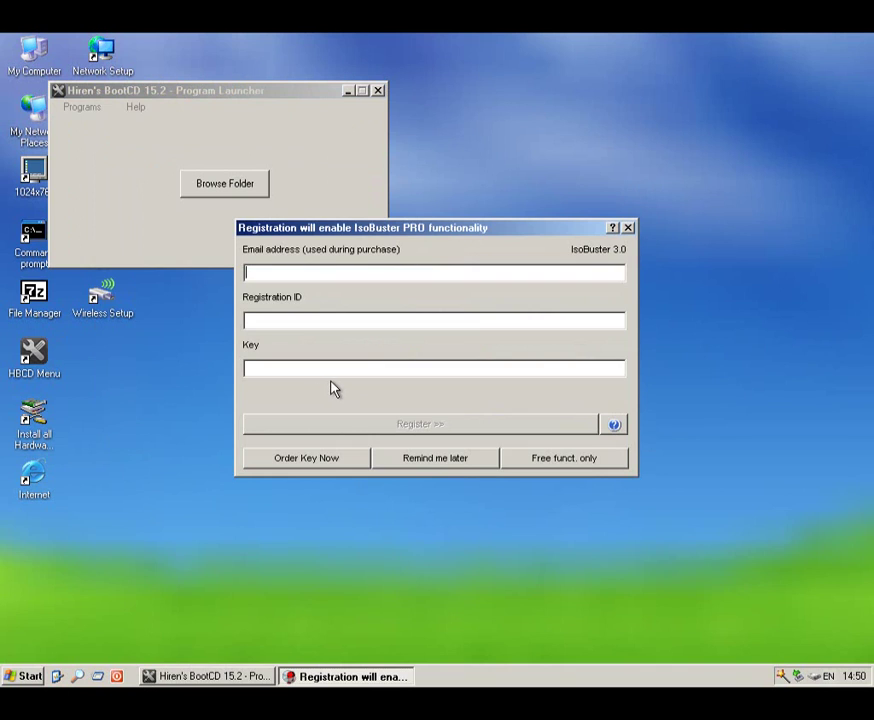
left_click(482, 464)
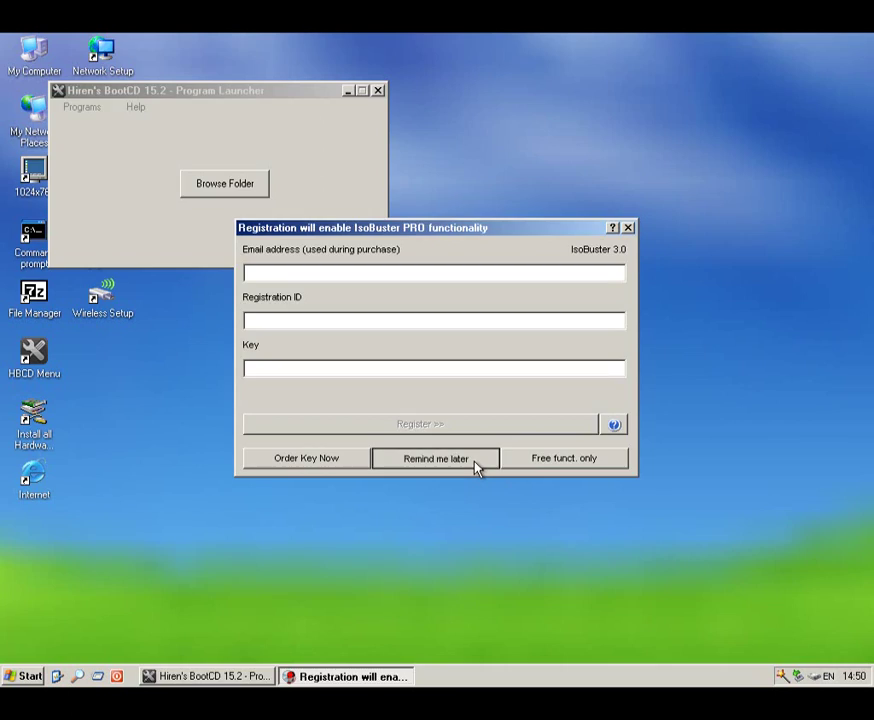
left_click(474, 460)
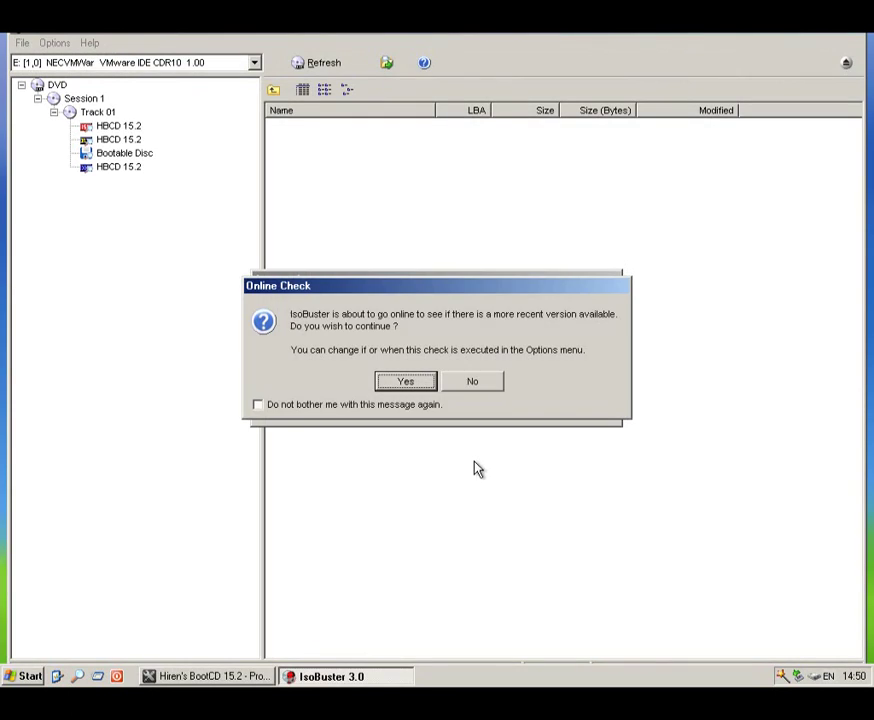
left_click(466, 385)
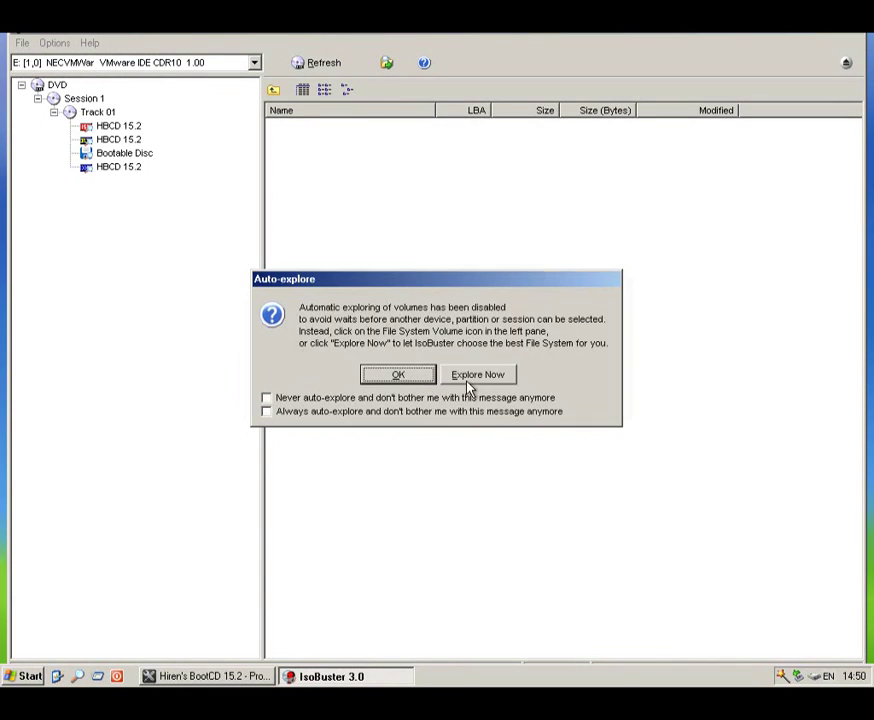
left_click(414, 378)
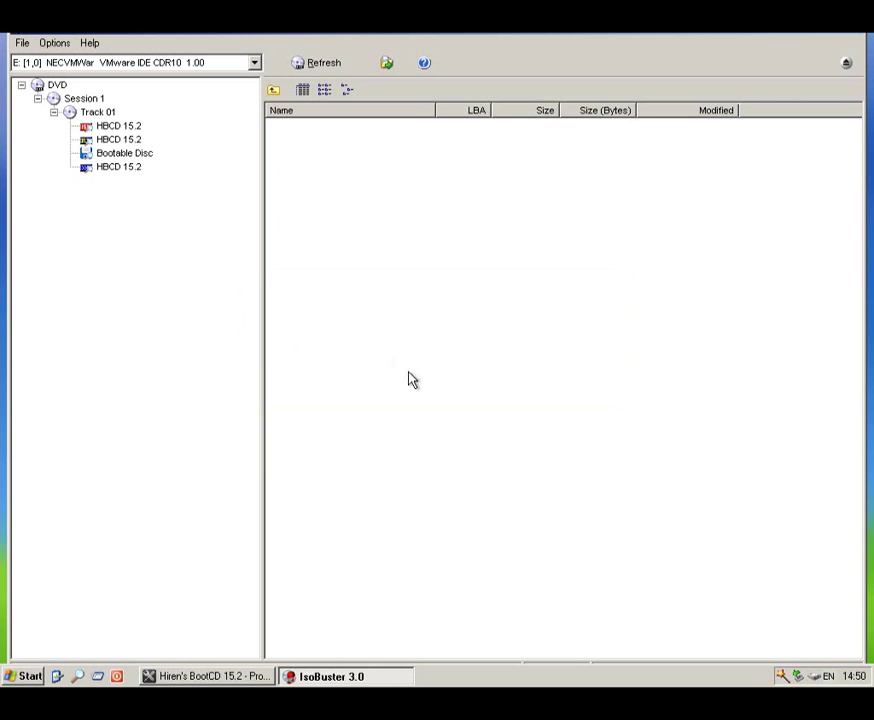
View the contents of the second HBCD 15.2 file system under Track 01 of the DVD, and close IsoBuster.
left_click(100, 160)
left_click(110, 140)
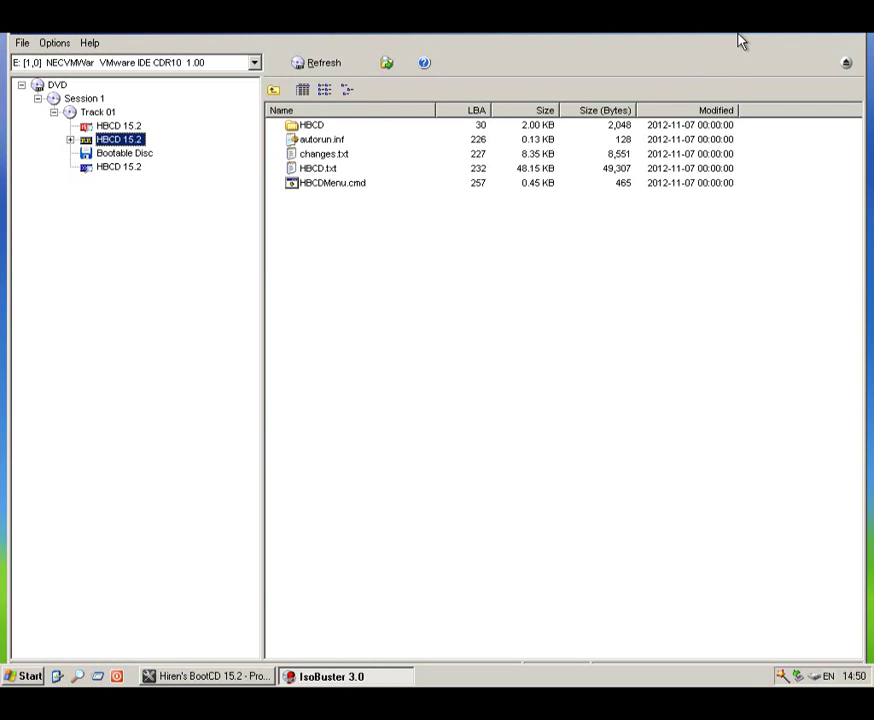
left_click_drag(816, 34, 820, 42)
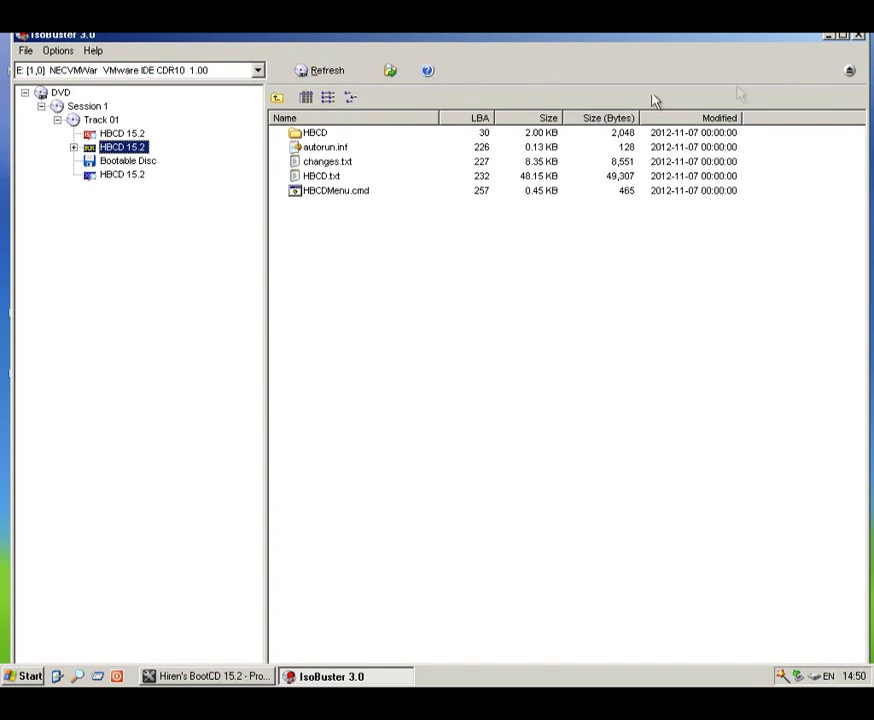
left_click(857, 42)
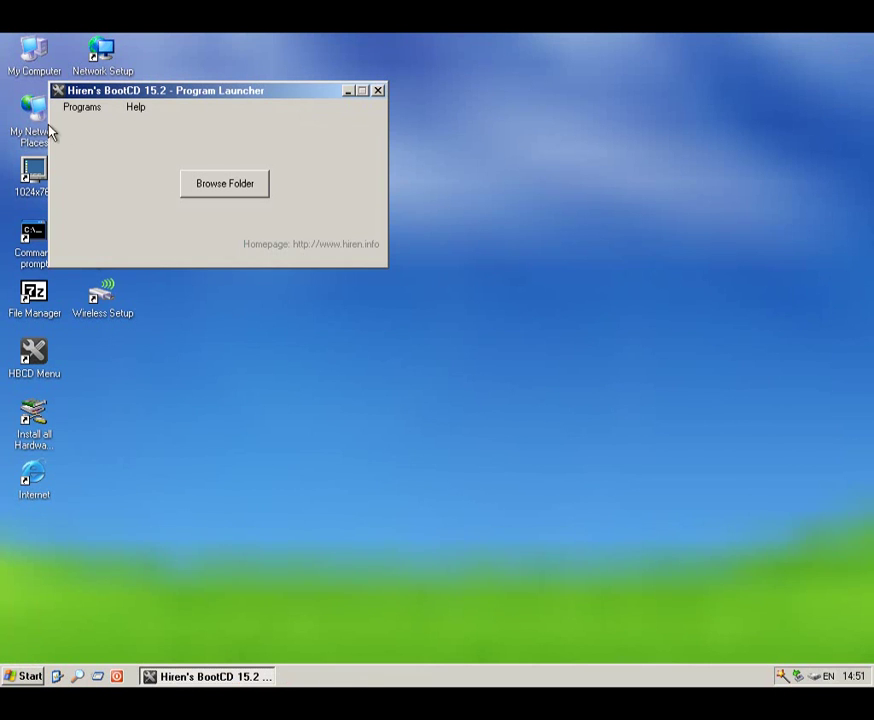
Open Raw Copy from the Recovery tools, accept its license agreement to view the copy window, and close it.
left_click(81, 107)
mouse_move(88, 316)
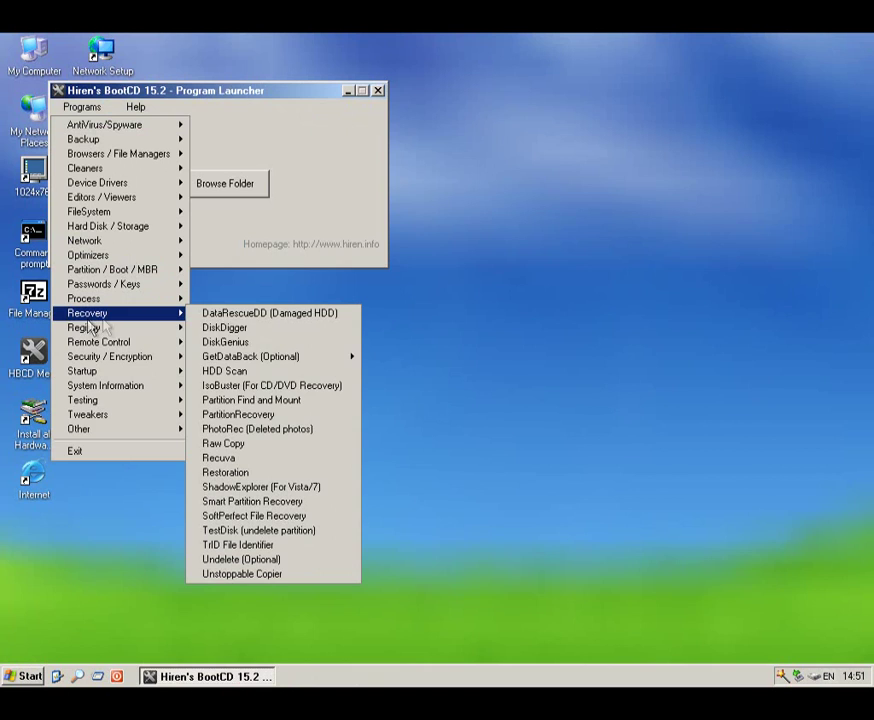
left_click(238, 446)
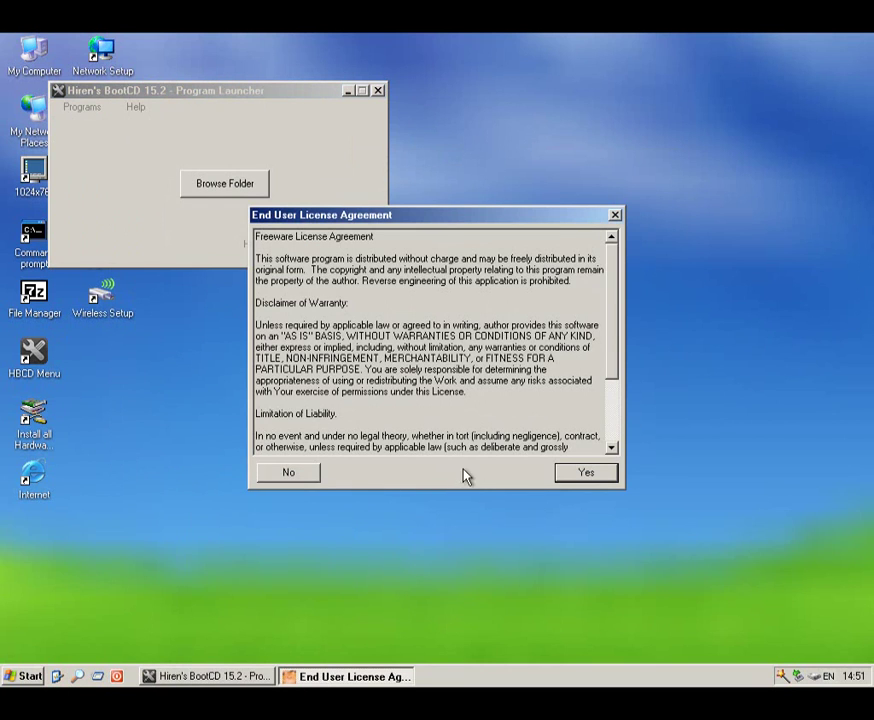
key("Return")
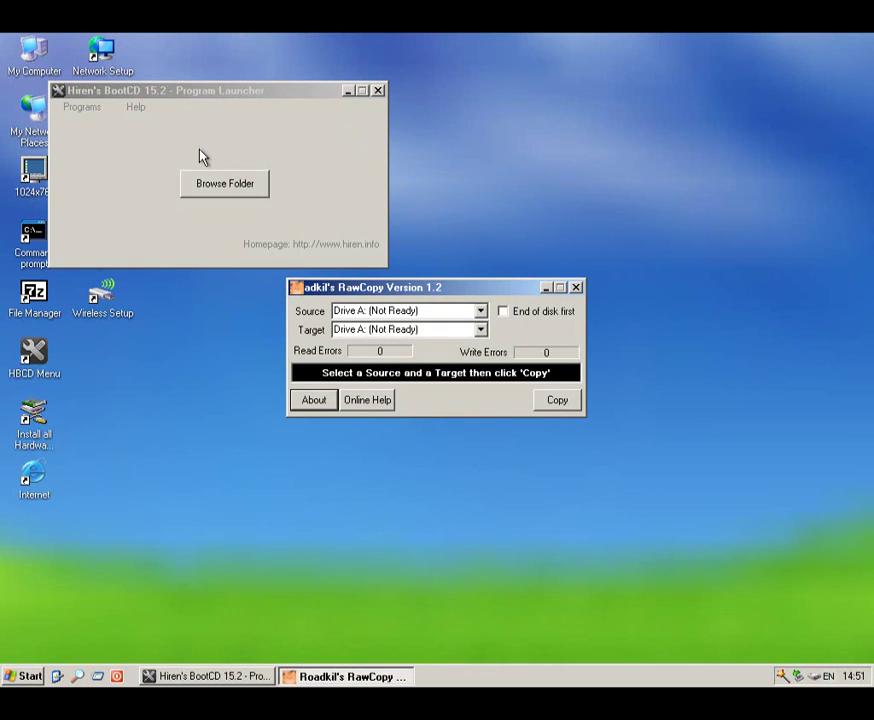
left_click(574, 288)
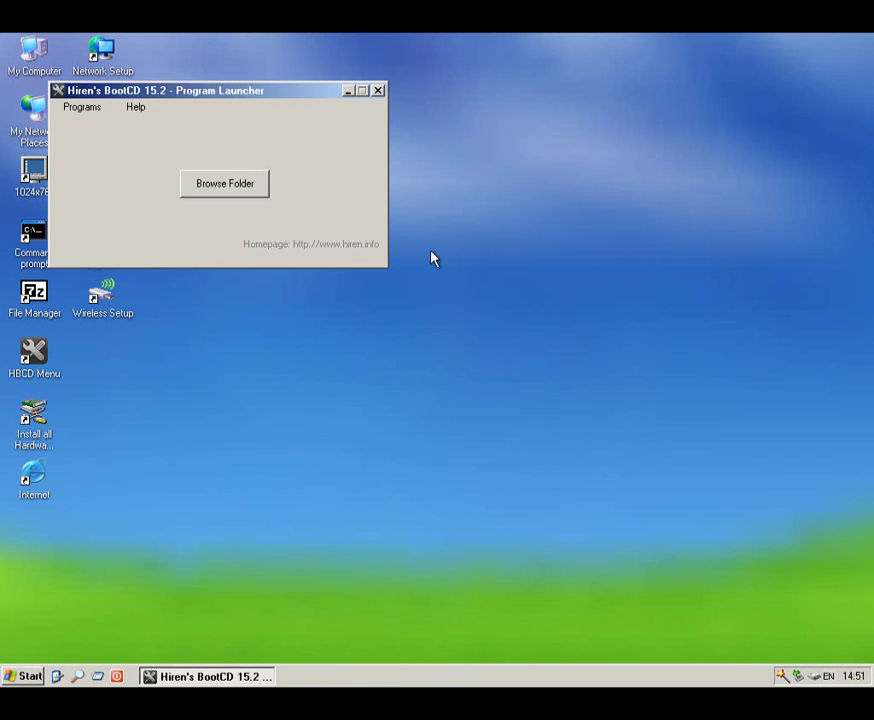
Try to run ShadowExplorer from the Recovery tools, continuing past its console notice and dismissing the application error.
left_click(82, 107)
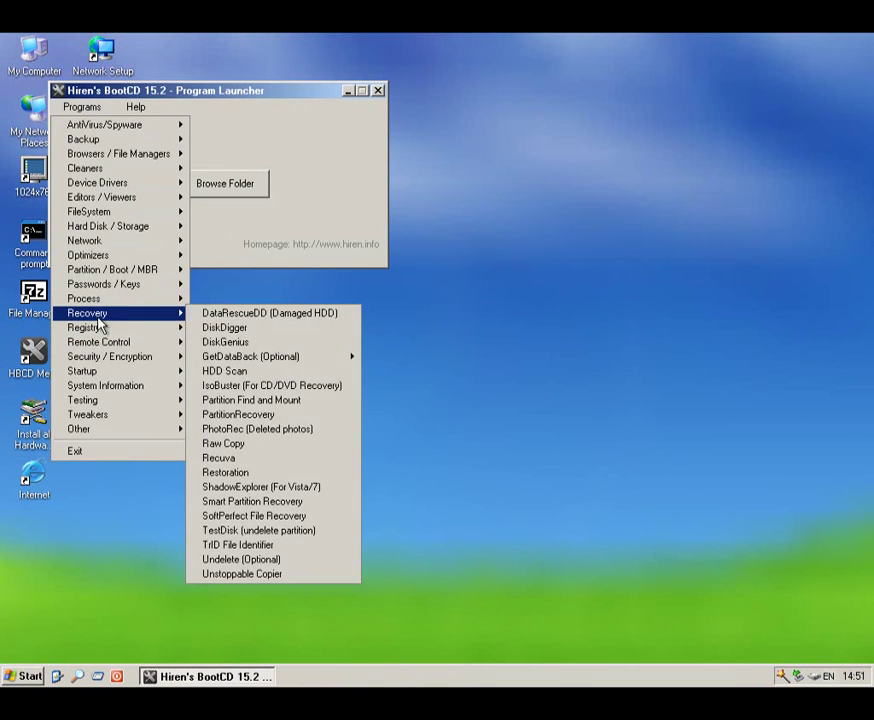
left_click(265, 487)
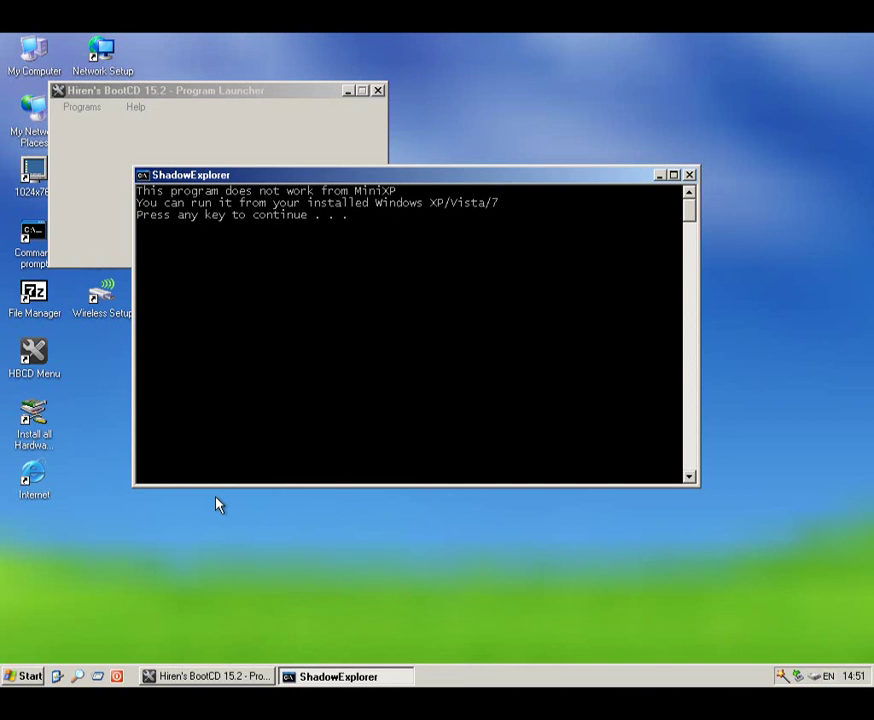
key("Return")
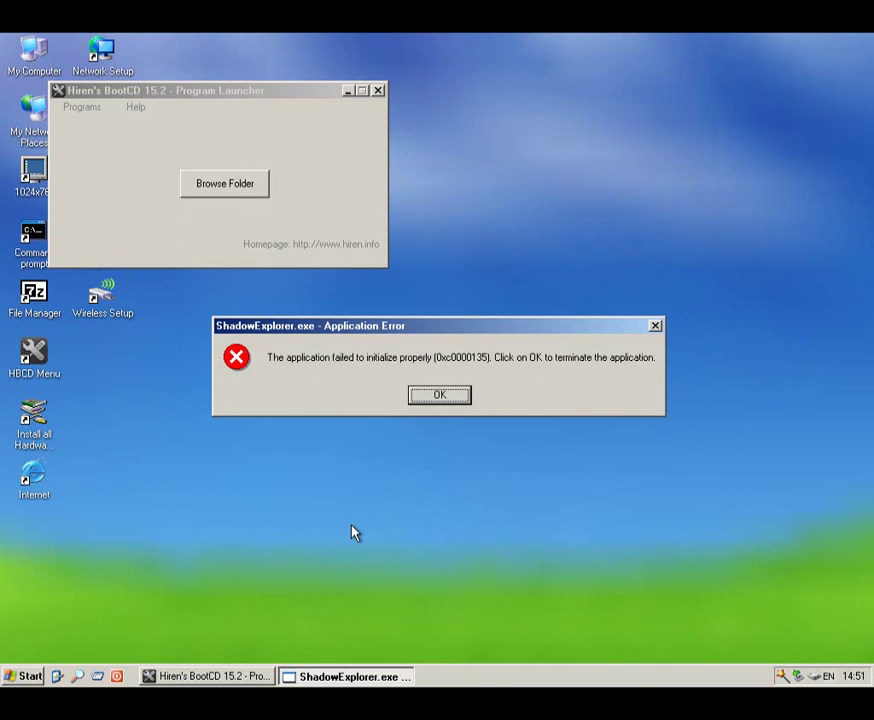
key("Return")
Open TrID File Identifier from the Recovery tools and submit the Start menu's Registry Editor shortcut for identification.
left_click(84, 108)
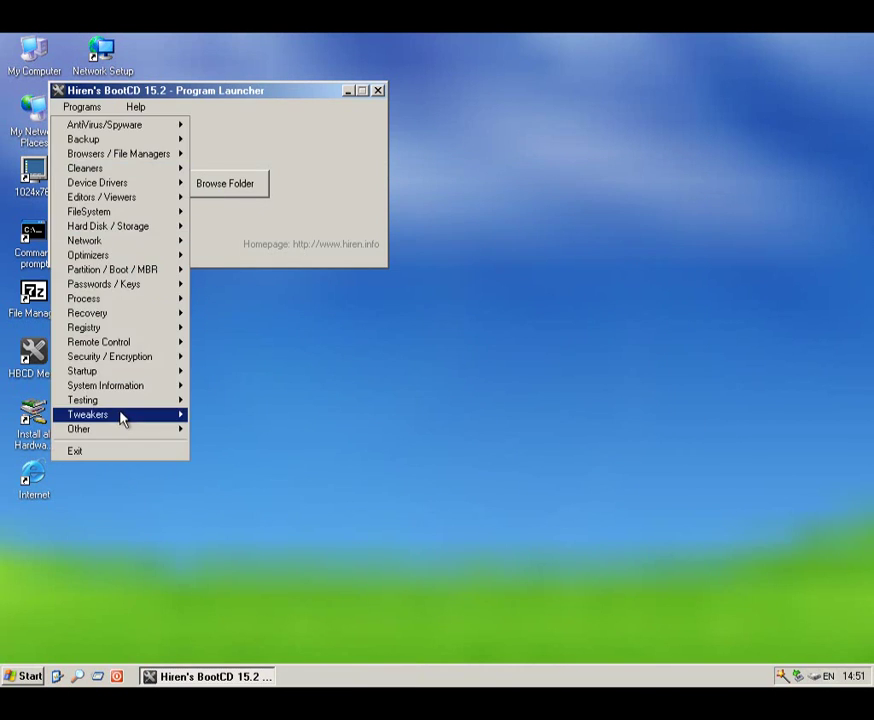
mouse_move(143, 318)
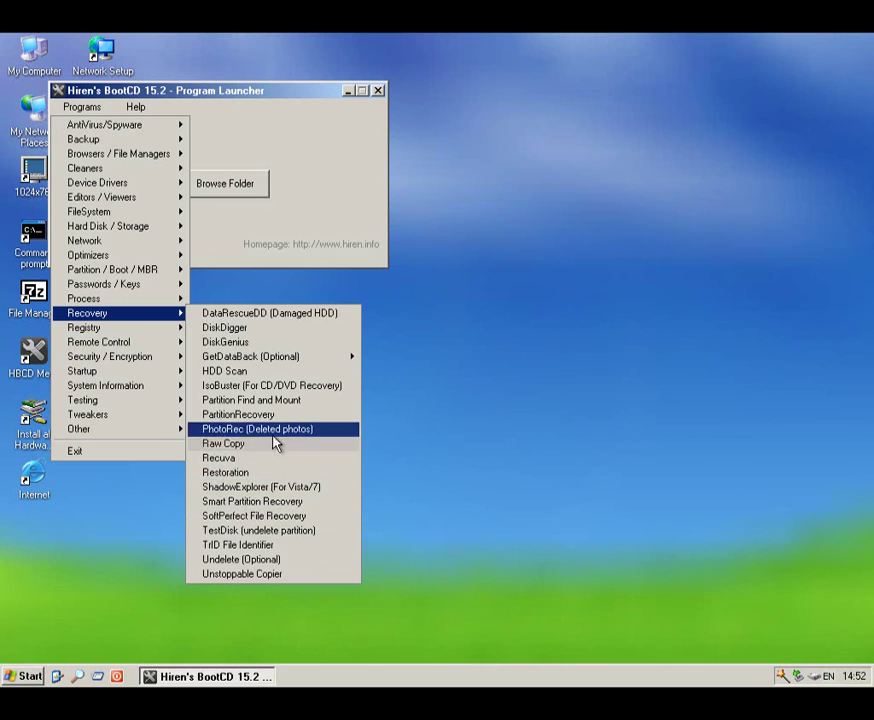
left_click(270, 550)
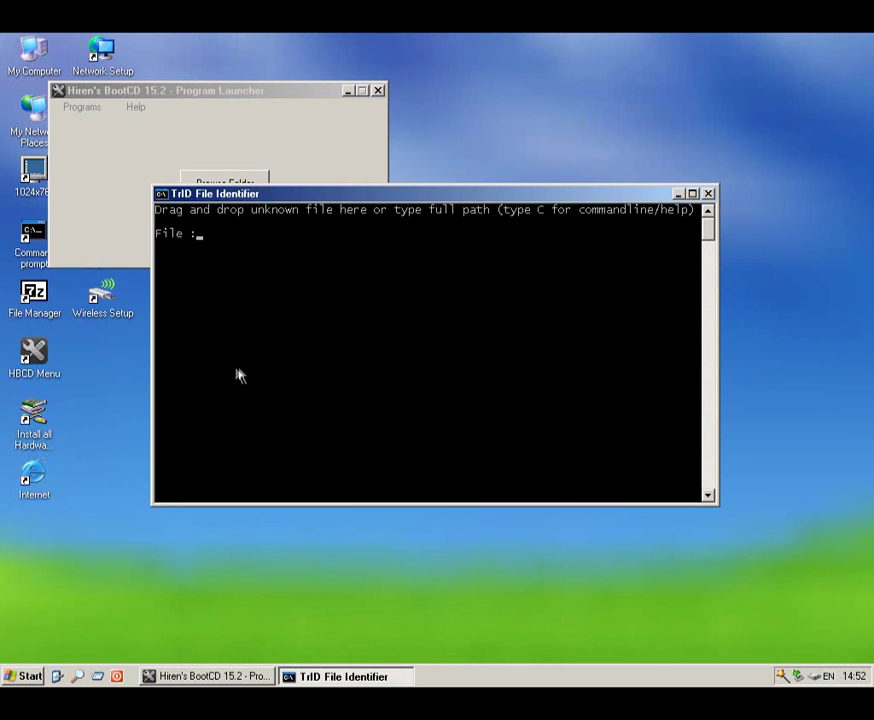
left_click(35, 676)
mouse_move(50, 545)
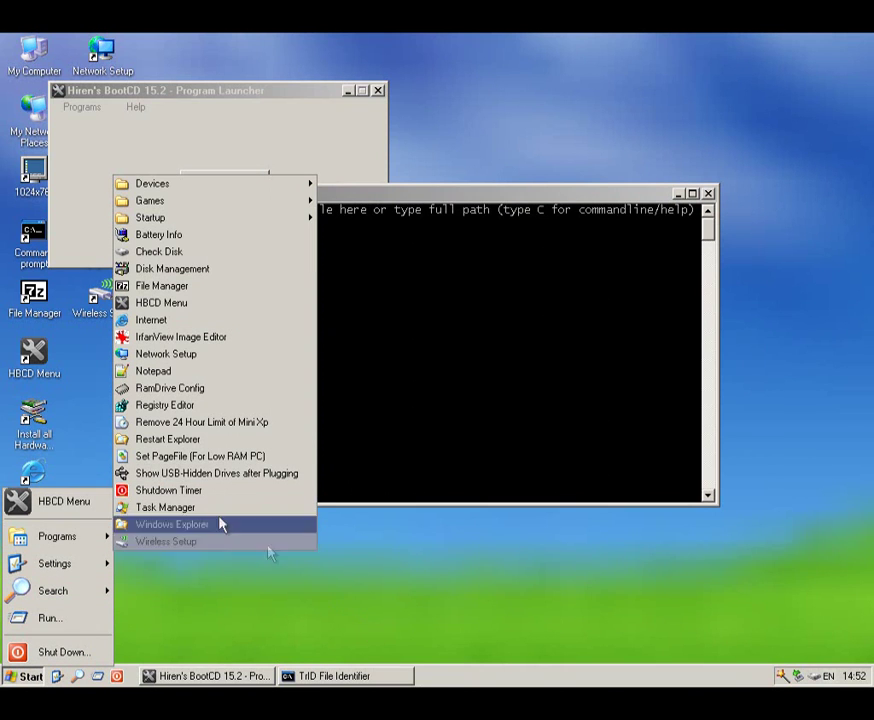
left_click_drag(222, 405, 412, 416)
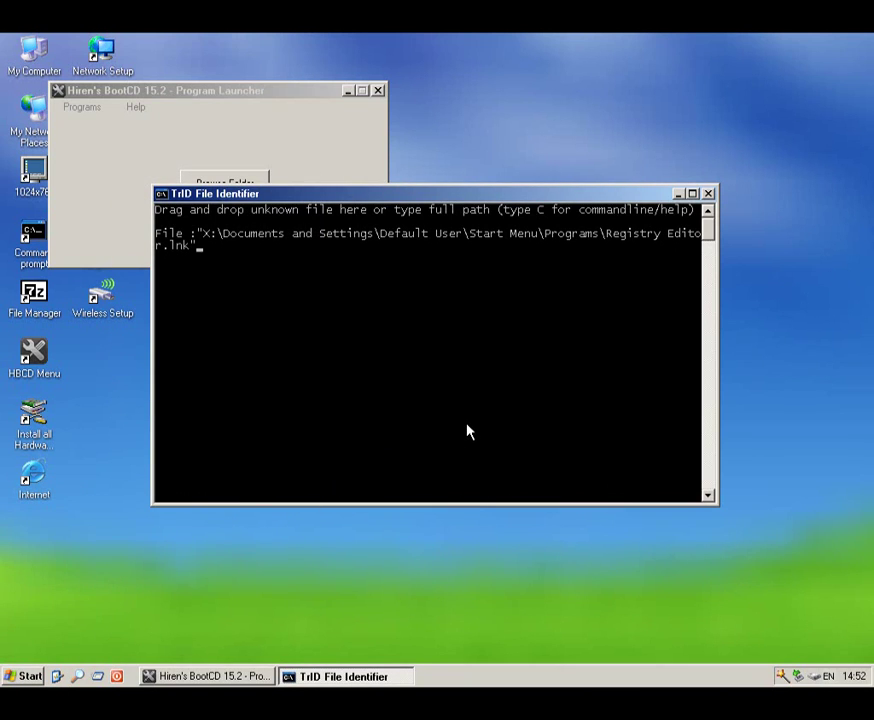
key("Return")
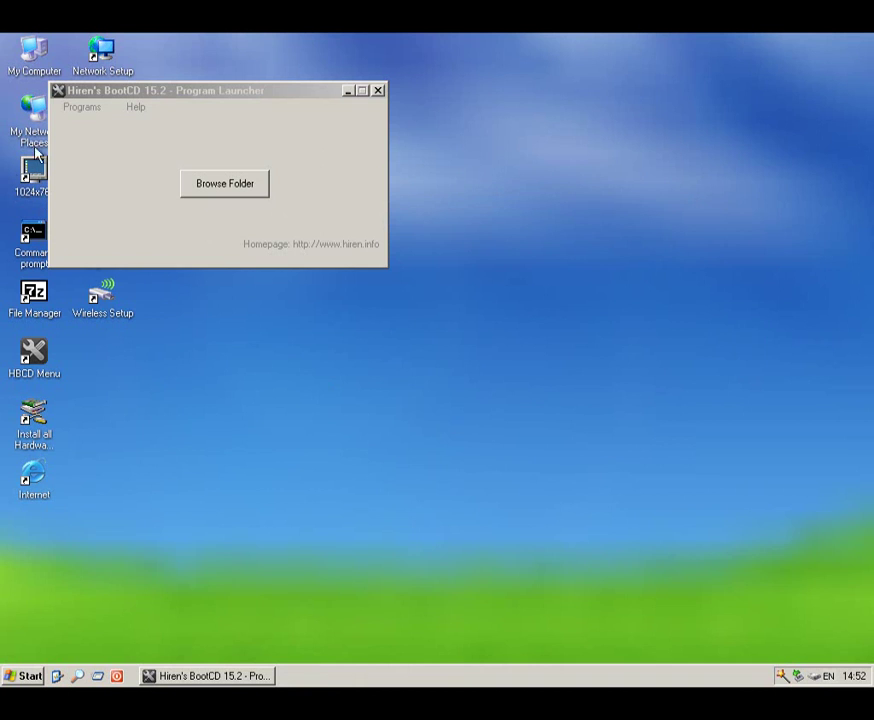
Open RegShot from the Registry tools and take the first registry shot without saving it.
left_click(59, 109)
mouse_move(113, 332)
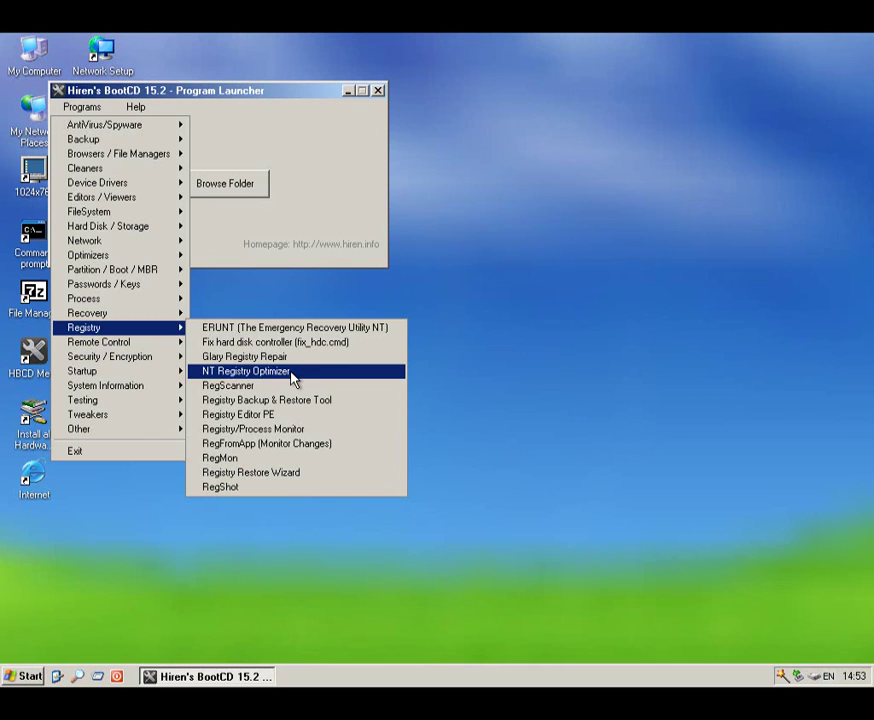
left_click(296, 436)
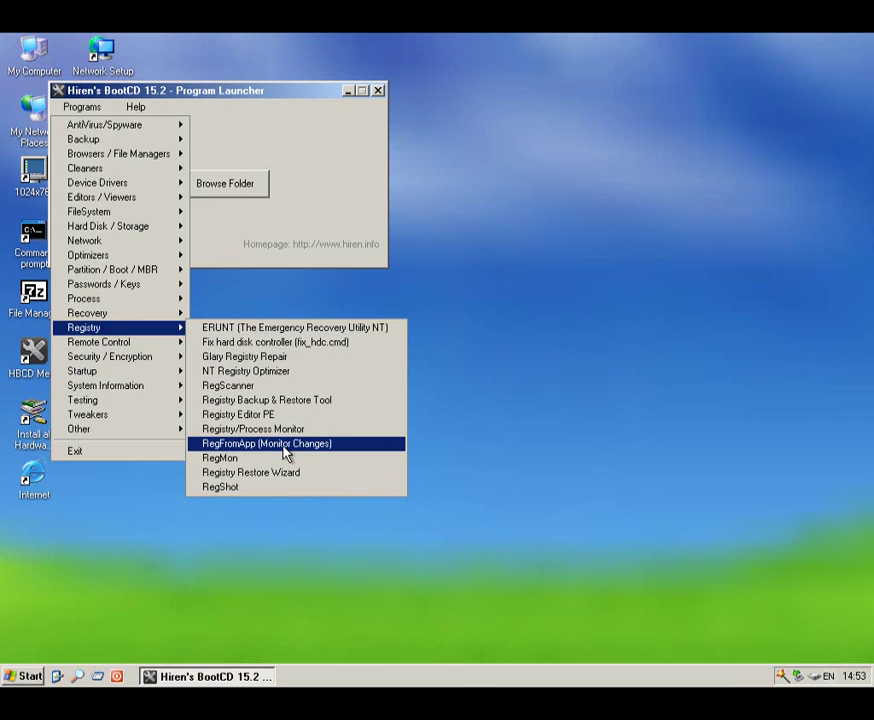
left_click(308, 492)
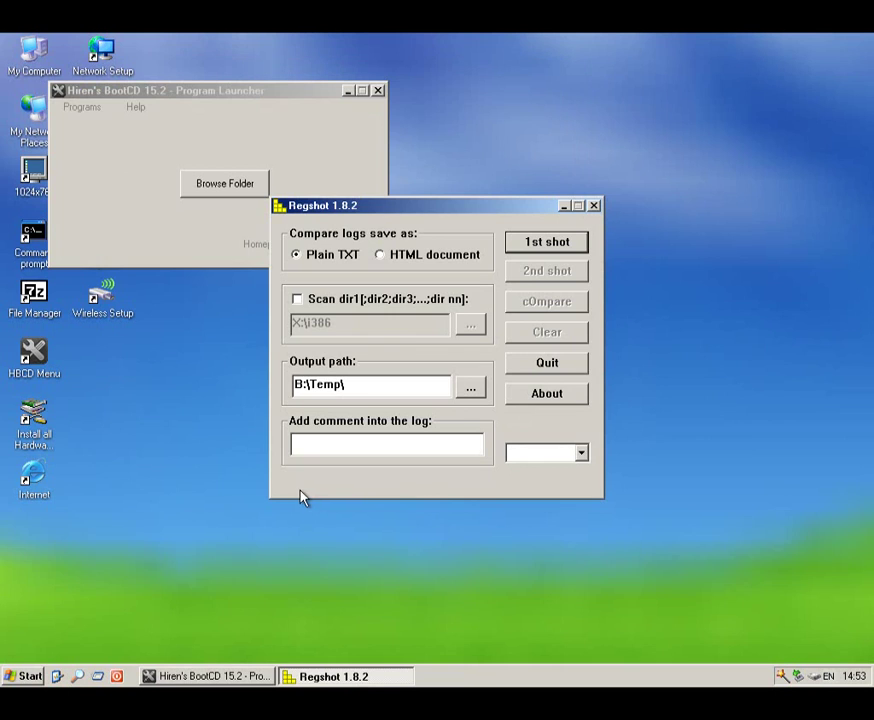
left_click(533, 250)
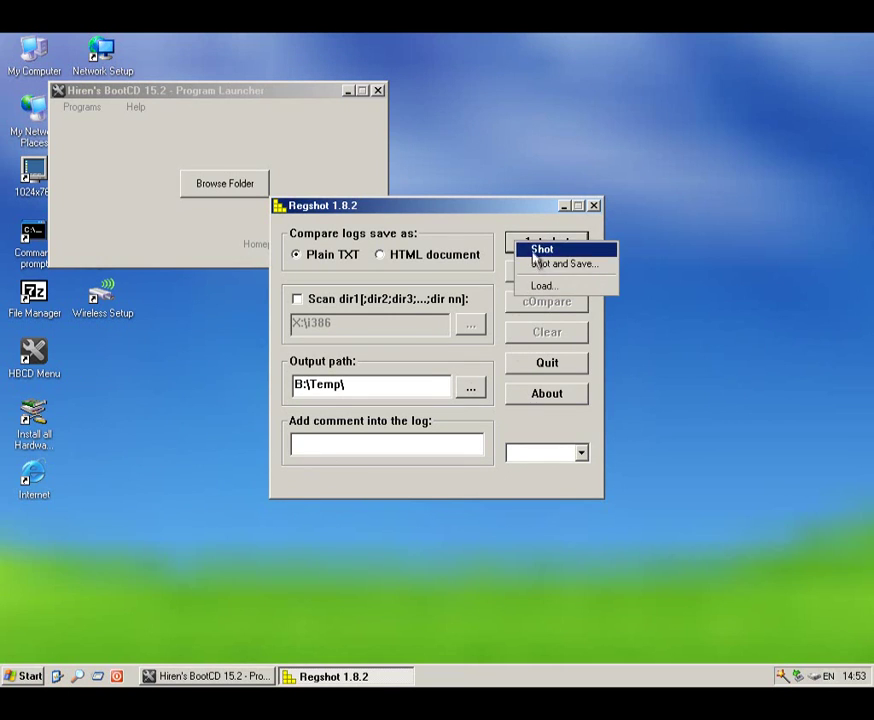
left_click(541, 249)
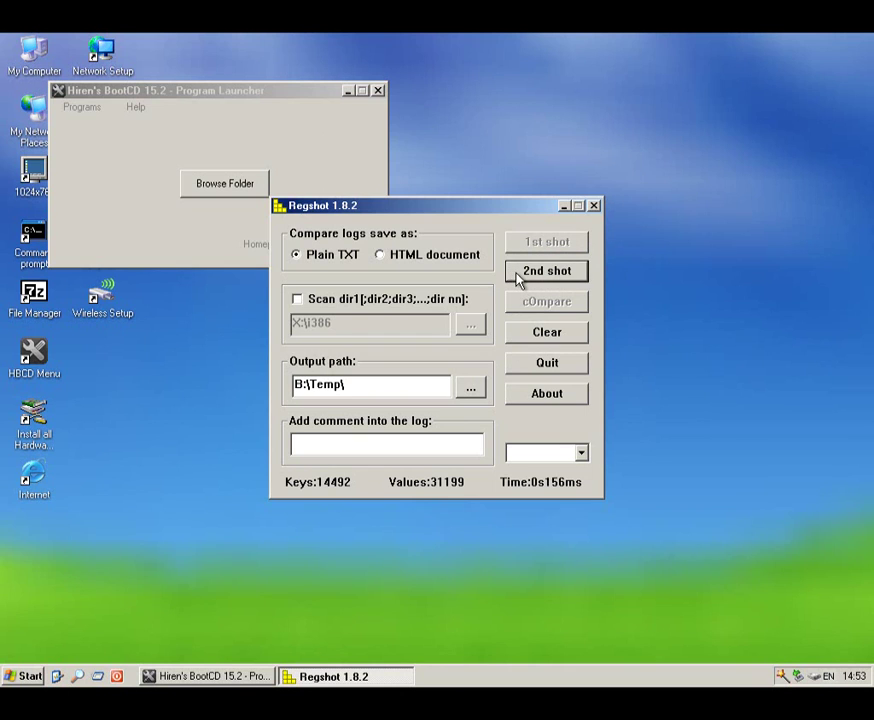
Take the second registry shot, compare both shots in a plain text log, and close the log and Regshot.
left_click(530, 273)
left_click(541, 278)
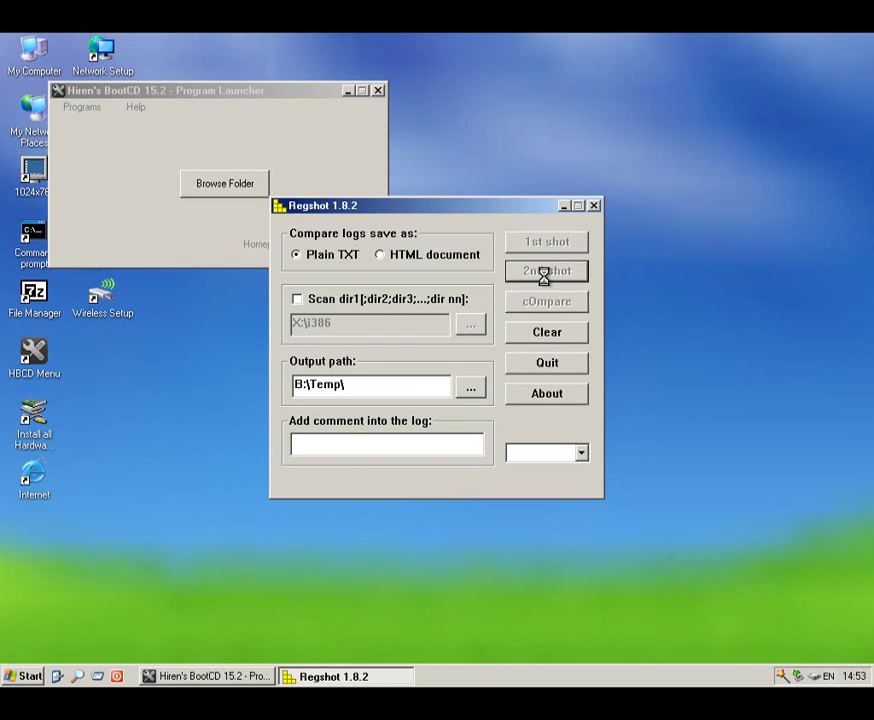
left_click(531, 303)
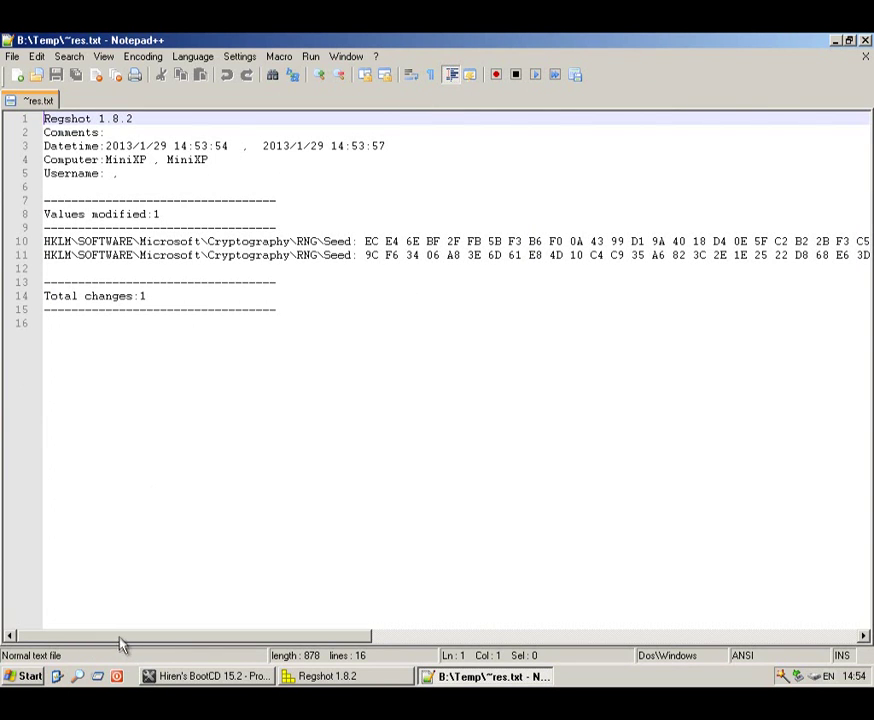
left_click(866, 41)
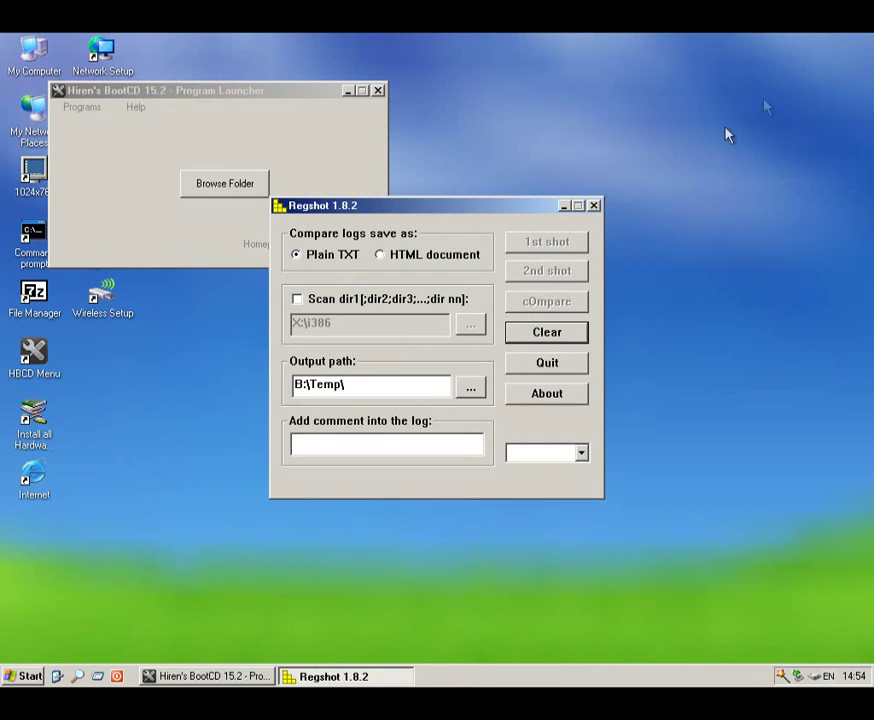
left_click(594, 204)
Look over the Remote Control tools, open DiskCryptor from the Security / Encryption tools to view the disk drives, and close it.
left_click(74, 108)
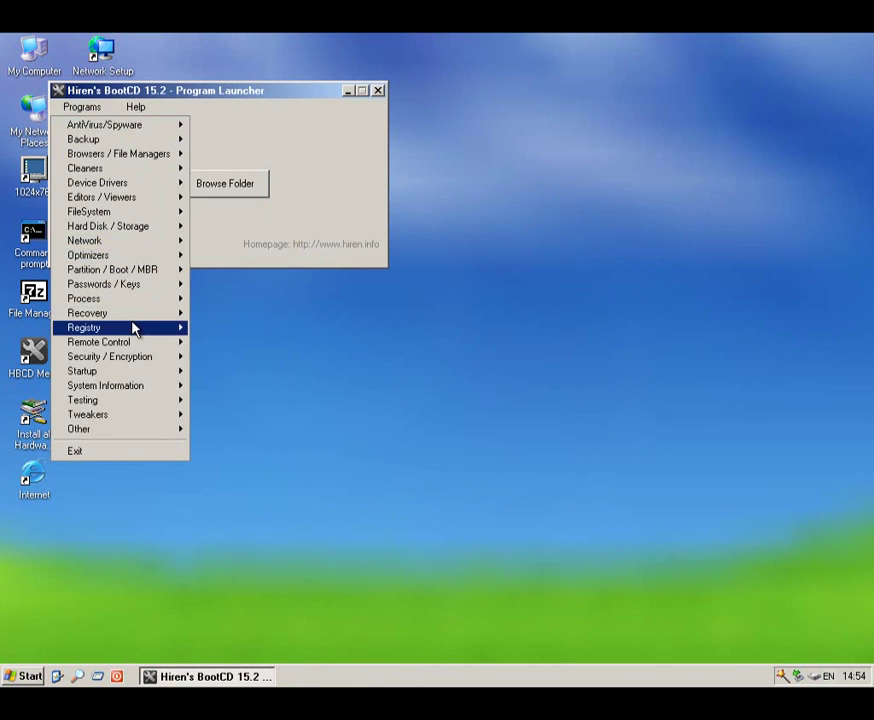
mouse_move(140, 338)
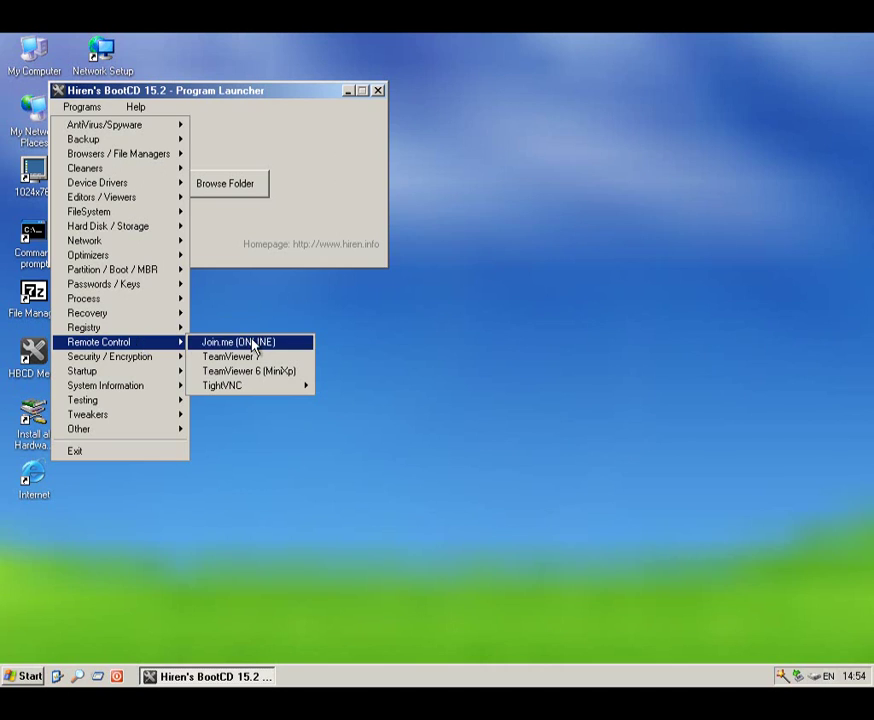
mouse_move(250, 394)
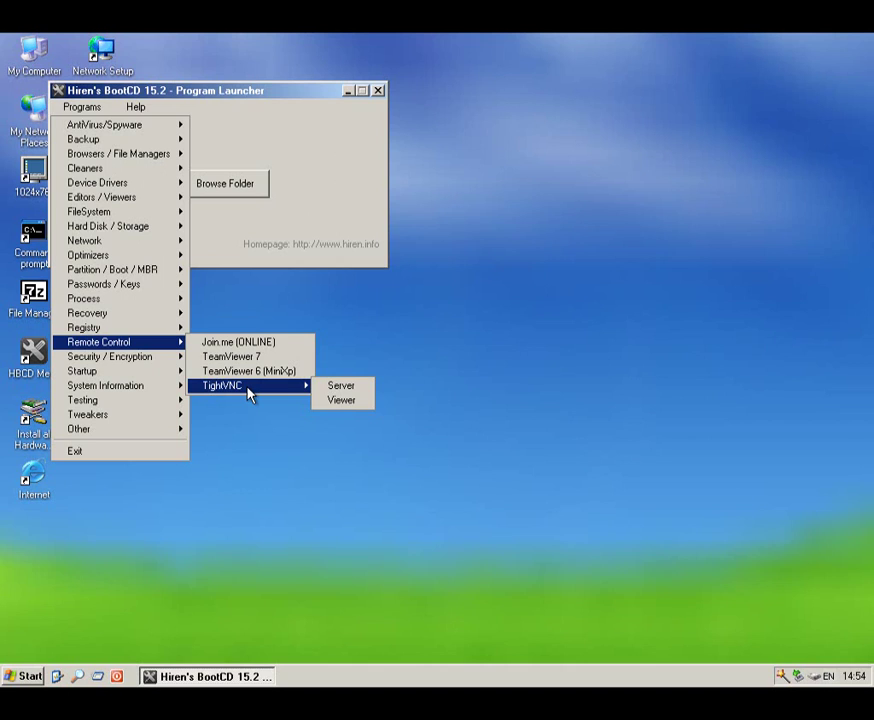
mouse_move(178, 362)
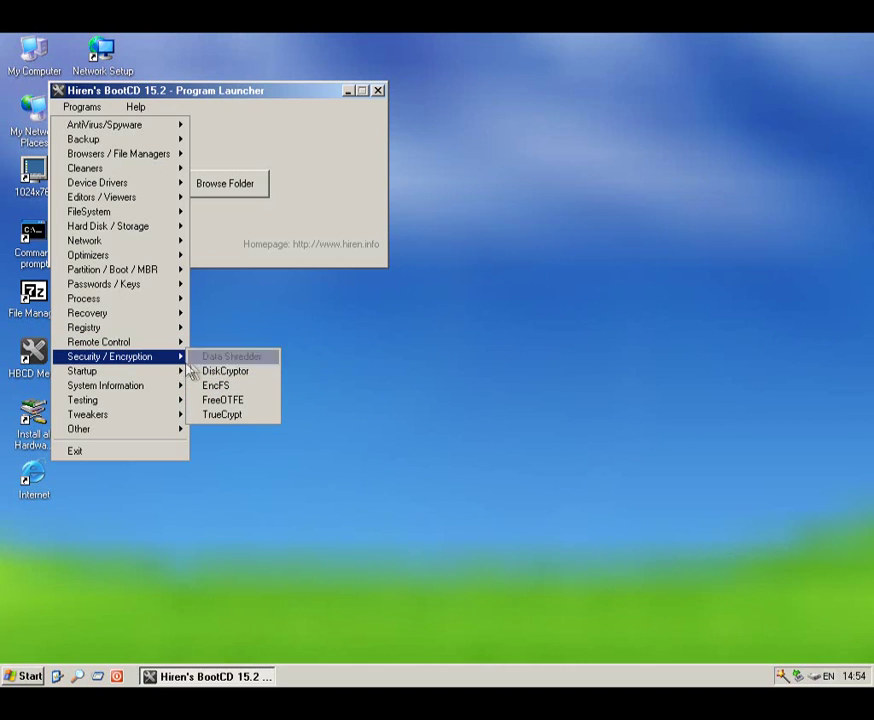
left_click(257, 378)
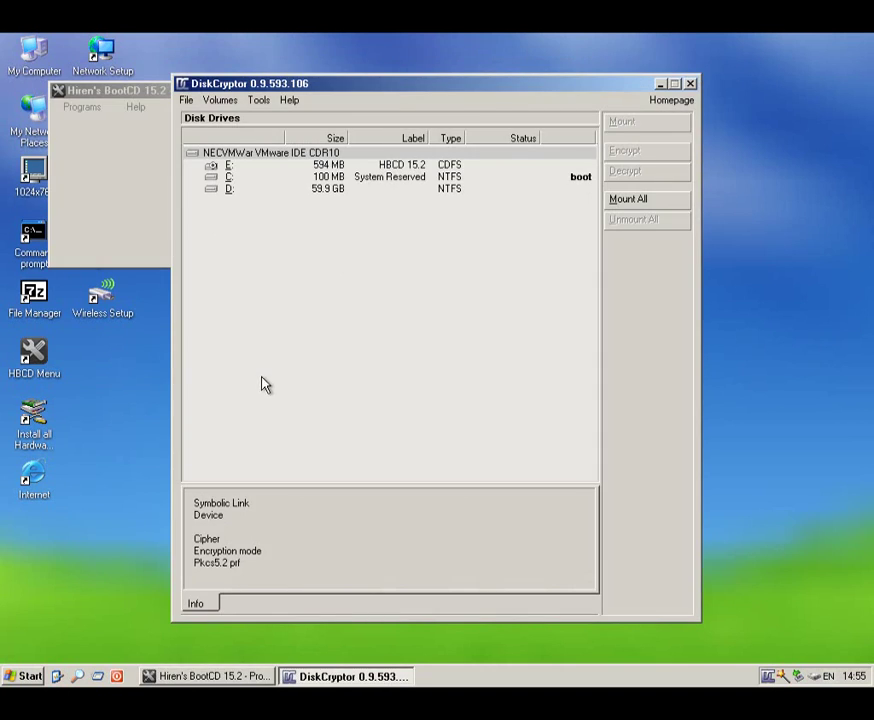
left_click(692, 85)
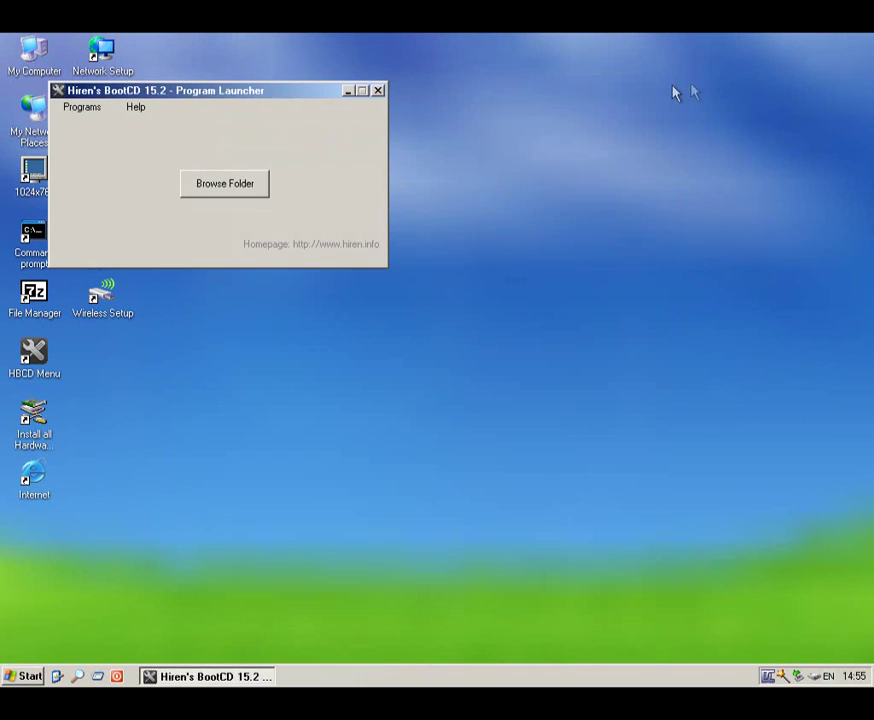
Open EncFS from the Security / Encryption tools to read its console instructions, and close the console.
left_click(88, 107)
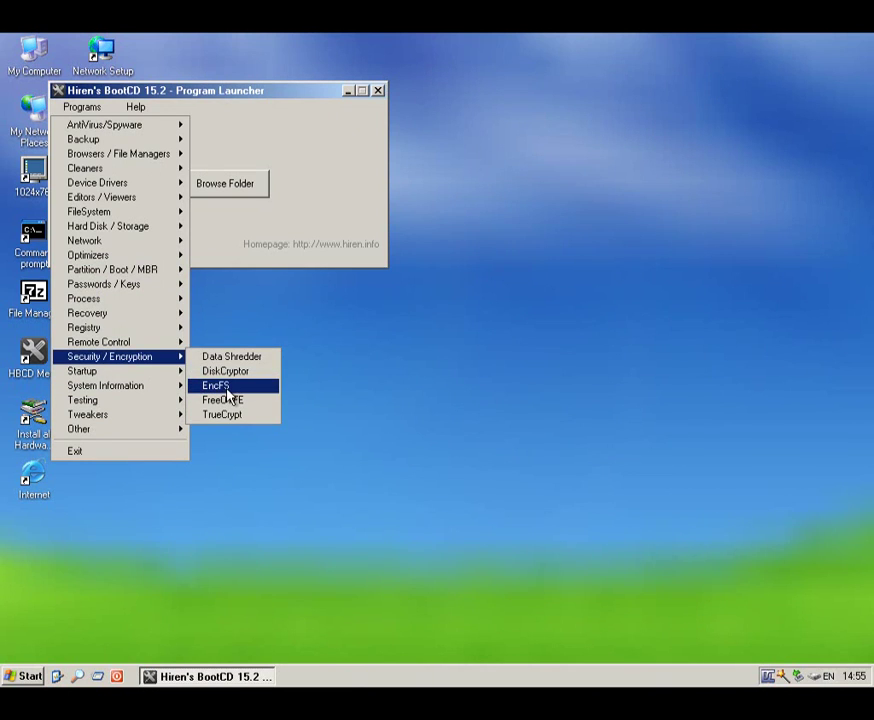
left_click(227, 389)
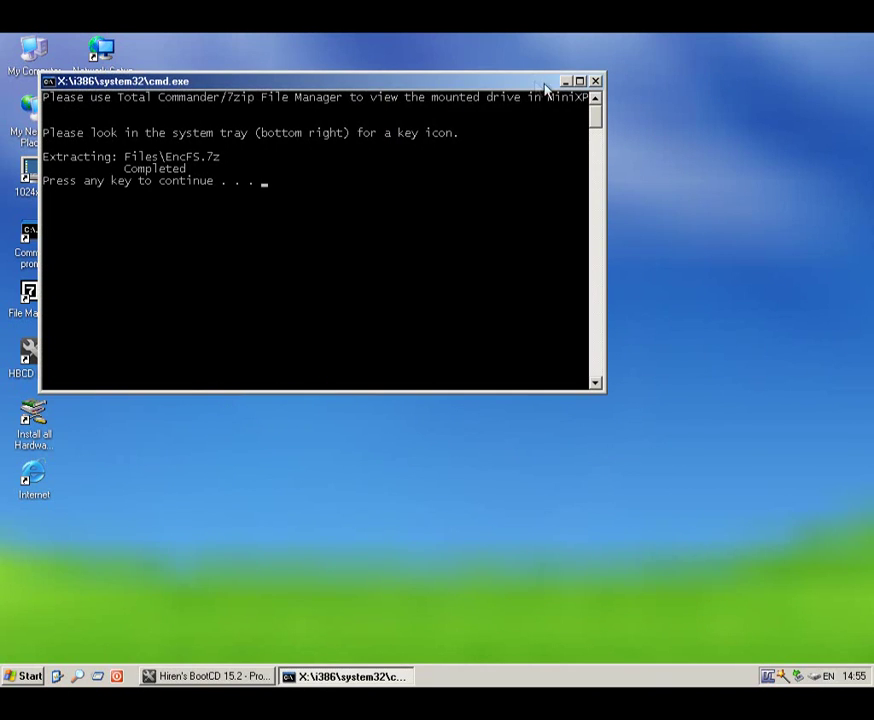
left_click(596, 82)
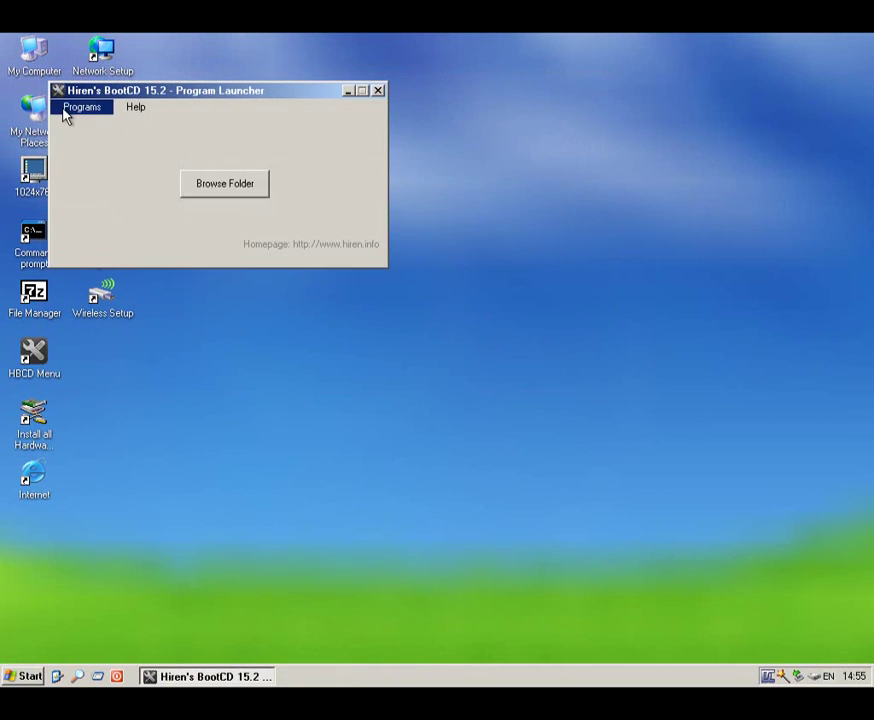
Open FreeOTFE from the Security / Encryption tools in portable mode, view its main window, and exit, shutting down portable mode.
left_click(80, 107)
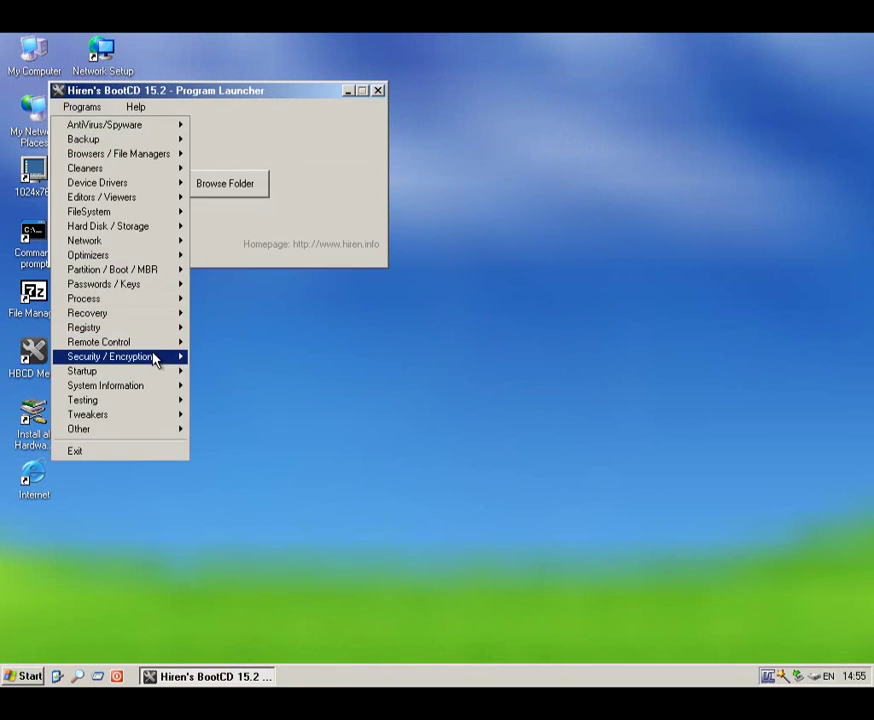
mouse_move(155, 358)
left_click(236, 400)
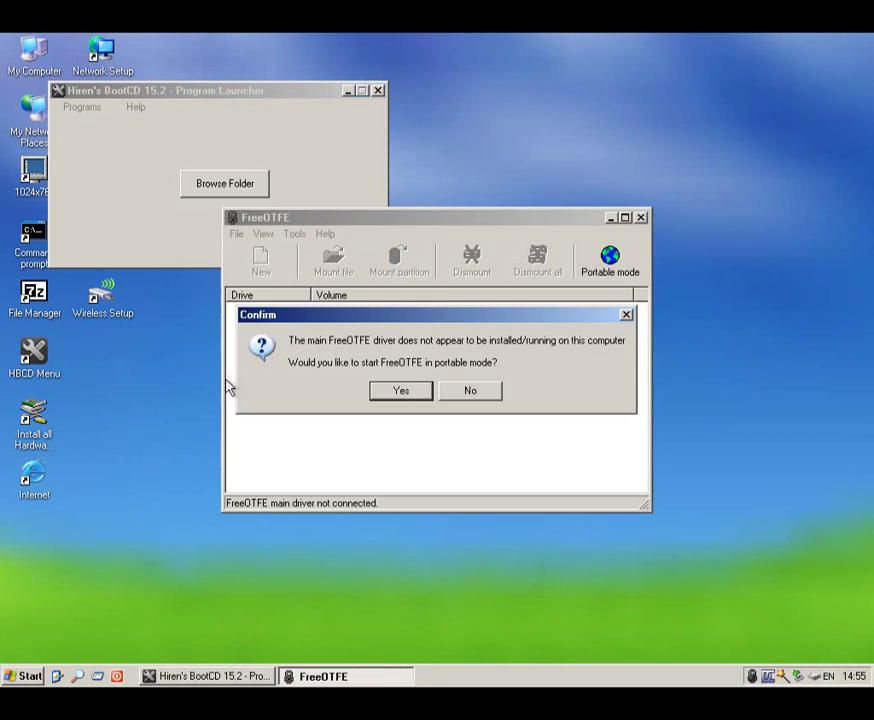
left_click_drag(458, 392, 416, 389)
left_click(416, 390)
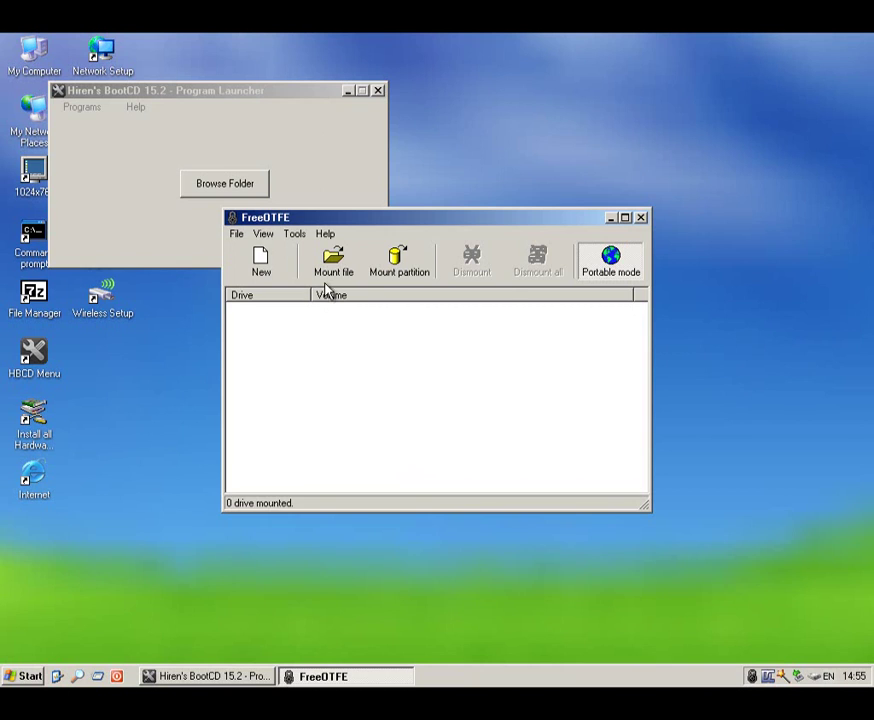
left_click(218, 246)
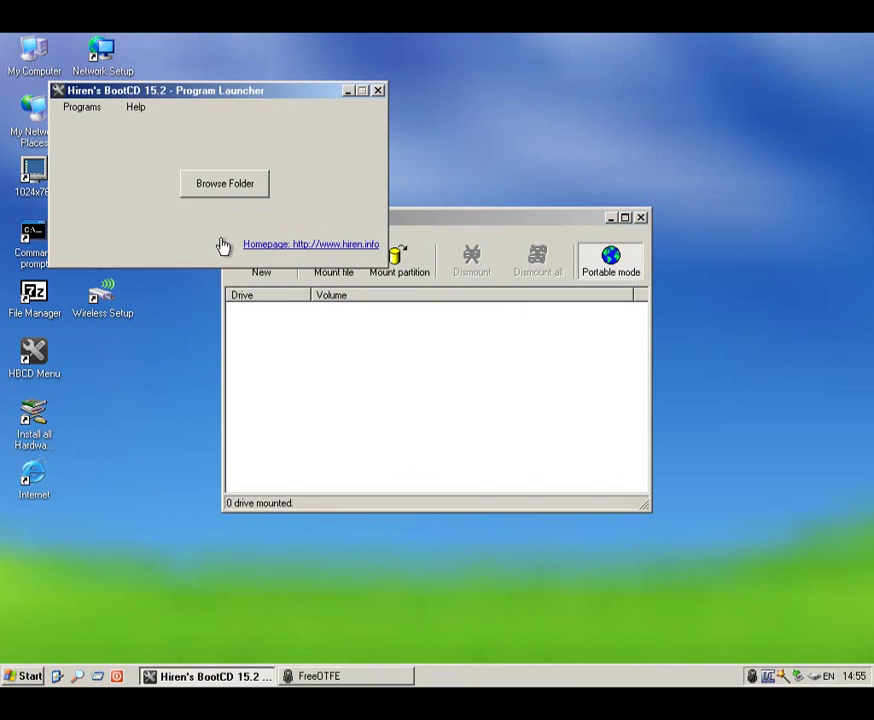
left_click(253, 340)
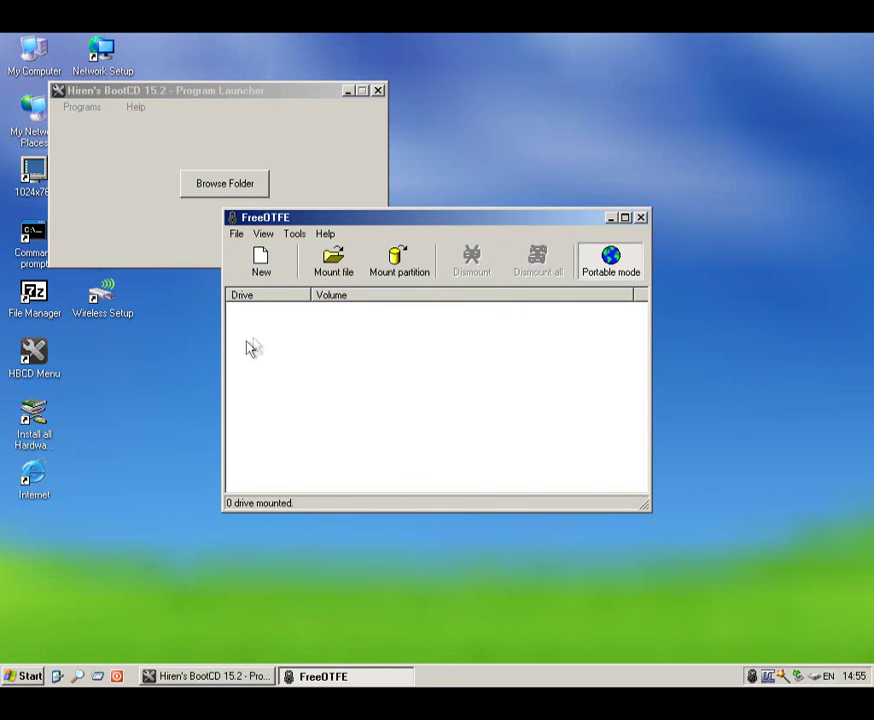
left_click(642, 218)
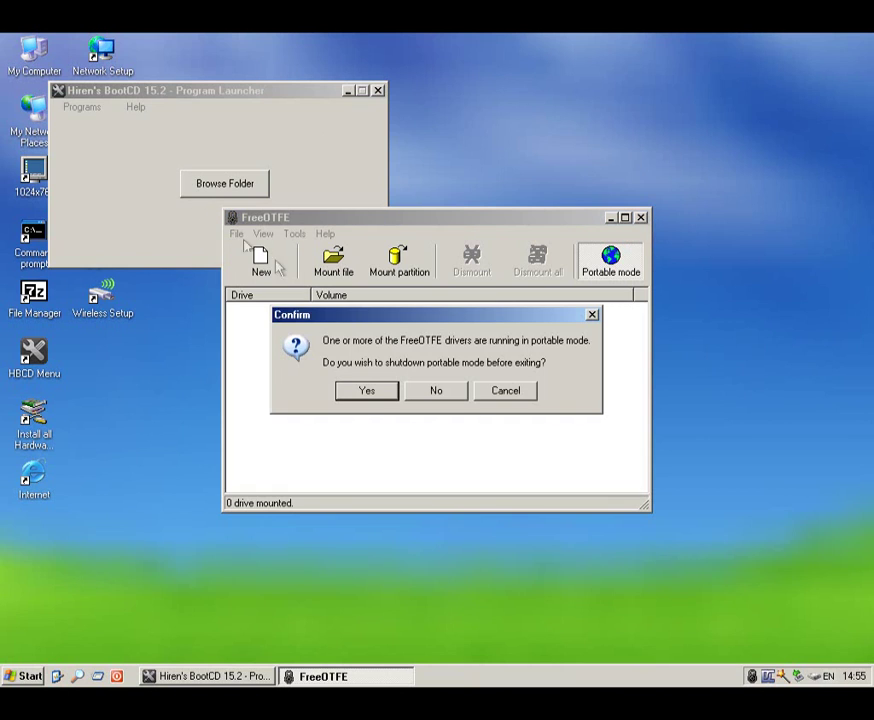
left_click(390, 396)
Open AutoRuns from the Startup tools, look through the list of all autorun entries, and close it.
left_click(81, 108)
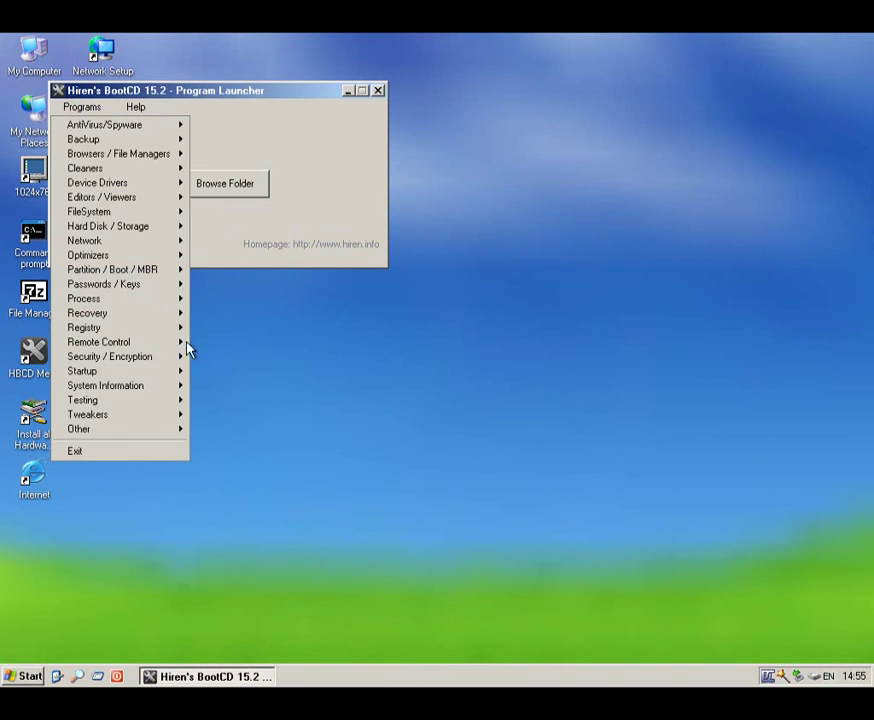
mouse_move(139, 358)
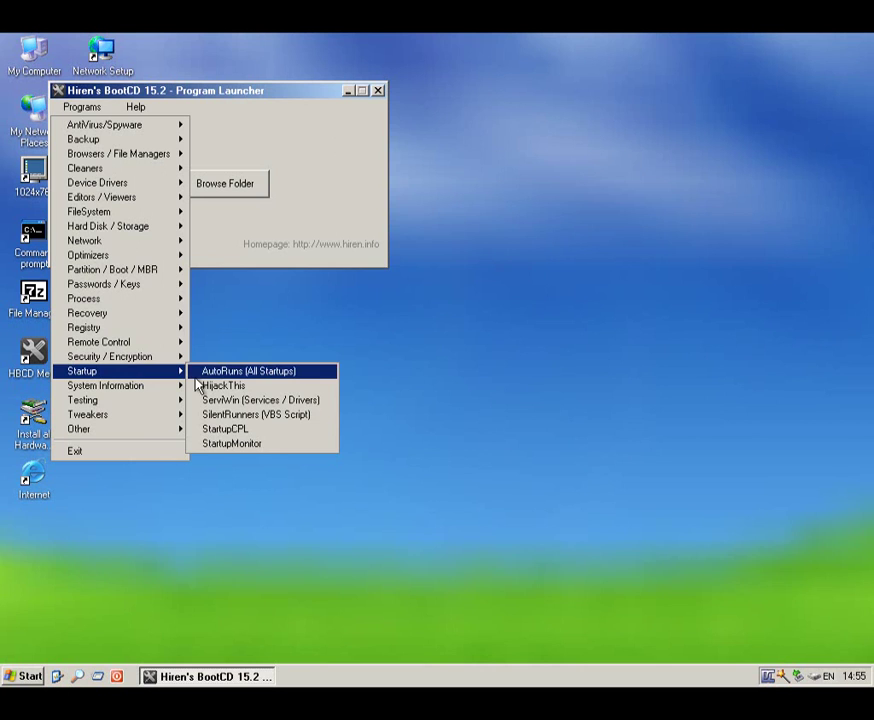
left_click(198, 378)
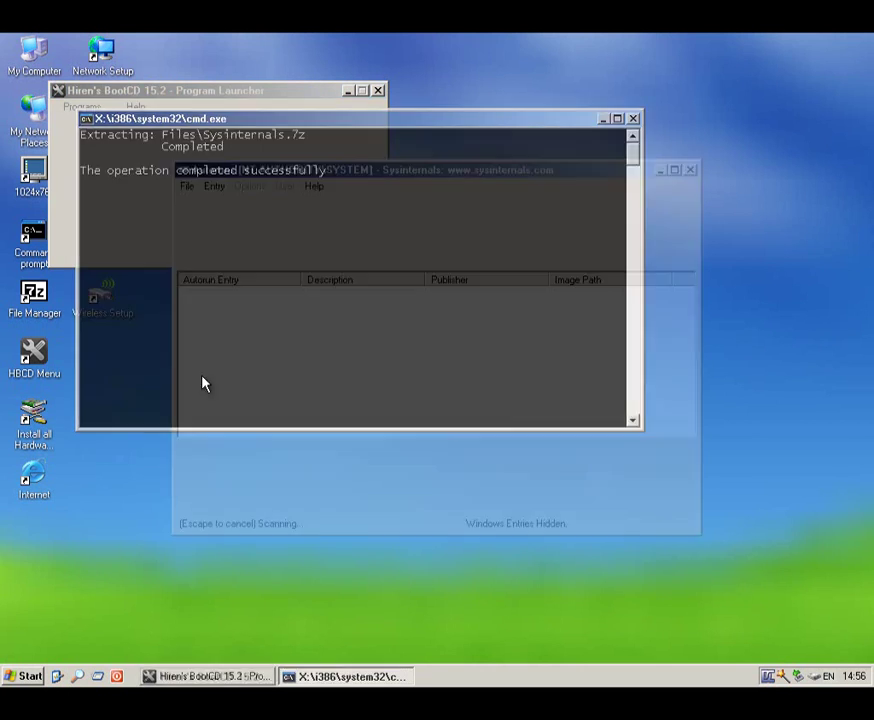
scroll(415, 314, "down", 20)
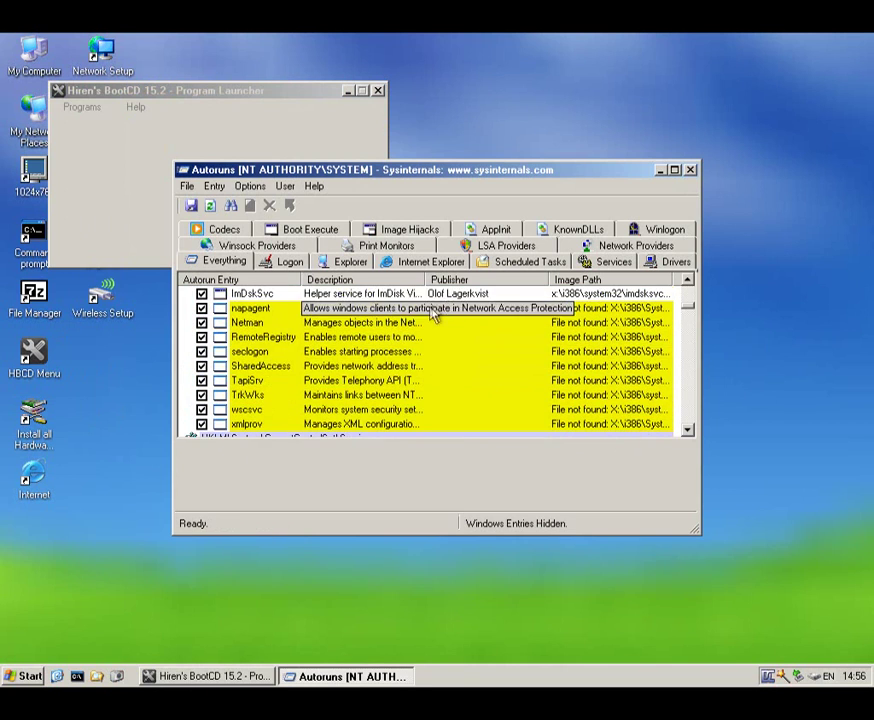
left_click(690, 170)
Open HijackThis from the Startup tools, accept its license agreement to view the main menu, and close it.
left_click(60, 113)
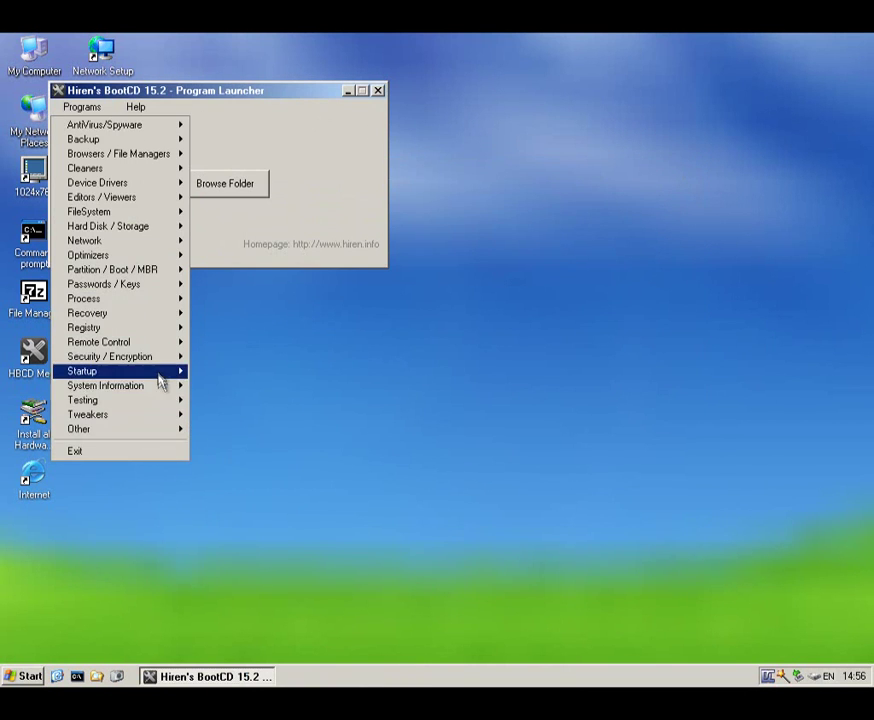
left_click(218, 384)
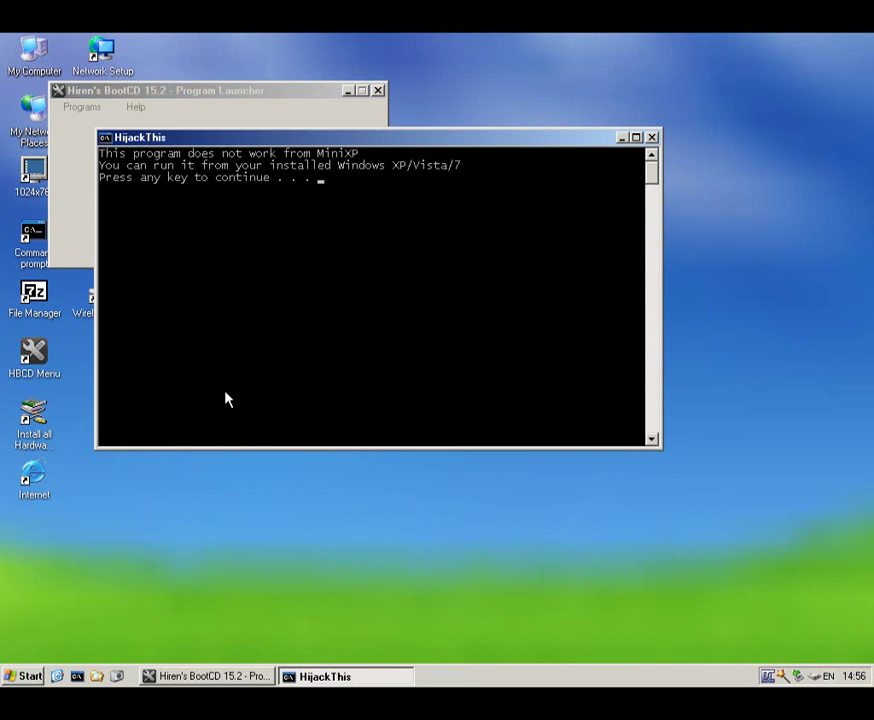
key("Return")
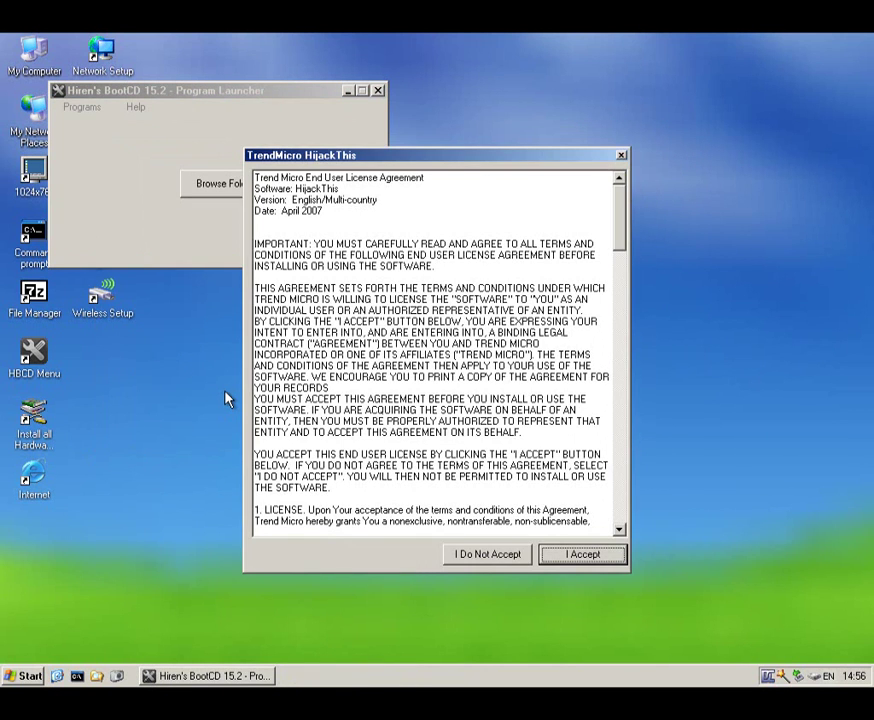
left_click(595, 556)
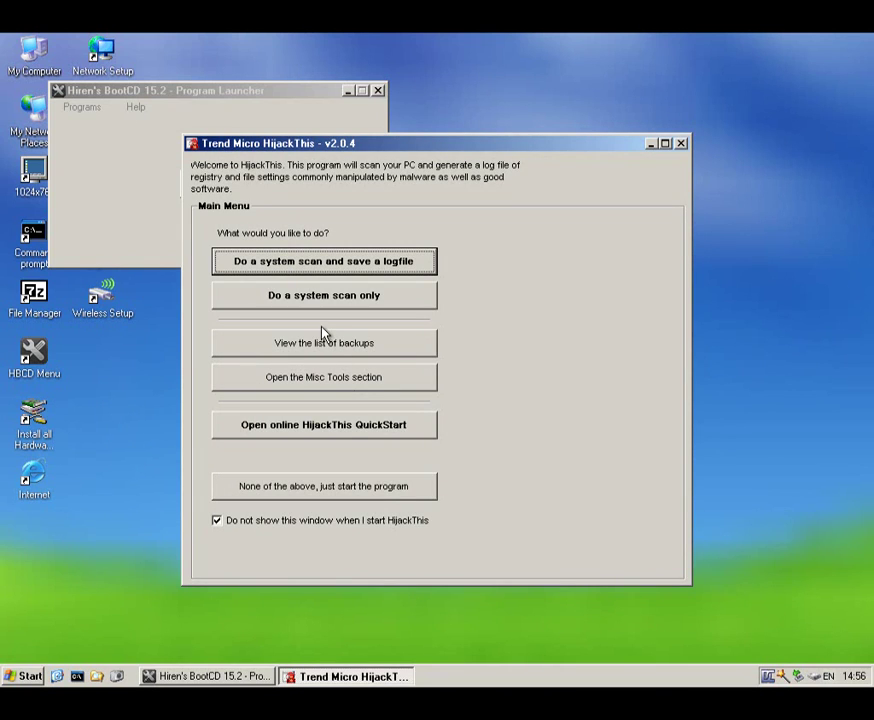
left_click(680, 144)
Open ServiWin from the Startup tools to view the drivers list, and close it.
left_click(95, 108)
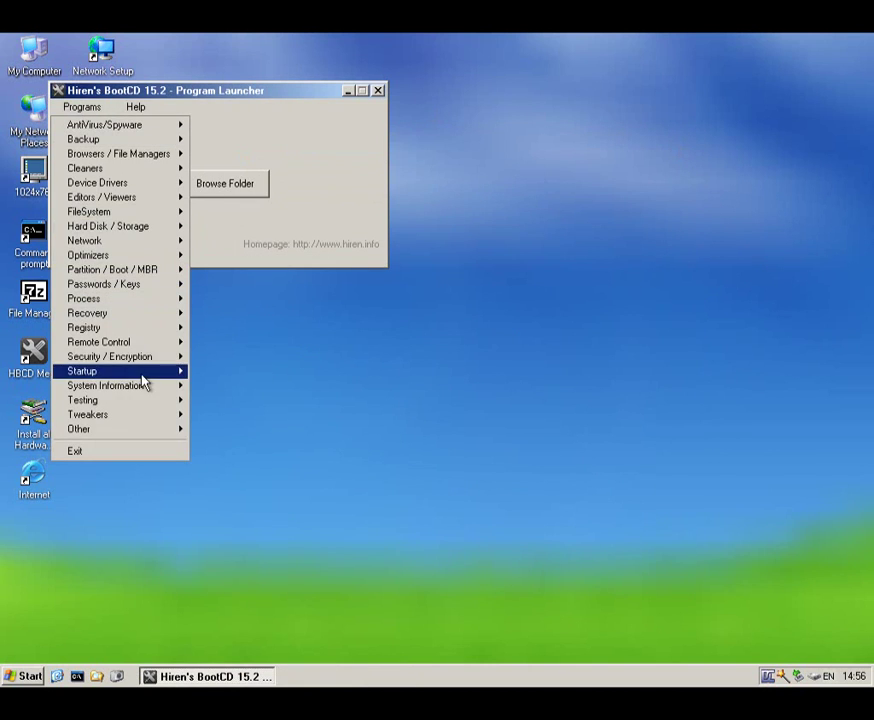
mouse_move(145, 376)
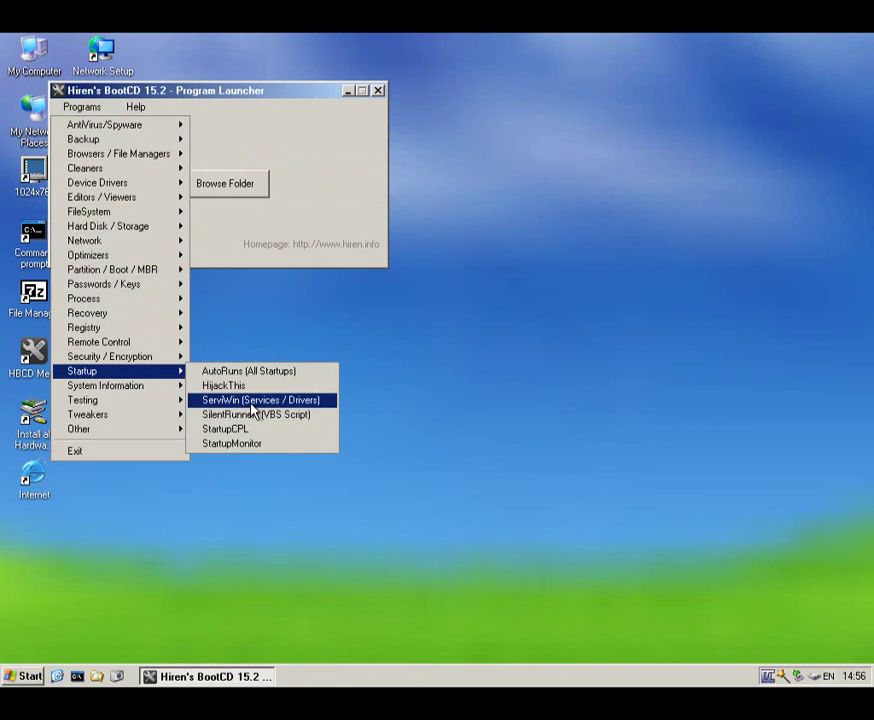
left_click(251, 402)
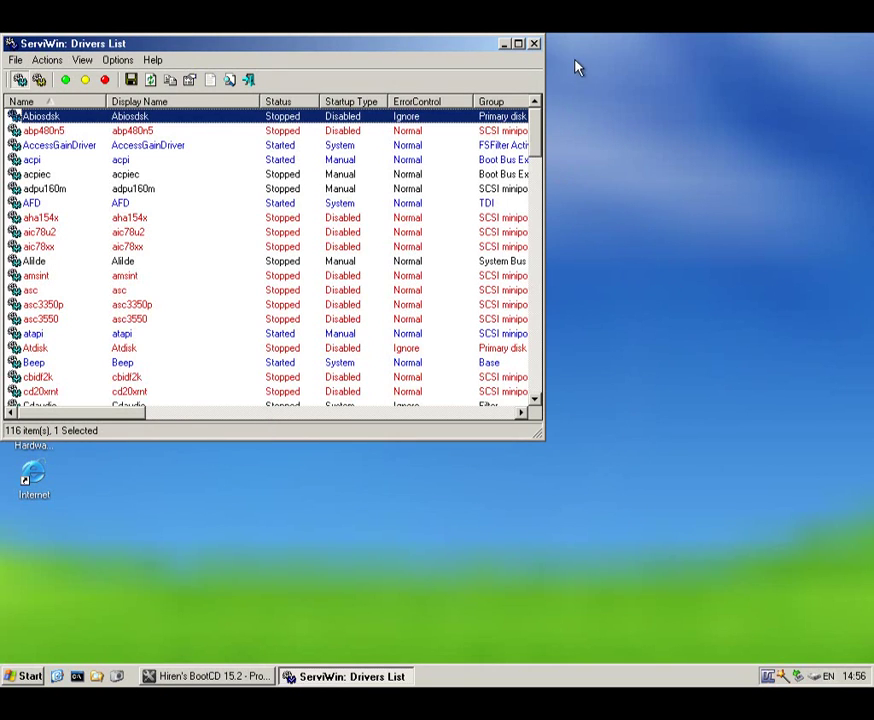
left_click(534, 44)
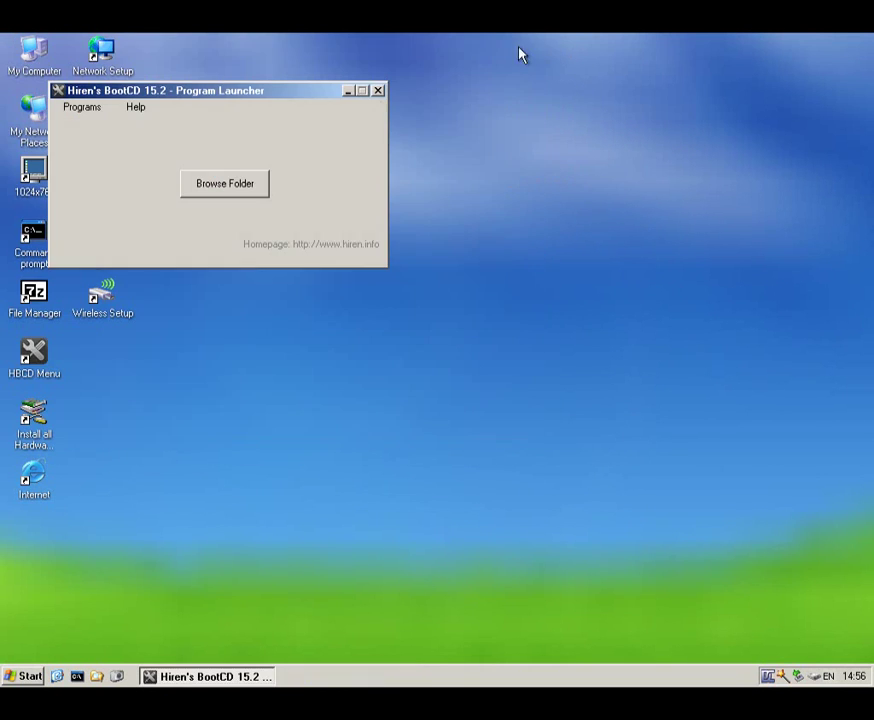
Try to run the SilentRunners VBS script from the Startup tools, continuing past the console notice and dismissing the message.
left_click(82, 107)
mouse_move(166, 371)
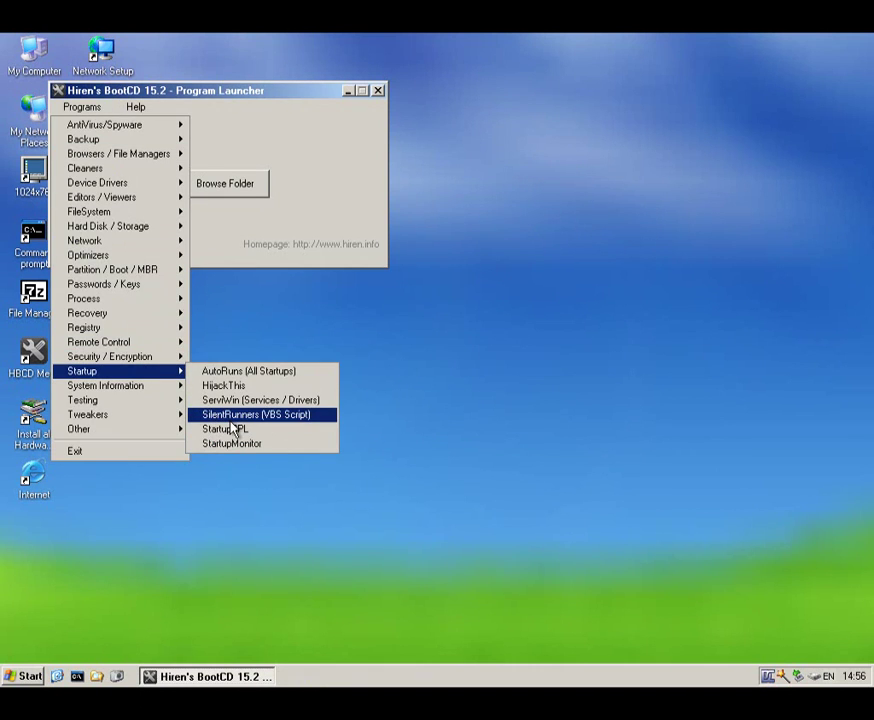
left_click(231, 428)
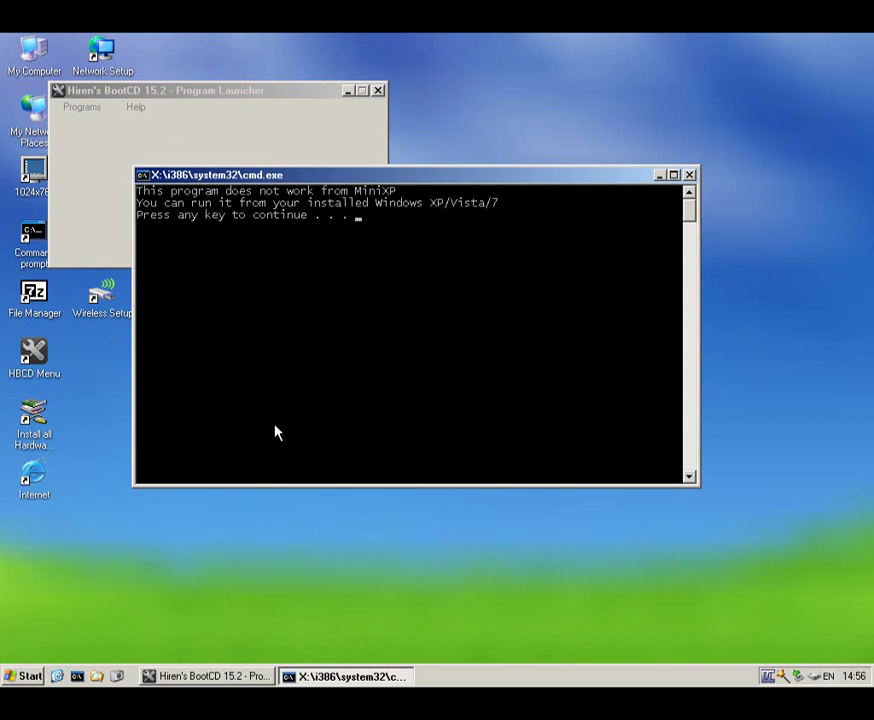
key("Return")
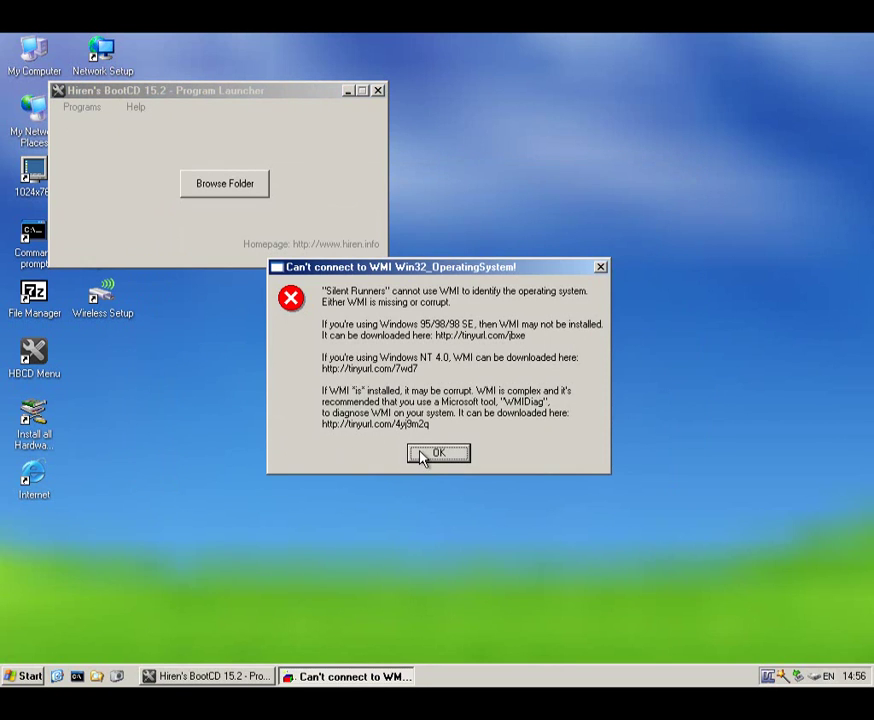
left_click(414, 458)
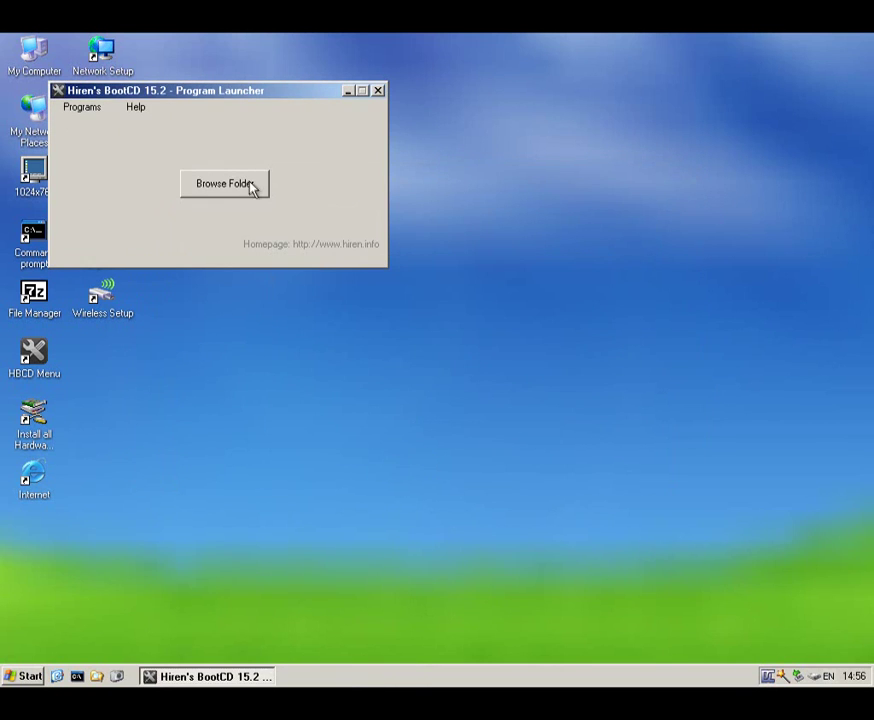
Open StartupCPL from the Startup tools, view its HKLM / Run, HKCU / Run, Deleted and About pages, and close it.
left_click(82, 107)
mouse_move(157, 378)
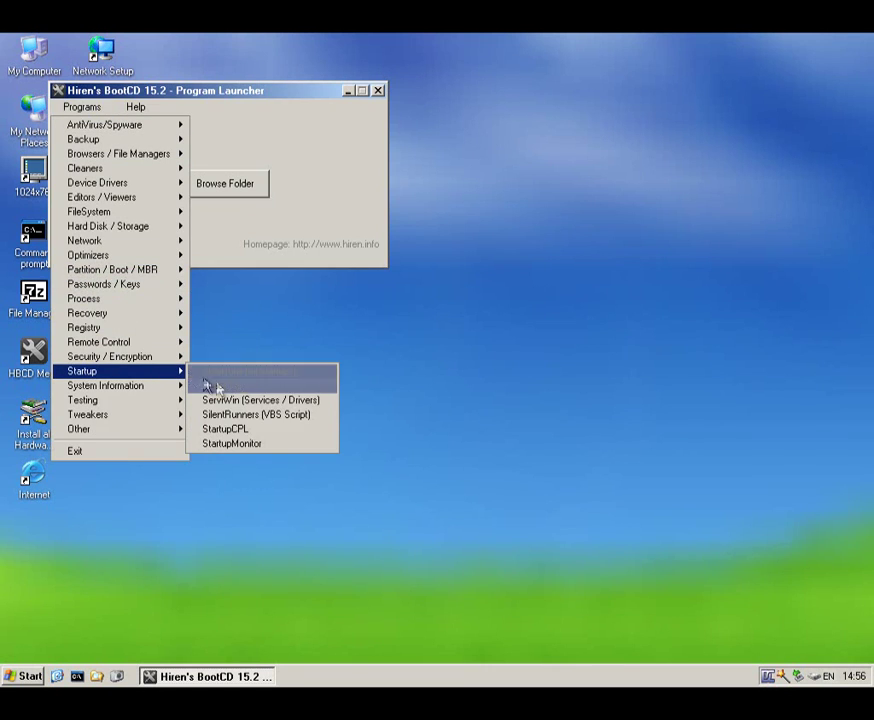
left_click(249, 431)
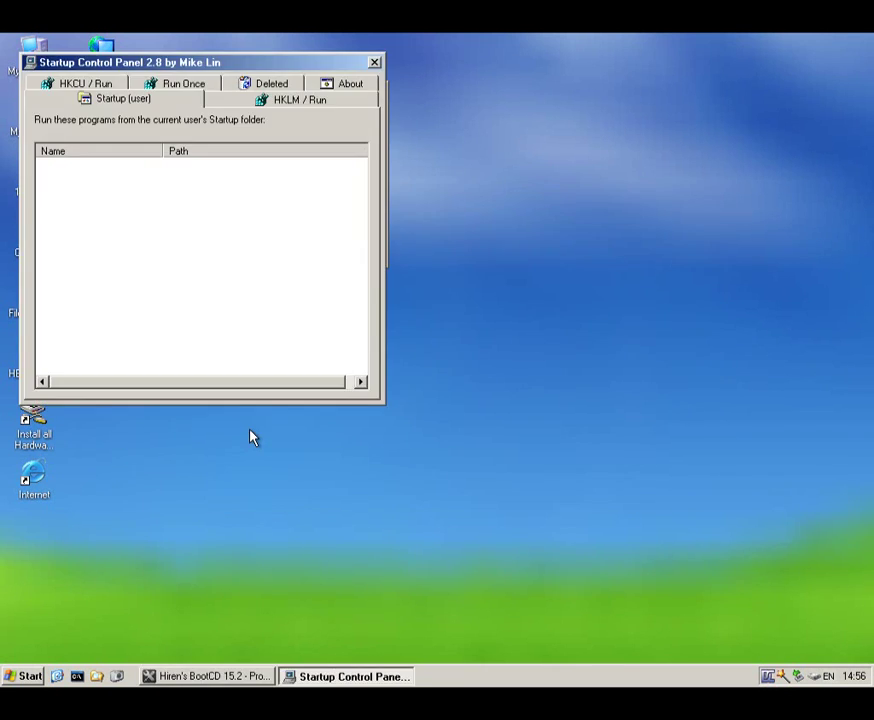
left_click(240, 101)
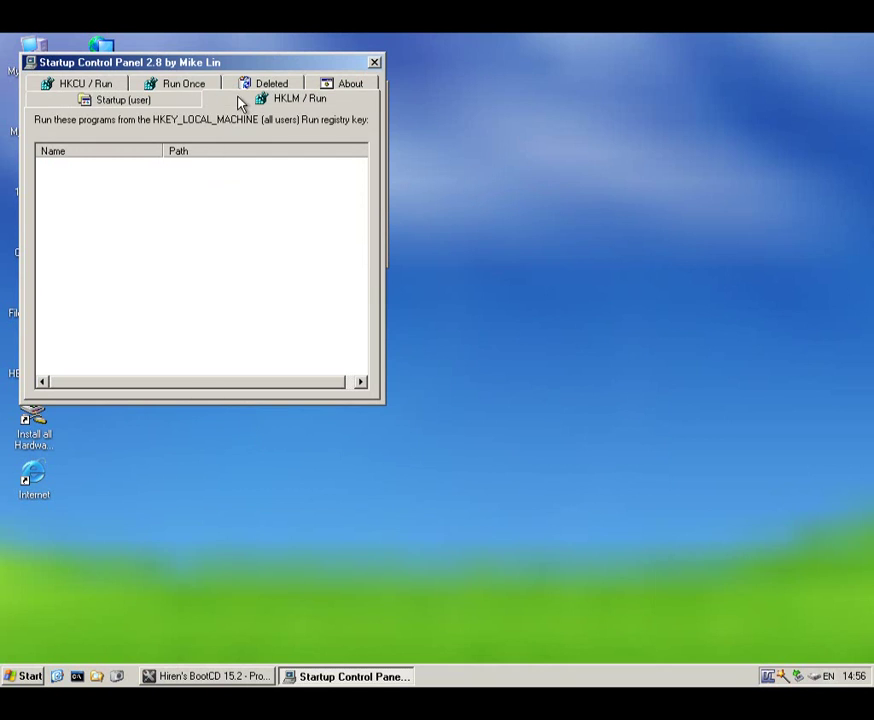
left_click(136, 84)
left_click(126, 100)
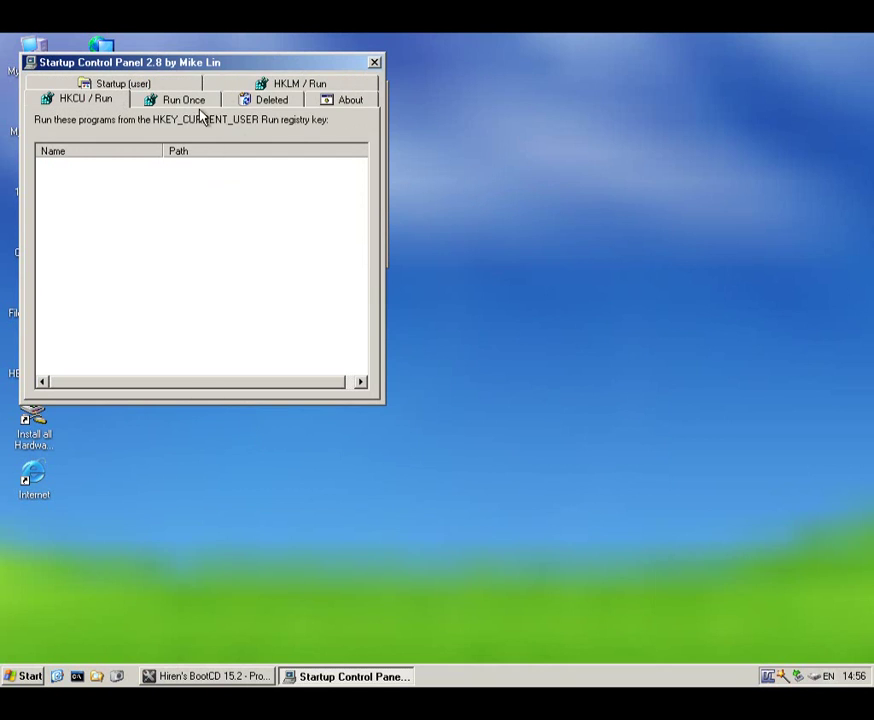
left_click(270, 102)
left_click(348, 101)
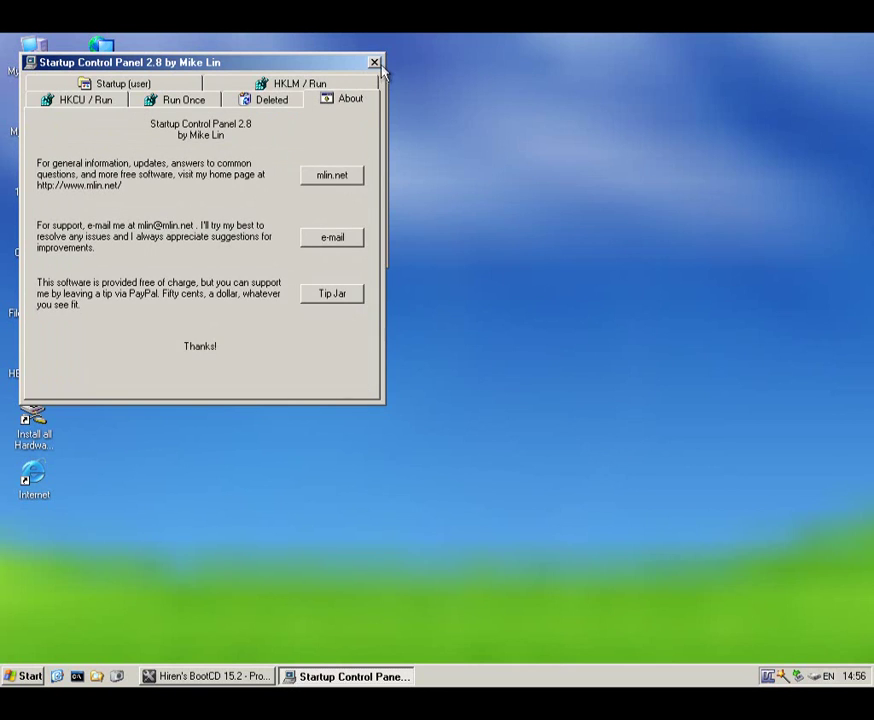
left_click(375, 64)
Launch StartupMonitor from the Startup tools, and launch it a second time.
left_click(62, 107)
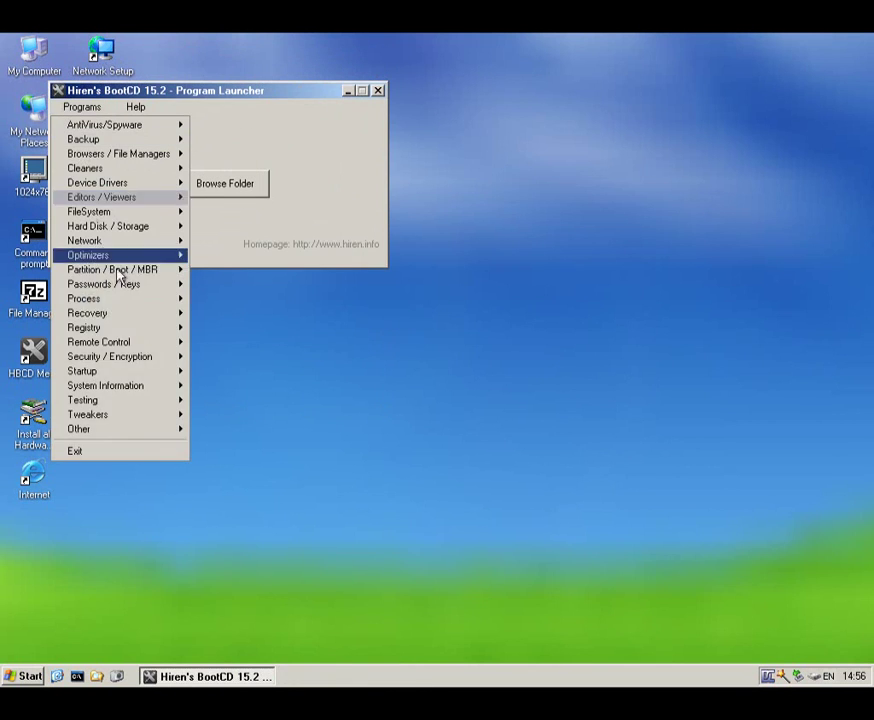
mouse_move(155, 392)
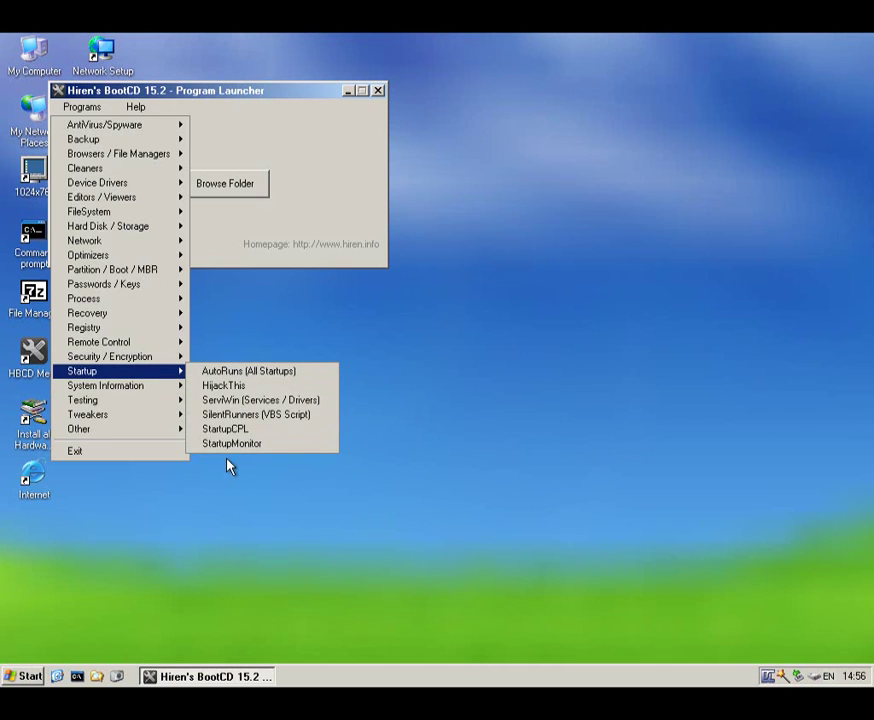
left_click(229, 445)
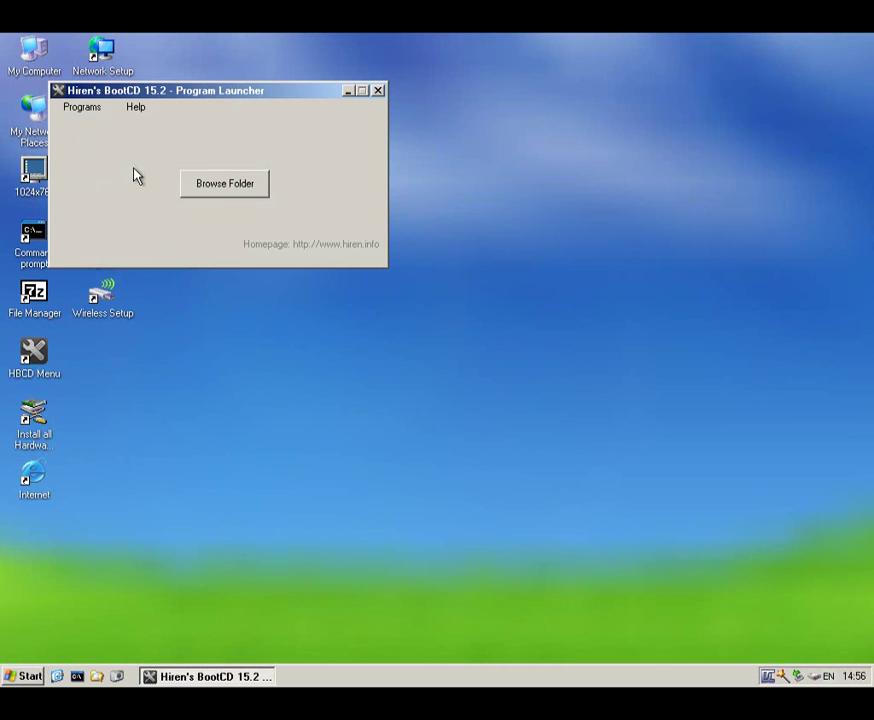
left_click(77, 108)
mouse_move(158, 372)
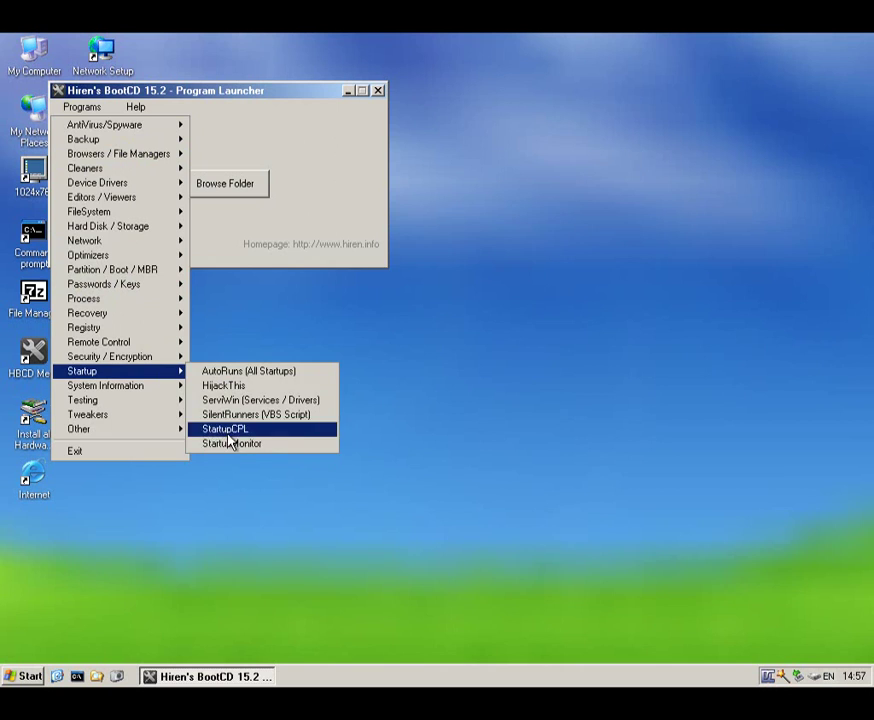
left_click(229, 445)
Look over the Testing, Other and System Information tools, and try to start PC Wizard from System Information.
left_click(70, 108)
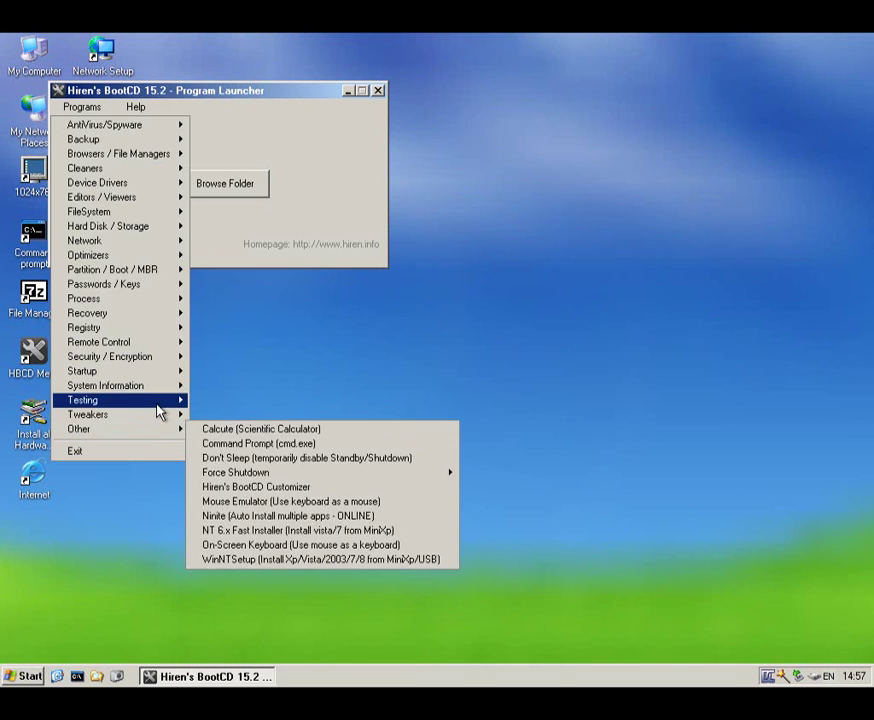
mouse_move(157, 405)
mouse_move(153, 427)
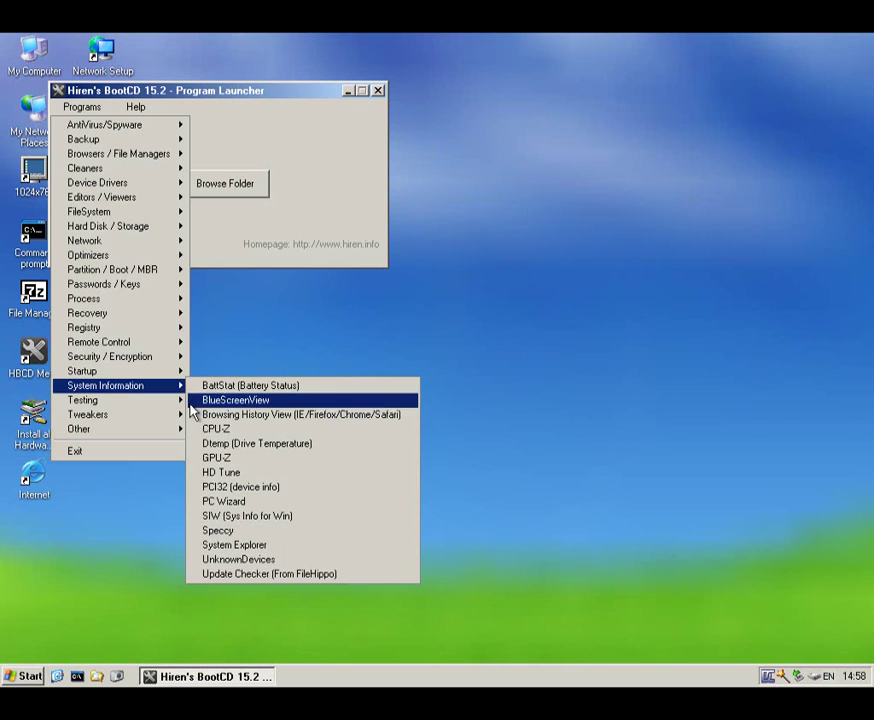
left_click(237, 502)
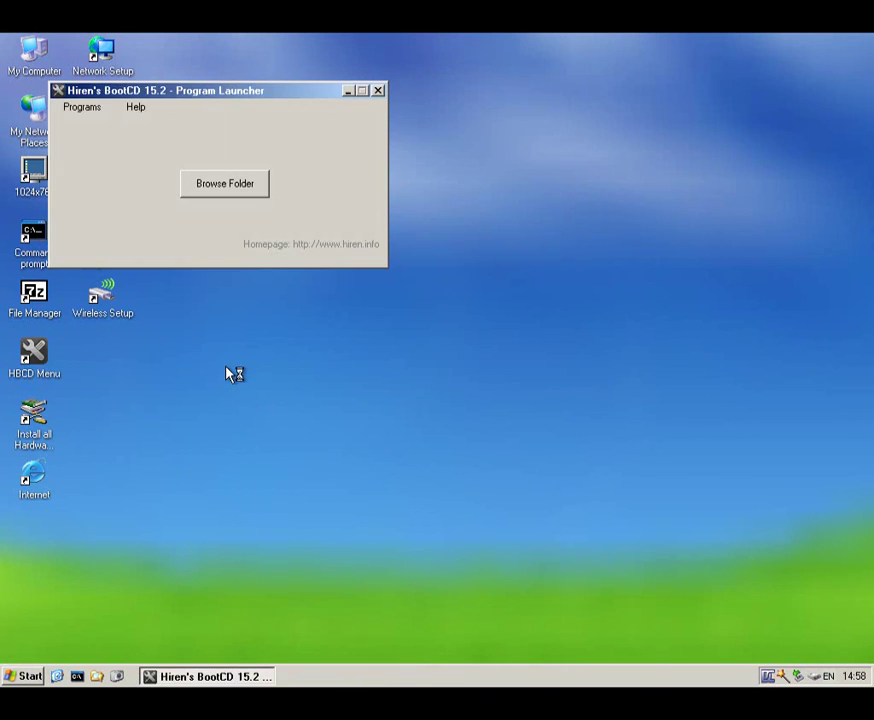
key("Return")
Open SIW from the System Information tools and view its System Directories, Security and Operating System software pages.
left_click(86, 107)
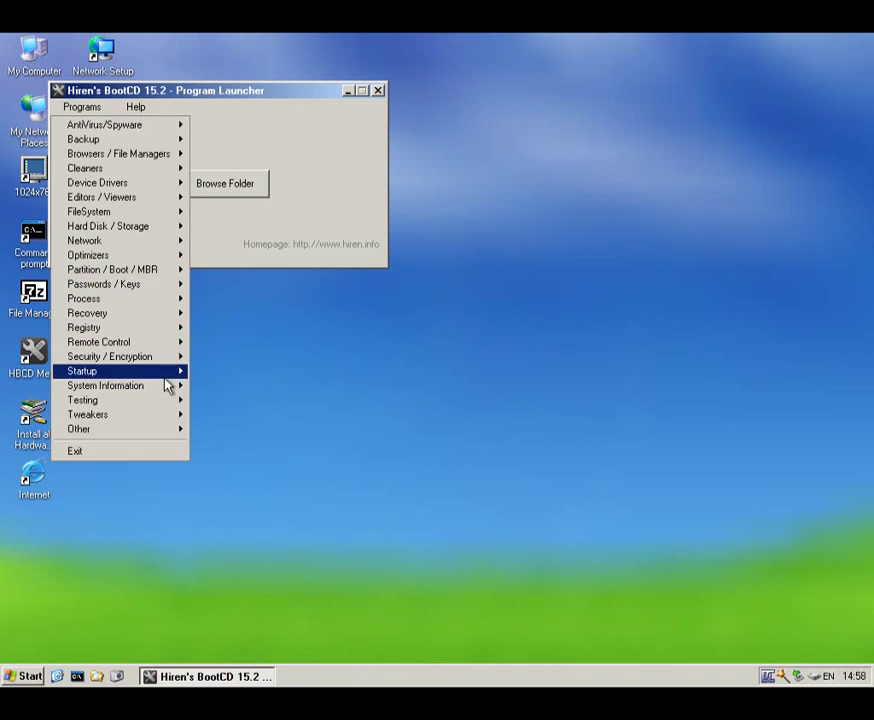
mouse_move(167, 389)
left_click(290, 518)
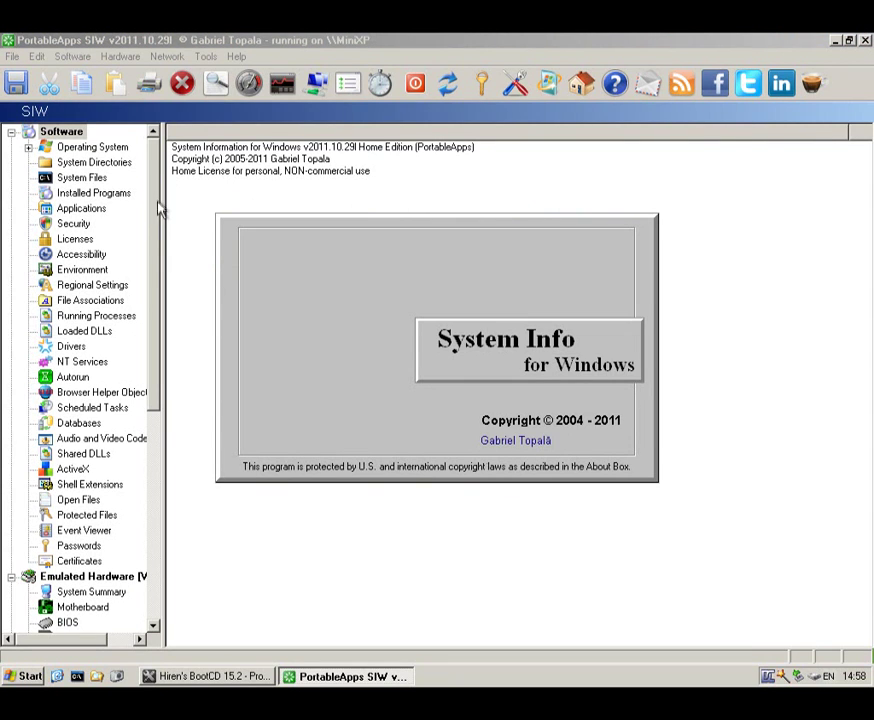
left_click(105, 149)
left_click(108, 162)
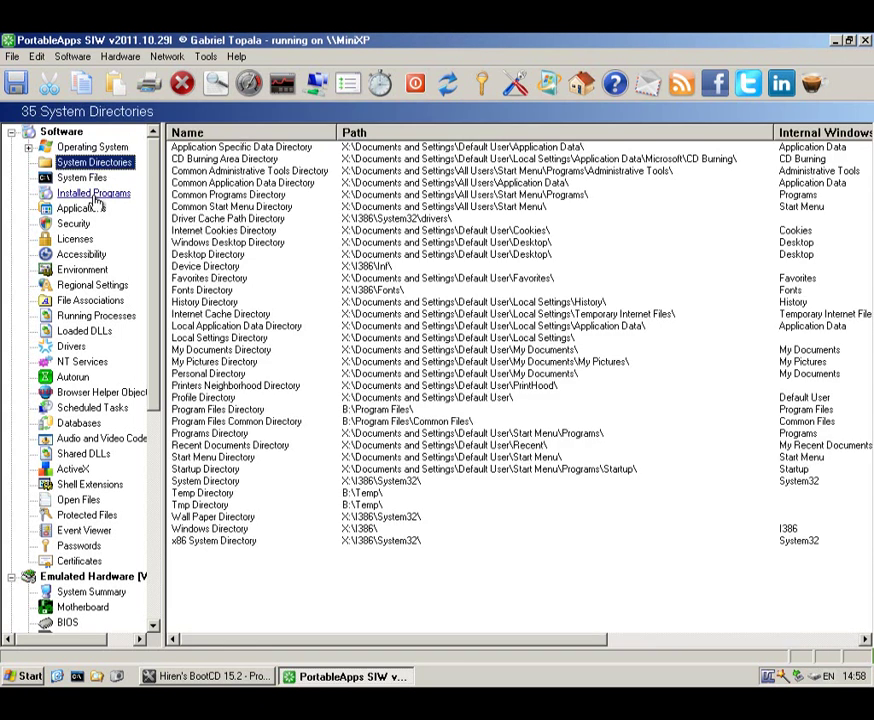
left_click(86, 224)
left_click(66, 147)
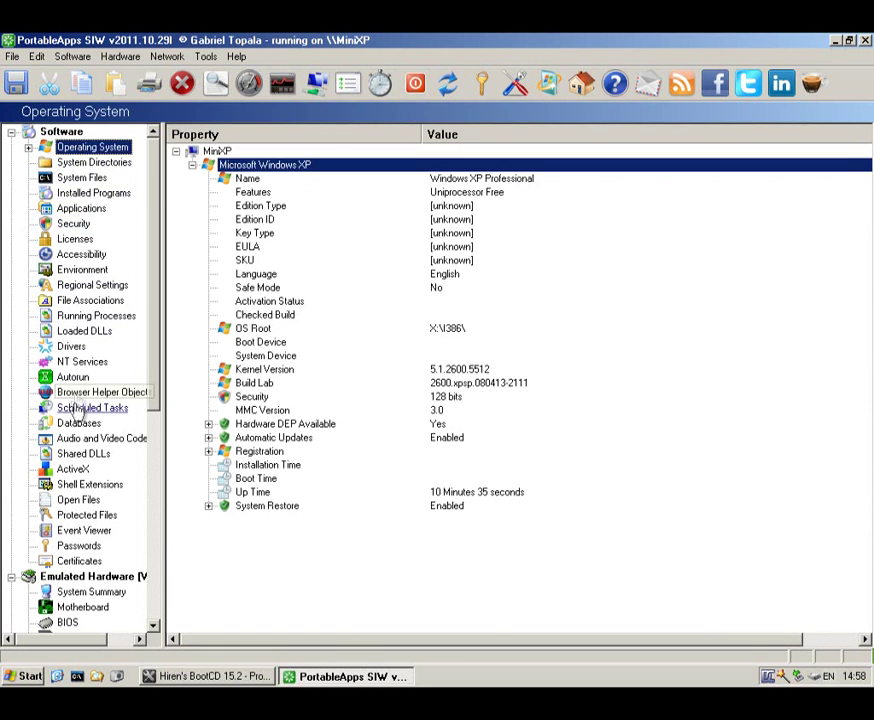
View the System Summary, PCI and Sensors pages in SIW's emulated hardware section.
scroll(72, 481, "down", 2)
left_click(78, 505)
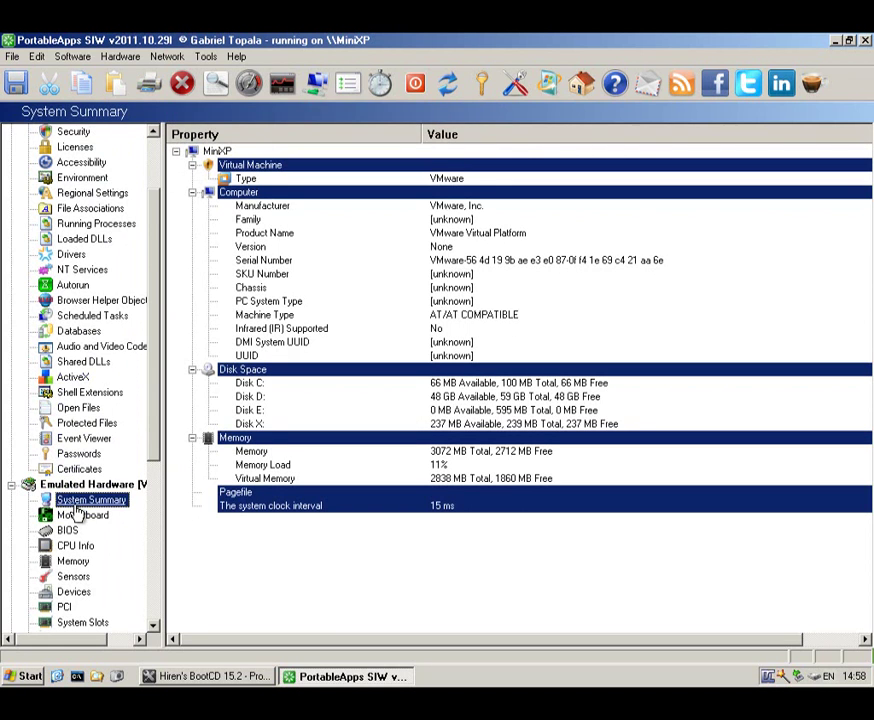
scroll(75, 510, "down", 2)
left_click(62, 516)
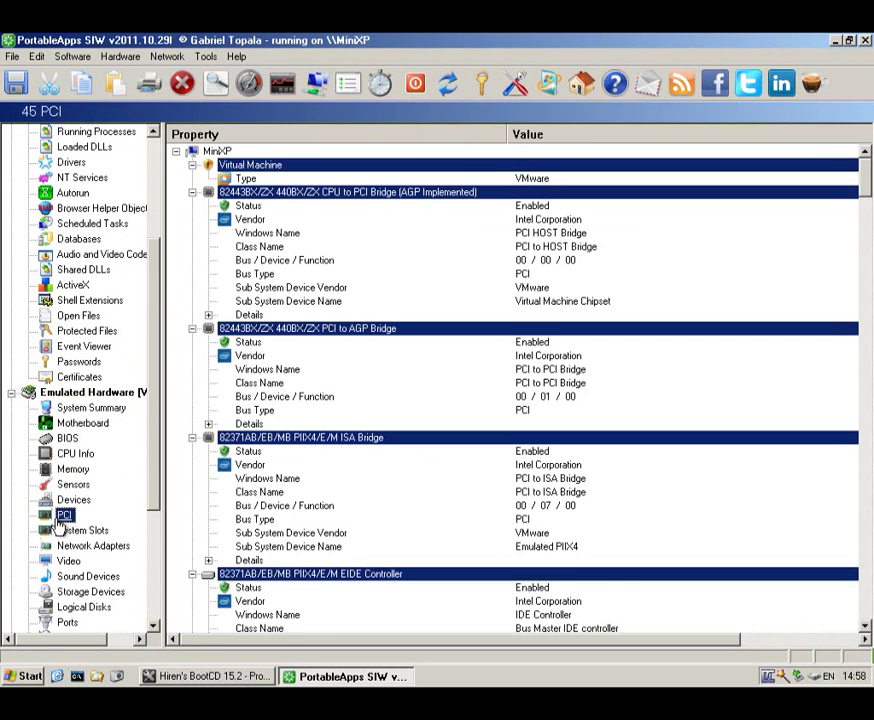
left_click(73, 485)
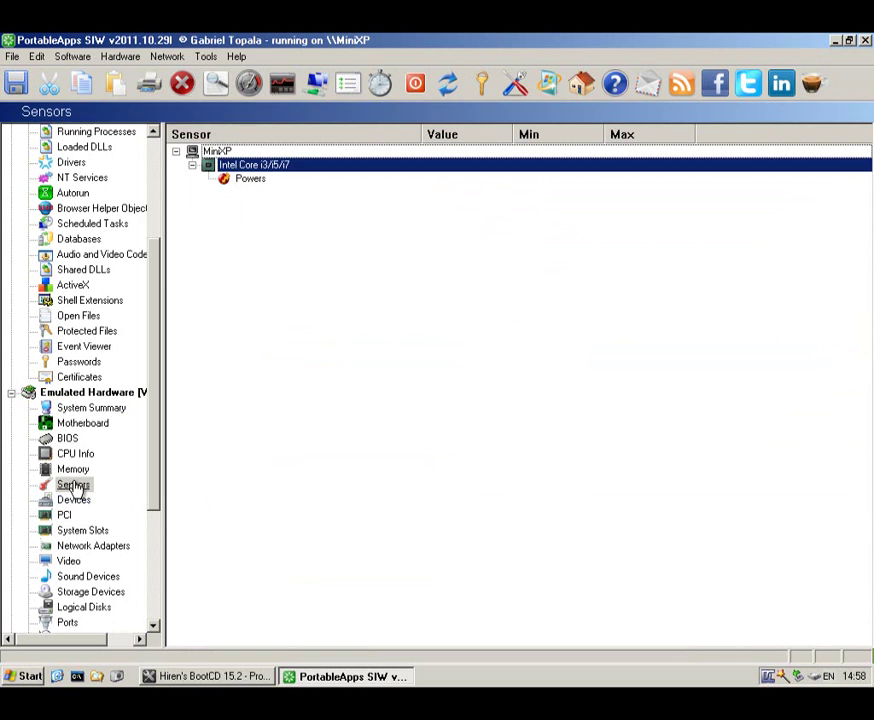
View the Memory and Power Policy pages in SIW's emulated hardware section, and force the program to end.
key("Up")
scroll(75, 495, "down", 4)
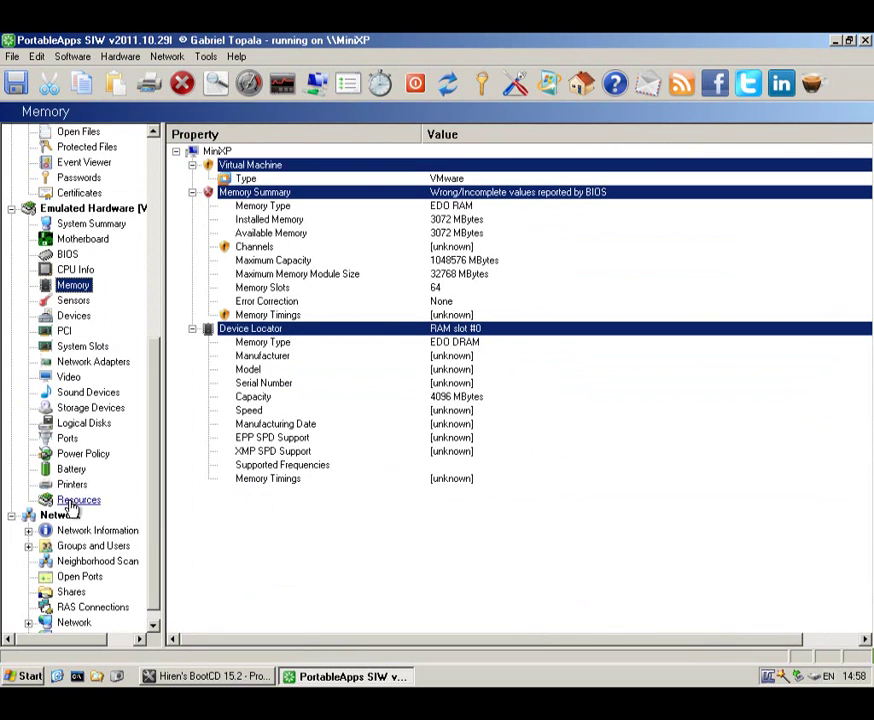
left_click(76, 487)
left_click(84, 438)
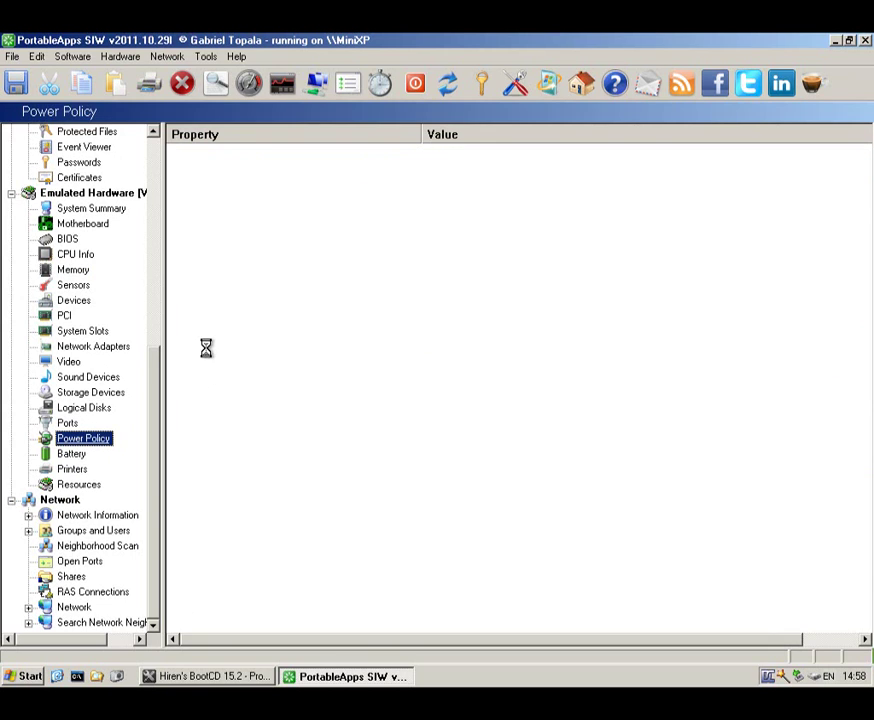
left_click(865, 40)
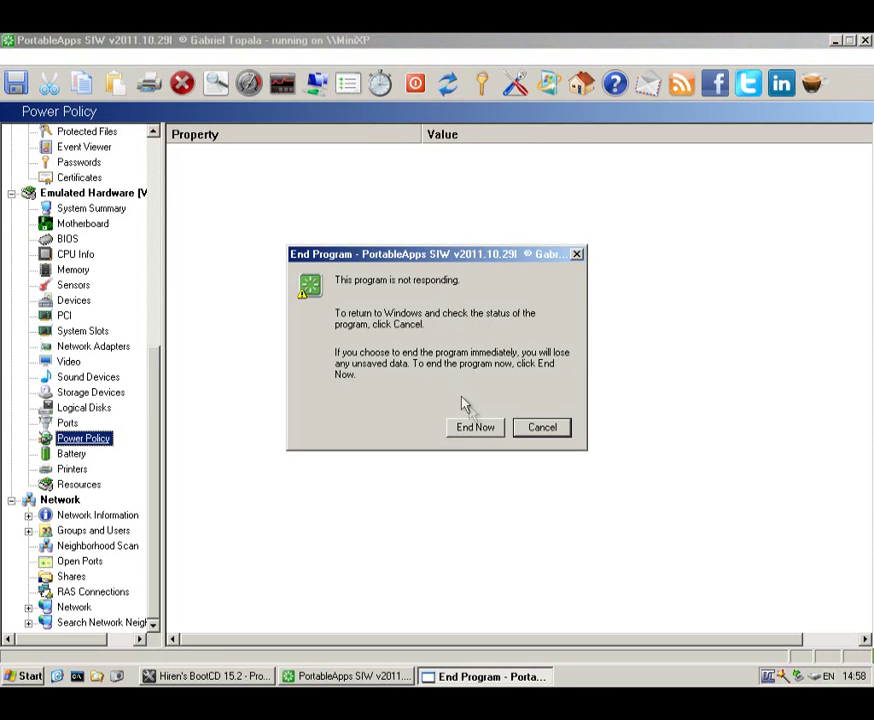
left_click(476, 427)
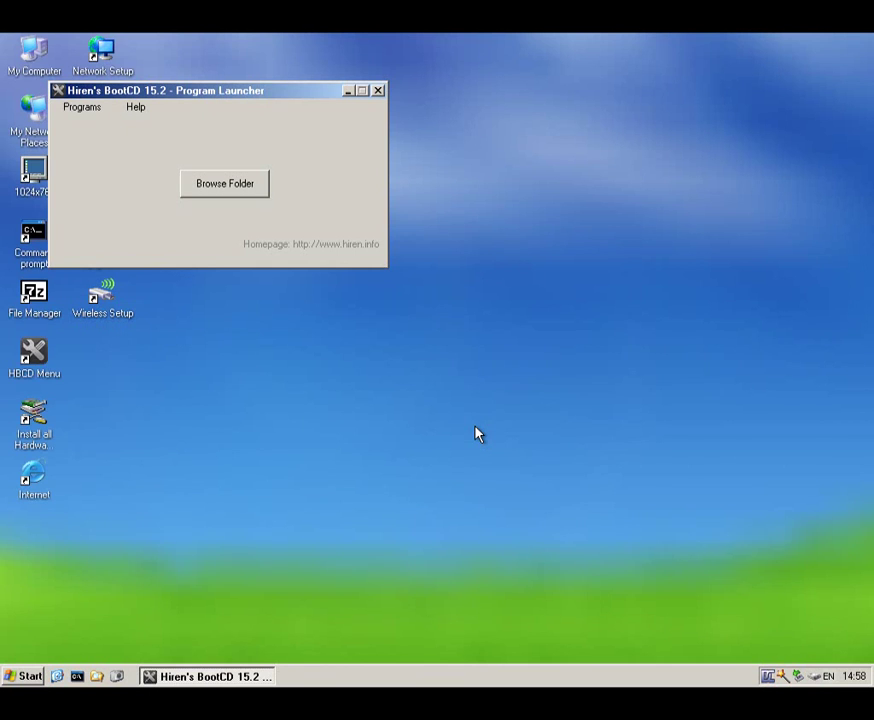
Try to start Speccy from the System Information tools in the Program Launcher.
left_click(82, 106)
mouse_move(128, 390)
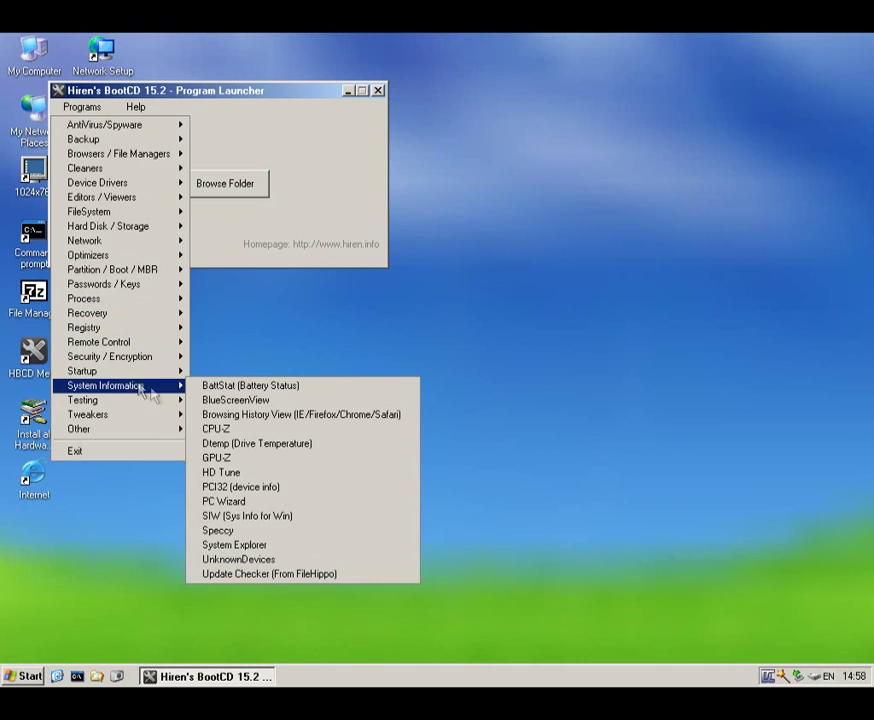
left_click(336, 530)
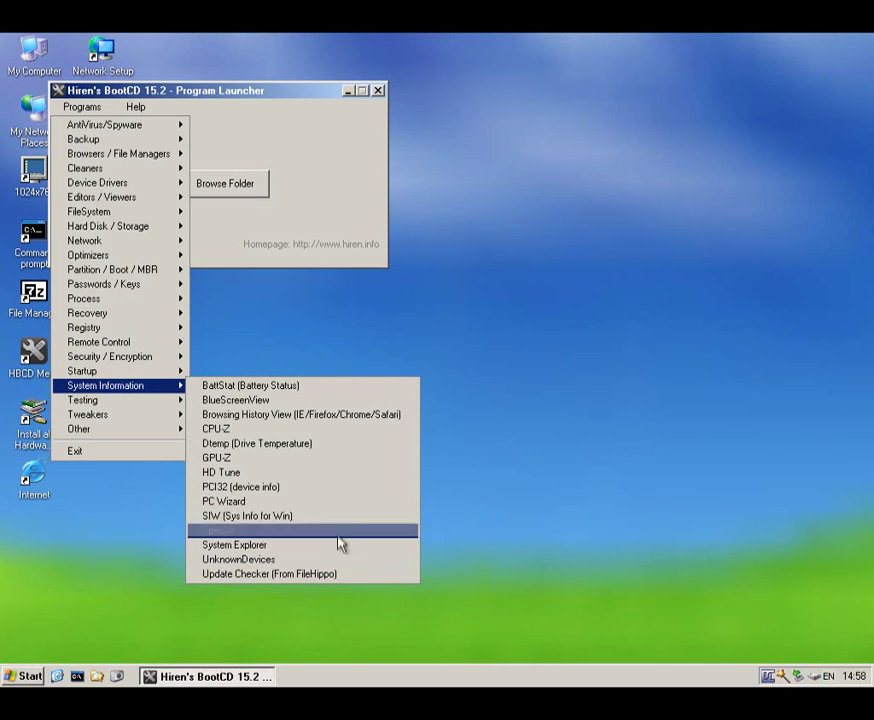
key("Return")
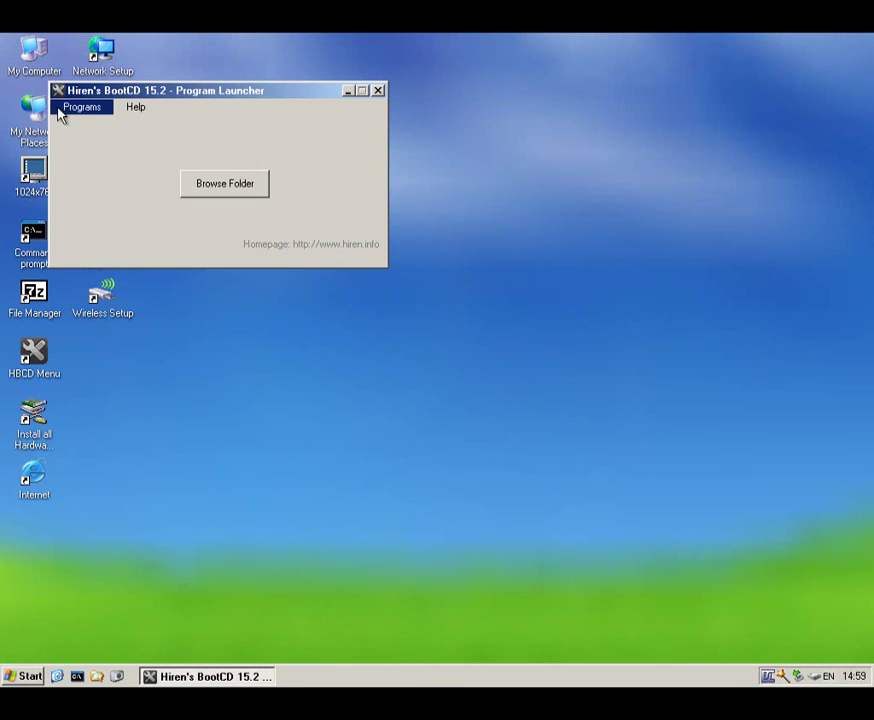
Try to start System Explorer from the System Information tools and dismiss its error message.
left_click(60, 110)
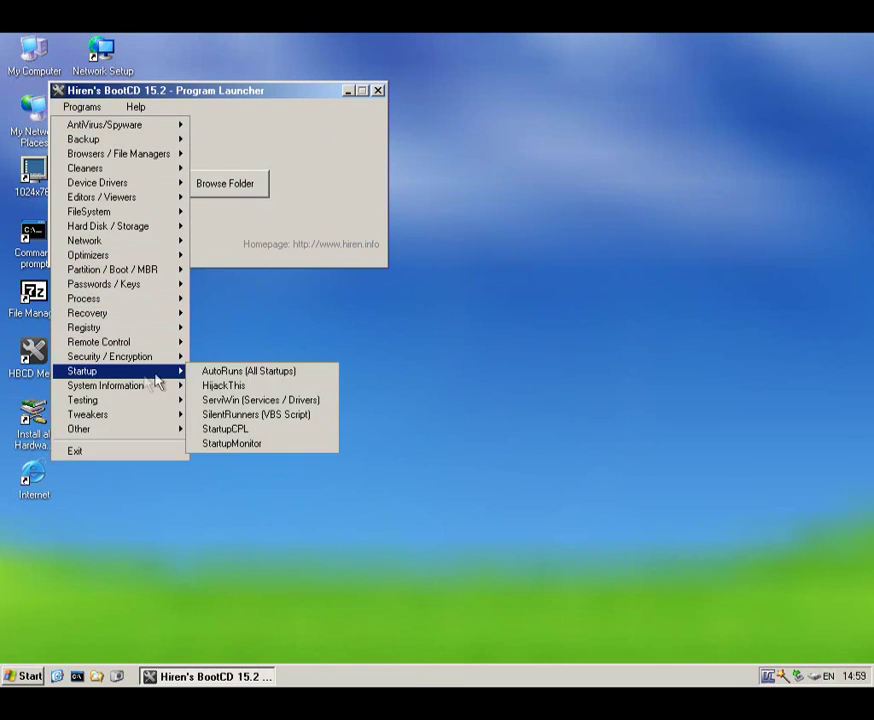
mouse_move(144, 387)
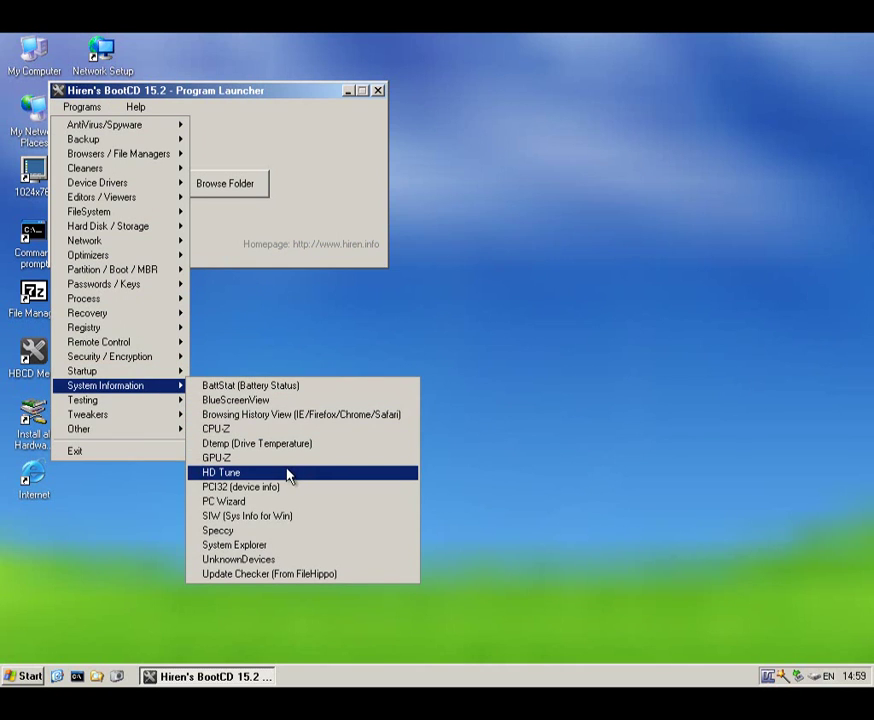
left_click(300, 547)
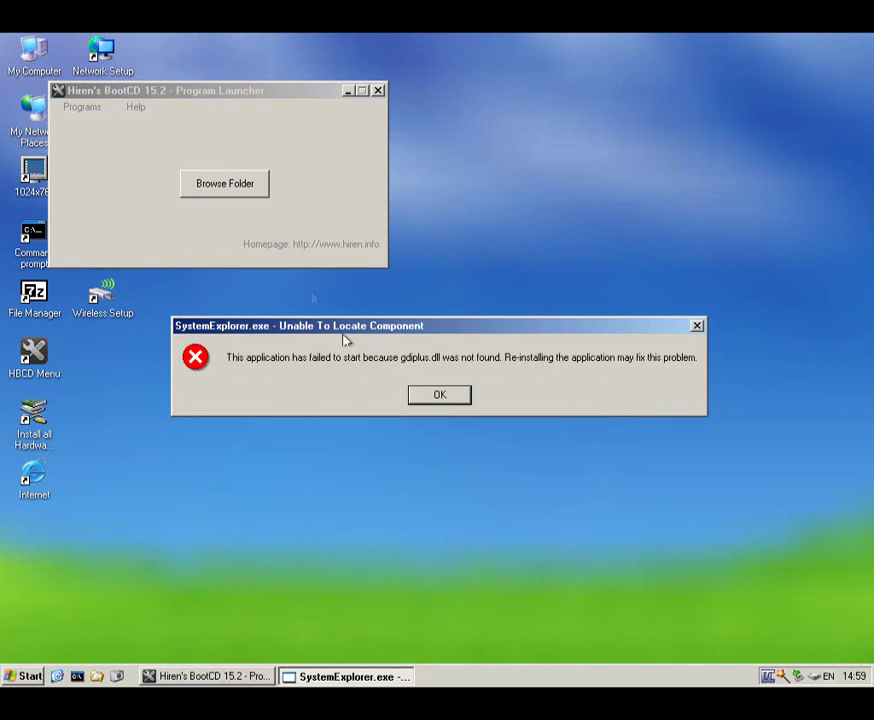
left_click(440, 395)
key("alt+space")
key("Right")
left_click(72, 108)
left_click(440, 398)
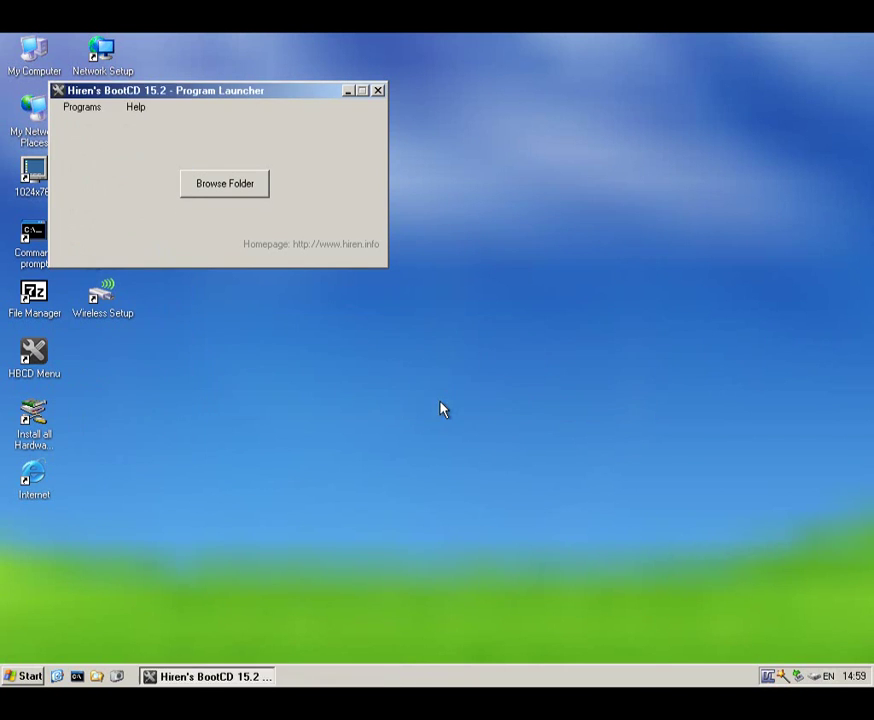
Launch Bart's Stuff Test from the Testing tools, run it on c:\, stop the test and exit.
left_click(84, 108)
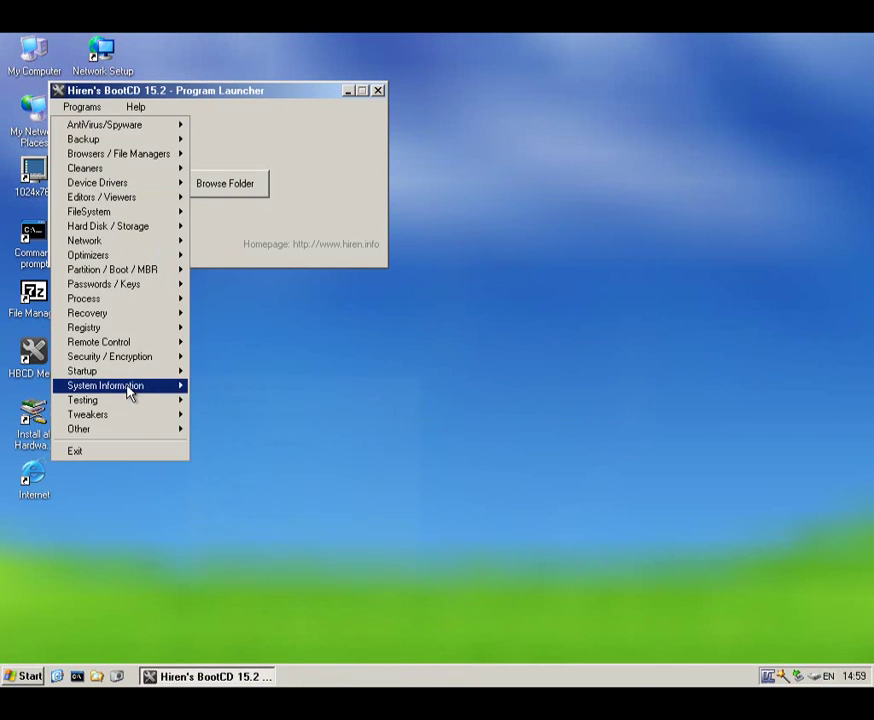
mouse_move(131, 390)
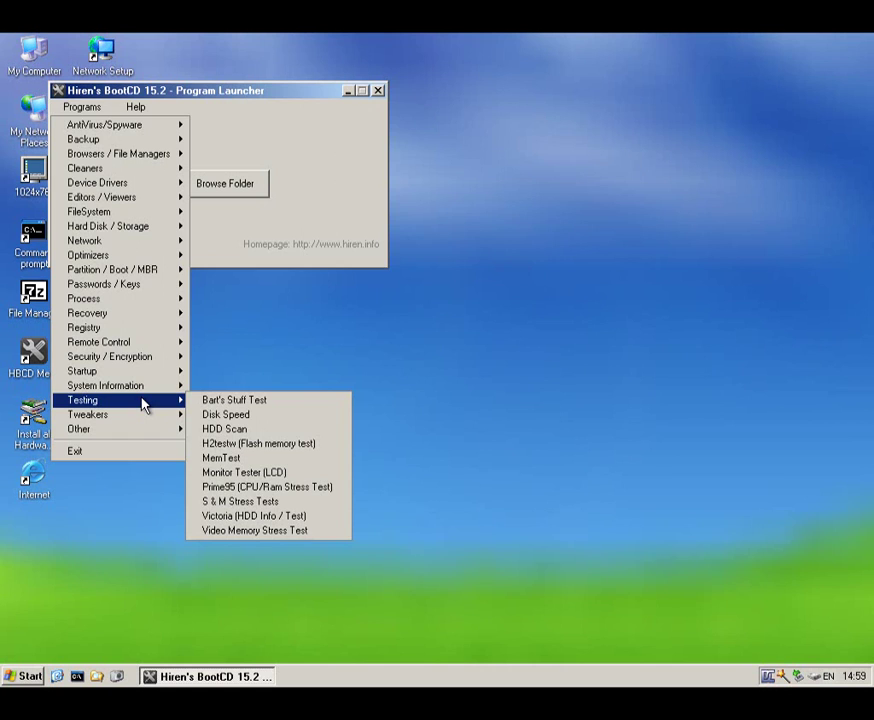
left_click(224, 401)
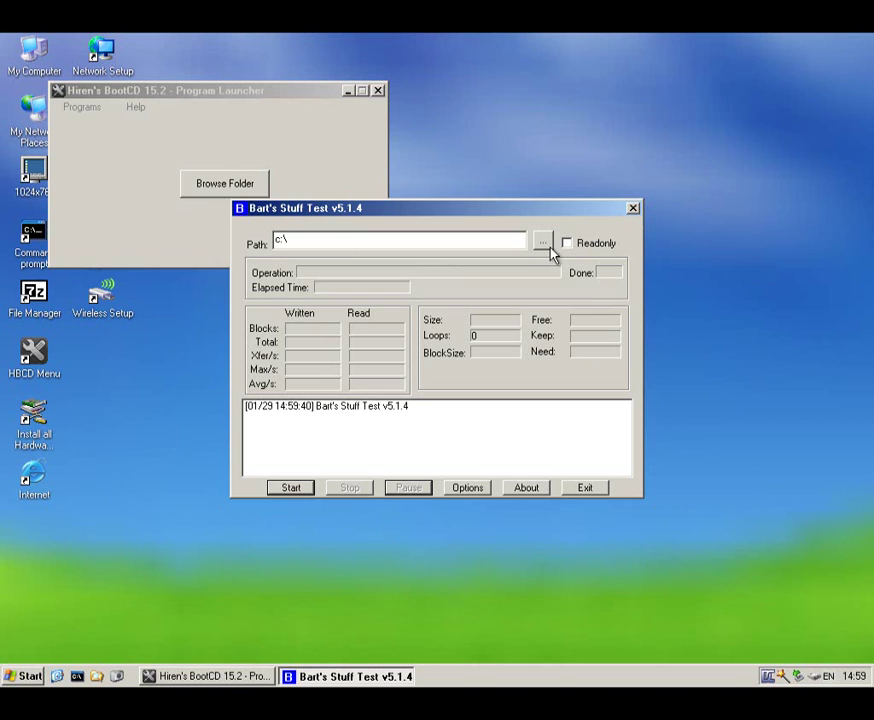
left_click(274, 491)
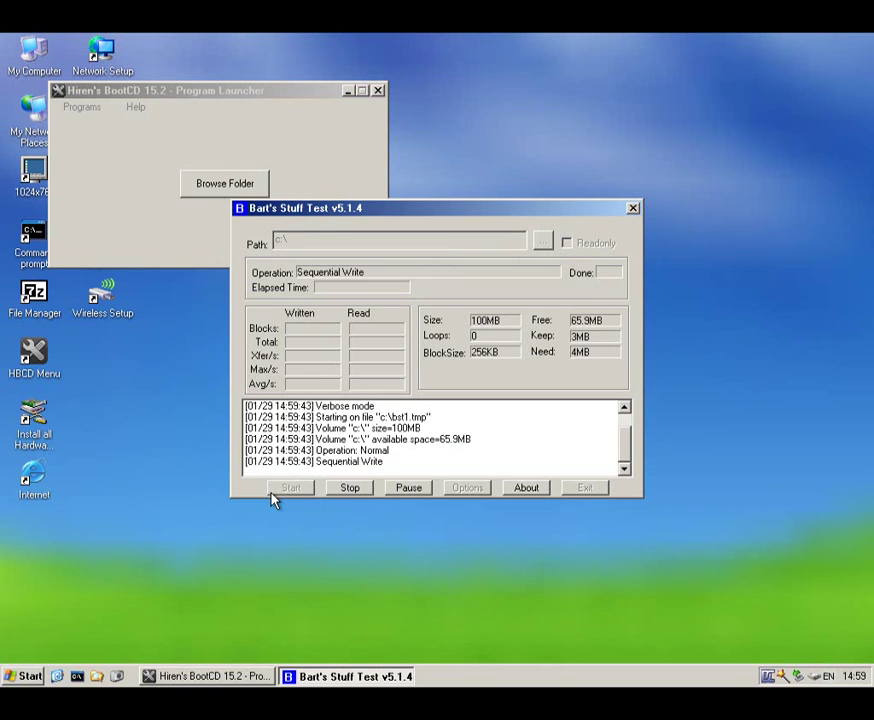
left_click(357, 491)
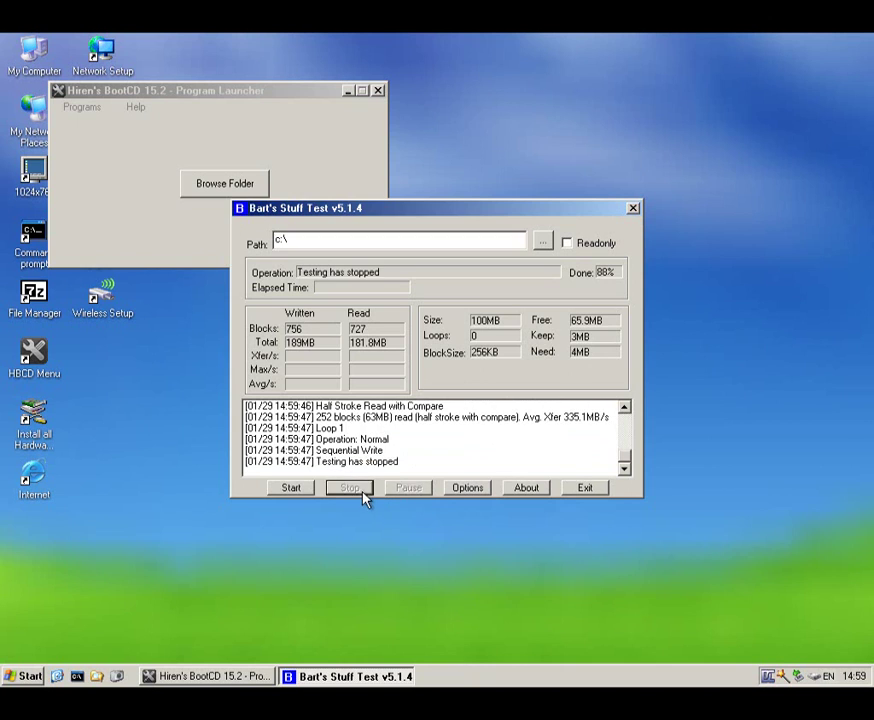
left_click(580, 489)
Launch Disk Speed from the Testing tools and run its speed test on drive Logical B:.
left_click(76, 107)
left_click(76, 107)
left_click(82, 108)
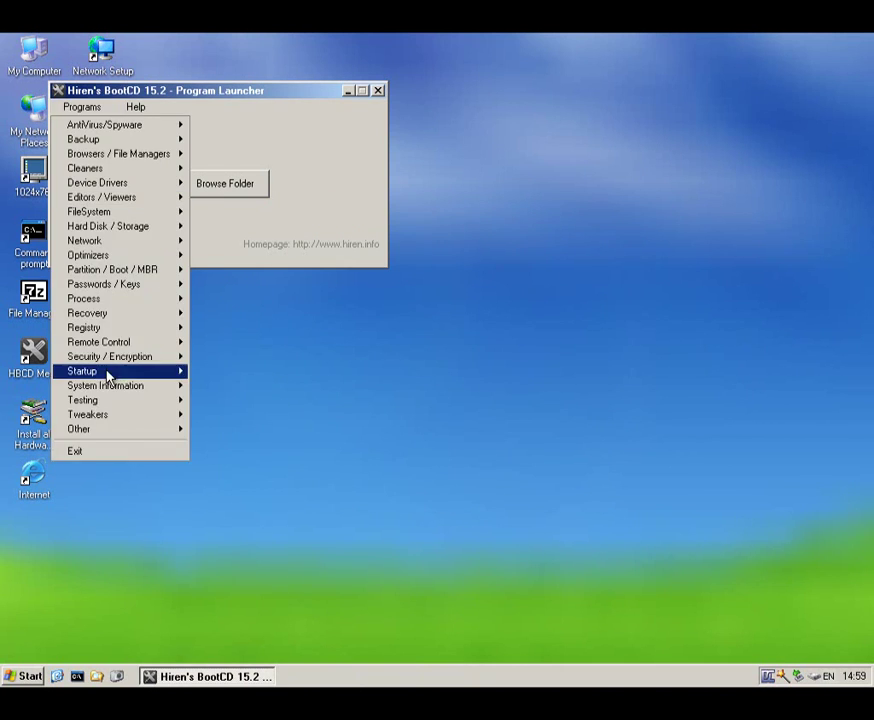
left_click(215, 415)
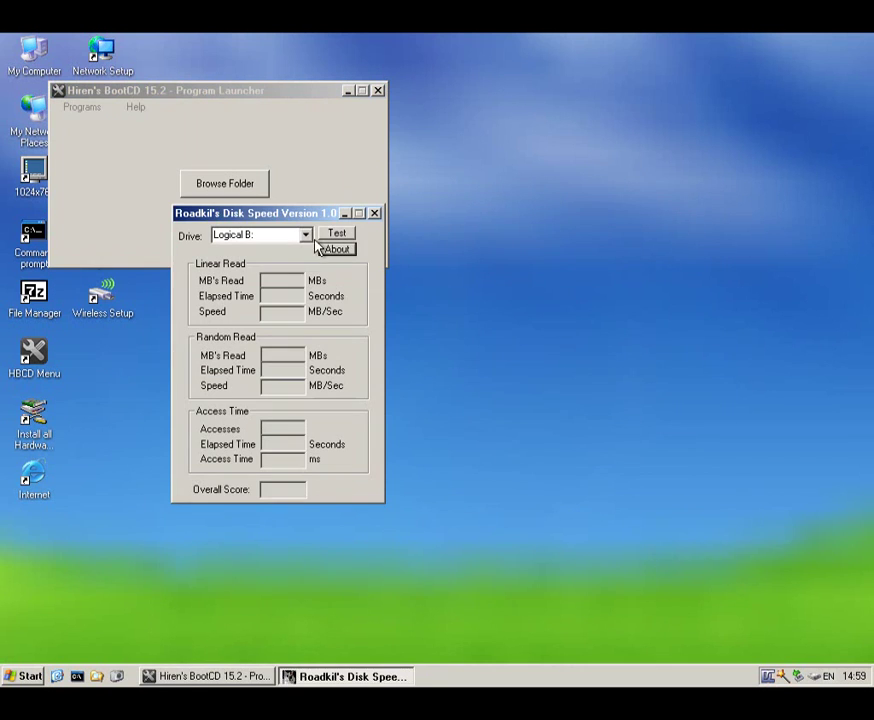
left_click(324, 237)
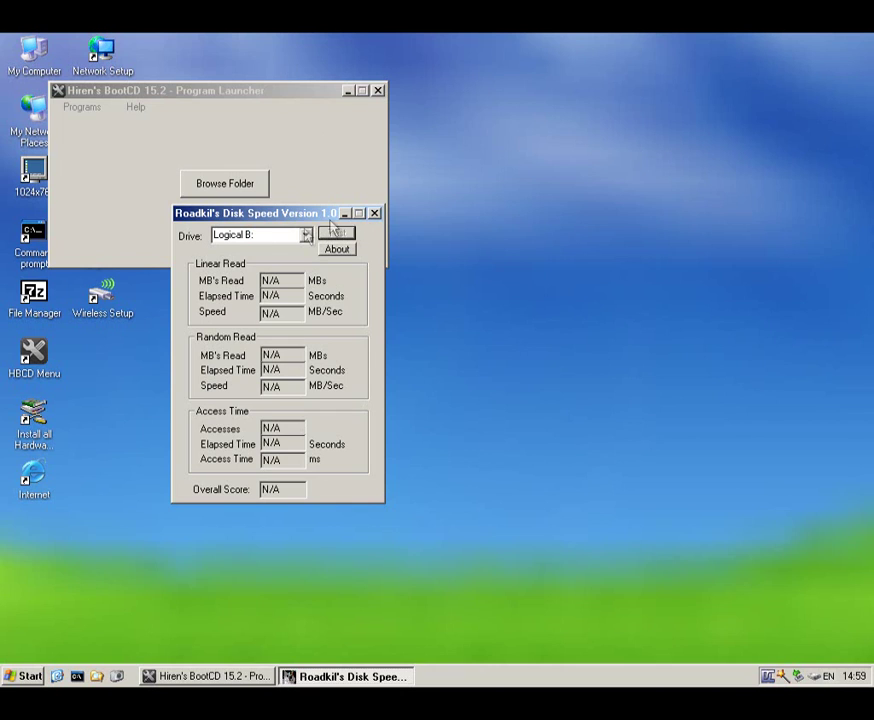
Choose the Logical C:, Logical X: and Physical 0 drives one after another in Disk Speed, and close it.
left_click(305, 236)
left_click(293, 262)
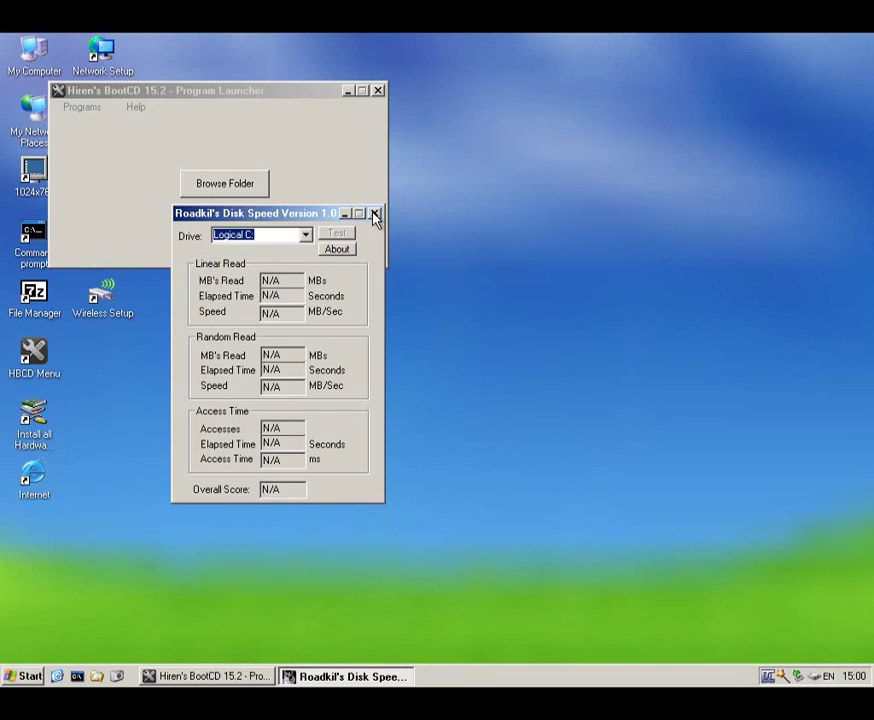
left_click(305, 235)
left_click(255, 287)
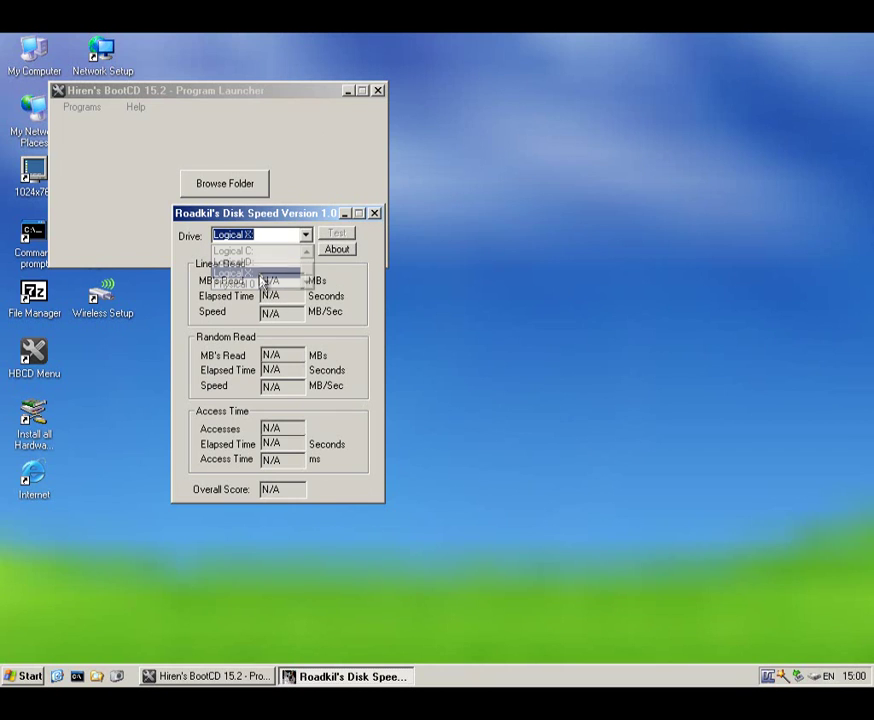
left_click(297, 237)
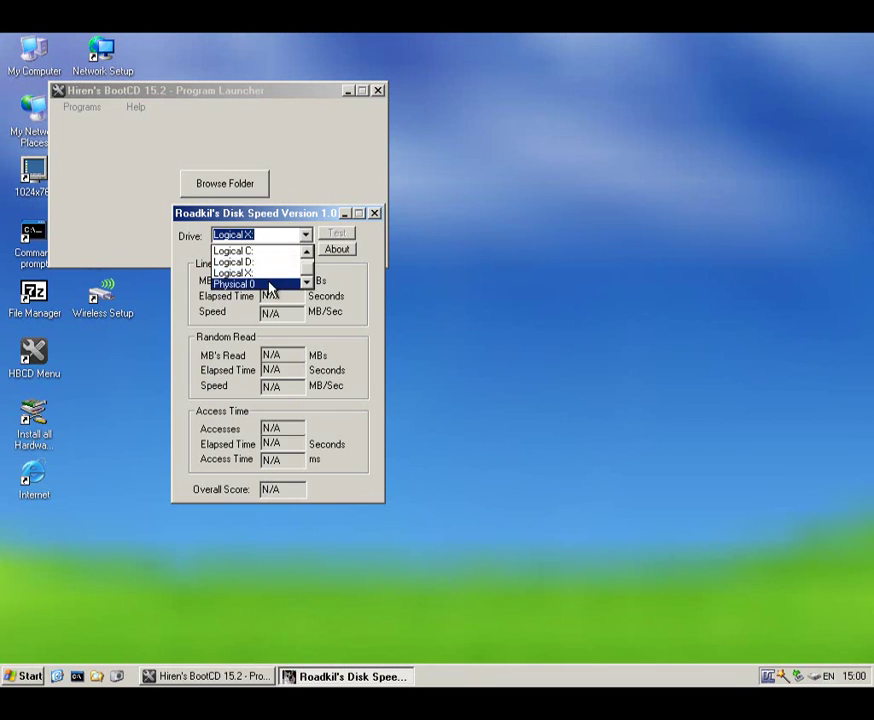
left_click(293, 285)
left_click(375, 214)
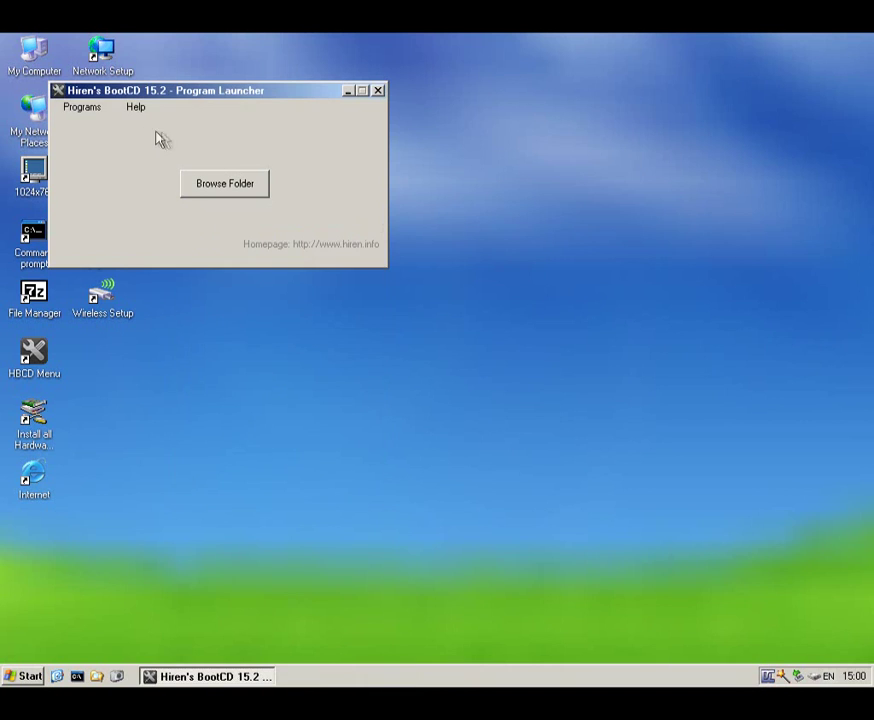
Launch H2testw from the Testing tools, switch it to English, look at the target selection, and close it.
left_click(87, 113)
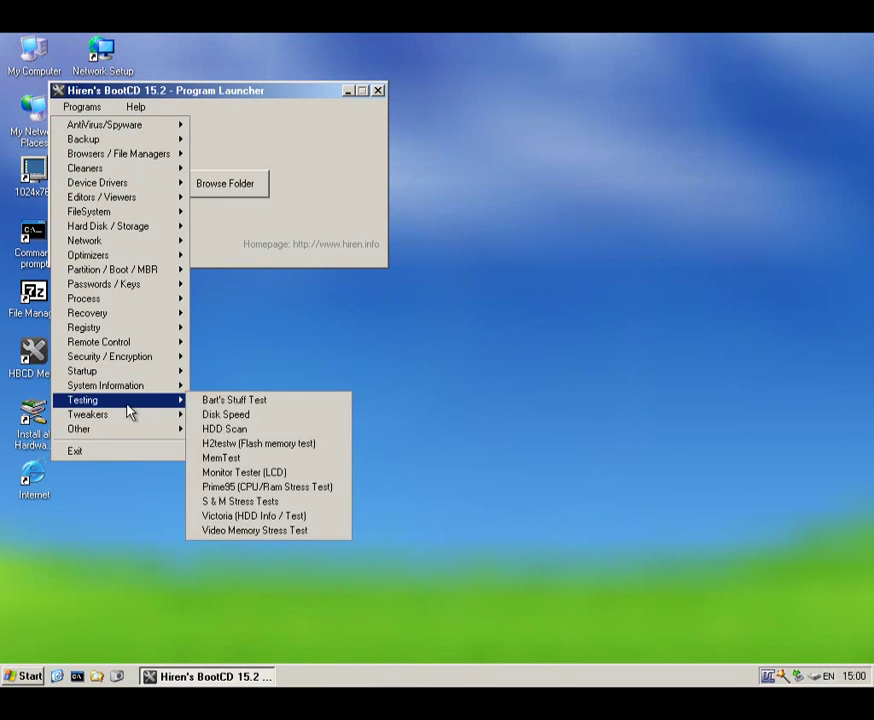
left_click(269, 451)
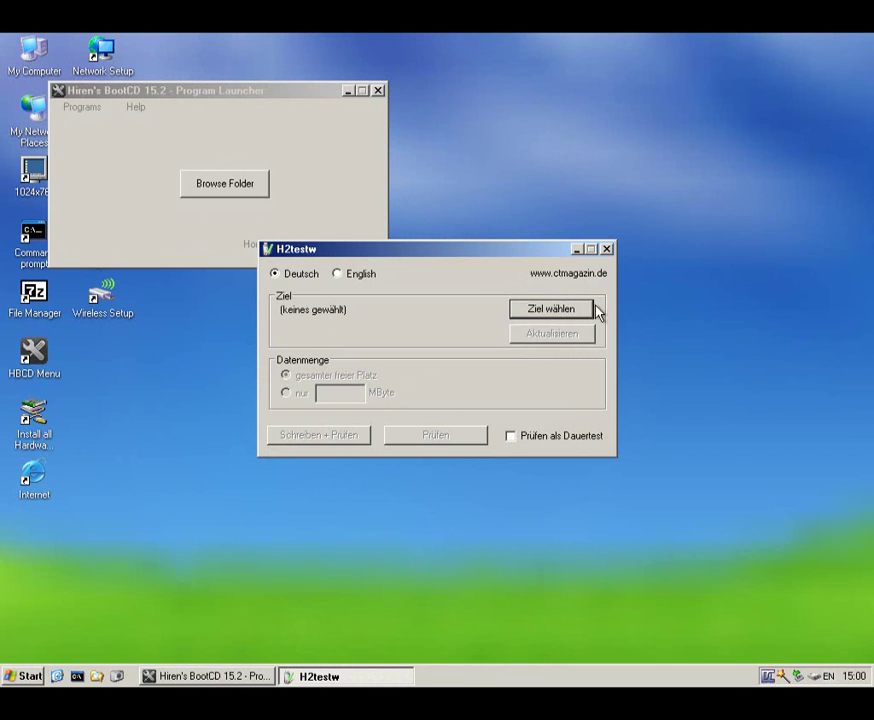
left_click(336, 275)
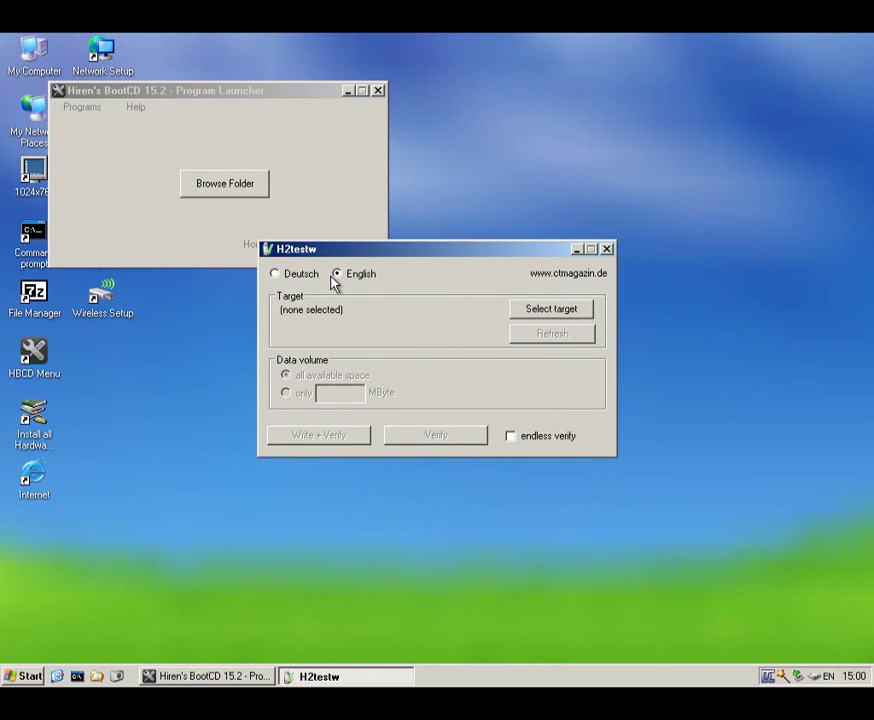
left_click(298, 276)
left_click(339, 276)
left_click(553, 314)
left_click(525, 462)
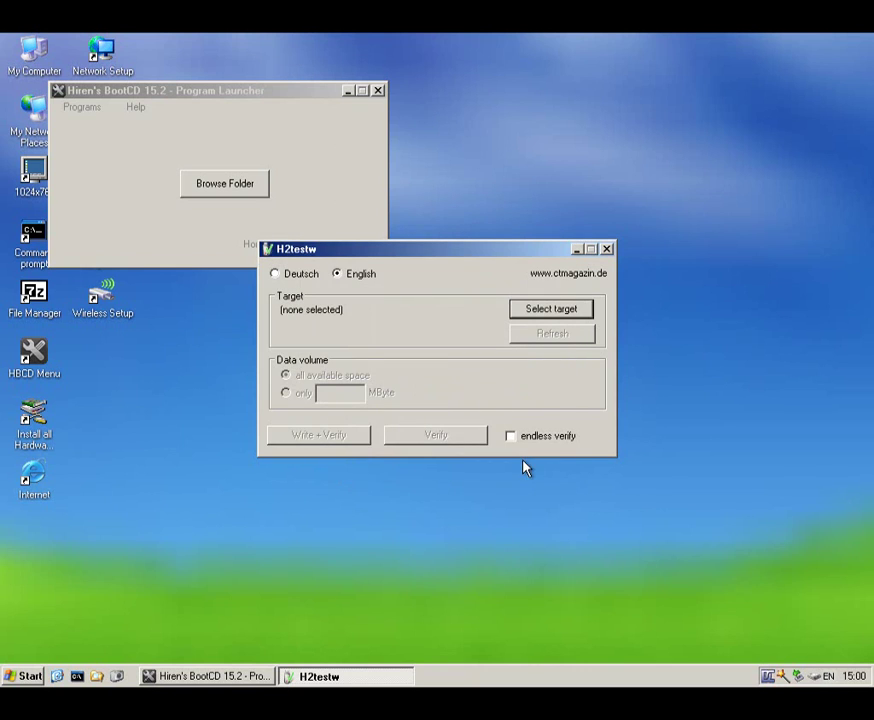
left_click(606, 249)
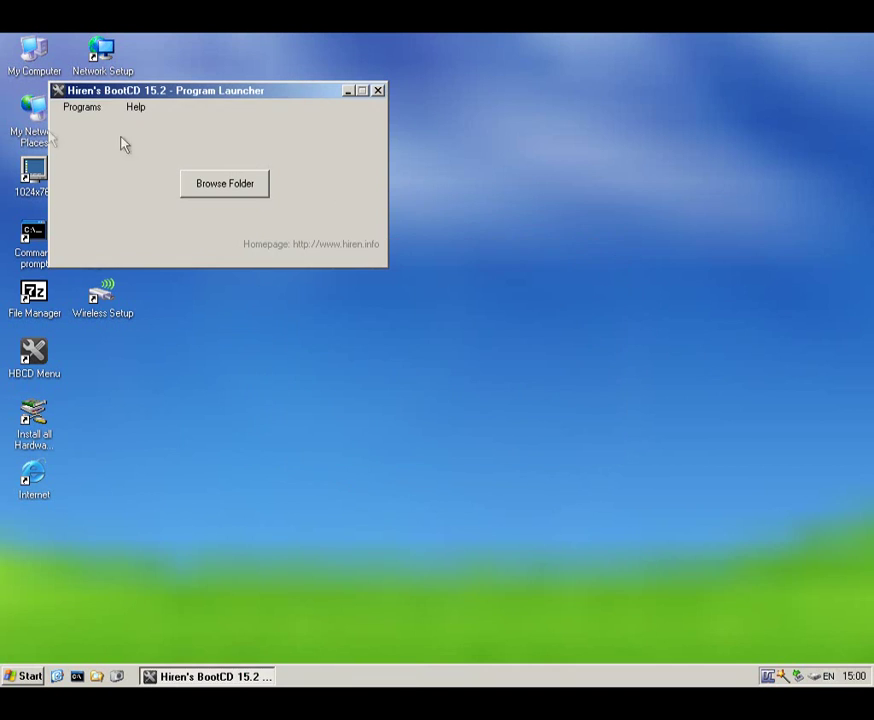
Launch Dial a Fix from the Tweakers tools, dismiss its missing-file message, look over its repair options, and close it.
left_click(85, 107)
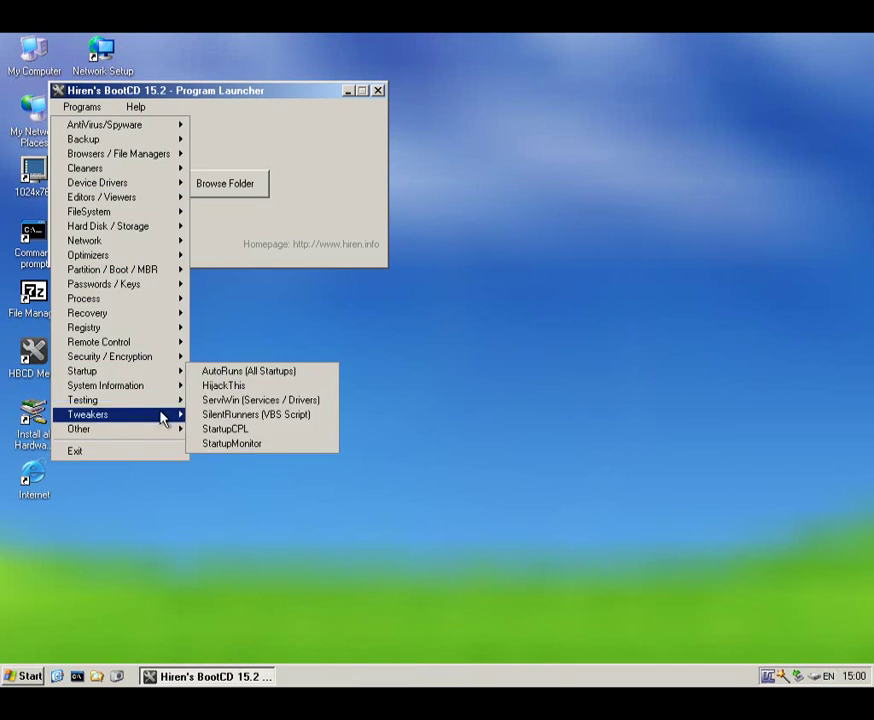
mouse_move(162, 400)
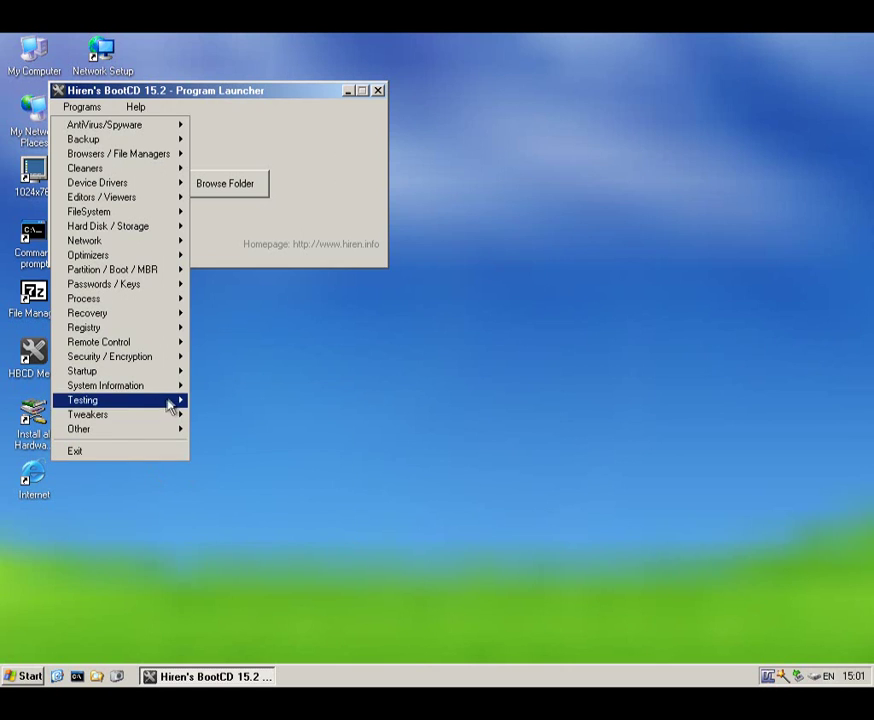
mouse_move(158, 414)
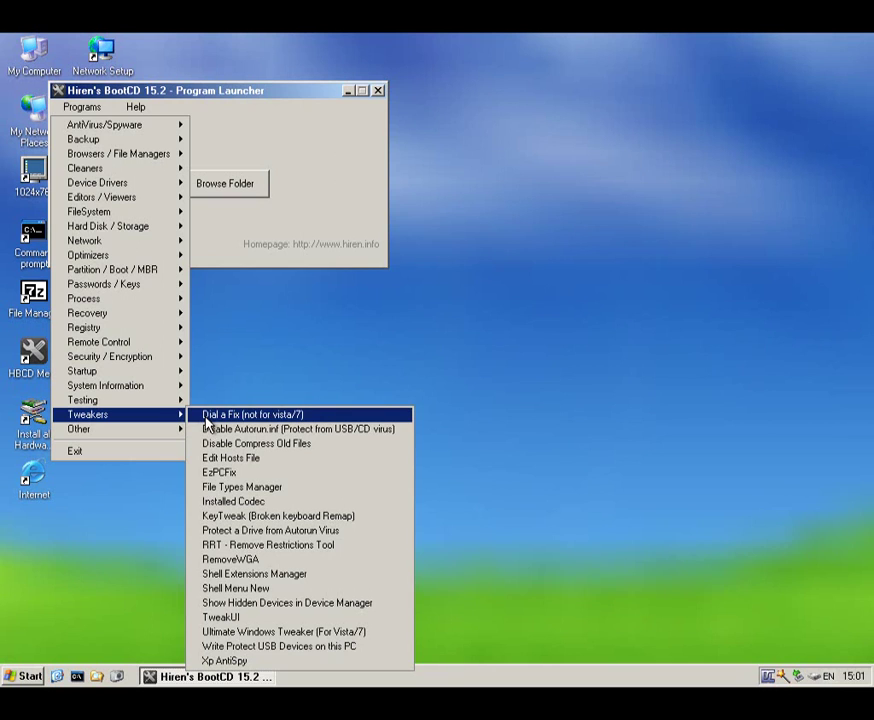
left_click(255, 414)
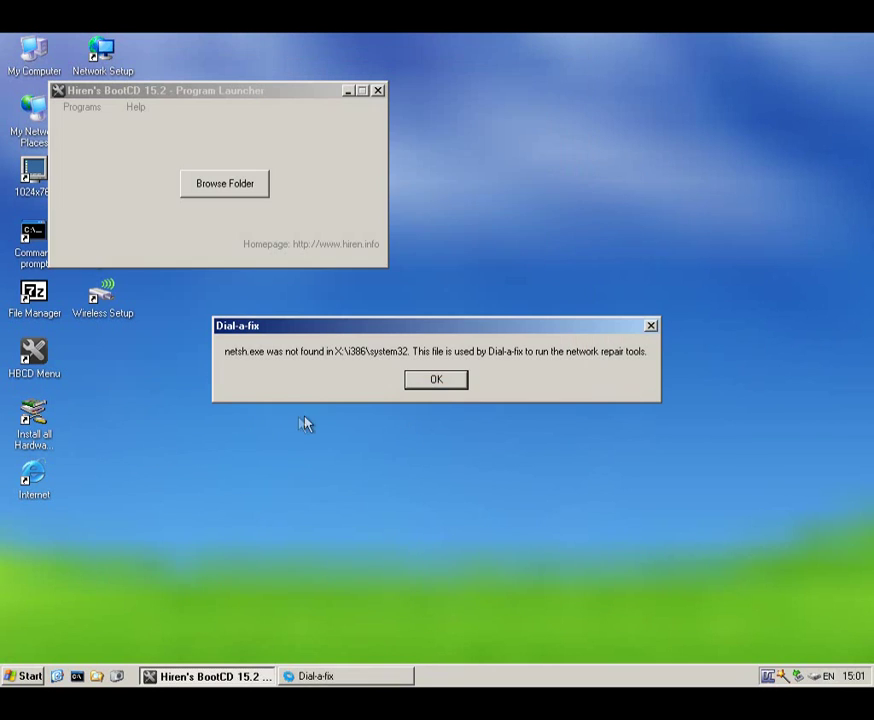
left_click(446, 385)
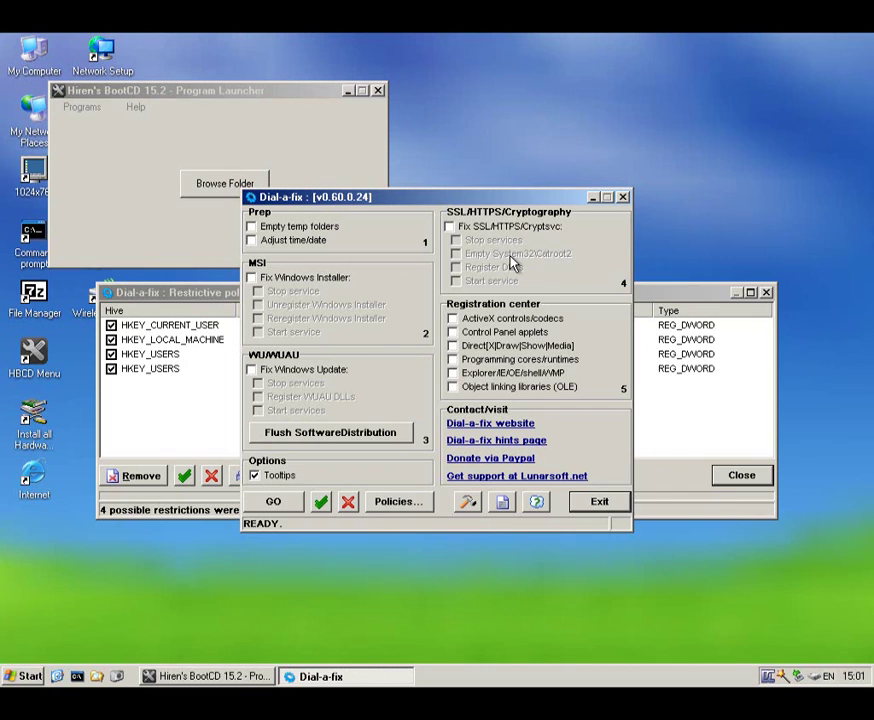
left_click(622, 197)
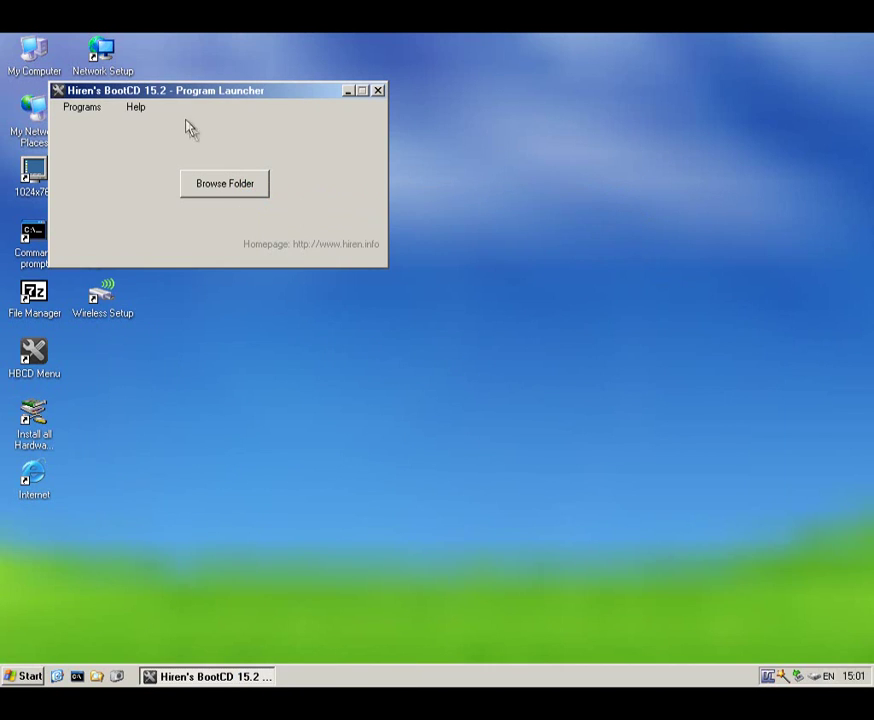
Launch Shell Menu New from the Tweakers tools, look over its list of new-file menu items, and close it.
left_click(92, 110)
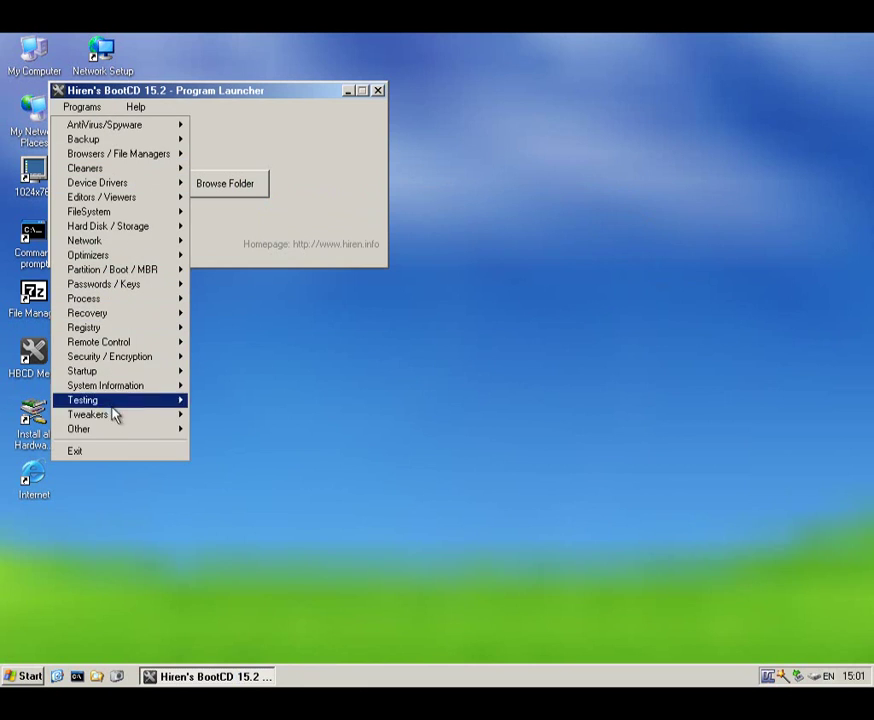
mouse_move(118, 416)
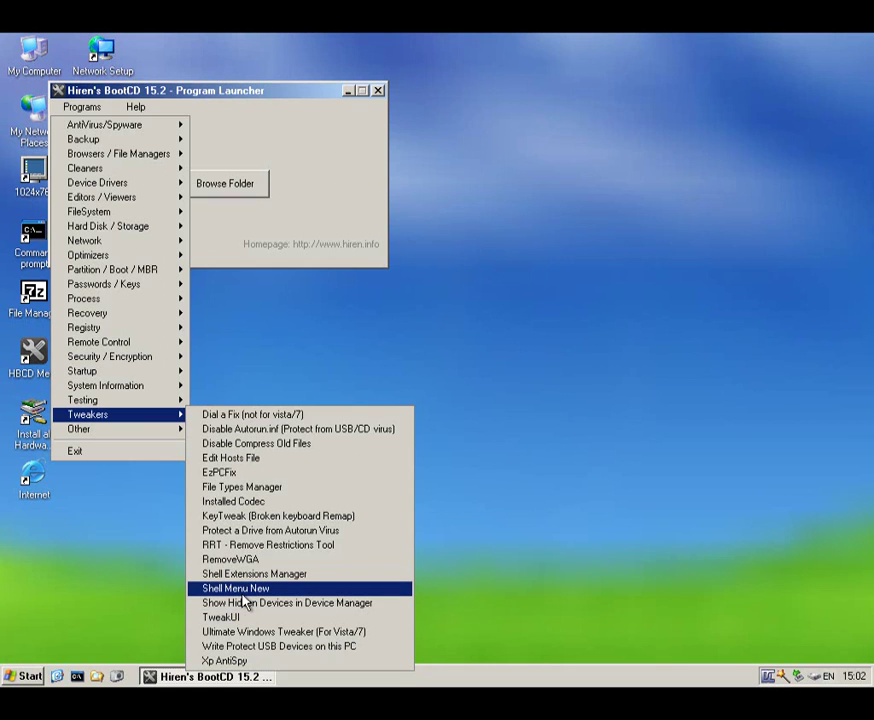
left_click(242, 590)
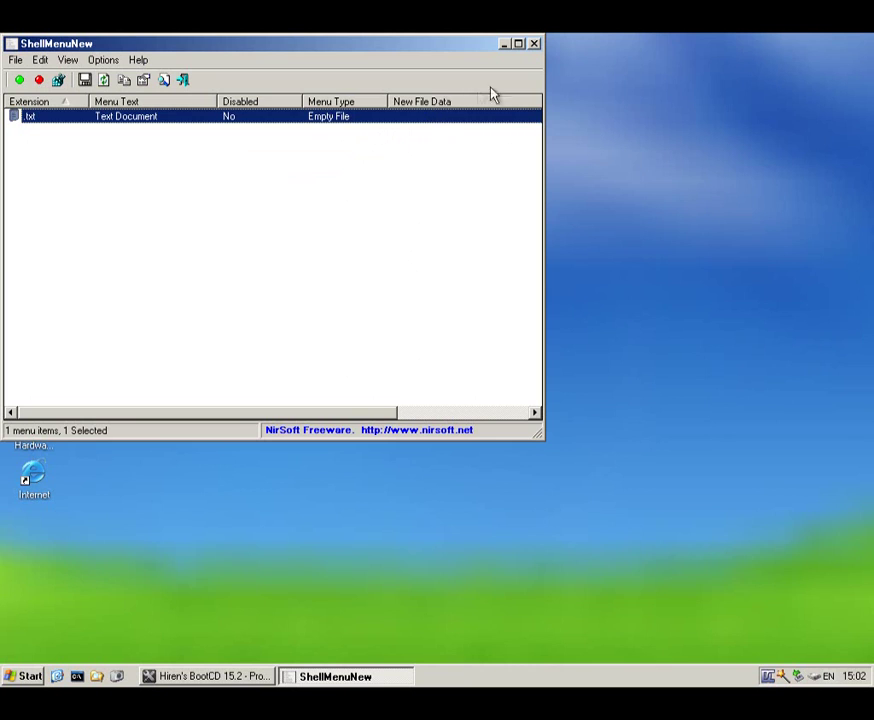
left_click(535, 44)
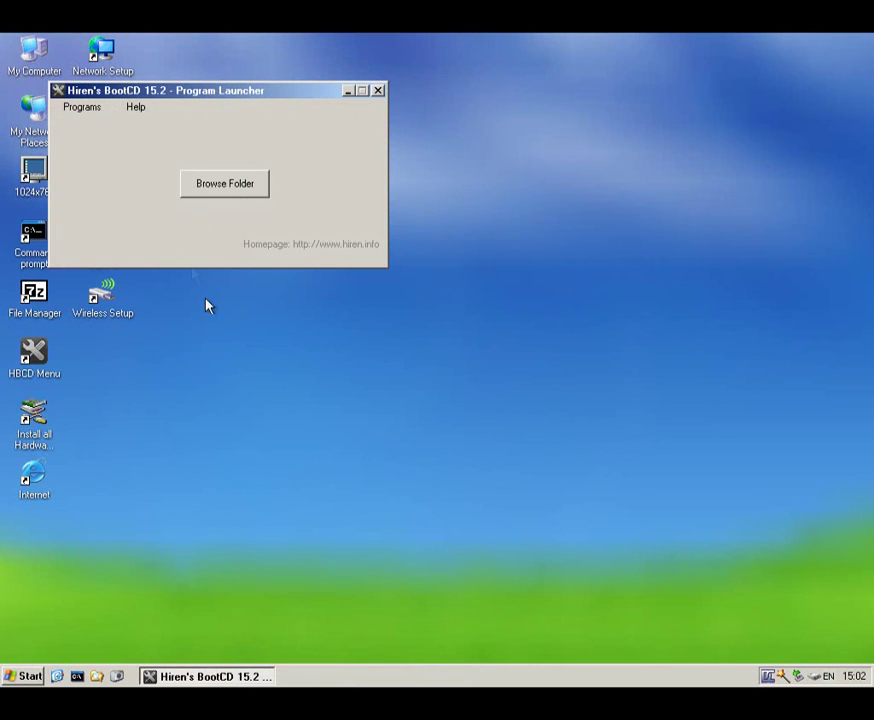
View the Force Shutdown options among the Other tools and launch Mouse Emulator.
left_click(82, 107)
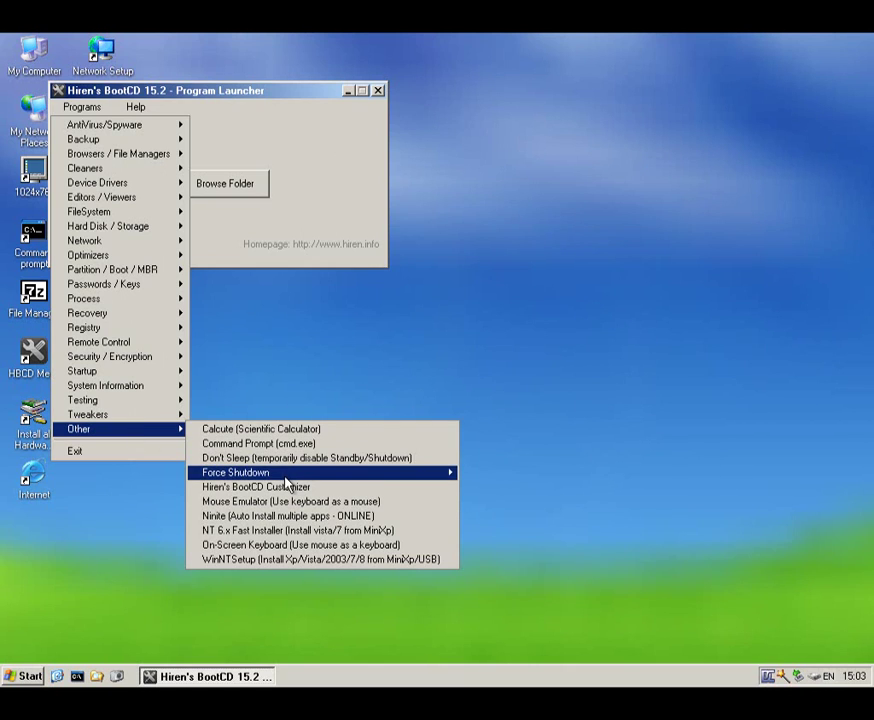
mouse_move(288, 476)
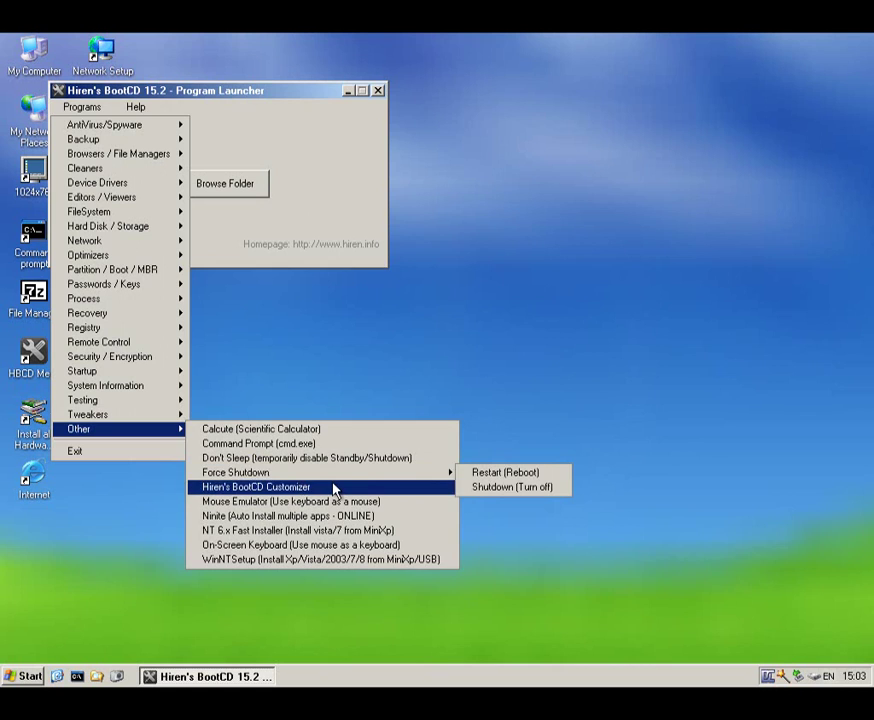
left_click(238, 501)
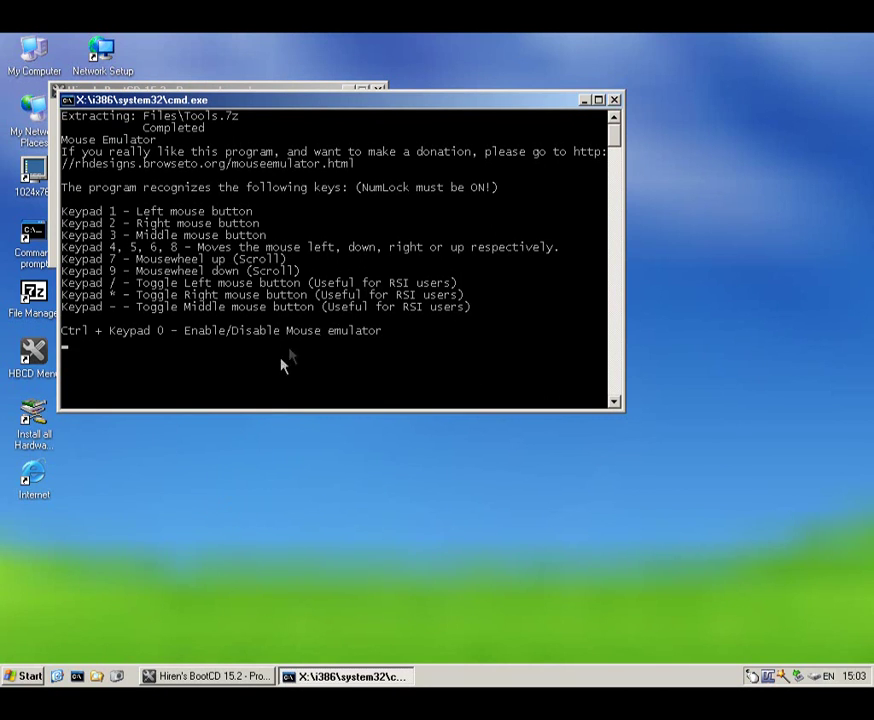
Try the emulated mouse buttons by opening context menus on the console, My Network Places and the empty desktop, and close the console.
right_click(418, 328)
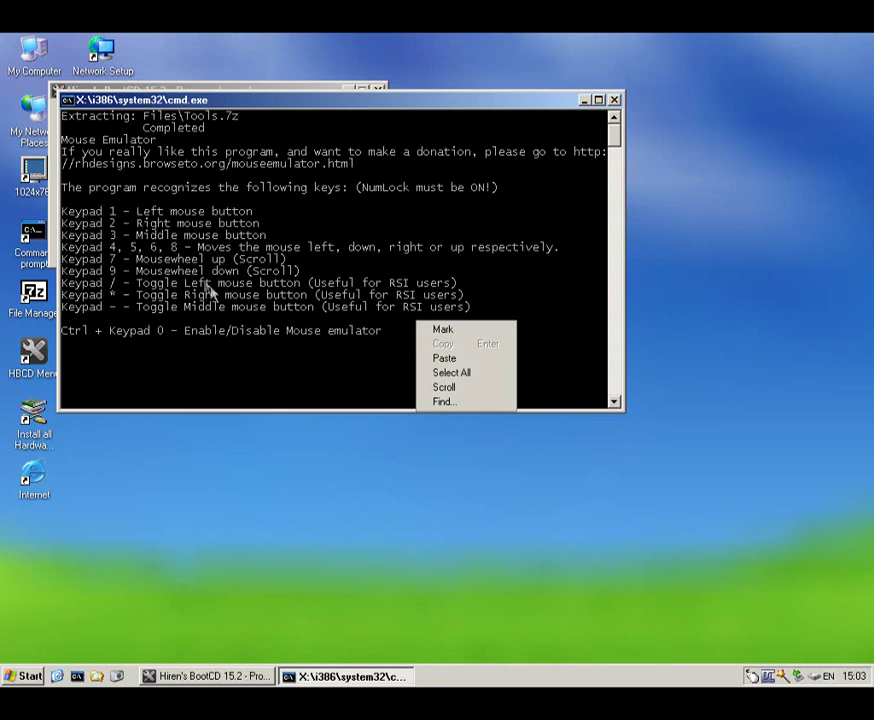
left_click(47, 140)
right_click(47, 140)
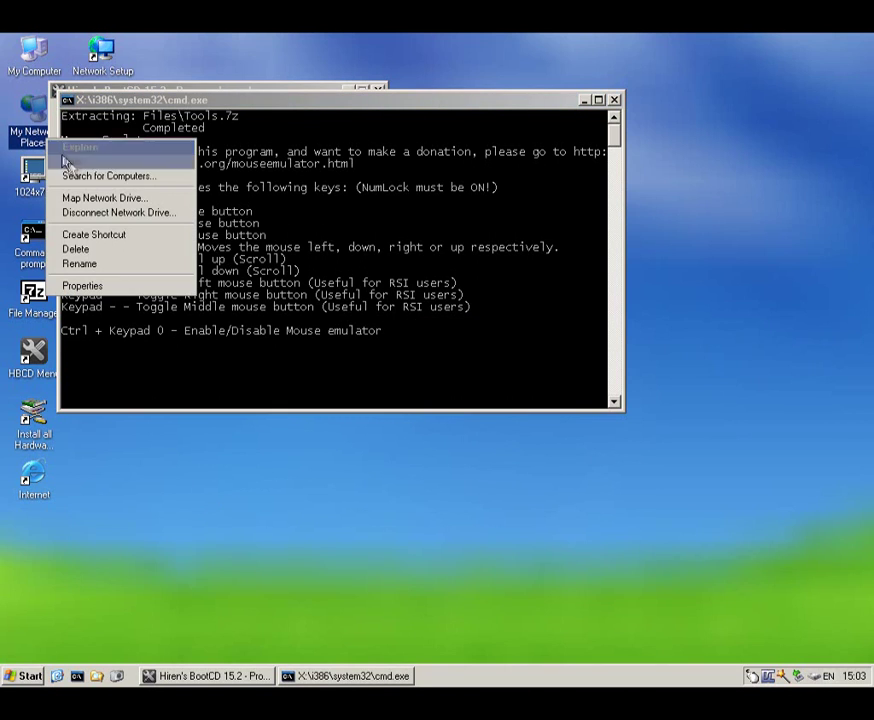
left_click(298, 523)
right_click(298, 438)
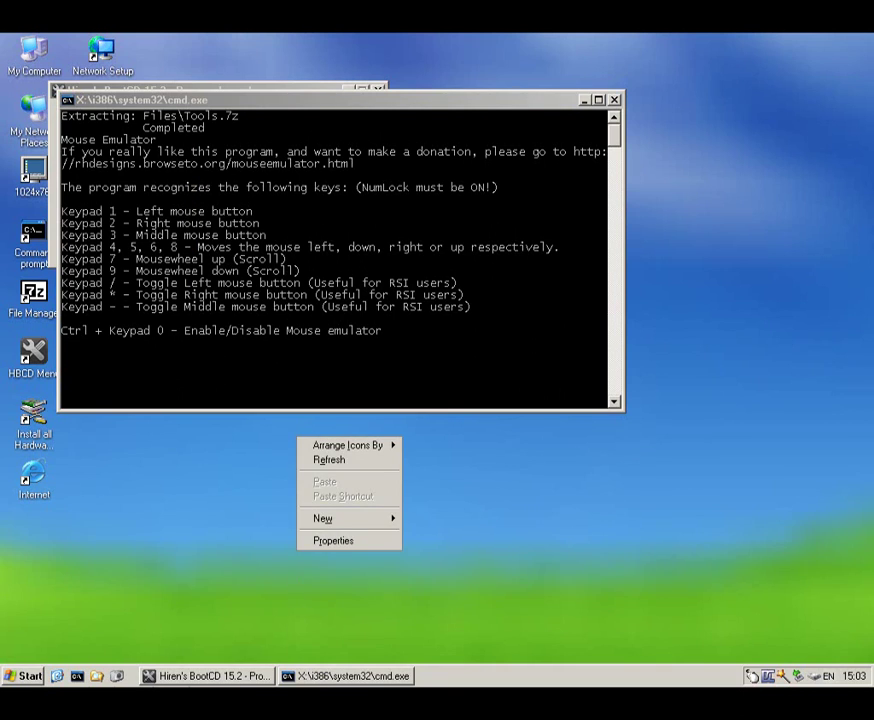
left_click(255, 402)
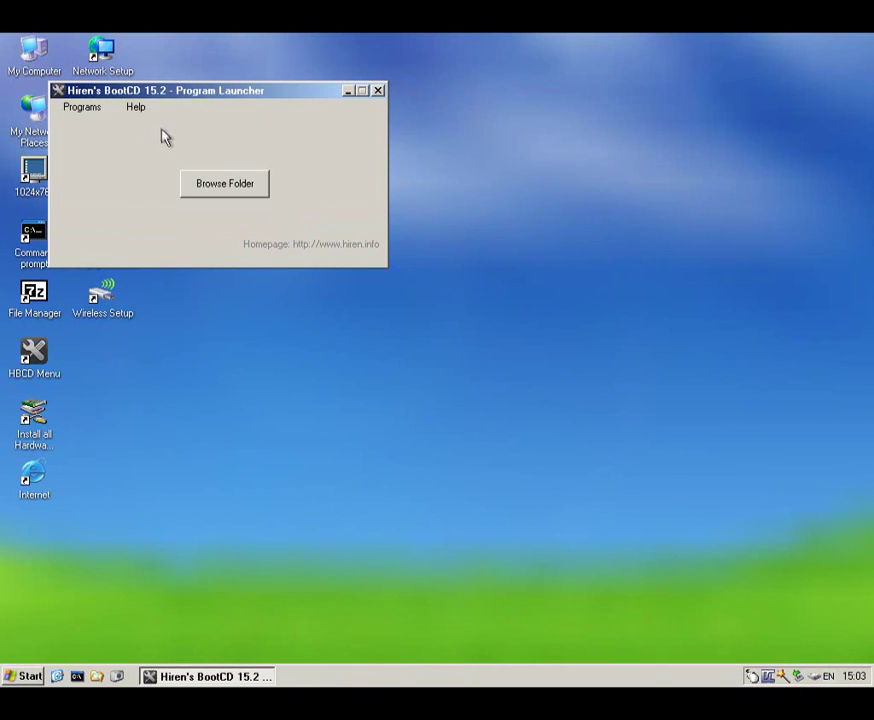
Launch NT 6.x Fast Installer from the Other tools and close its console window.
left_click(82, 107)
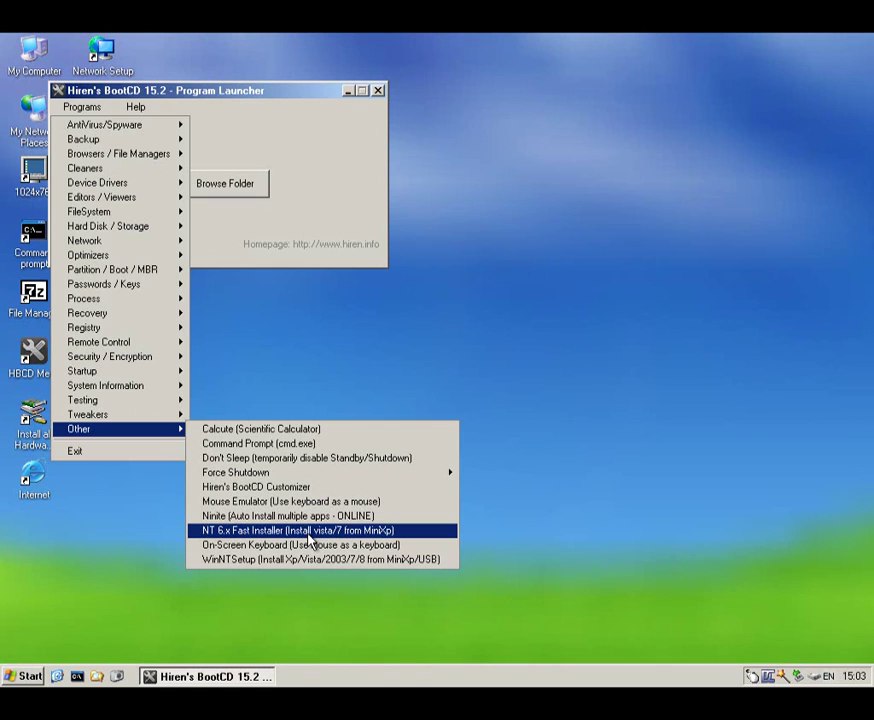
left_click(309, 533)
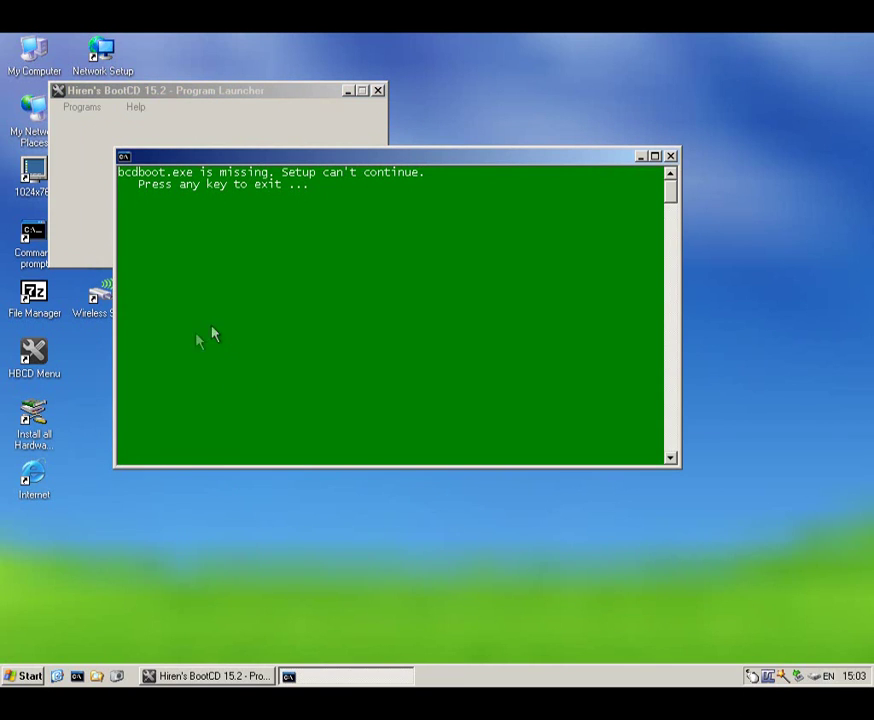
left_click(670, 156)
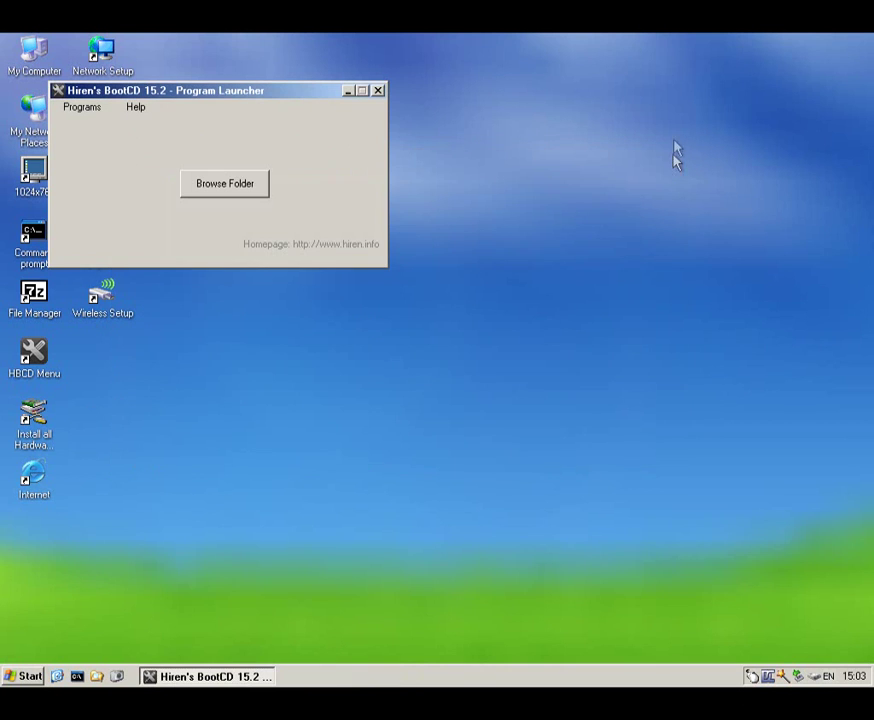
Bring up the list of Other tools in the Program Launcher again.
left_click(80, 108)
mouse_move(157, 436)
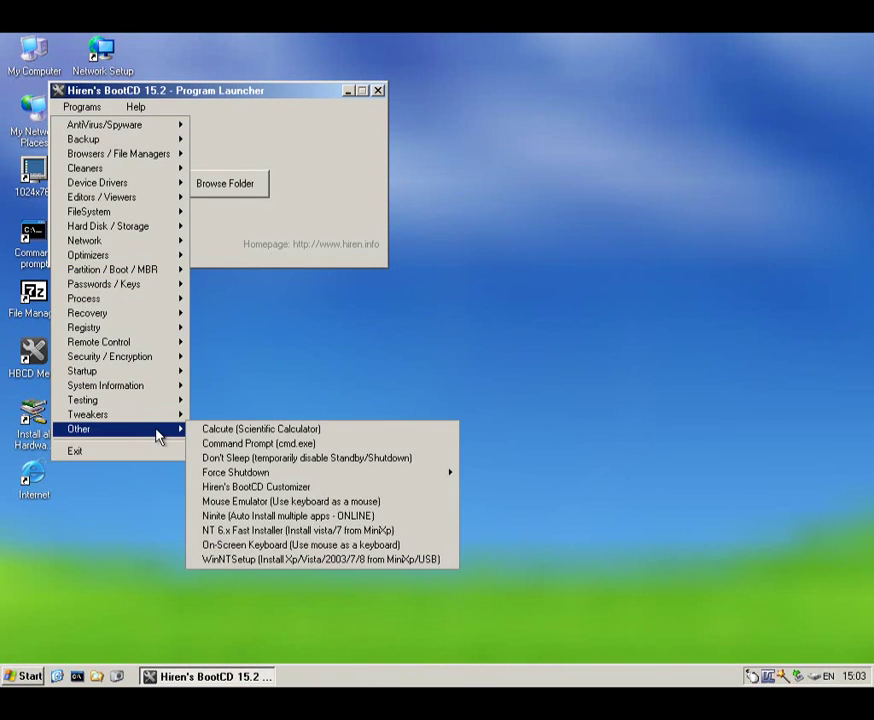